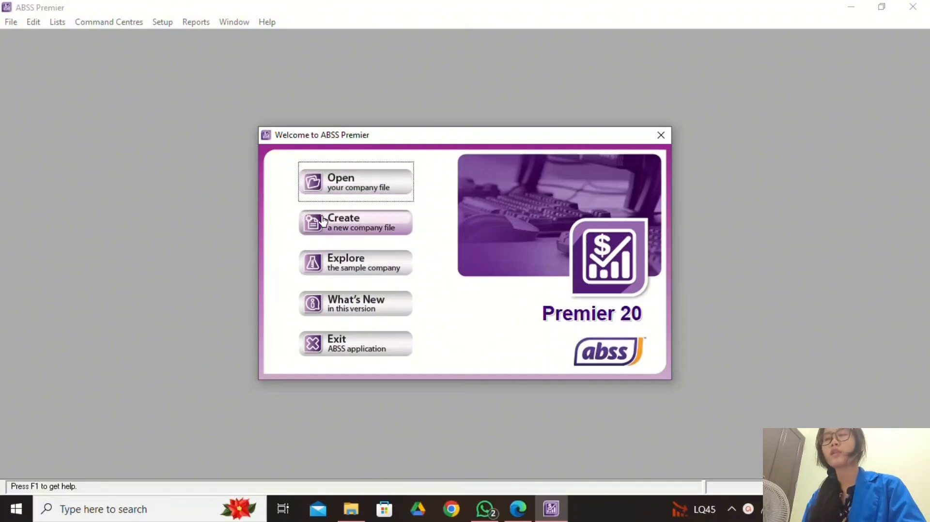
Start a new company file from the Welcome screen and move past the Introduction page.
click(403, 233)
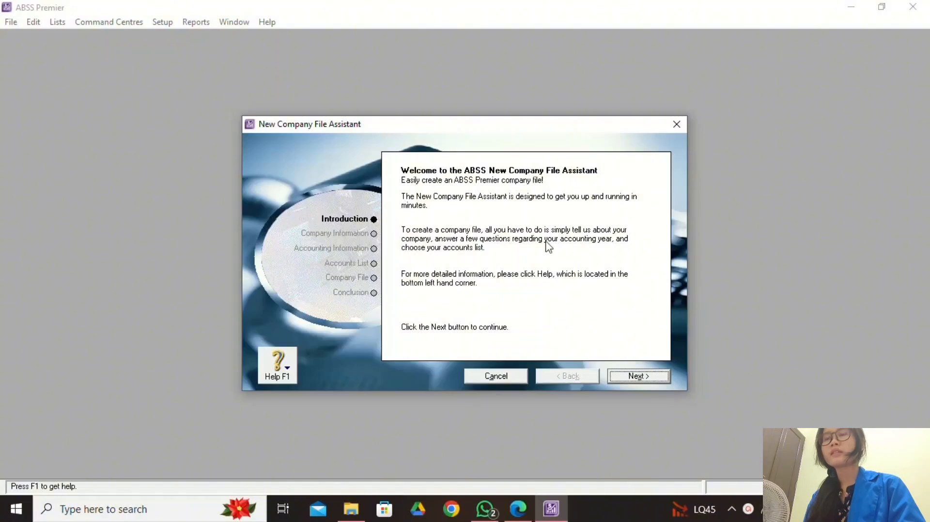
click(642, 379)
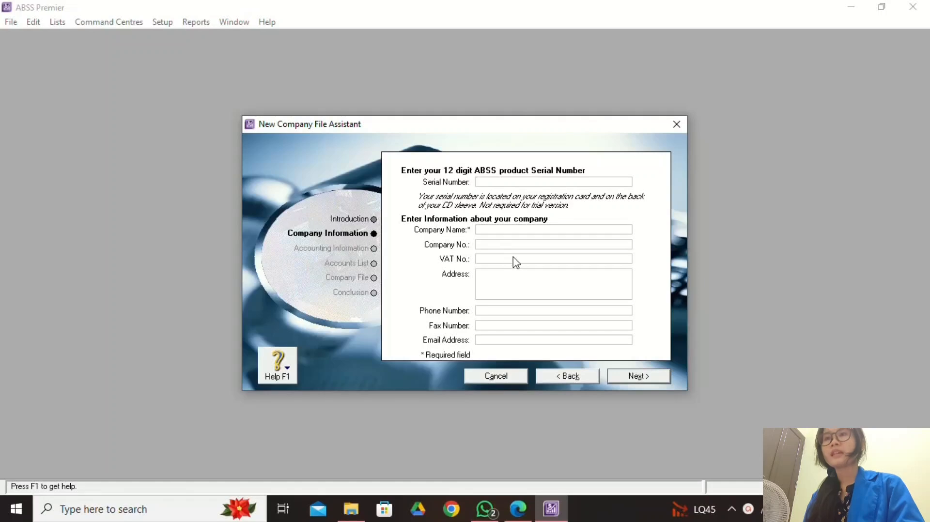
Copy the company name PT TAFIMANA PUSTAKA from the brief into Company Name.
click(523, 516)
scroll(448, 360, up, 10)
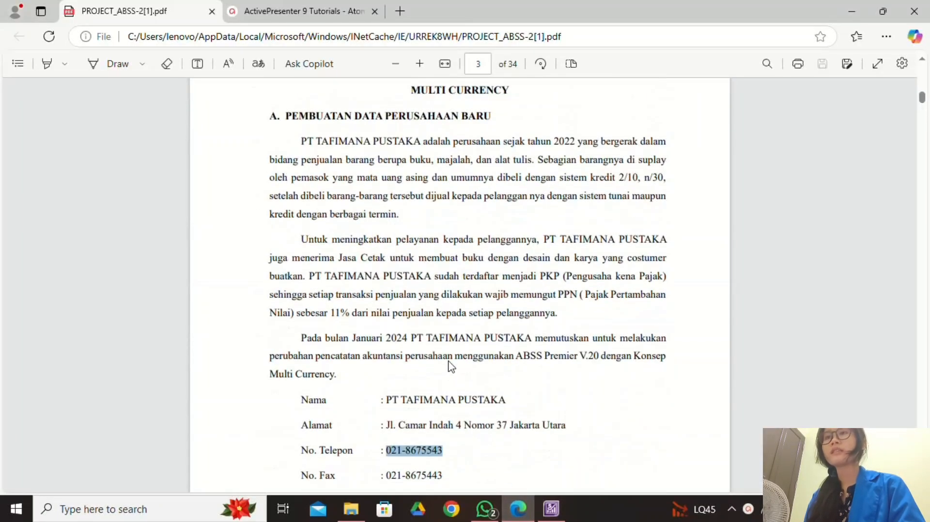
scroll(451, 367, down, 1)
drag(389, 328, 511, 339)
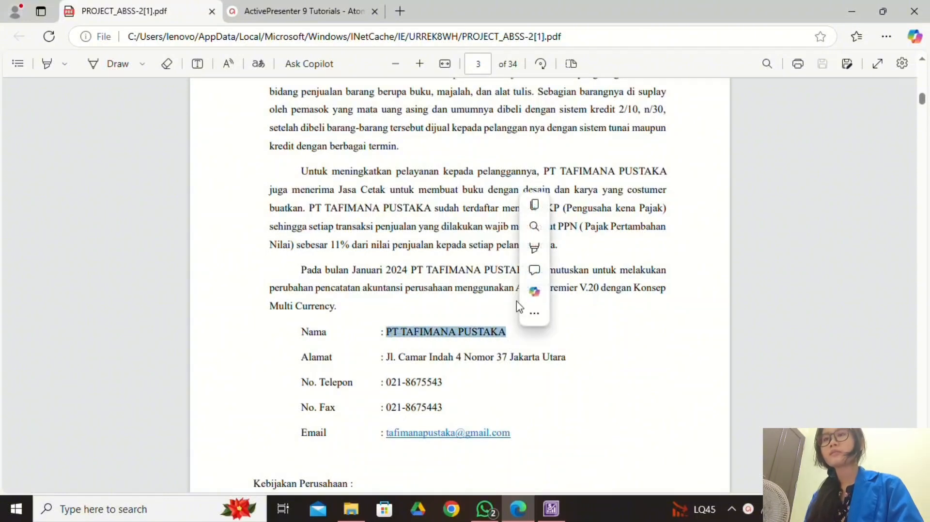
click(544, 204)
click(560, 516)
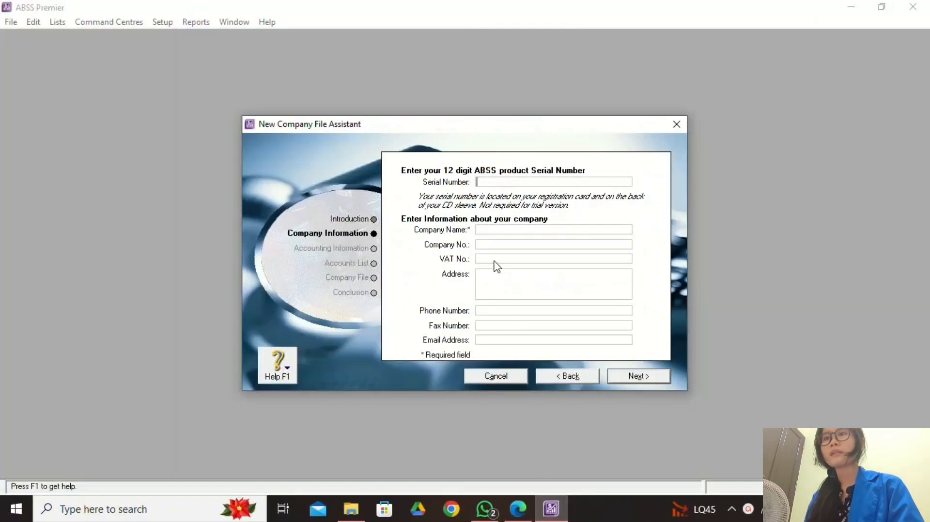
right_click(493, 232)
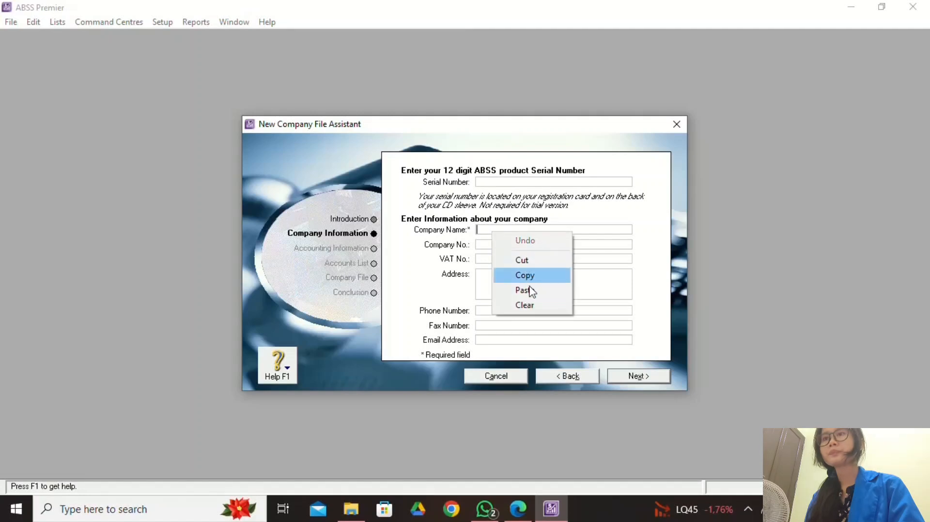
click(523, 290)
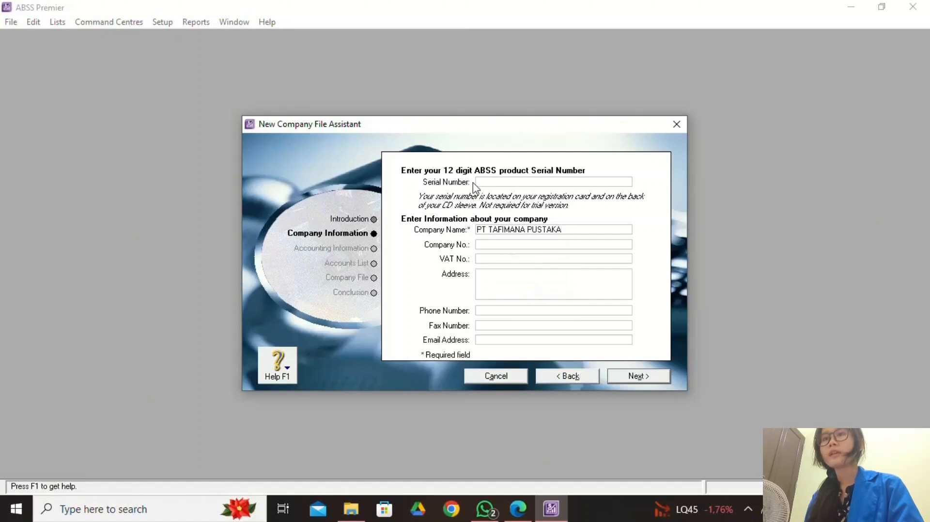
click(517, 246)
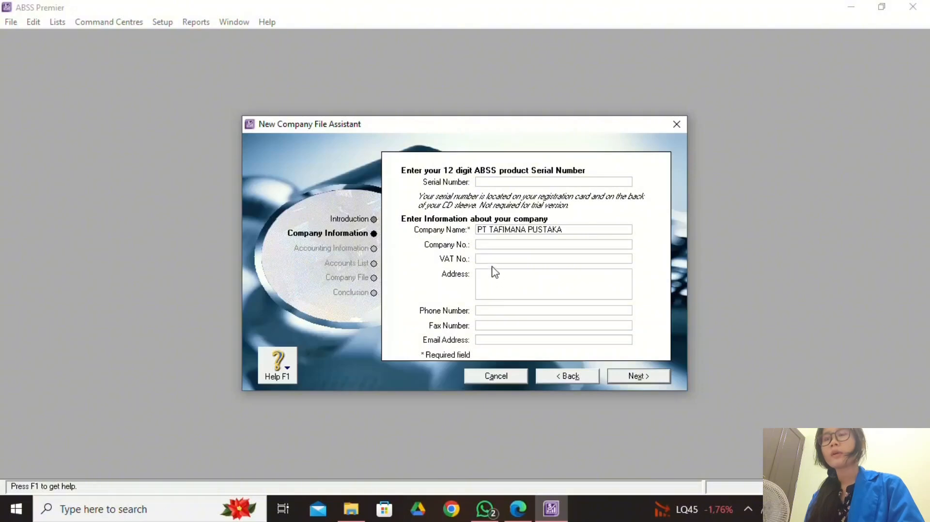
Copy the company address from the brief into the Address field.
click(498, 285)
click(518, 508)
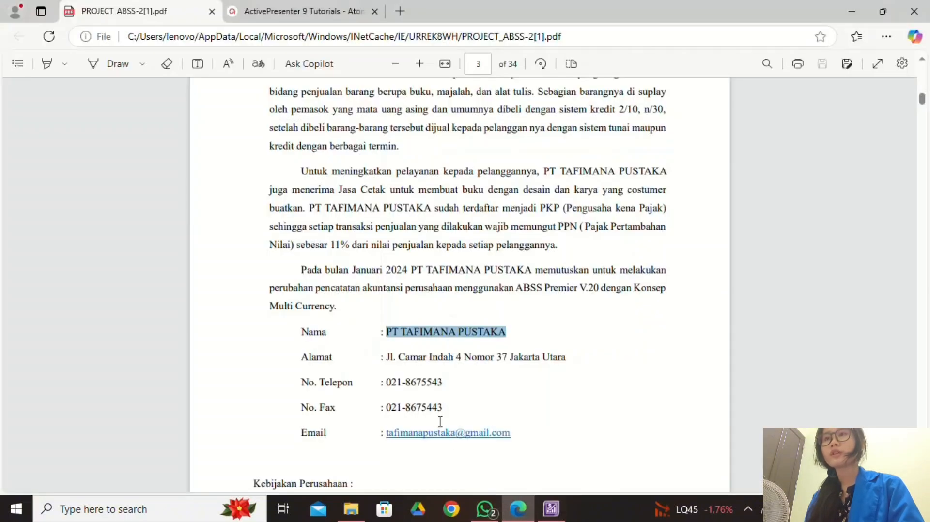
scroll(420, 385, down, 4)
drag(387, 153, 571, 156)
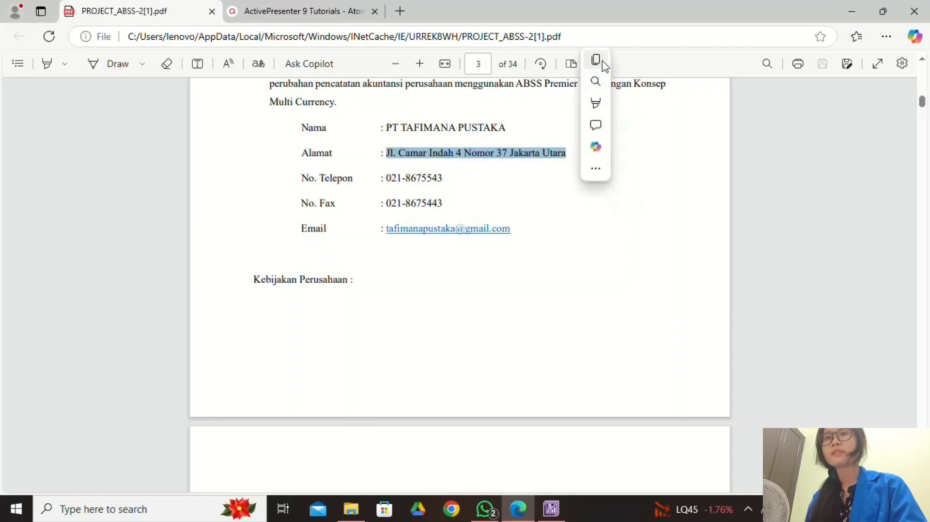
click(602, 62)
click(551, 509)
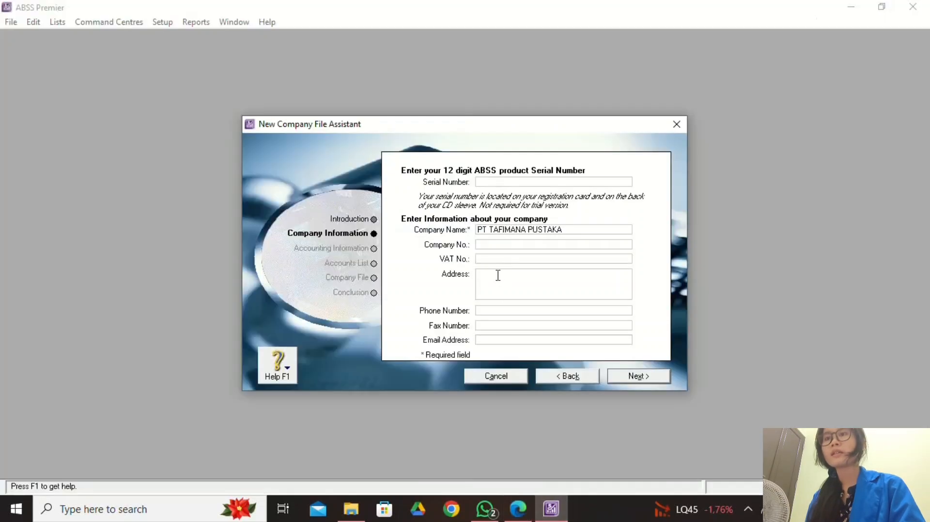
right_click(498, 275)
click(542, 333)
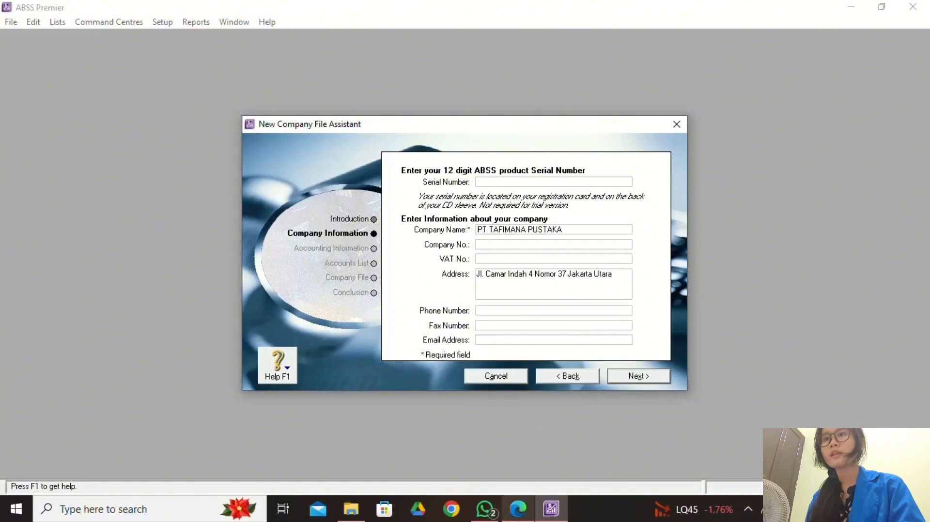
Paste the company phone number from the brief into Phone Number and Fax Number.
key(alt+Tab)
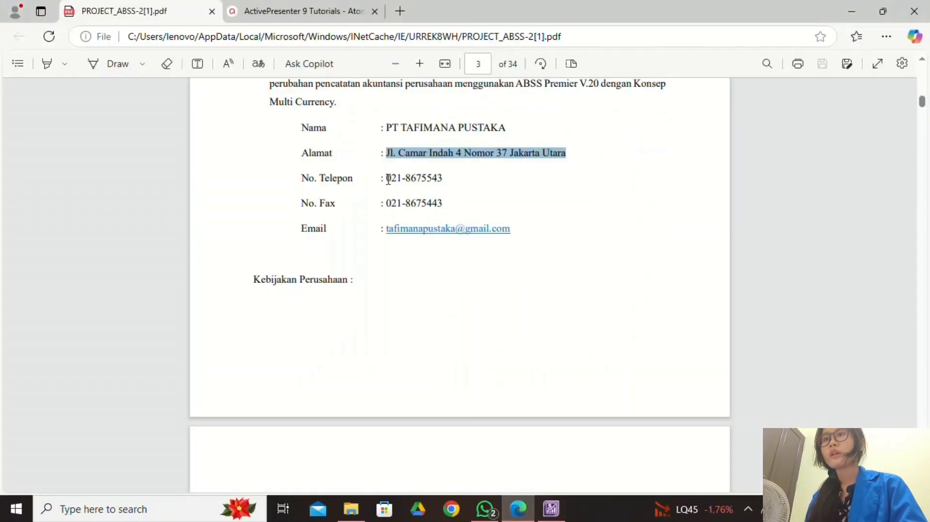
drag(386, 179, 446, 186)
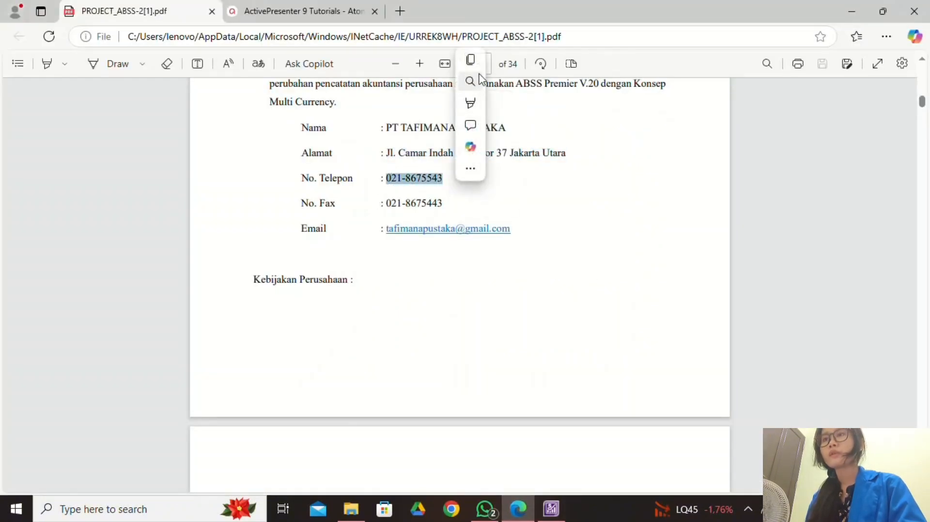
click(470, 60)
click(552, 509)
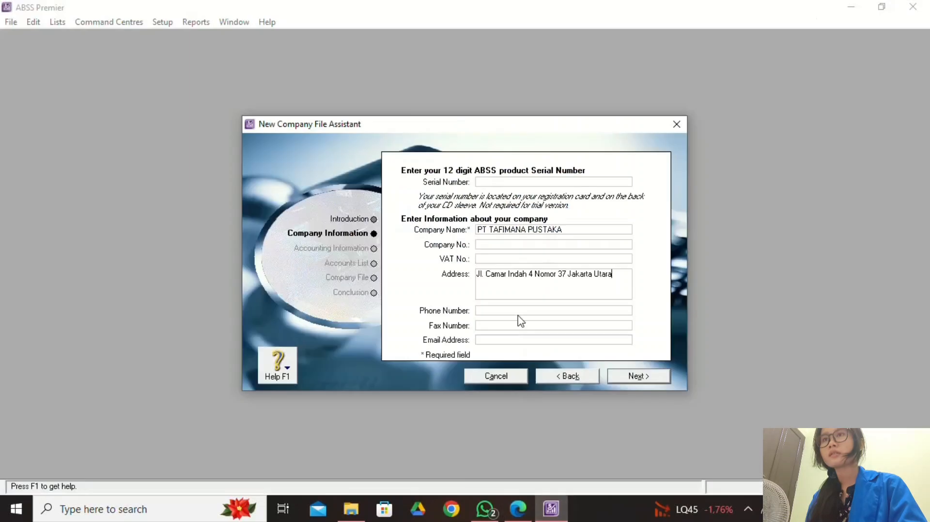
right_click(508, 315)
click(565, 371)
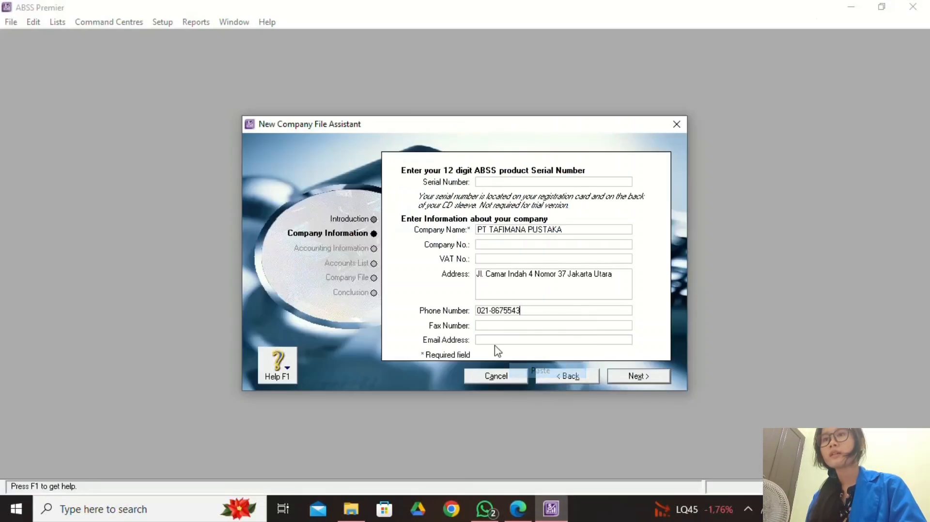
click(498, 325)
right_click(498, 327)
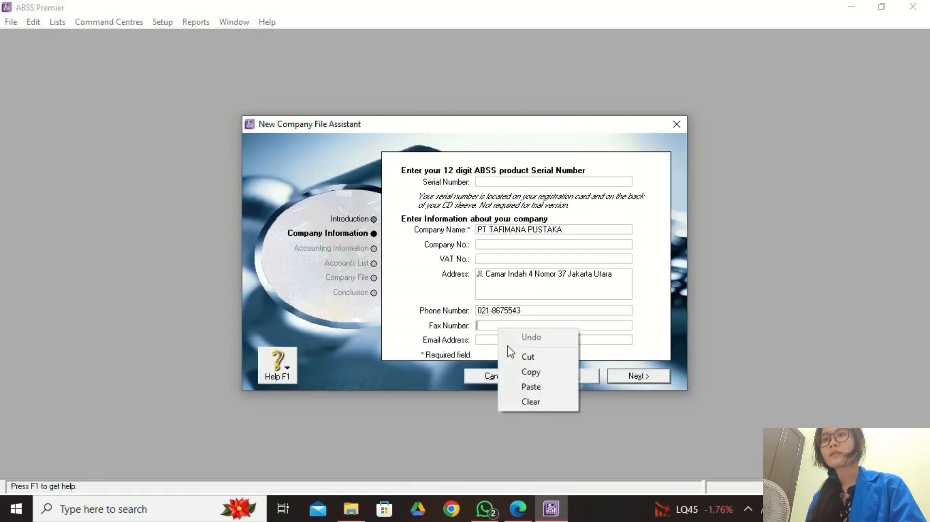
click(536, 387)
Enter the company e-mail address and continue to the accounting information step.
click(518, 509)
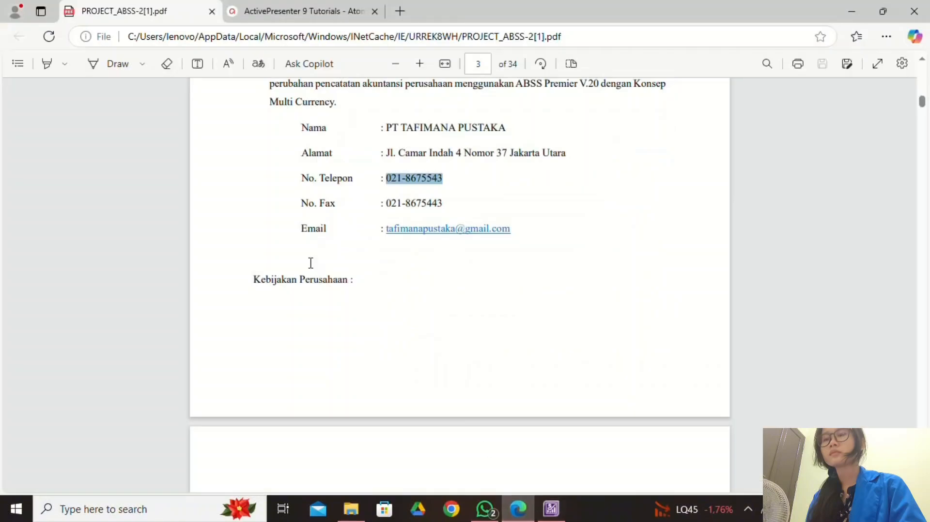
click(551, 509)
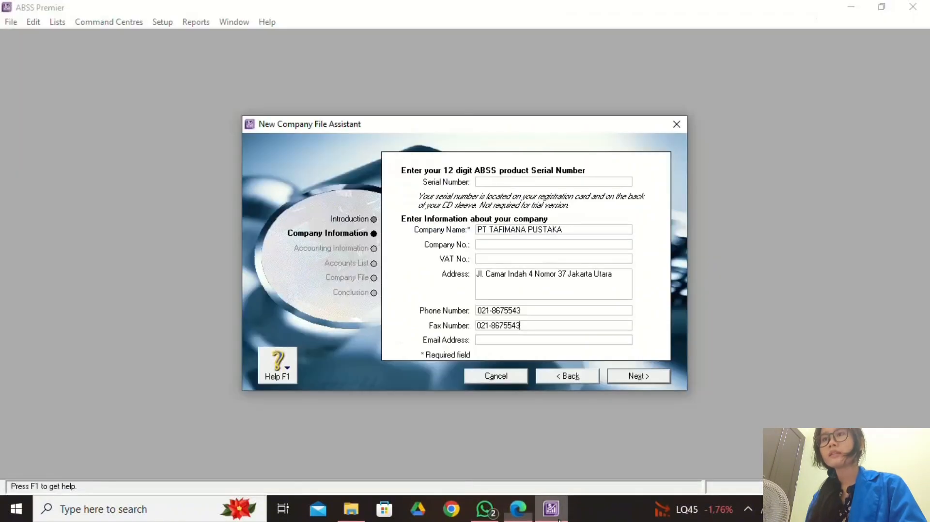
click(531, 339)
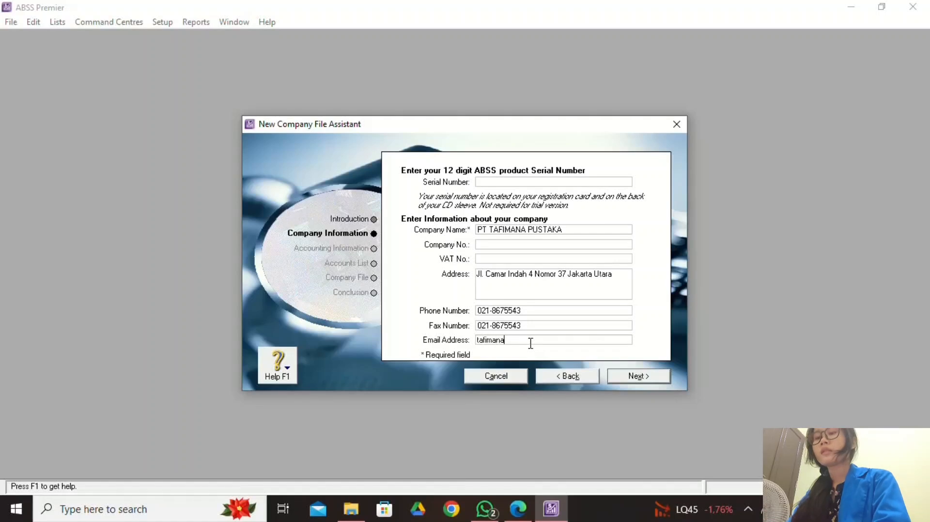
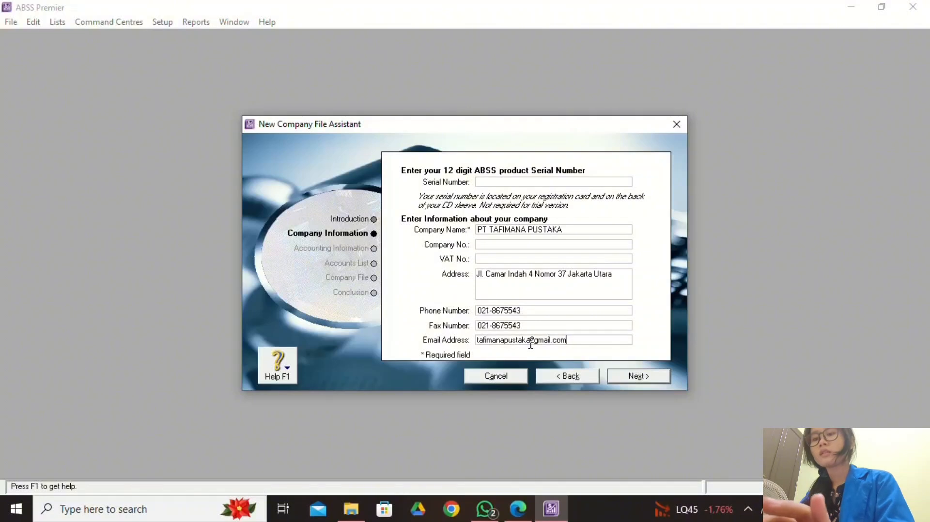
click(611, 380)
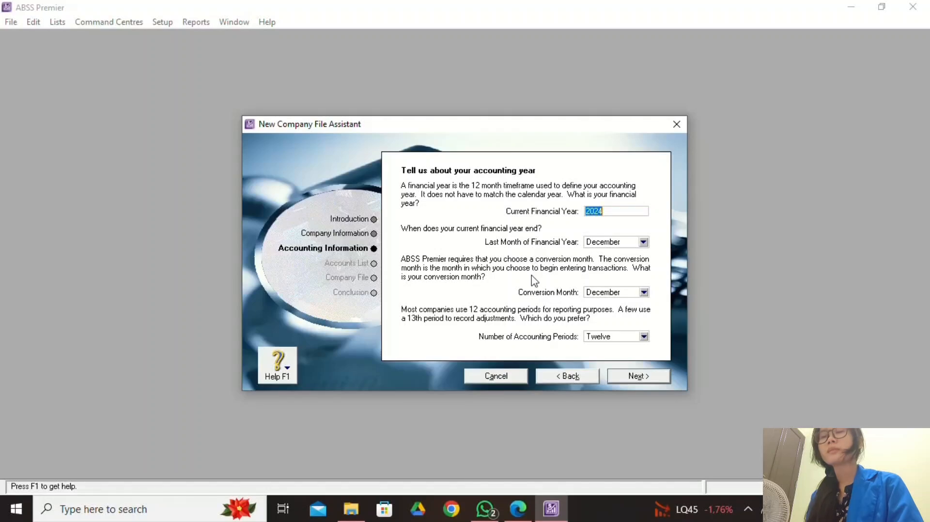
Set thirteen accounting periods and a January conversion month for financial year 2024 ending December.
click(518, 508)
scroll(446, 387, down, 4)
scroll(449, 385, down, 2)
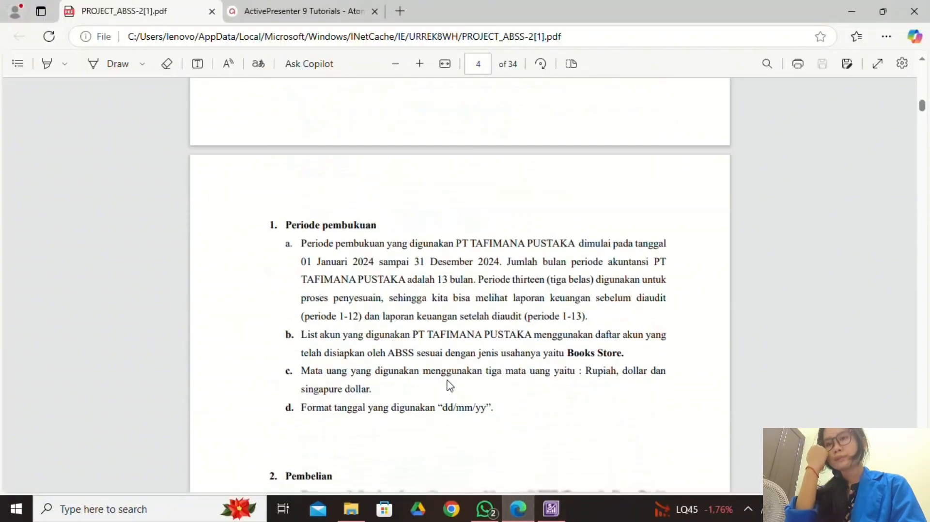
click(552, 507)
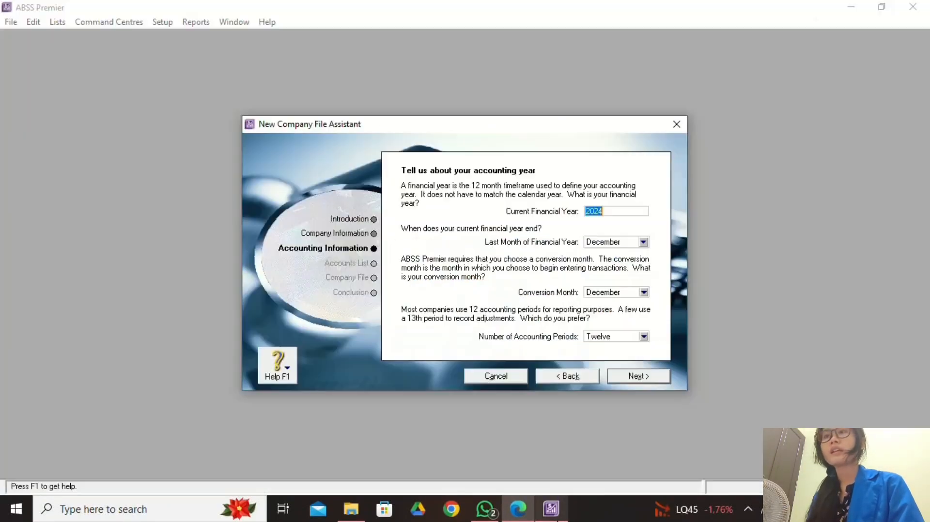
click(522, 512)
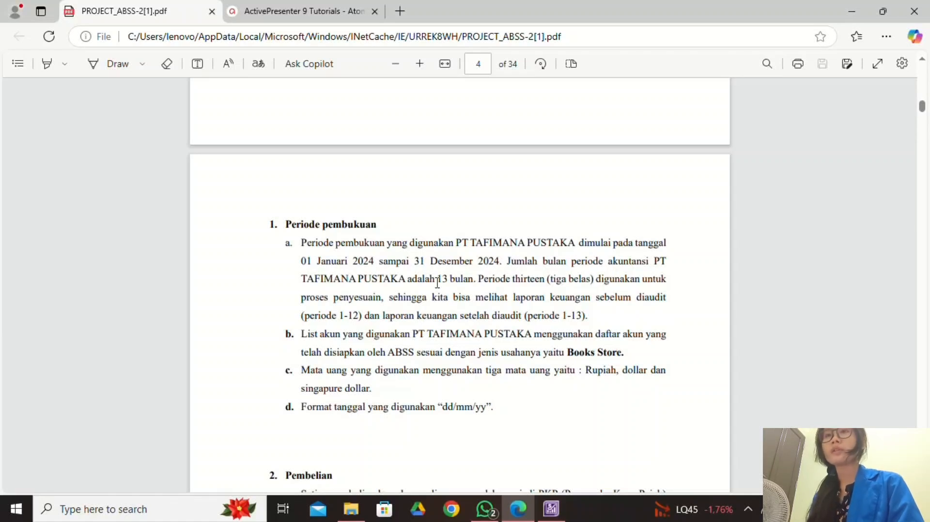
click(551, 510)
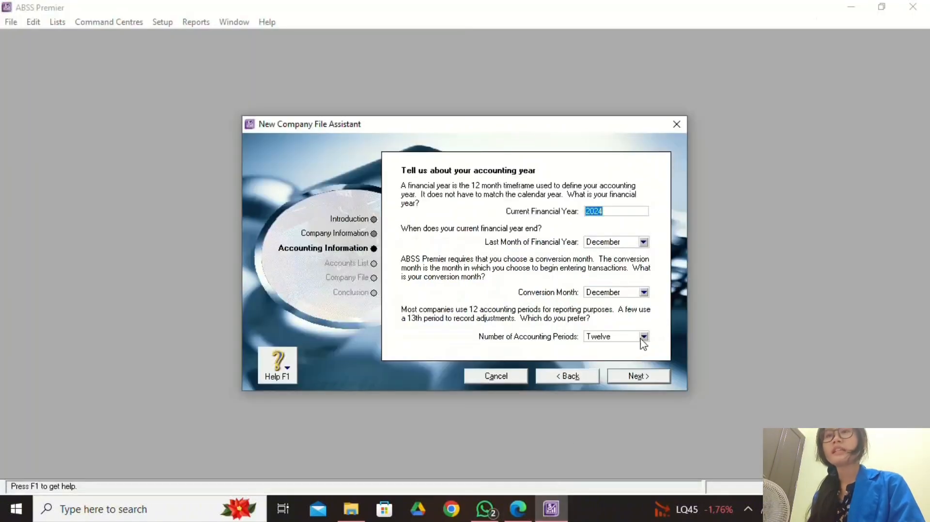
click(643, 337)
click(616, 360)
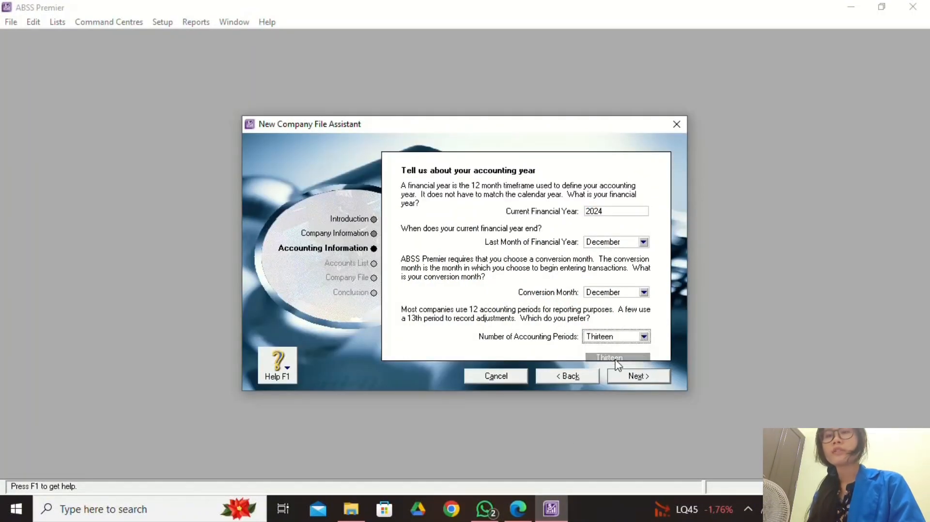
click(643, 292)
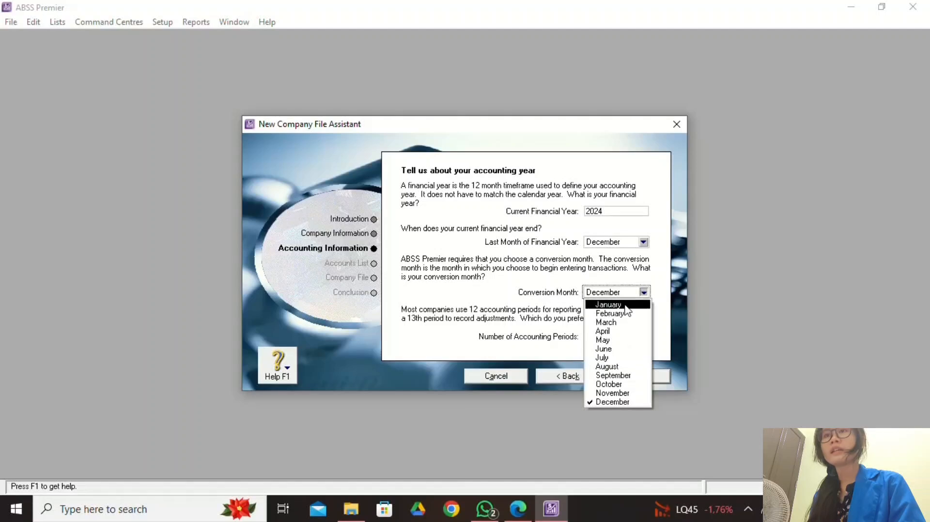
click(625, 305)
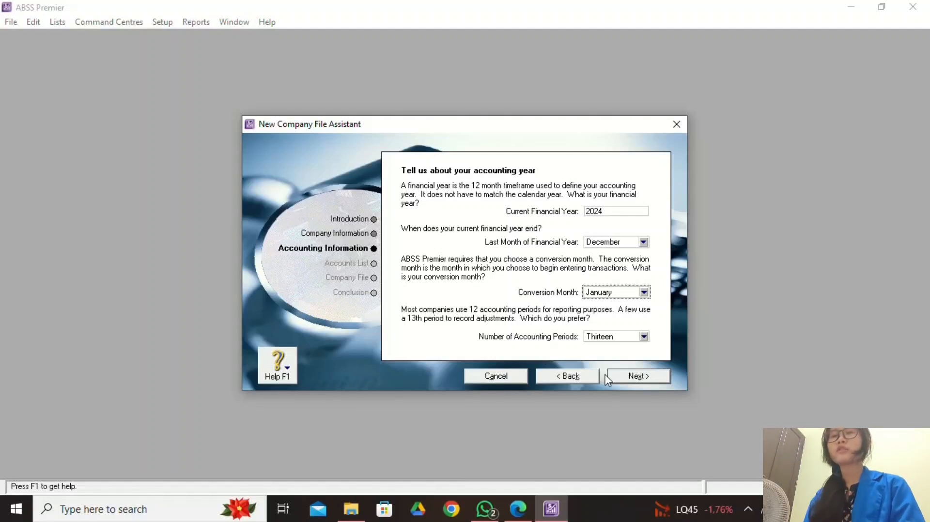
click(517, 509)
click(556, 501)
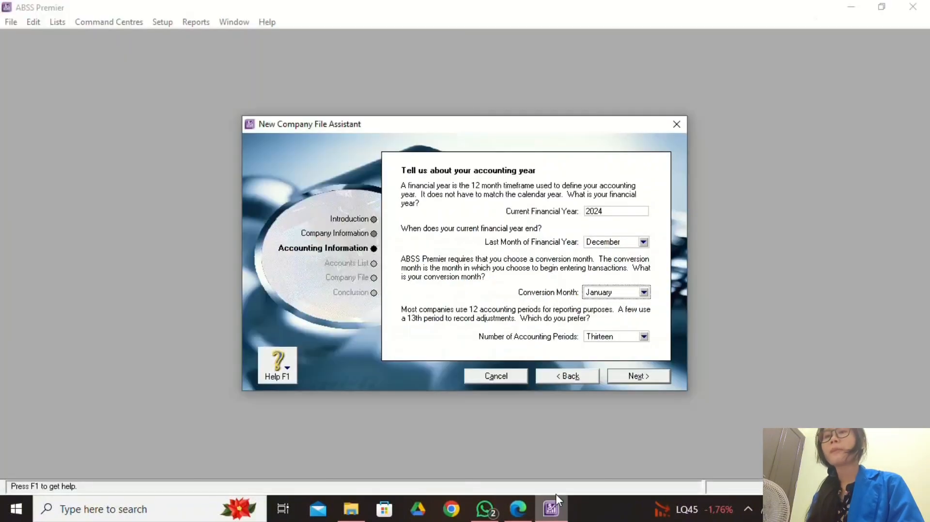
click(642, 375)
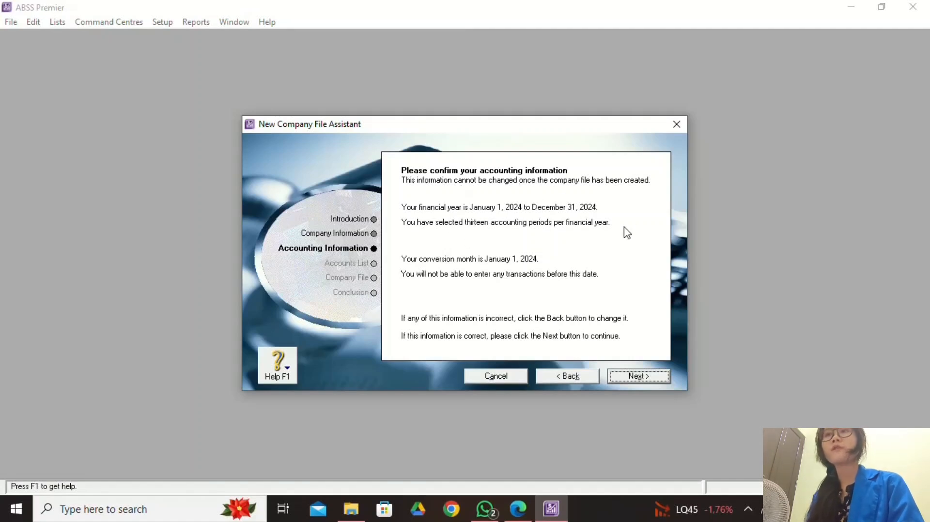
Confirm the accounting details and keep starting from an ABSS-provided accounts list, checking the brief.
click(642, 379)
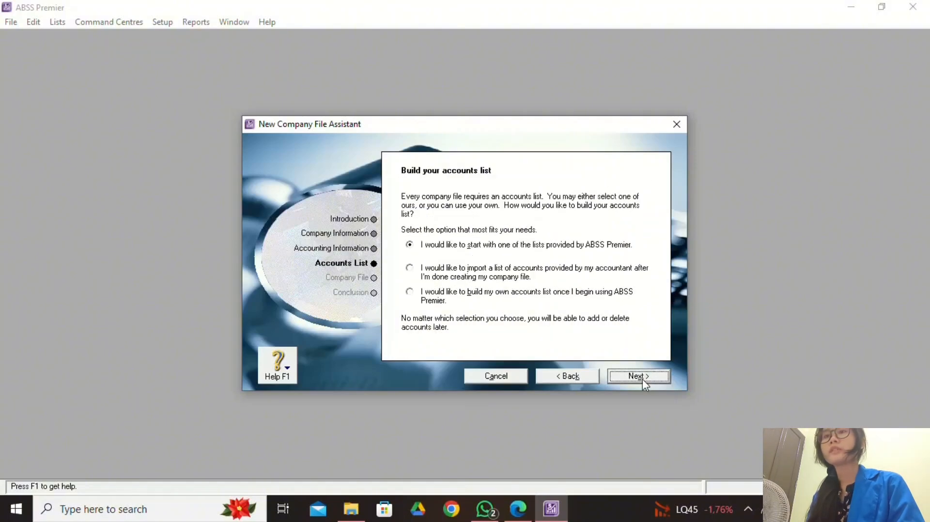
click(517, 509)
click(564, 517)
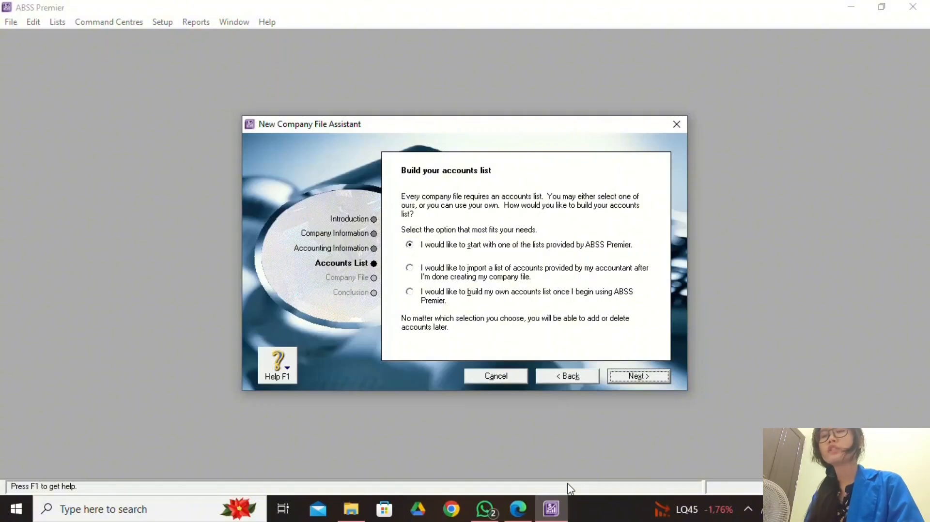
click(518, 514)
scroll(485, 394, down, 3)
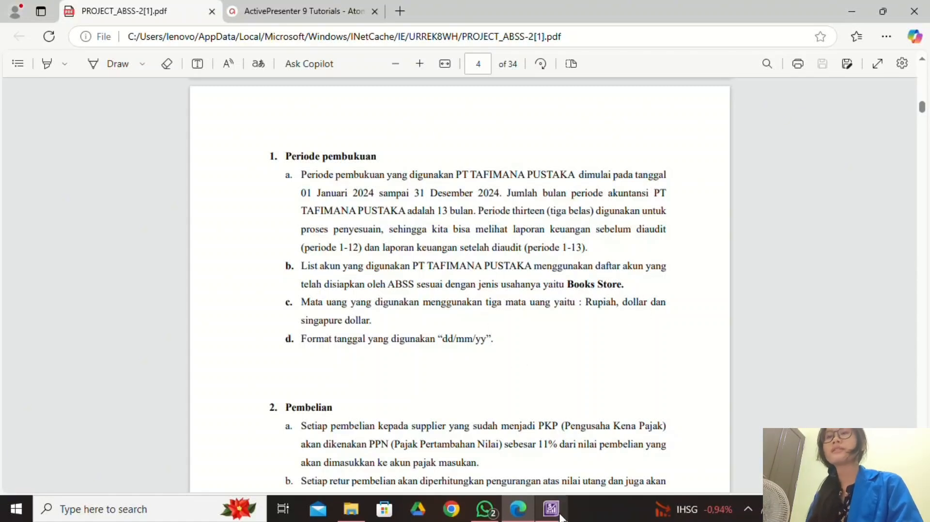
mouse_move(560, 517)
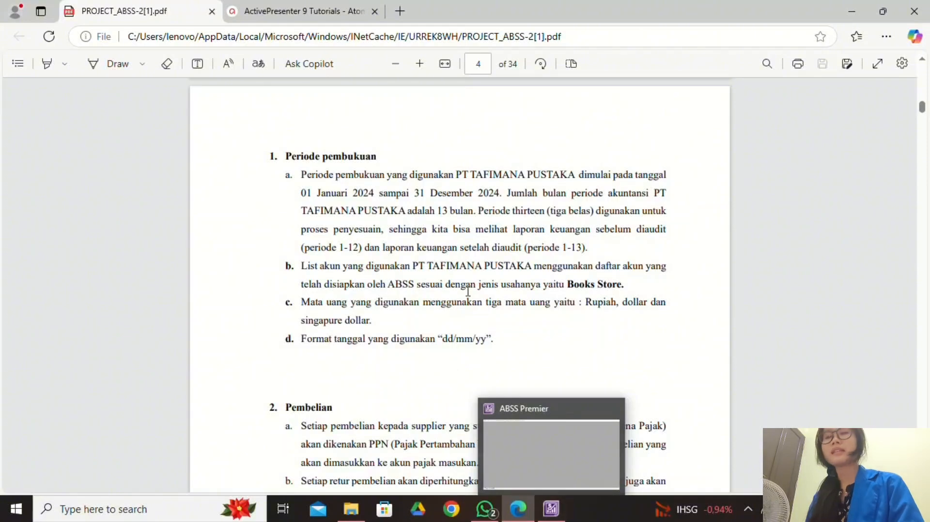
click(551, 509)
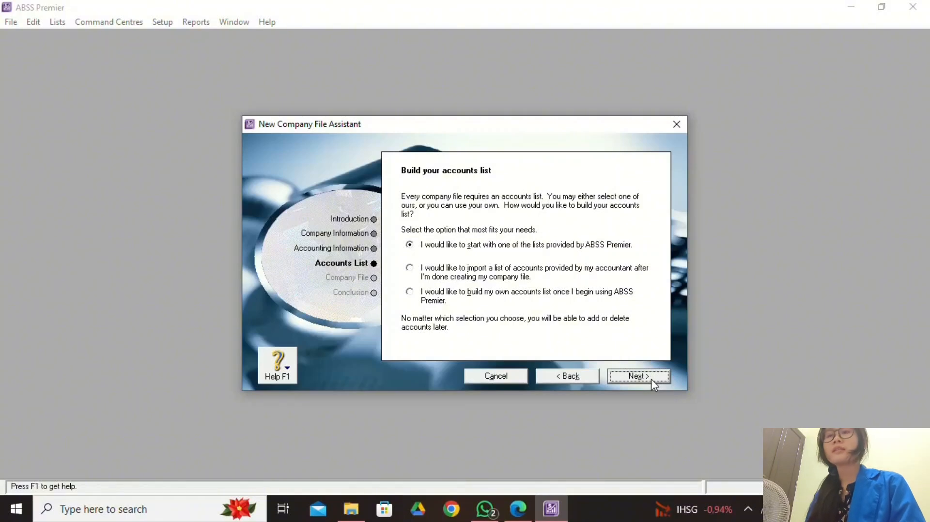
click(638, 376)
click(518, 508)
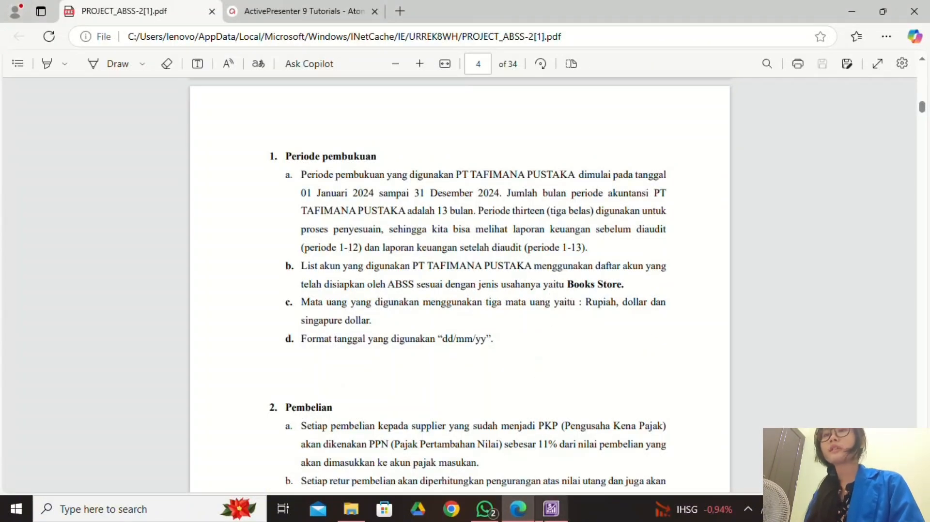
Choose industry classification Retail and business type Bookstore for the accounts list.
click(551, 509)
click(644, 217)
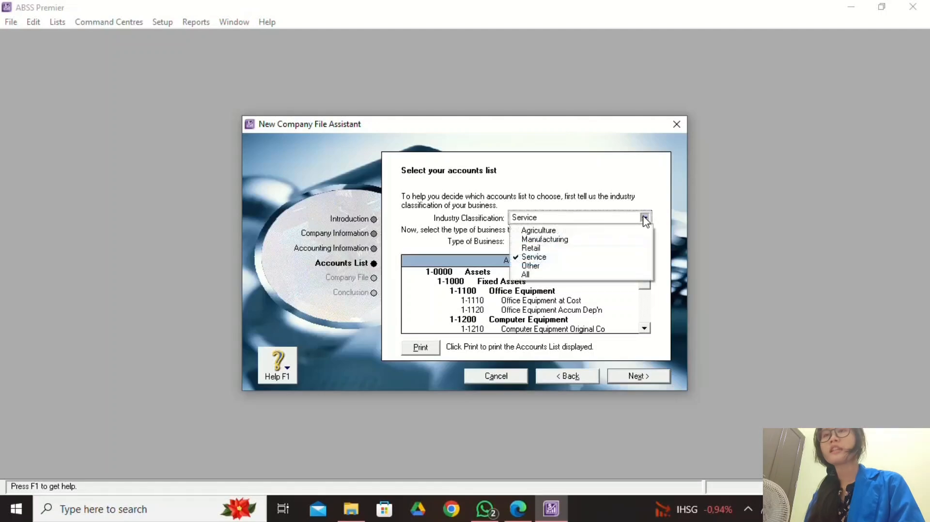
click(625, 248)
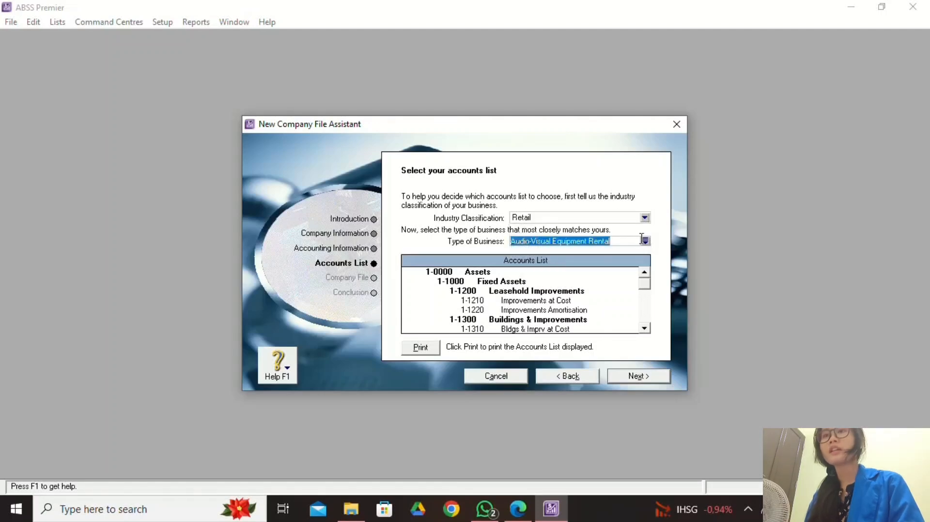
click(644, 241)
click(351, 218)
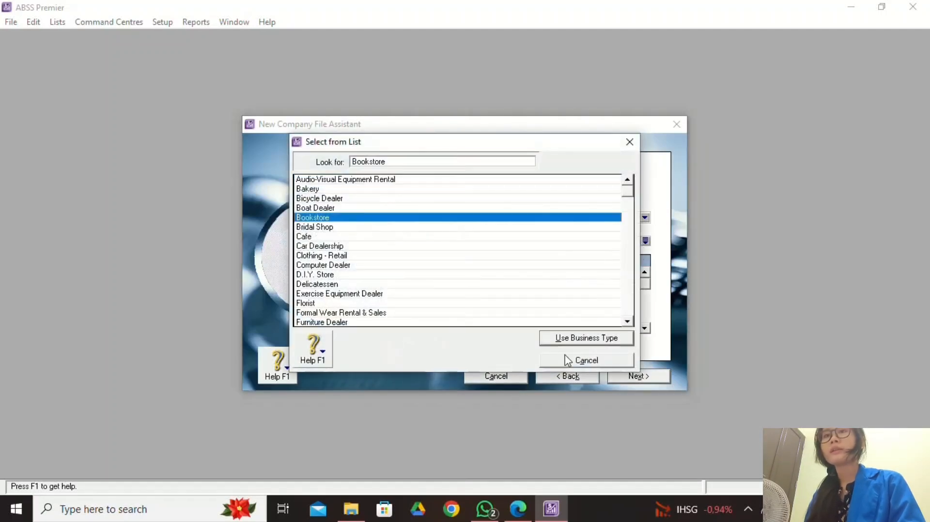
click(598, 340)
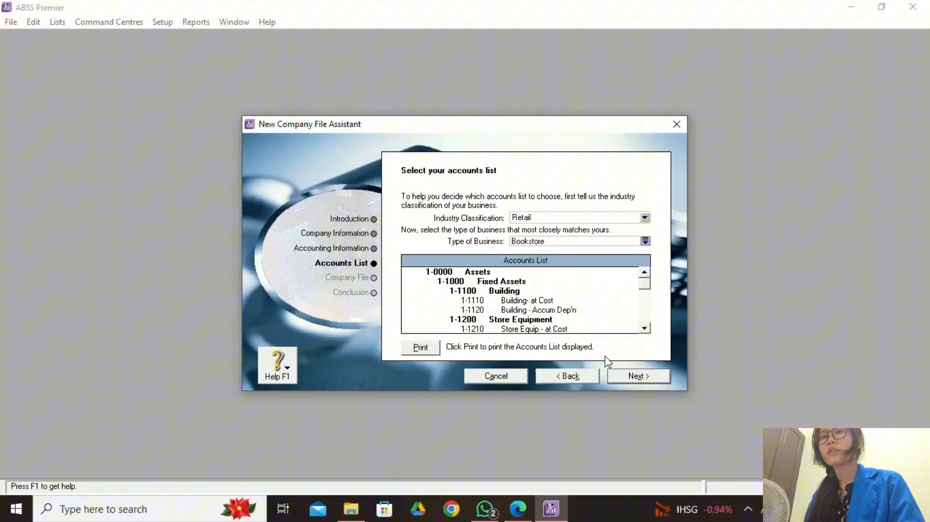
click(627, 379)
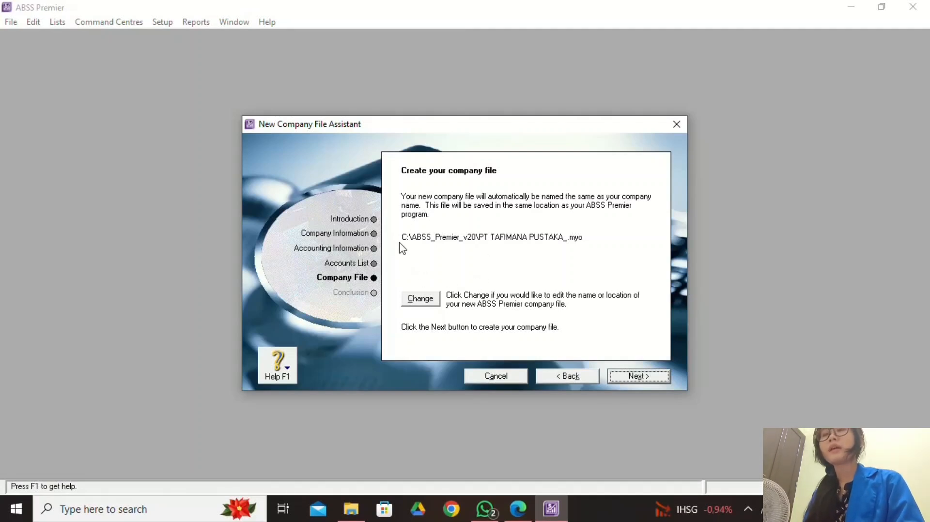
Create the file C:\ABSS_Premier_v20\PT TAFIMANA PUSTAKA_.myo and centre its Command Centre on screen.
click(624, 381)
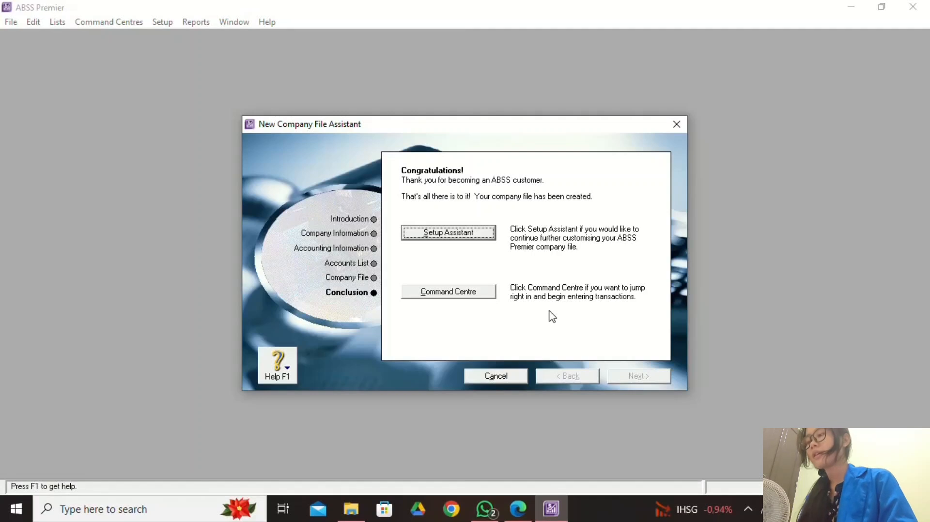
click(479, 295)
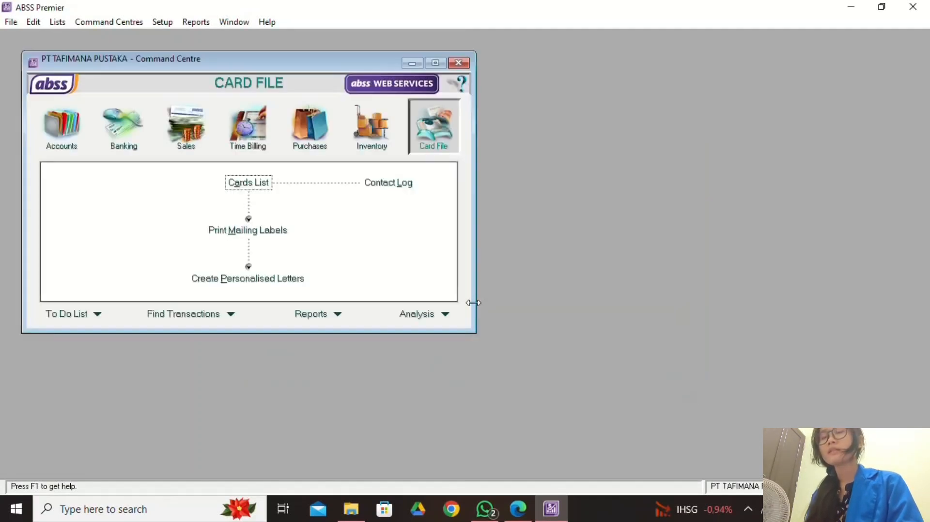
drag(306, 63, 523, 118)
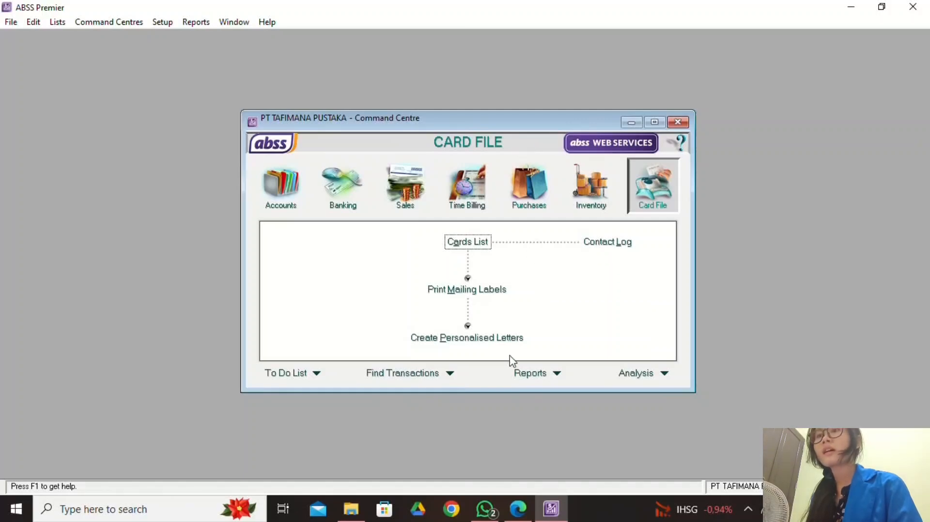
click(519, 513)
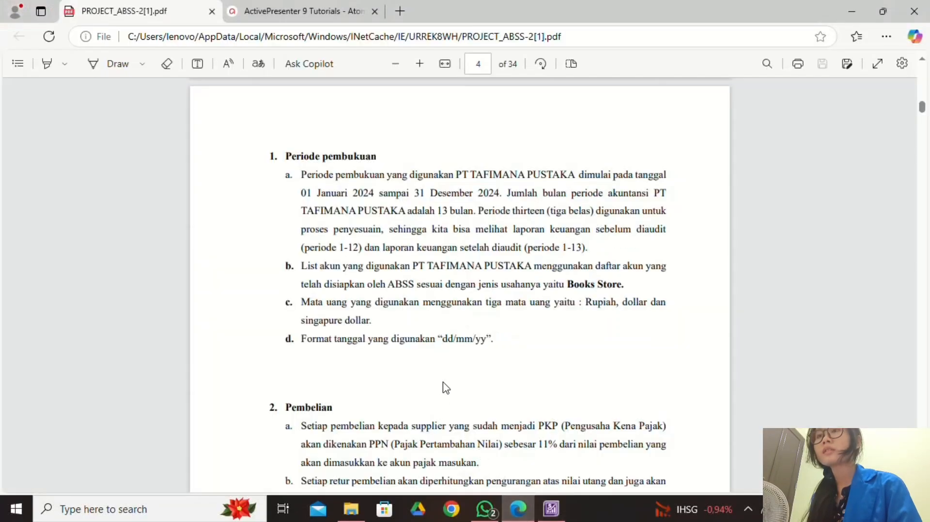
scroll(446, 373, down, 3)
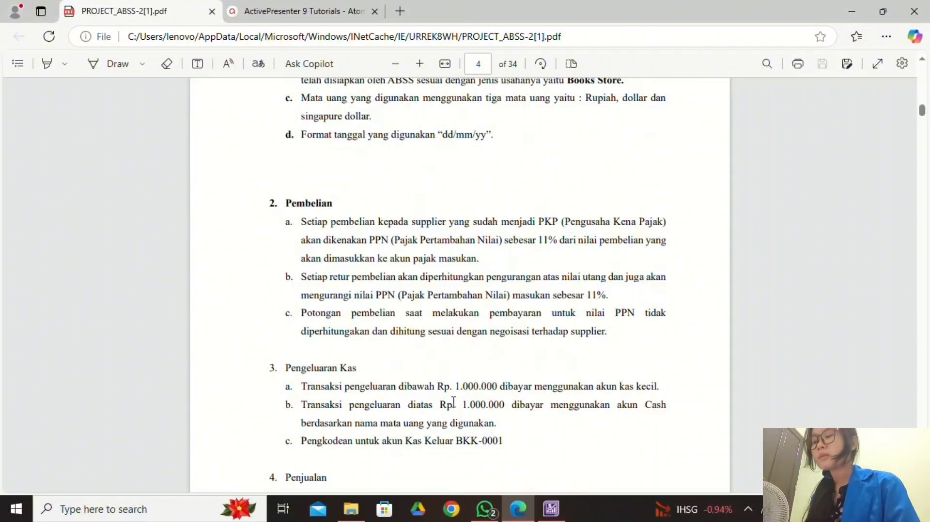
scroll(452, 401, down, 10)
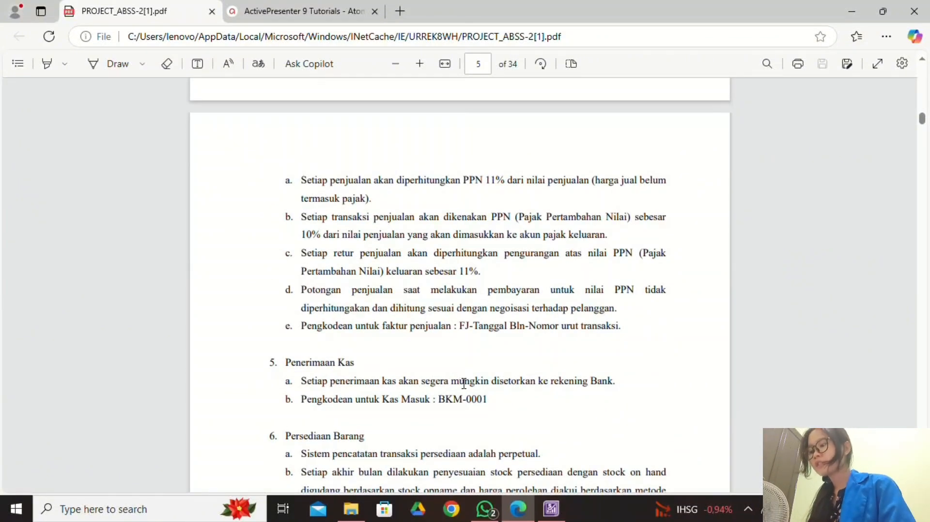
scroll(464, 383, down, 10)
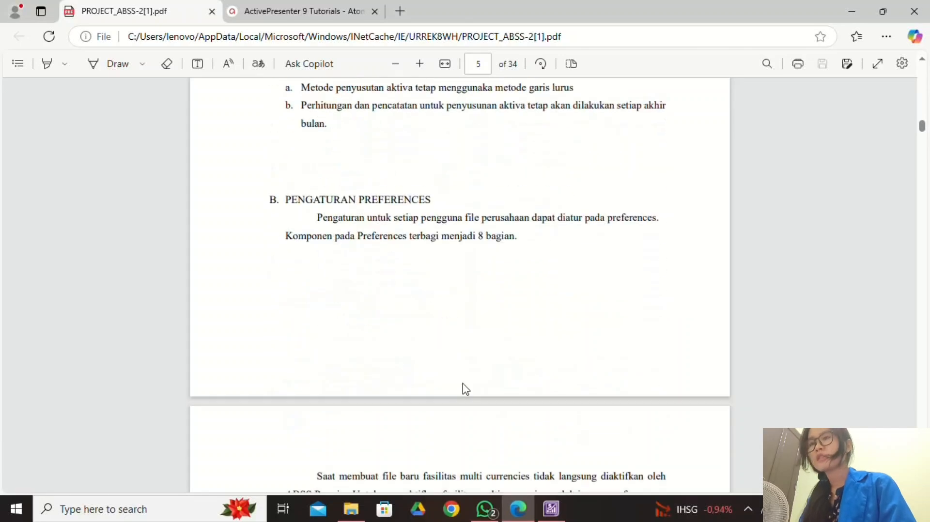
scroll(465, 388, down, 4)
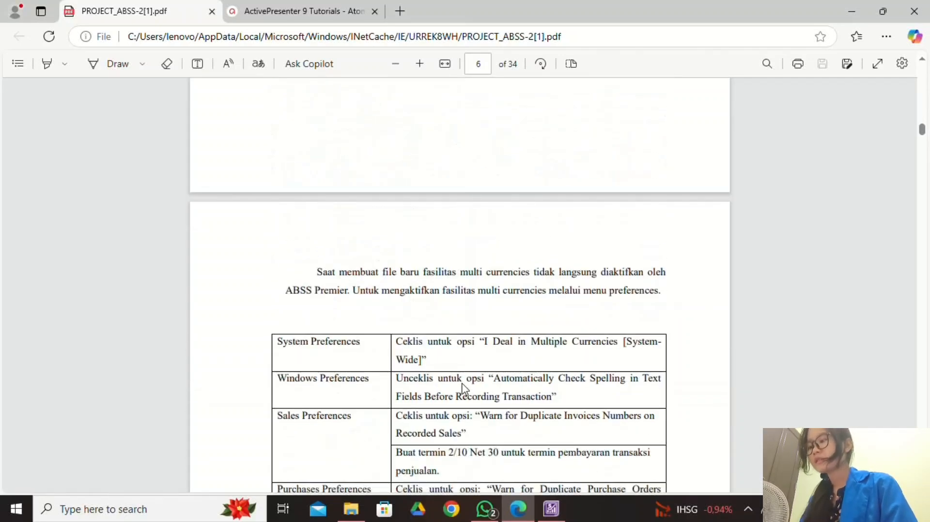
scroll(464, 387, up, 2)
scroll(464, 388, down, 3)
scroll(464, 387, down, 4)
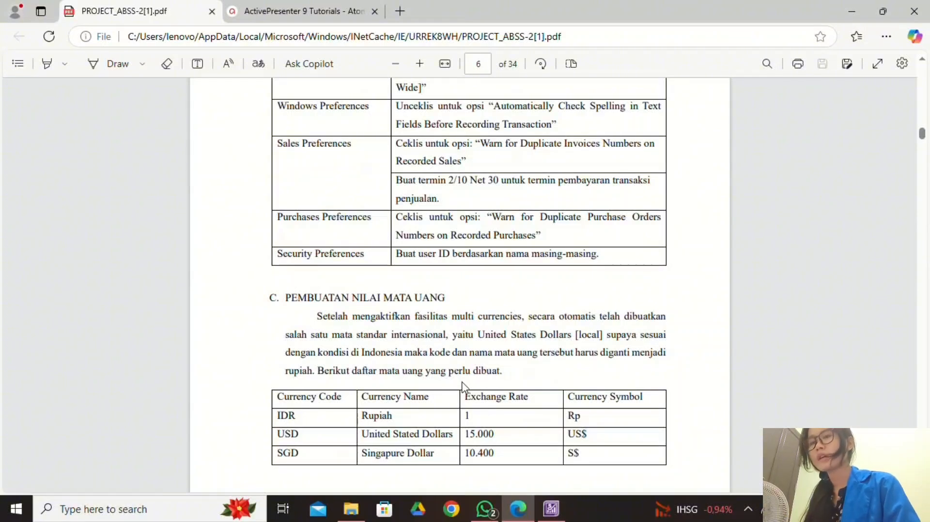
scroll(463, 329, up, 4)
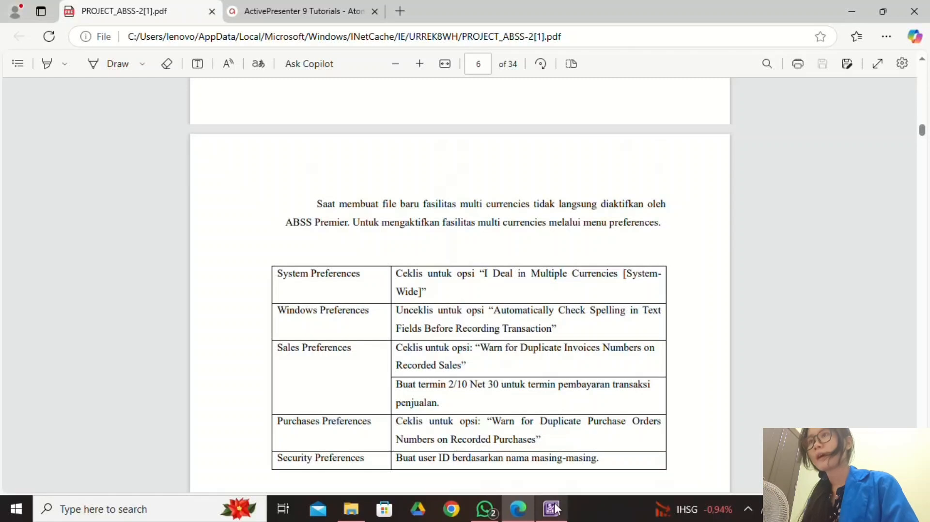
mouse_move(553, 507)
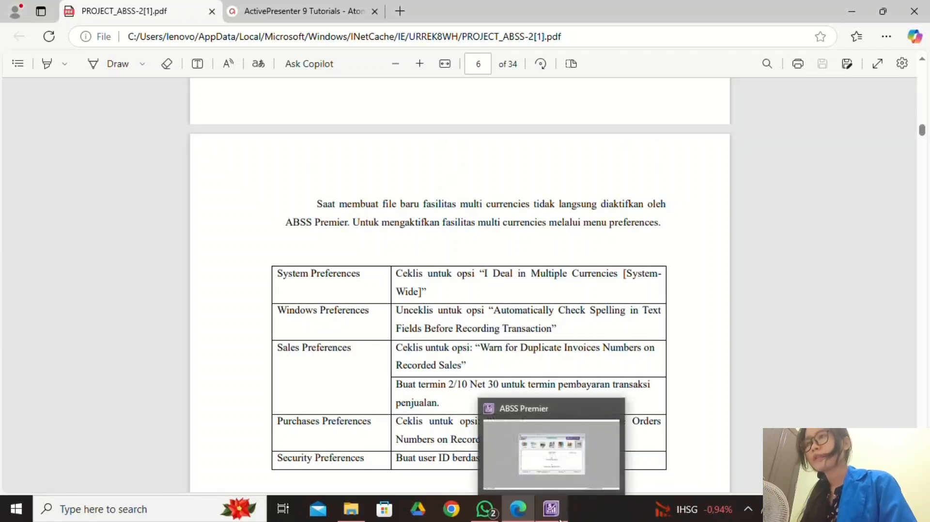
scroll(378, 305, up, 1)
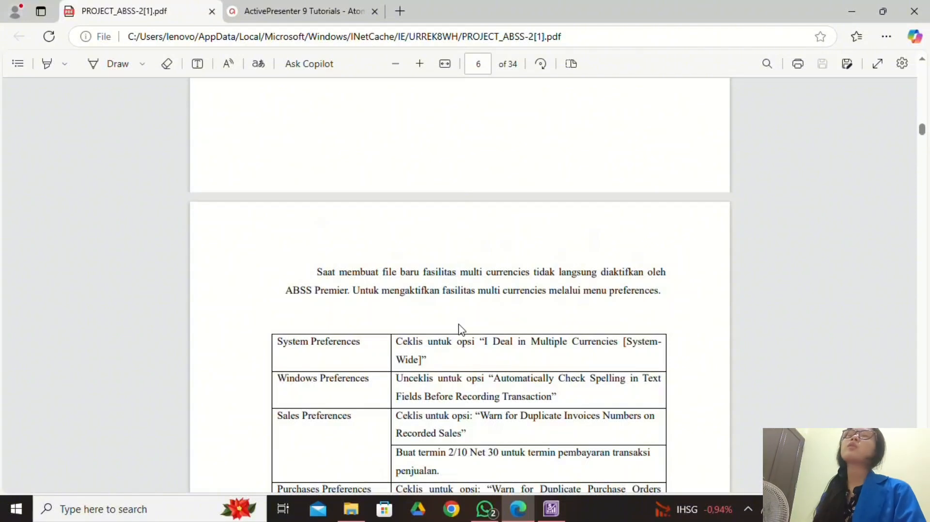
click(551, 509)
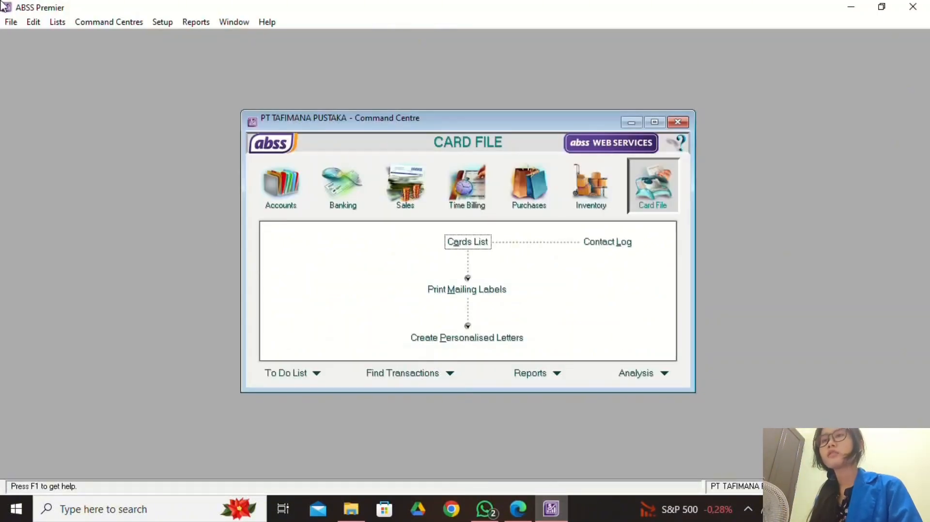
Tick 'I Deal in Multiple Currencies' in Preferences and confirm preparing the file for it.
click(157, 24)
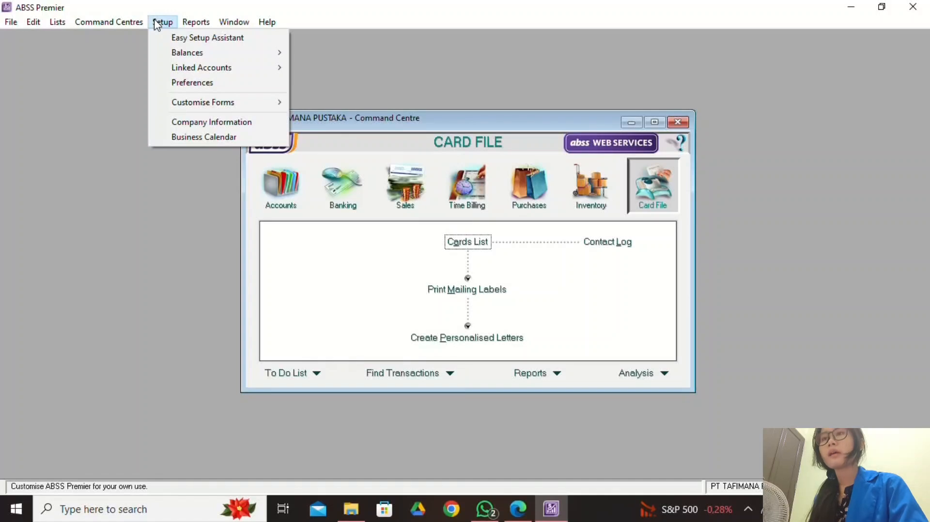
click(233, 83)
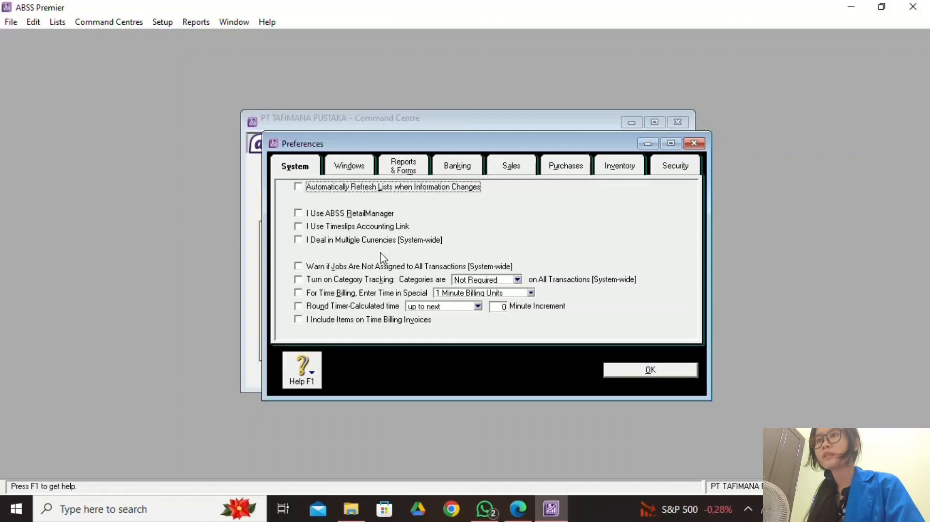
click(298, 240)
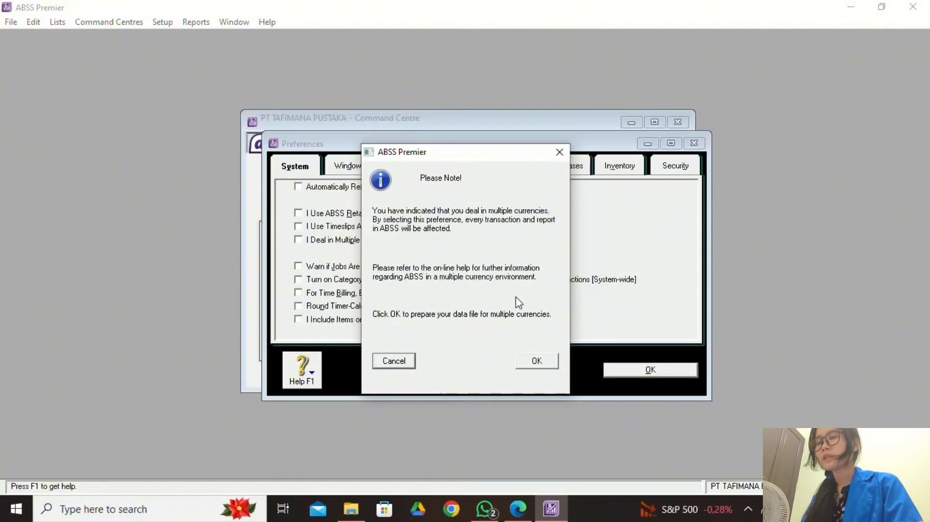
click(552, 362)
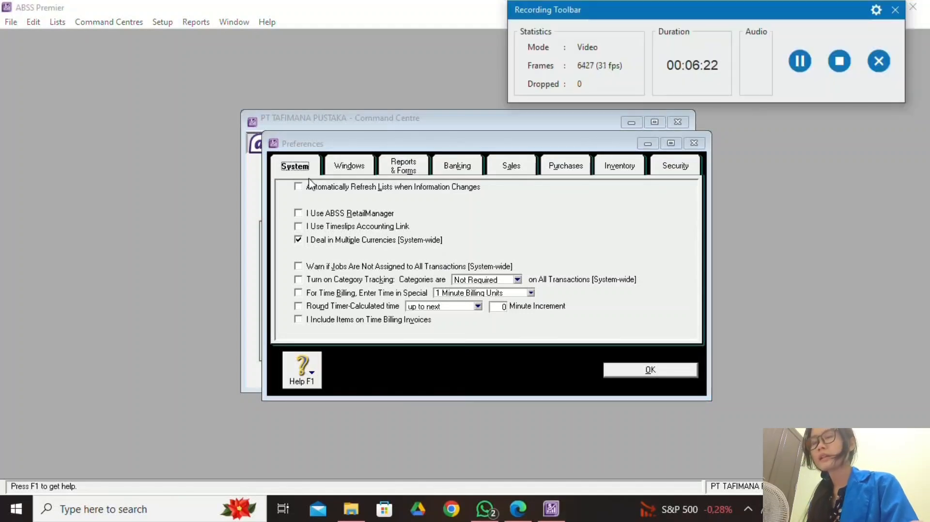
click(345, 170)
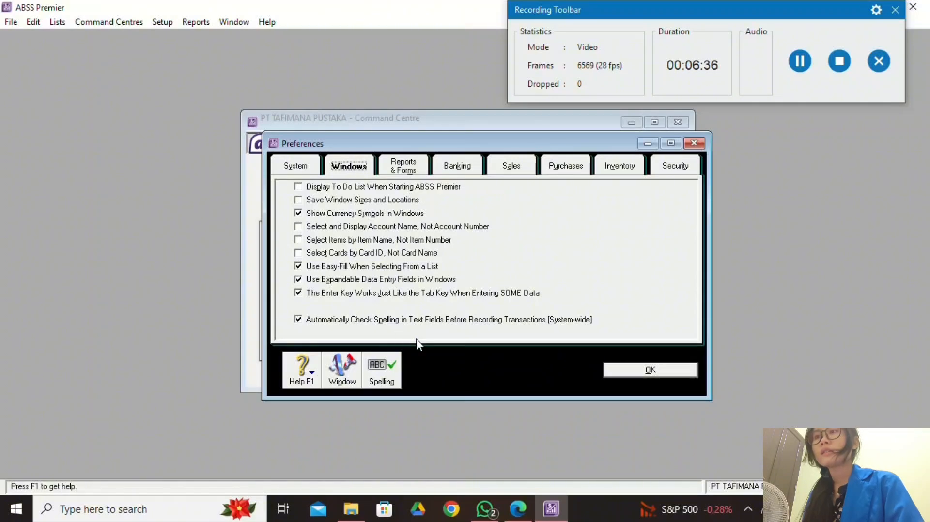
Turn off automatic spell checking and enable the Warn for Duplicate Invoice option in Sales preferences.
click(804, 61)
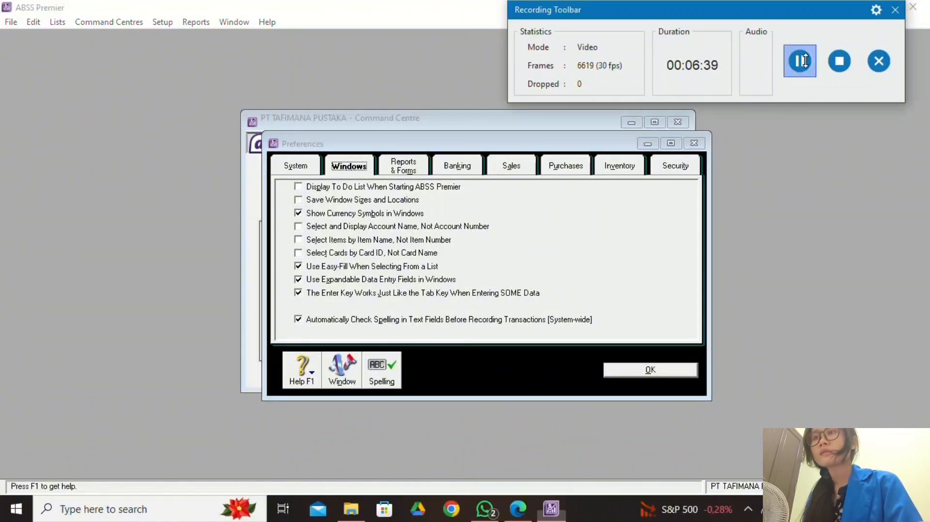
click(299, 322)
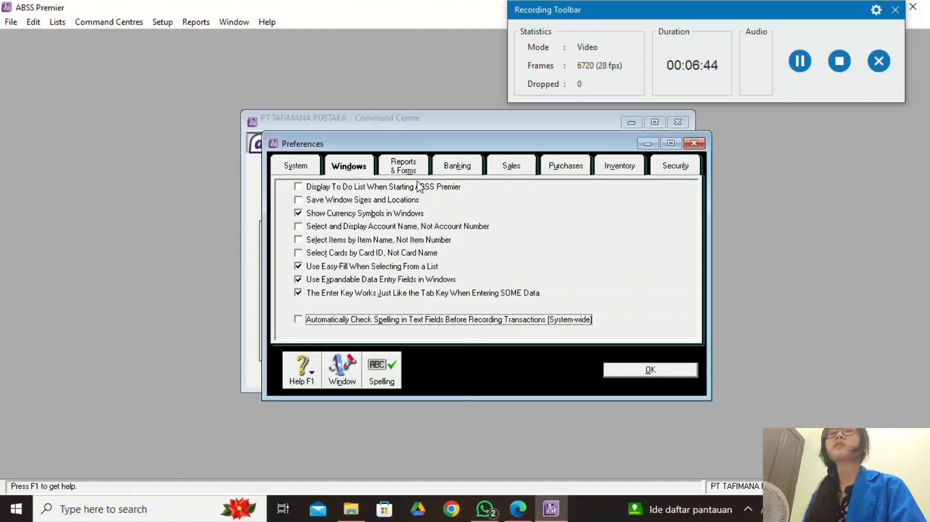
click(800, 61)
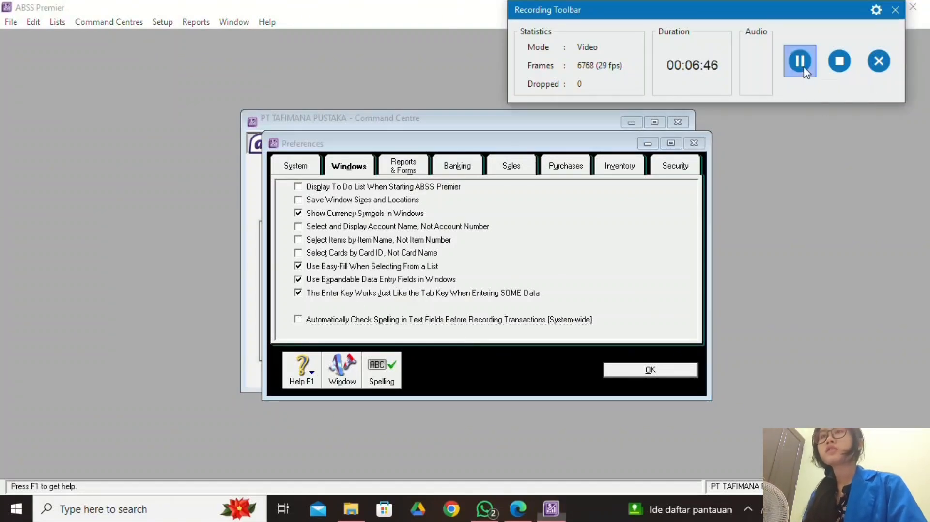
click(397, 167)
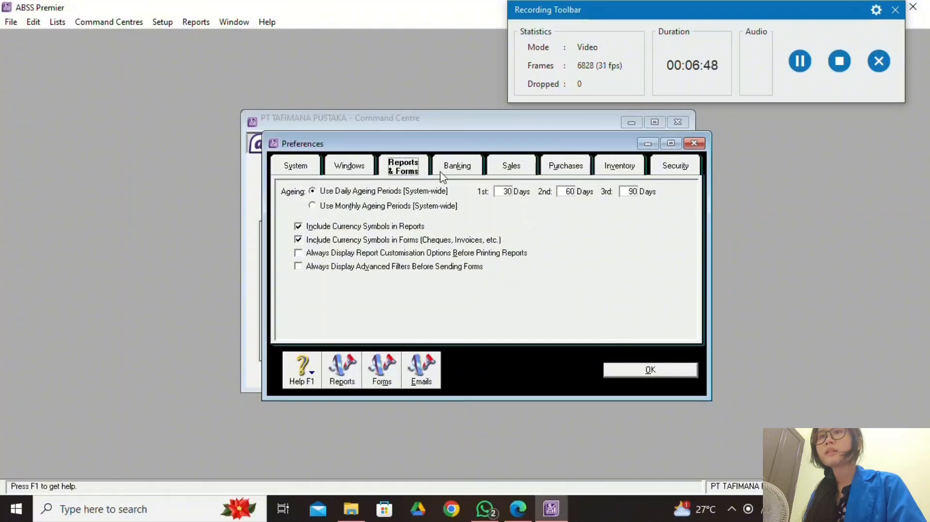
click(371, 167)
click(529, 166)
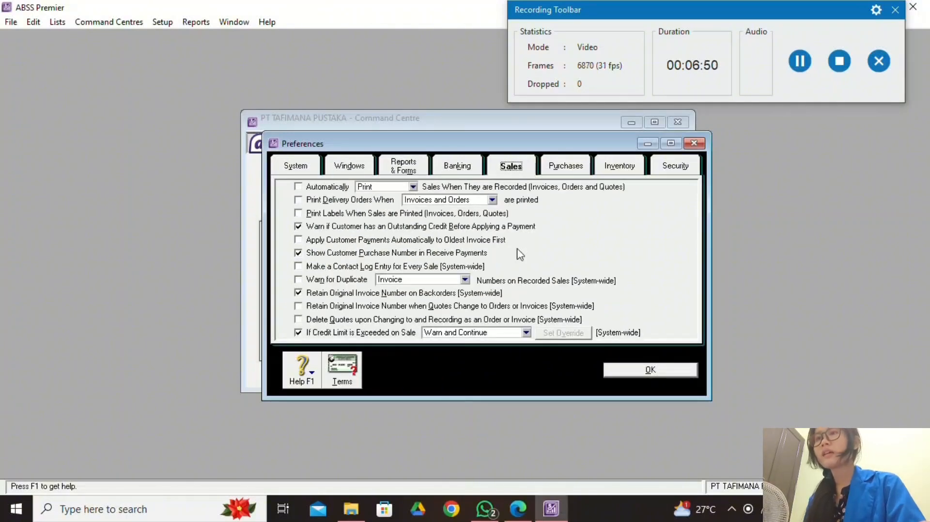
click(302, 283)
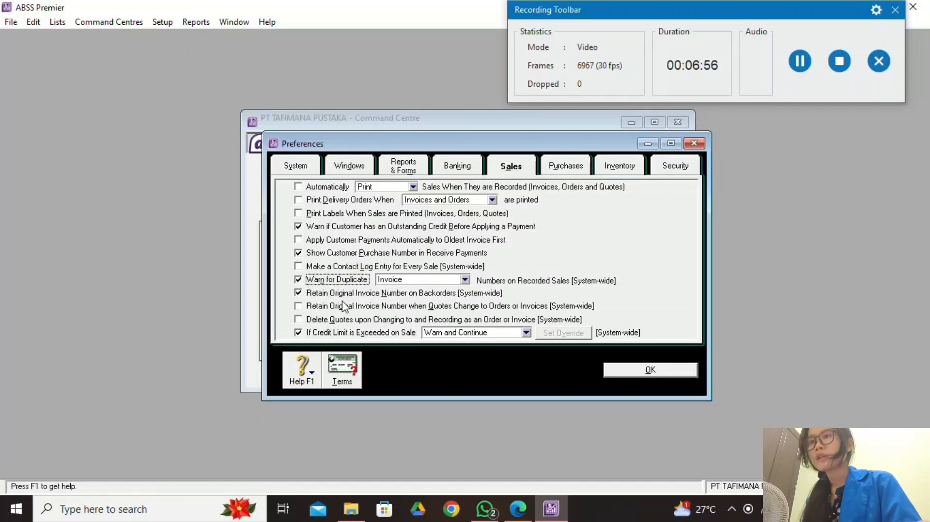
click(342, 371)
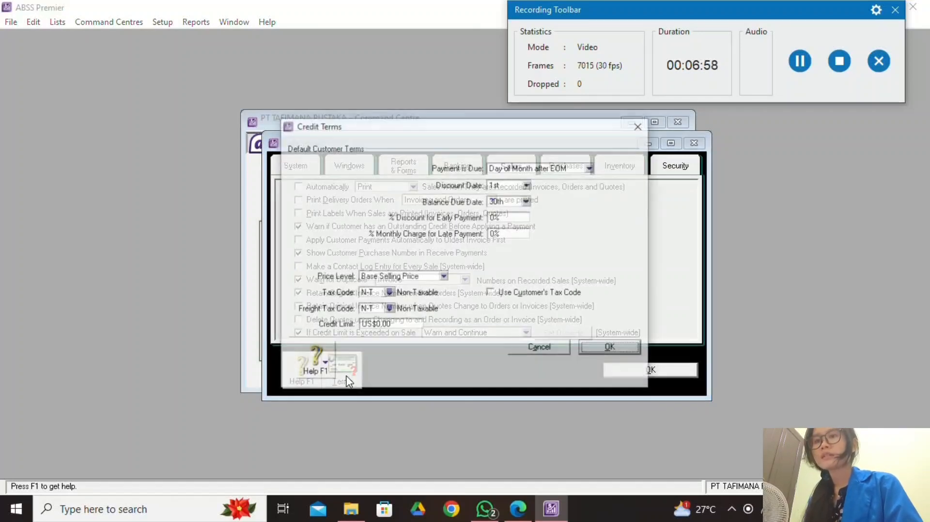
click(518, 508)
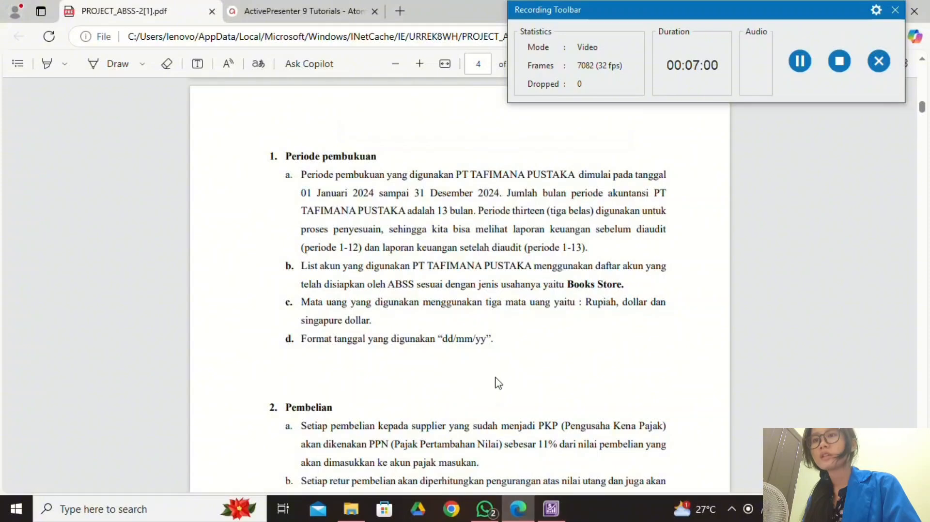
Scroll the brief to page 6's preferences table with the 2/10 Net 30 rule.
scroll(497, 382, up, 1)
scroll(496, 376, down, 3)
scroll(497, 375, down, 3)
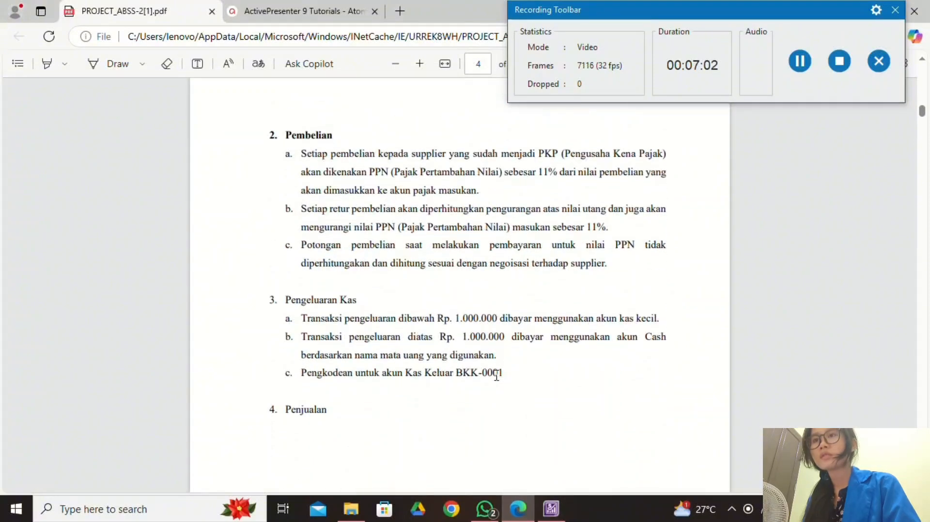
scroll(496, 375, down, 15)
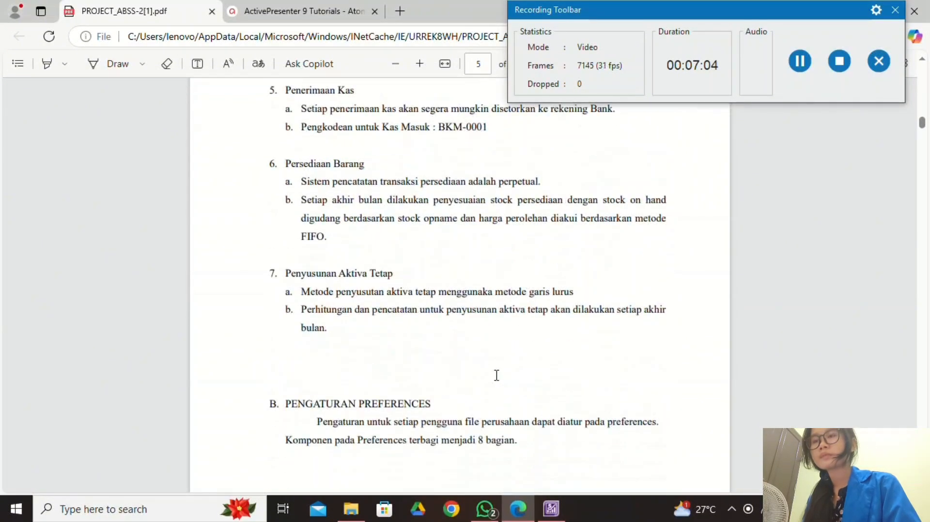
scroll(497, 376, down, 13)
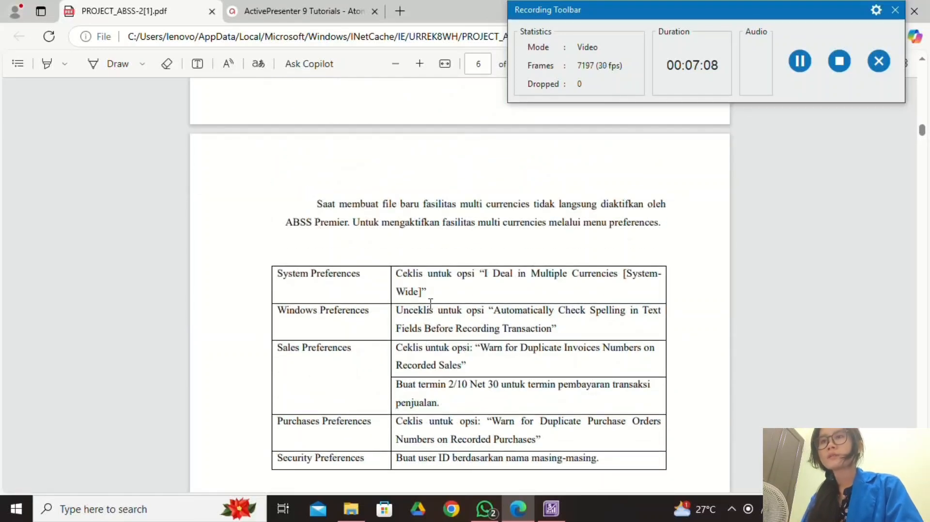
scroll(433, 305, down, 1)
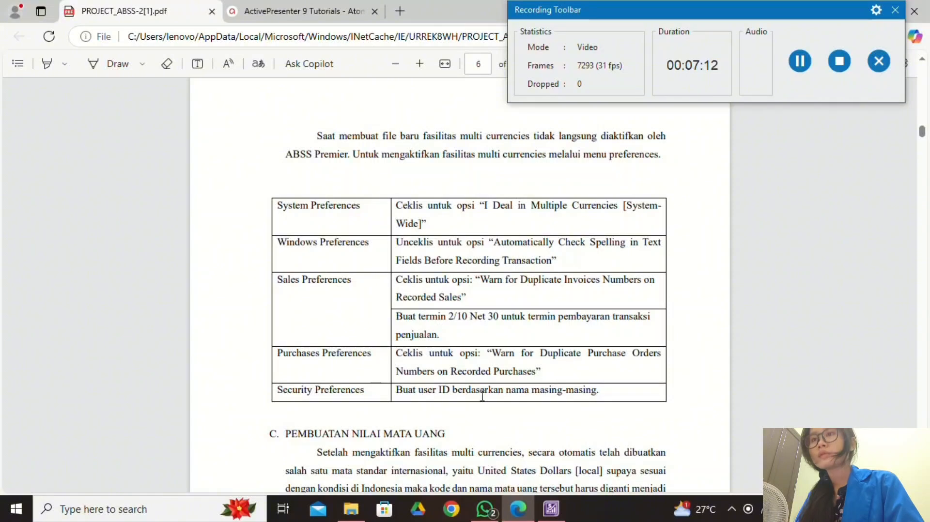
Set default customer terms to payment in given days: 10 discount days, 30 balance days, 2% discount.
click(551, 508)
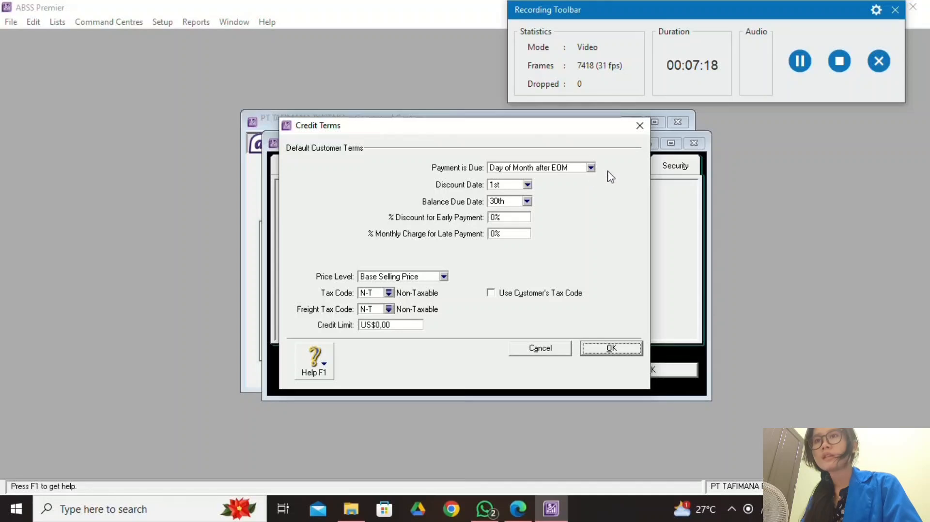
click(585, 169)
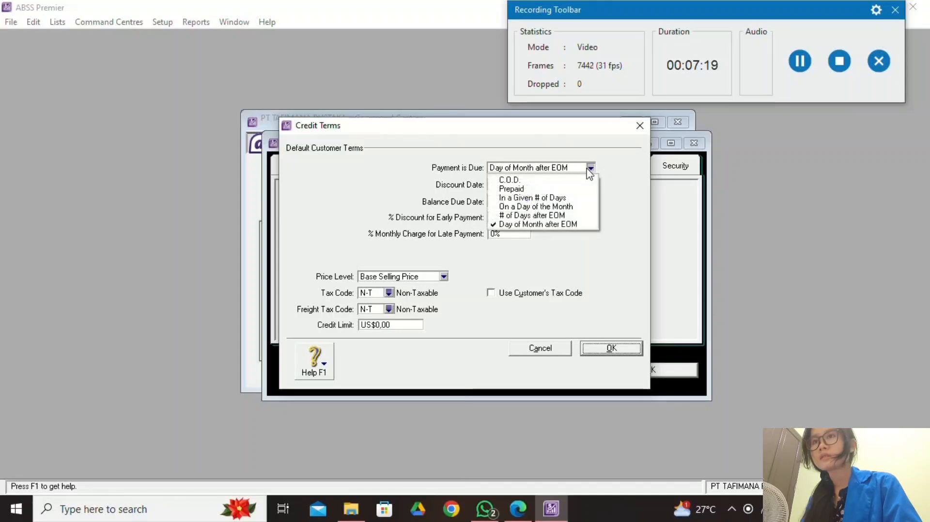
click(579, 201)
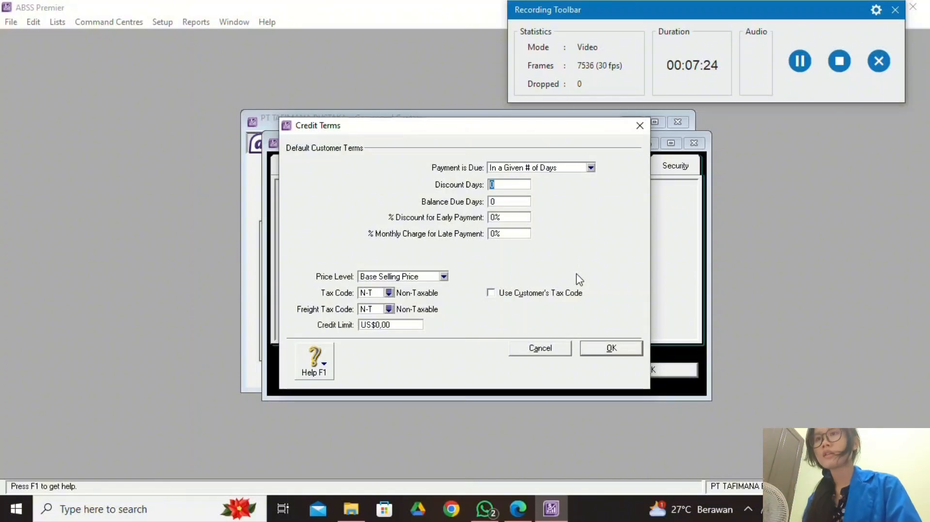
text(10)
click(515, 201)
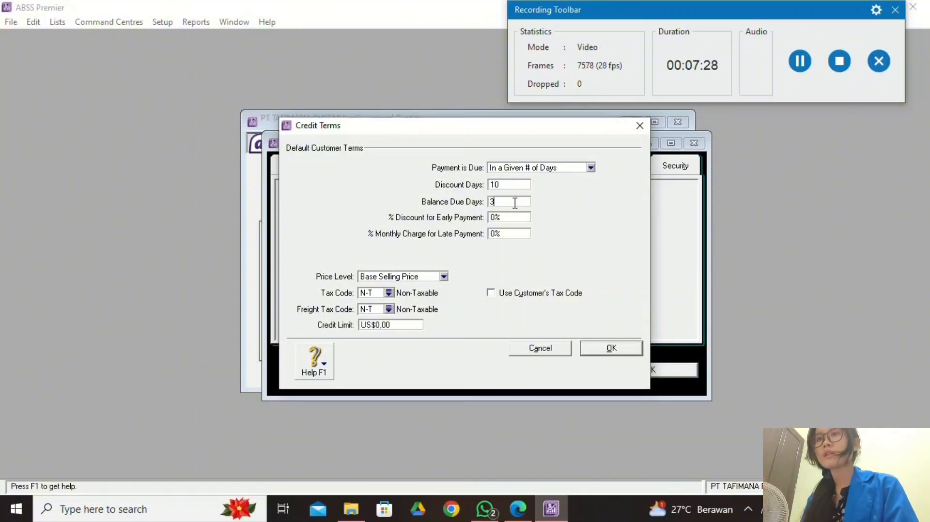
click(501, 219)
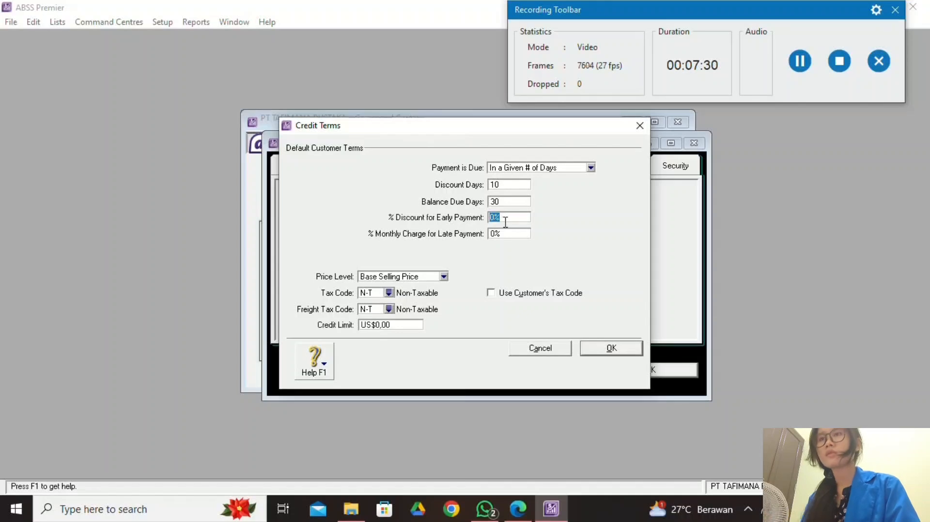
text(2)
click(514, 234)
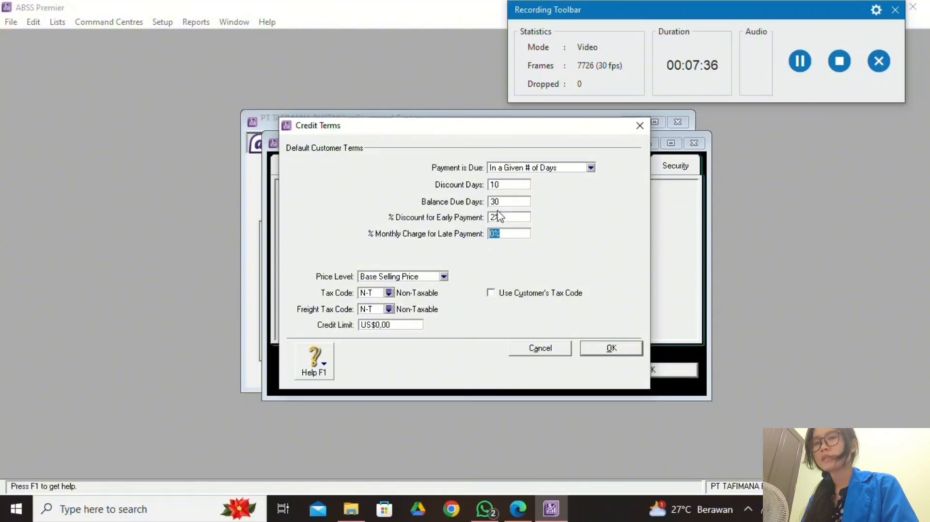
click(611, 348)
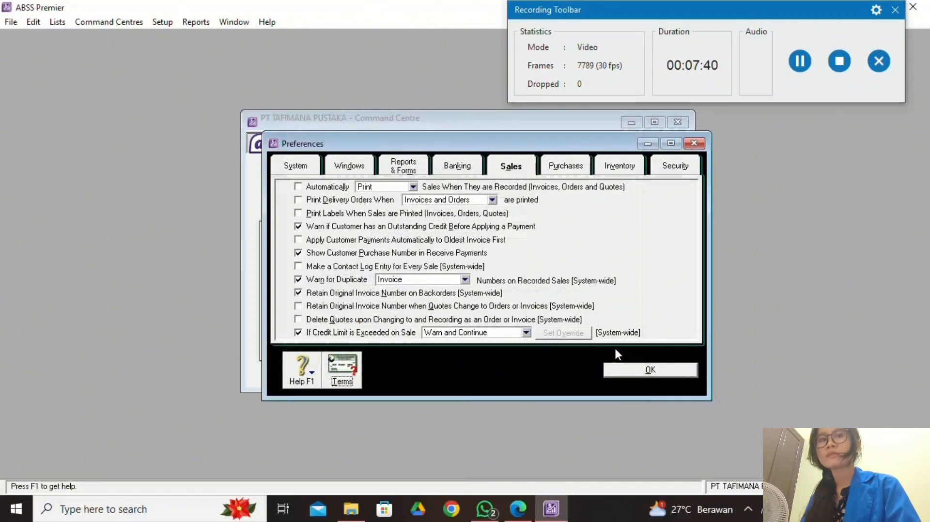
Turn on the duplicate purchase order warning in the Purchases preferences.
click(794, 77)
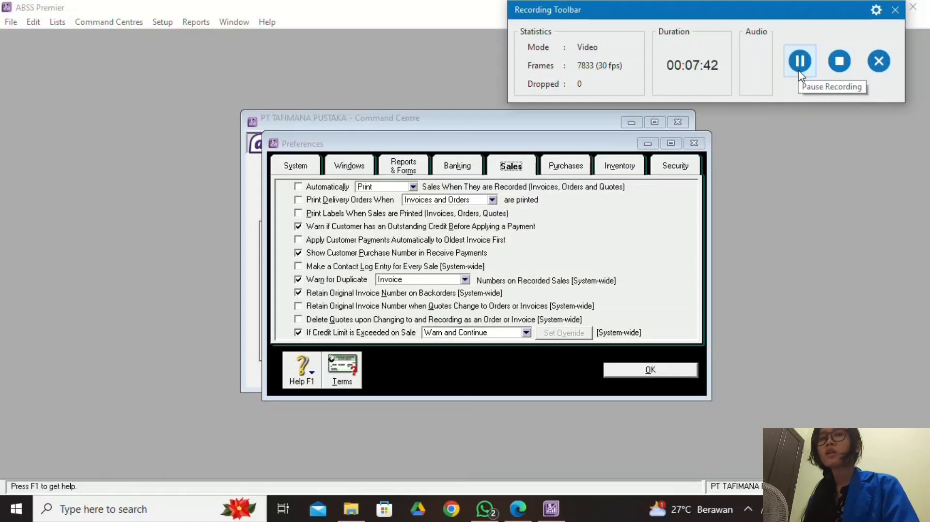
right_click(543, 258)
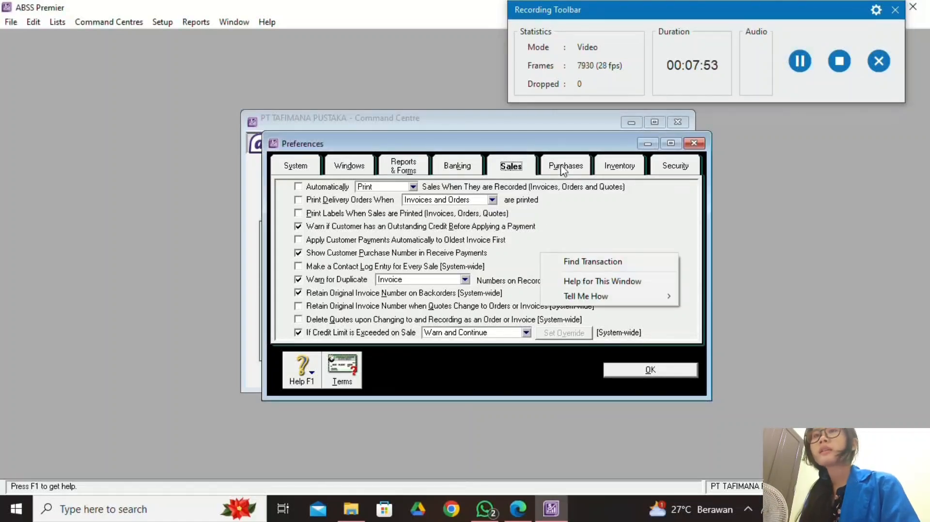
click(563, 169)
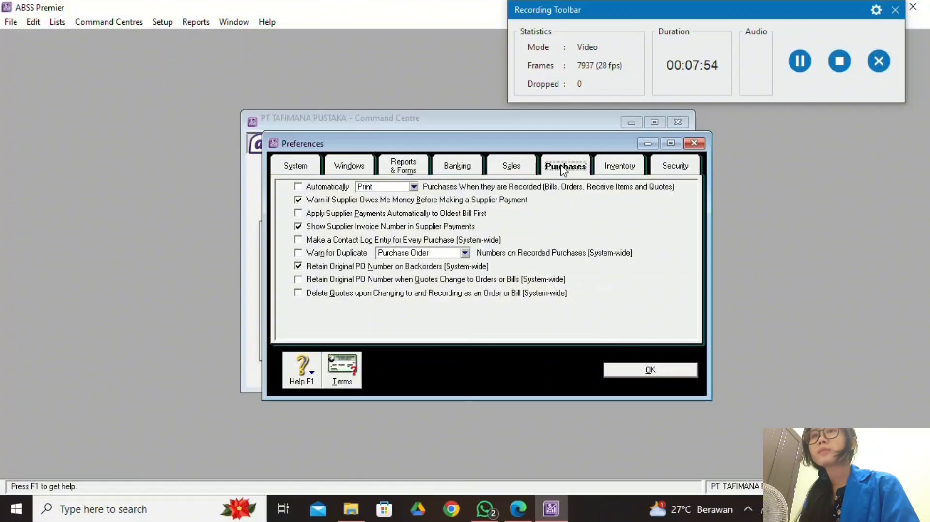
click(299, 254)
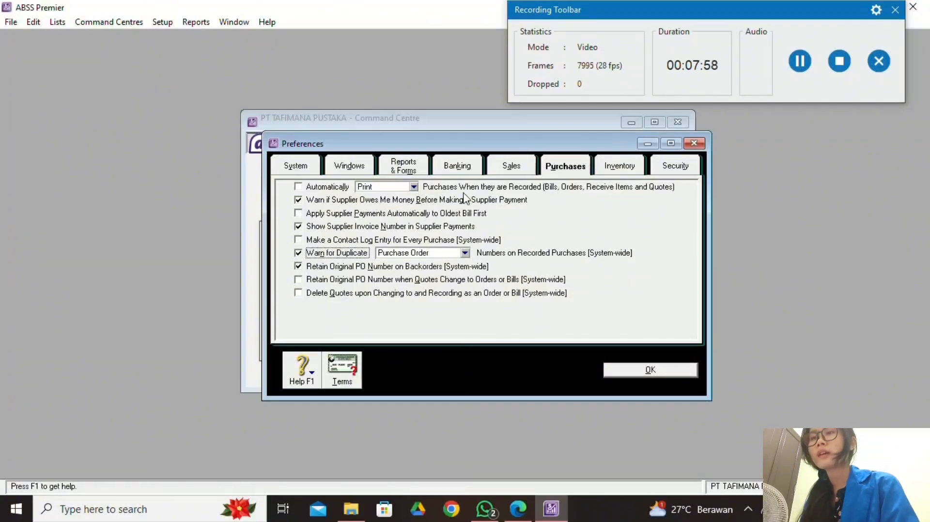
Add a new user ID through User Access in the Security preferences.
click(681, 173)
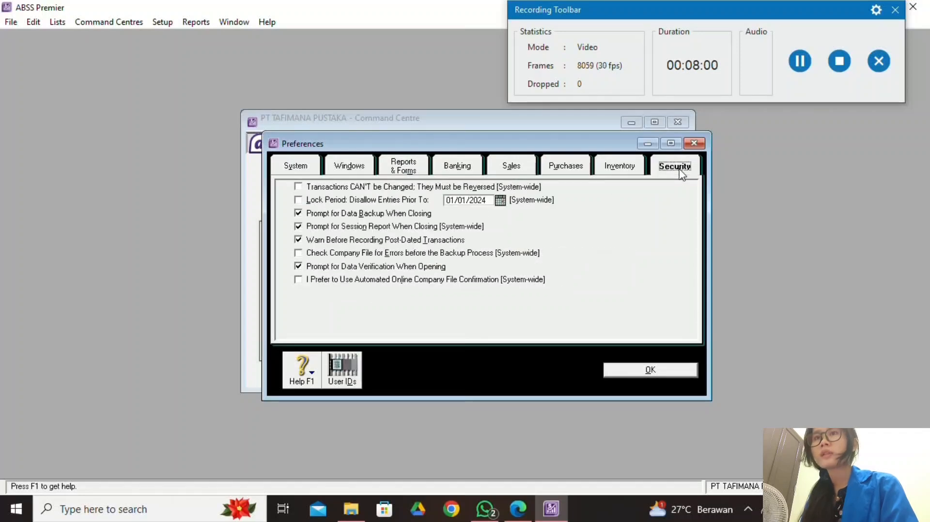
click(342, 369)
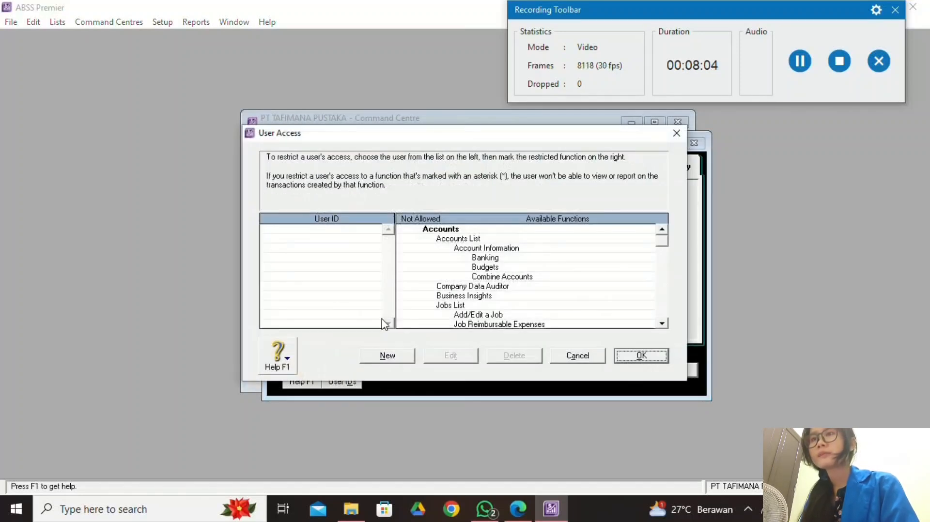
click(394, 356)
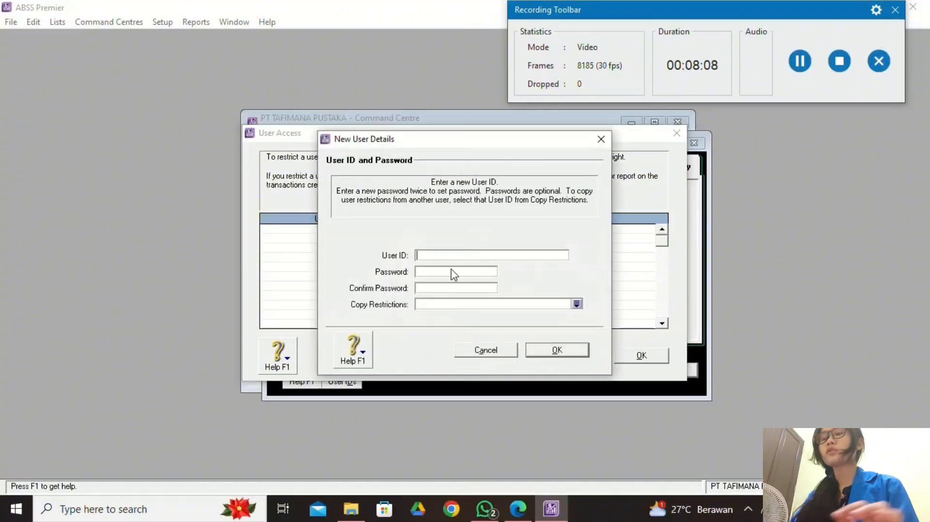
text(amanda)
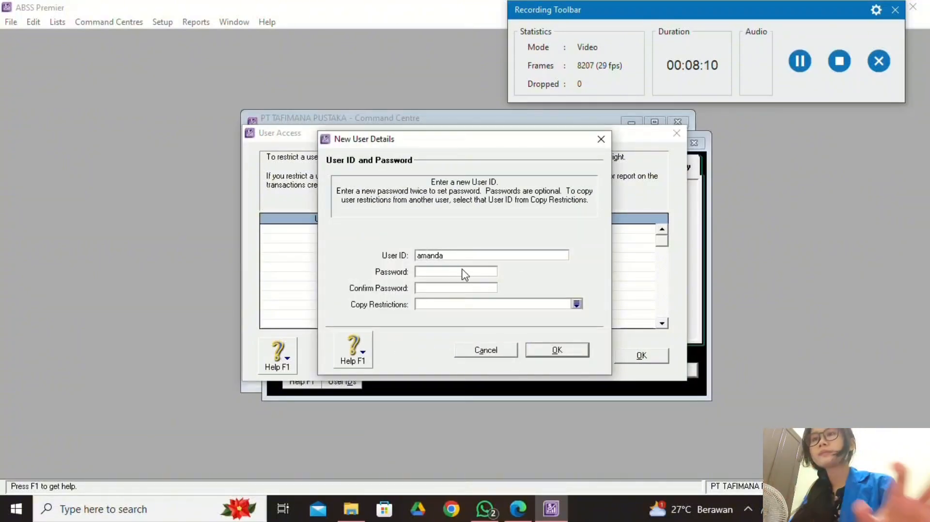
click(556, 351)
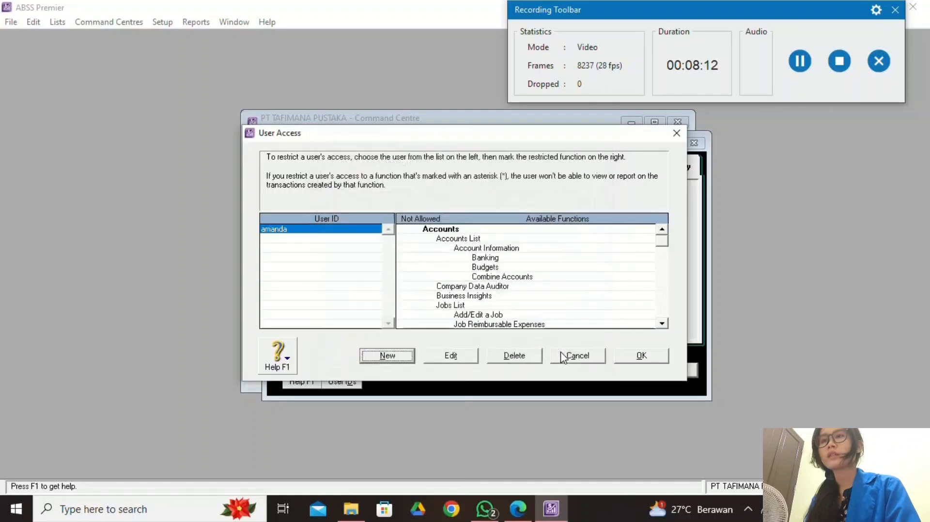
click(641, 357)
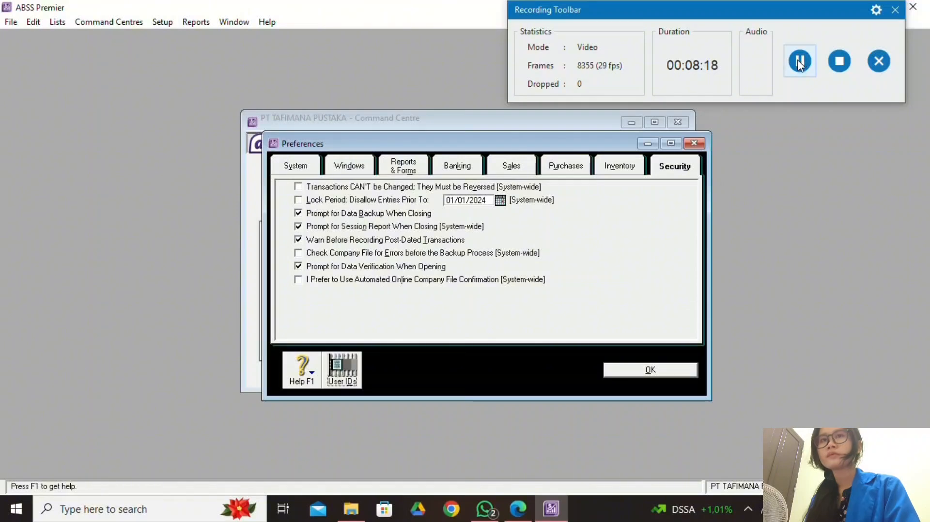
click(800, 61)
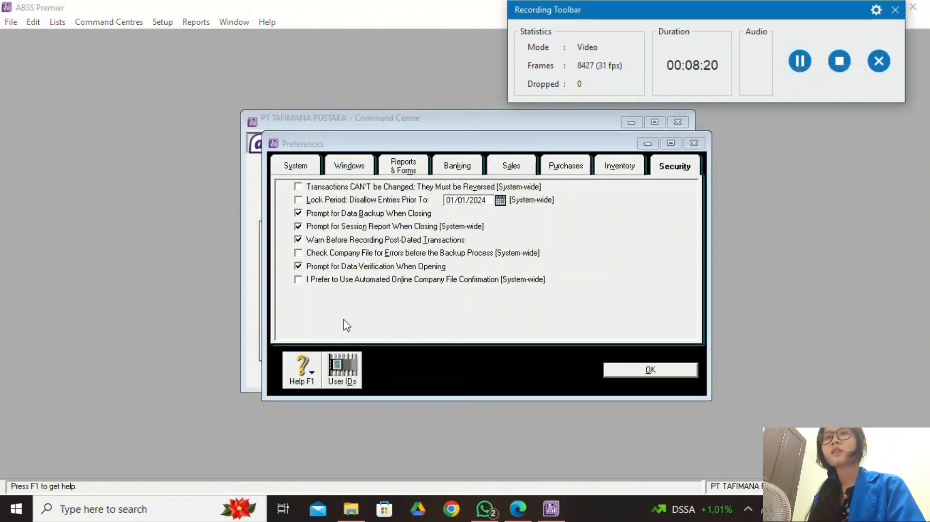
Save the preferences, review the PDF instructions, then open the Currencies List from the Lists menu.
click(630, 370)
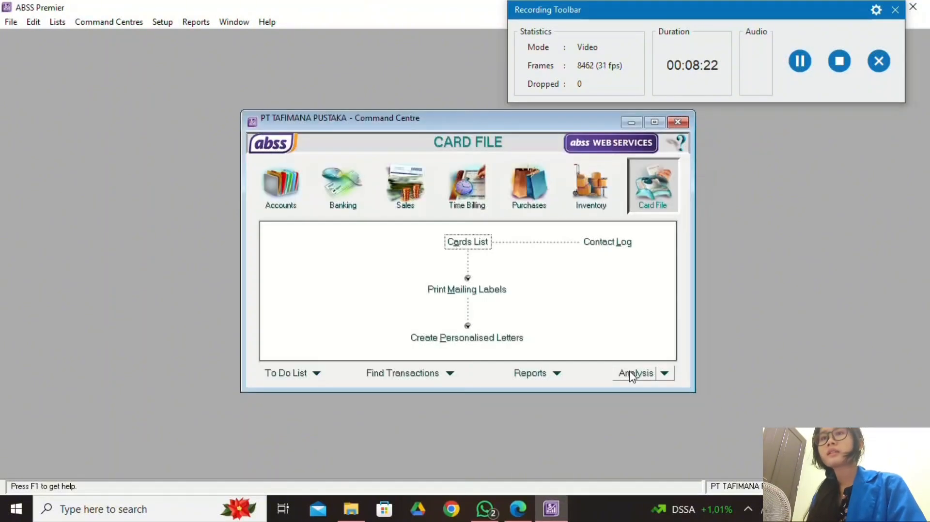
key(alt+Tab)
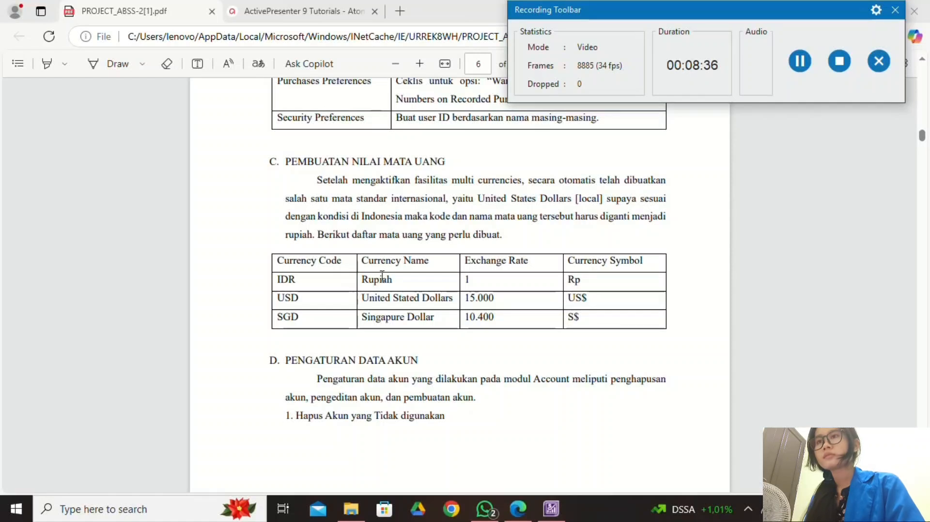
click(552, 511)
click(57, 22)
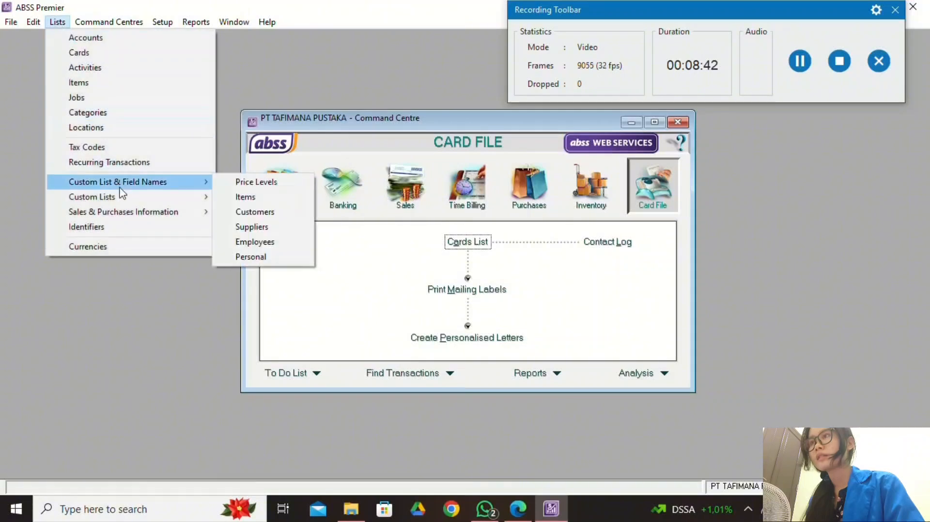
click(135, 248)
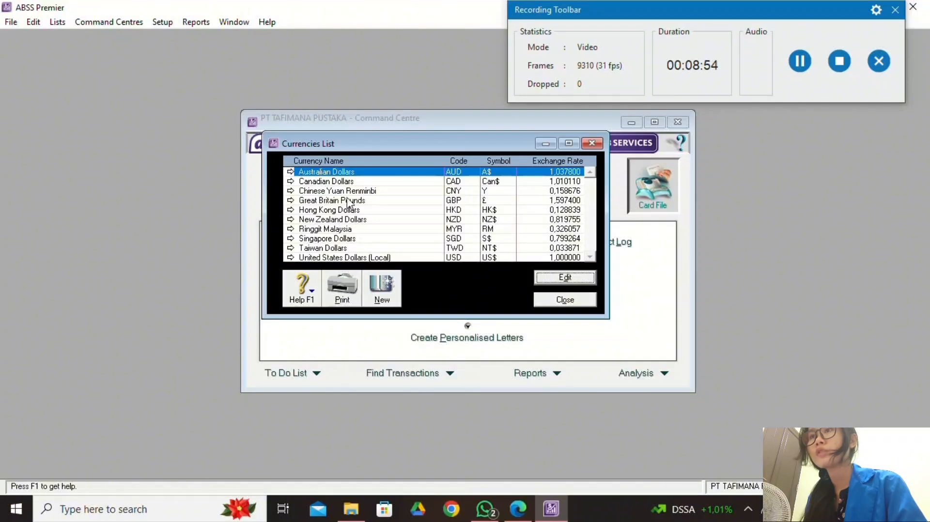
Delete the Australian Dollars, Canadian Dollars, Chinese Yuan Renminbi and Great Britain Pounds currencies.
right_click(362, 176)
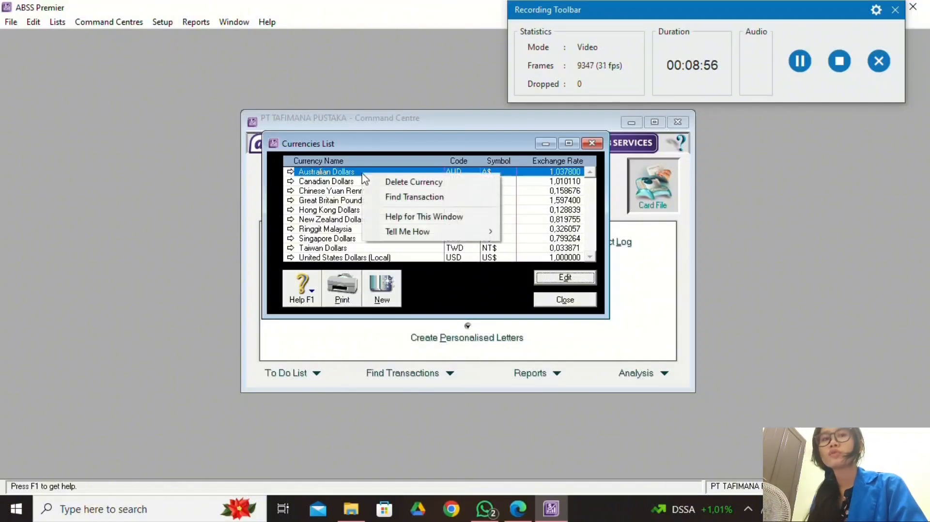
click(381, 172)
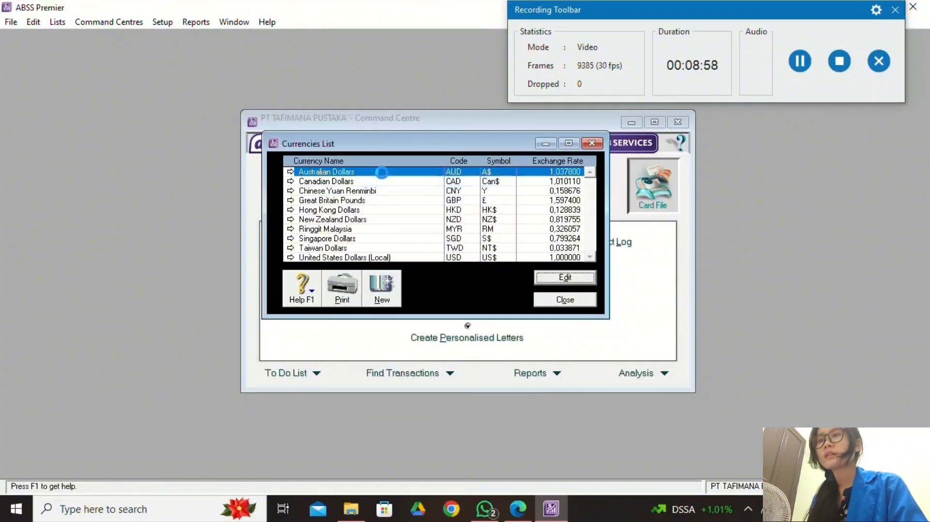
right_click(382, 172)
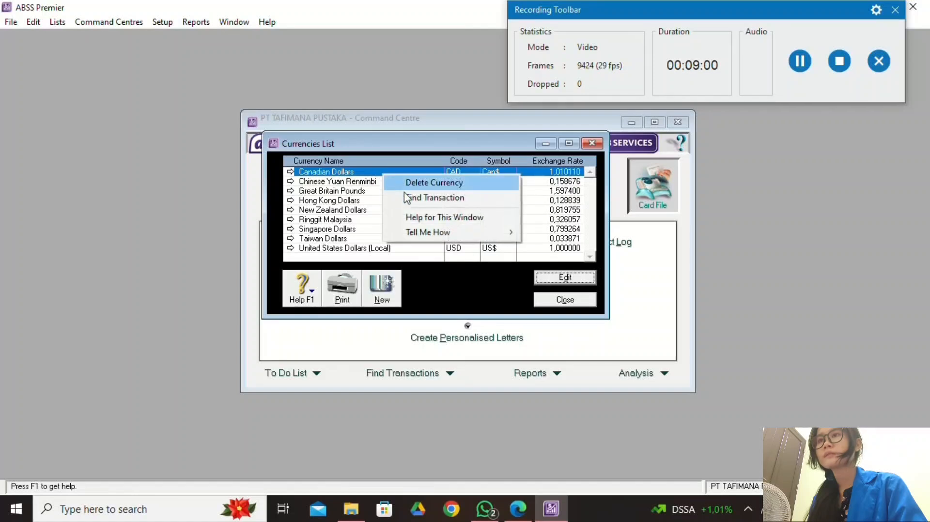
click(396, 180)
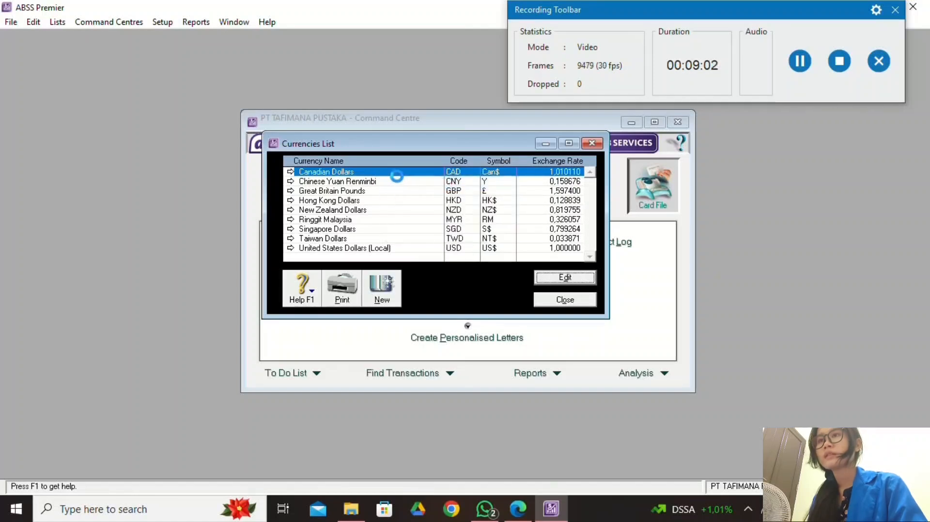
right_click(401, 174)
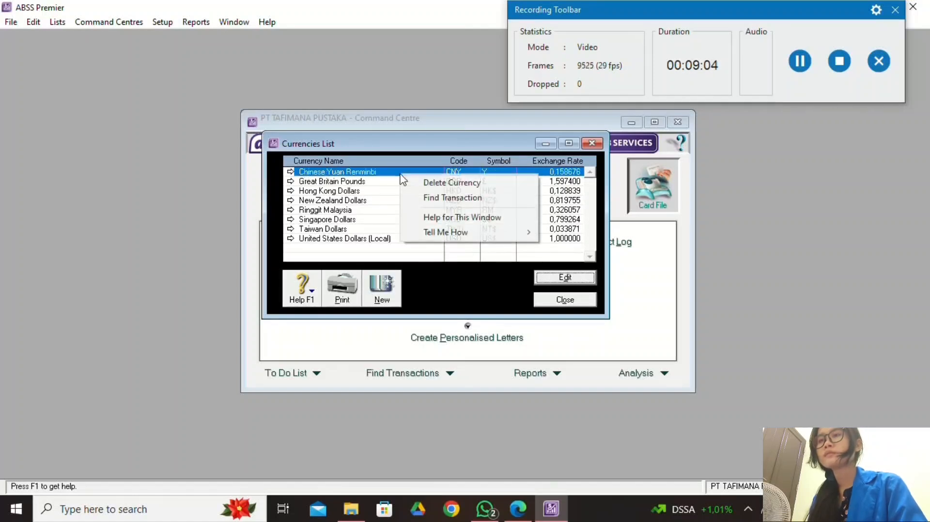
click(445, 182)
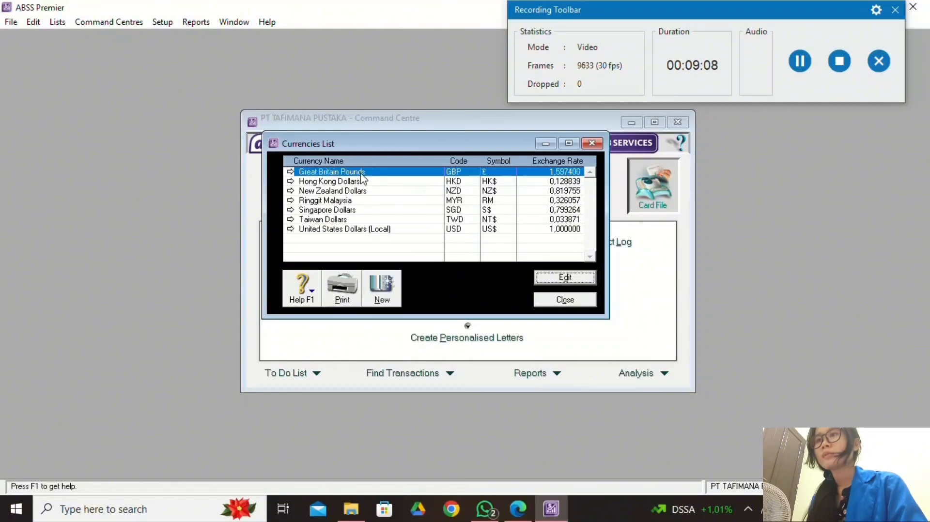
right_click(361, 177)
click(419, 182)
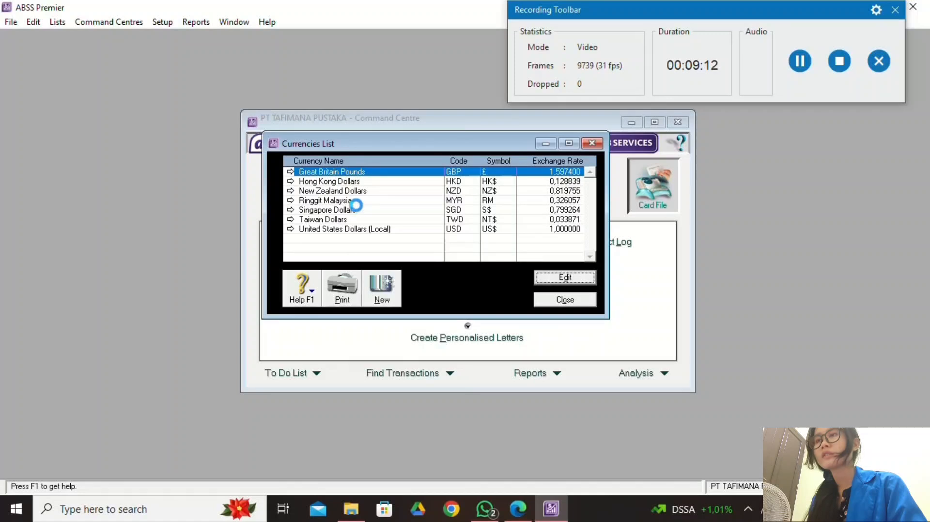
Delete Hong Kong Dollars, New Zealand Dollars, Ringgit Malaysia and Taiwan Dollars, checking against the PDF table.
right_click(363, 173)
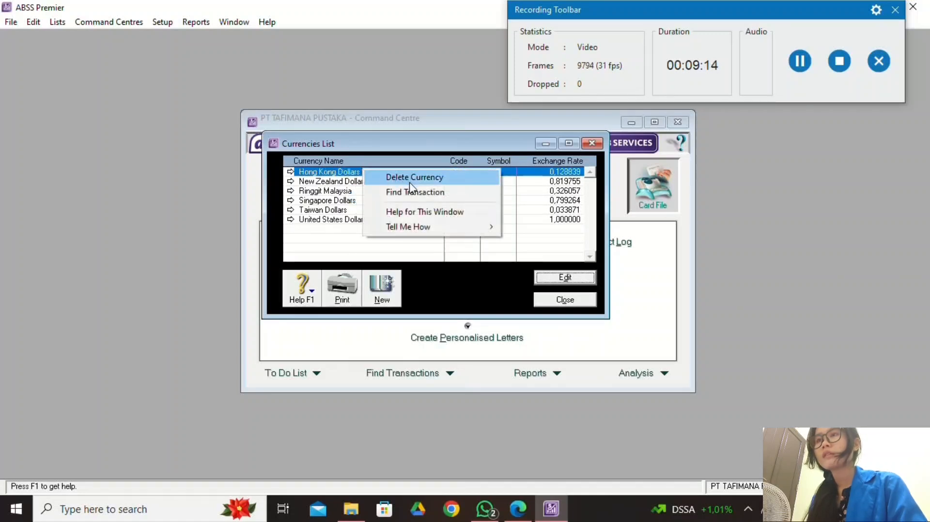
click(410, 182)
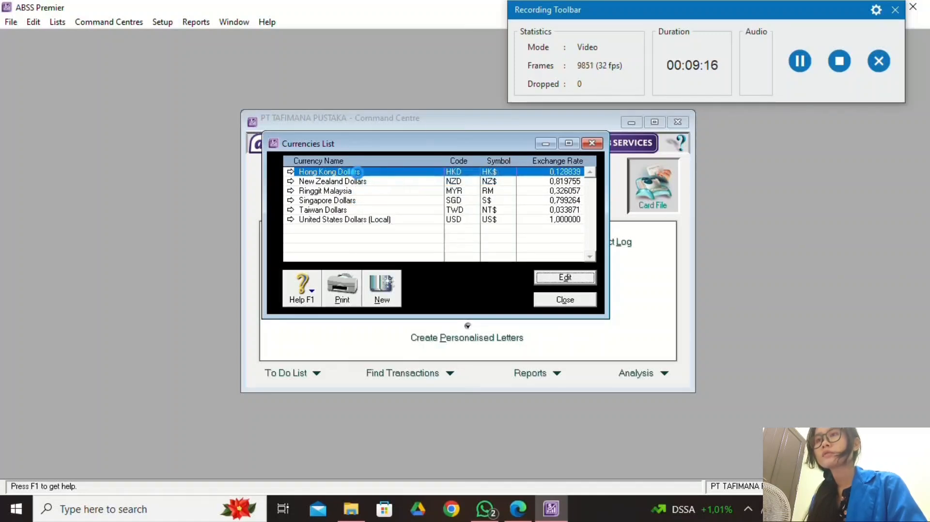
right_click(366, 176)
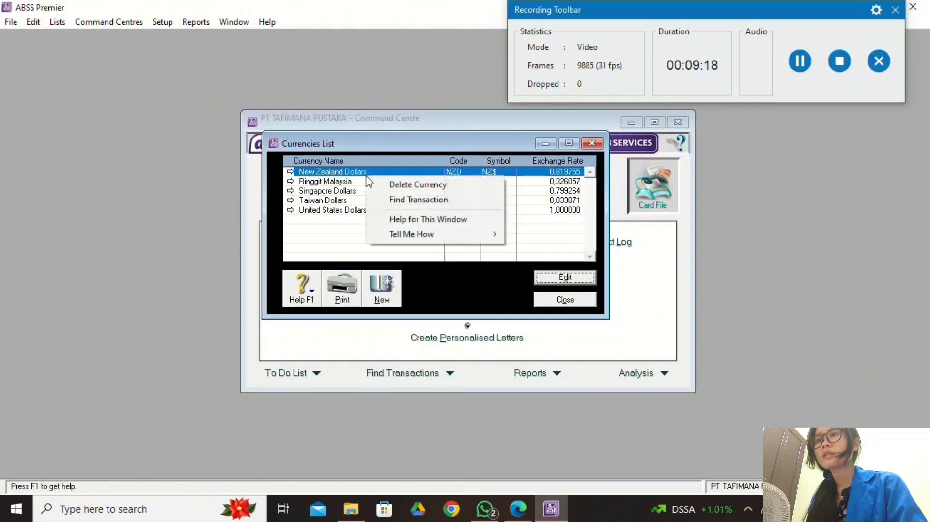
click(415, 182)
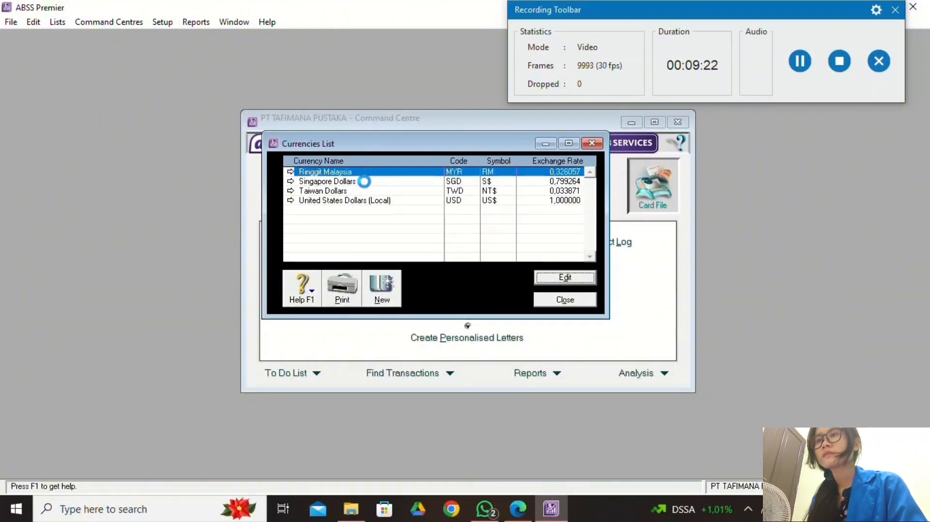
right_click(374, 173)
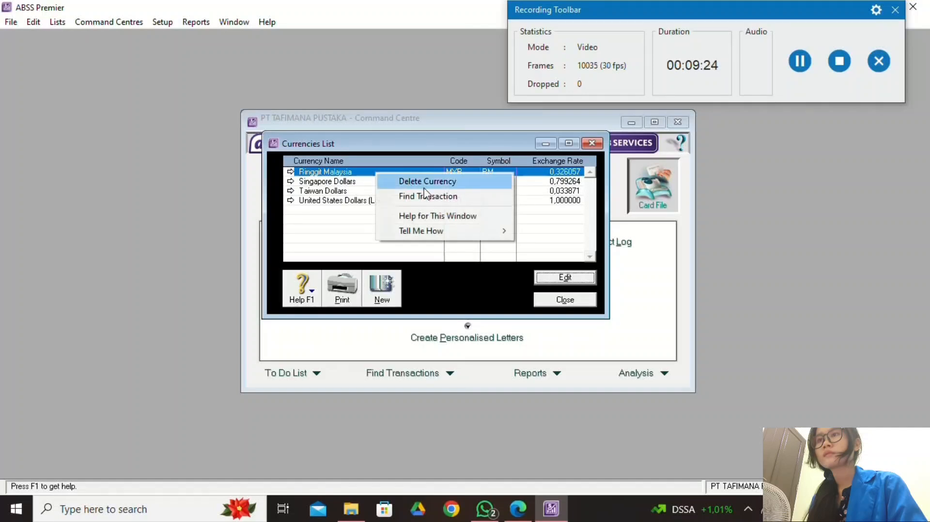
click(422, 181)
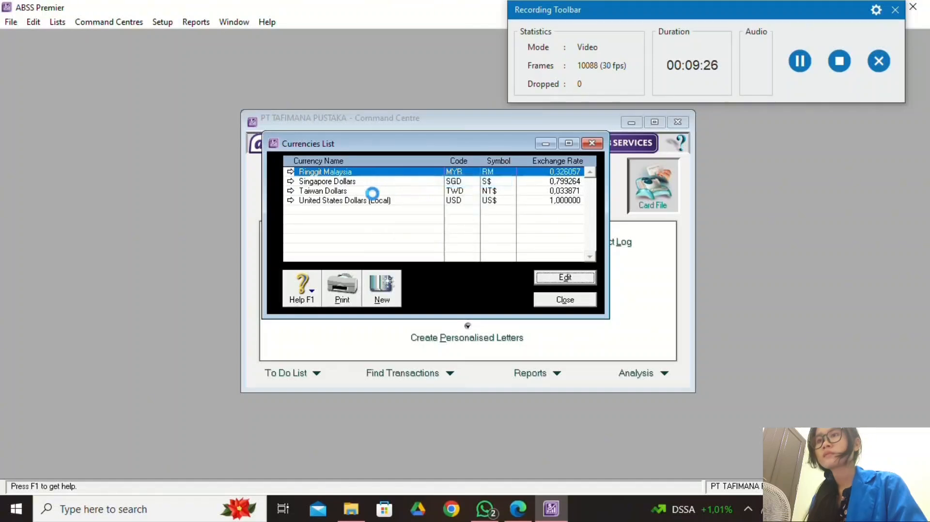
click(362, 185)
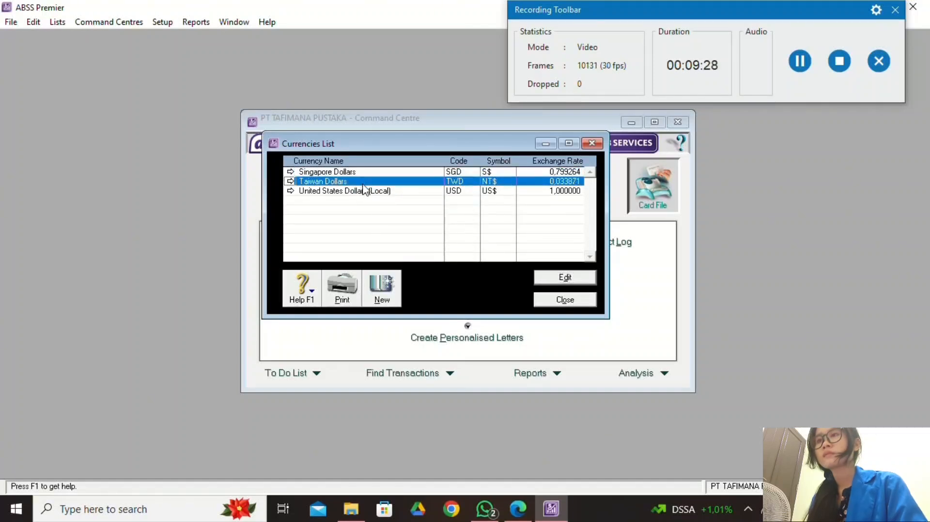
right_click(362, 184)
click(405, 196)
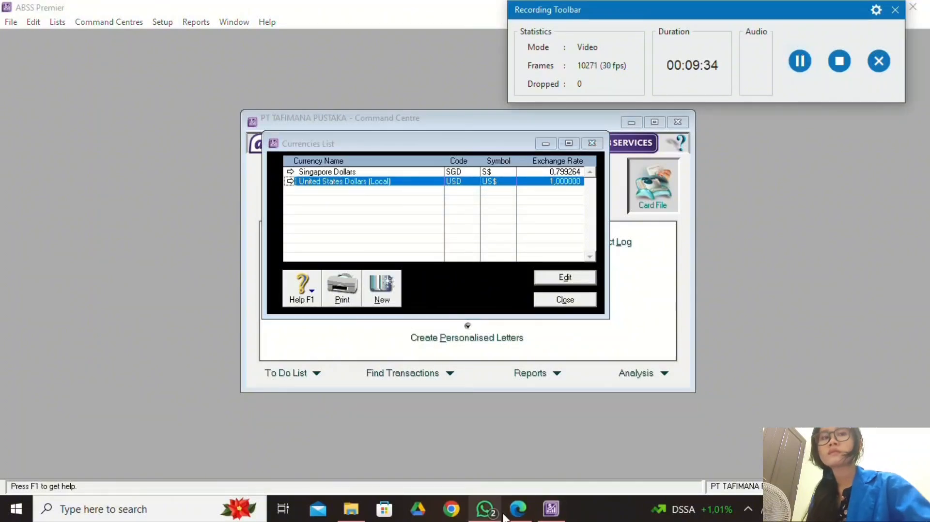
click(517, 509)
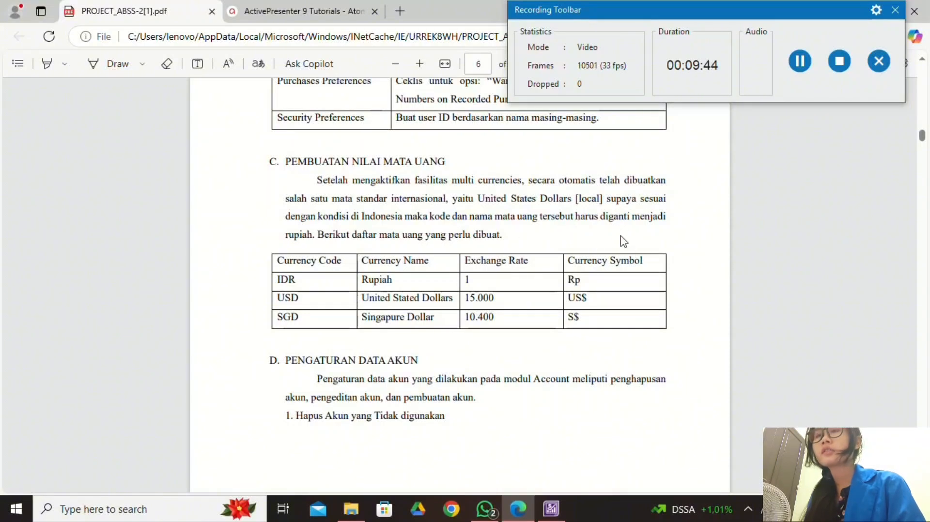
click(551, 509)
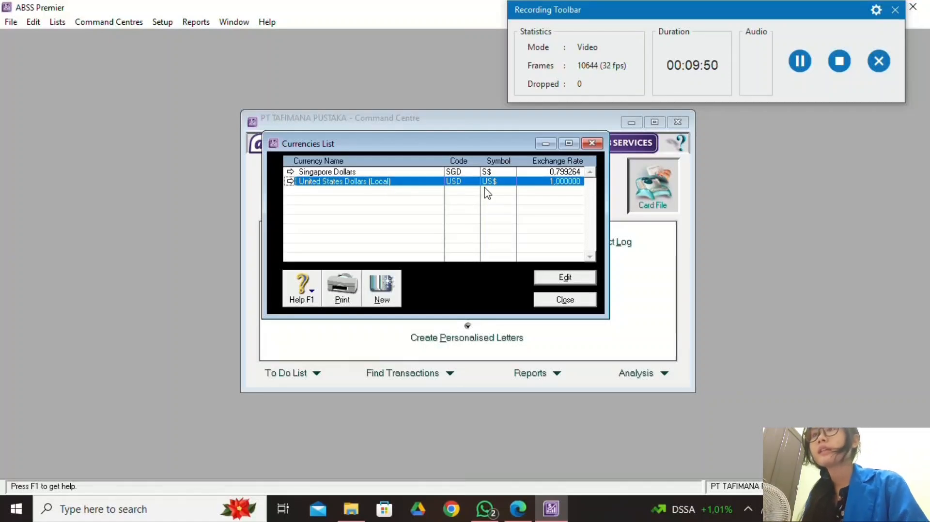
Change the local United States Dollars currency to Rupiah with code IDR and symbol Rp.
click(588, 280)
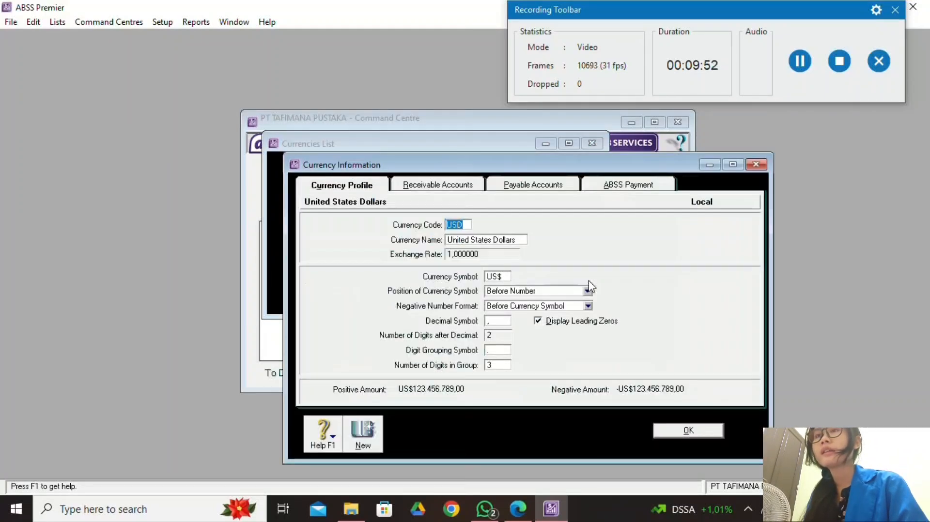
click(519, 509)
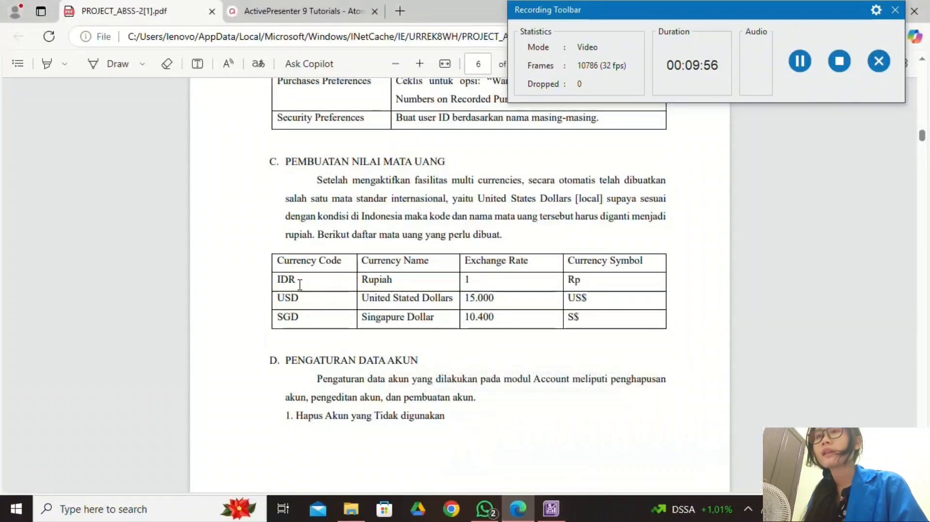
click(542, 510)
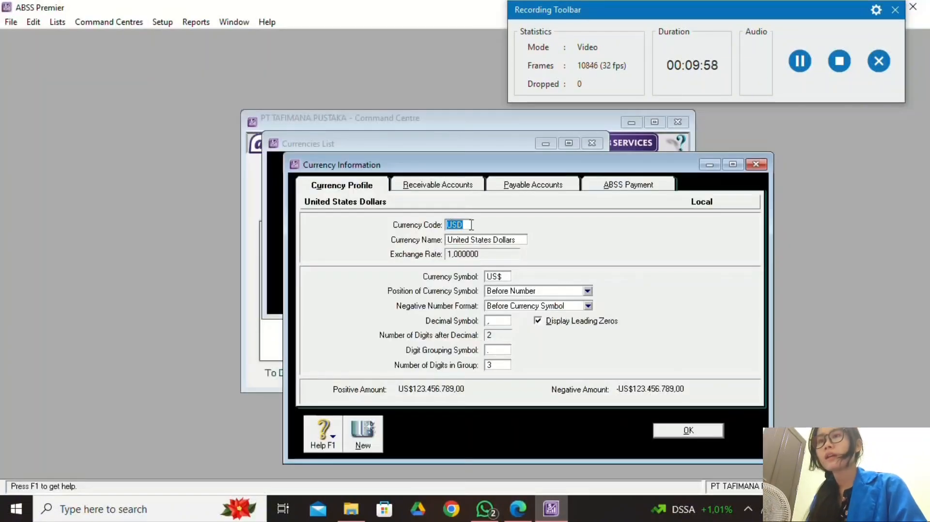
key(Caps_Lock)
text(IDR)
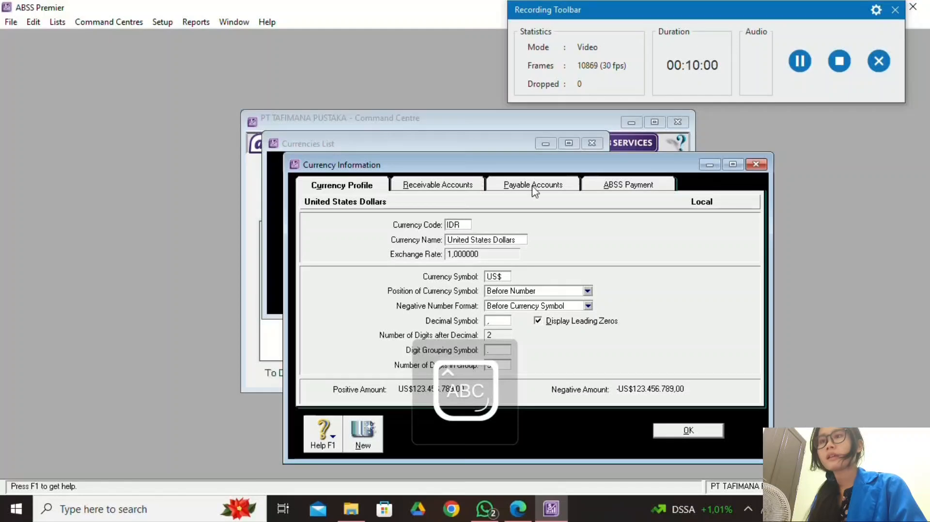
click(542, 241)
key(Caps_Lock)
text(Rupiah)
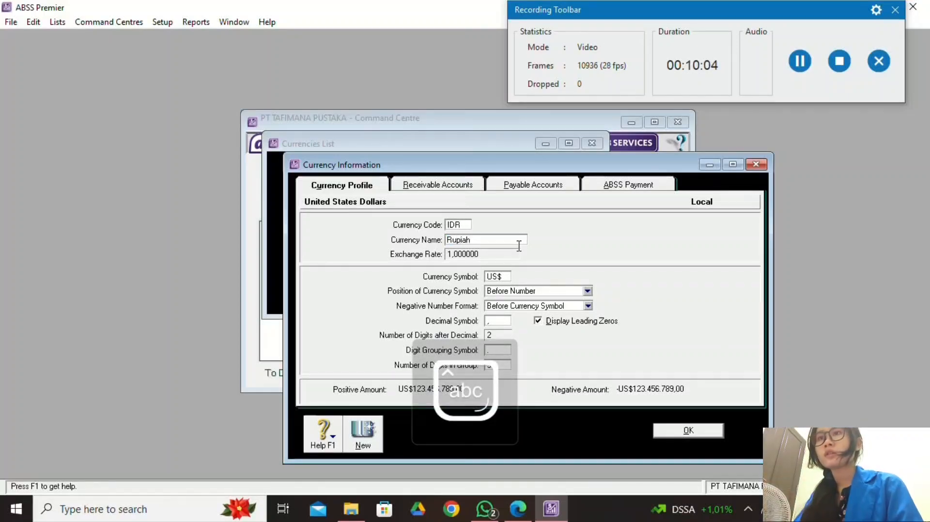
click(504, 277)
key(Caps_Lock)
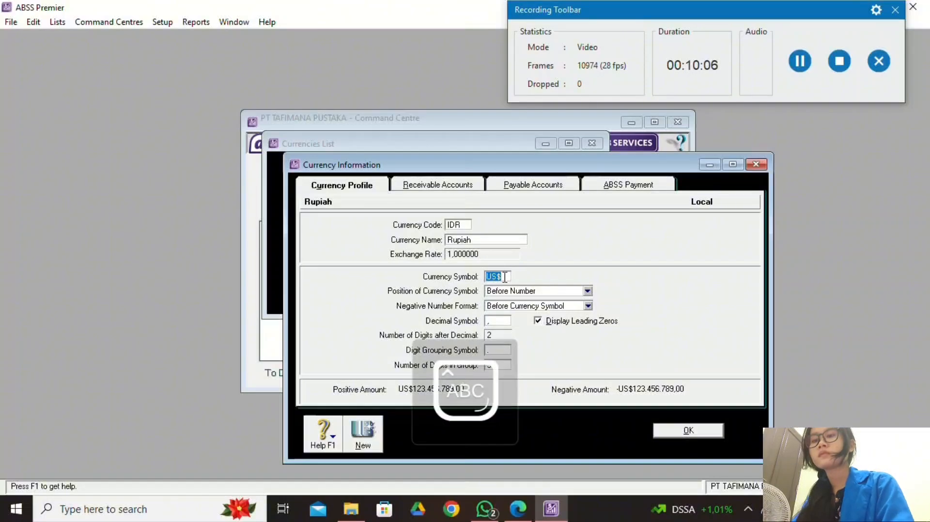
text(R)
key(Caps_Lock)
text(p)
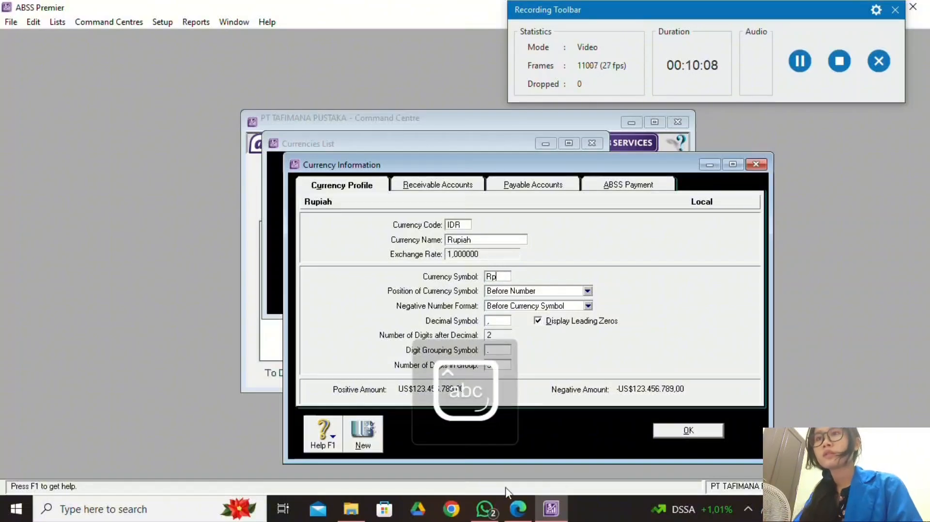
click(517, 508)
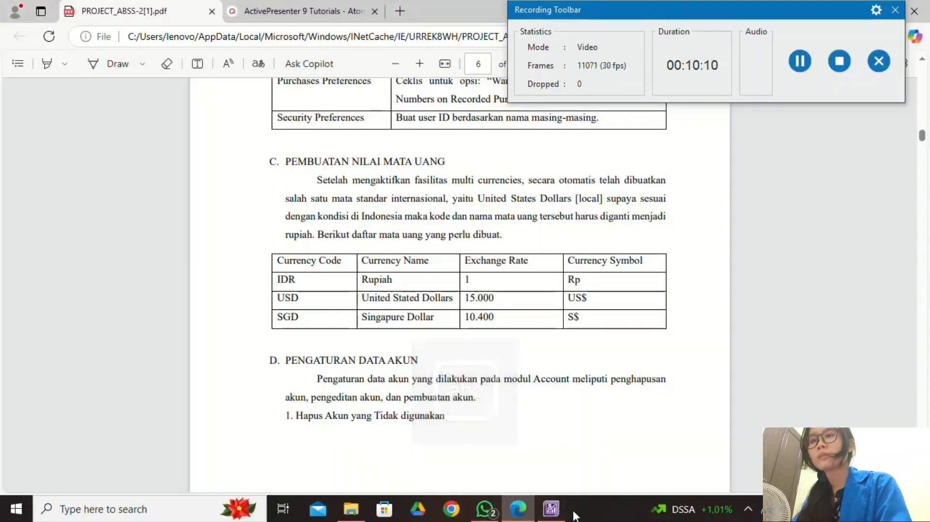
click(552, 508)
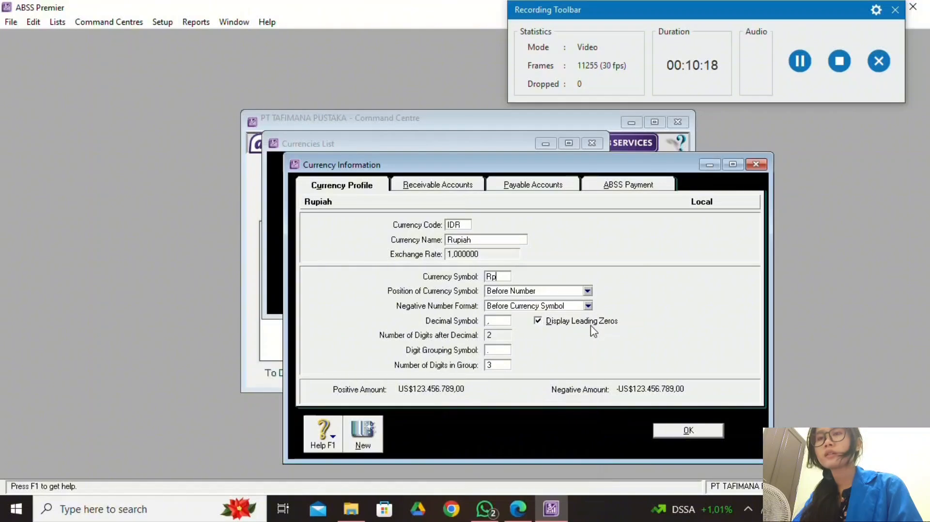
Set Rupiah's negative number format to Parenthesis and save the currency.
click(800, 67)
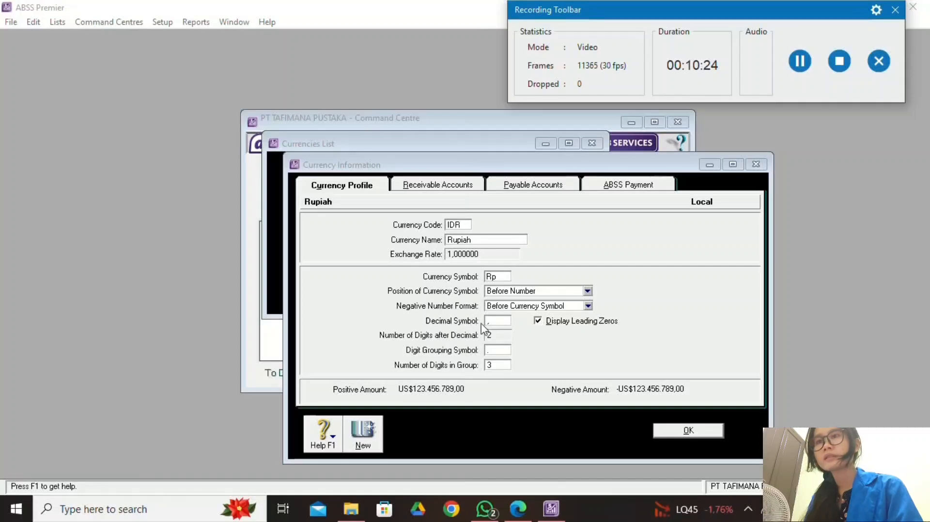
click(588, 305)
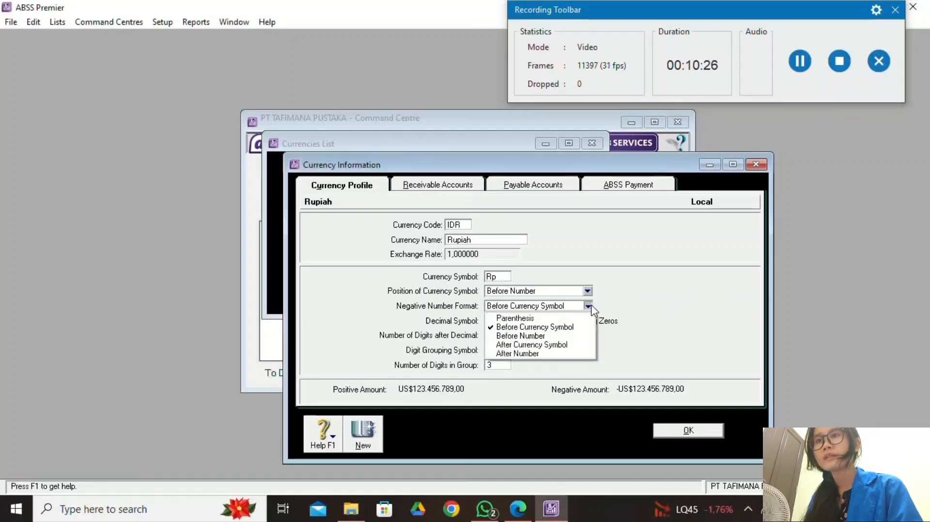
click(567, 319)
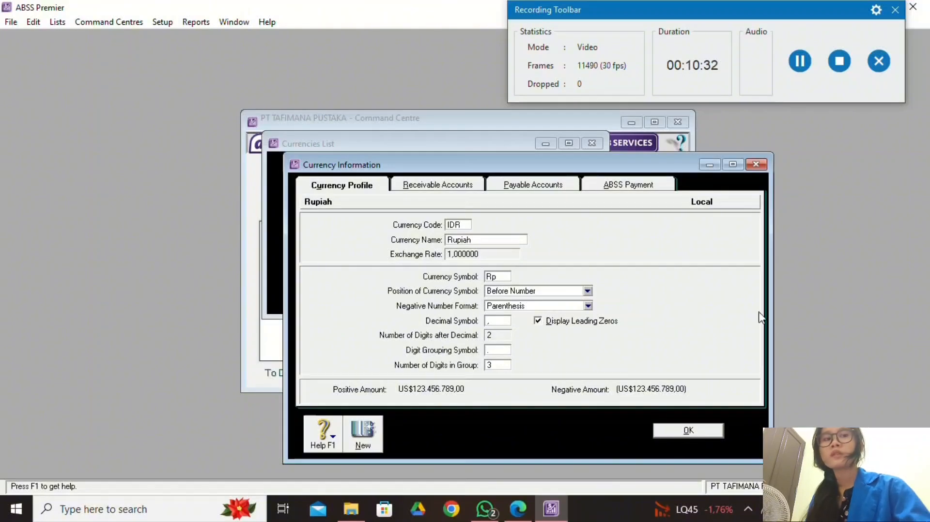
click(797, 51)
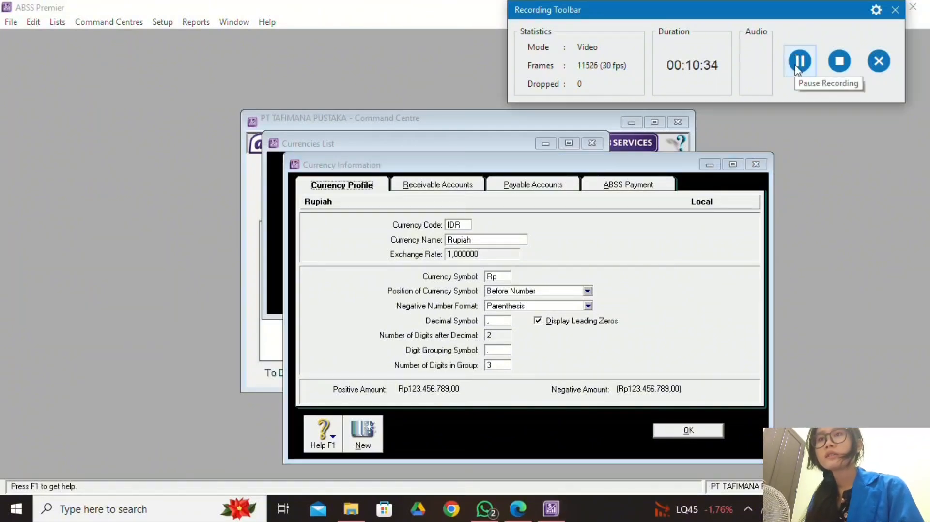
click(719, 428)
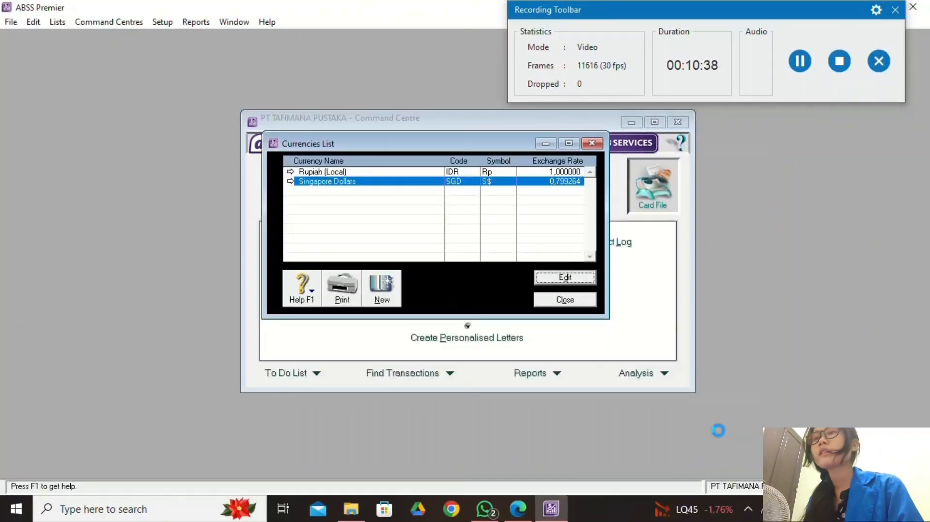
double_click(380, 181)
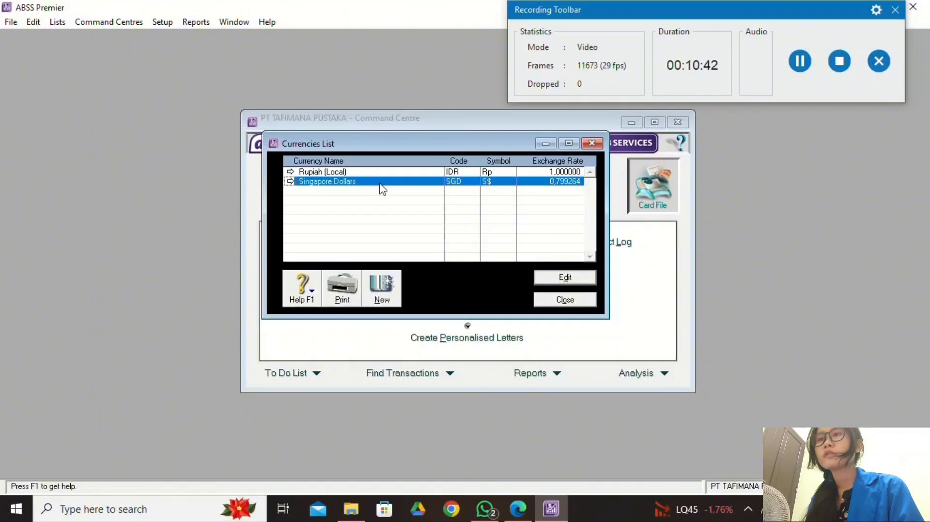
key(alt+Tab)
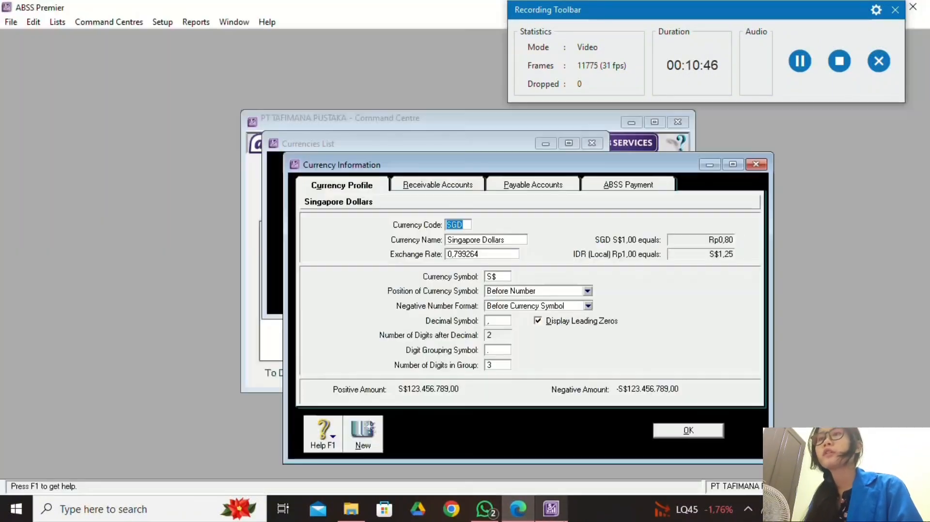
click(551, 508)
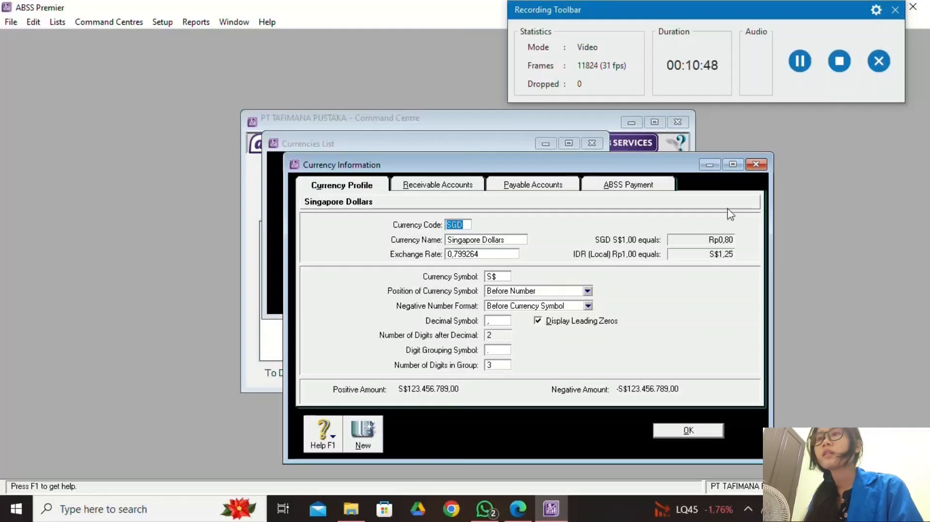
key(Escape)
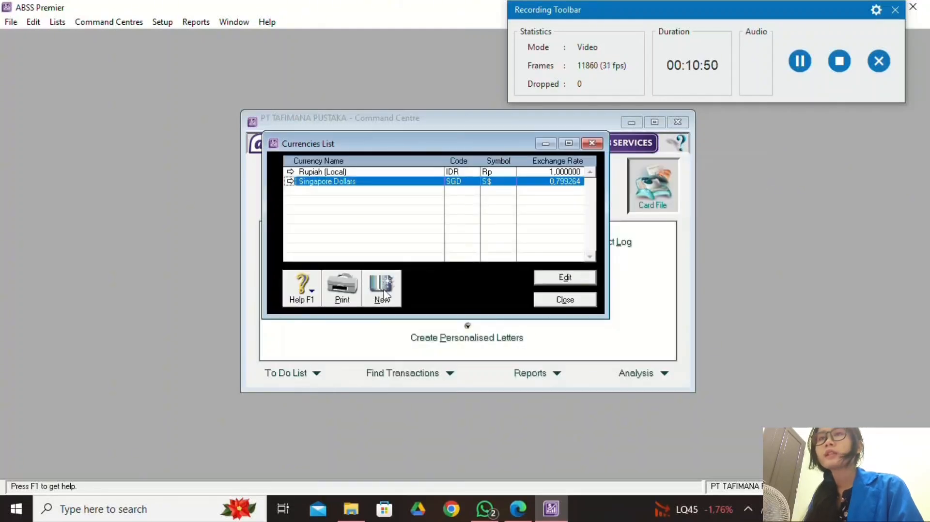
Create a new currency with code USD named 'United Stated Dollars'.
click(383, 289)
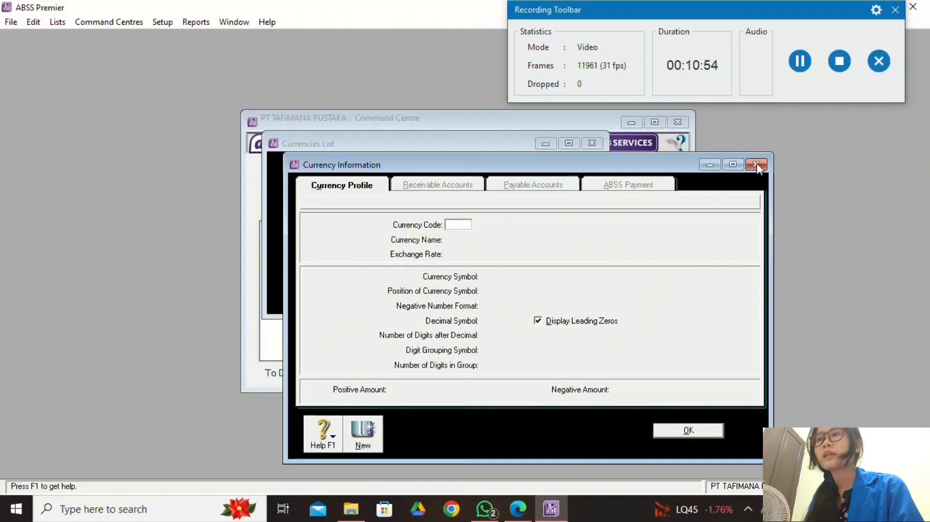
click(757, 164)
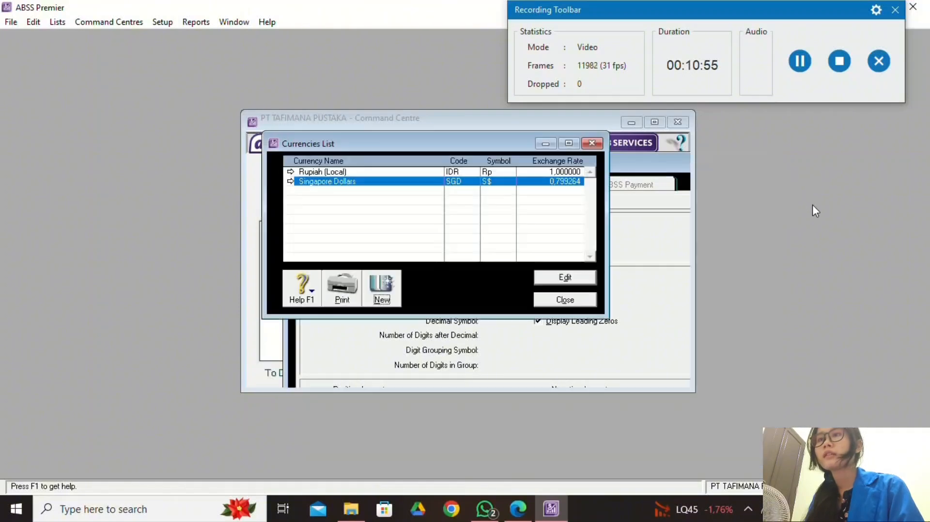
click(380, 291)
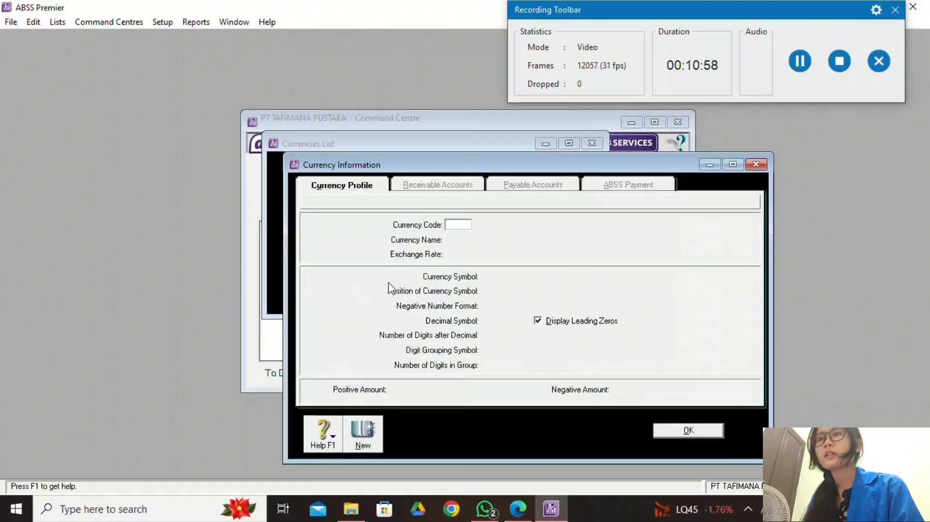
click(517, 509)
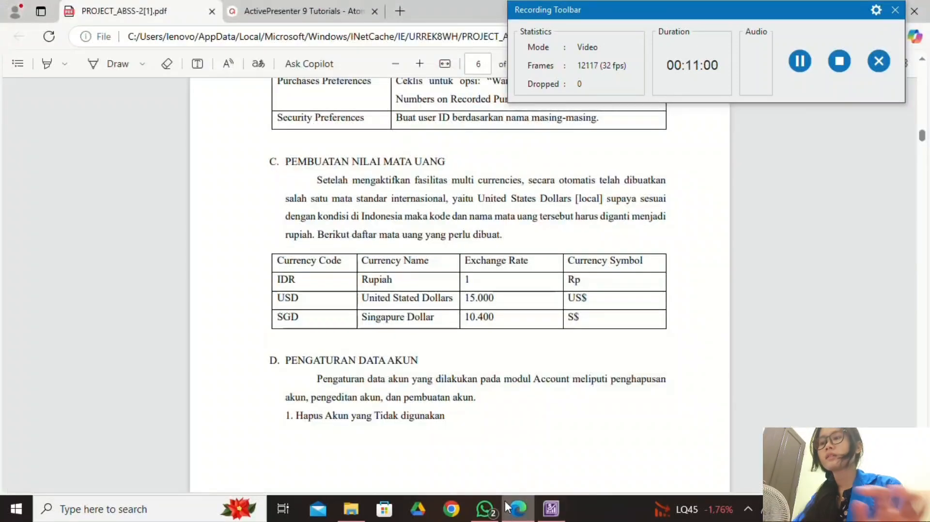
click(543, 511)
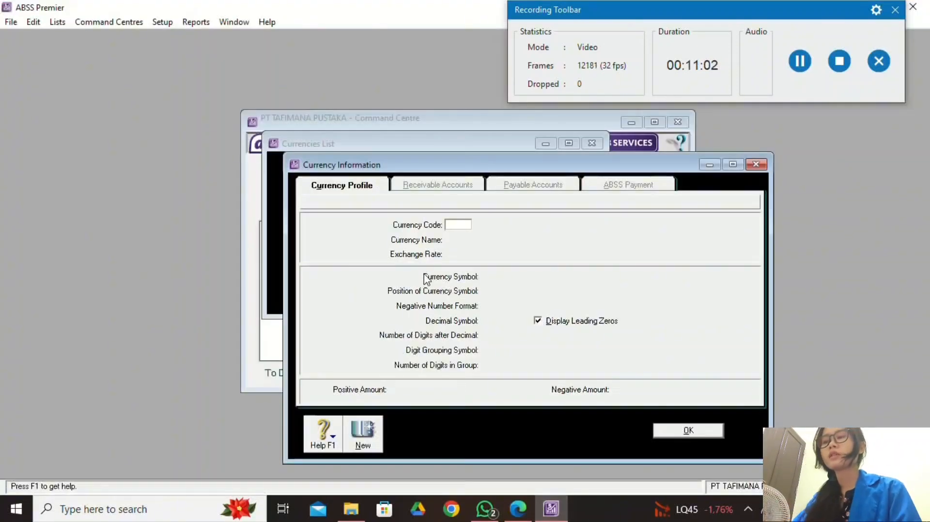
key(Caps_Lock)
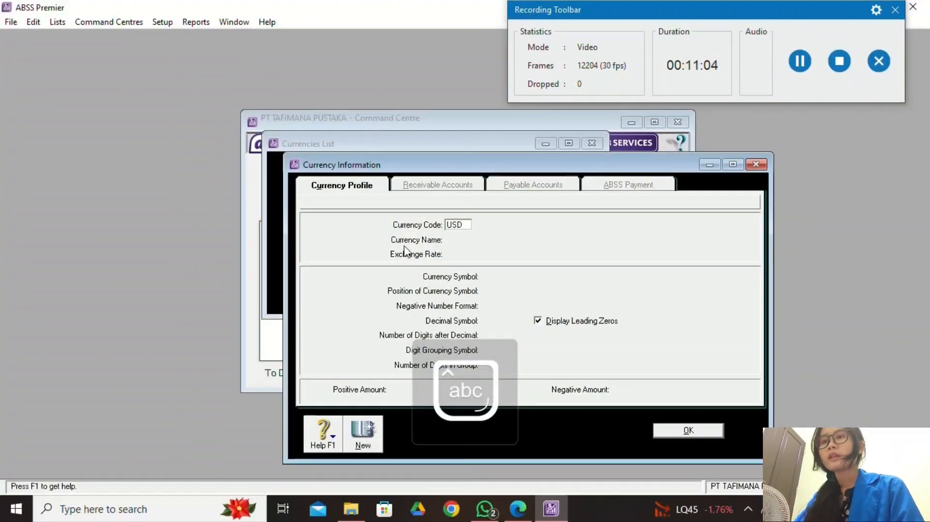
key(Tab)
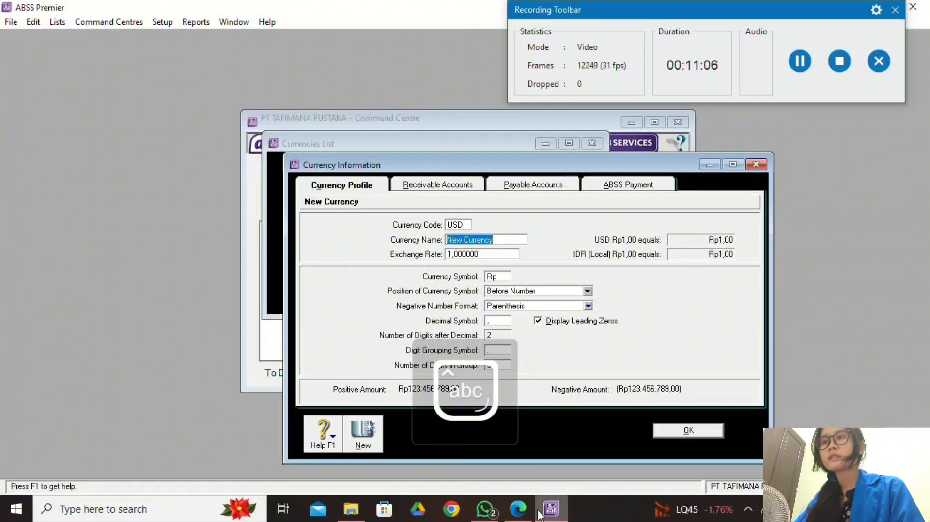
click(551, 510)
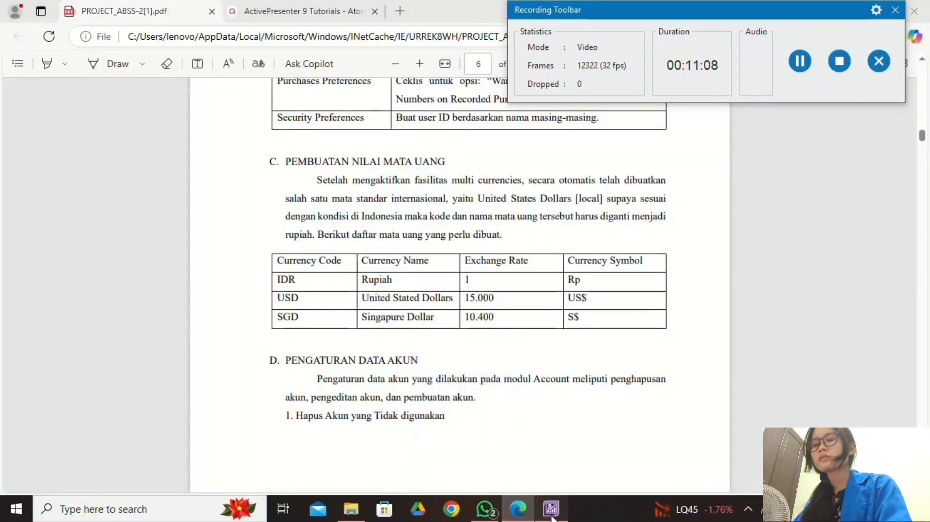
click(550, 510)
key(Caps_Lock)
text(United)
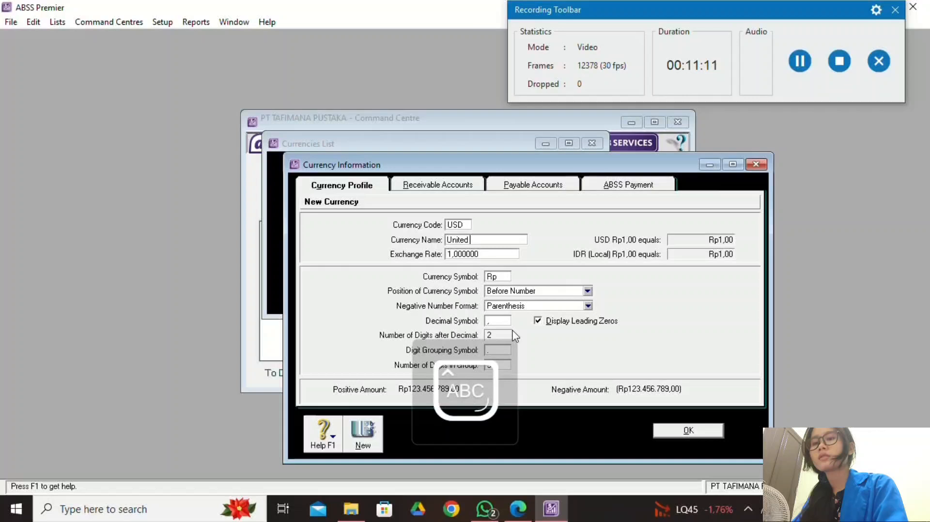
key(Caps_Lock)
text(St)
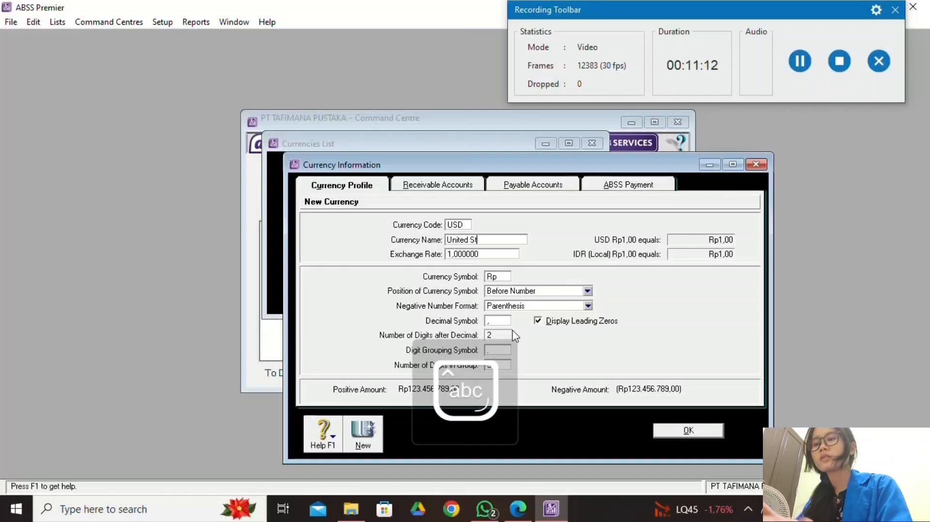
text(ates Dol)
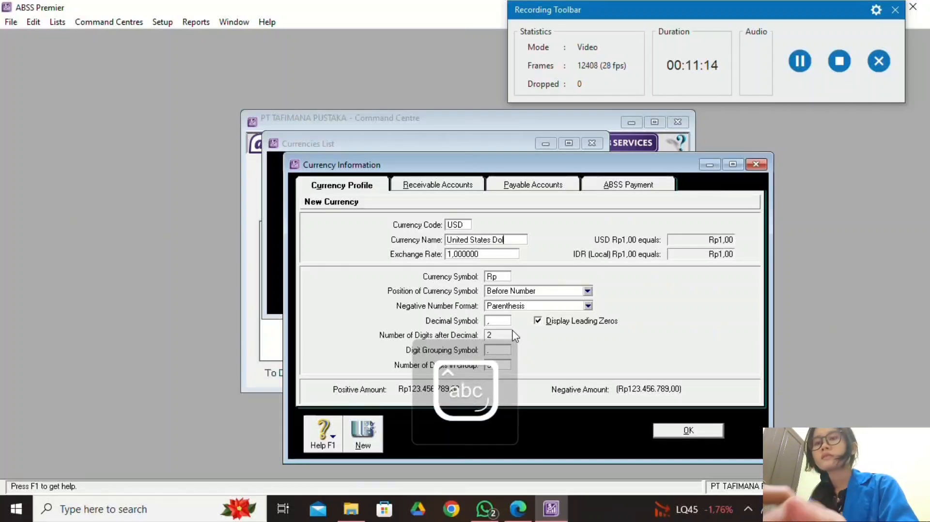
text(ar)
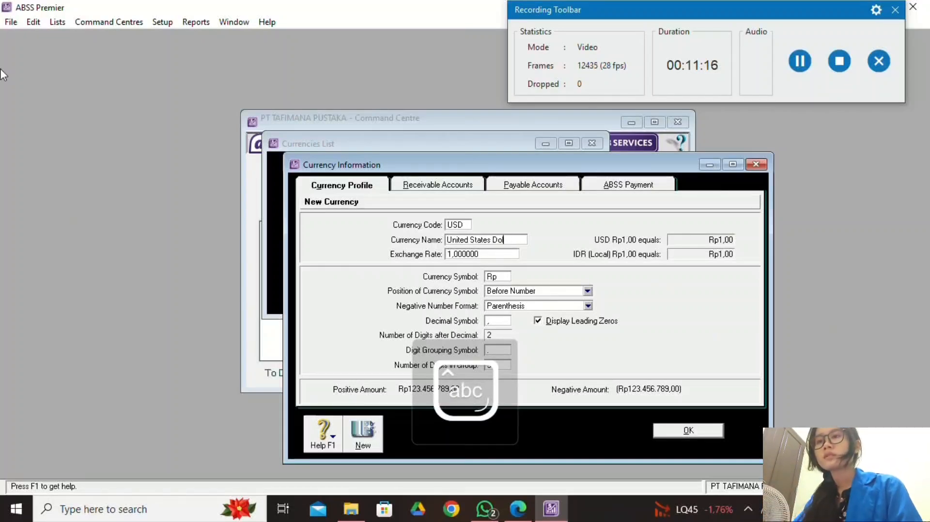
text(lars)
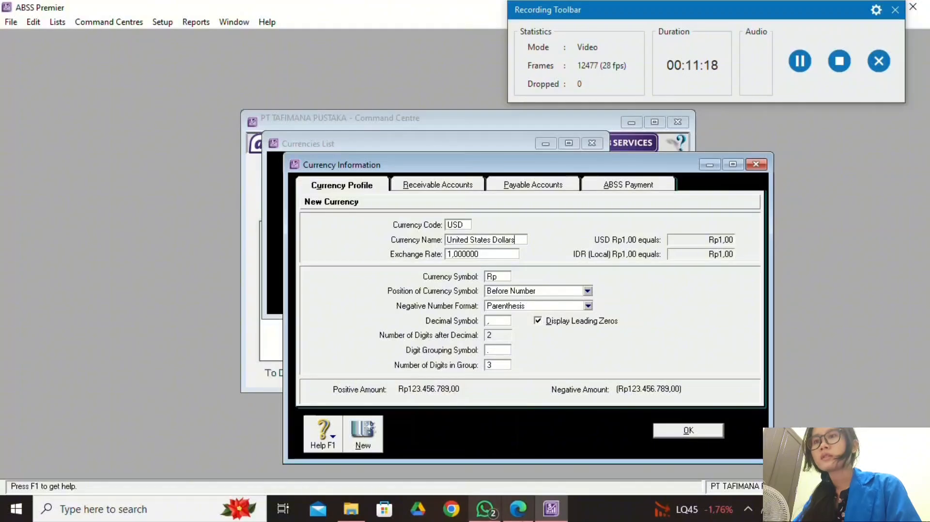
key(alt+Tab)
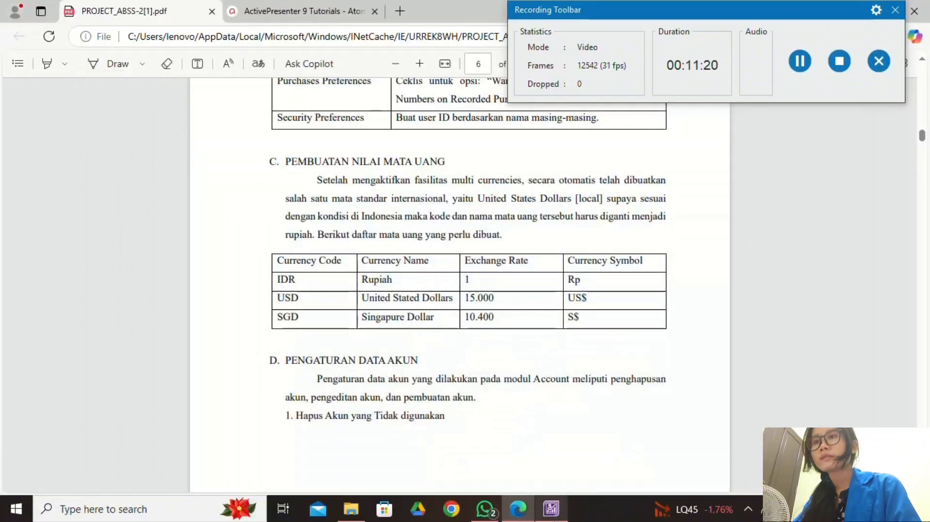
key(alt+Tab)
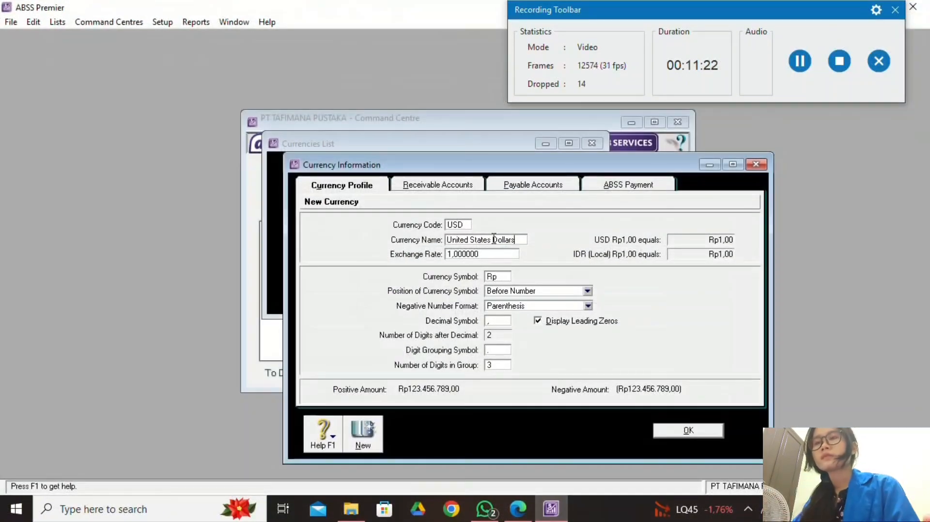
key(BackSpace)
key(BackSpace)
text(d)
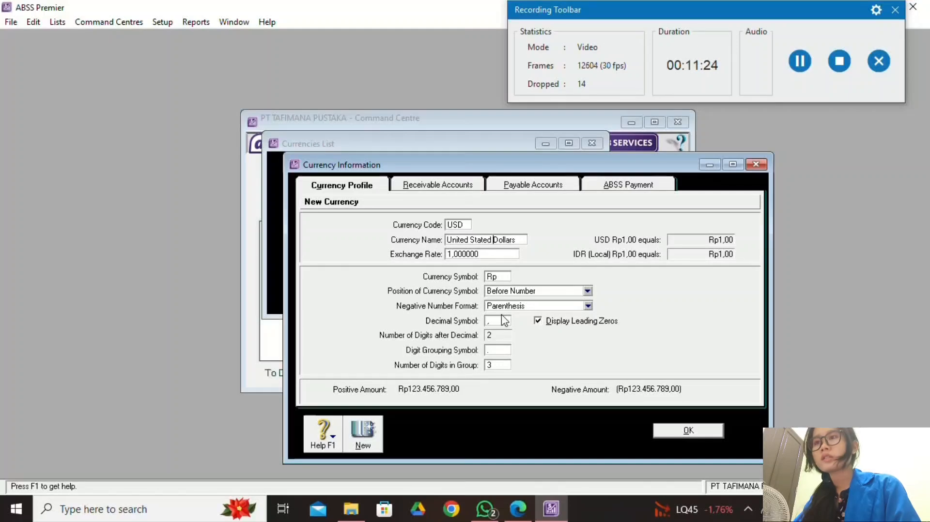
Give USD an exchange rate of 15000 and symbol US$, then save it.
click(517, 508)
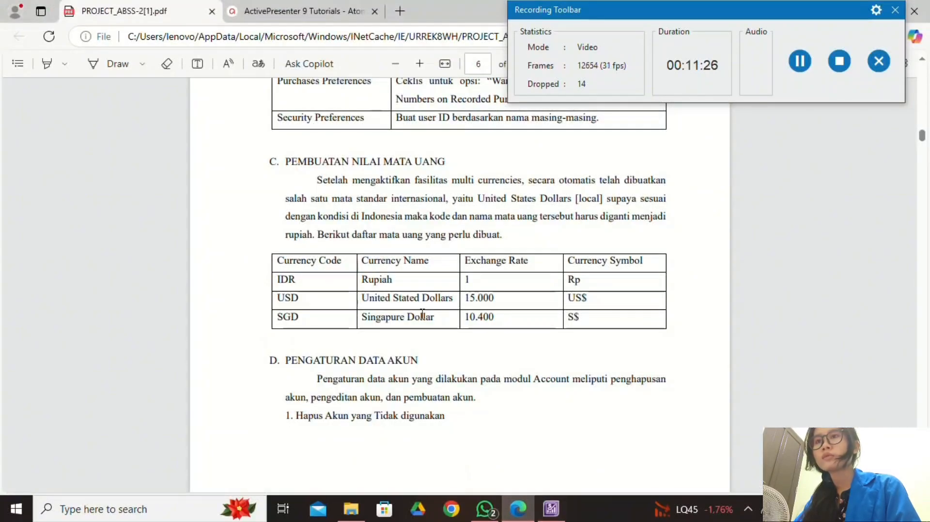
click(551, 508)
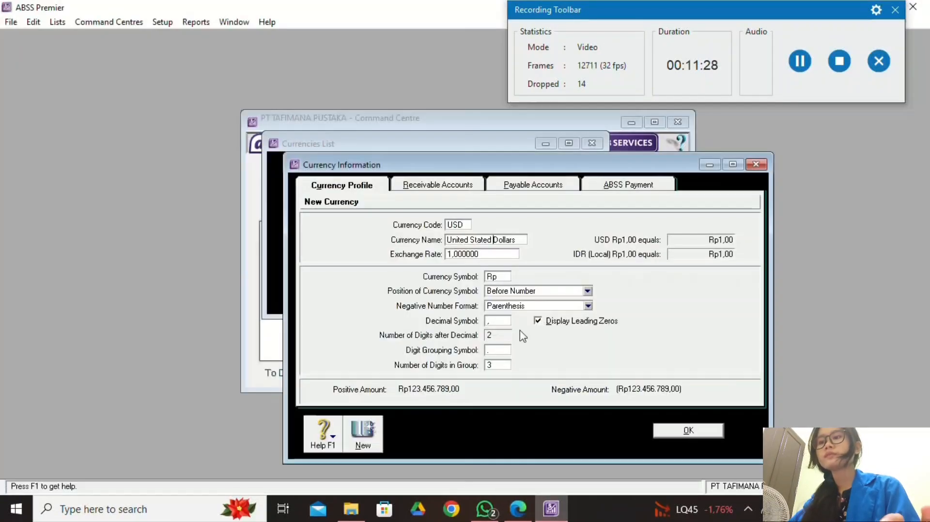
key(Tab)
text(1)
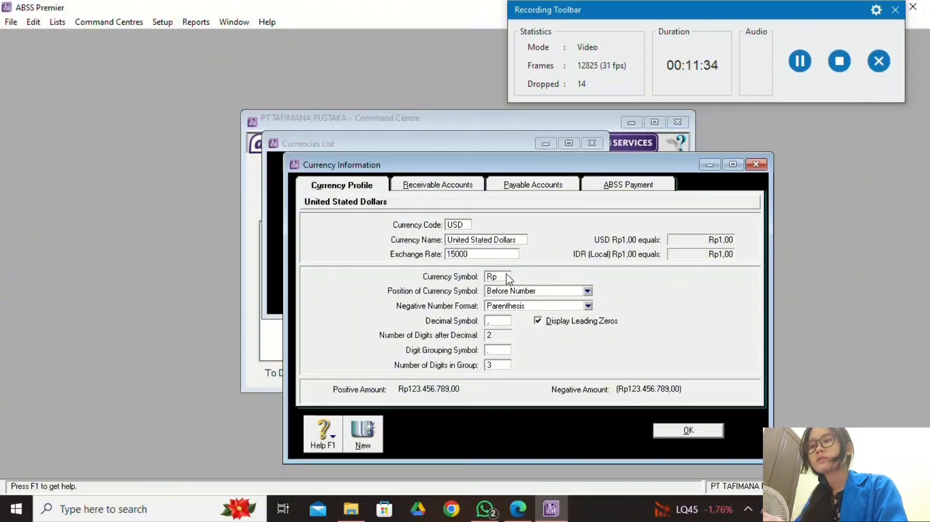
click(504, 277)
key(Caps_Lock)
text(US)
key(Caps_Lock)
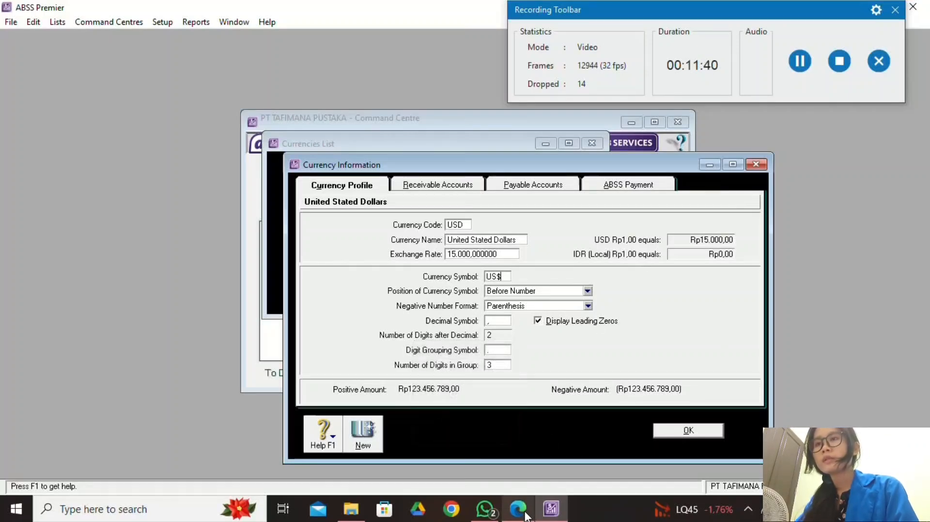
click(521, 509)
click(551, 509)
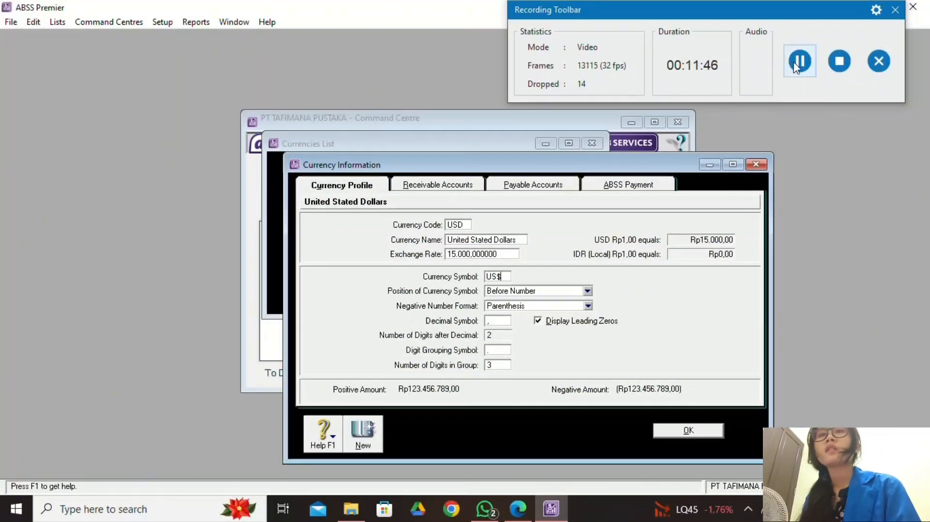
click(712, 434)
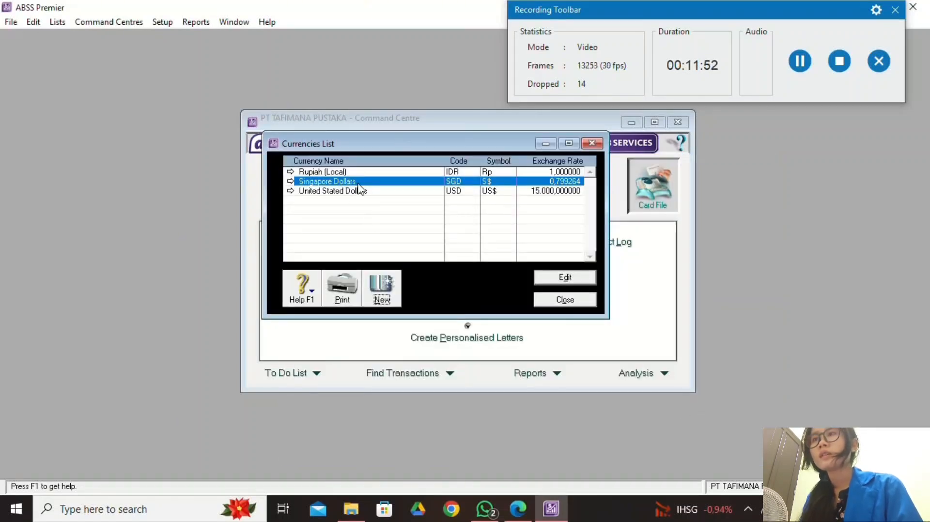
Change Singapore Dollars to exchange rate 10400 with Parenthesis negative format and save.
double_click(359, 185)
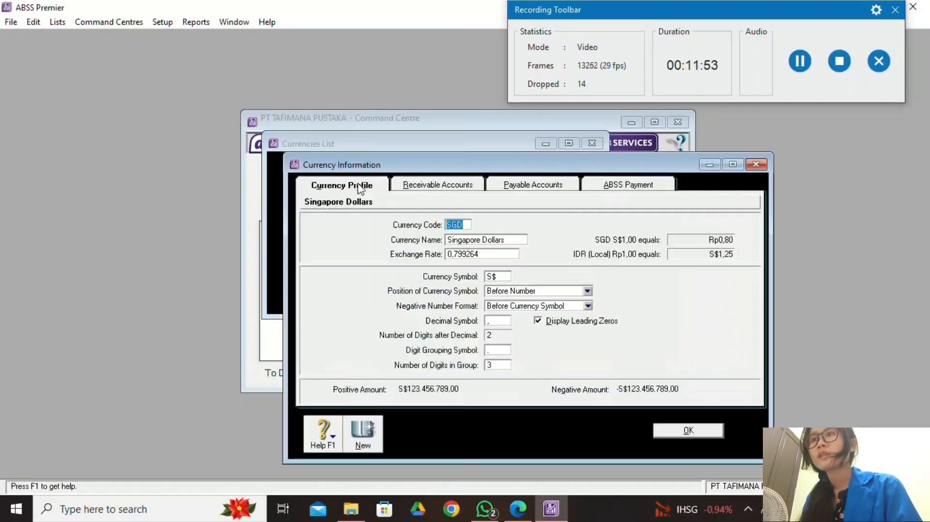
click(756, 165)
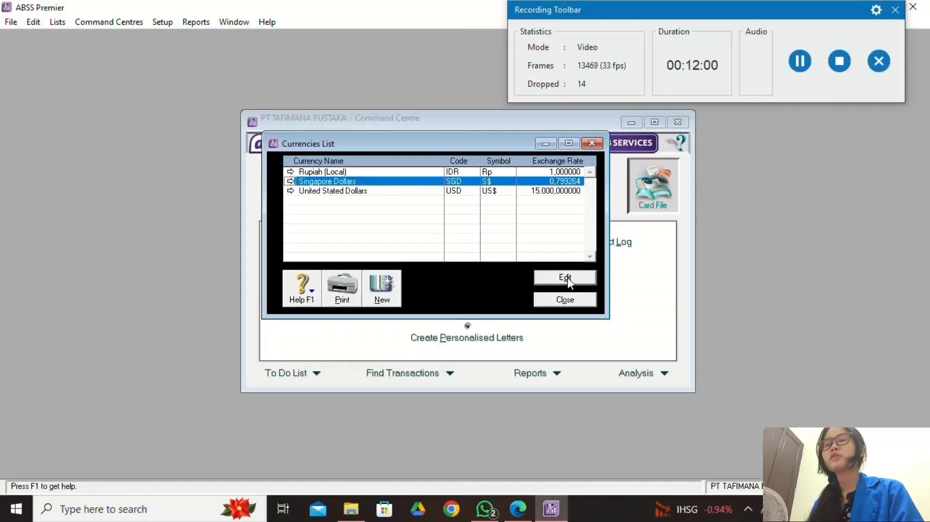
double_click(420, 187)
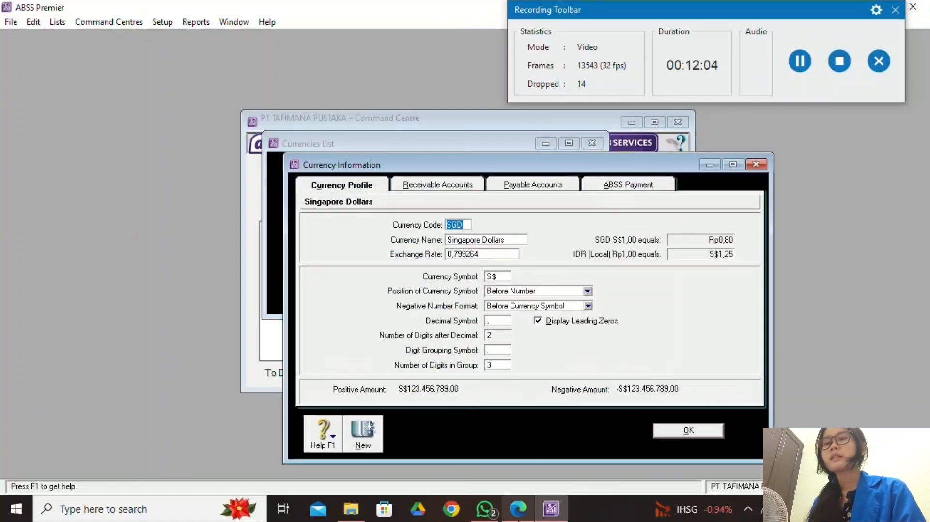
click(517, 509)
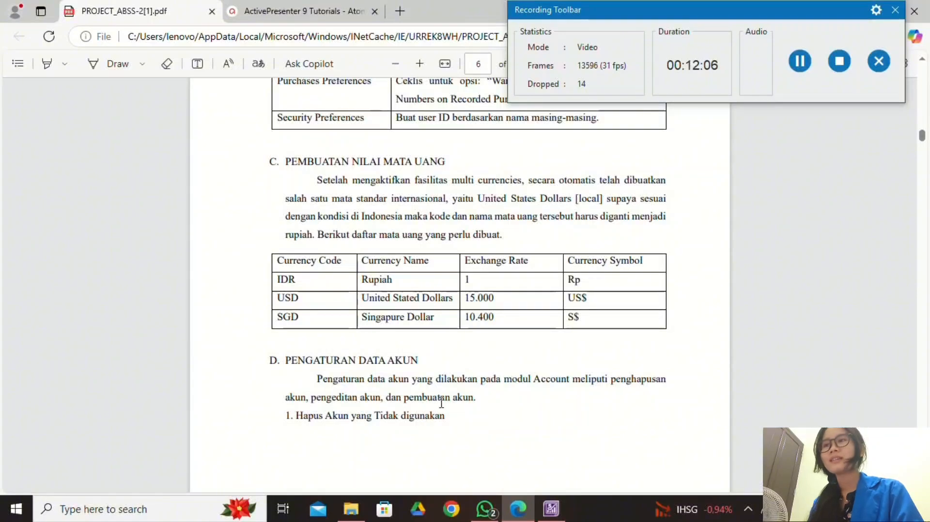
click(551, 509)
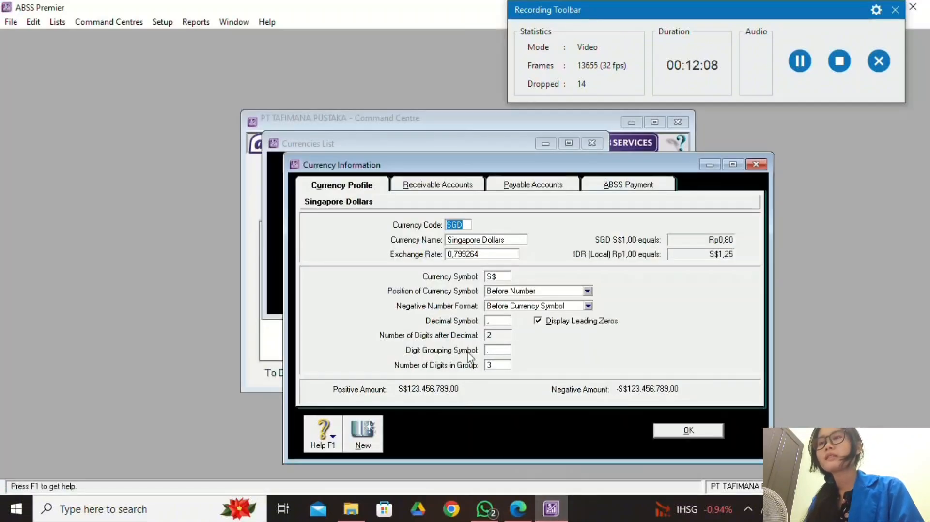
click(518, 502)
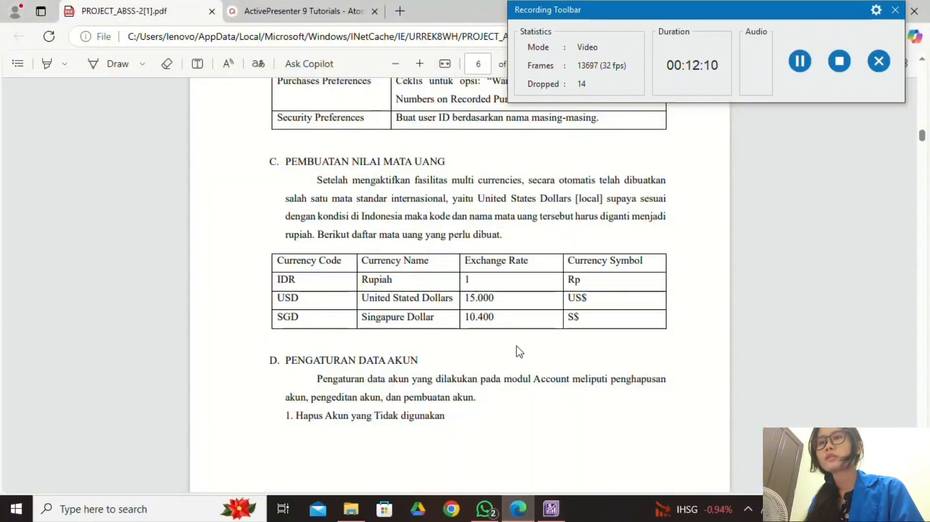
click(551, 509)
click(493, 255)
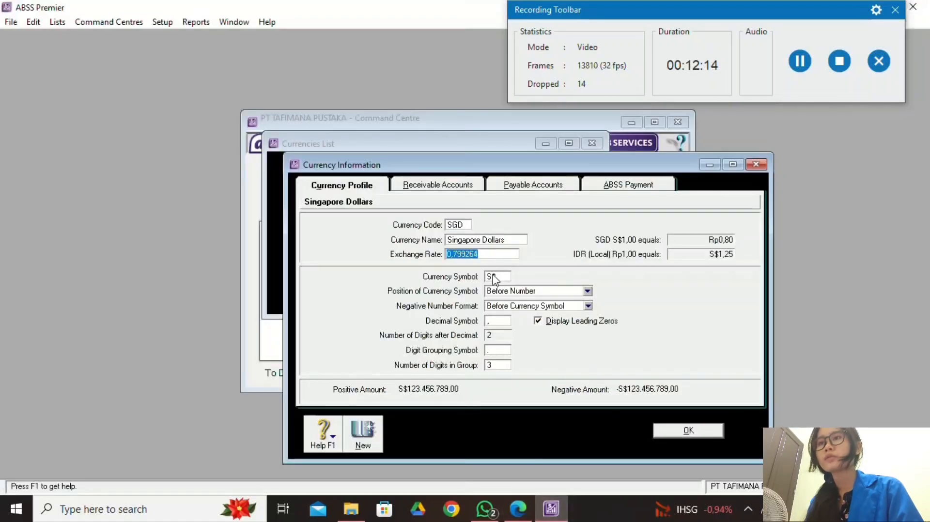
text(10400)
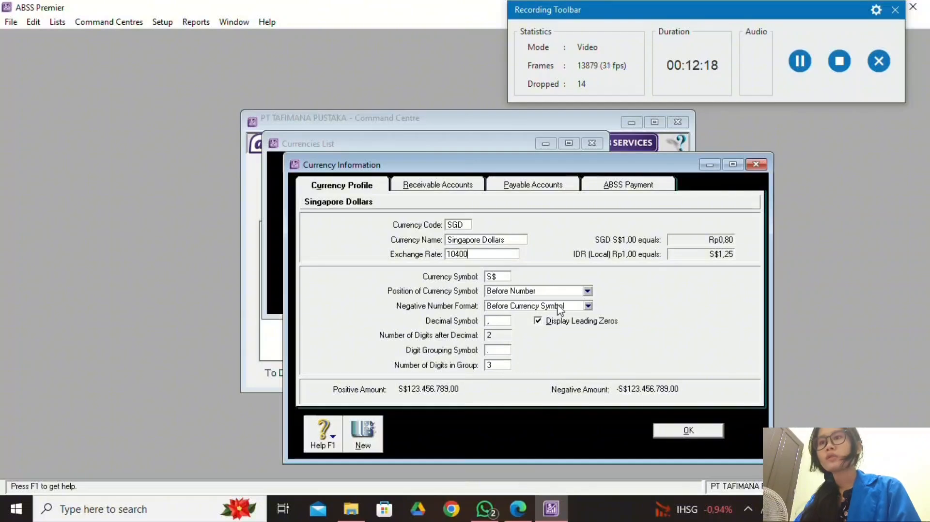
click(587, 306)
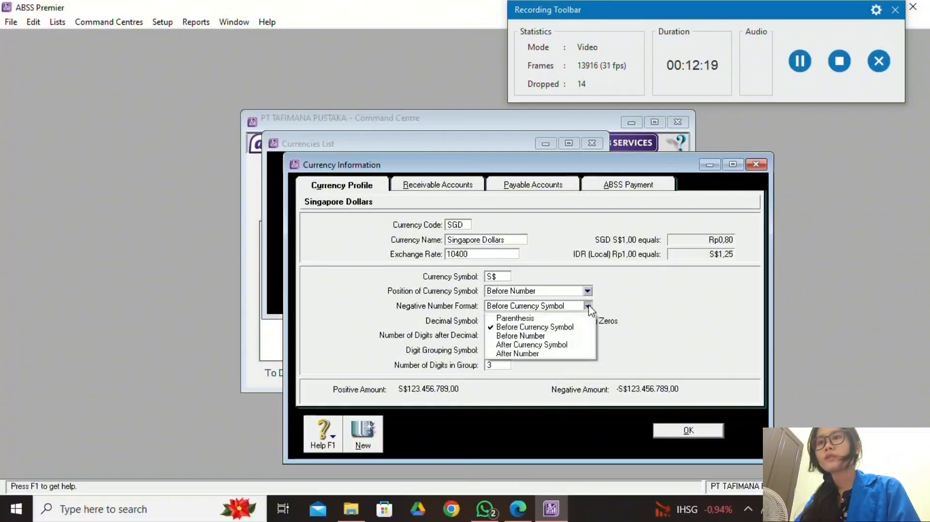
click(562, 317)
click(800, 68)
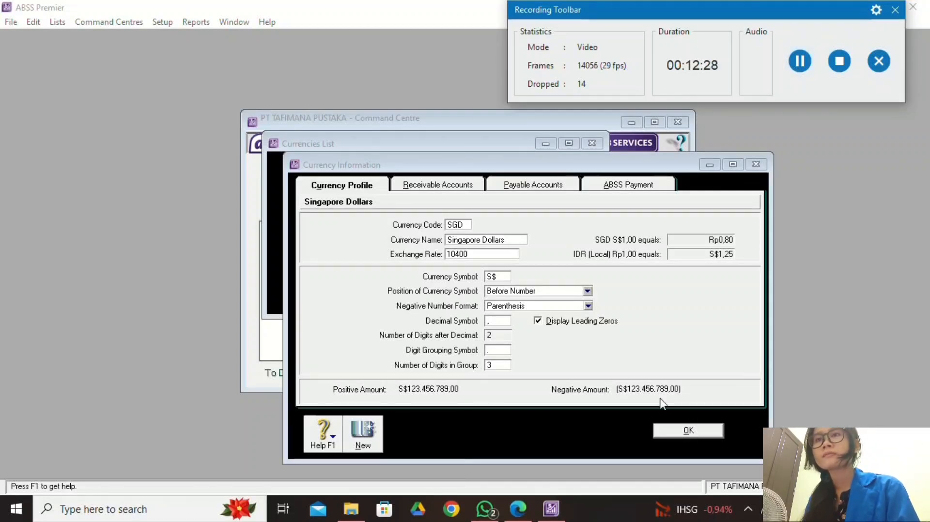
click(499, 249)
click(498, 242)
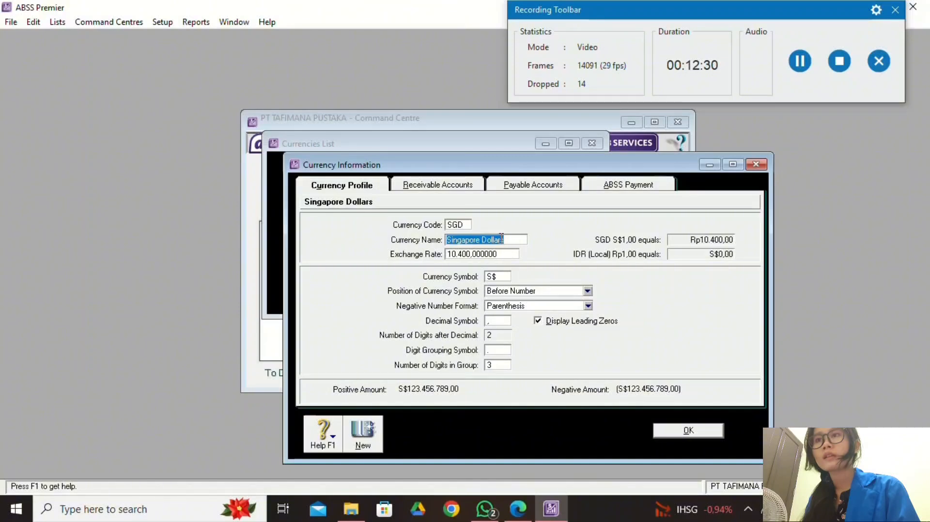
click(687, 430)
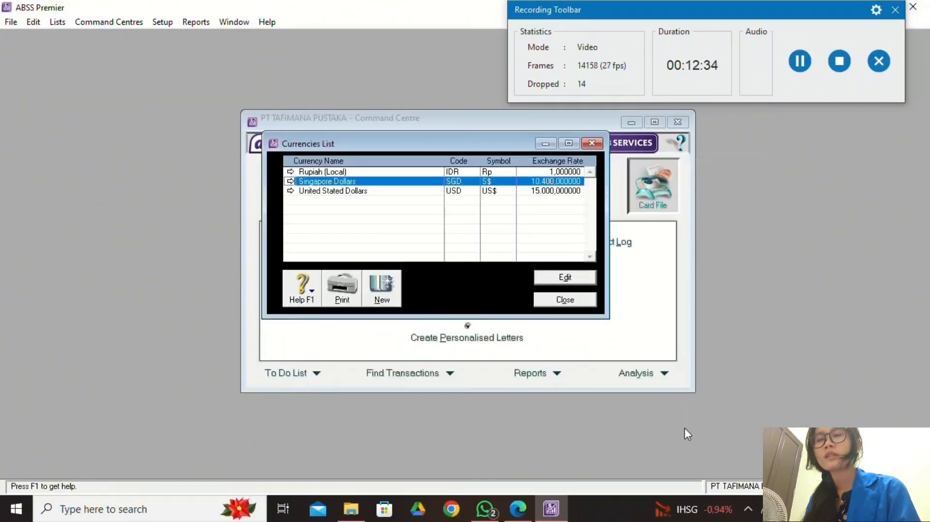
Close the Currencies List, review the PDF's account tables, and bring up the Command Centres menu.
click(804, 58)
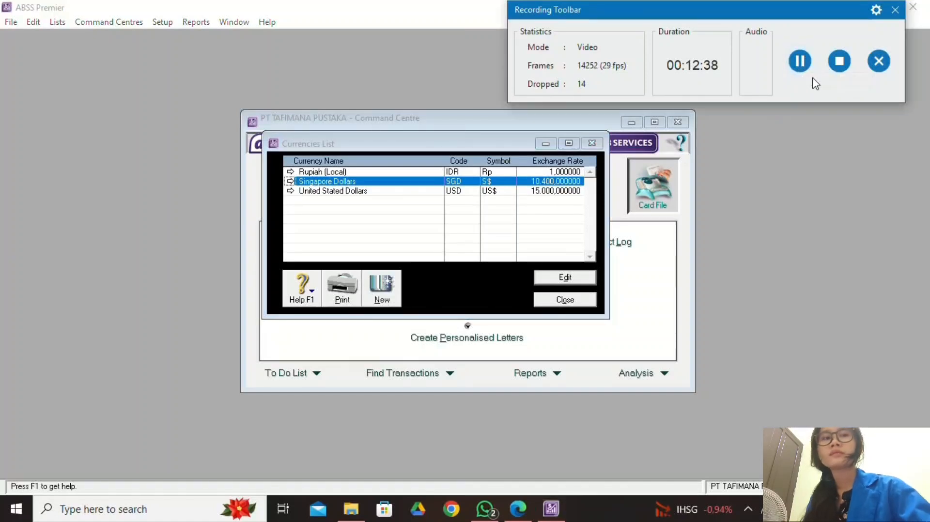
click(552, 300)
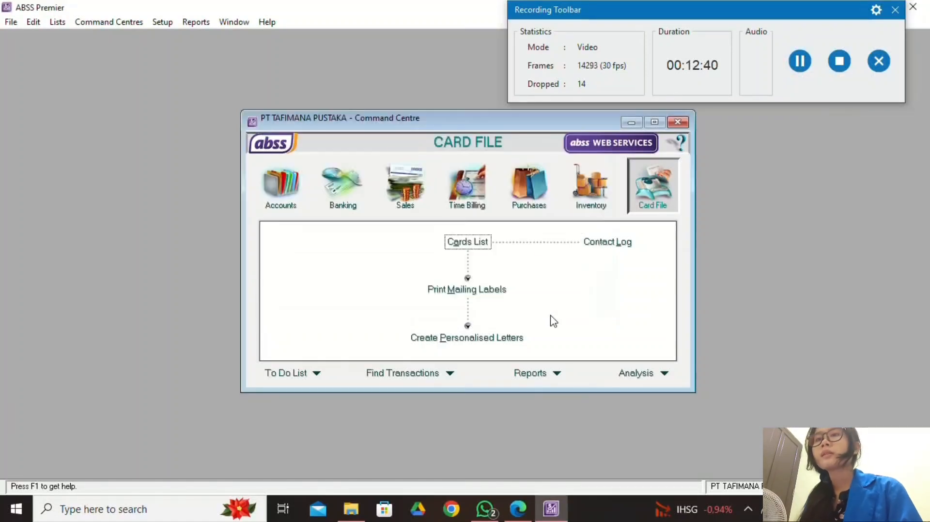
click(518, 508)
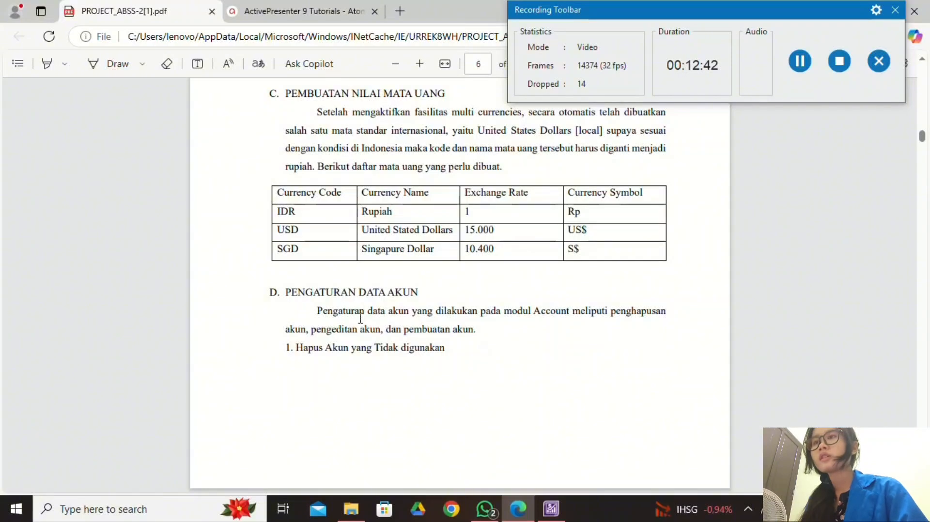
scroll(388, 395, down, 5)
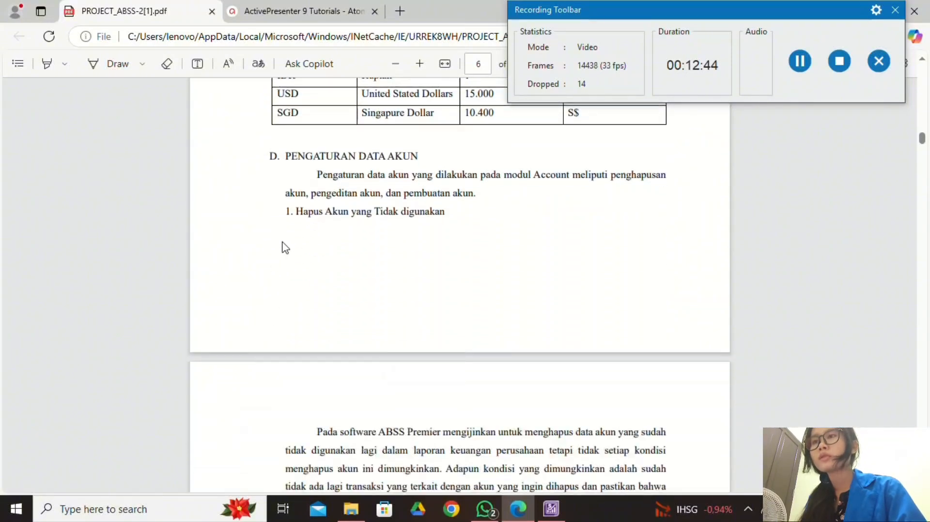
scroll(452, 352, down, 3)
scroll(438, 322, up, 6)
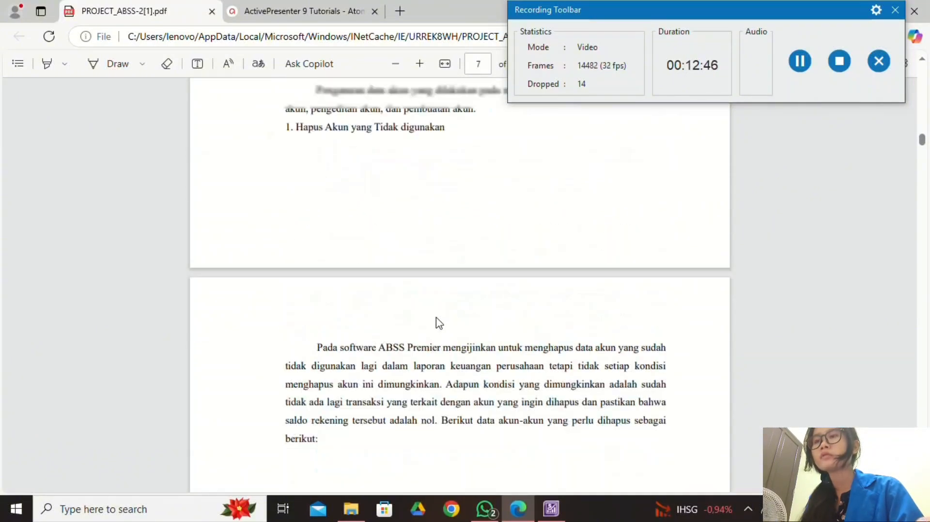
scroll(436, 276, down, 5)
scroll(452, 318, down, 4)
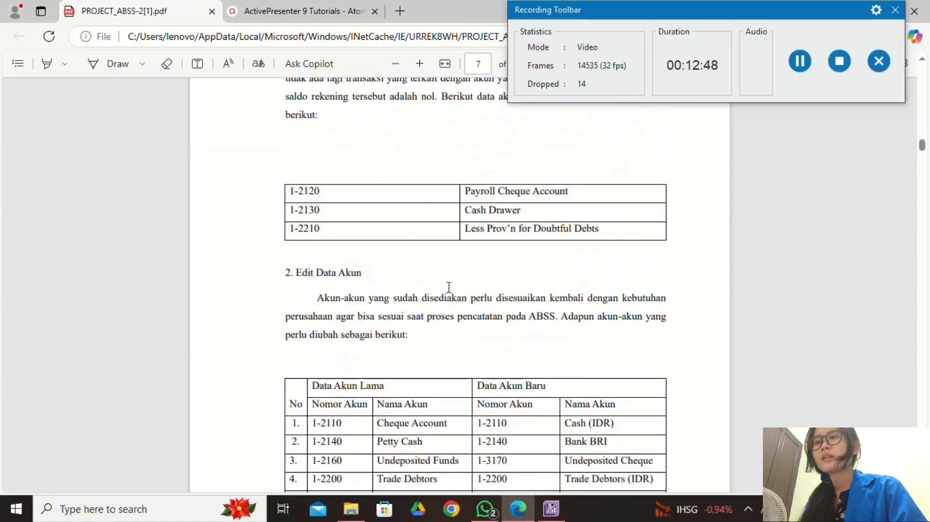
key(alt+Tab)
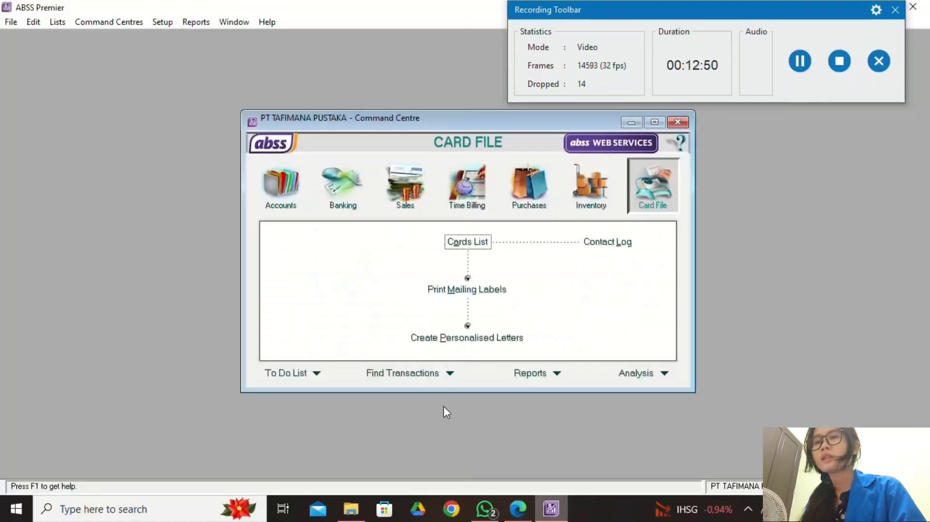
click(116, 24)
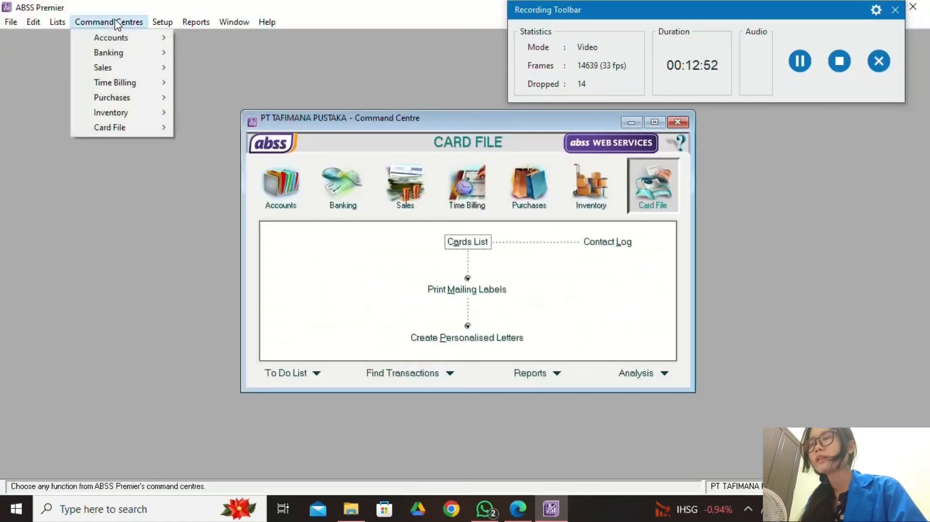
mouse_move(128, 41)
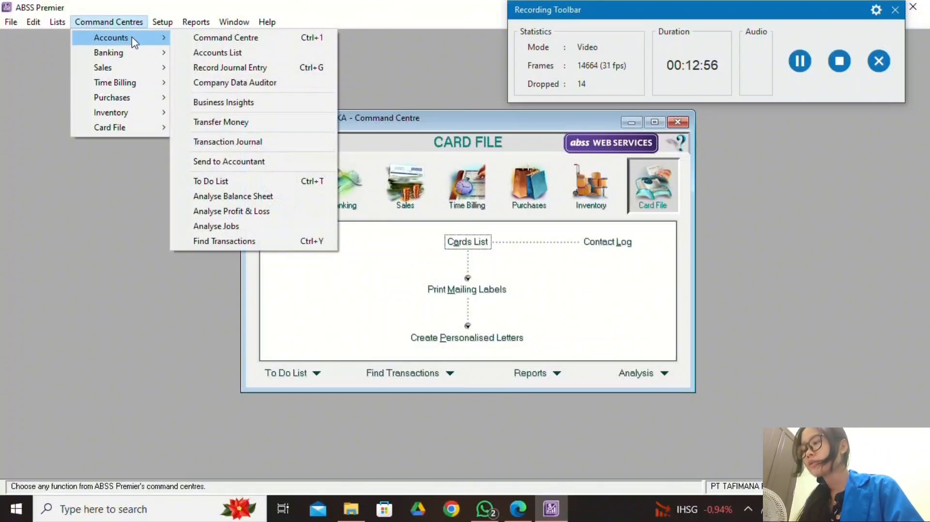
Delete account 1-2120 Payroll Cheque Account from the Accounts List.
click(216, 51)
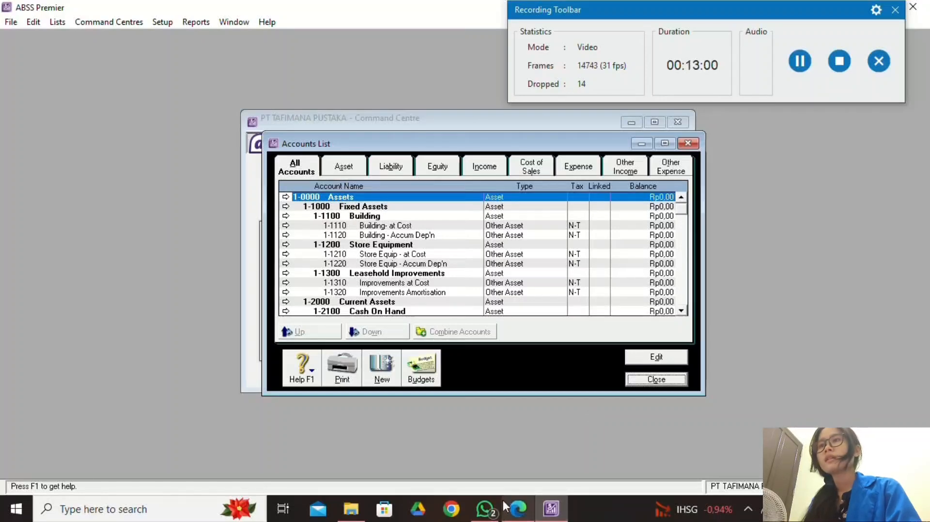
click(516, 507)
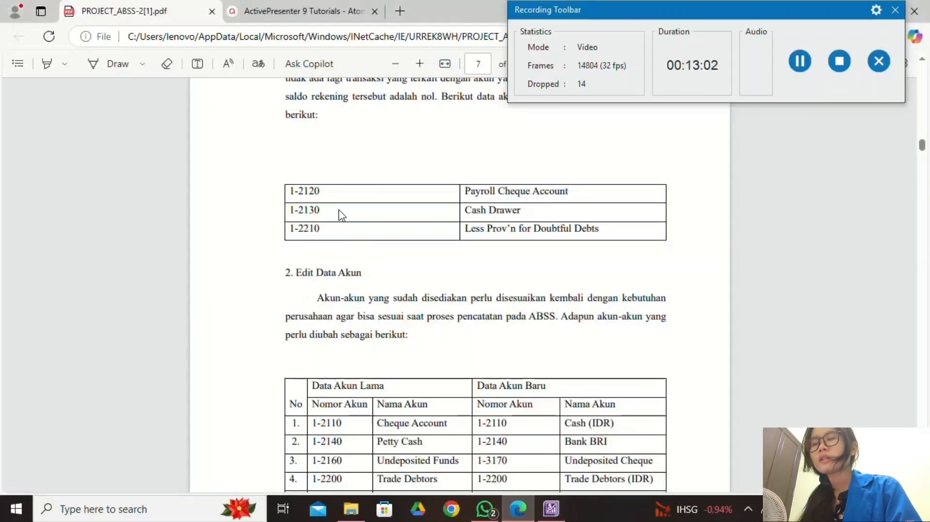
key(alt+Tab)
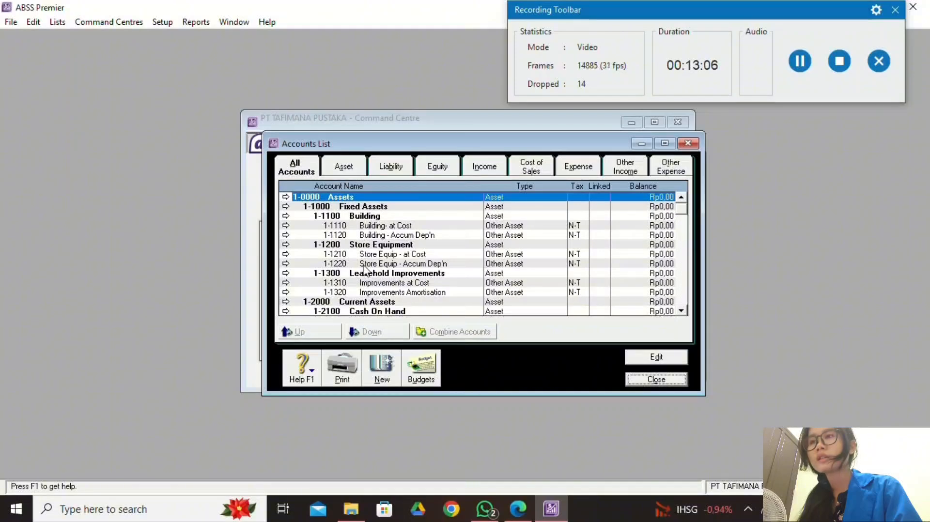
scroll(366, 270, down, 2)
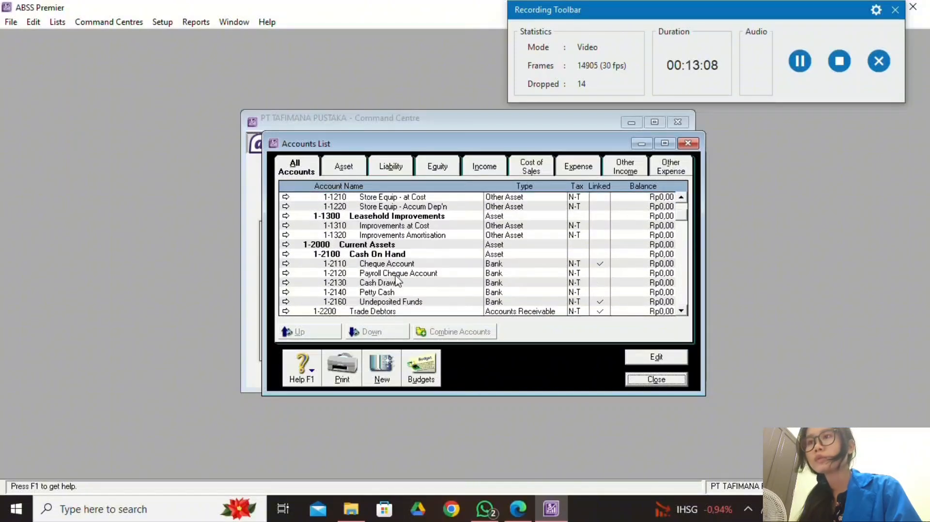
double_click(396, 274)
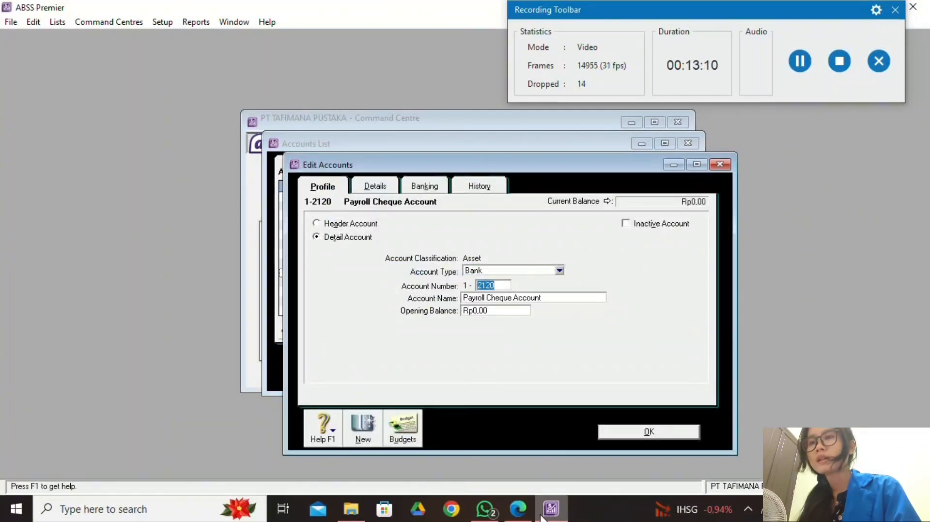
click(517, 508)
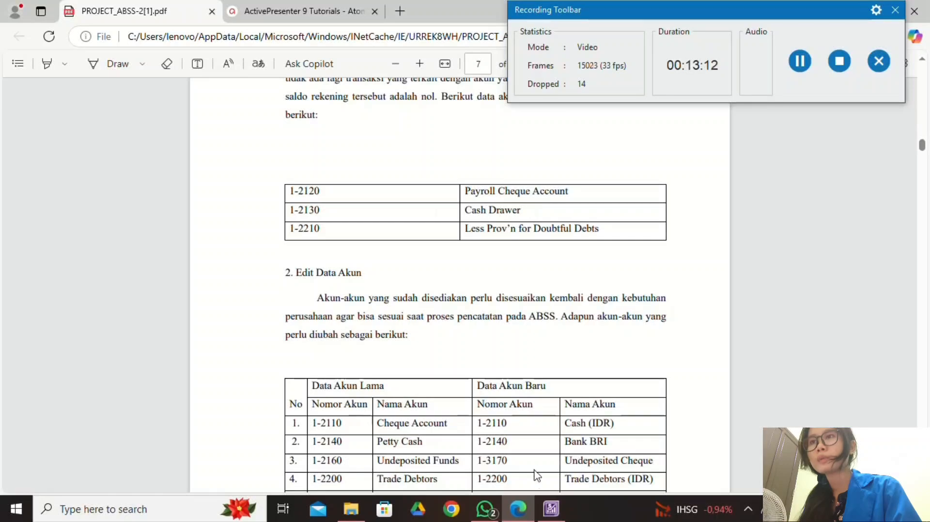
scroll(515, 300, up, 5)
scroll(519, 305, down, 2)
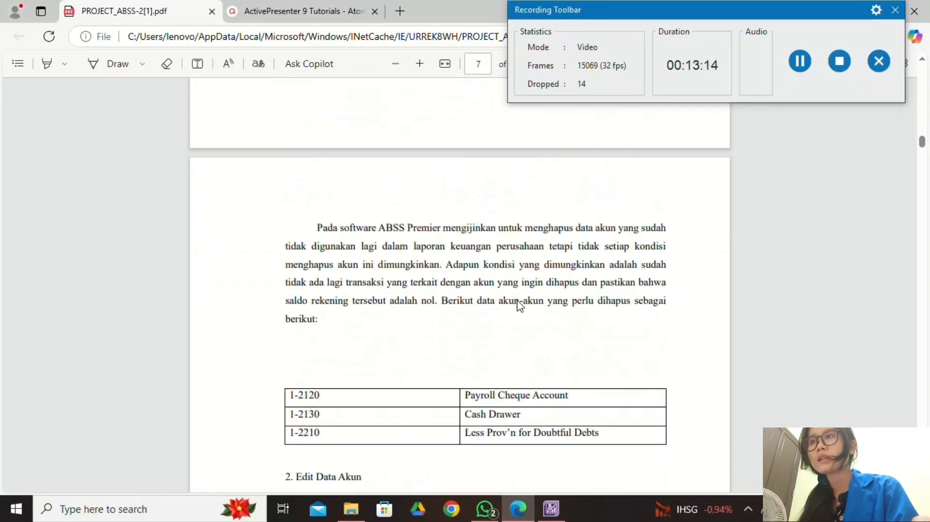
scroll(519, 305, down, 3)
key(alt+Tab)
right_click(624, 319)
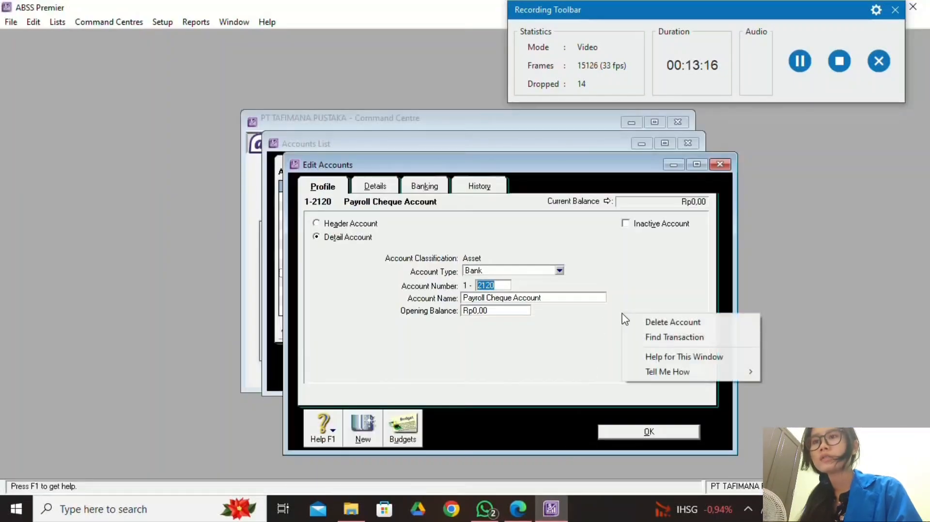
right_click(541, 339)
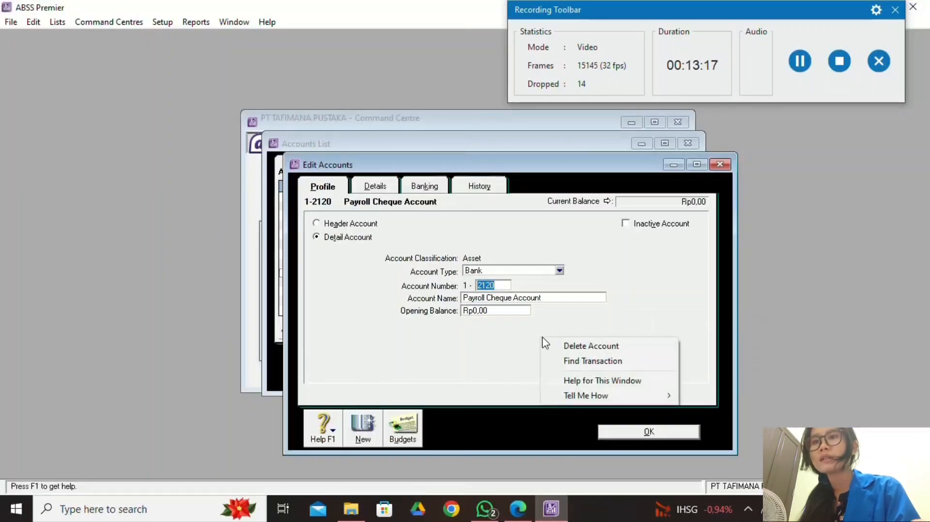
click(614, 347)
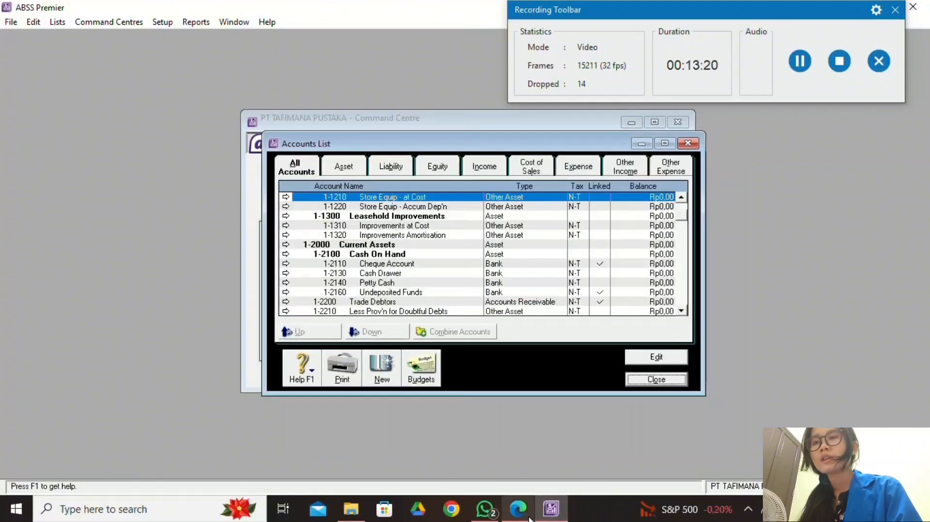
Delete account 1-2130 Cash Drawer.
click(529, 518)
key(alt+Tab)
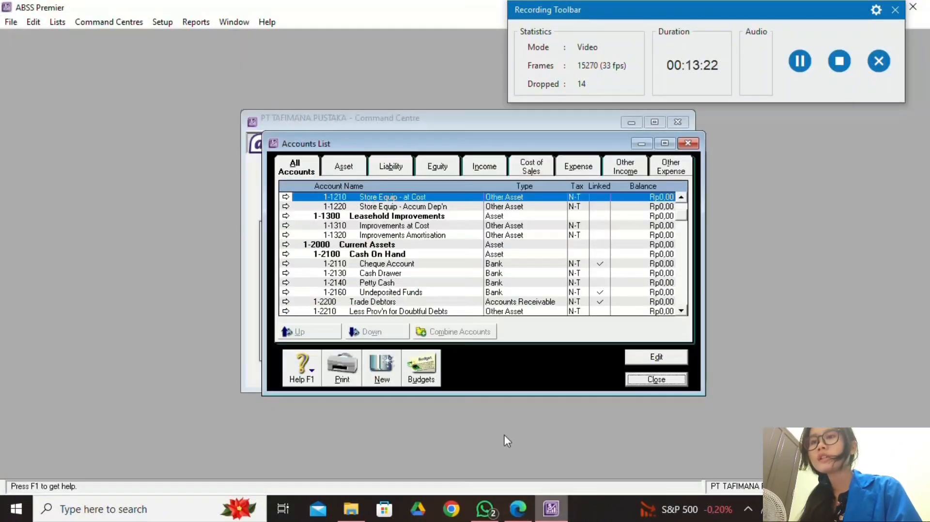
double_click(386, 275)
click(518, 508)
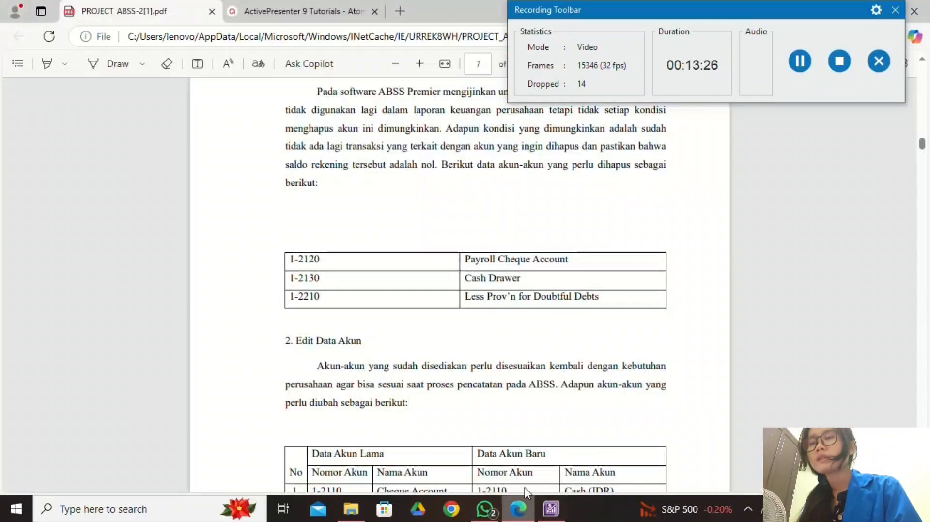
click(550, 509)
right_click(629, 354)
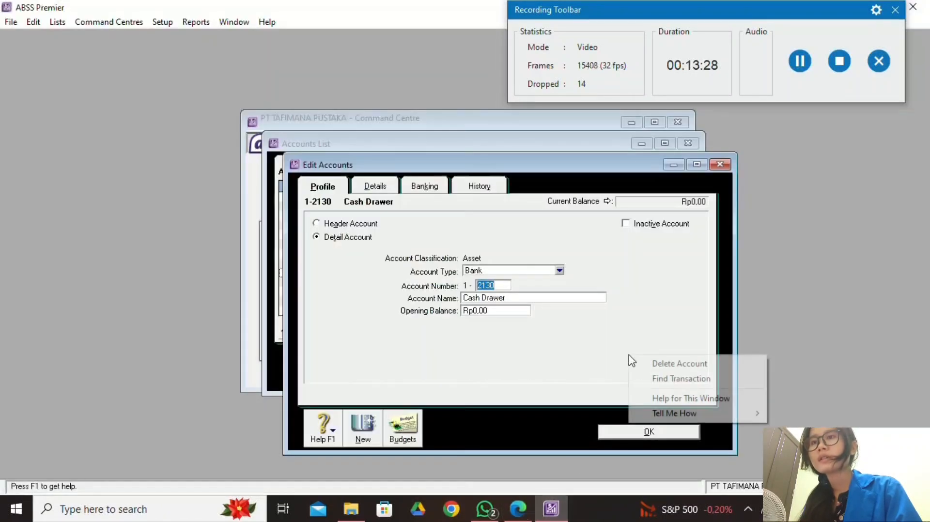
click(658, 364)
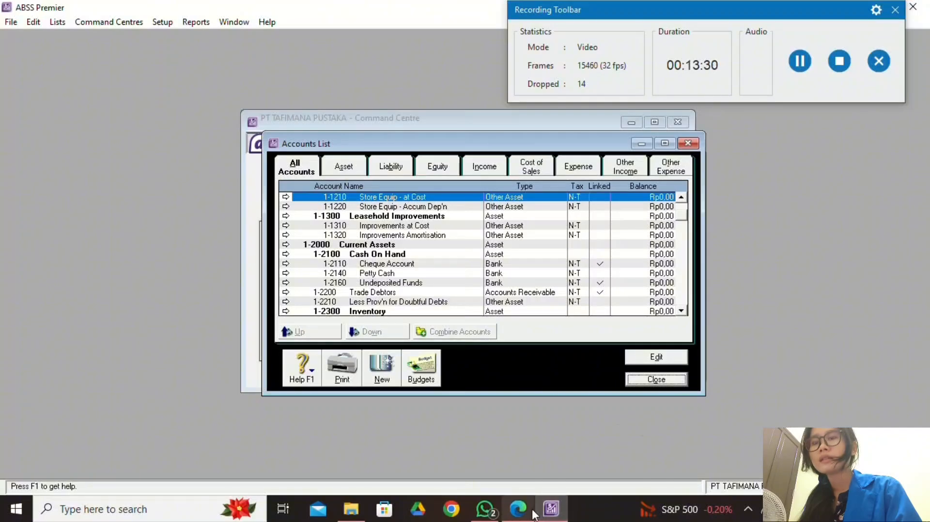
Delete account 1-2210 Less Prov'n for Doubtful Debts, checking against the PDF list.
click(518, 508)
click(551, 508)
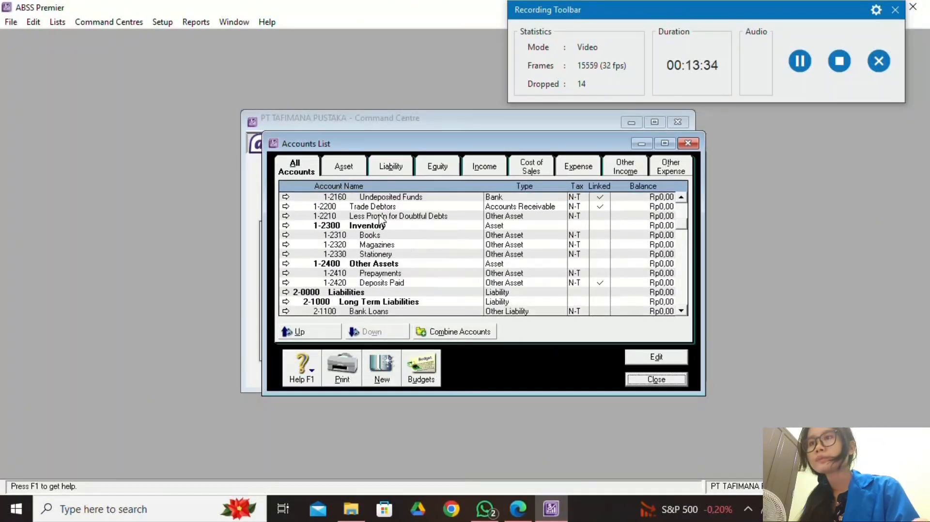
double_click(381, 218)
click(532, 499)
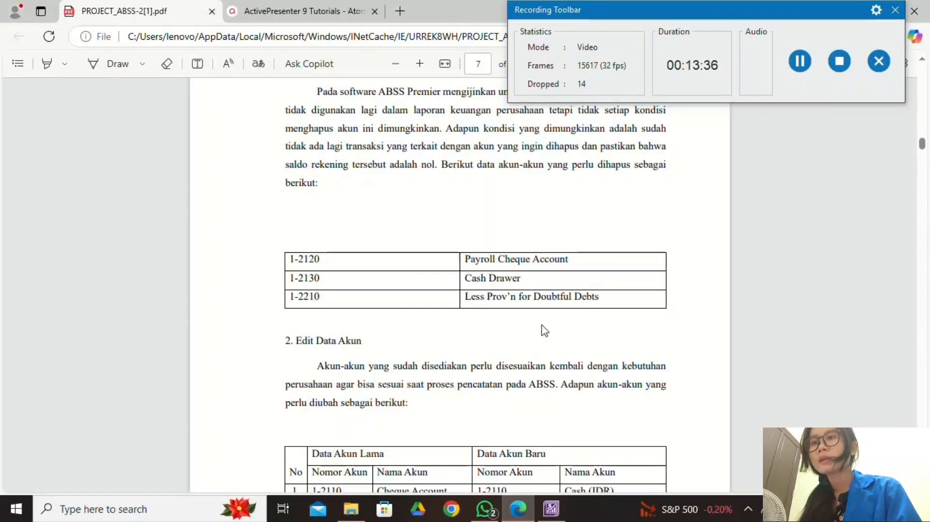
click(551, 508)
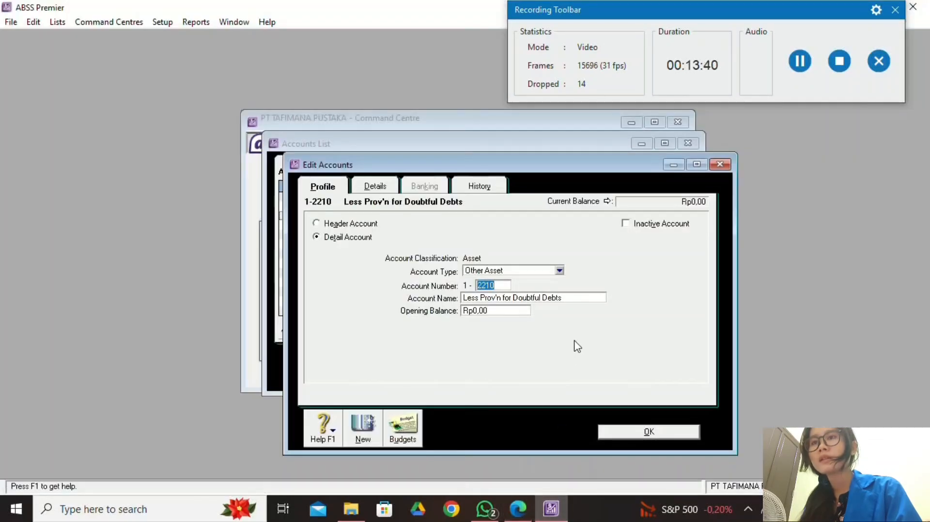
click(516, 506)
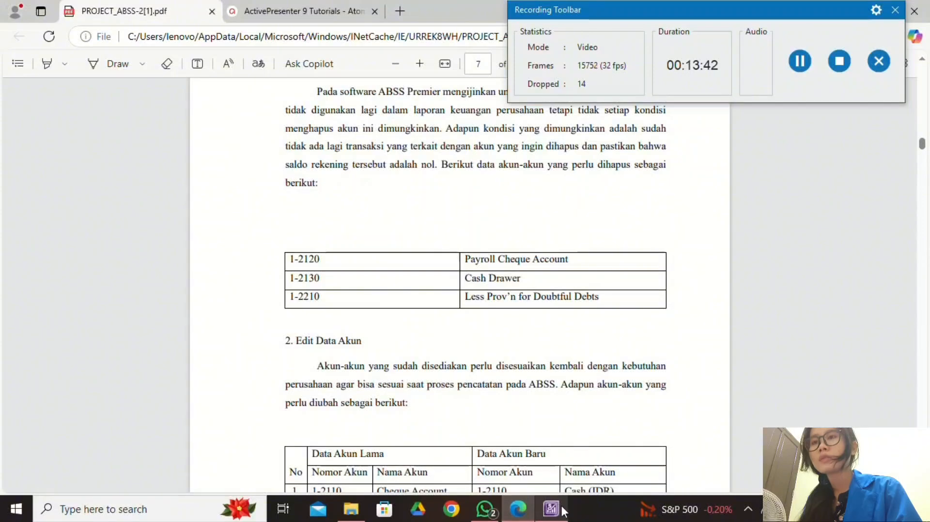
click(551, 508)
right_click(601, 347)
click(623, 355)
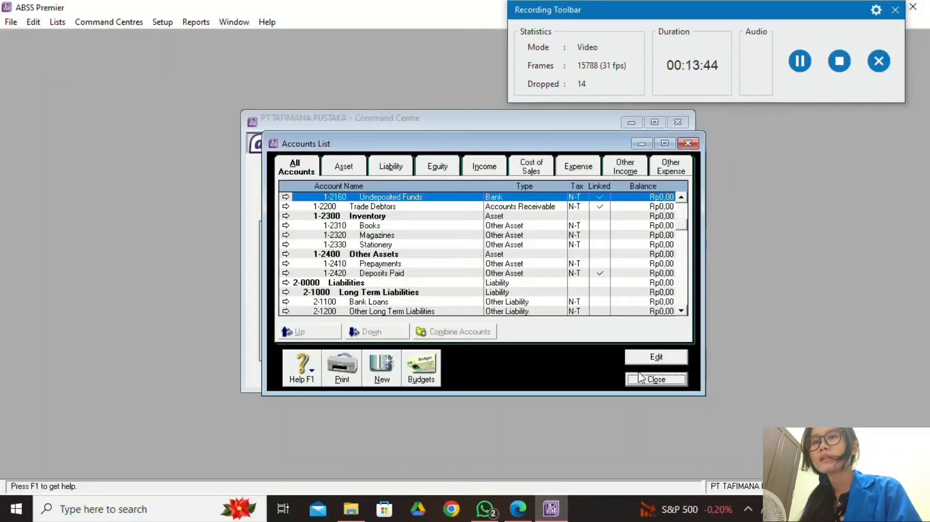
click(798, 67)
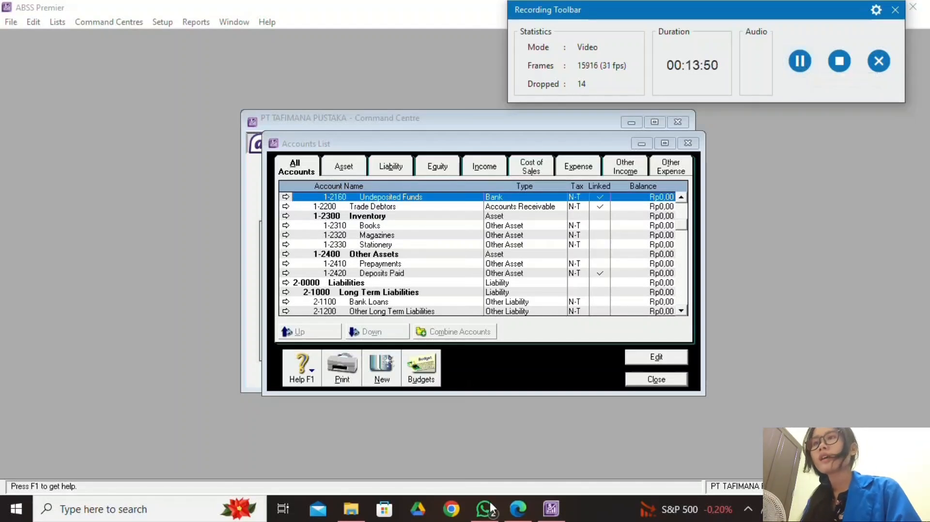
click(518, 508)
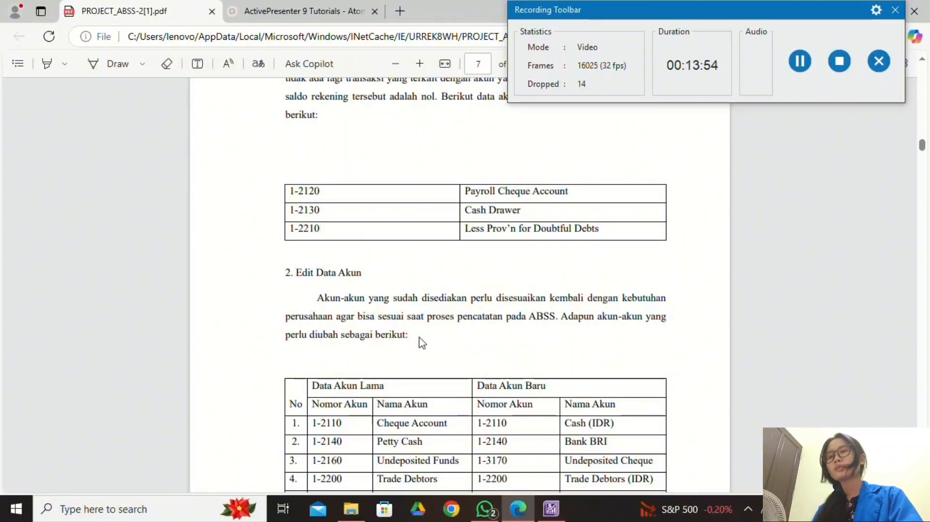
scroll(428, 385, down, 3)
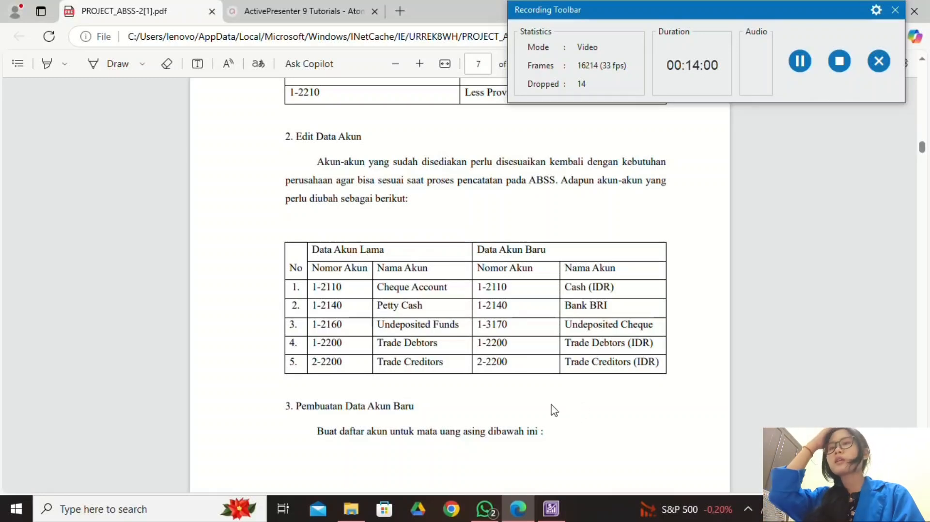
click(552, 516)
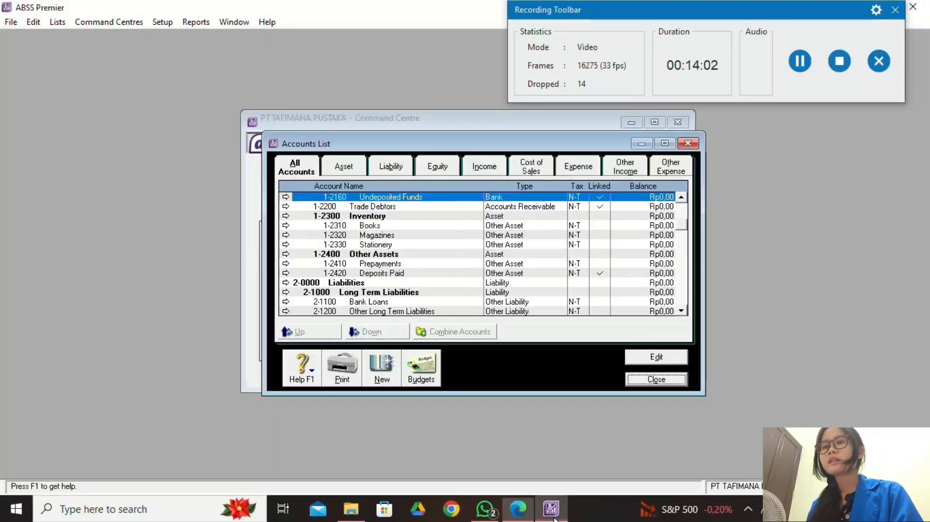
click(518, 509)
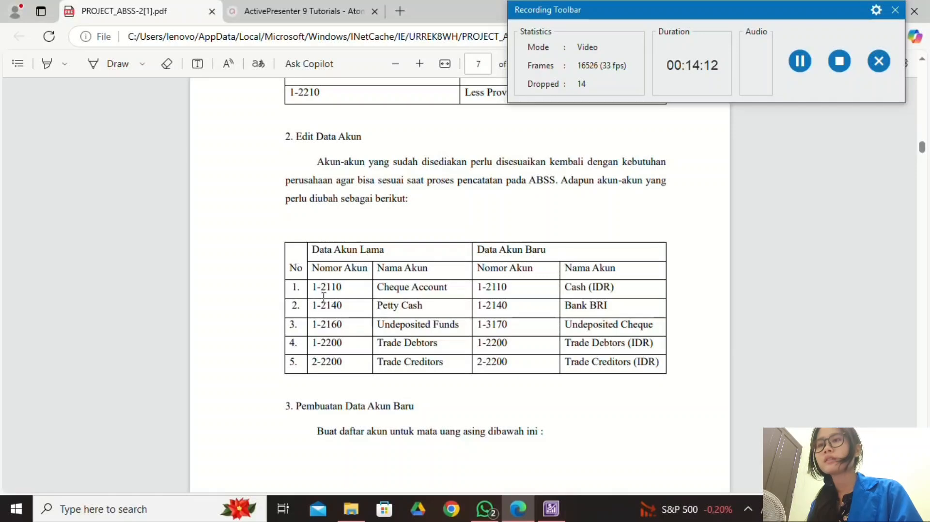
click(551, 508)
scroll(364, 248, up, 1)
Rename account 1-2110 from Cheque Account to Cash (IDR), copying the name from the PDF.
scroll(363, 248, up, 4)
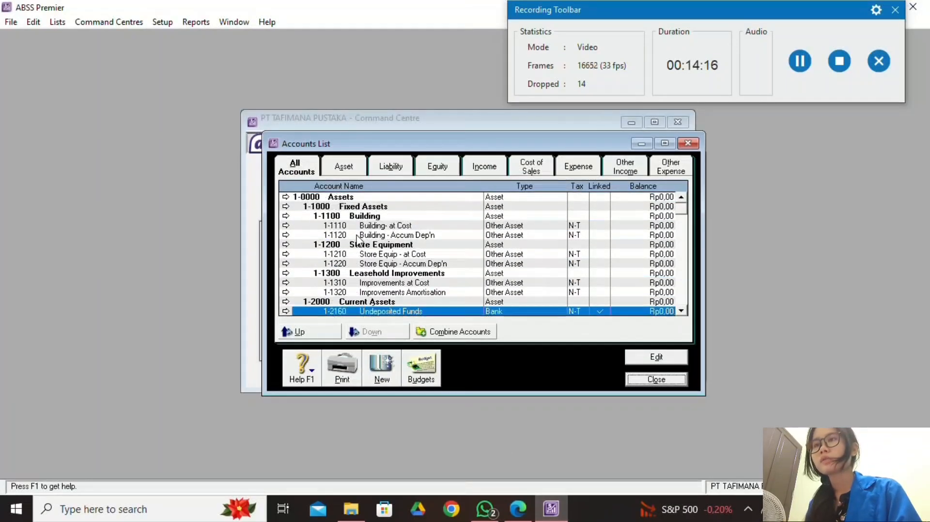
scroll(364, 262, down, 2)
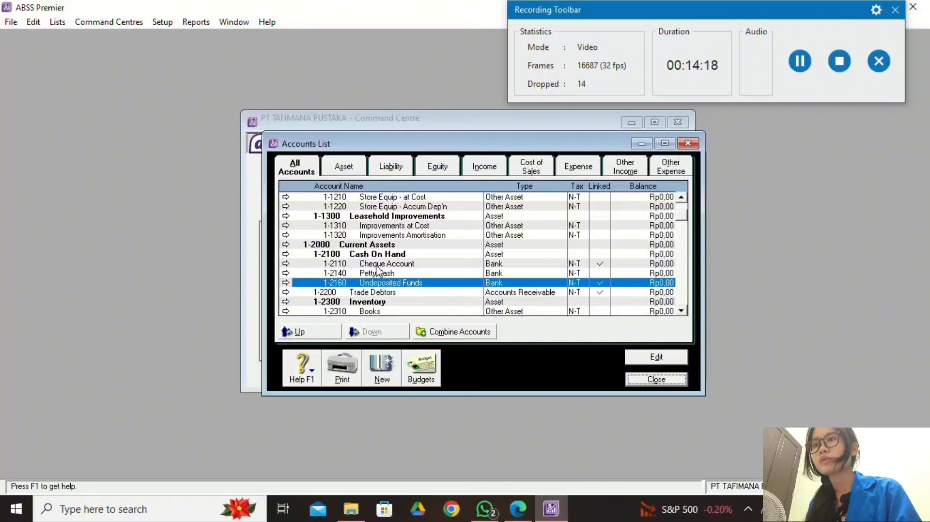
double_click(377, 265)
click(517, 508)
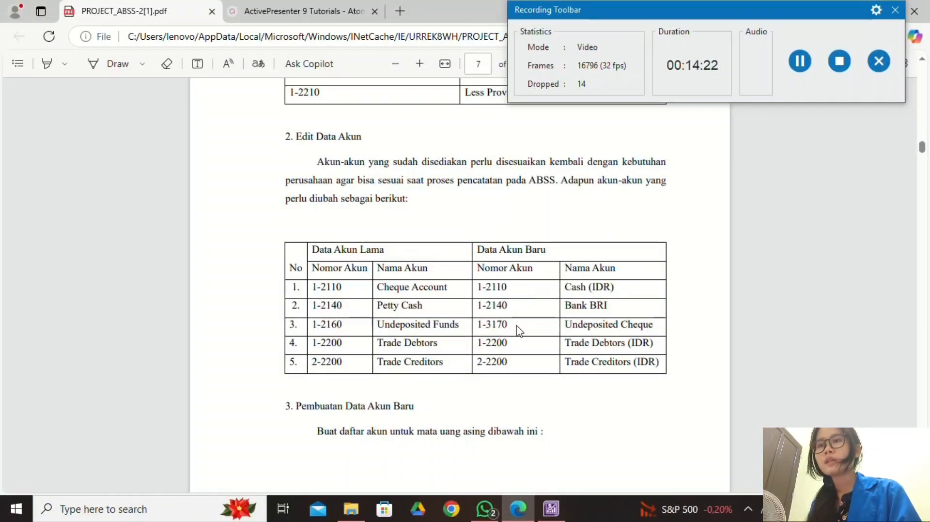
drag(565, 289, 616, 287)
key(ctrl+c)
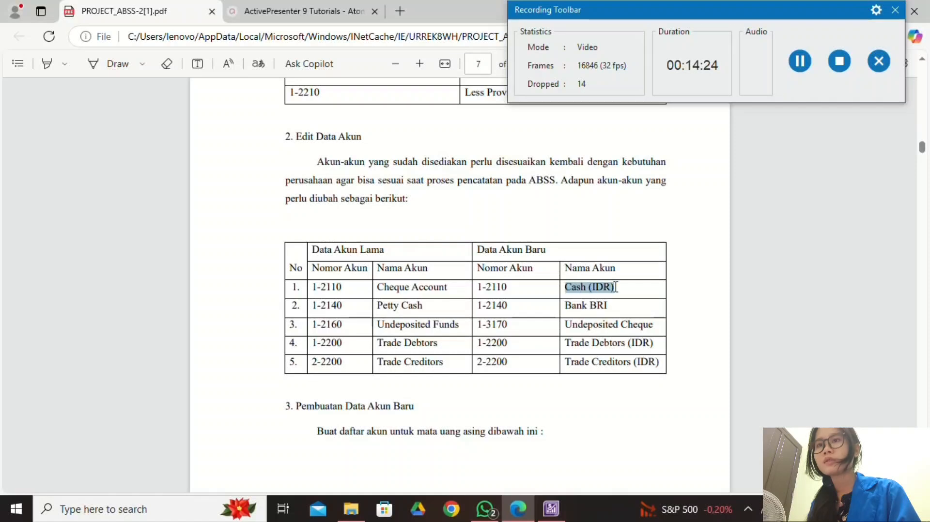
click(645, 155)
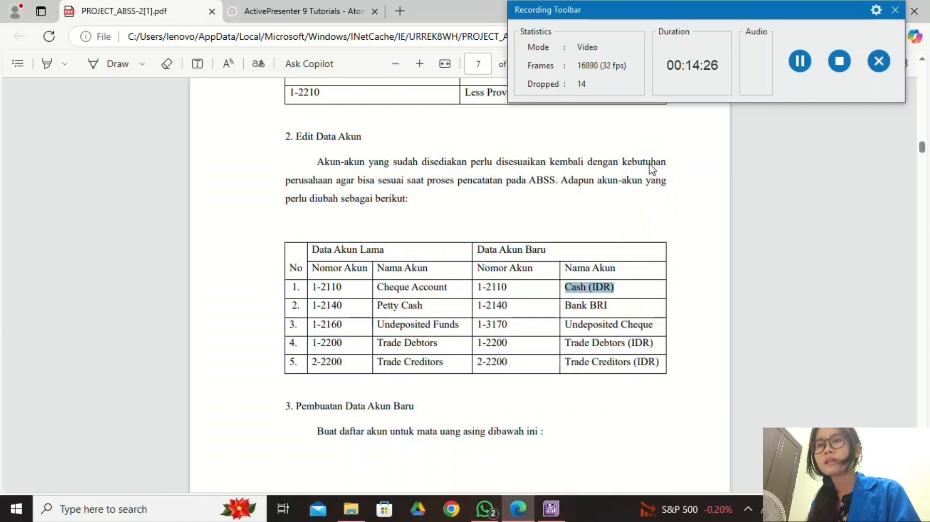
click(551, 508)
click(516, 298)
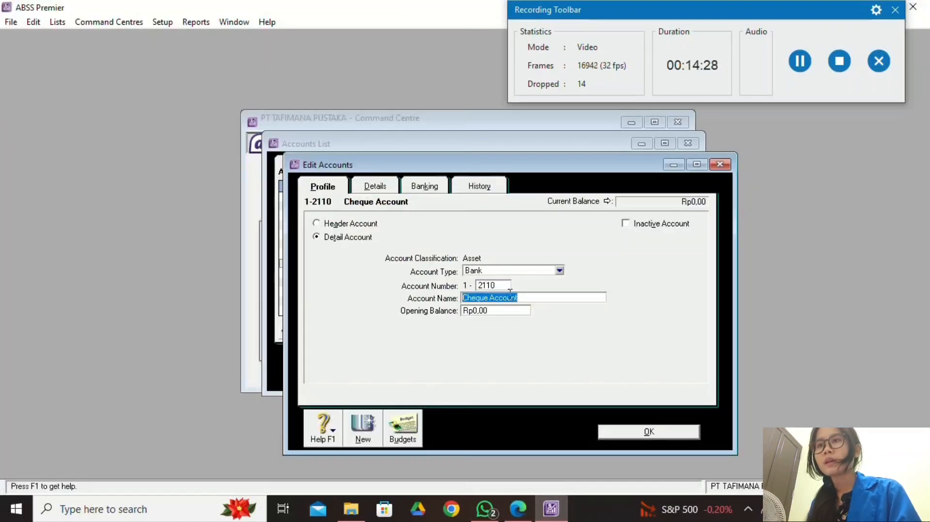
right_click(521, 297)
click(565, 357)
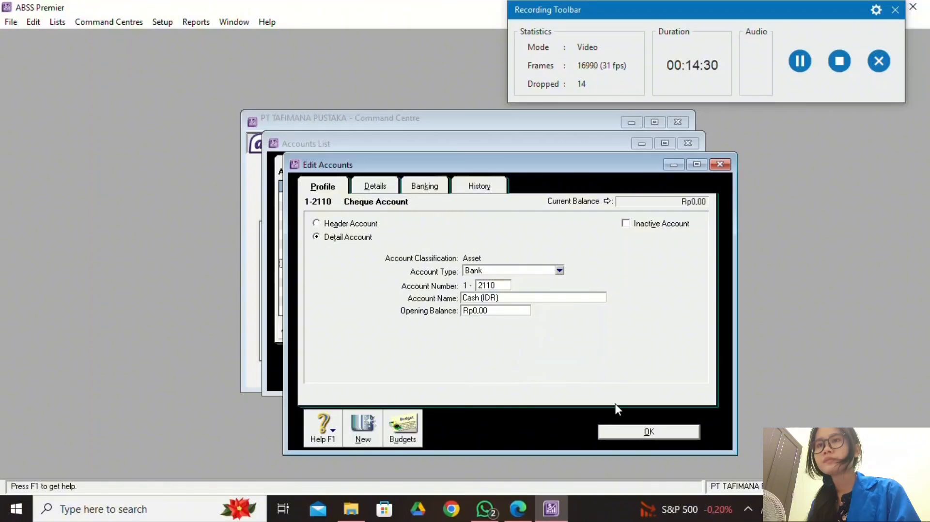
click(519, 510)
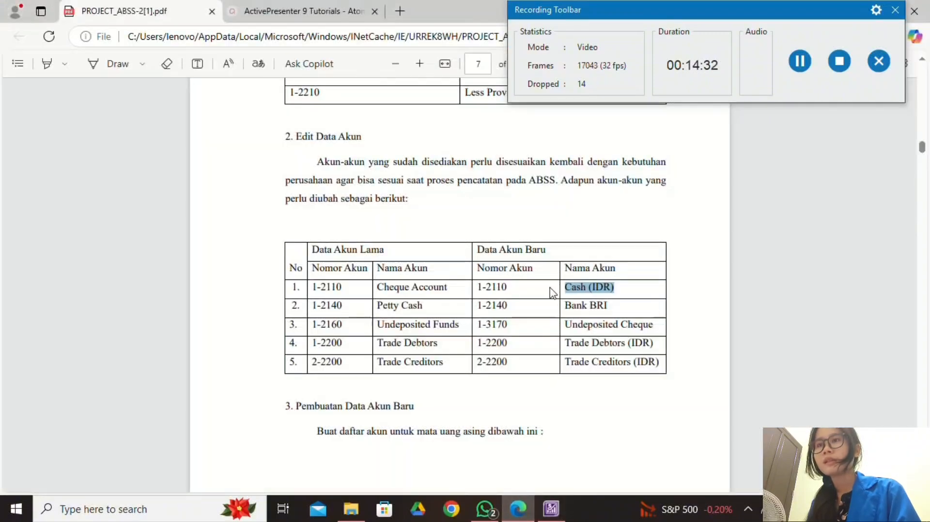
click(551, 509)
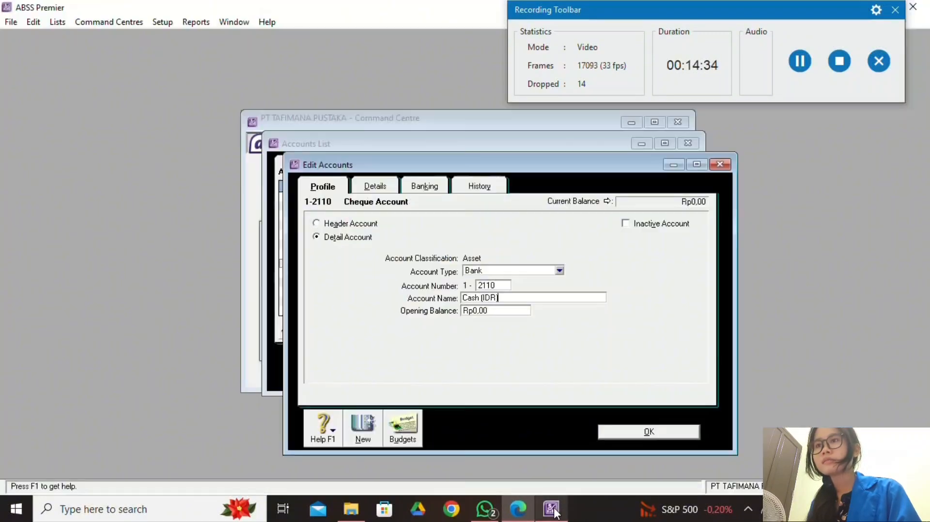
click(627, 438)
Rename account 1-2140 from Petty Cash to Bank BRI.
click(518, 508)
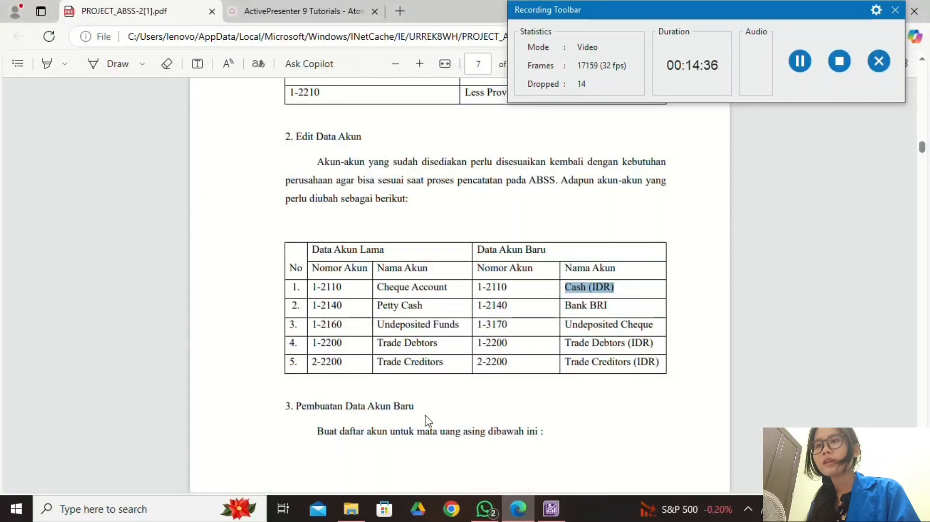
click(551, 509)
double_click(372, 273)
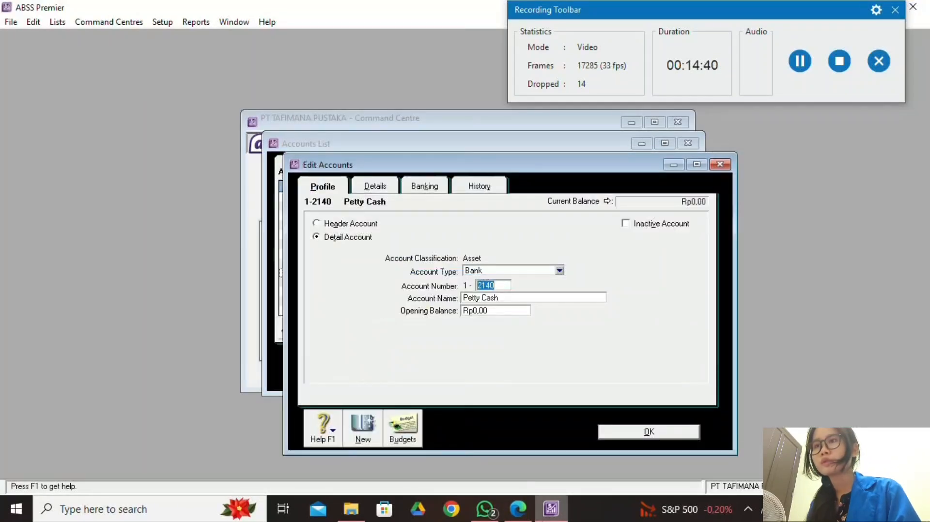
click(518, 509)
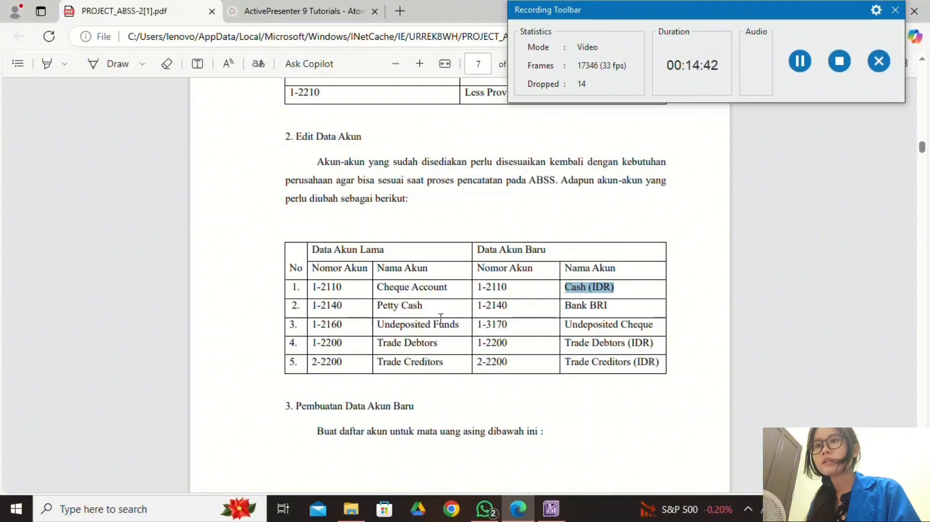
drag(563, 305, 608, 306)
key(ctrl+c)
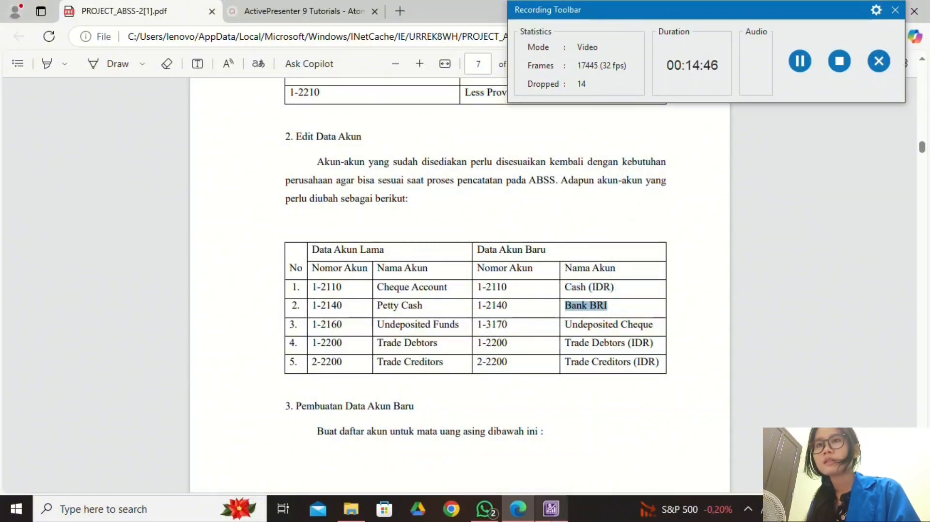
click(551, 509)
click(528, 301)
right_click(528, 301)
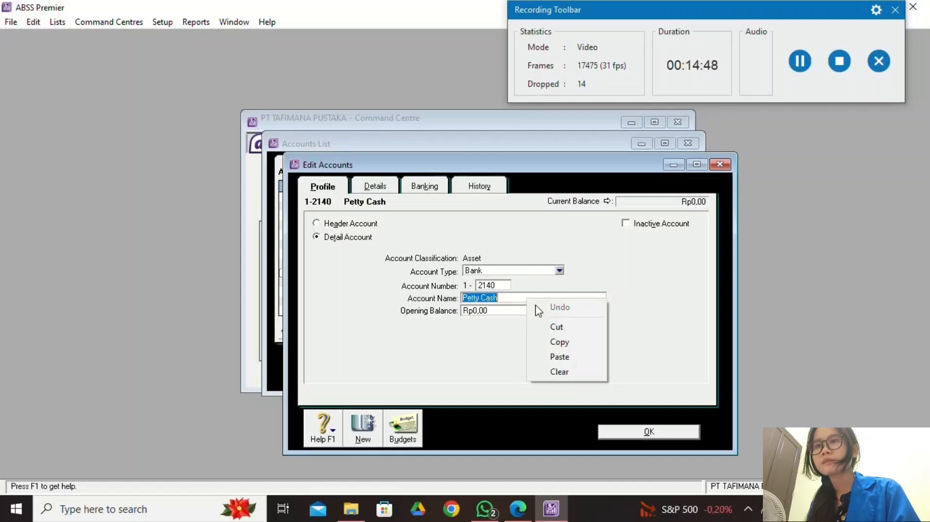
click(560, 356)
click(630, 437)
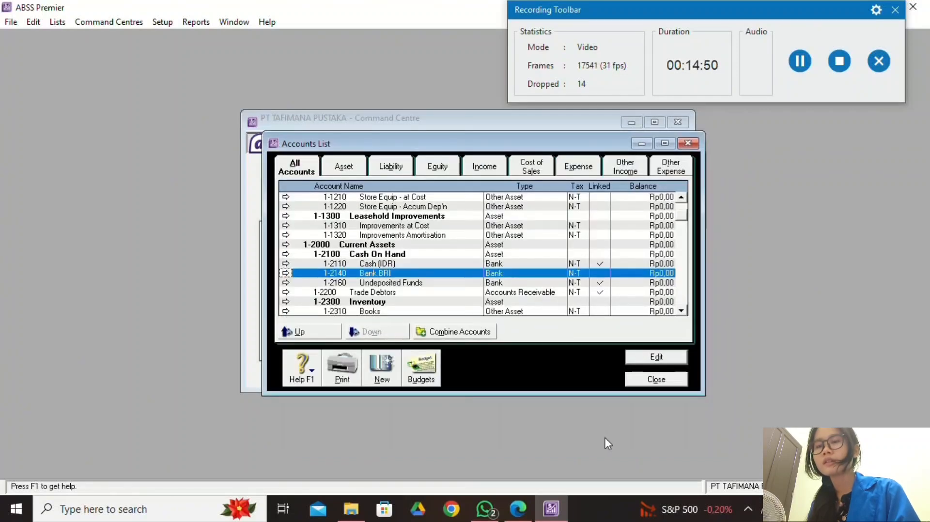
Renumber account 1-2160 Undeposited Funds to 1-3170.
click(517, 508)
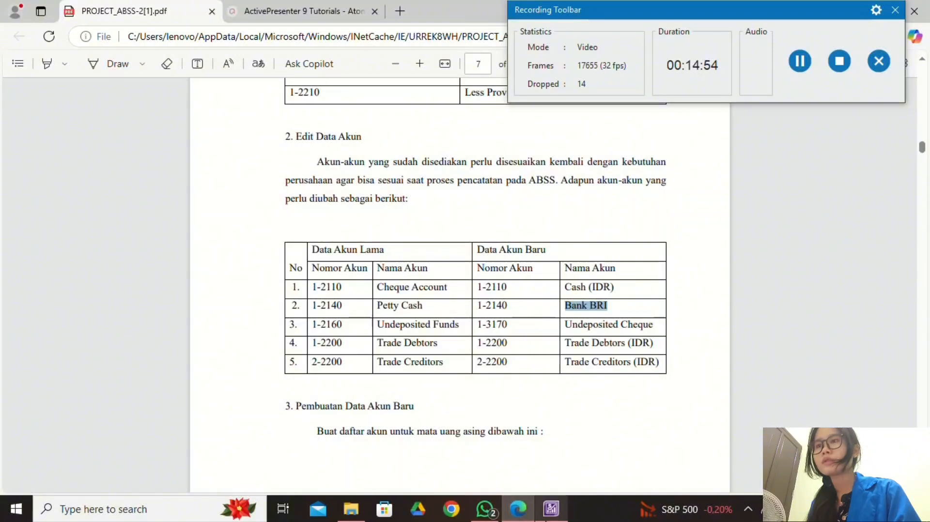
click(550, 508)
double_click(379, 286)
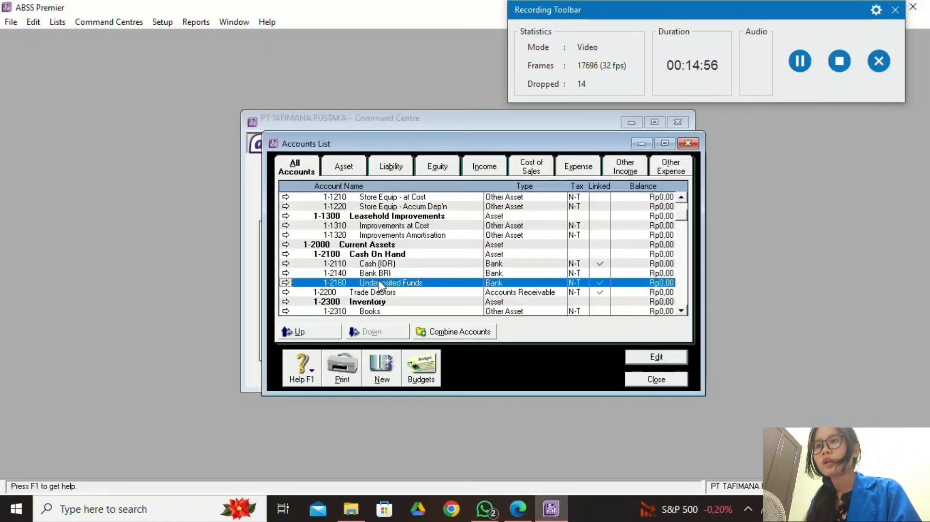
click(527, 515)
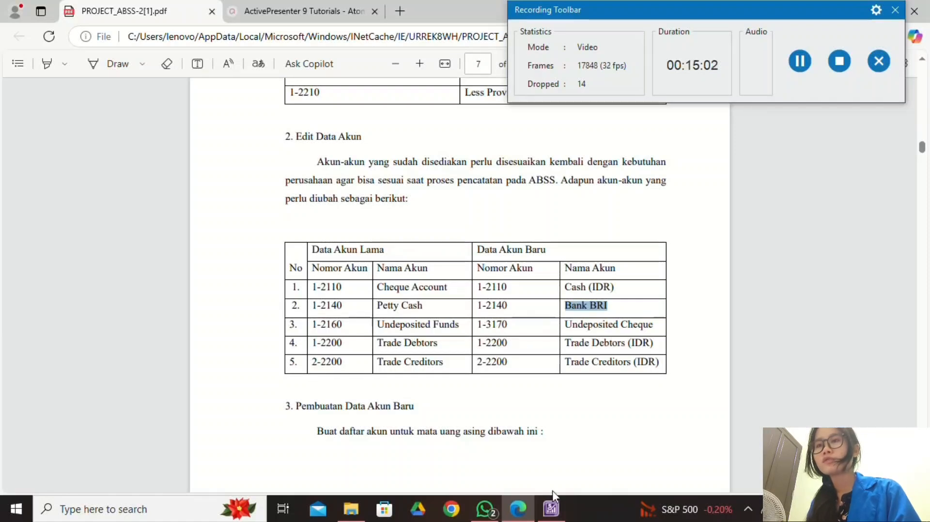
click(551, 508)
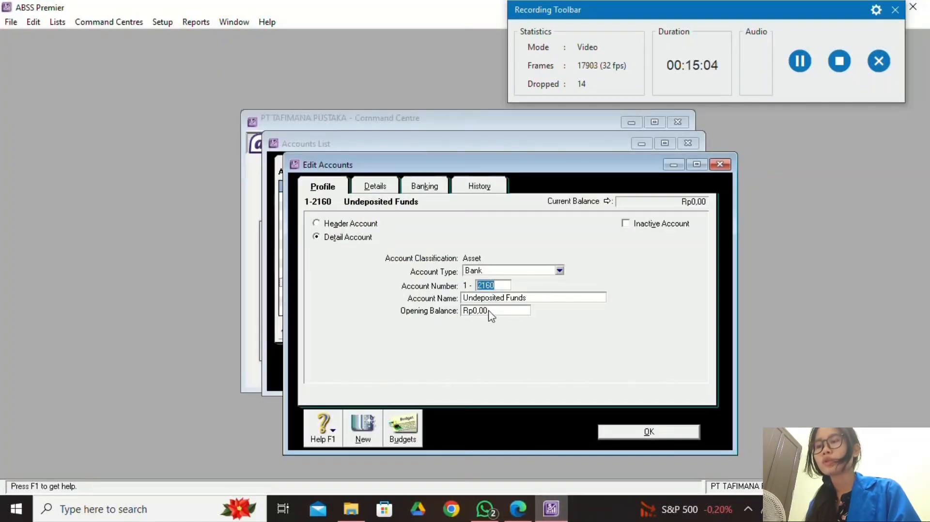
text(317)
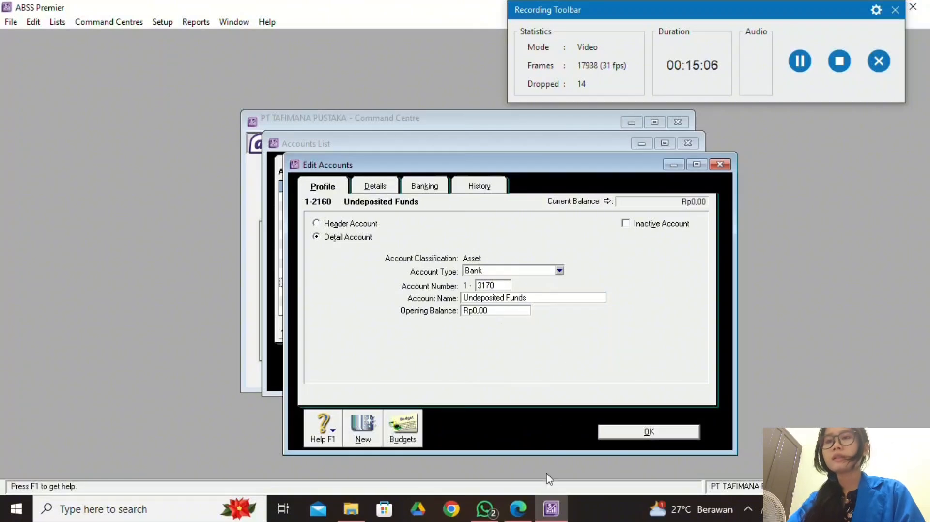
Rename account 1-3170 to Undeposited Cheque and save it.
click(517, 509)
drag(564, 328, 657, 329)
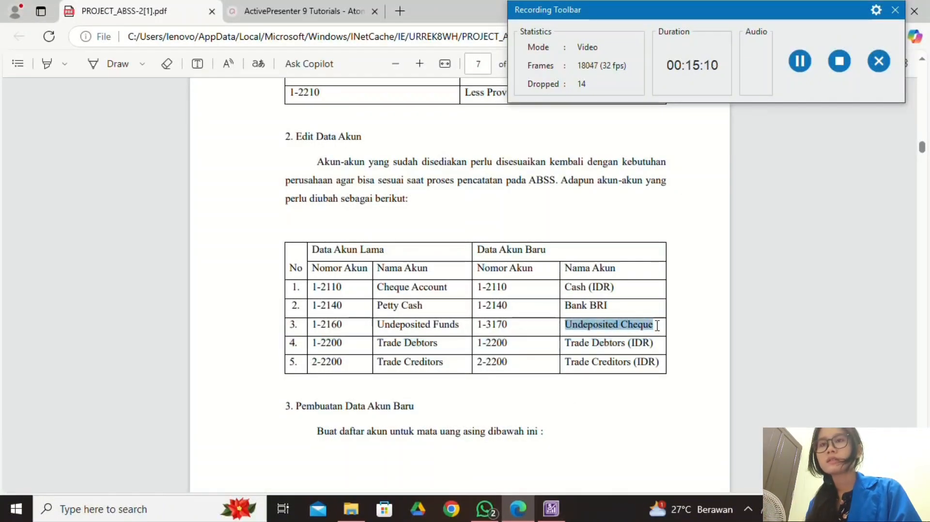
click(681, 188)
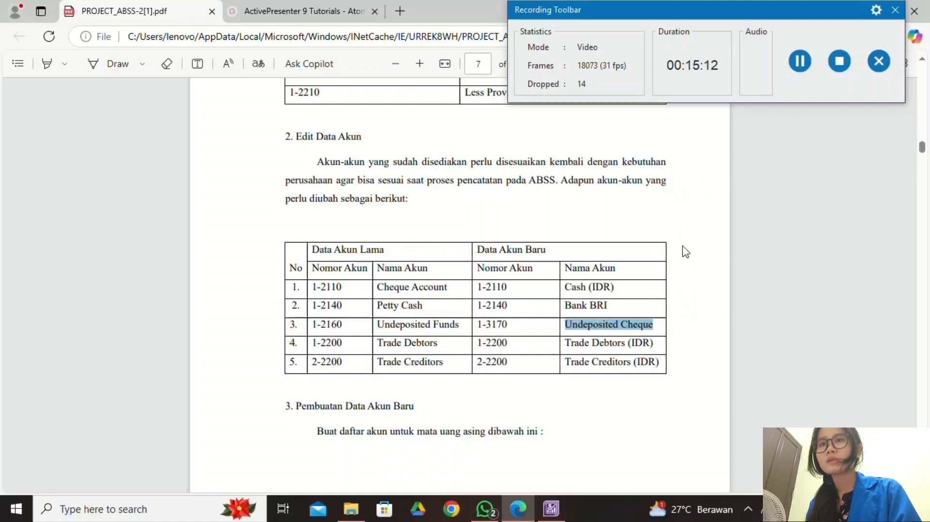
click(552, 508)
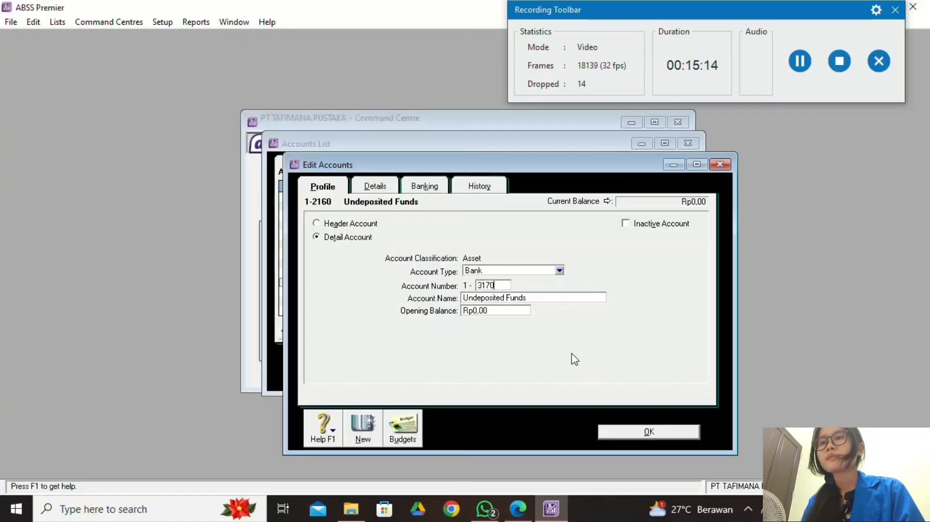
click(558, 299)
right_click(558, 298)
click(606, 357)
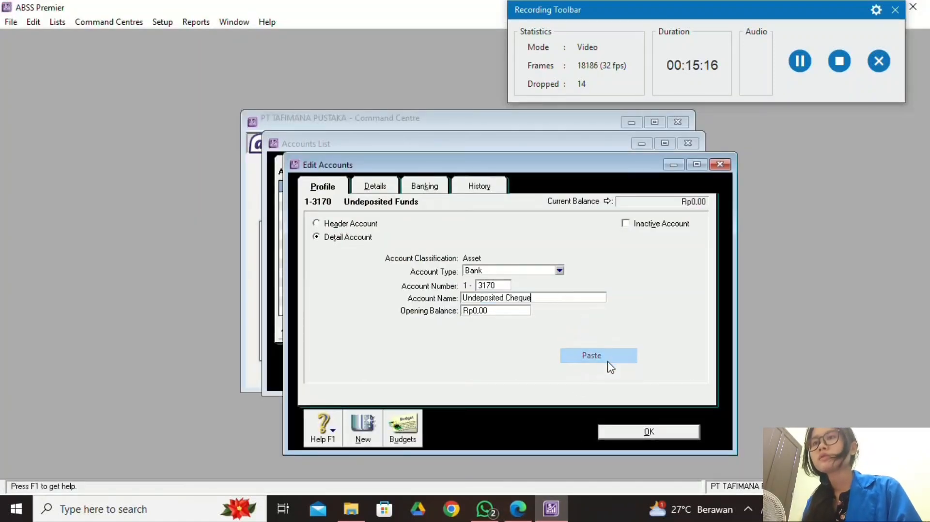
click(604, 436)
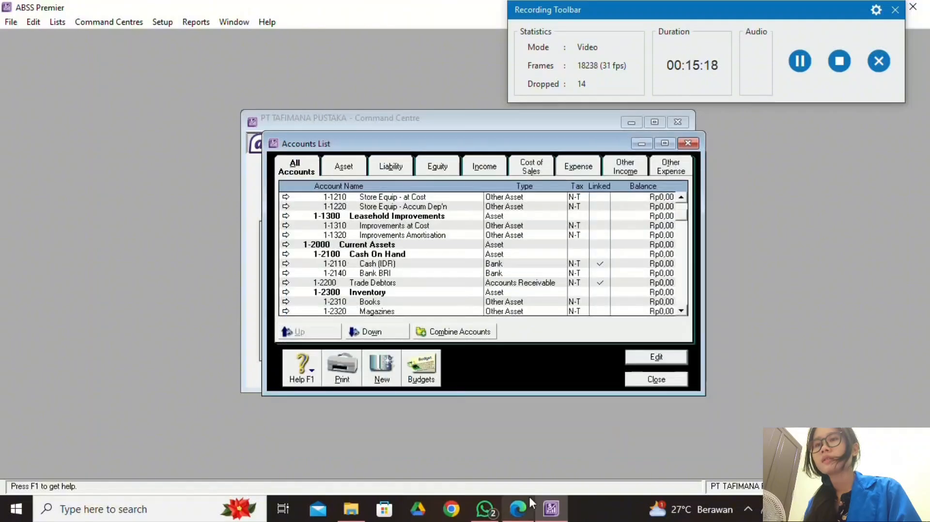
click(518, 508)
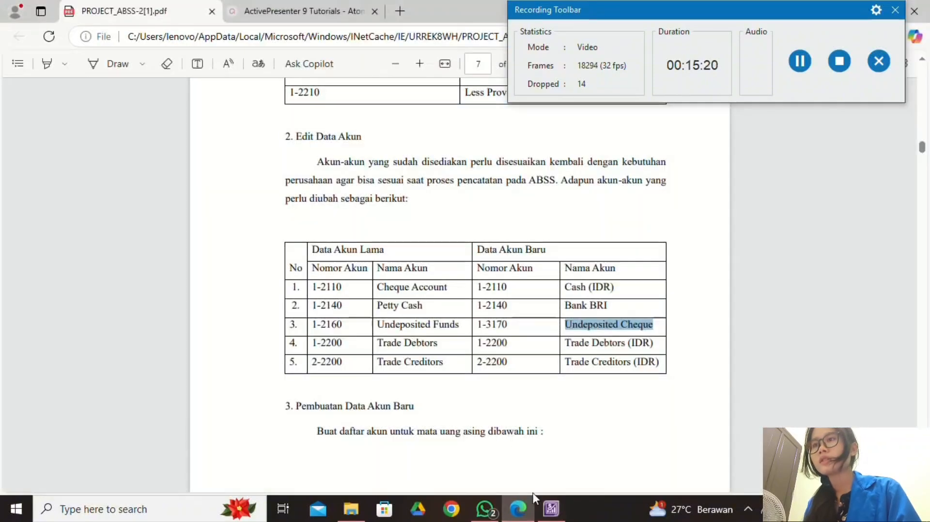
click(551, 508)
Rename account 1-2200 Trade Debtors to Trade Debtors (IDR), copying the name from the PDF.
double_click(358, 282)
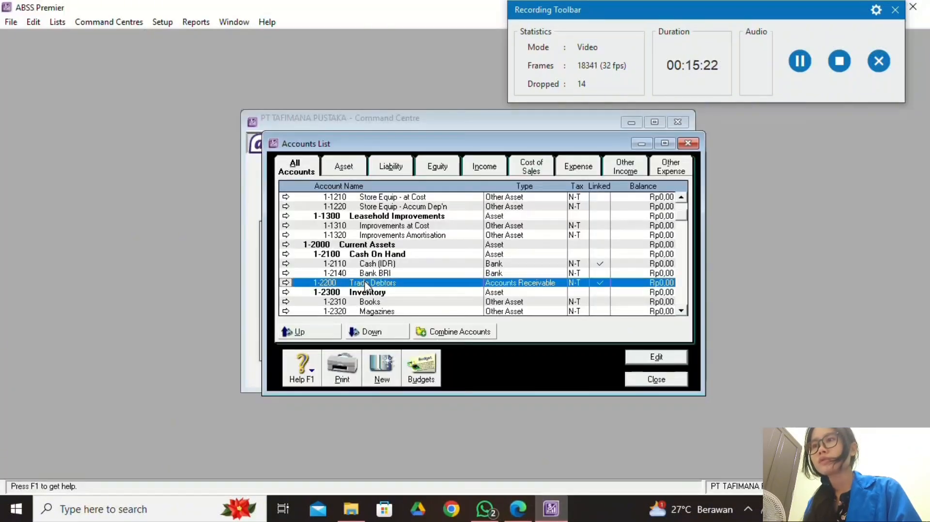
click(519, 511)
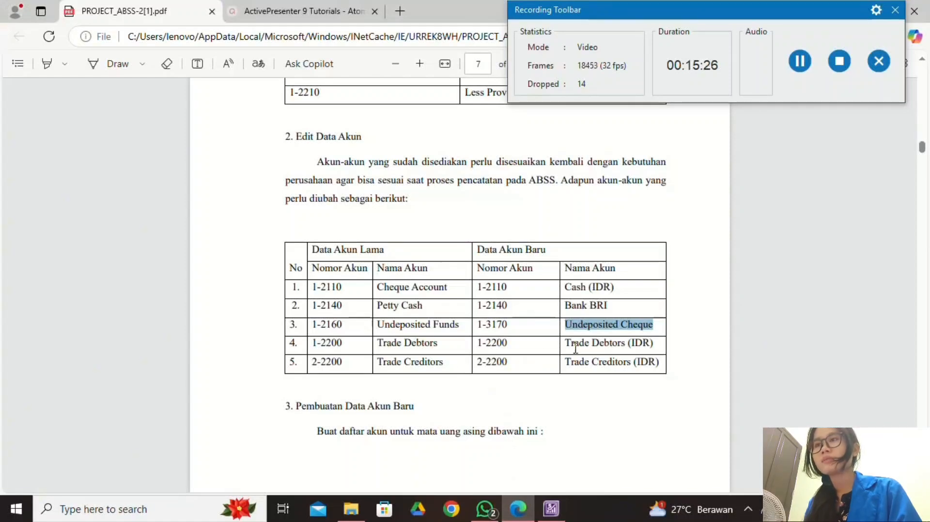
drag(566, 340, 653, 345)
click(679, 213)
click(551, 509)
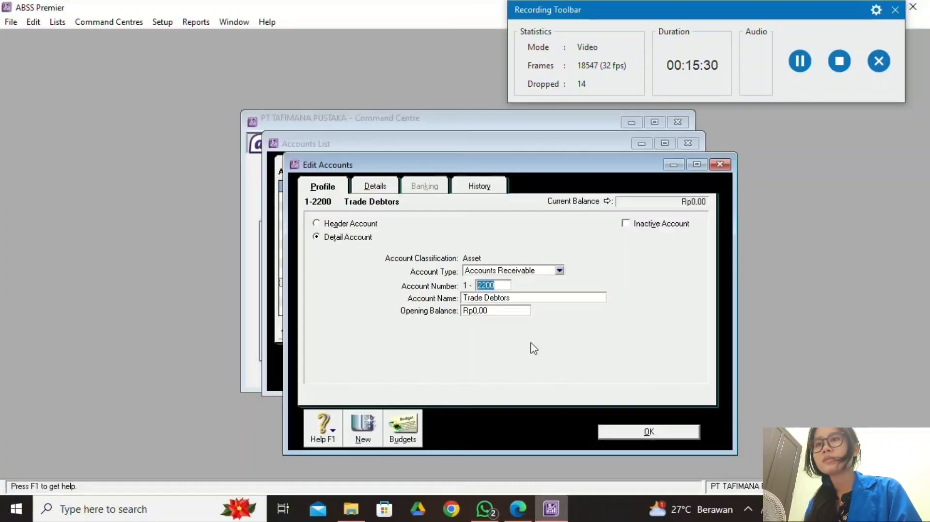
click(535, 300)
right_click(535, 300)
click(585, 356)
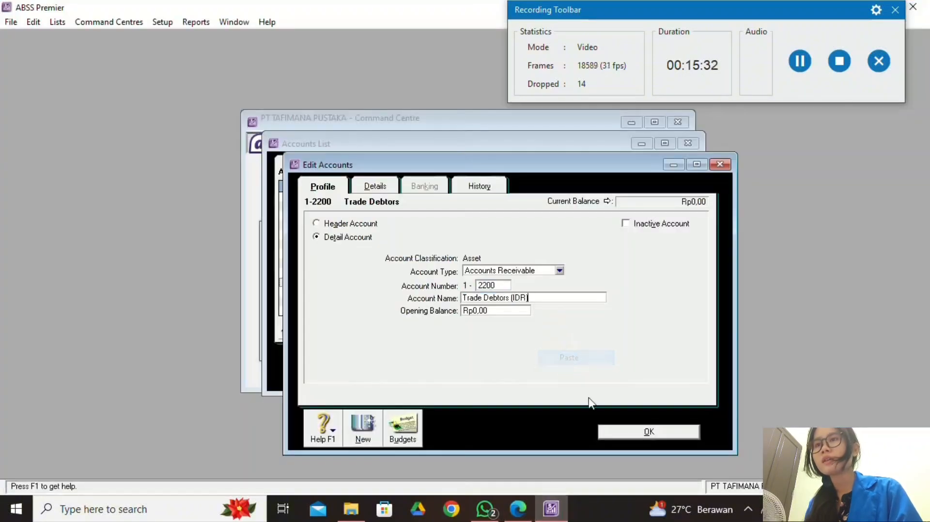
click(624, 430)
Rename account 2-2200 Trade Creditors to Trade Creditors (IDR).
click(518, 509)
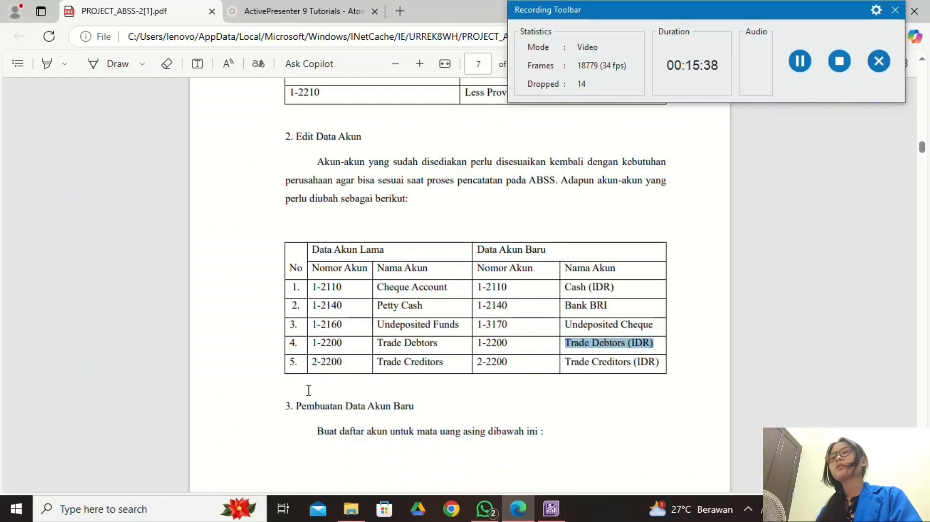
click(552, 507)
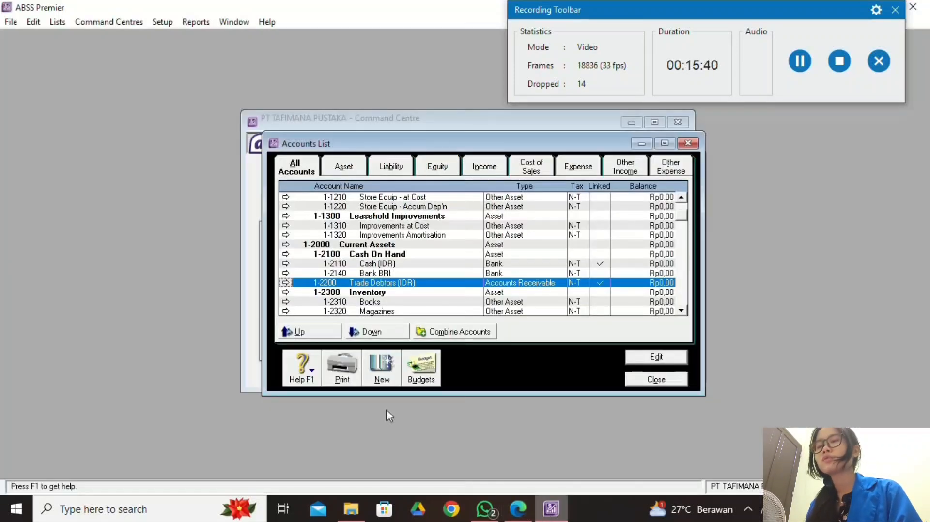
scroll(313, 271, down, 3)
scroll(324, 279, down, 2)
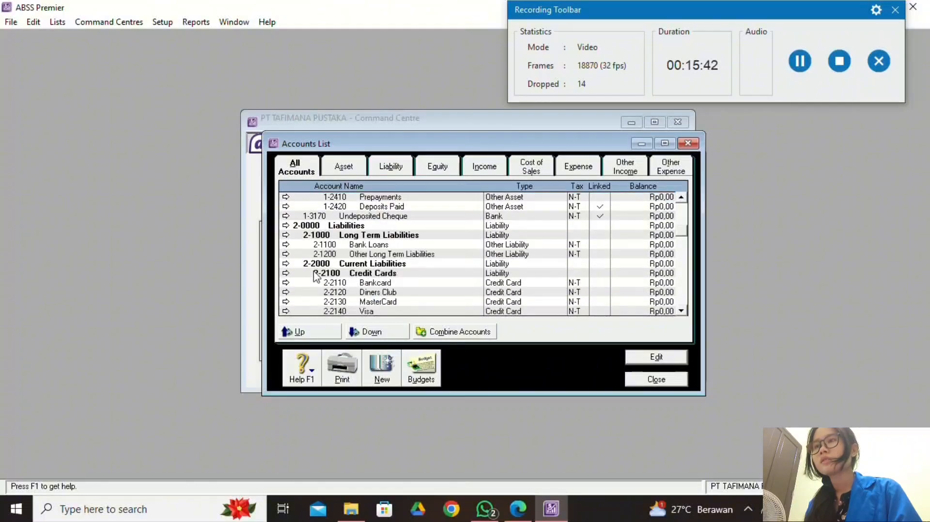
scroll(332, 269, down, 2)
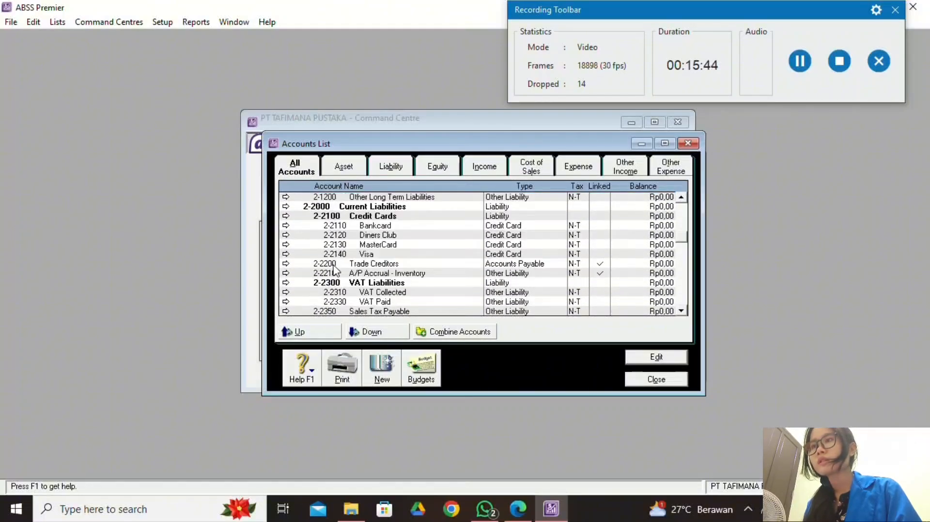
double_click(346, 266)
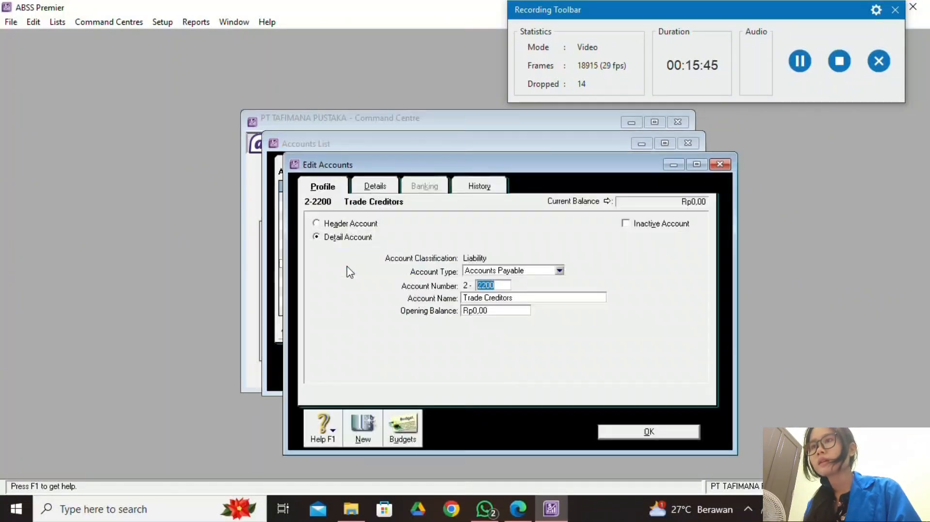
click(517, 509)
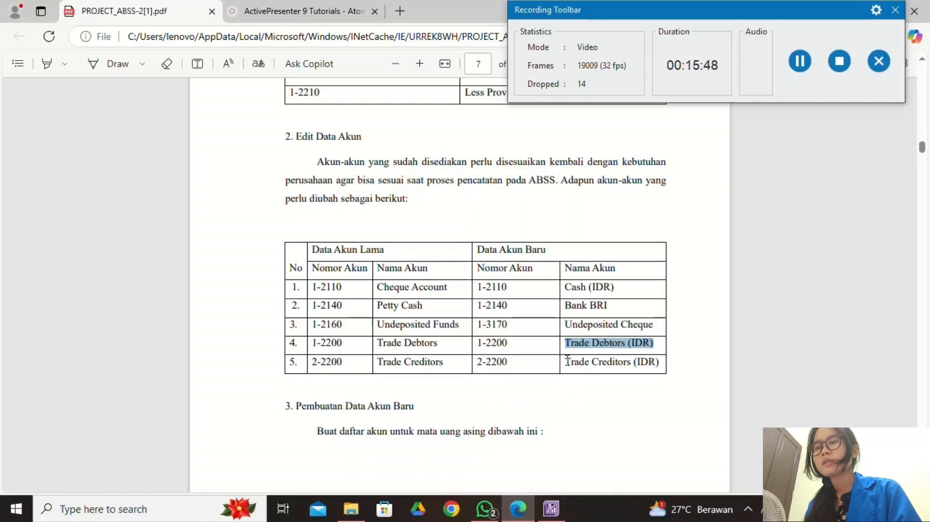
drag(567, 361, 659, 363)
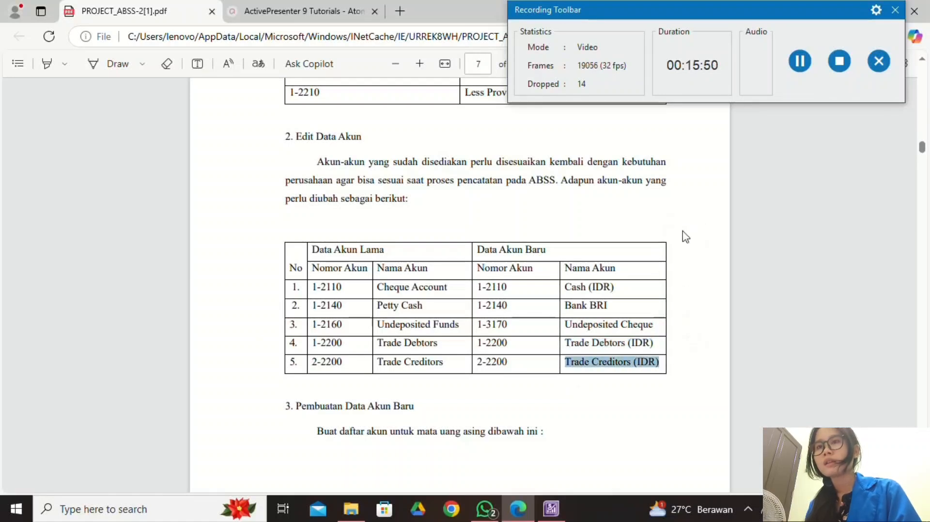
click(542, 510)
click(529, 298)
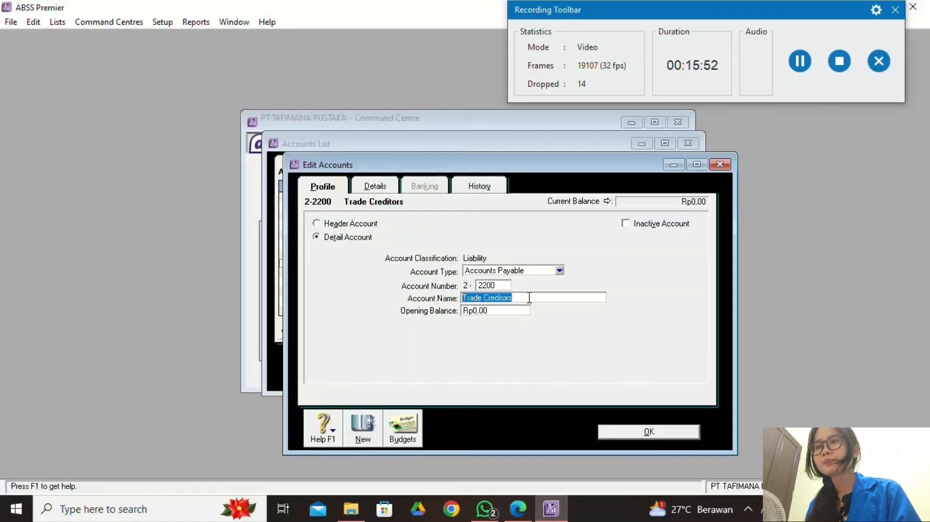
right_click(529, 298)
click(561, 357)
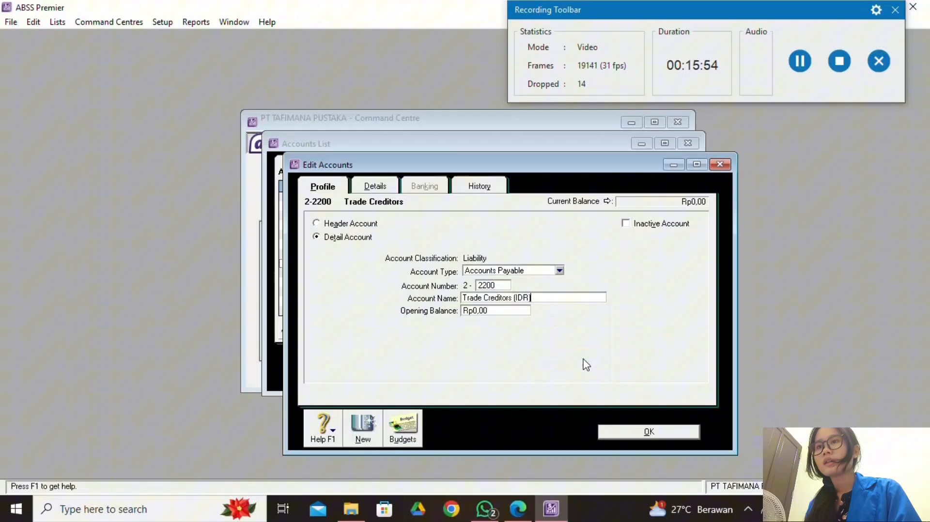
click(648, 432)
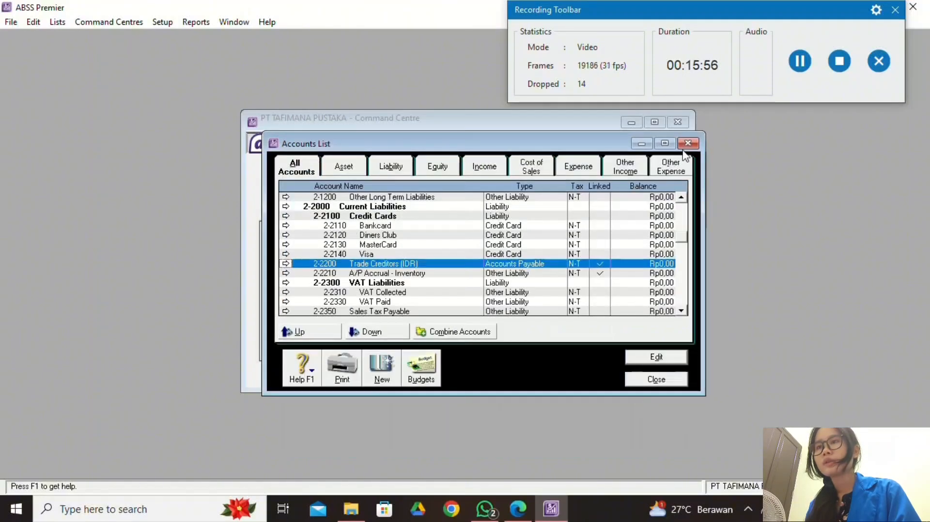
Read Tabel V.3 Daftar Akun Baru on PDF page 8, dismiss the chat toast, then return to ABSS.
key(alt+Tab)
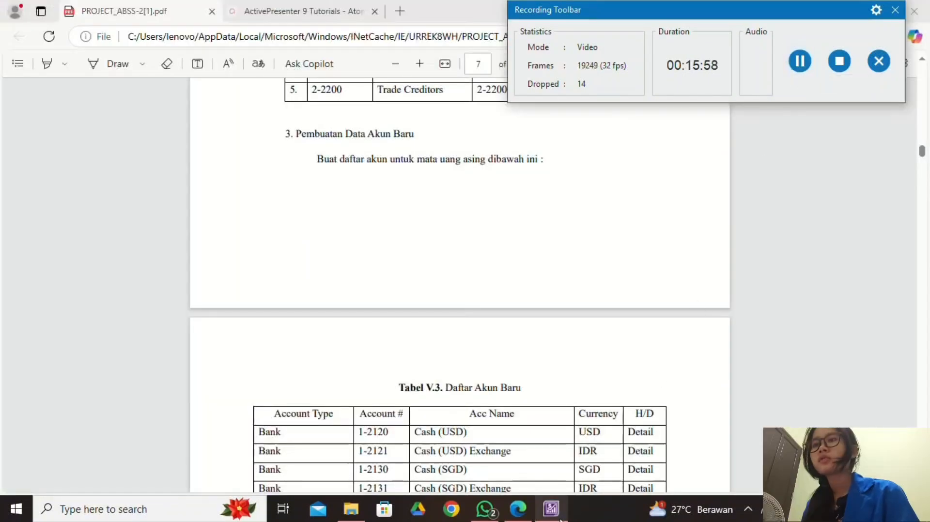
click(552, 510)
click(518, 509)
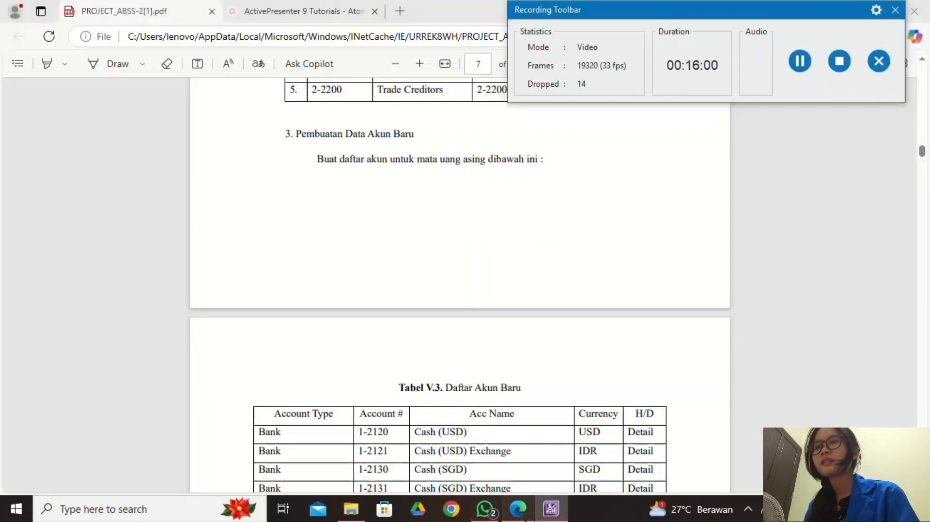
scroll(445, 370, up, 4)
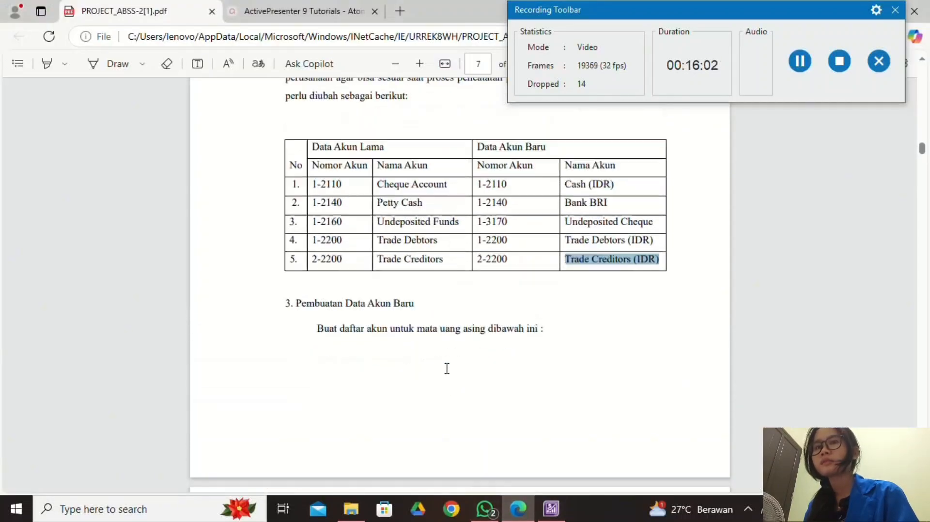
scroll(447, 368, down, 1)
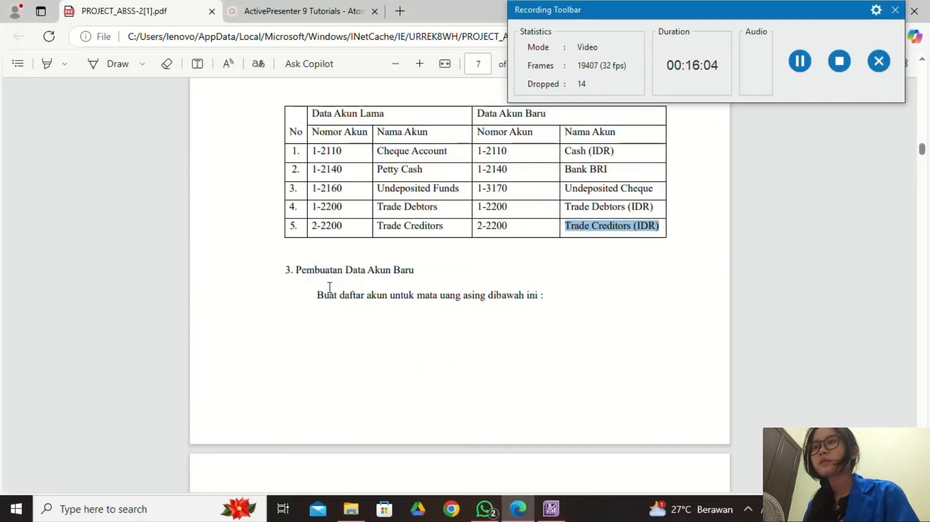
scroll(485, 390, down, 8)
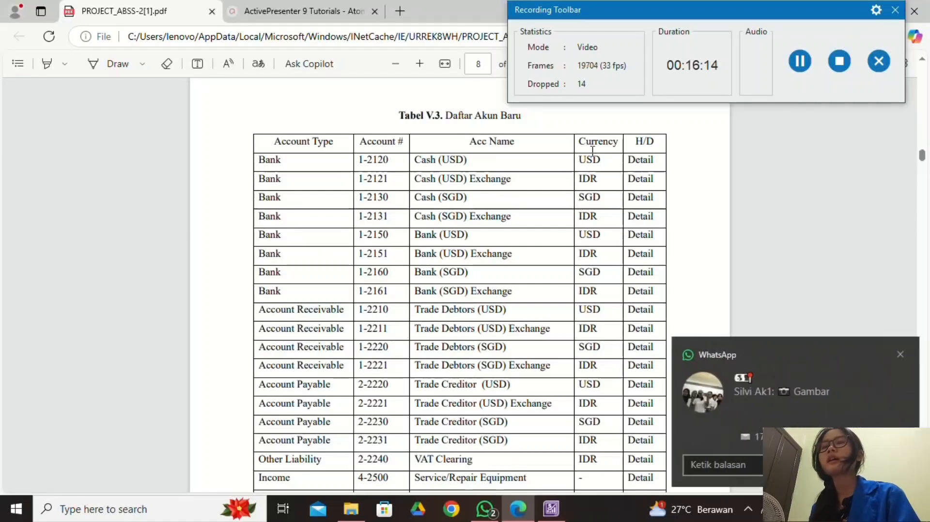
click(897, 356)
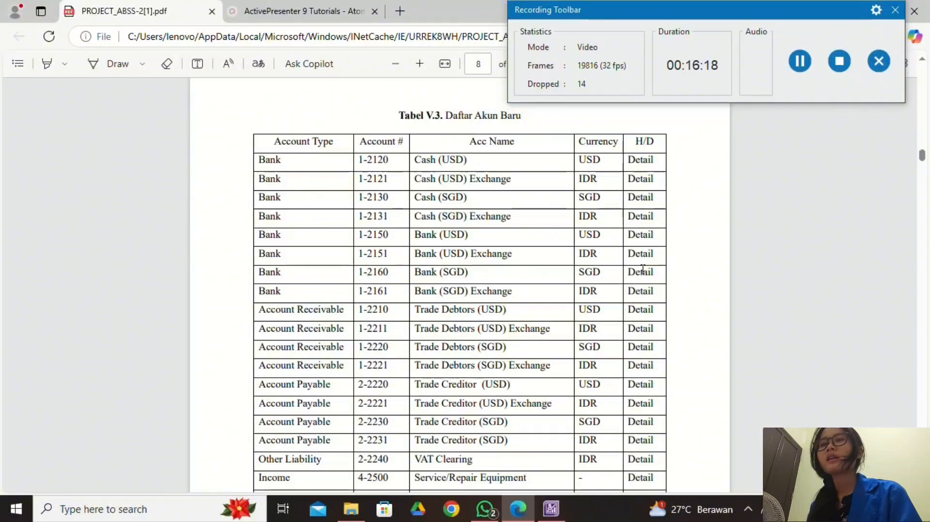
scroll(638, 276, down, 5)
scroll(646, 276, up, 6)
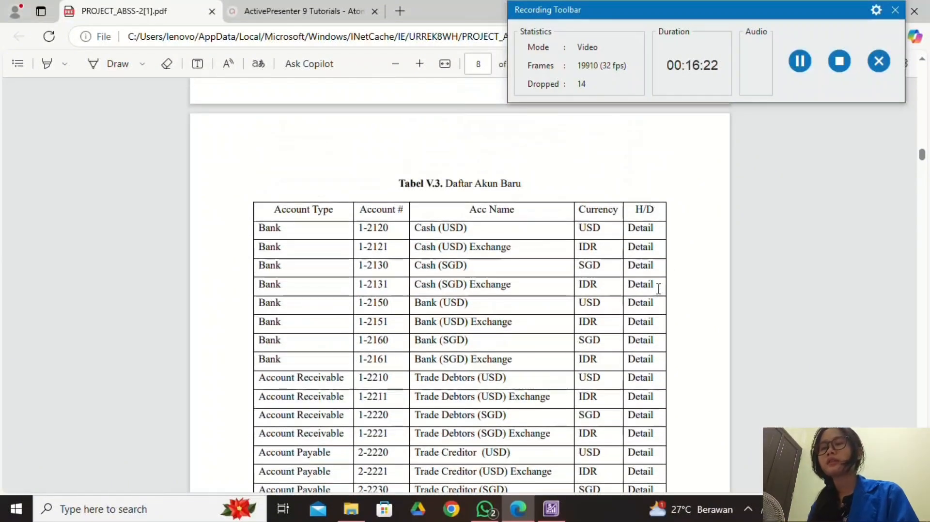
scroll(659, 289, down, 6)
scroll(658, 289, up, 5)
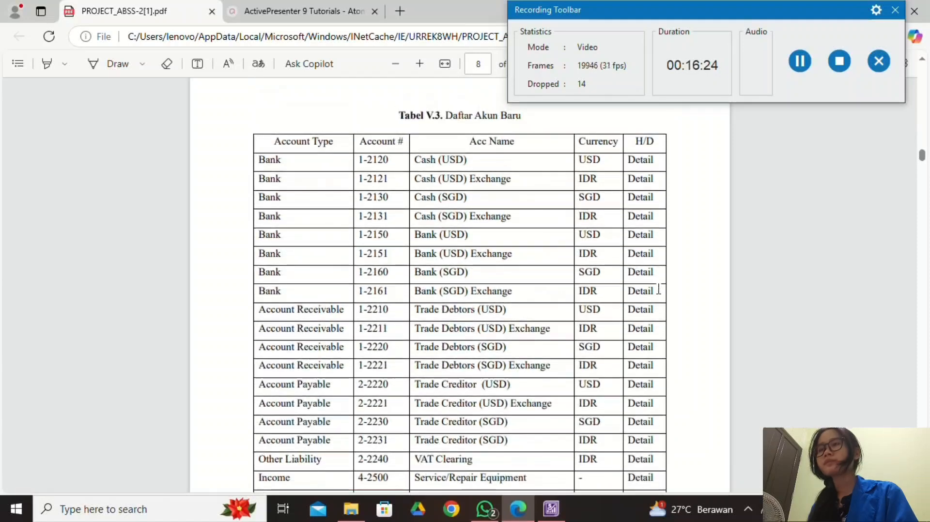
scroll(658, 289, up, 1)
click(551, 506)
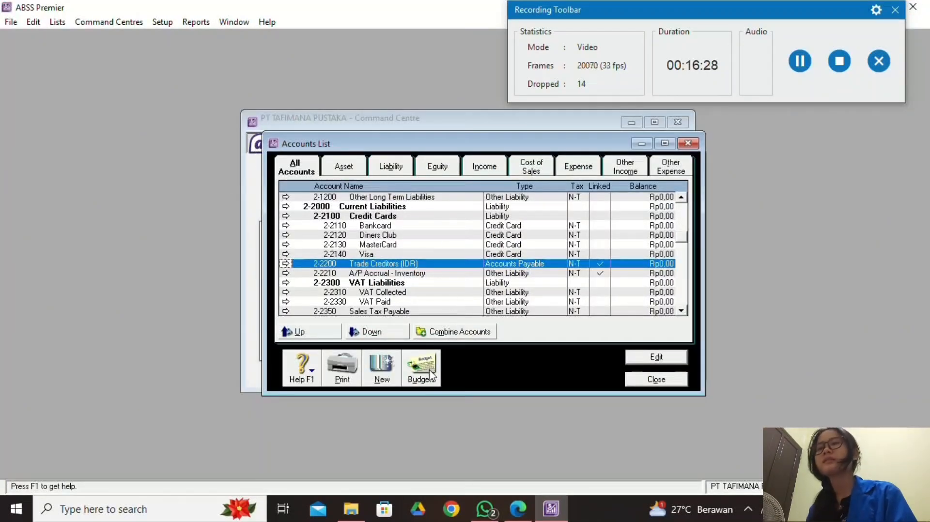
Start a new Bank-type account numbered 1-2120.
click(380, 371)
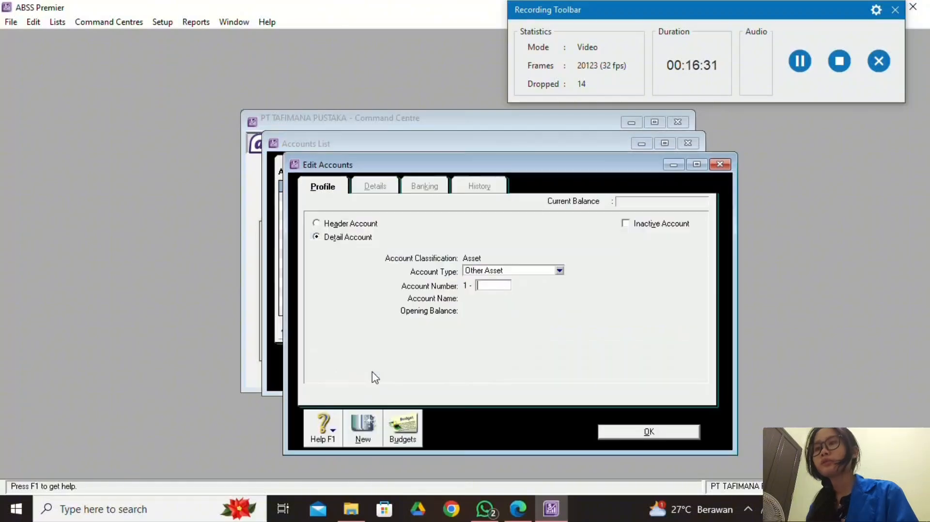
click(517, 509)
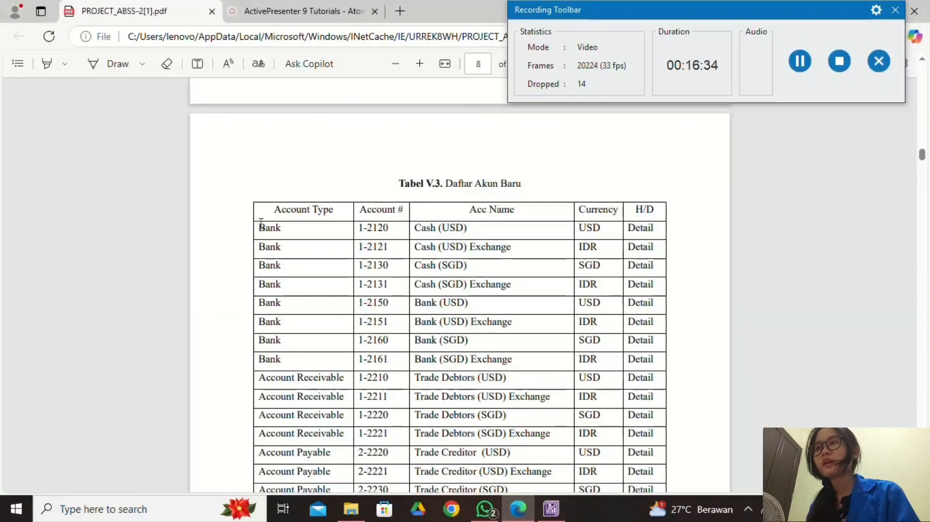
click(551, 508)
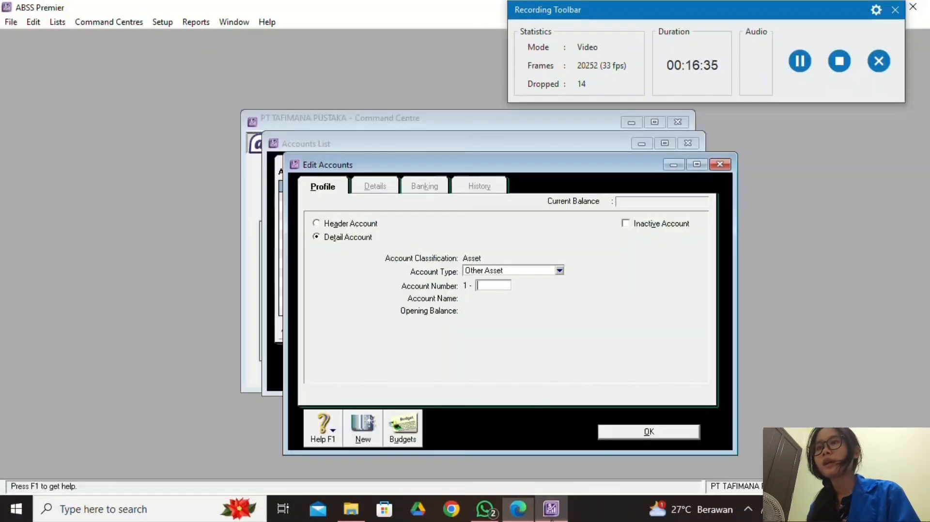
click(559, 271)
click(552, 281)
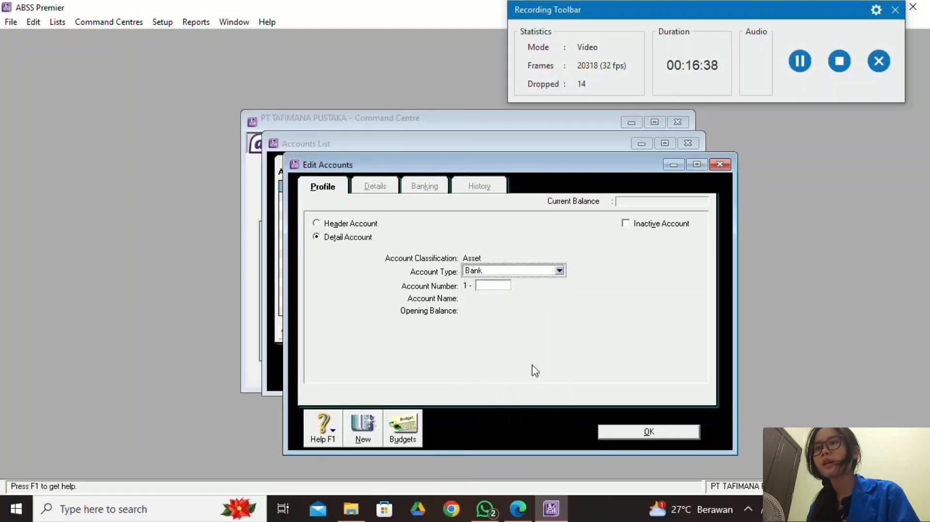
click(545, 515)
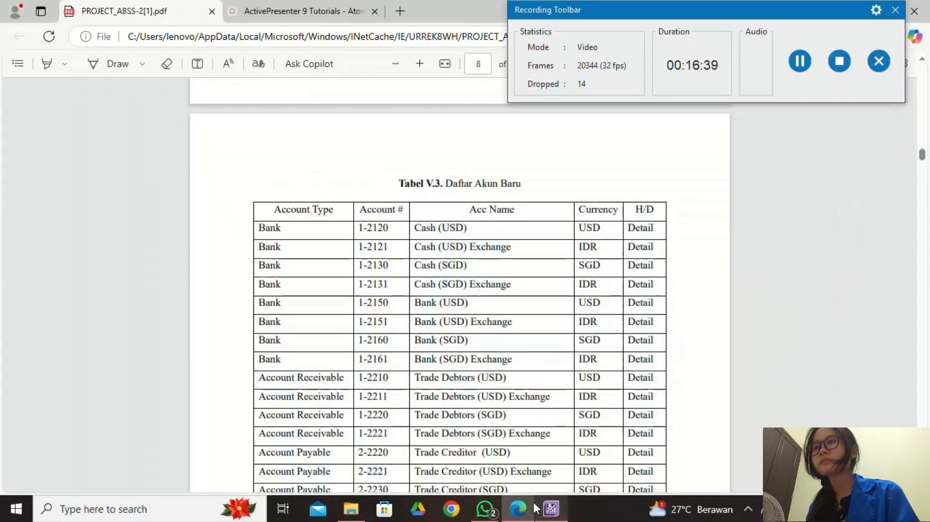
click(556, 517)
click(484, 286)
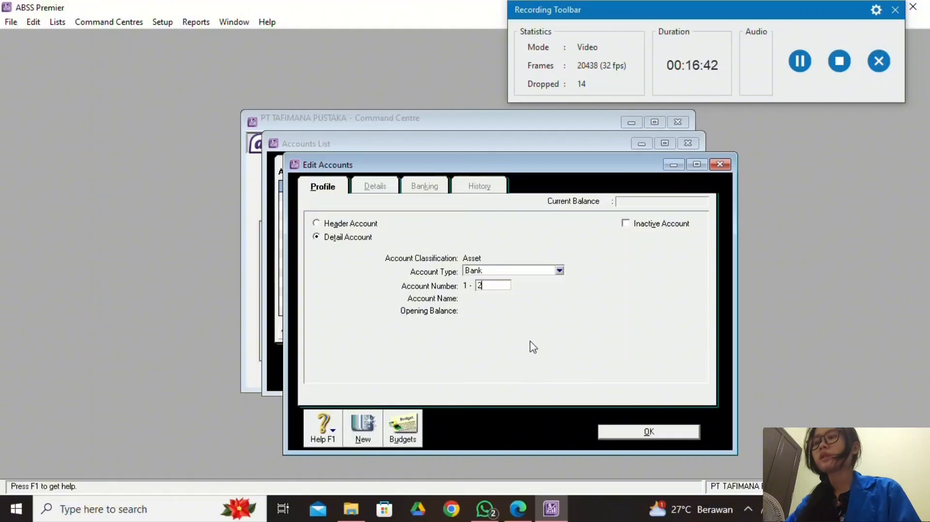
text(2120)
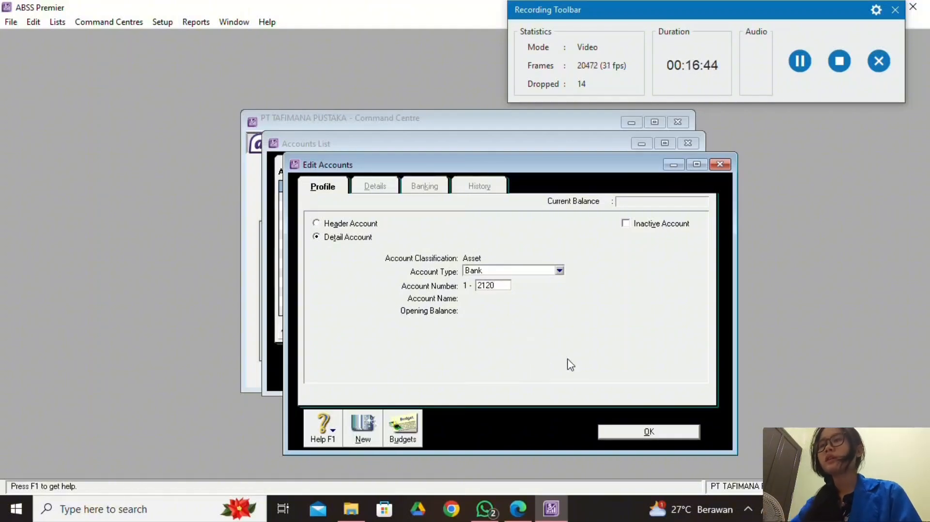
key(Tab)
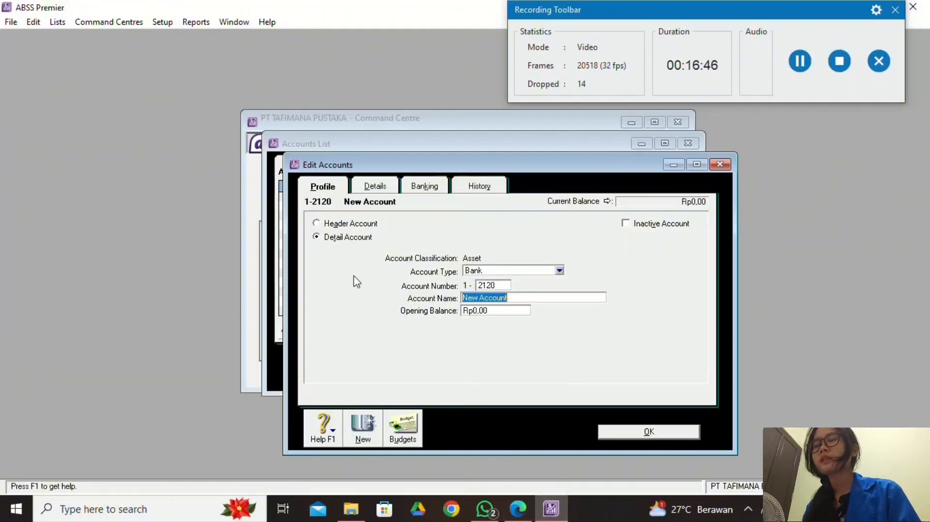
Name the account Cash (USD) from the PDF table and show its Details.
click(518, 508)
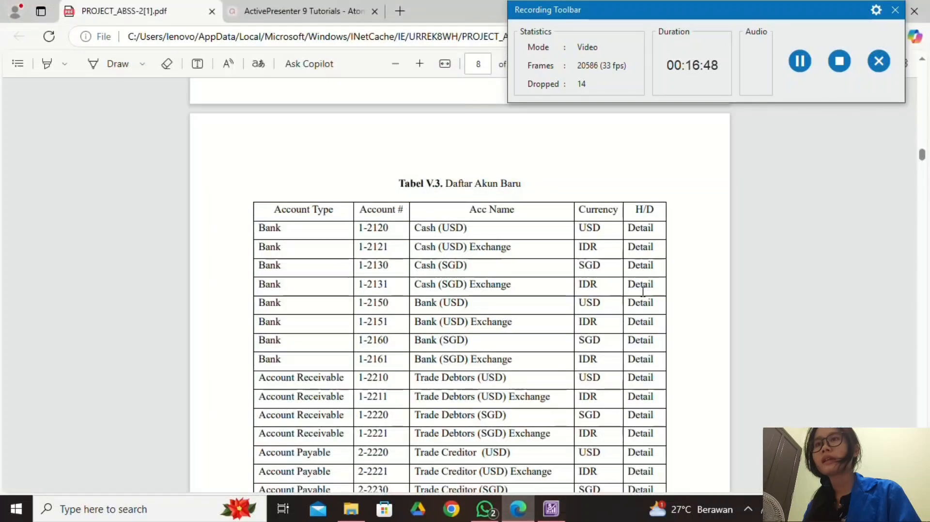
click(551, 508)
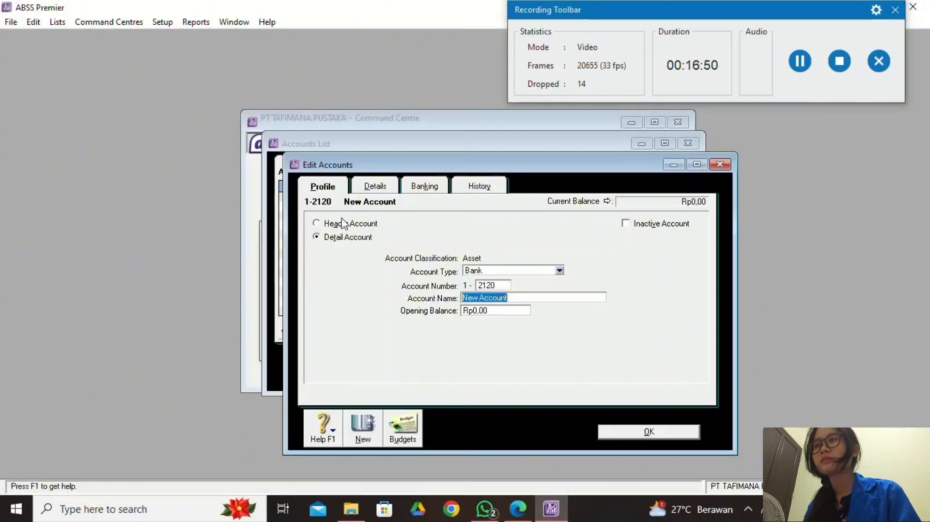
click(518, 509)
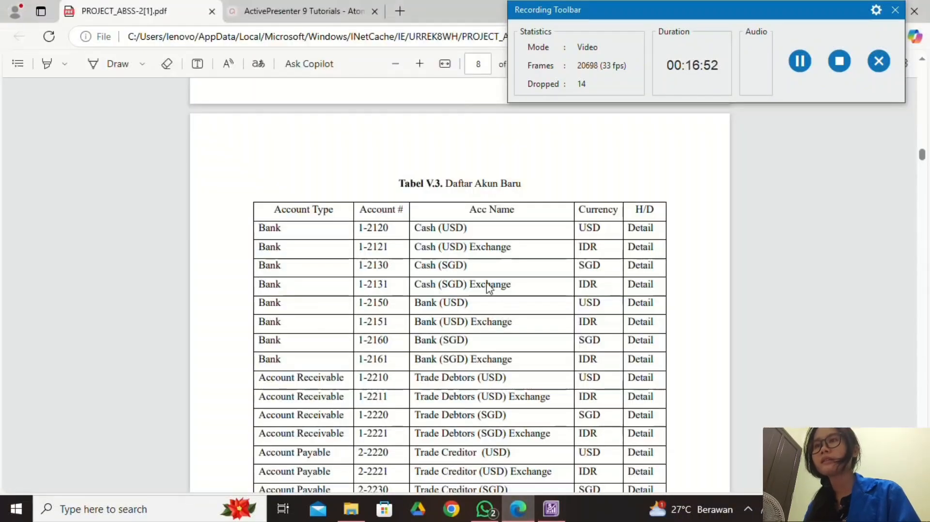
drag(415, 229, 467, 228)
key(ctrl+c)
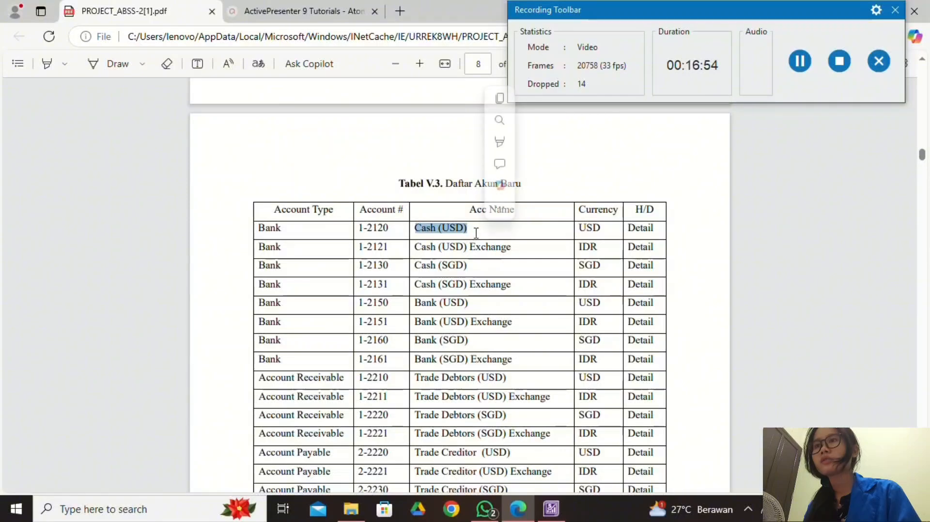
click(551, 508)
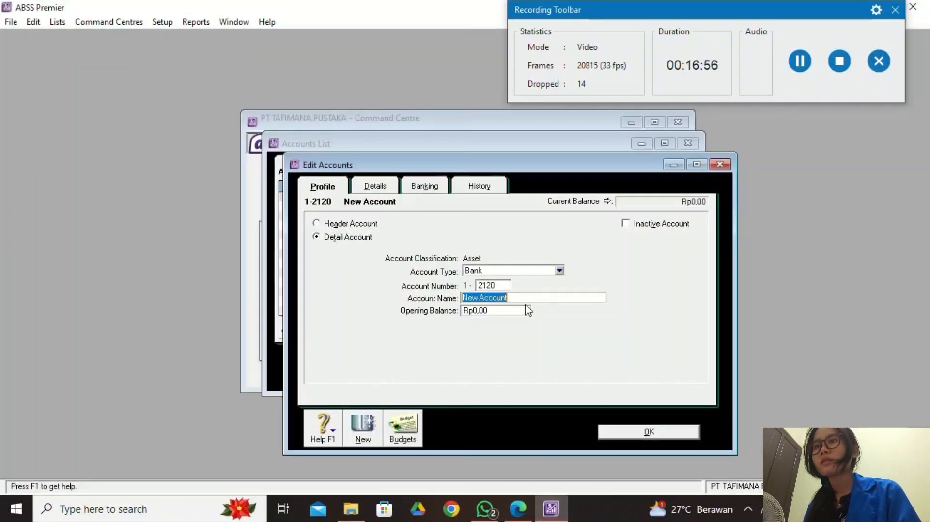
right_click(522, 300)
click(555, 358)
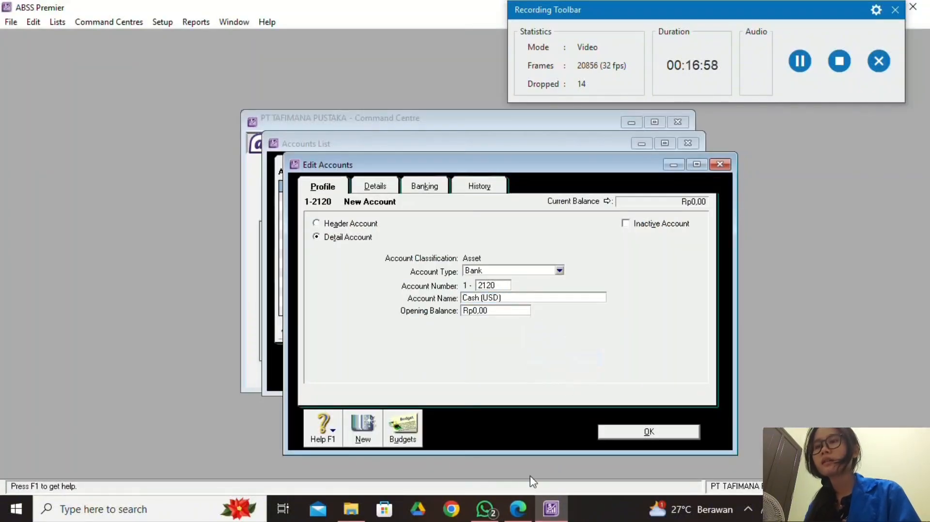
click(518, 508)
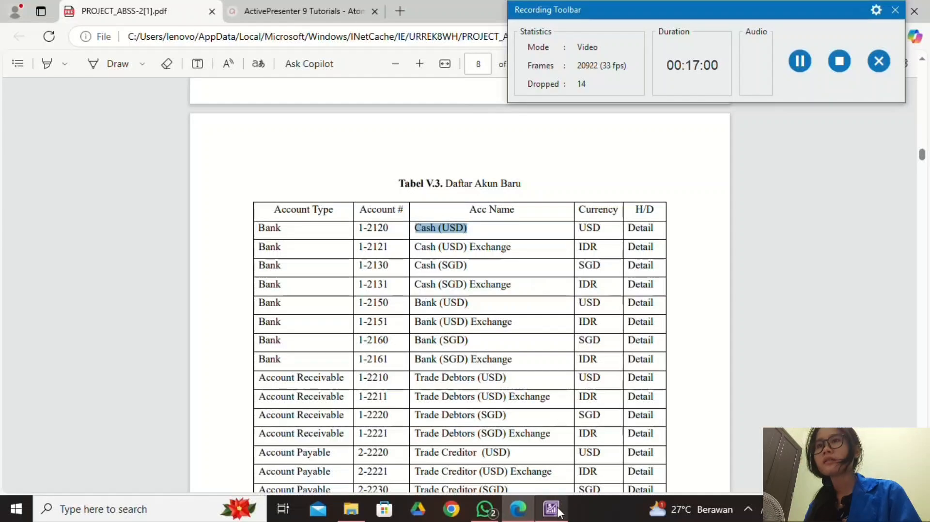
mouse_move(555, 511)
click(525, 450)
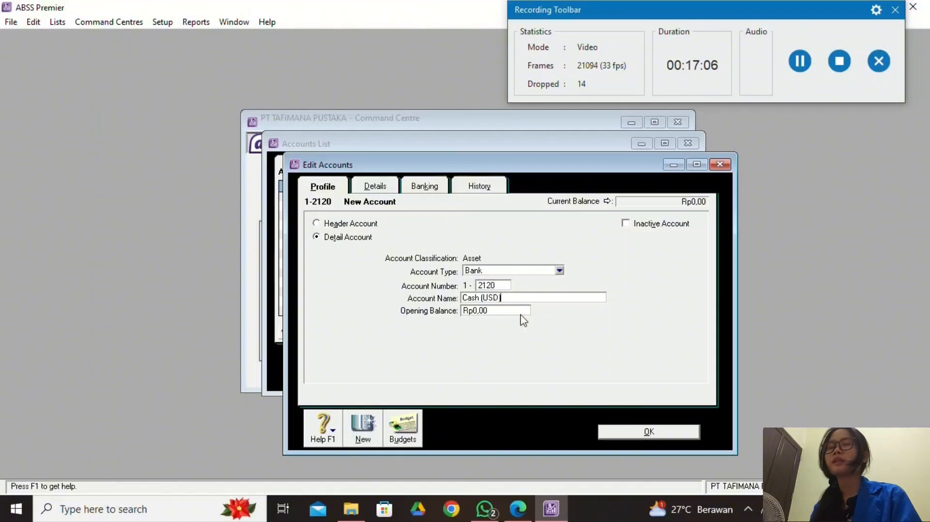
click(393, 190)
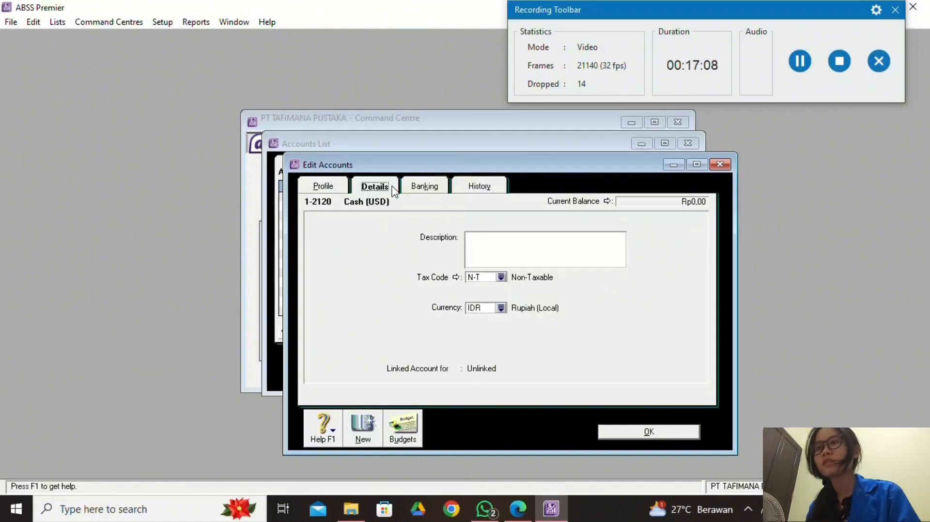
Set Cash (USD) to United States Dollars, accept the auto-created 1-2121 exchange account, and save.
click(501, 309)
click(517, 509)
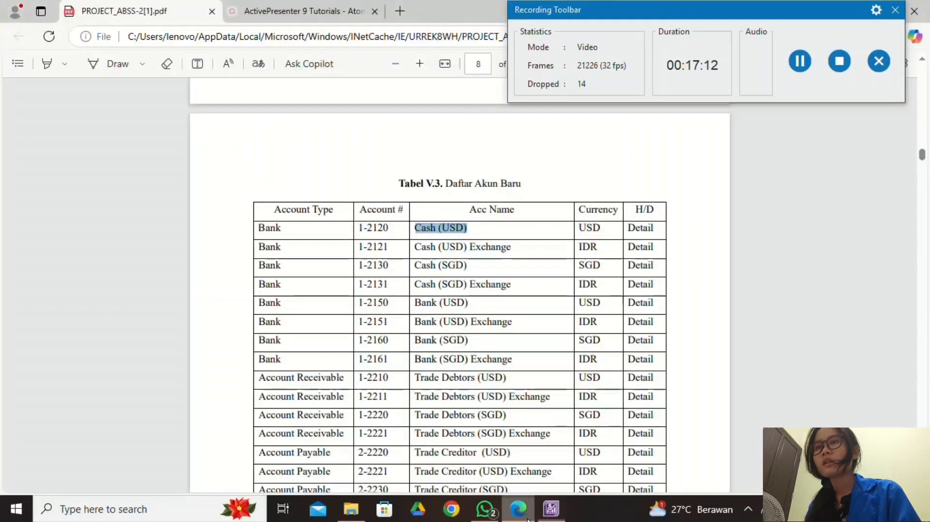
click(550, 509)
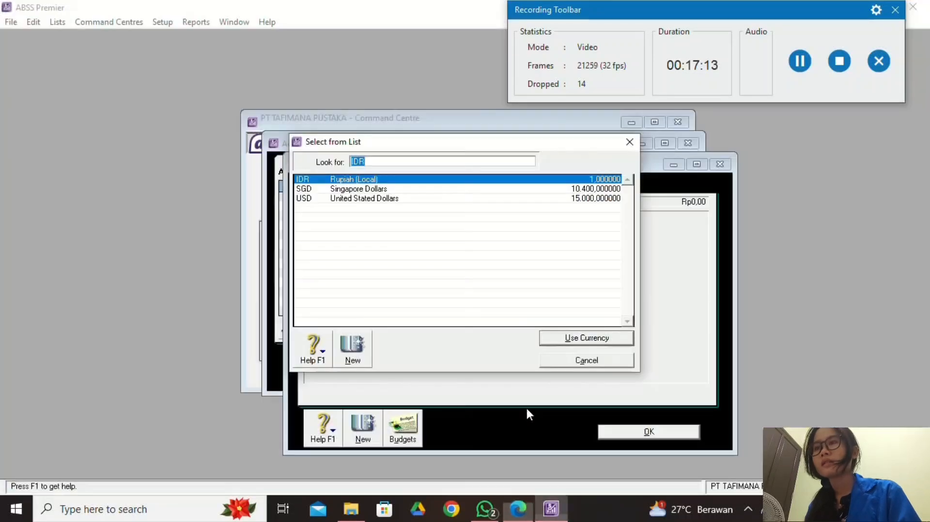
click(406, 199)
click(602, 339)
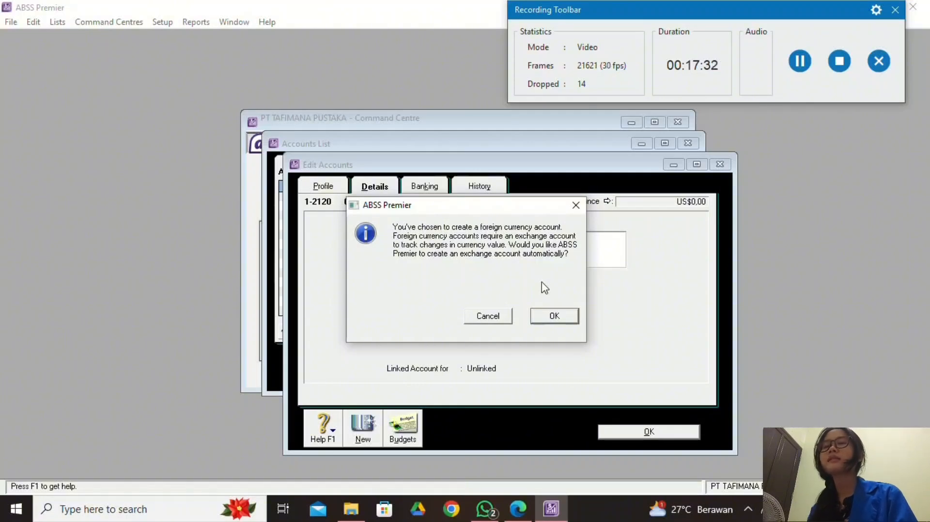
click(553, 318)
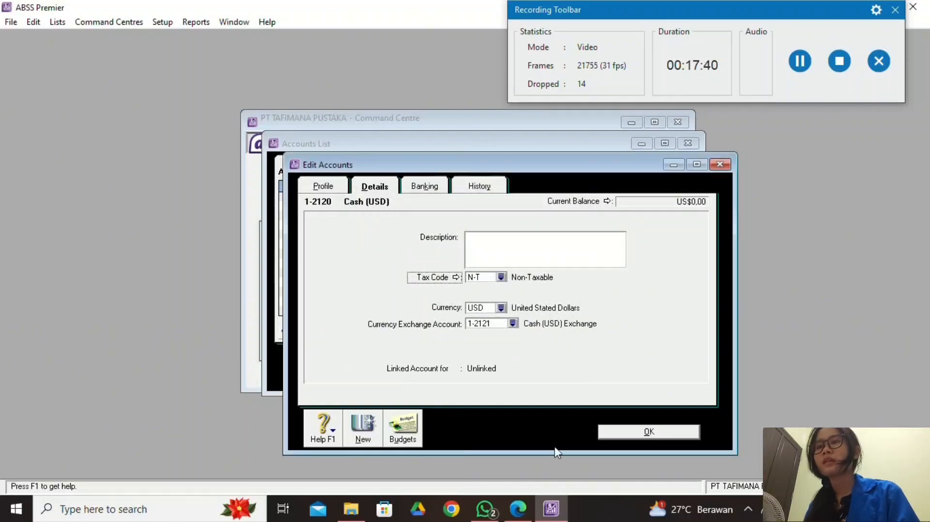
click(518, 508)
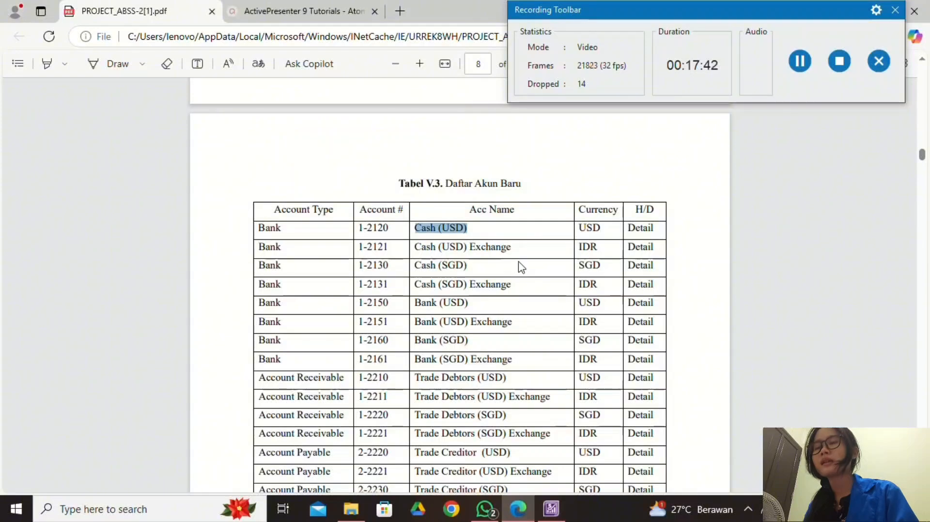
click(550, 511)
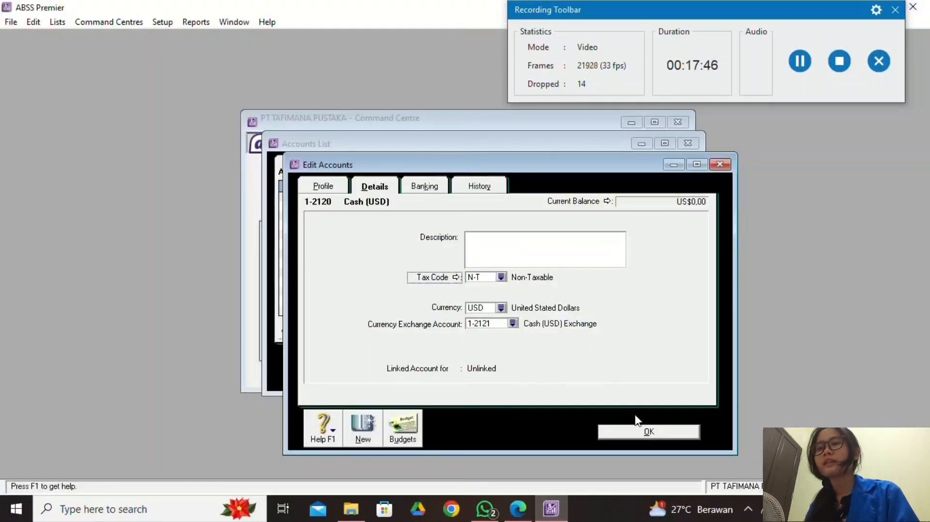
click(644, 432)
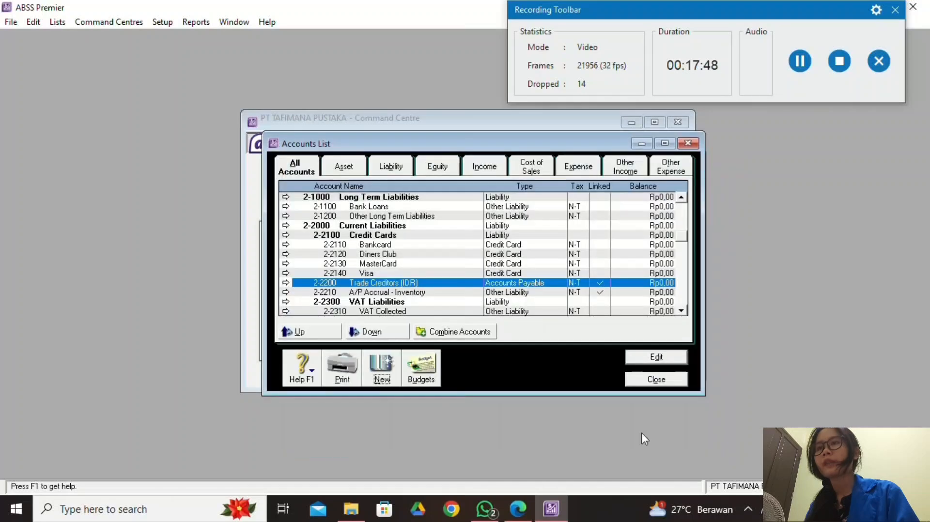
Bring the ABSS Accounts List back and scroll to the Cash On Hand accounts.
click(518, 509)
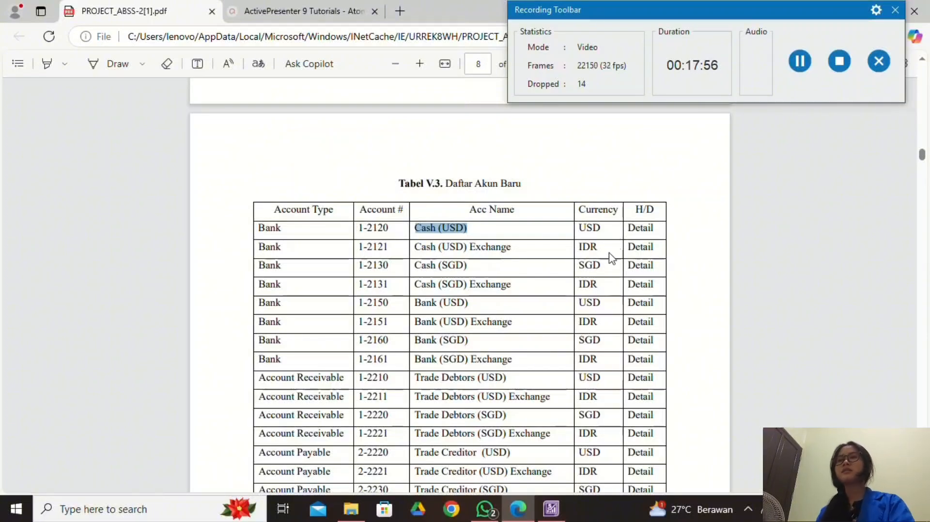
click(562, 510)
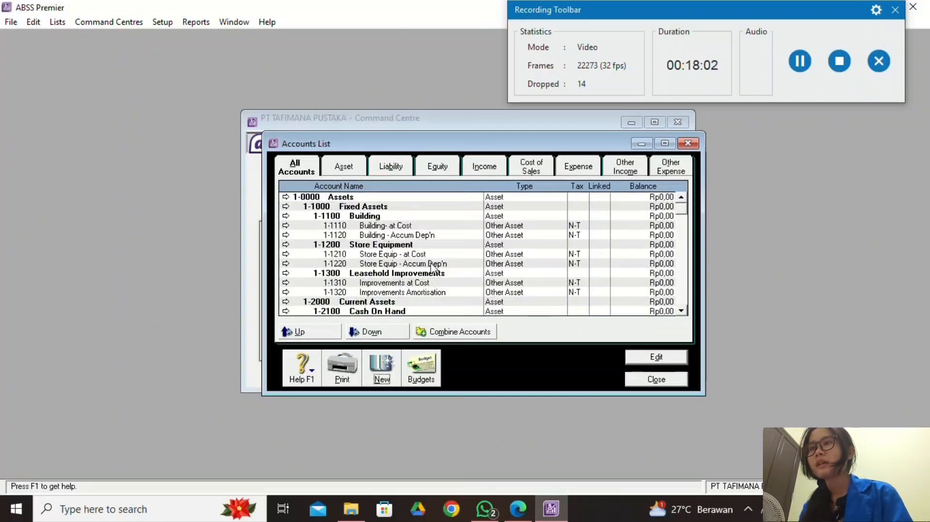
click(521, 507)
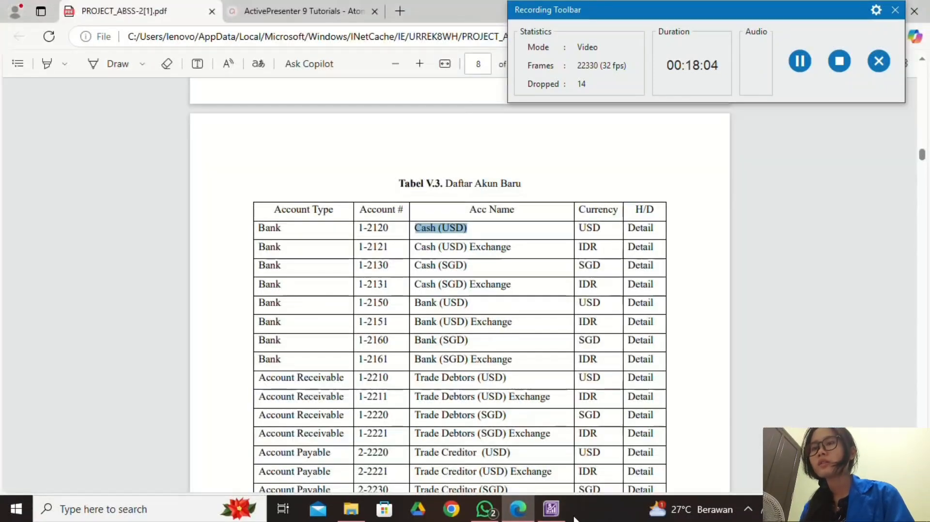
click(551, 508)
scroll(381, 273, down, 2)
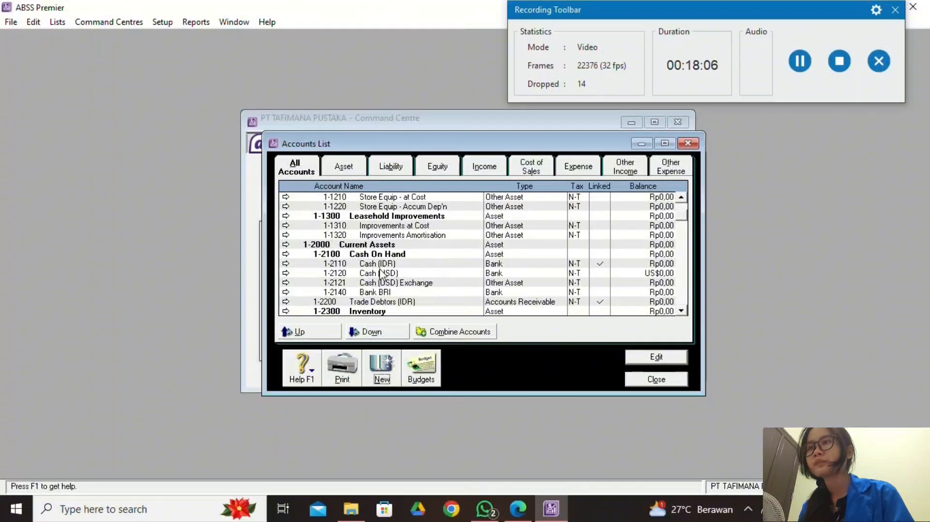
Change account 1-2121 Cash (USD) Exchange to Bank type, confirming IDR currency, and save.
double_click(369, 288)
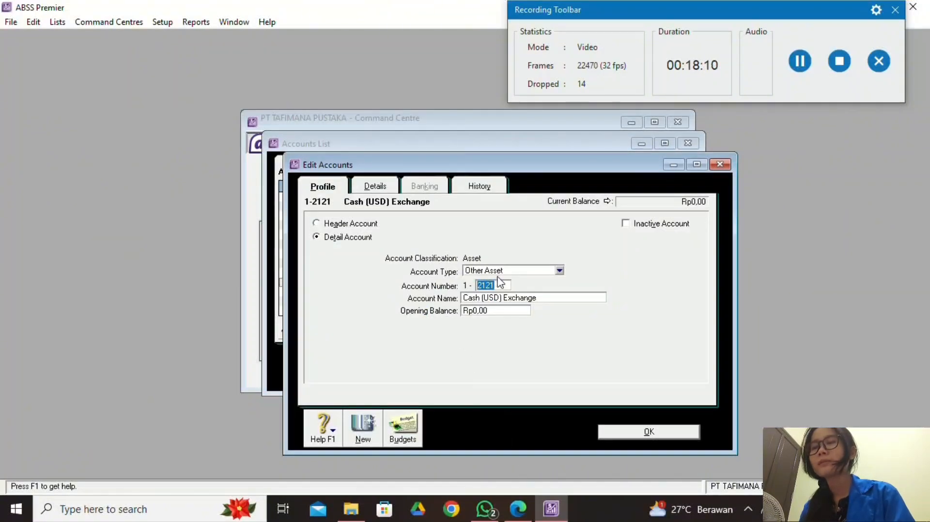
click(531, 514)
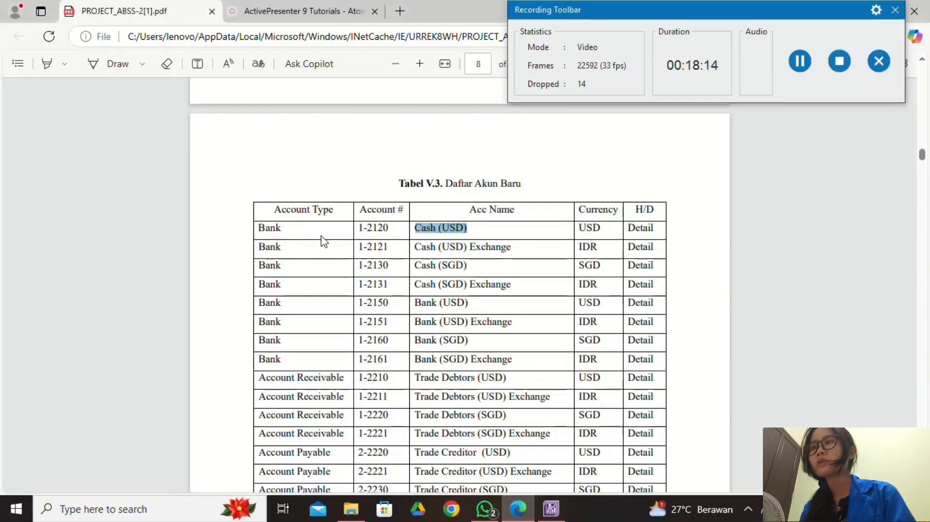
click(552, 518)
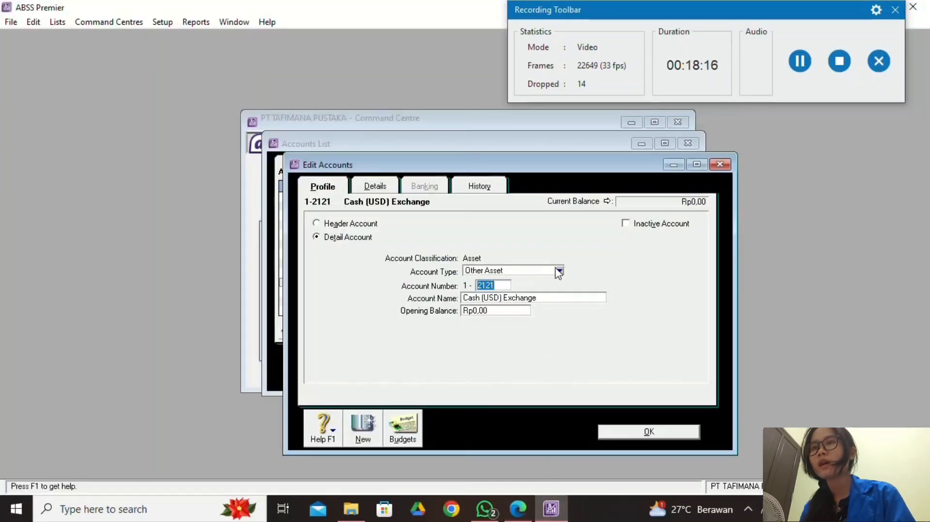
click(559, 271)
click(549, 284)
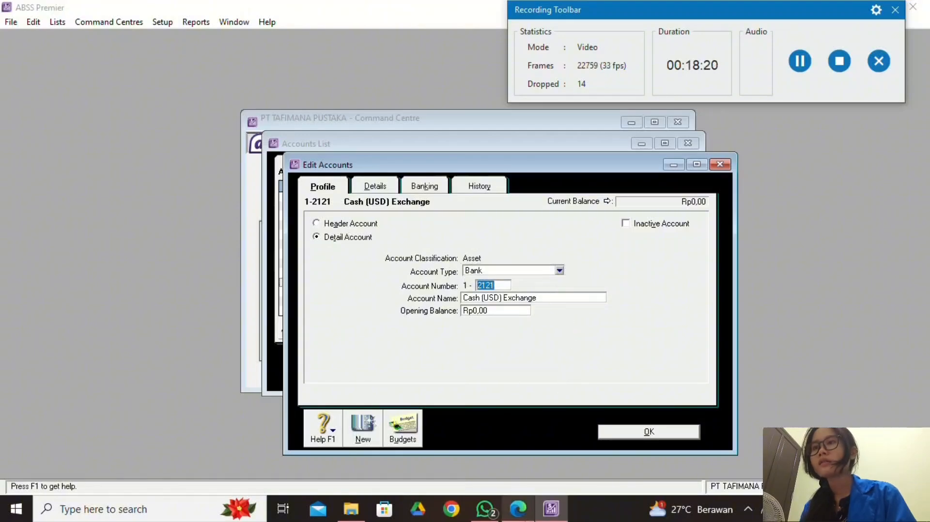
click(518, 508)
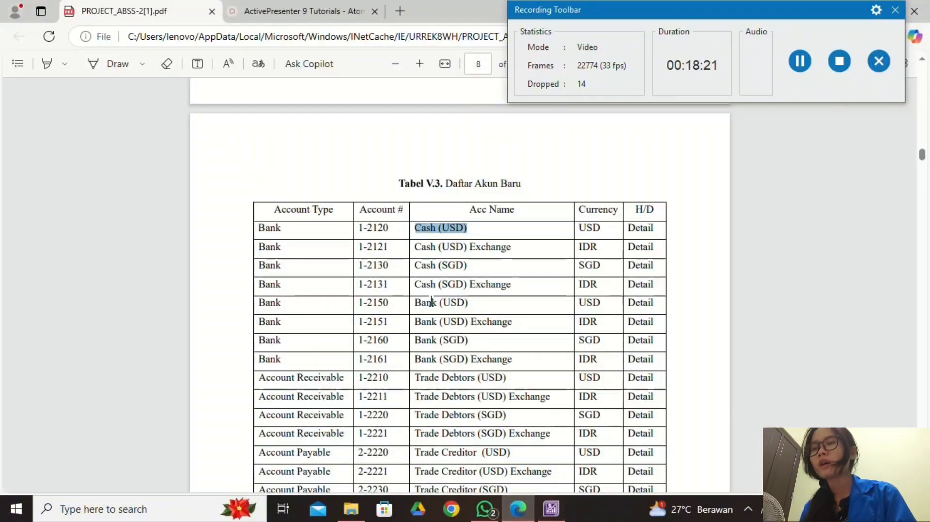
click(552, 518)
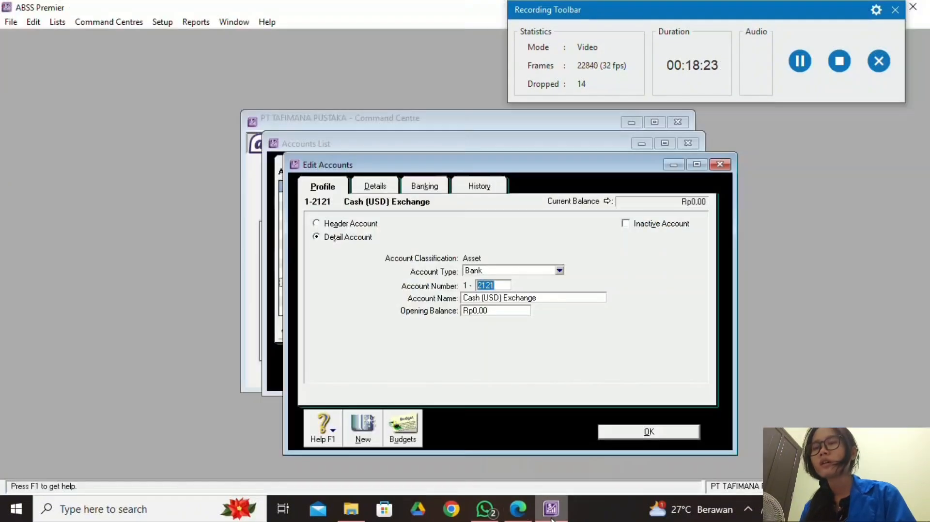
click(395, 189)
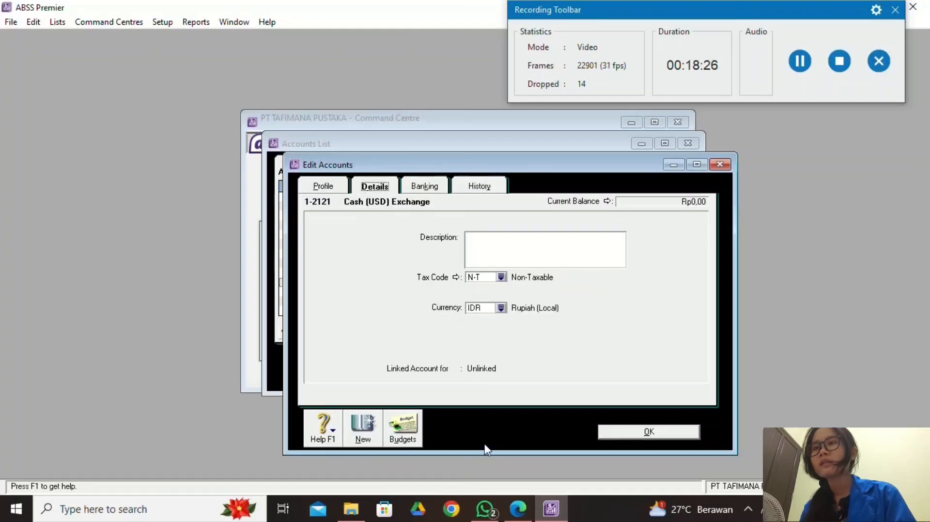
click(518, 508)
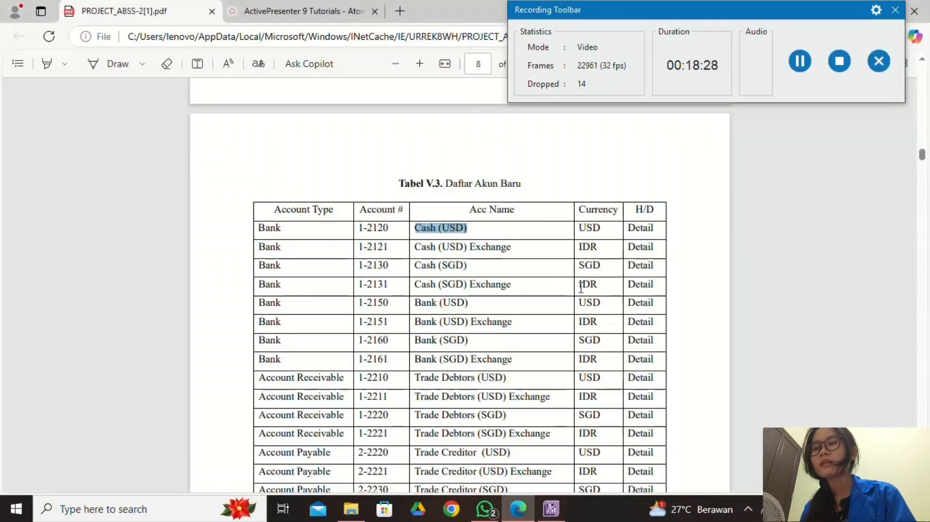
click(551, 517)
click(325, 187)
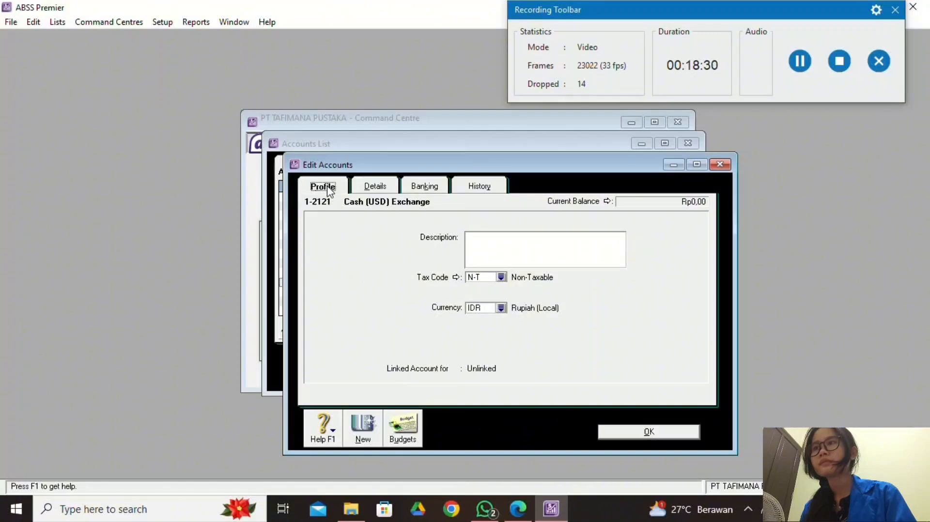
click(649, 432)
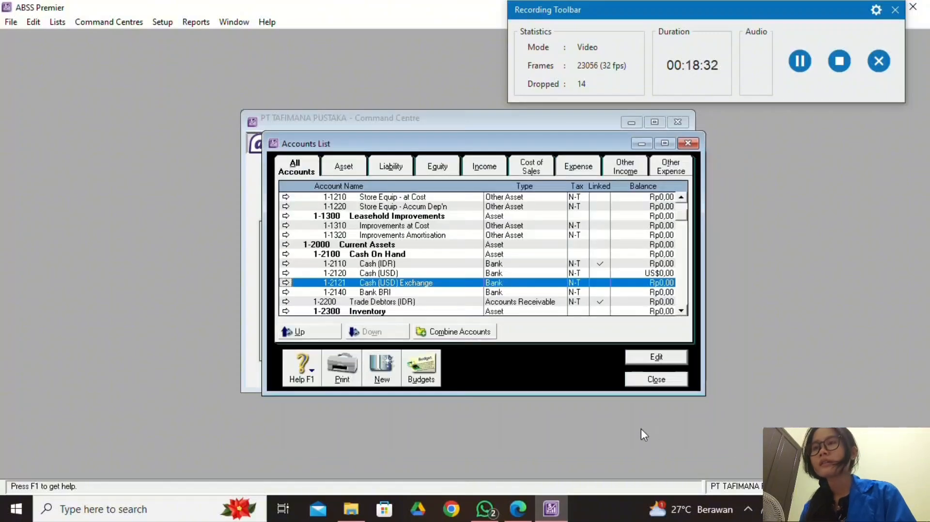
Compare the Accounts List with the PDF table, scroll back to the top, and close it.
click(518, 508)
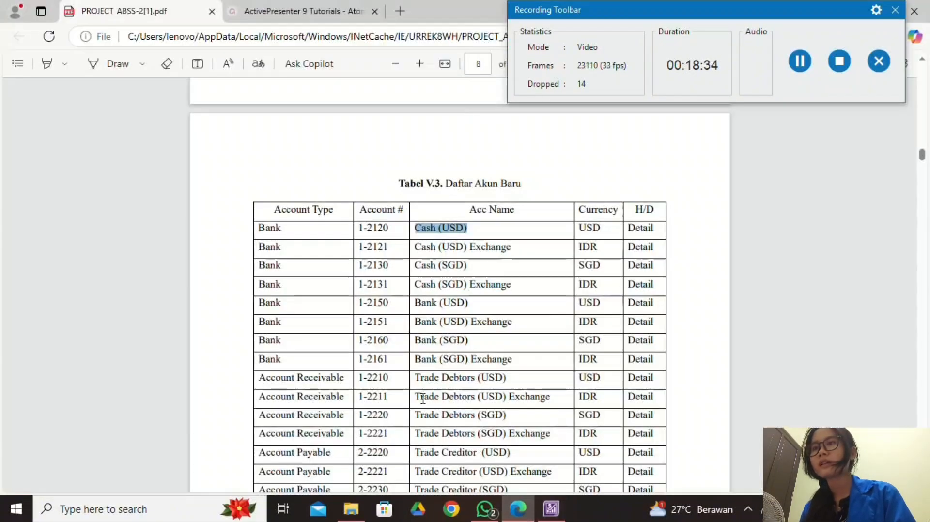
scroll(415, 352, down, 3)
scroll(426, 344, up, 5)
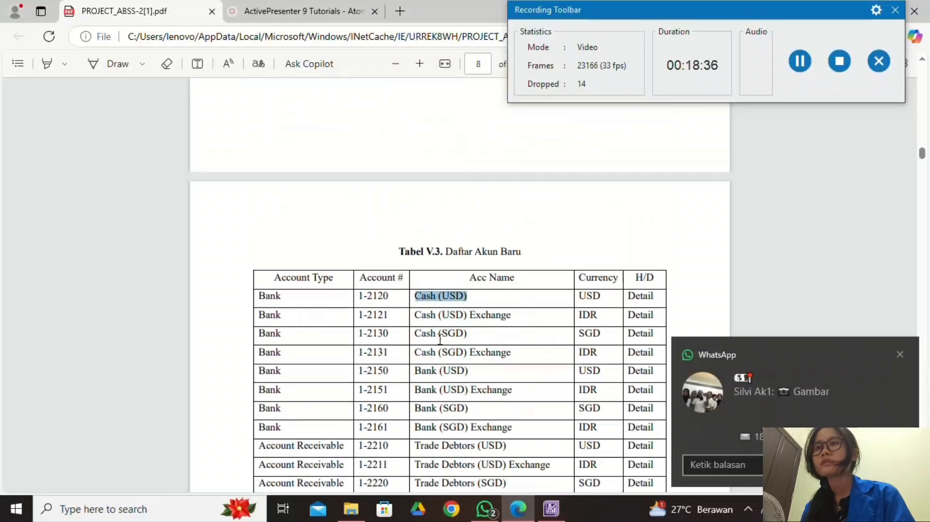
scroll(442, 337, down, 3)
click(800, 61)
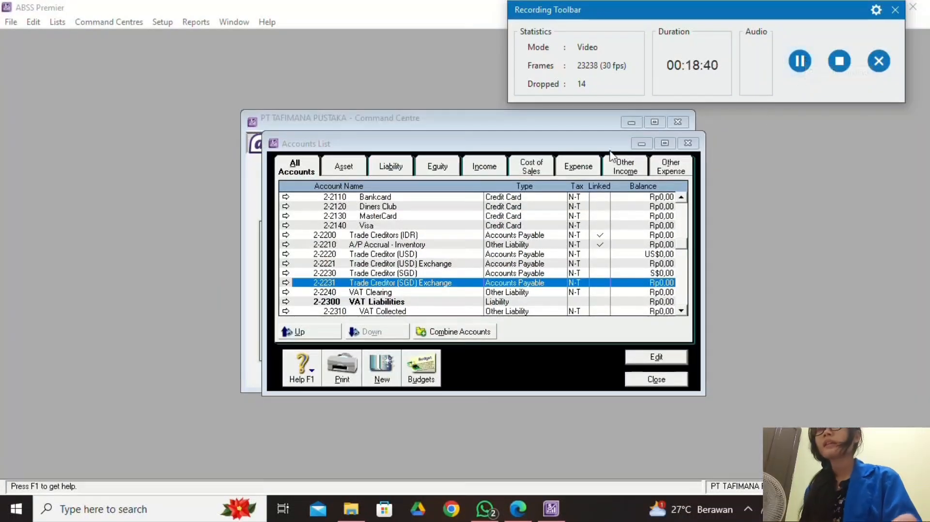
click(679, 248)
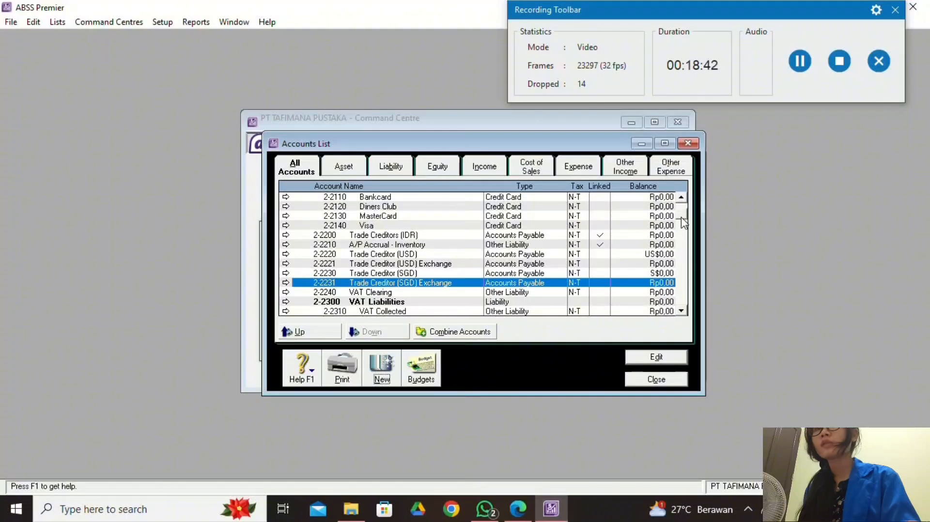
scroll(683, 213, up, 10)
click(518, 508)
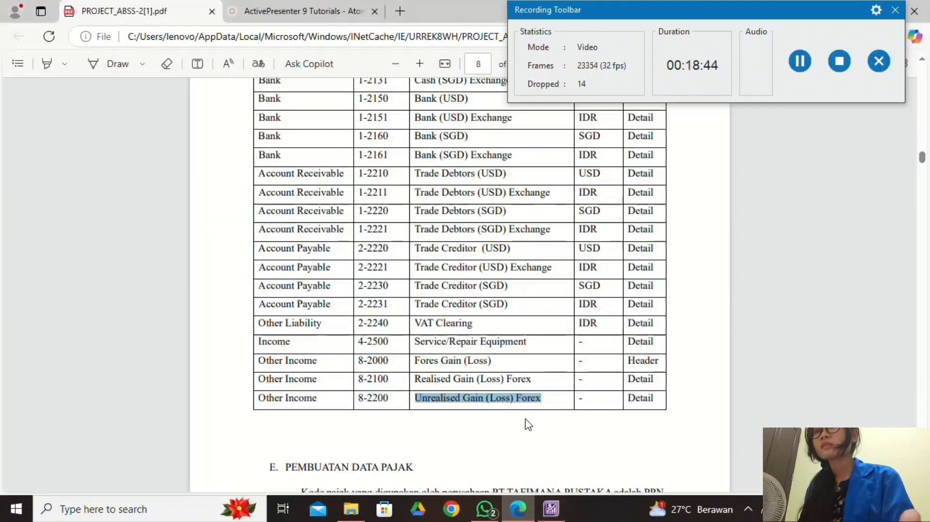
click(551, 508)
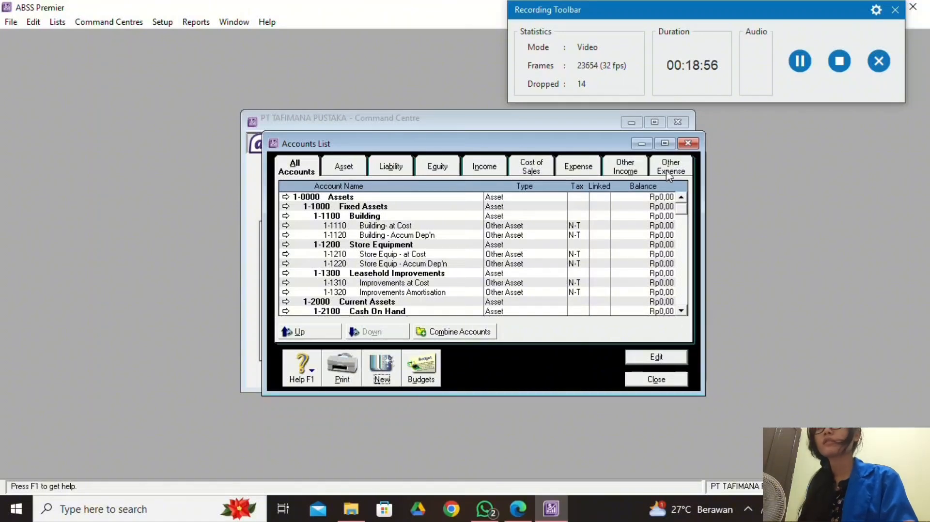
click(654, 380)
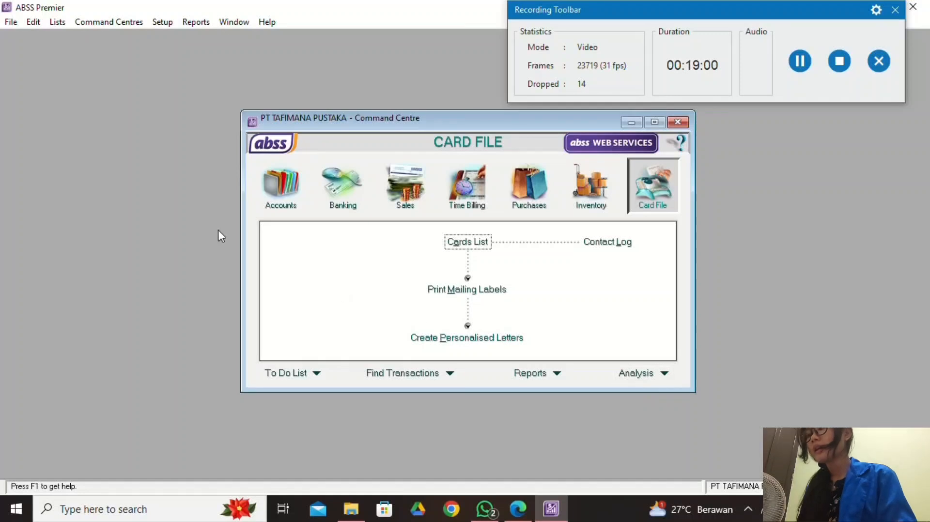
Open Lists > Currencies to see Rupiah, Singapore Dollars 10.400 and United Stated Dollars 15.000.
click(64, 20)
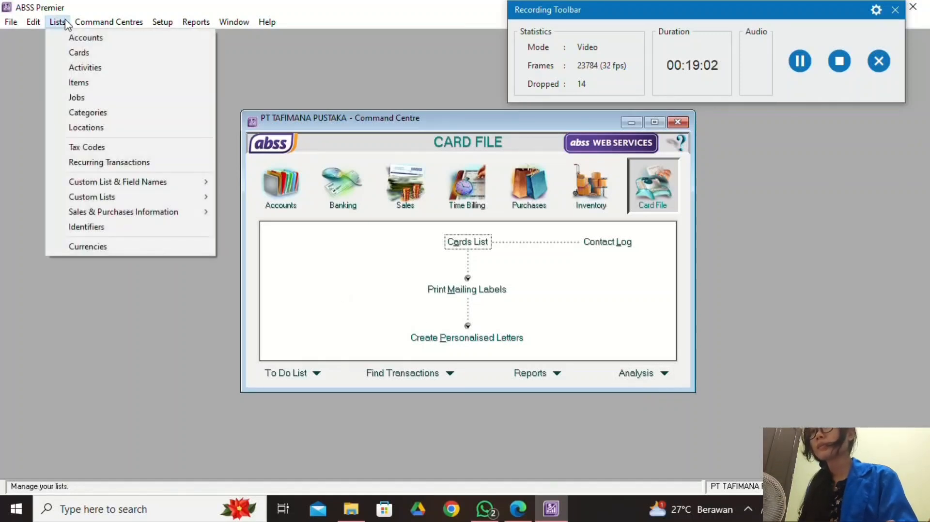
click(162, 246)
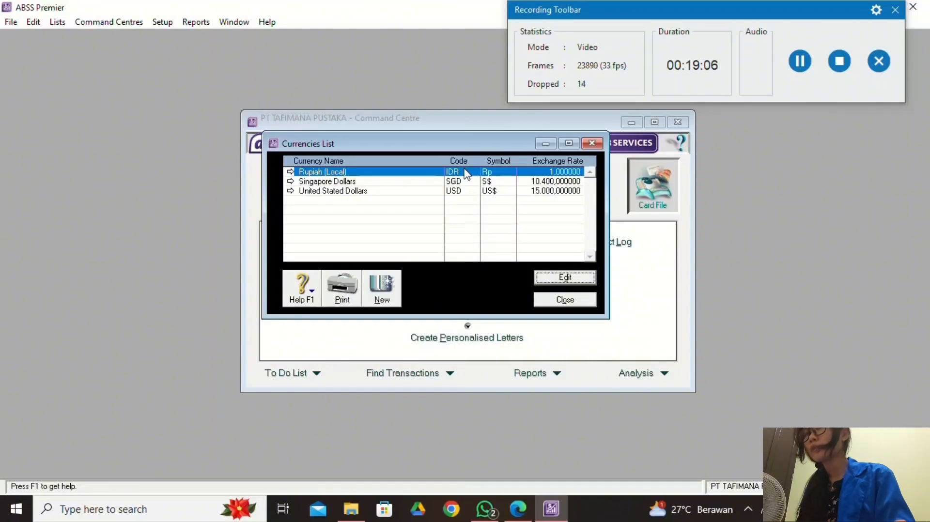
click(802, 66)
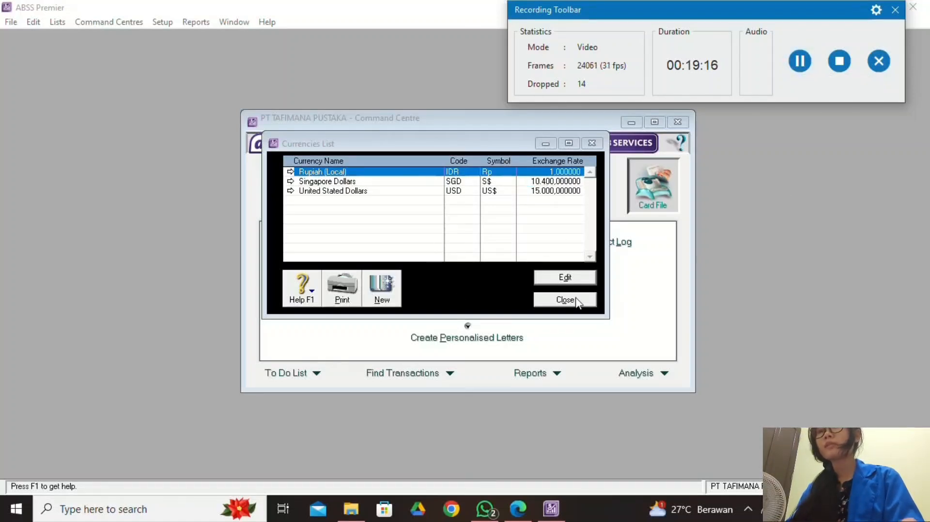
Open Rupiah (Local) and review its Receivable and Payable linked accounts.
double_click(424, 173)
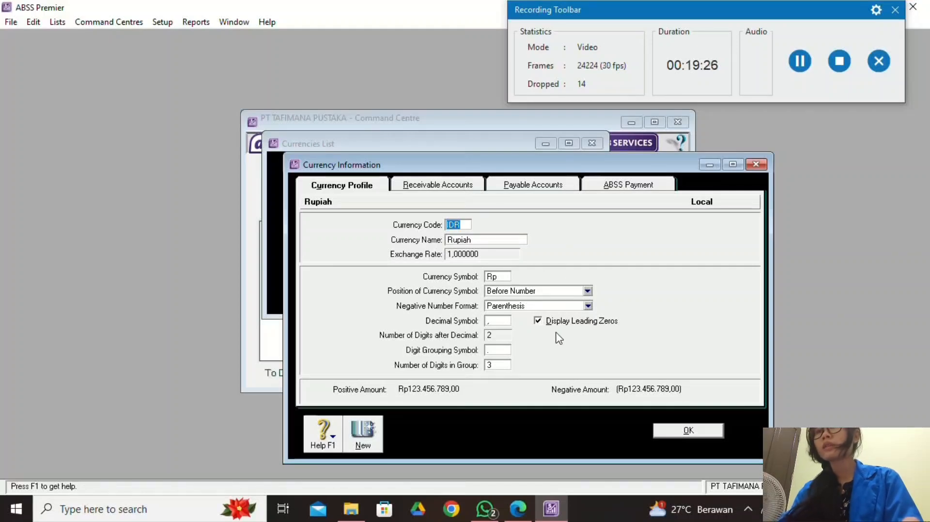
click(440, 190)
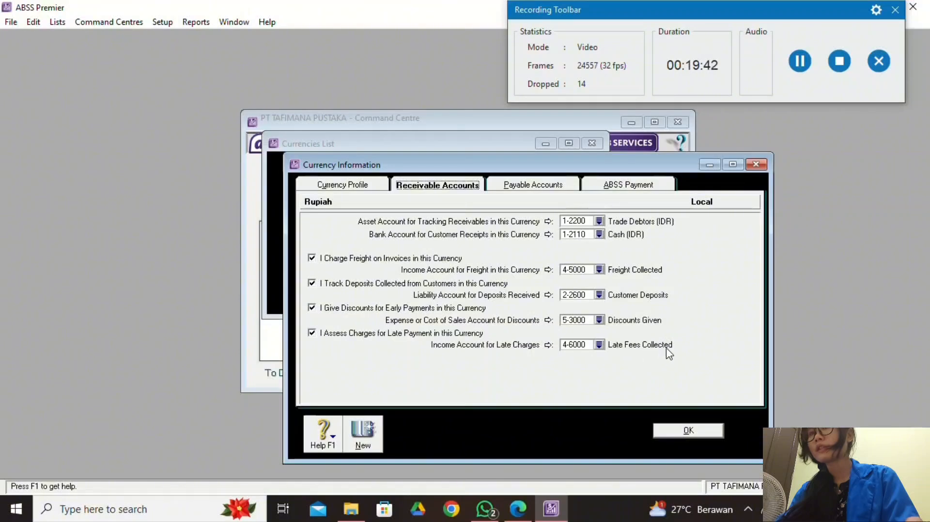
click(534, 186)
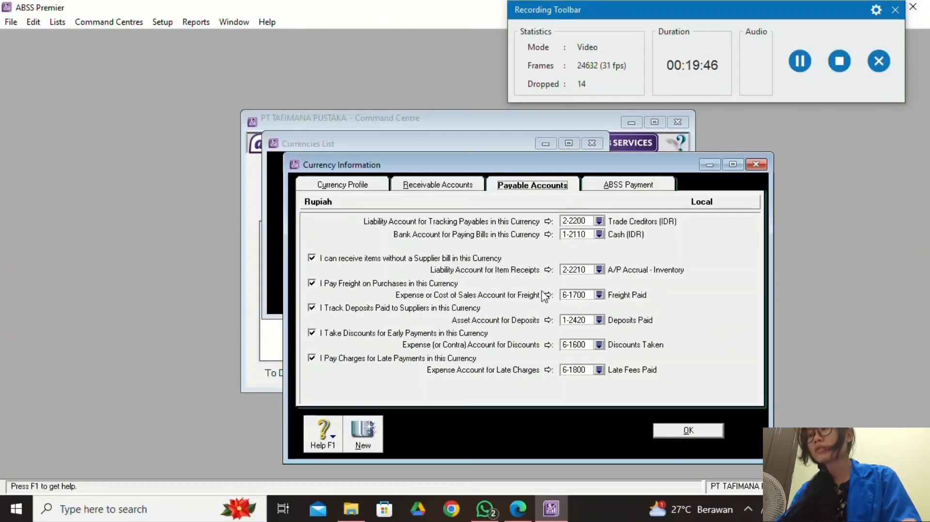
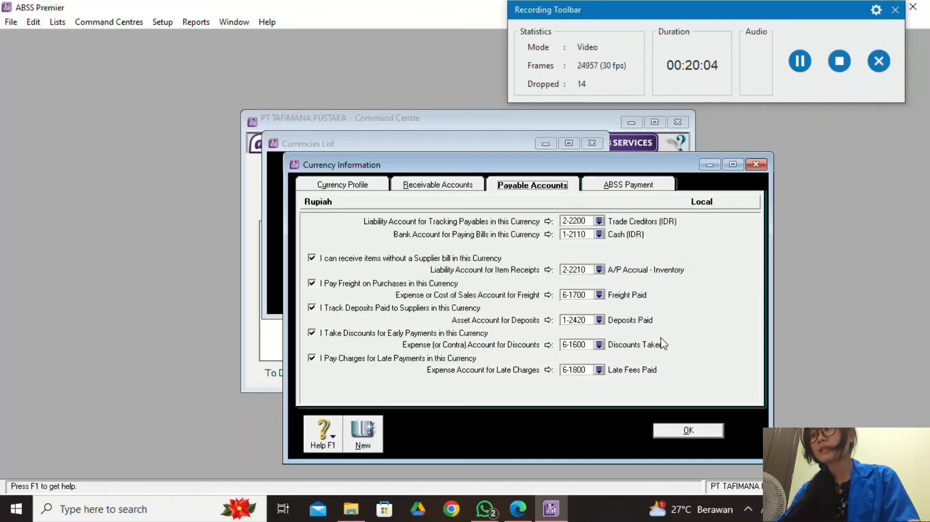
Check that Rupiah's ABSS Payment PayPal options are all unticked, then accept the Rupiah settings.
click(628, 187)
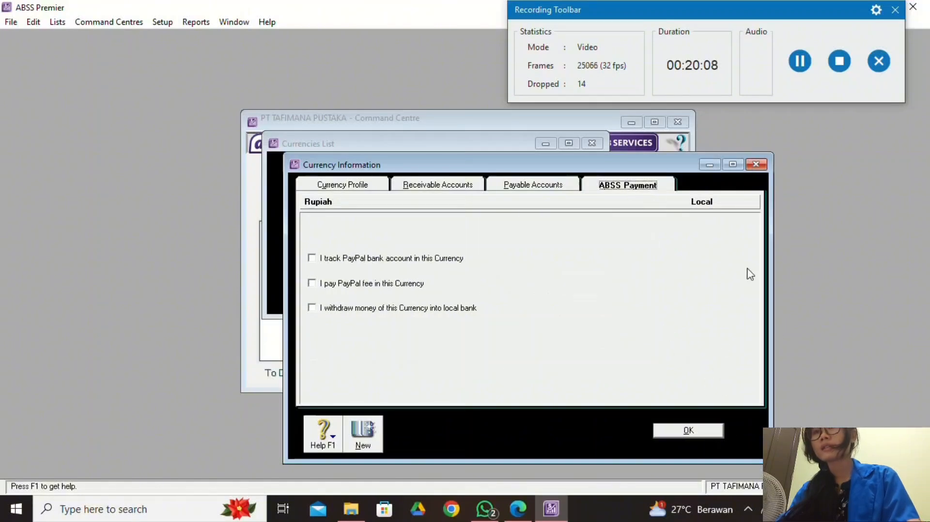
click(706, 434)
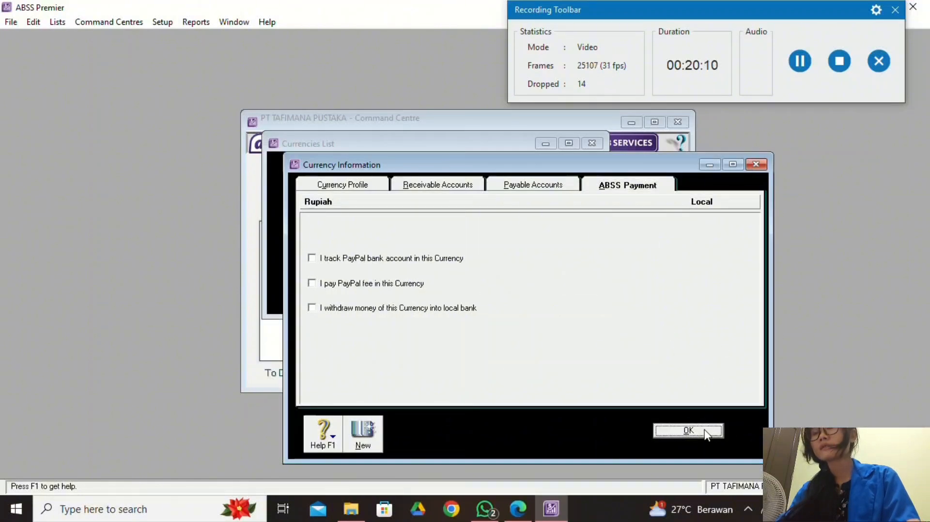
Look over the Singapore Dollars currency details and close them unchanged.
click(388, 183)
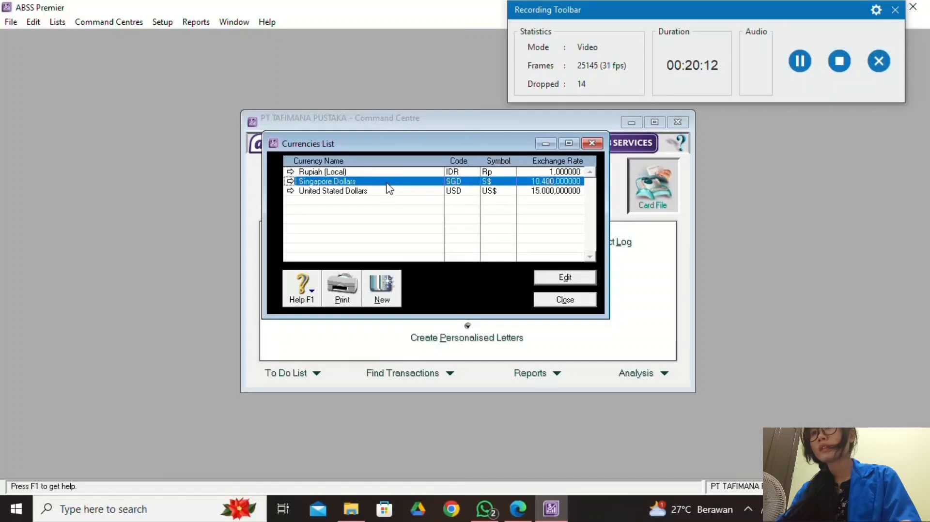
double_click(389, 184)
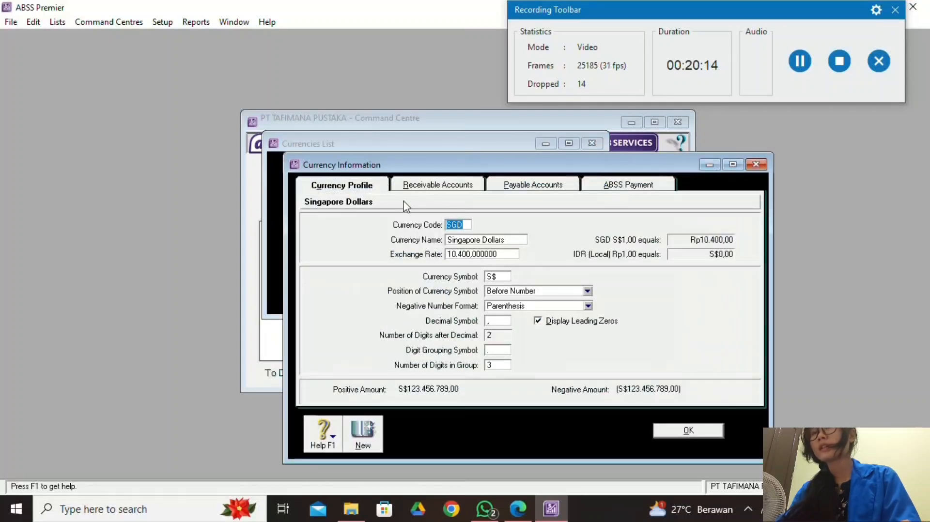
click(760, 165)
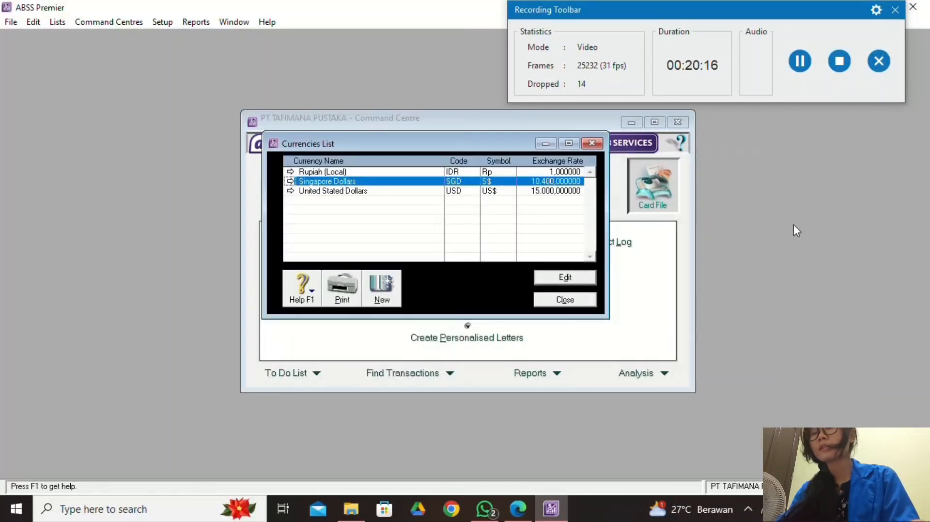
For United Stated Dollars receivables, enable freight, customer deposits, early-payment discounts and late charges.
click(400, 192)
double_click(400, 192)
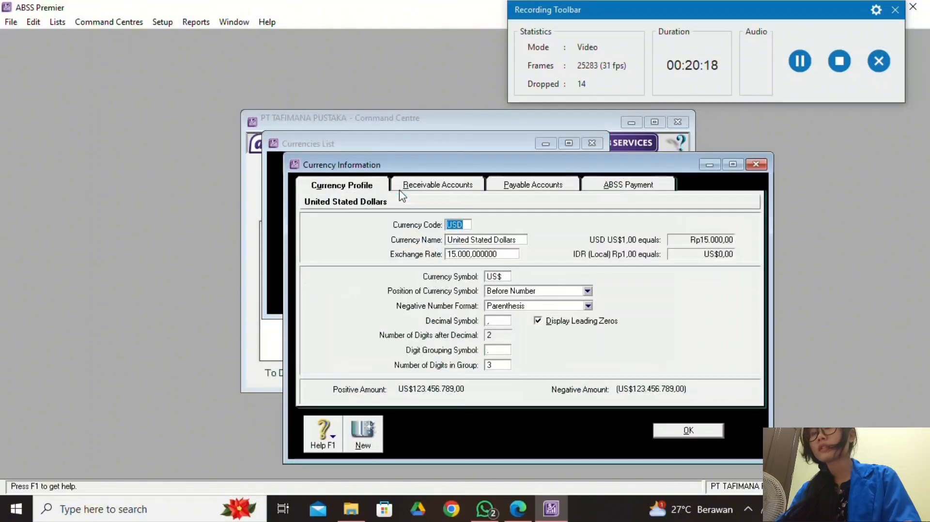
click(456, 191)
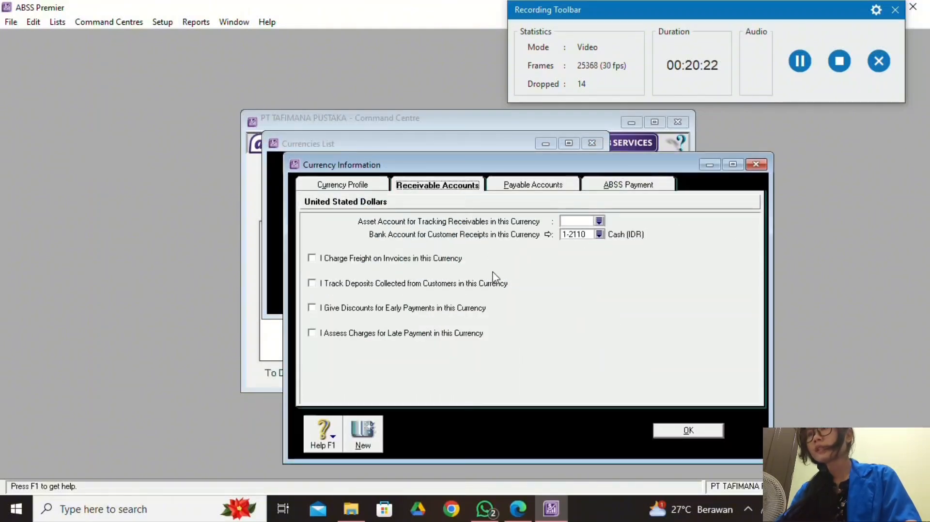
click(313, 259)
click(312, 283)
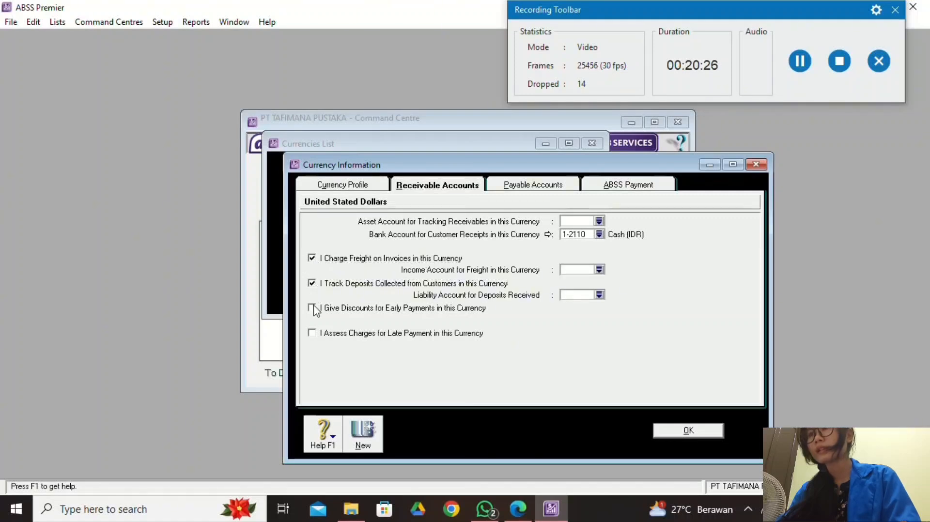
click(312, 308)
click(313, 333)
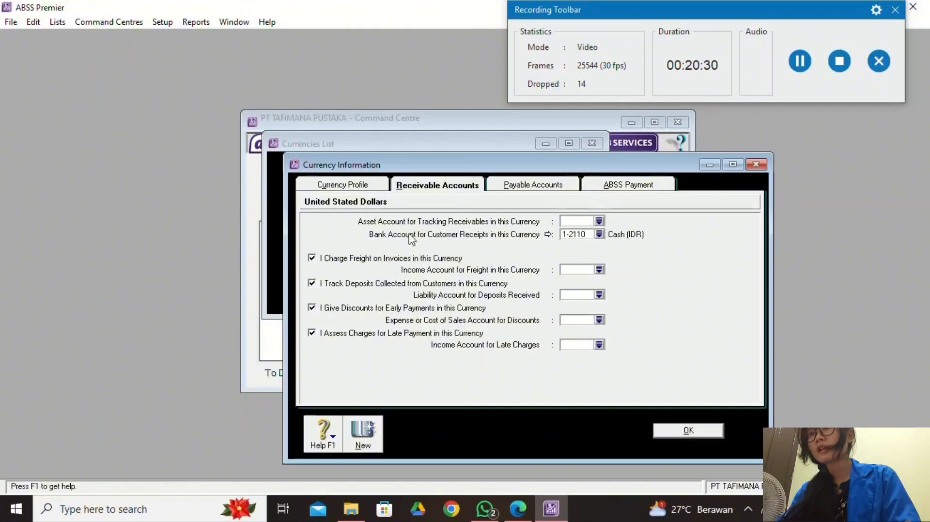
Track USD receivables in account 1-2210 Trade Debtors (USD).
click(600, 222)
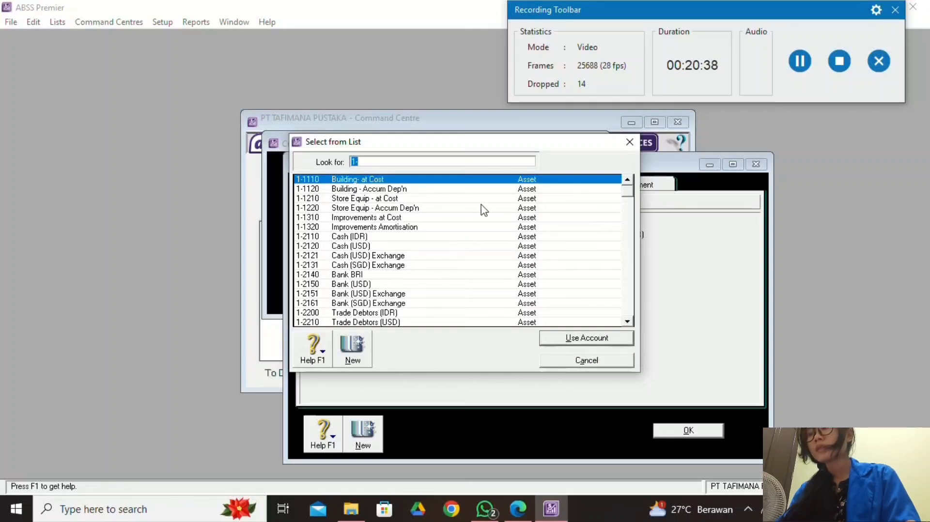
text(1-21)
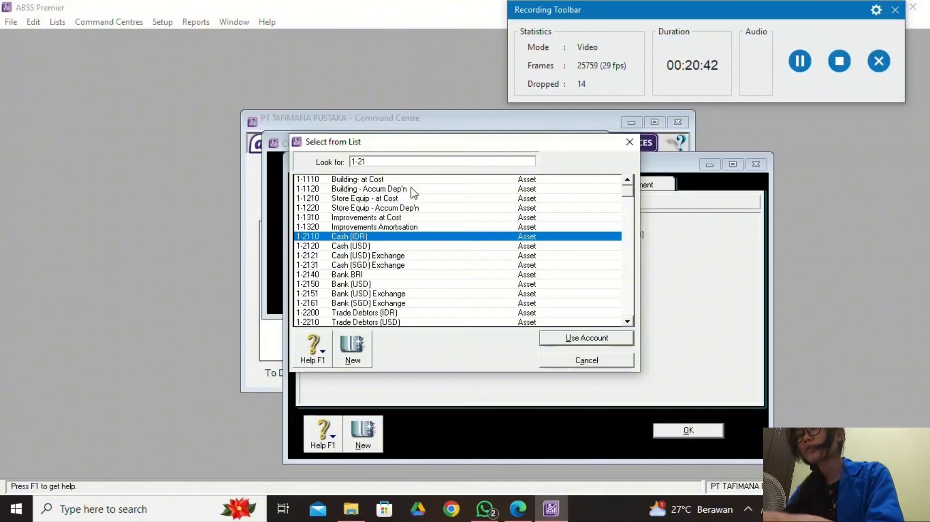
key(BackSpace)
text(210)
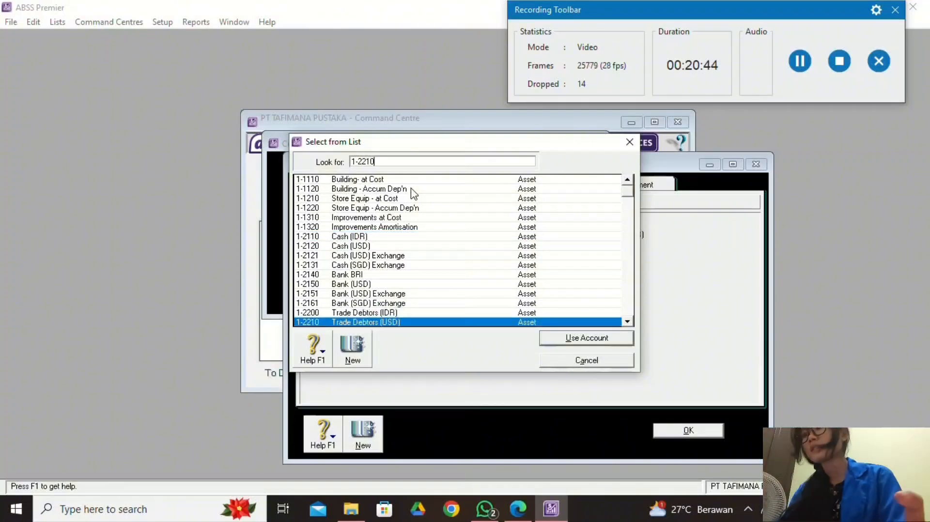
click(557, 338)
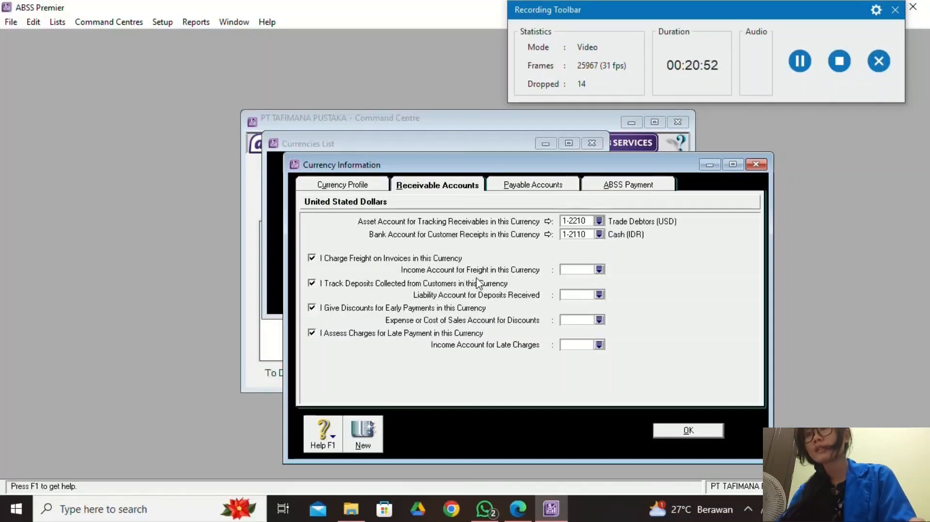
Link USD freight income to 4-5000 Freight Collected and deposits to 2-2600 Customer Deposits.
click(599, 270)
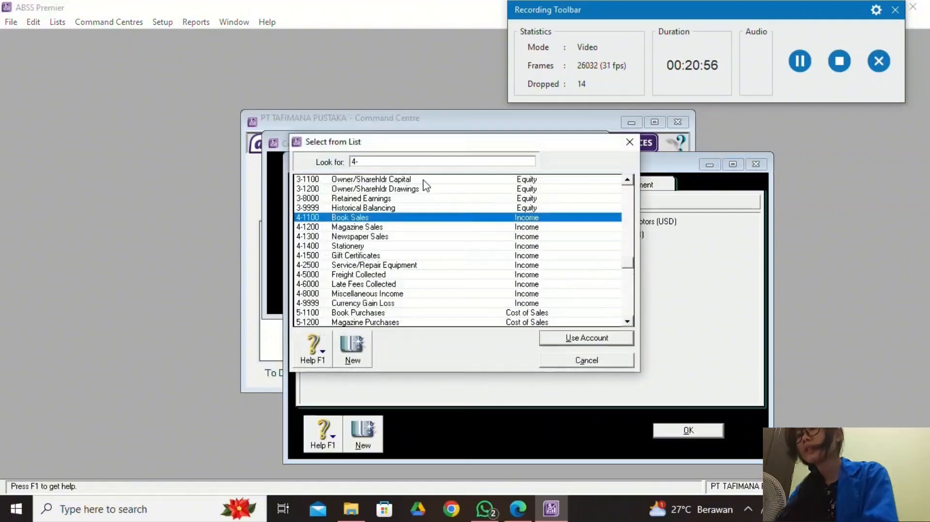
text(-5000)
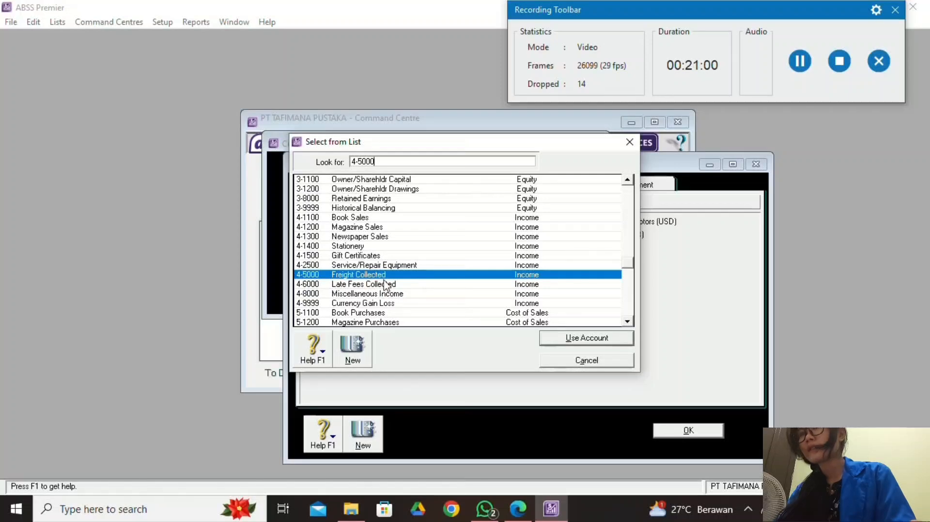
click(552, 337)
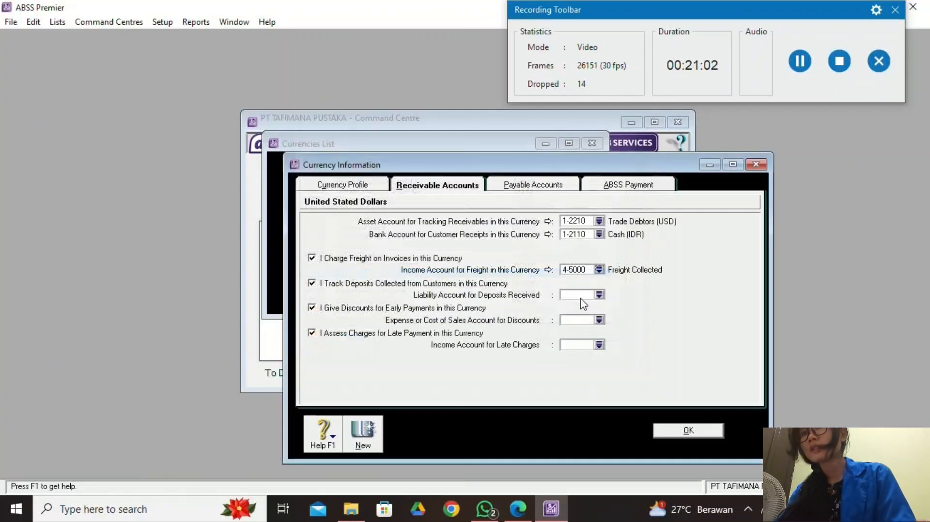
click(599, 296)
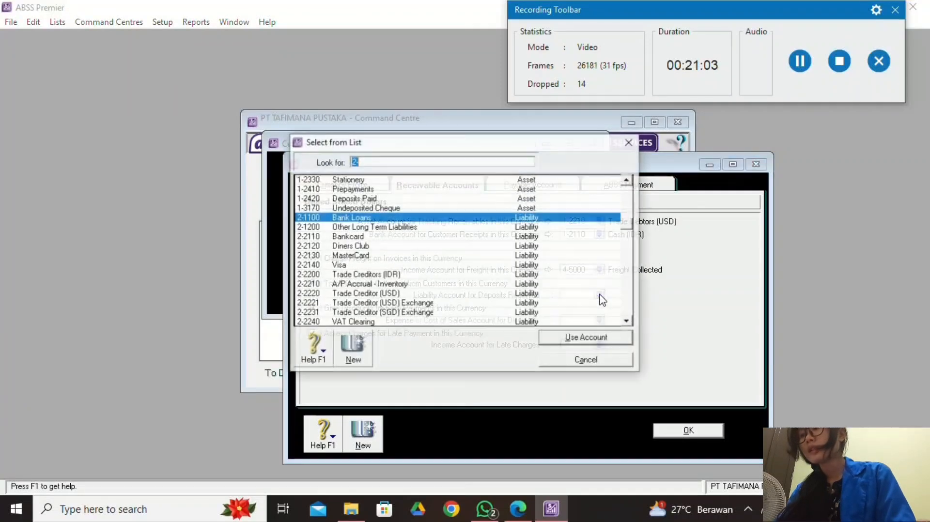
click(408, 160)
text(-)
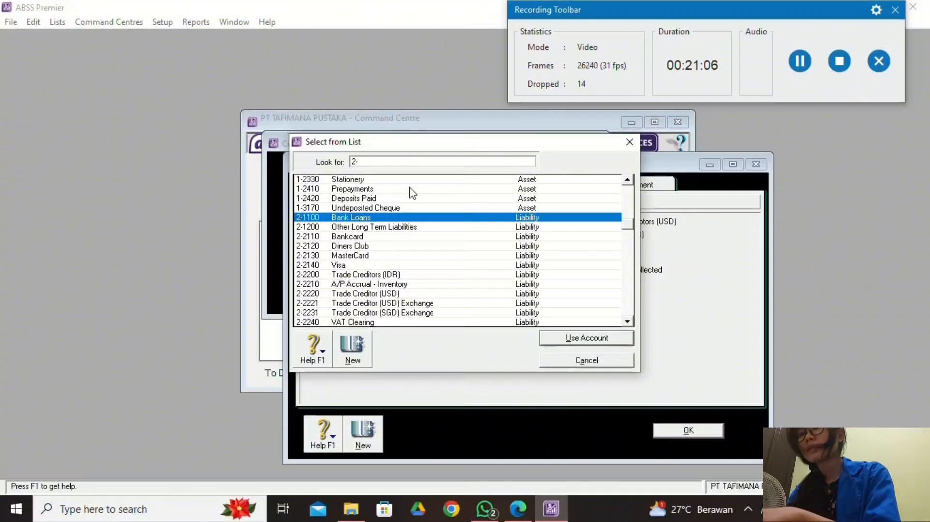
text(26)
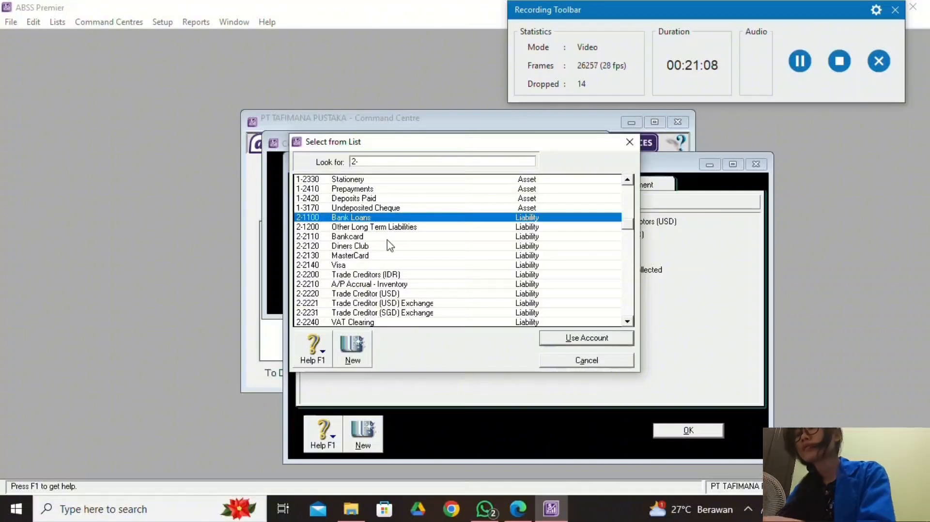
text(00)
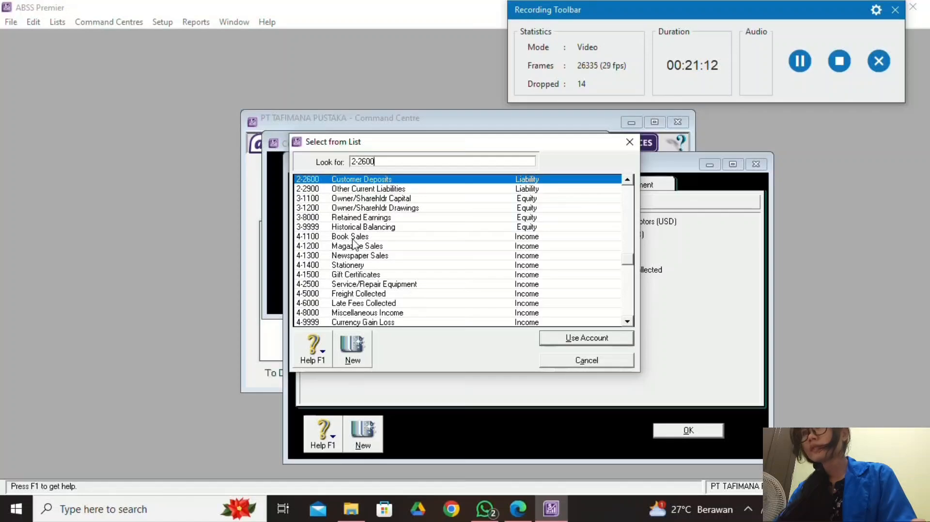
click(563, 336)
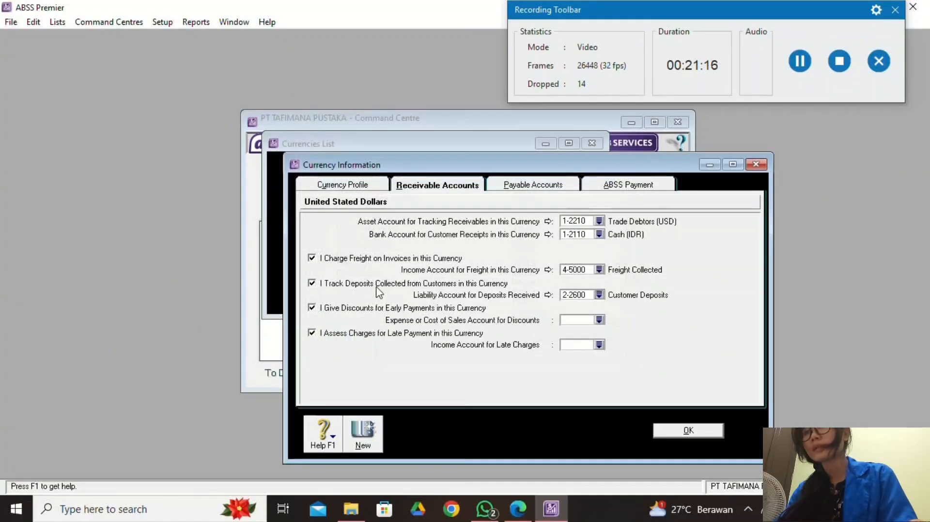
Link USD discounts to 5-3000 Discounts Given and late charges to 4-6000 Late Fees Collected.
click(598, 320)
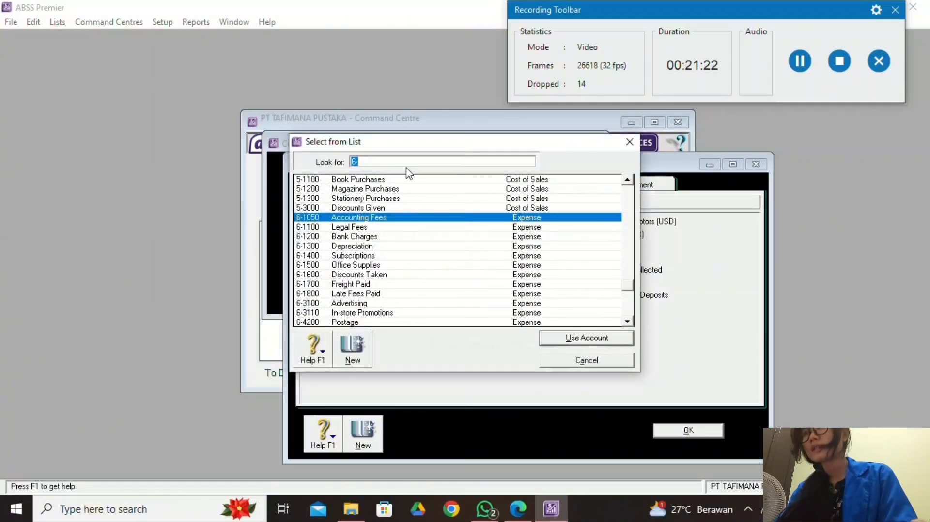
key(BackSpace)
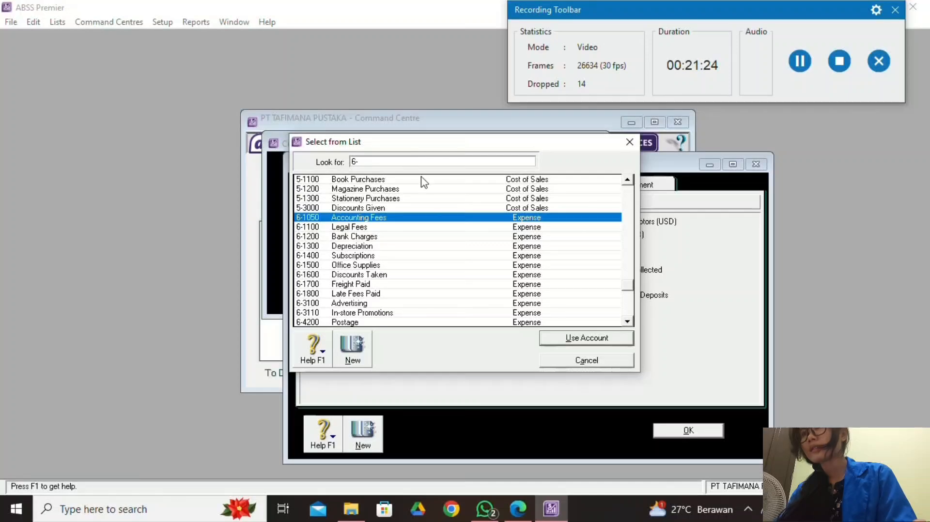
scroll(394, 295, down, 1)
scroll(390, 296, up, 1)
scroll(386, 286, up, 2)
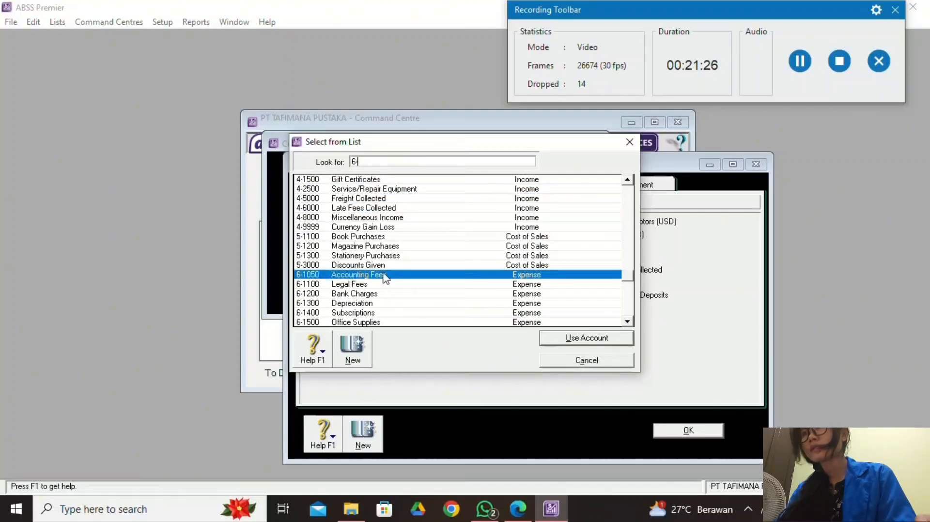
scroll(379, 264, up, 1)
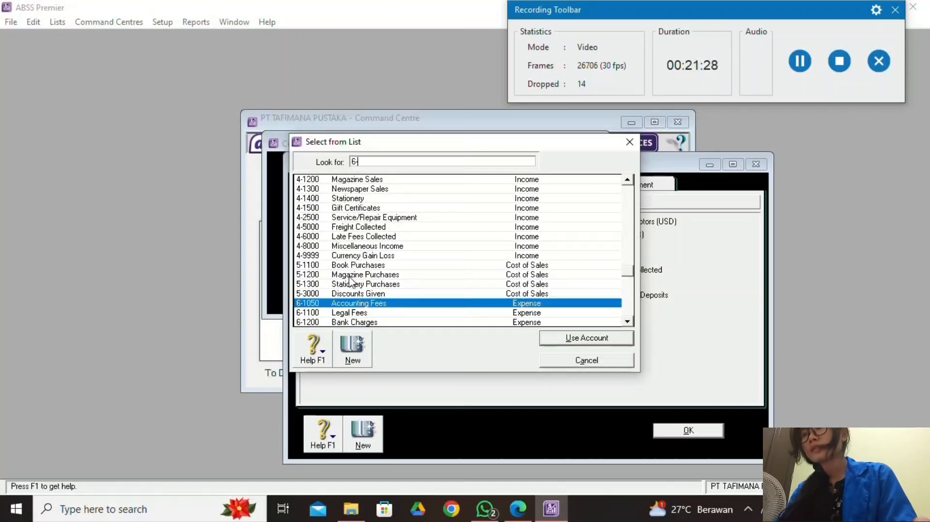
click(380, 295)
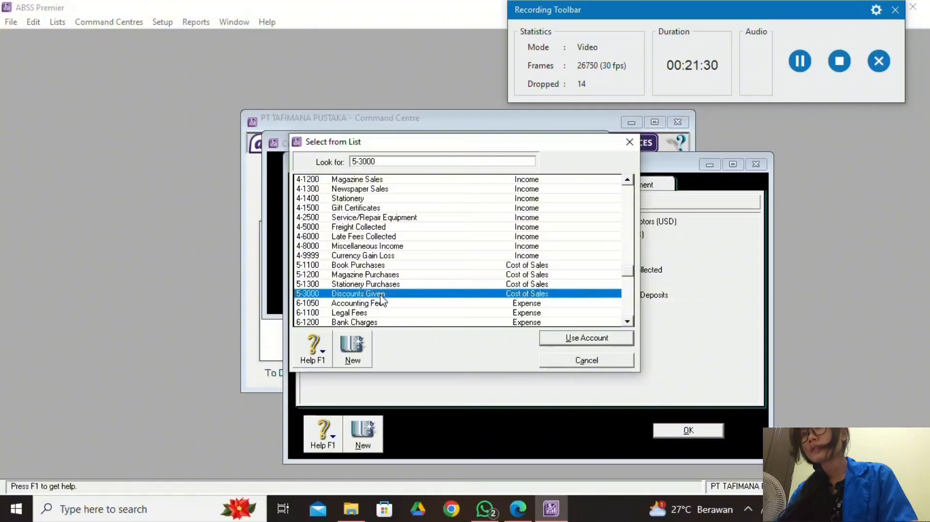
click(551, 341)
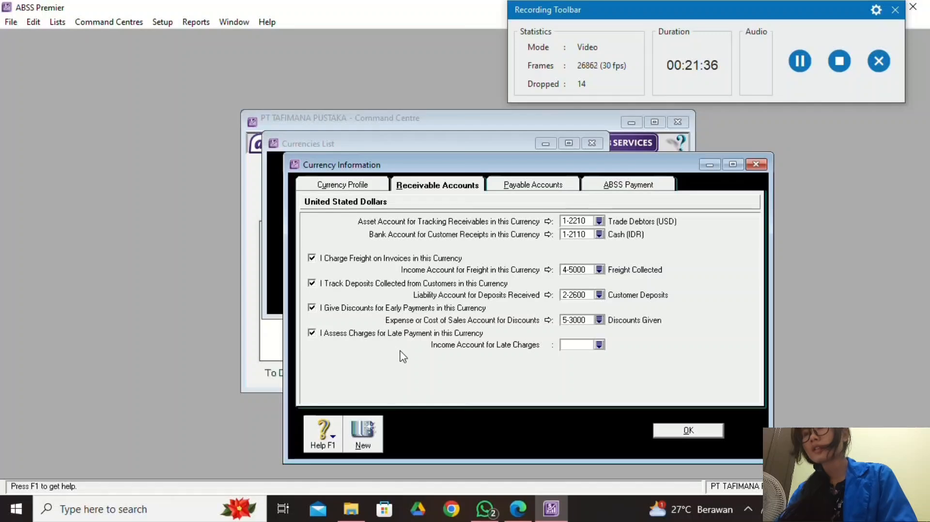
click(599, 345)
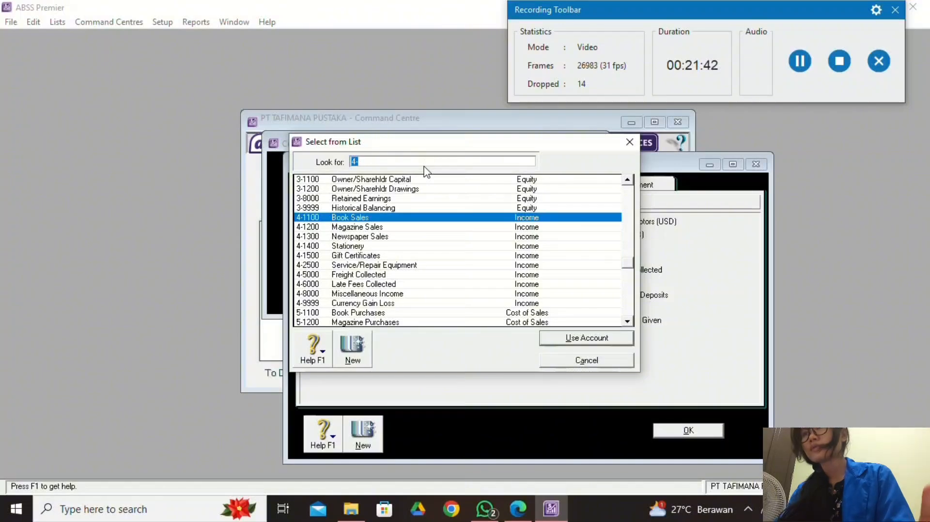
scroll(409, 284, down, 2)
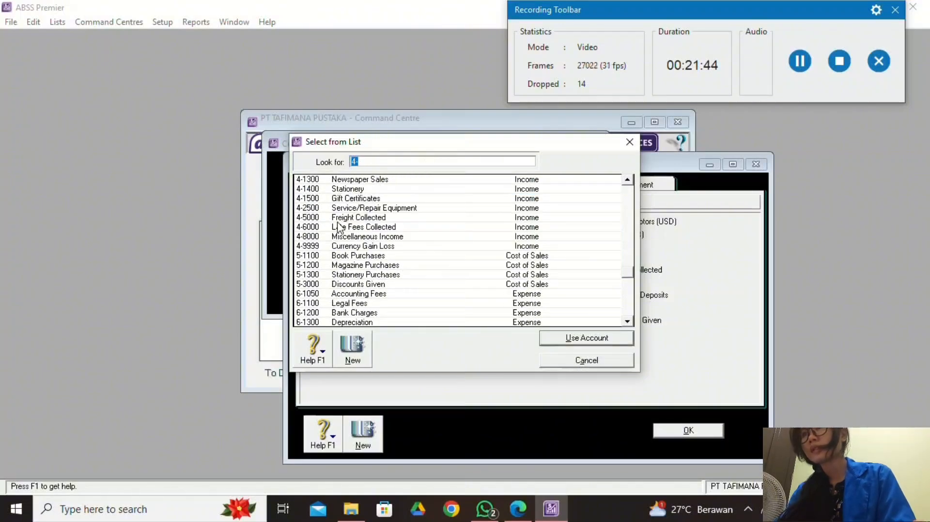
click(345, 226)
click(607, 339)
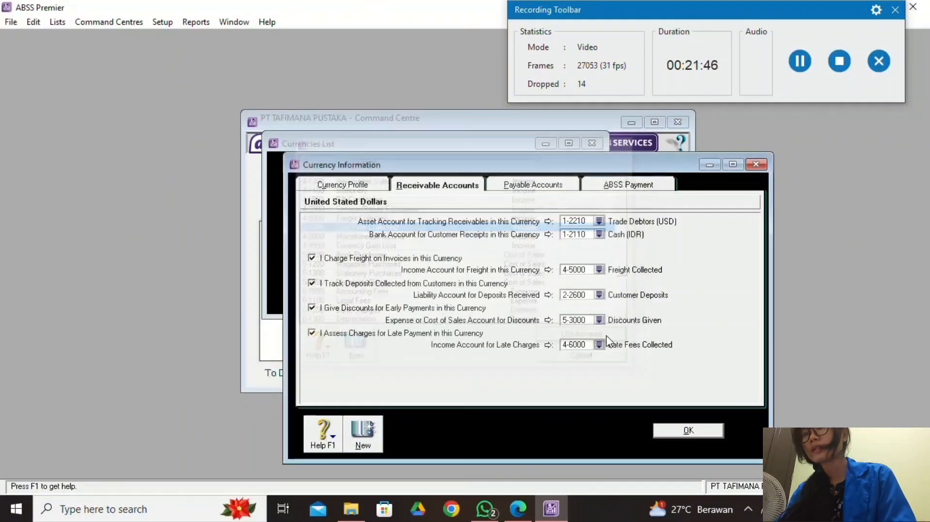
For USD payables, enable freight paid, supplier deposits, discounts taken and late payment charges.
click(539, 188)
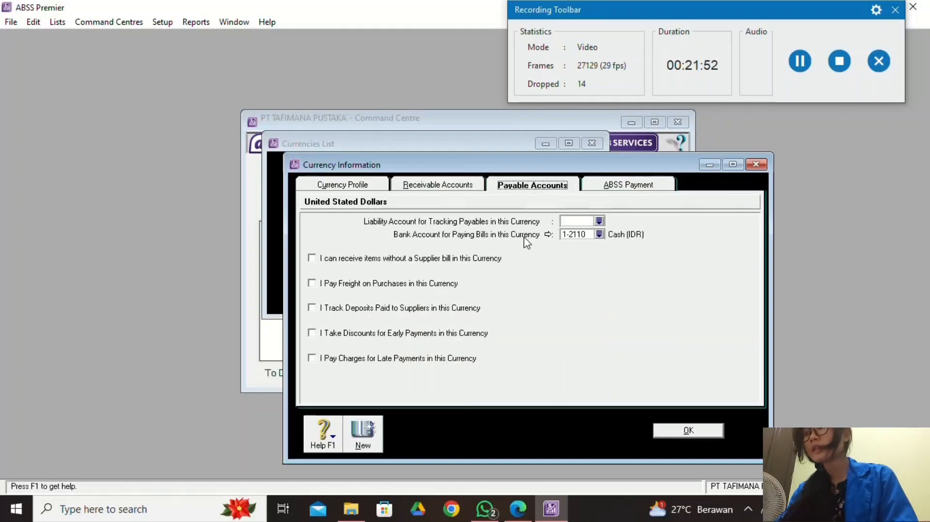
click(318, 286)
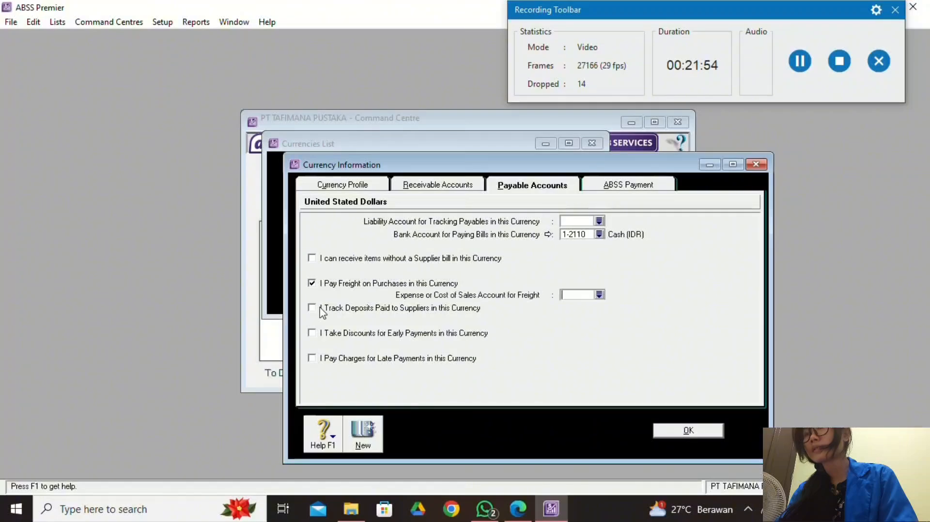
click(313, 309)
click(312, 334)
click(312, 358)
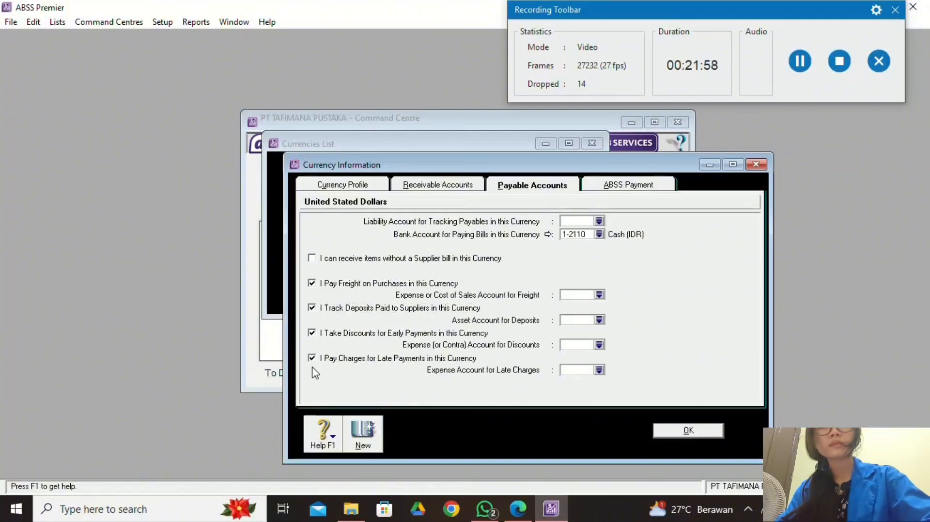
key(Tab)
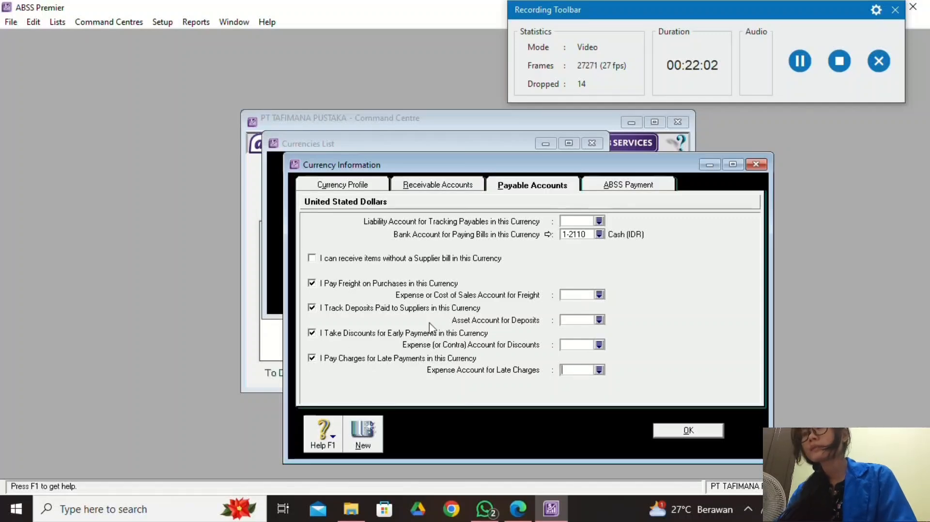
Link USD payables to 2-2220 Trade Creditor (USD) and freight to 6-1700 Freight Paid.
click(600, 222)
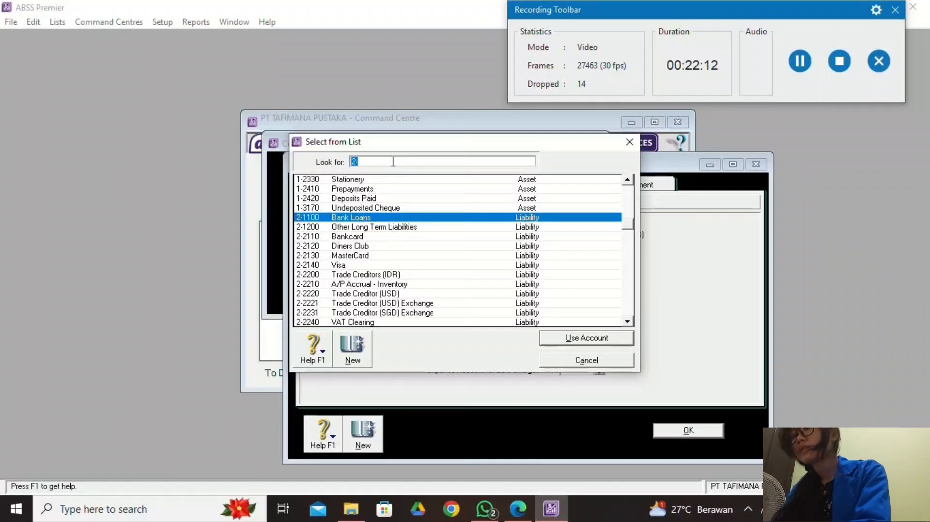
text(2-2220)
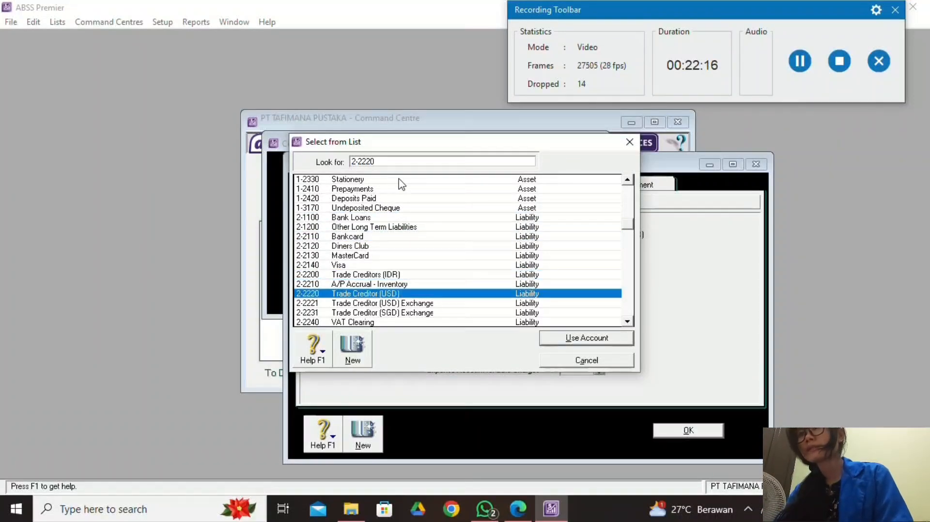
click(565, 338)
click(600, 295)
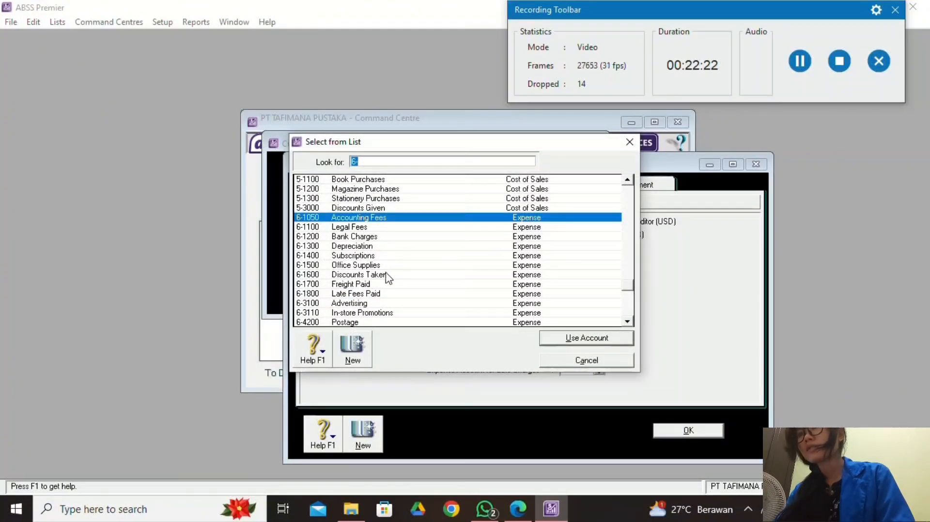
click(400, 161)
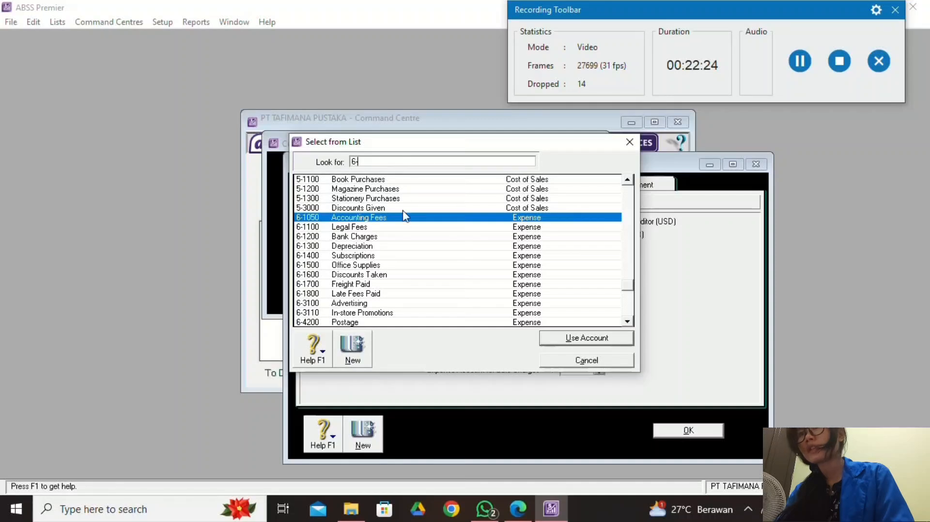
text(1700)
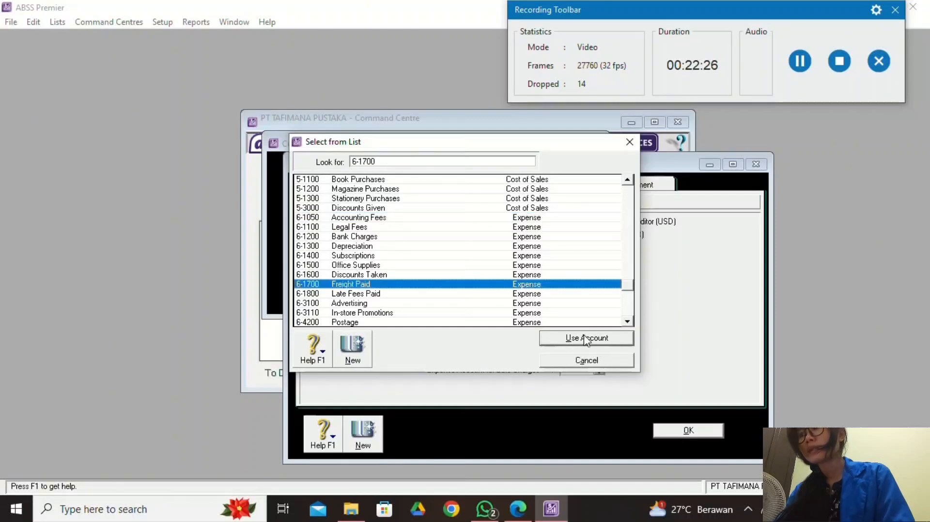
click(586, 339)
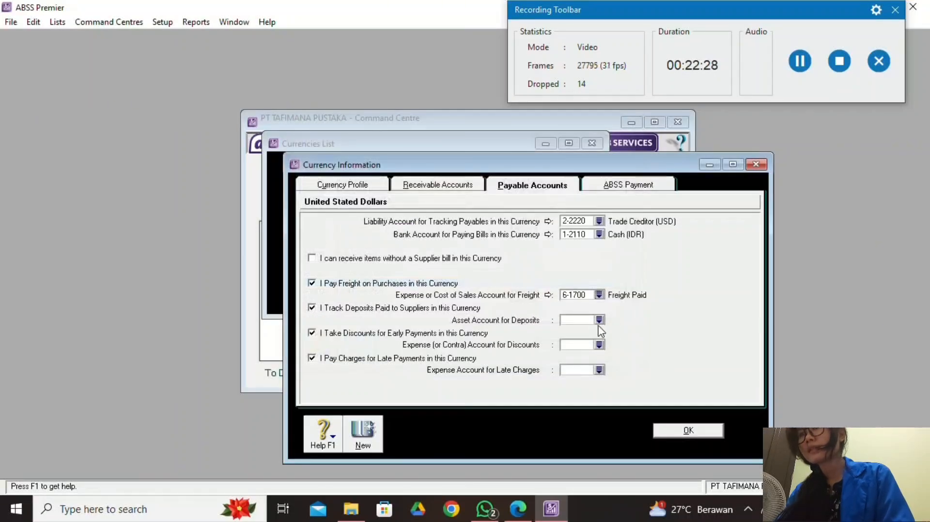
Search the account list for a supplier deposits account, then cancel the selection.
click(599, 320)
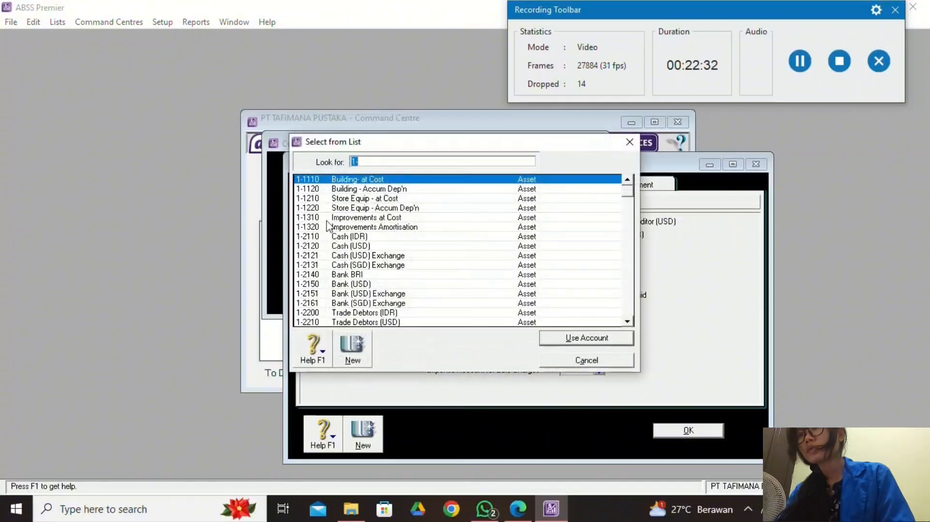
scroll(361, 310, down, 2)
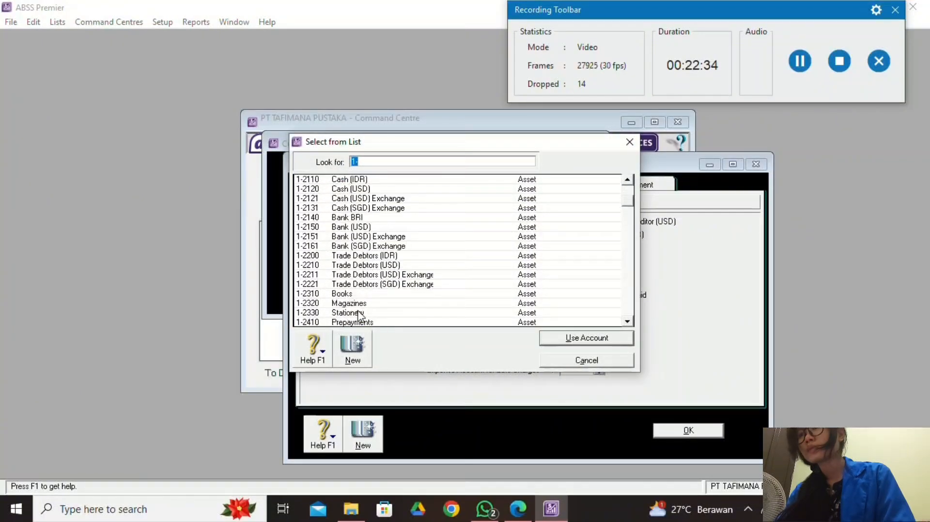
scroll(359, 315, down, 3)
scroll(359, 310, down, 2)
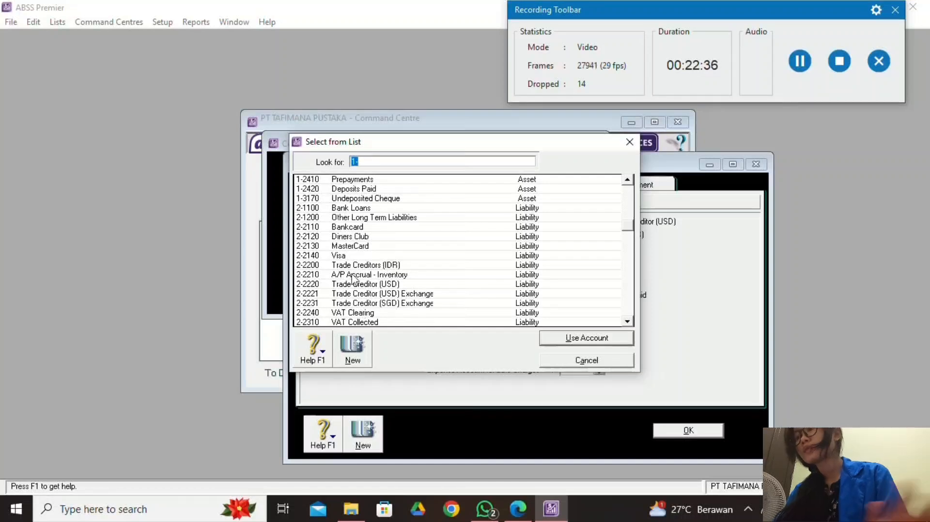
scroll(349, 265, up, 8)
click(373, 163)
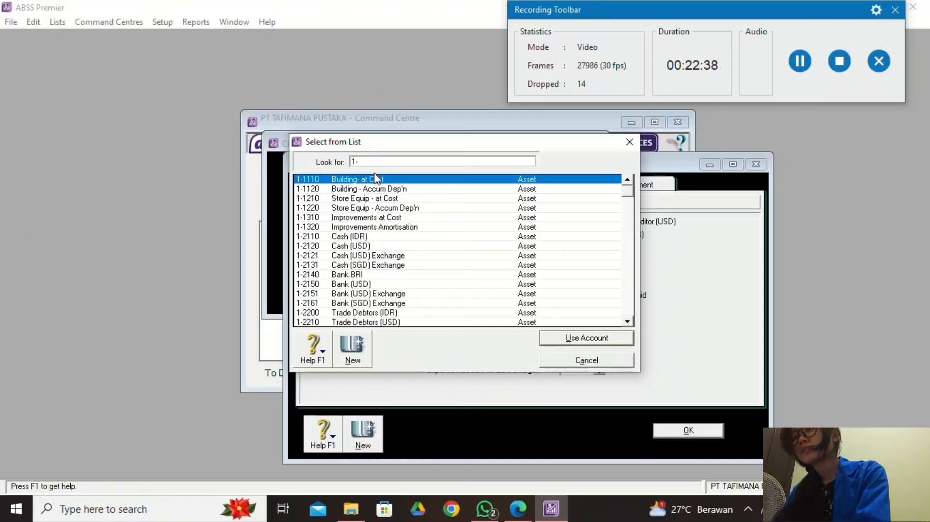
text(2)
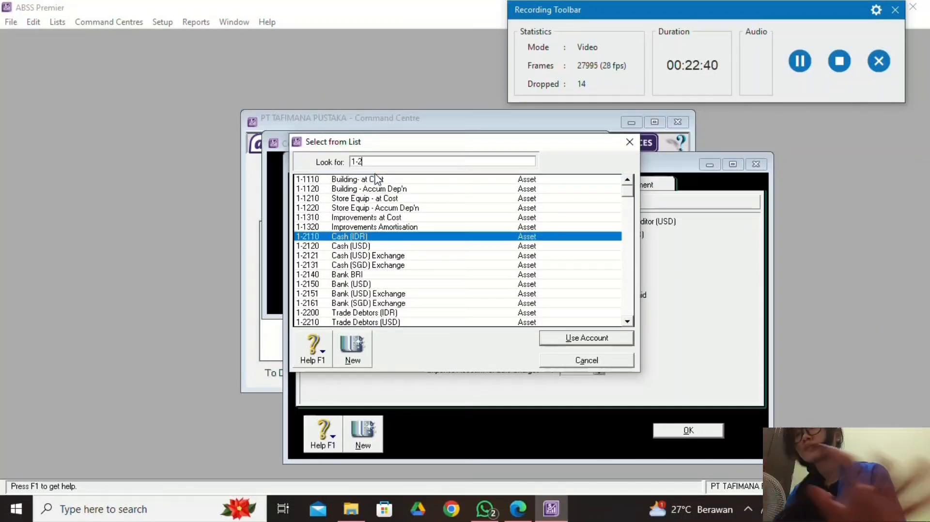
text(620)
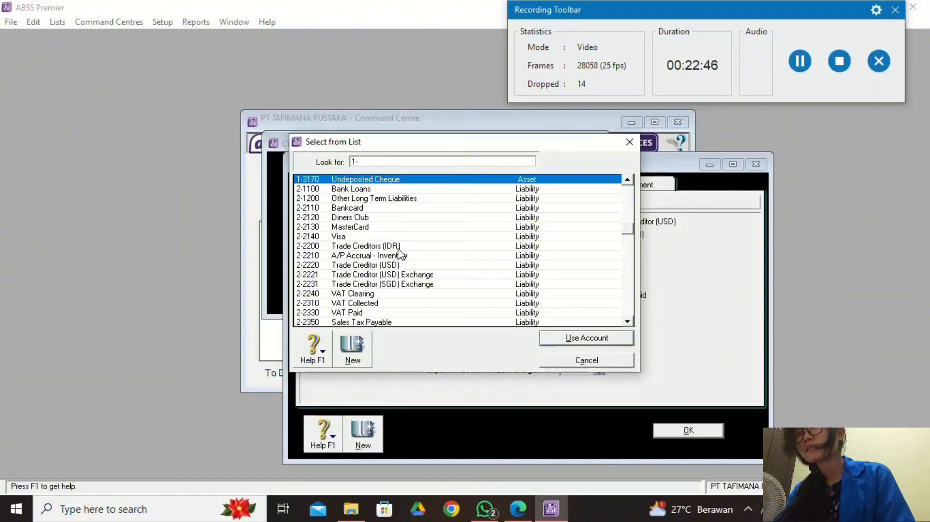
scroll(405, 248, down, 2)
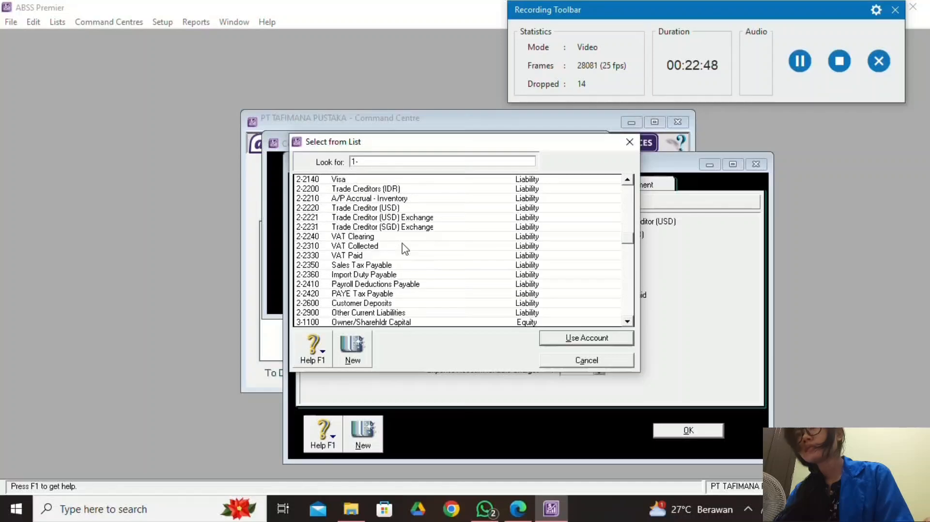
scroll(406, 249, up, 6)
scroll(405, 248, up, 2)
scroll(401, 271, down, 2)
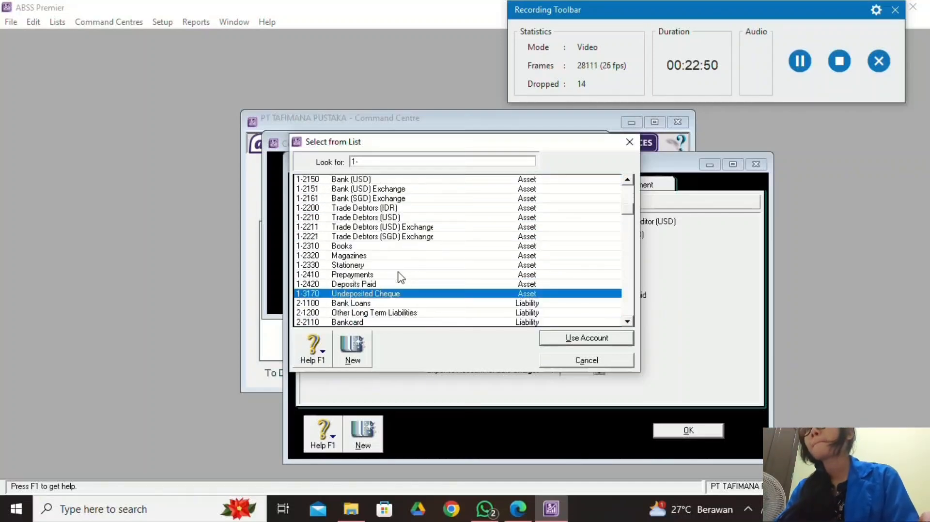
text(-)
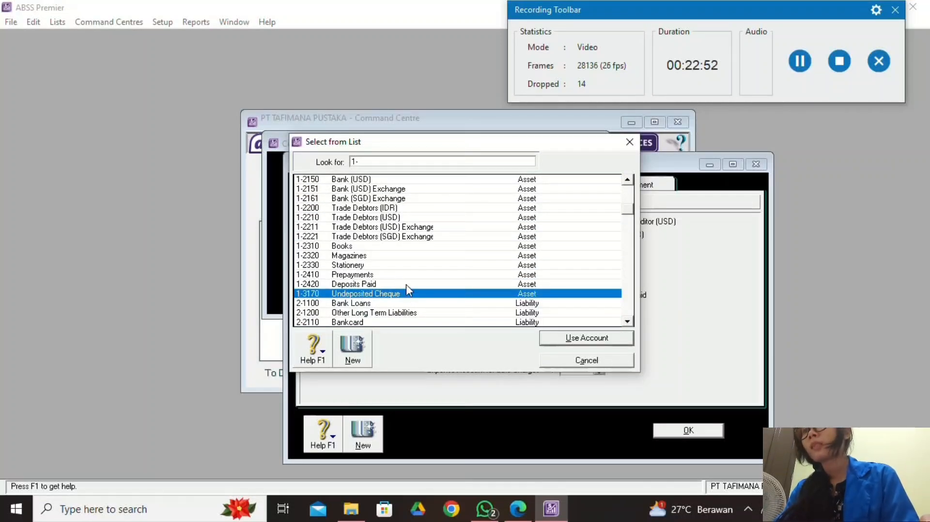
scroll(406, 284, up, 4)
scroll(405, 284, down, 2)
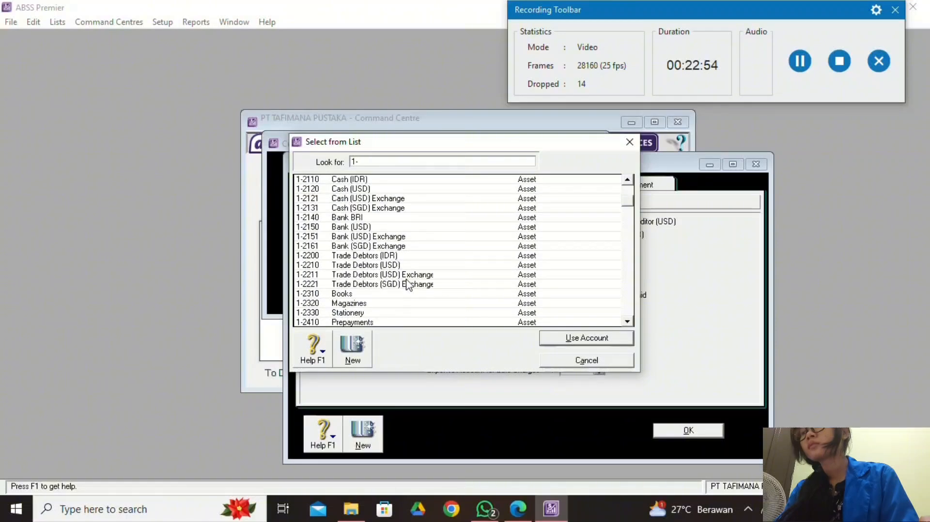
scroll(407, 283, down, 3)
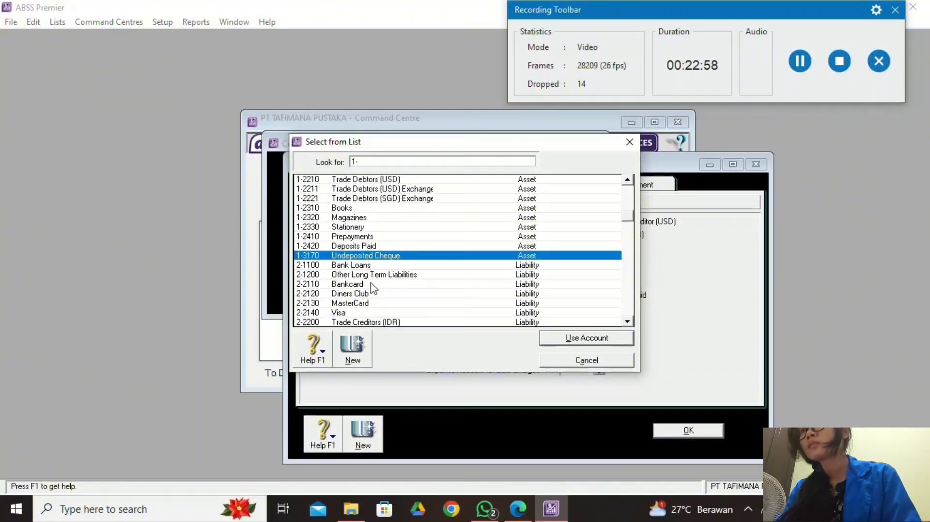
scroll(388, 247, up, 5)
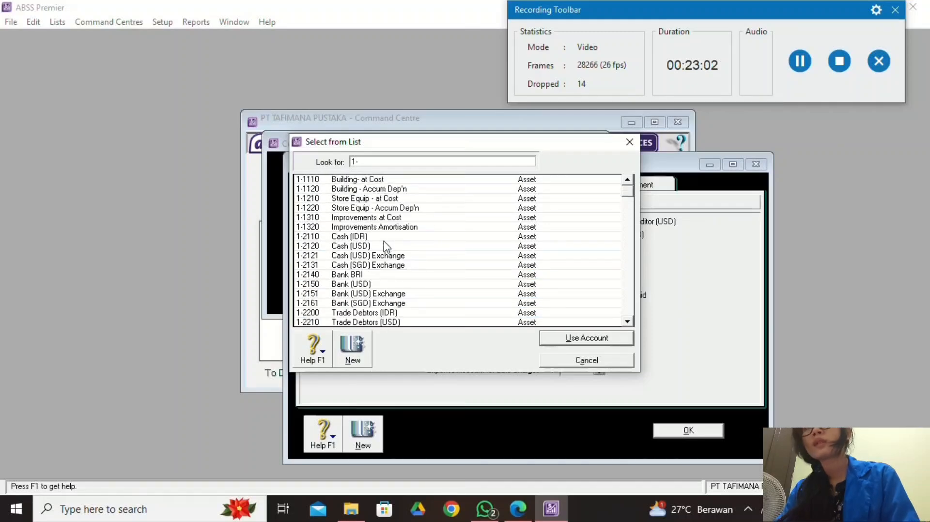
click(800, 61)
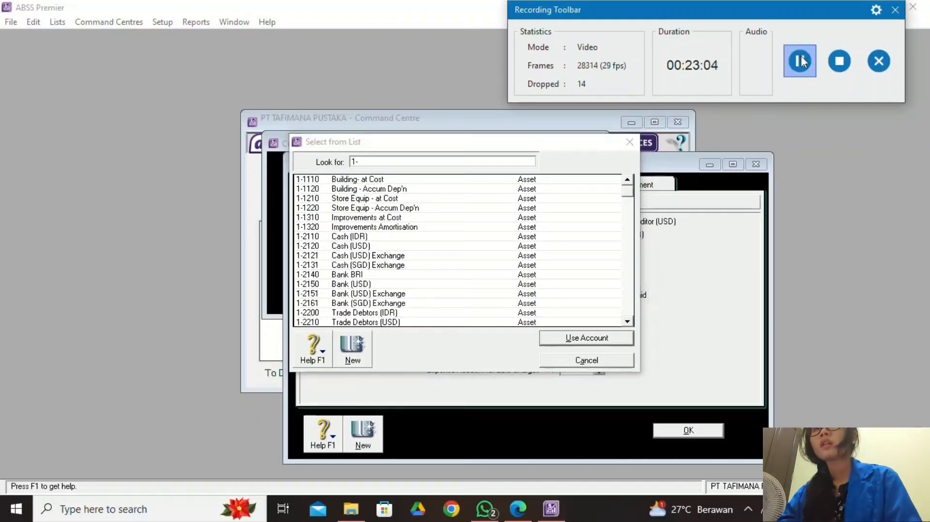
click(617, 359)
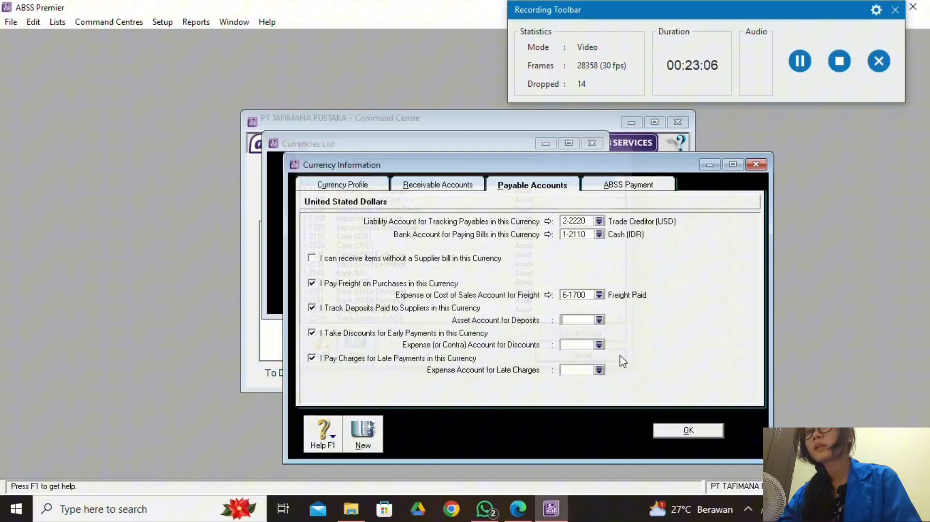
Link USD deposits to 1-2420 Deposits Paid, discounts to 6-1600, late fees to 6-1800.
click(599, 320)
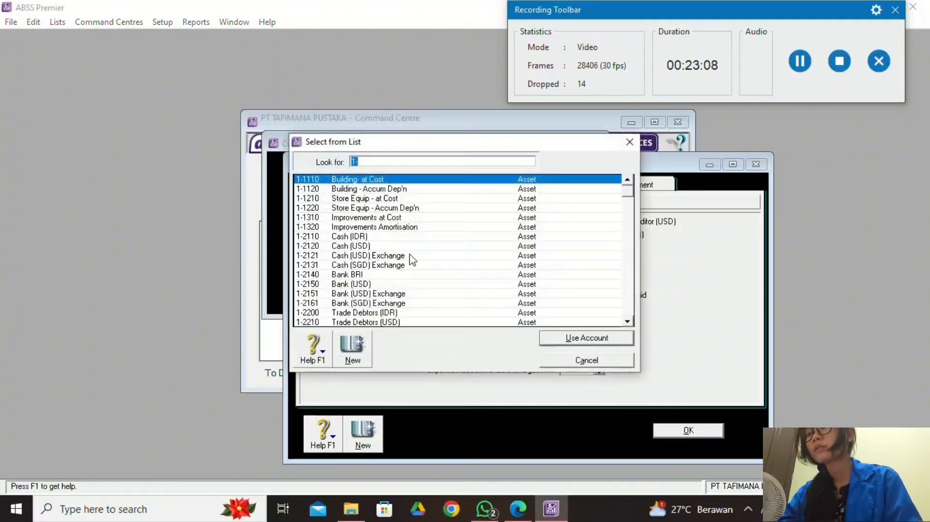
scroll(420, 271, down, 1)
scroll(420, 271, down, 2)
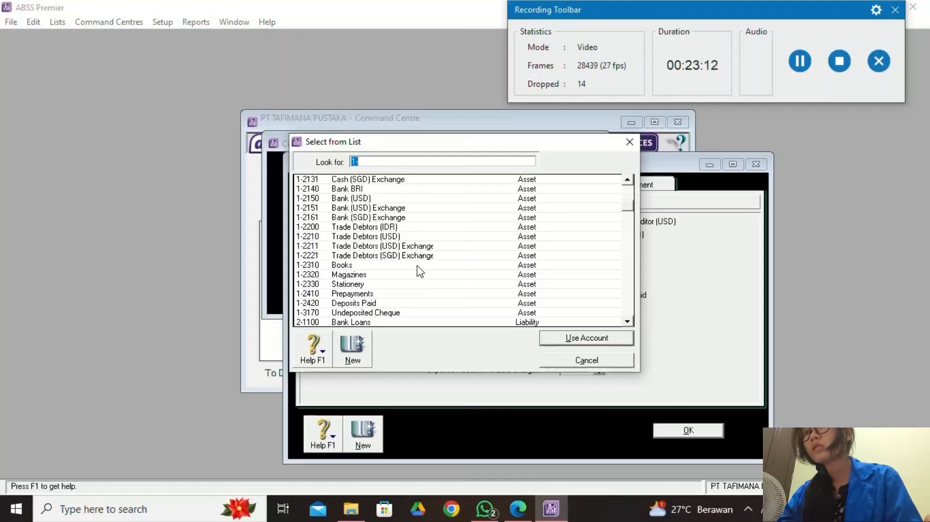
scroll(419, 271, down, 1)
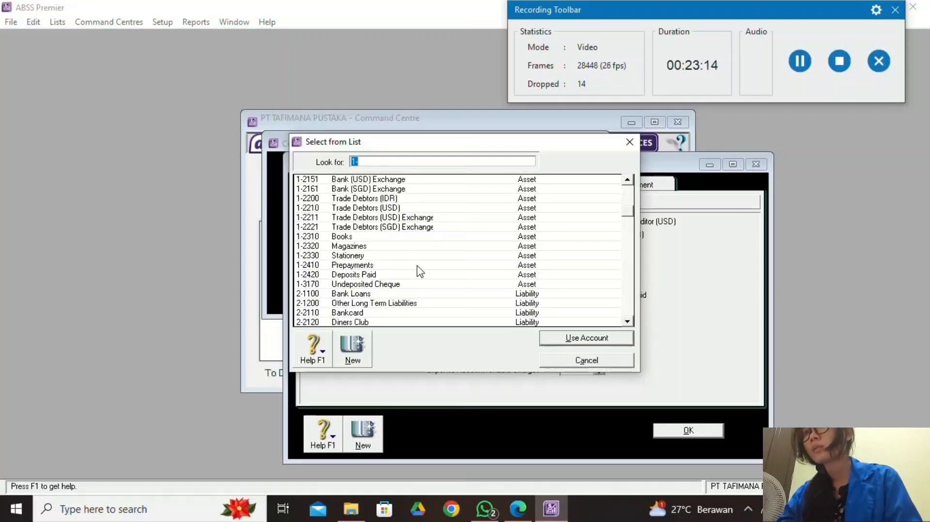
click(388, 275)
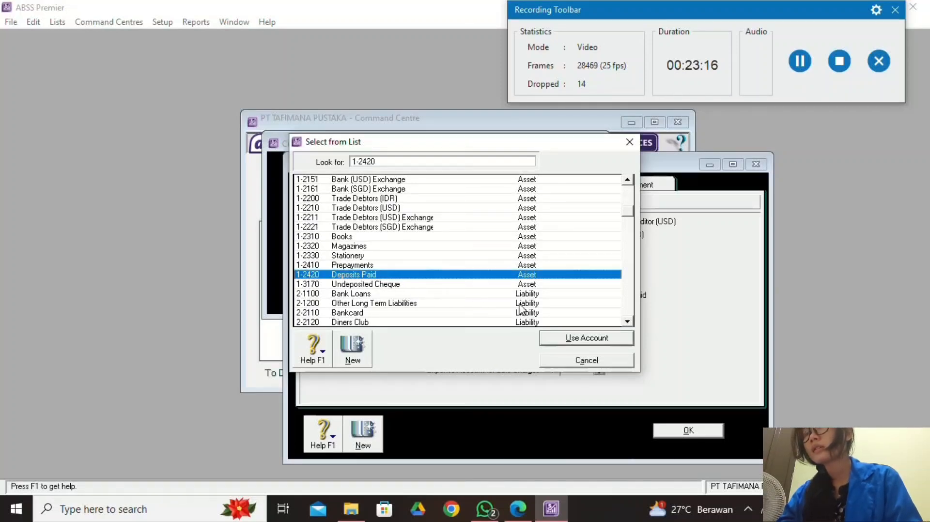
click(584, 340)
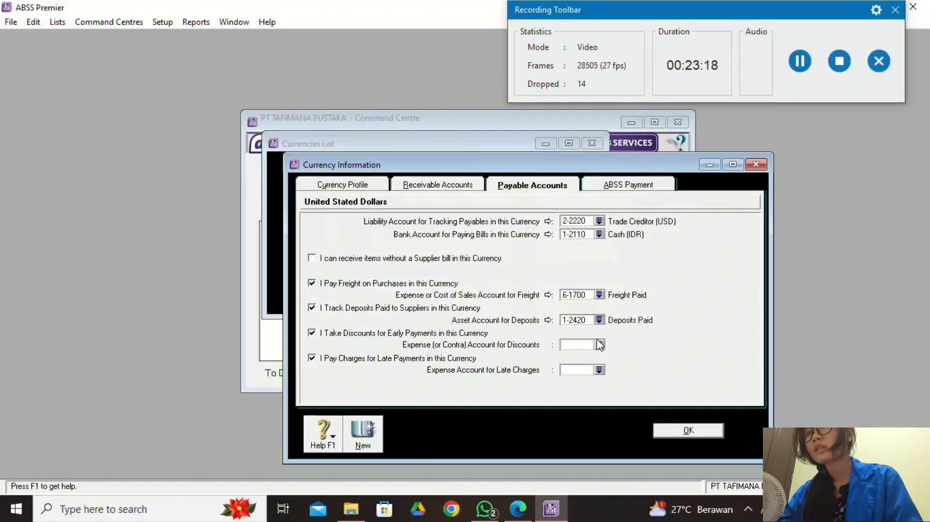
click(601, 346)
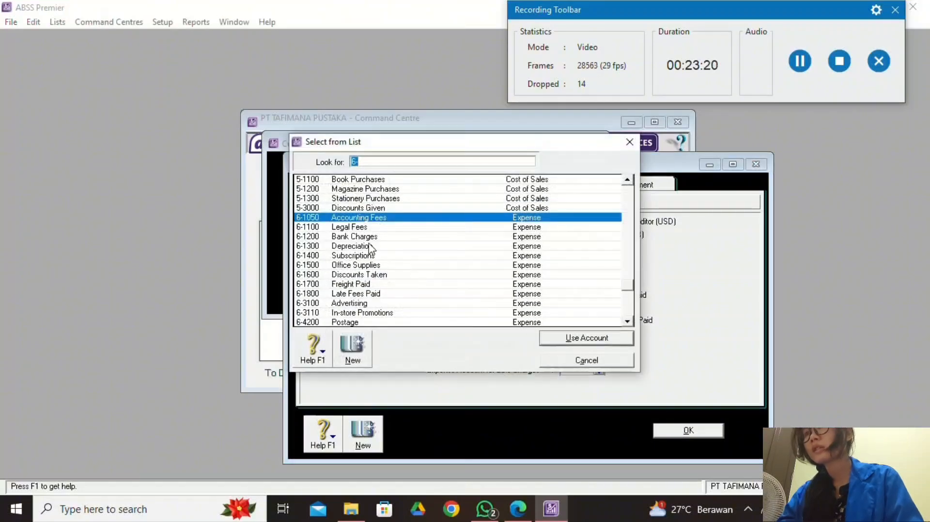
click(385, 275)
click(566, 342)
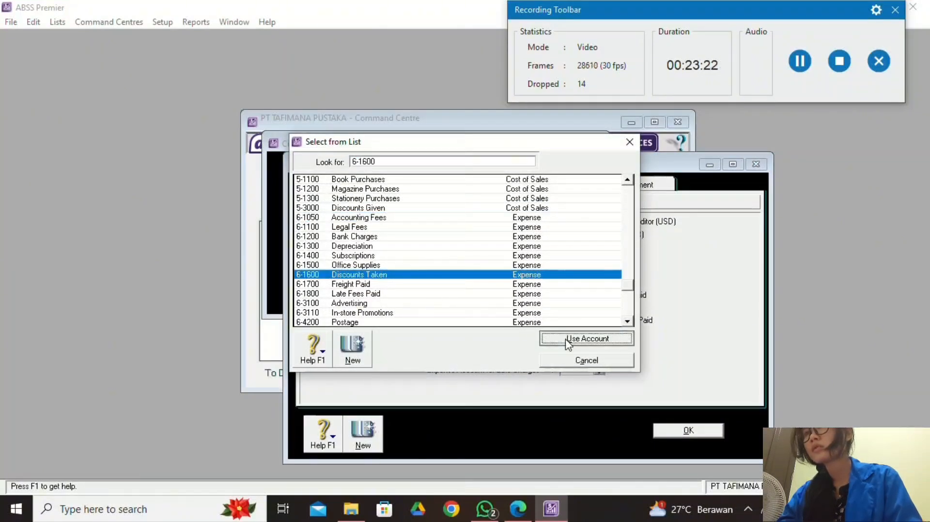
click(599, 370)
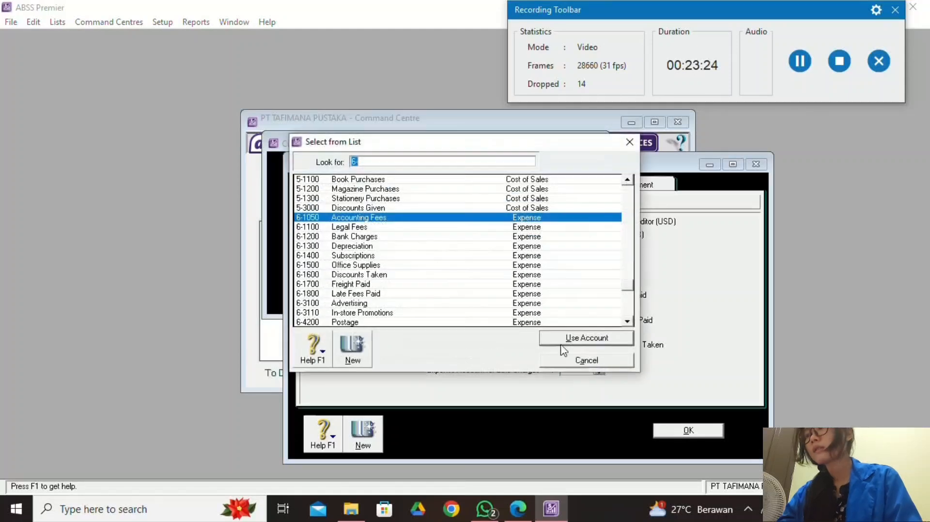
click(388, 296)
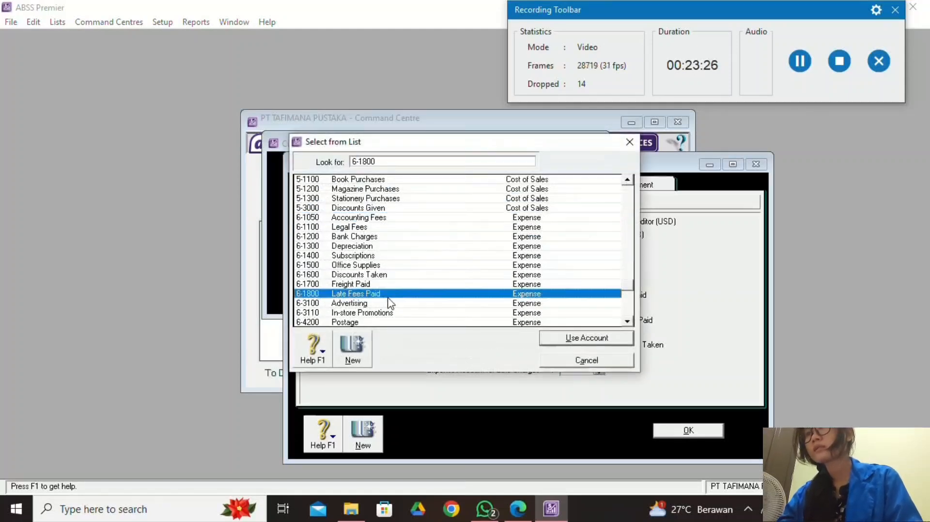
click(583, 339)
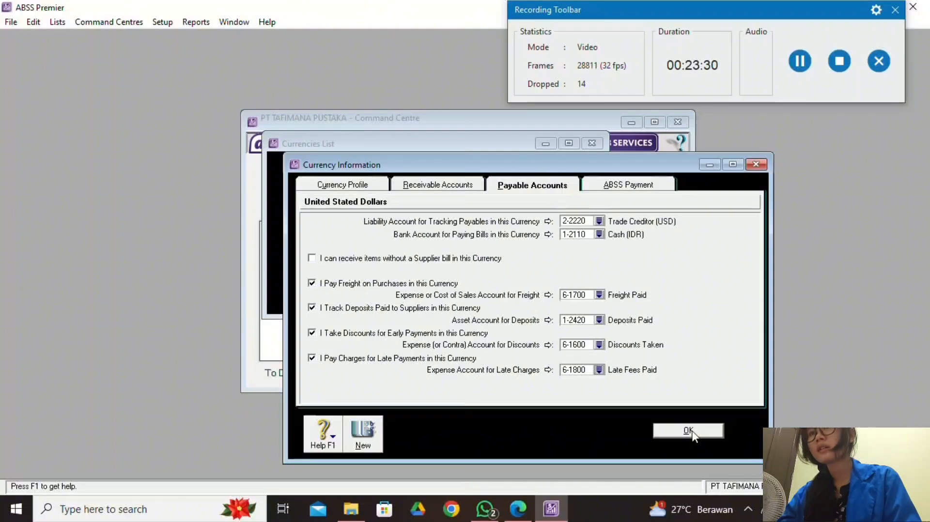
Review the USD receivable settings and save the US dollar currency information.
click(406, 186)
click(793, 66)
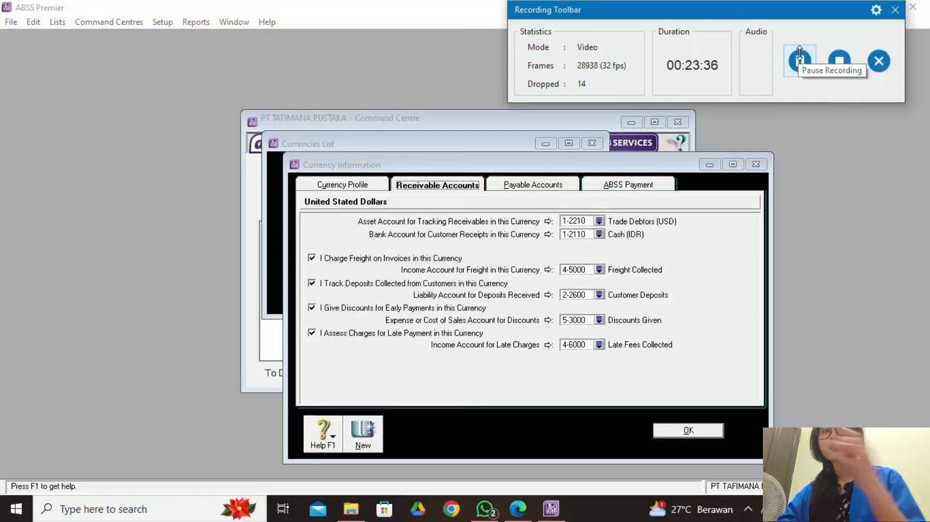
click(718, 429)
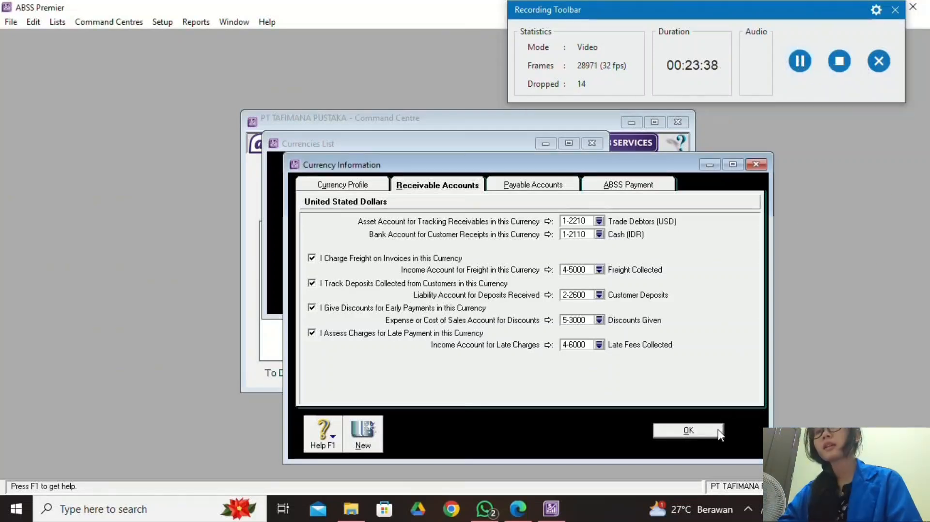
For Singapore Dollars receivables, enable freight, customer deposits, early-payment discounts and late charges.
click(690, 429)
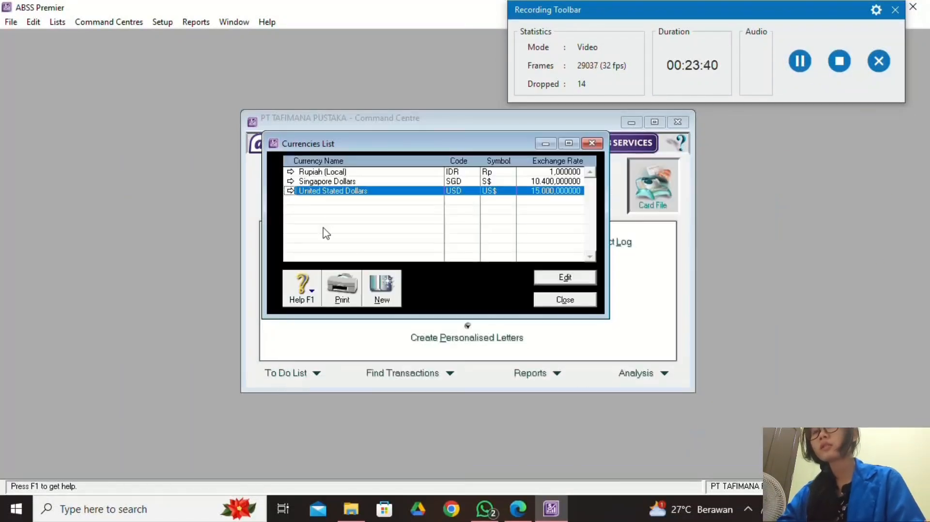
double_click(327, 182)
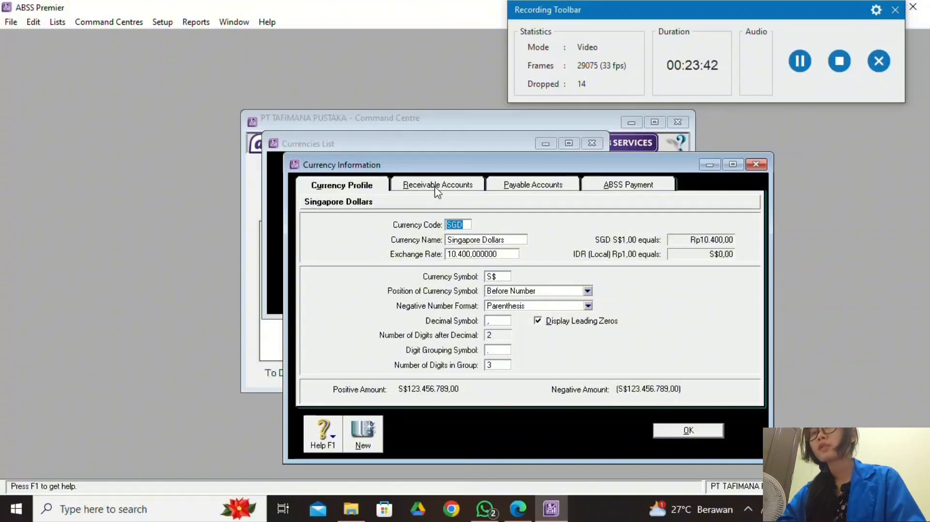
click(437, 187)
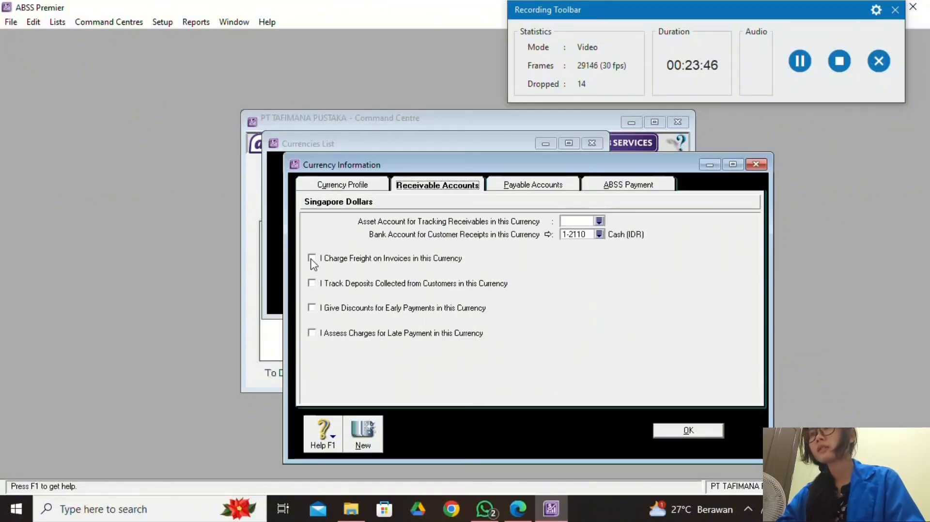
click(310, 259)
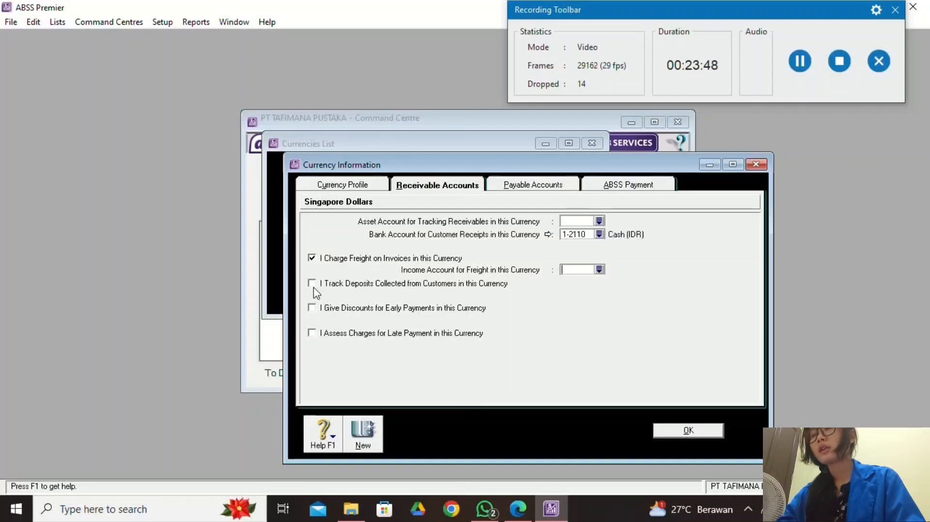
click(312, 284)
click(312, 308)
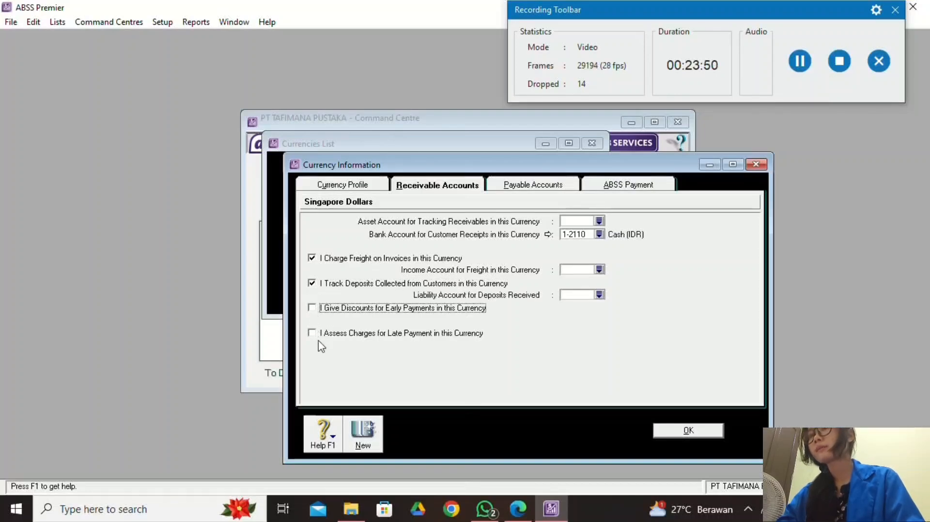
click(312, 333)
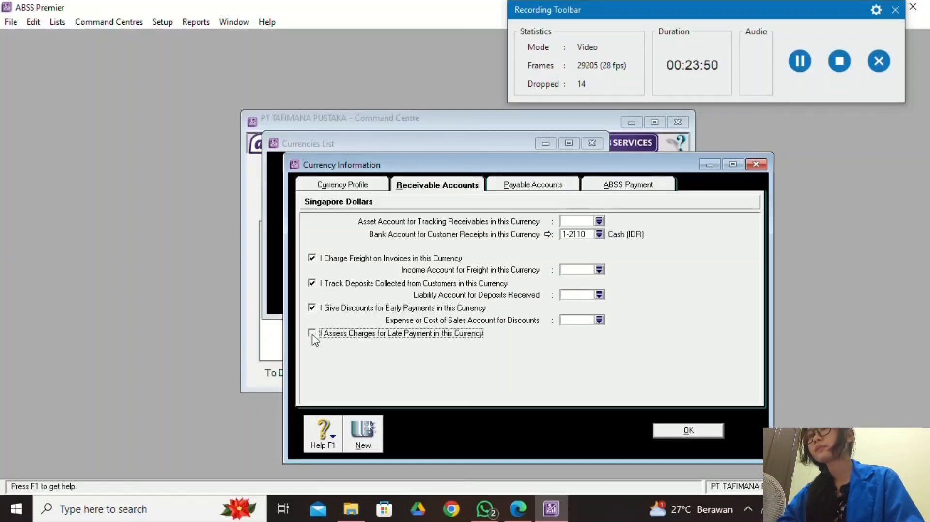
Link SGD receivables to 1-2220 Trade Debtors (SGD) and freight to 4-5000 Freight Collected.
click(599, 221)
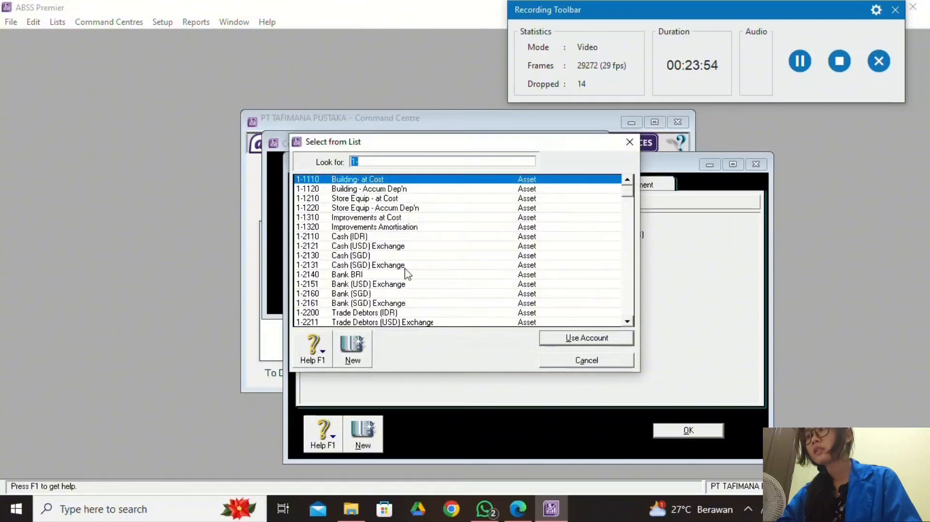
scroll(429, 300, down, 2)
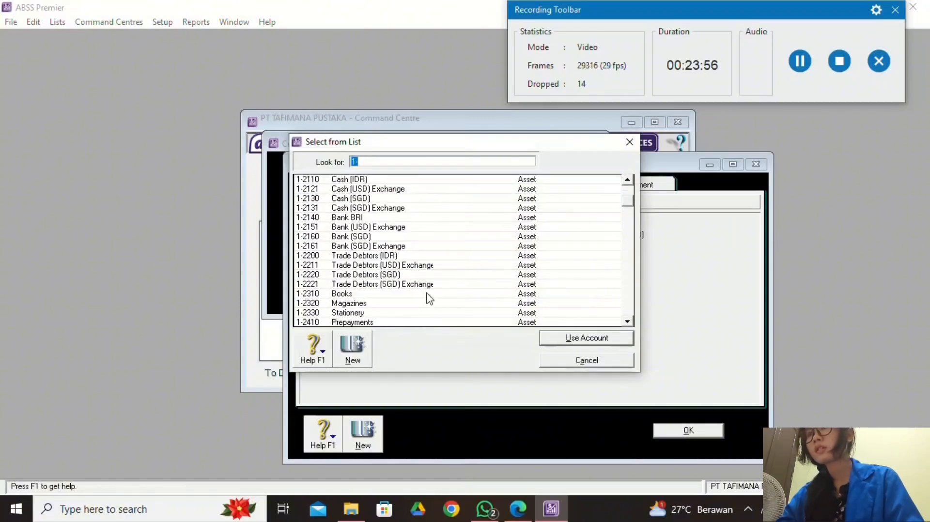
click(425, 274)
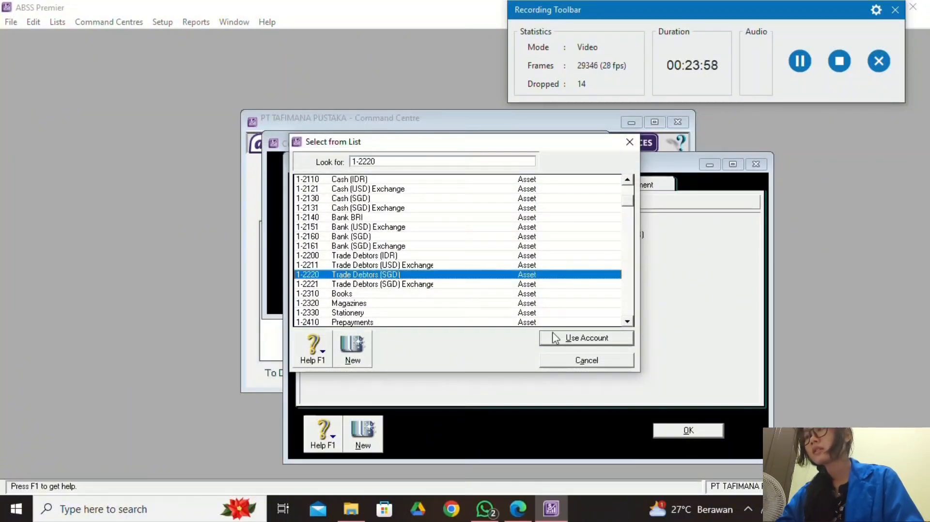
click(570, 344)
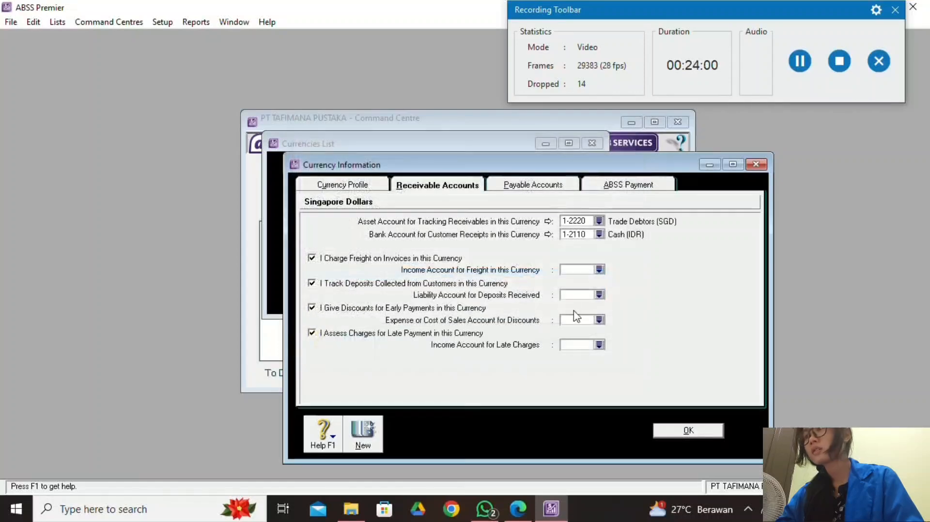
click(599, 270)
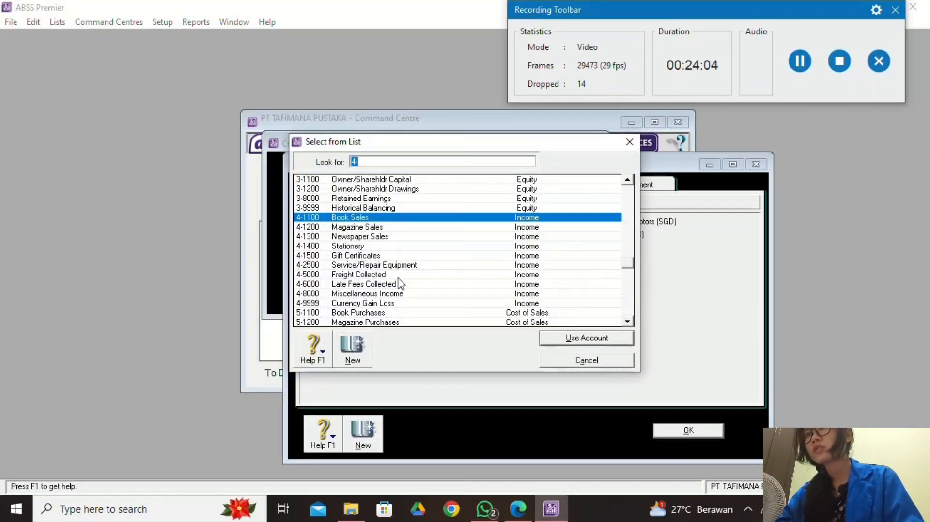
text(4-5000)
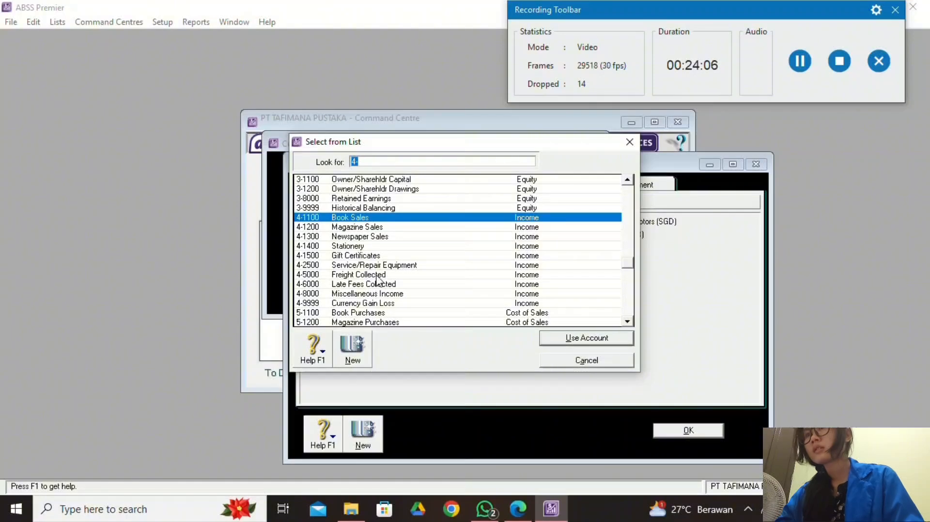
click(585, 339)
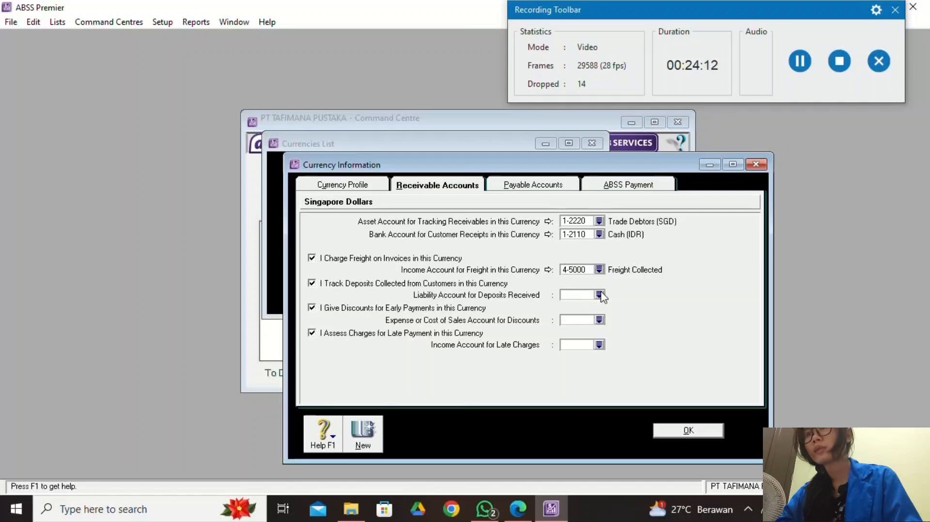
Link SGD deposits to 2-2600, discounts to 5-3000 and late charges to 4-6000.
click(600, 295)
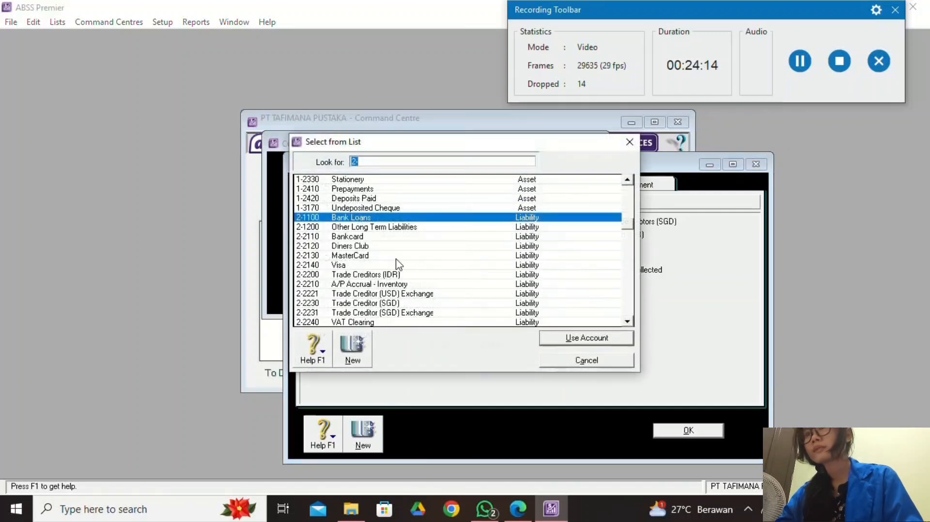
scroll(393, 275, down, 3)
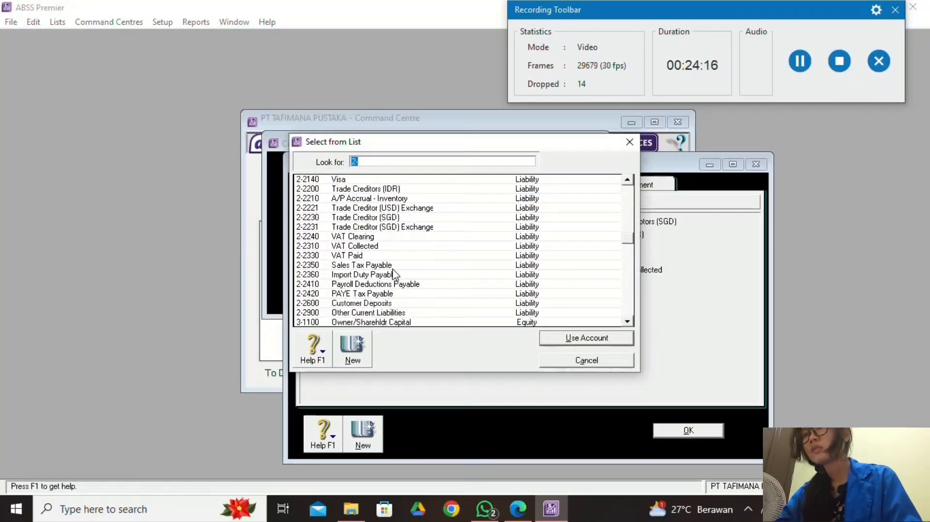
scroll(375, 282, down, 1)
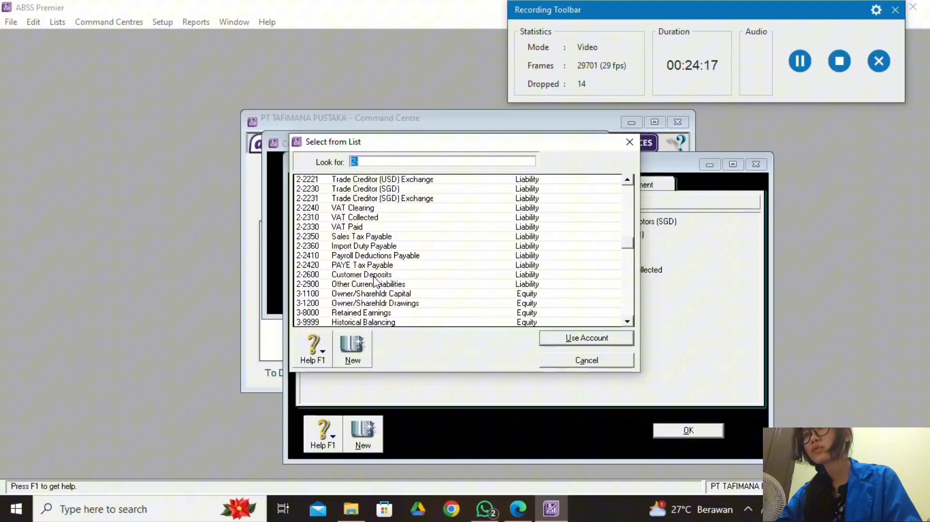
click(374, 276)
click(574, 339)
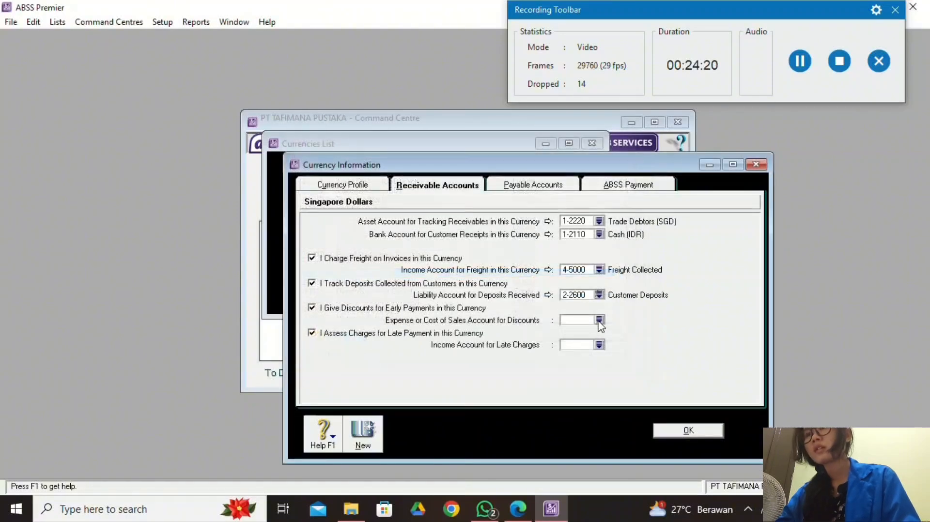
click(598, 318)
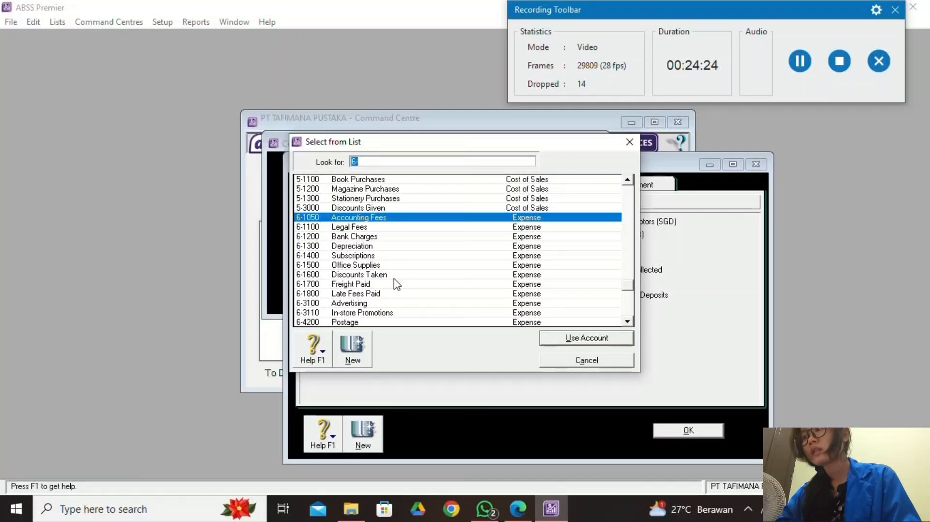
click(372, 208)
click(558, 338)
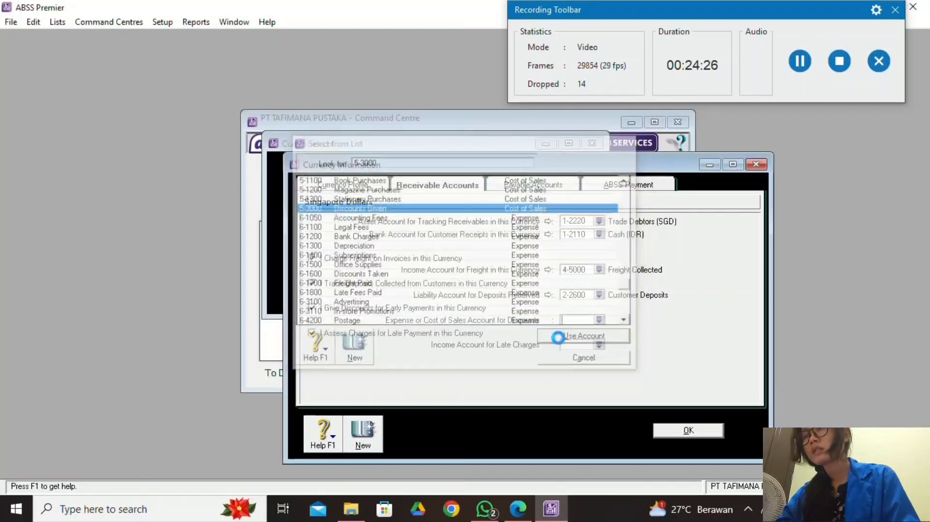
click(599, 345)
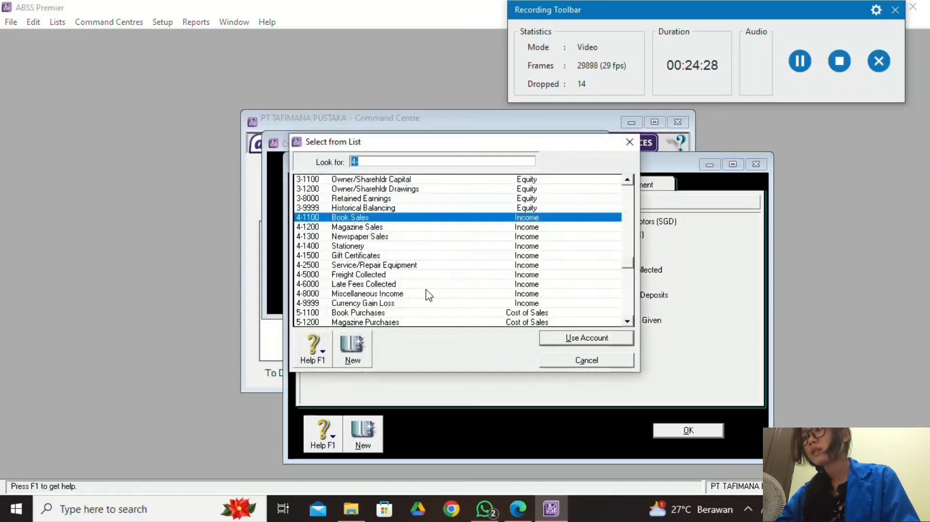
click(409, 284)
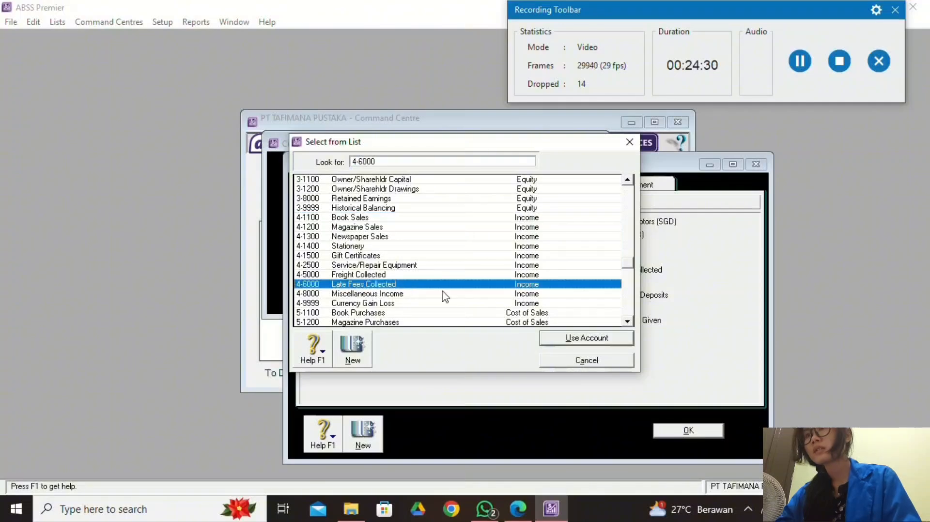
click(573, 338)
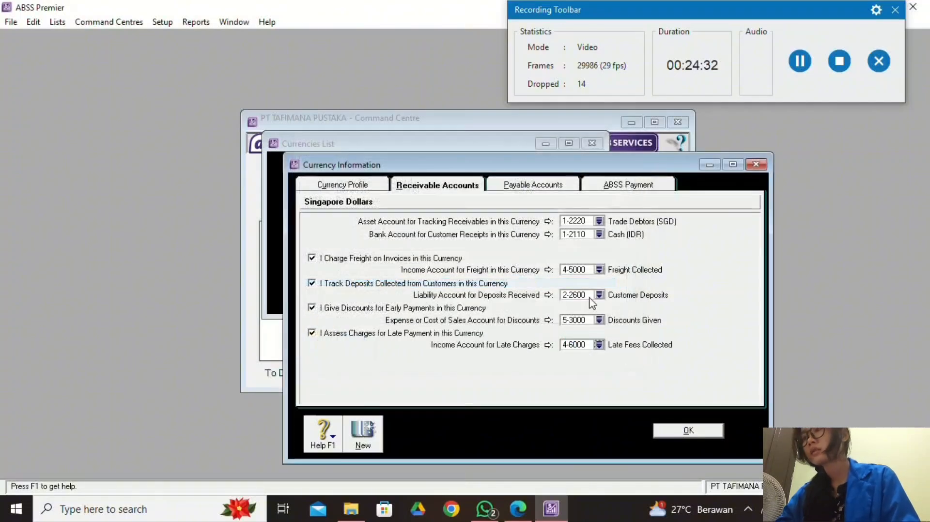
click(541, 190)
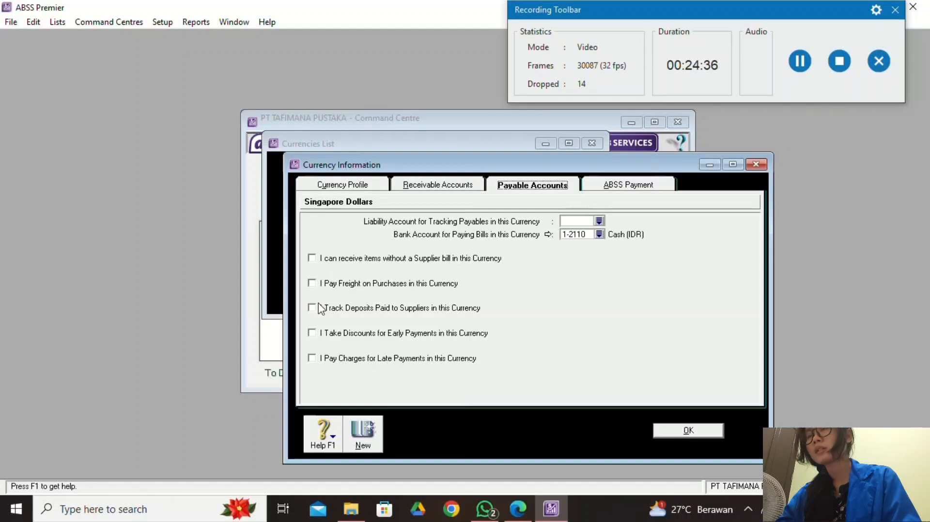
Enable all four SGD payables options and link payables to 2-2230 Trade Creditor (SGD).
click(312, 283)
click(322, 310)
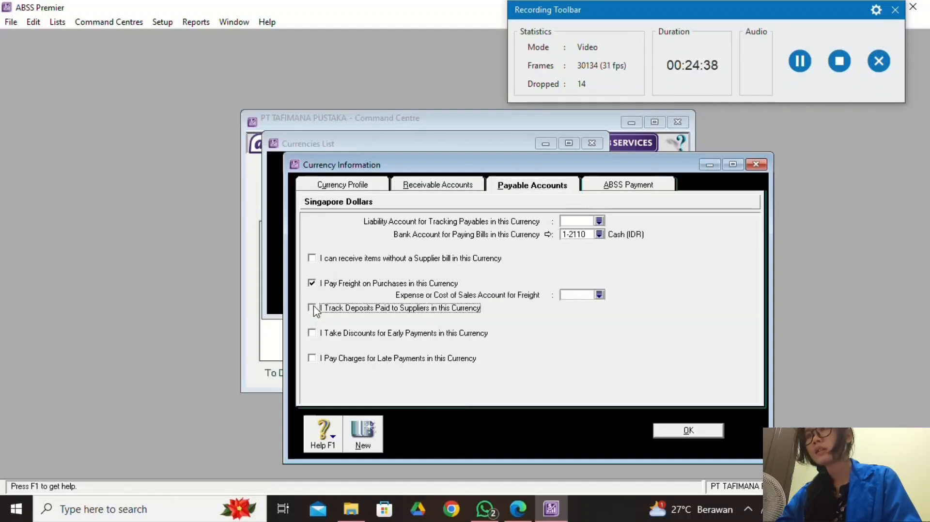
click(319, 334)
click(314, 359)
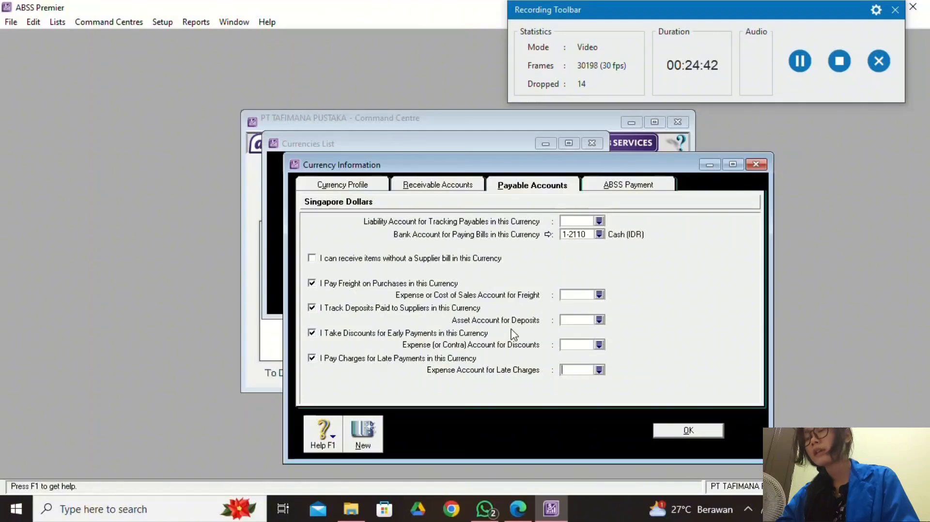
click(599, 220)
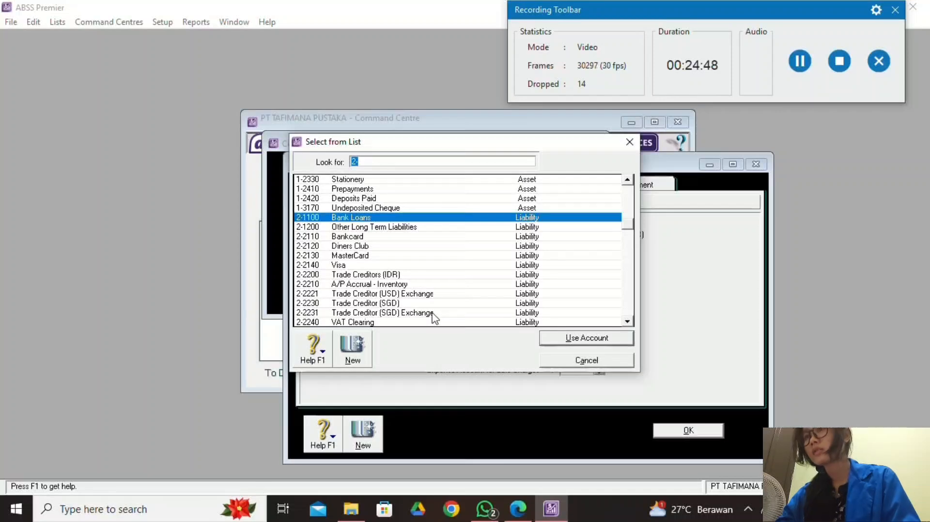
click(397, 303)
click(573, 339)
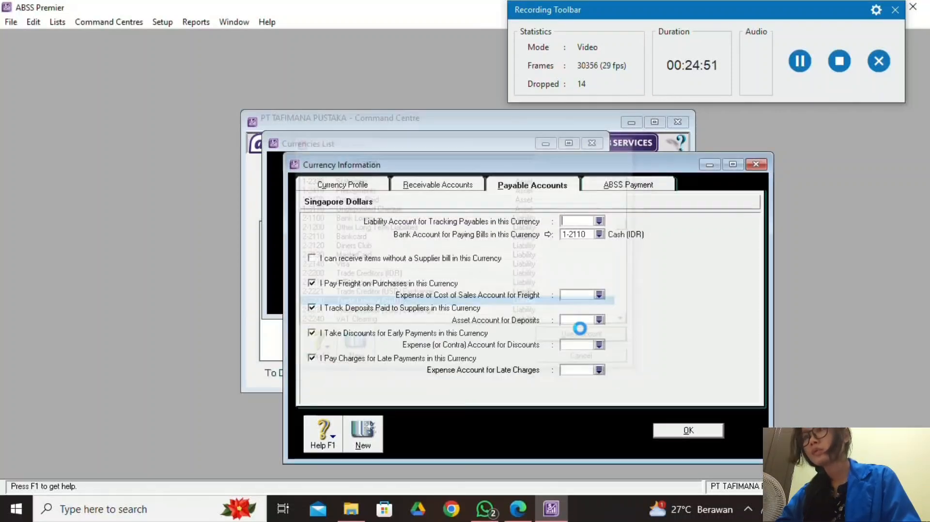
Link SGD freight to 6-1700 Freight Paid and deposits to 1-2420 Deposits Paid.
click(599, 295)
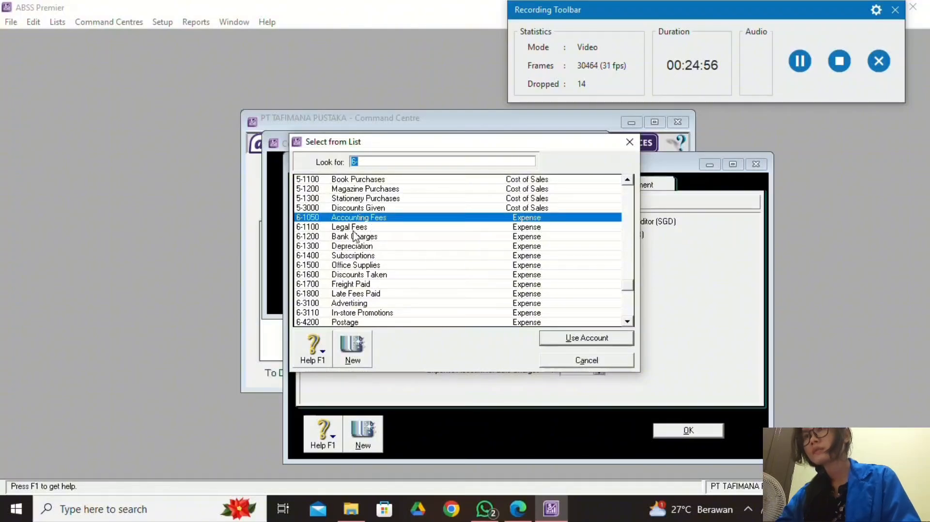
click(375, 286)
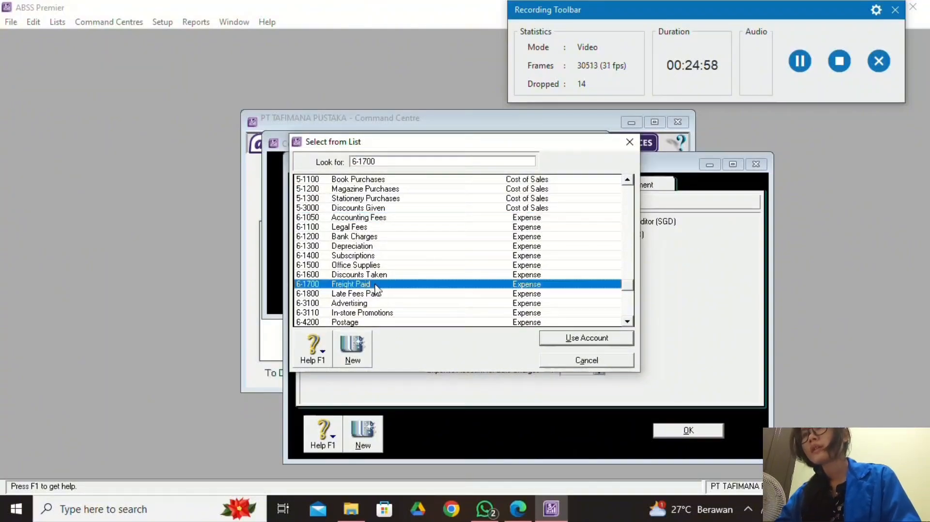
click(611, 340)
click(600, 321)
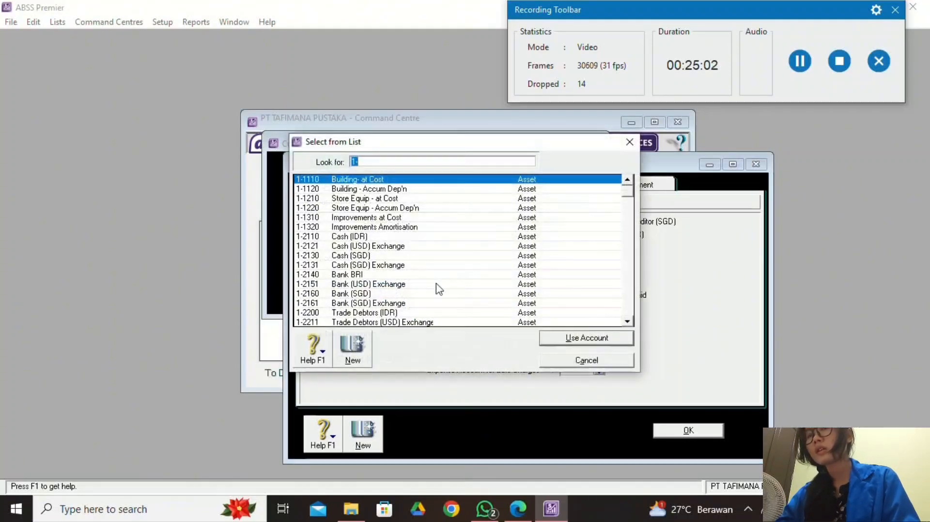
scroll(389, 289, down, 1)
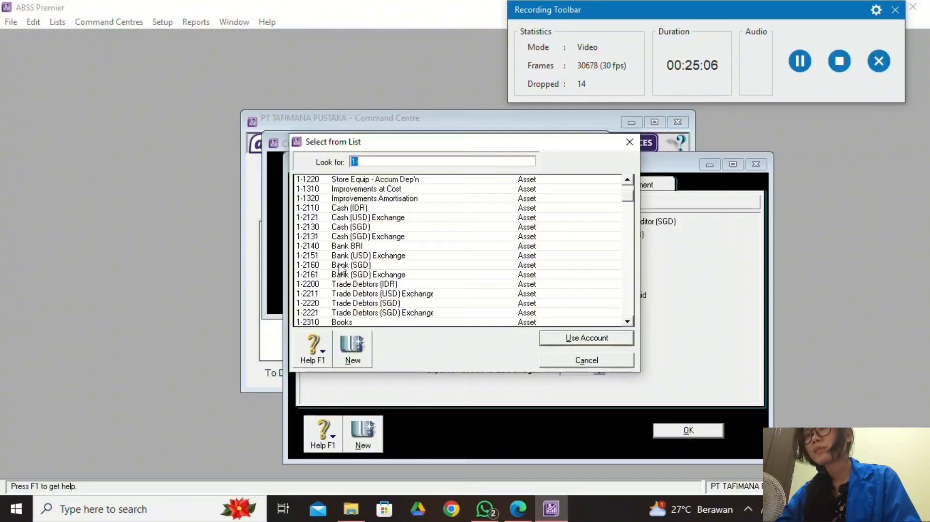
scroll(338, 267, down, 2)
click(364, 303)
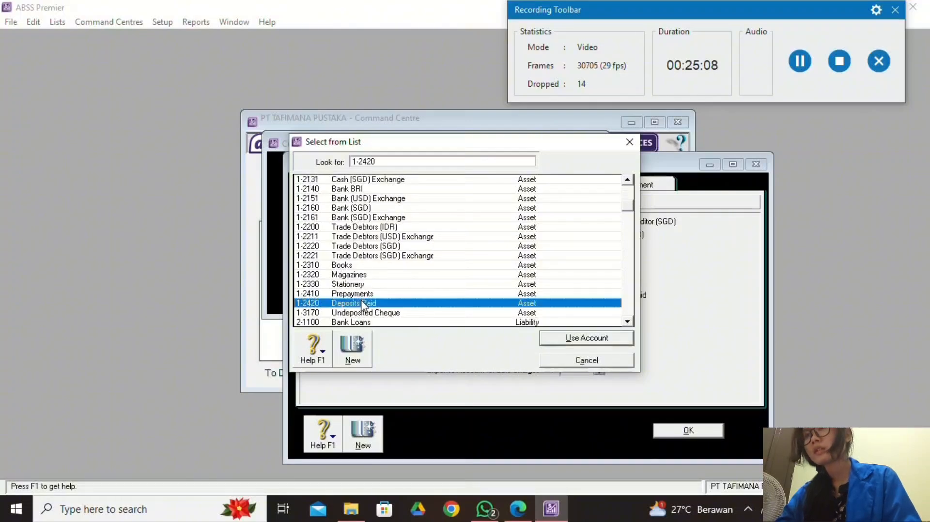
click(568, 345)
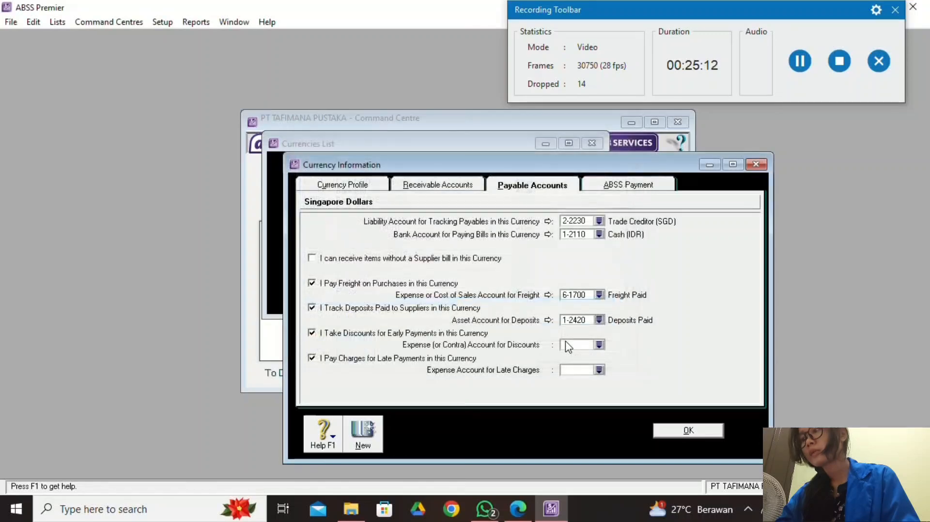
Link SGD discounts to 6-1600 Discounts Taken and late charges to 6-1800 Late Fees Paid.
click(598, 345)
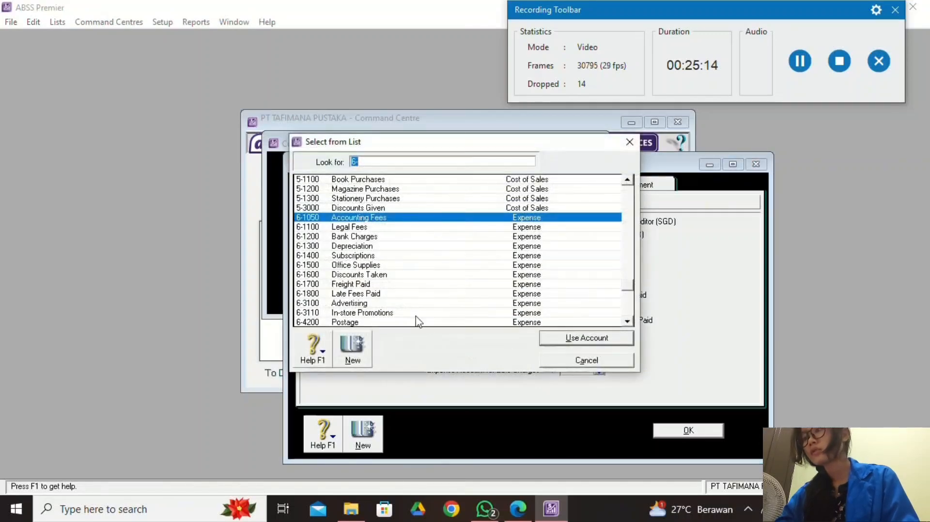
click(384, 275)
click(578, 339)
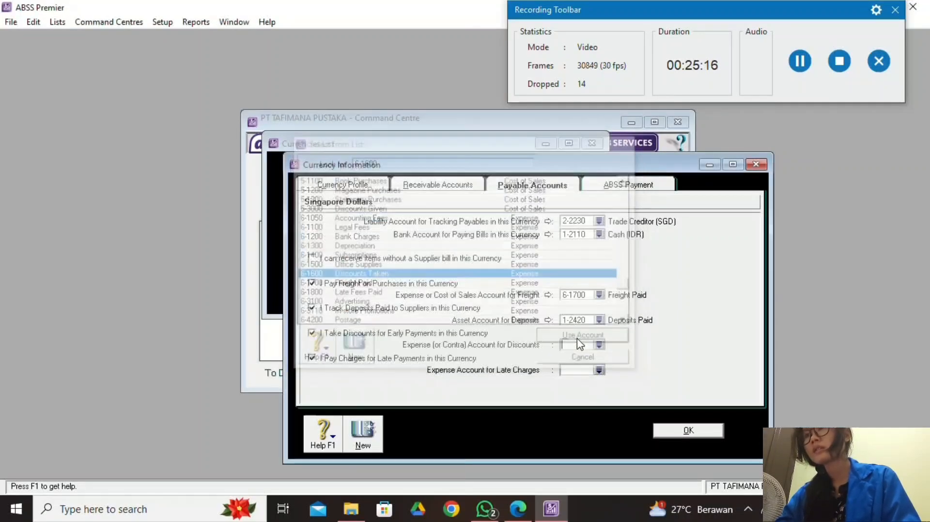
click(599, 371)
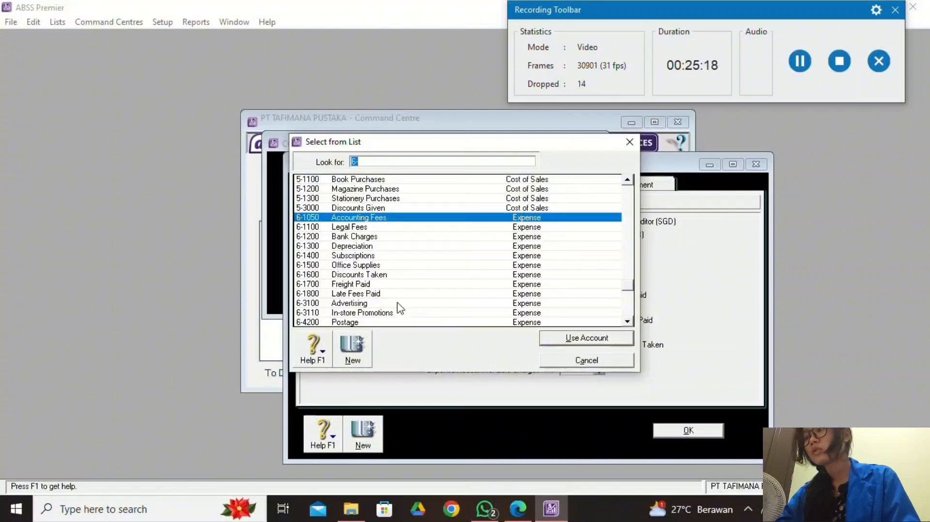
click(390, 293)
click(615, 340)
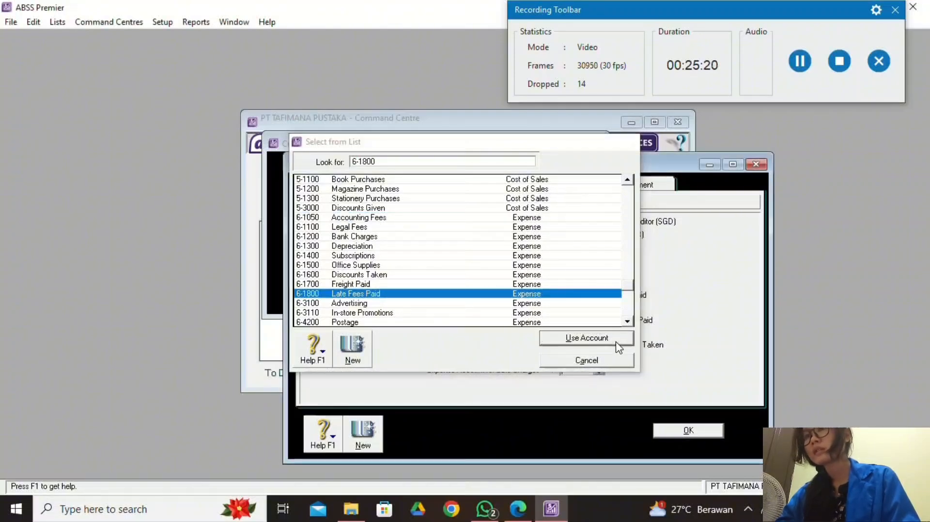
Save the Singapore Dollars settings and close the Currencies List.
click(712, 432)
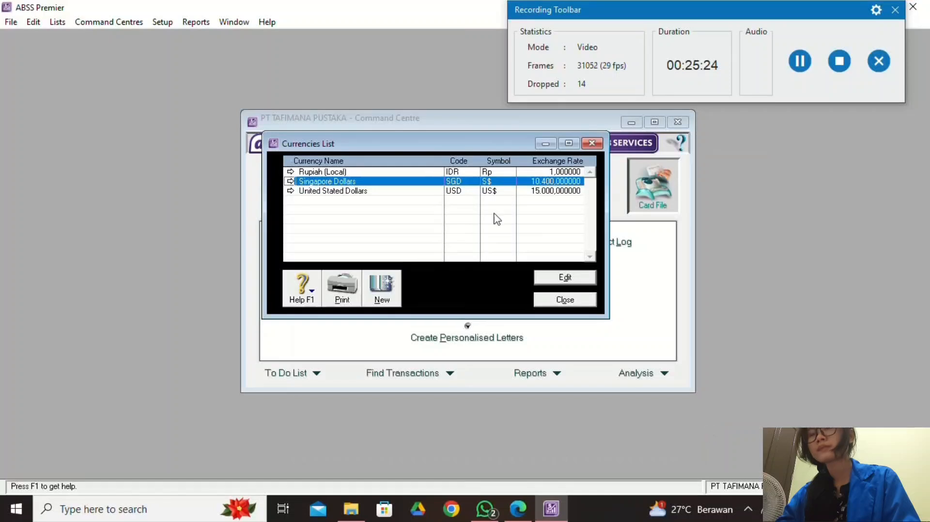
click(802, 80)
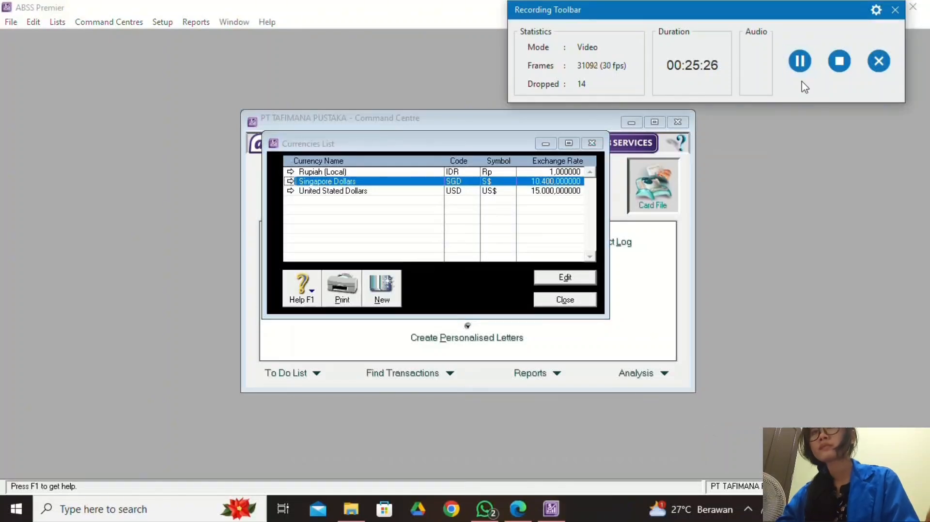
click(585, 303)
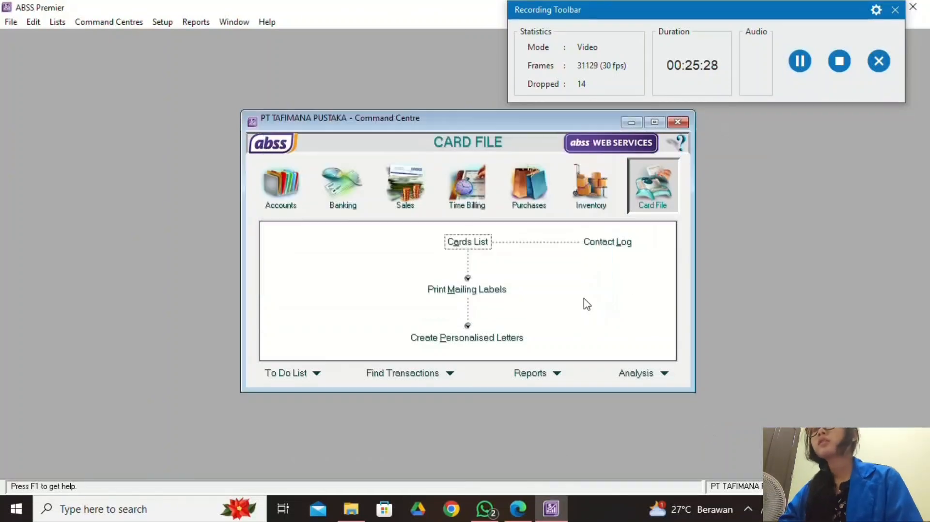
click(517, 508)
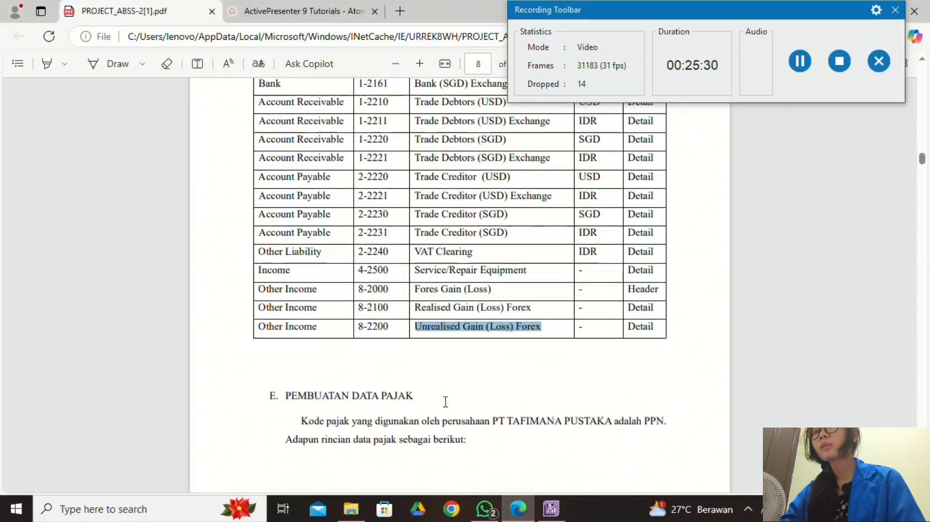
scroll(445, 402, down, 5)
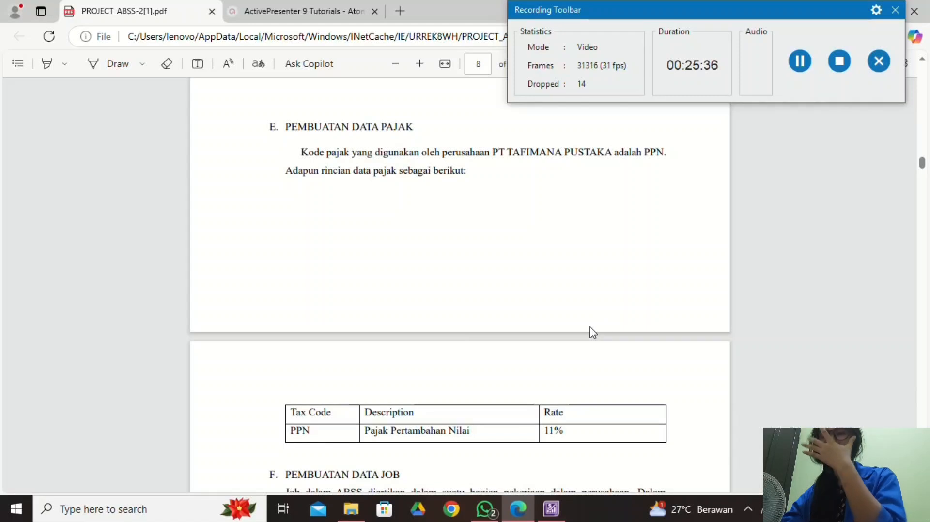
scroll(481, 432, down, 2)
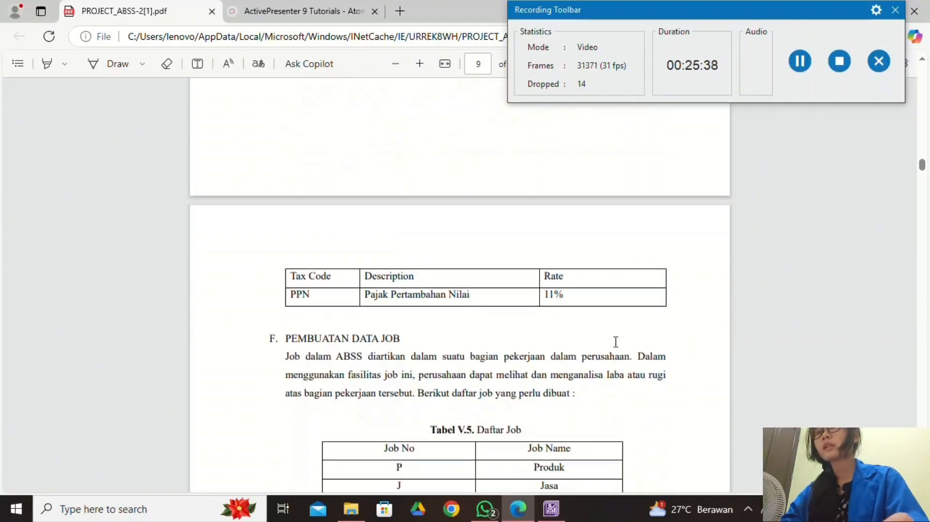
scroll(617, 343, up, 2)
click(551, 509)
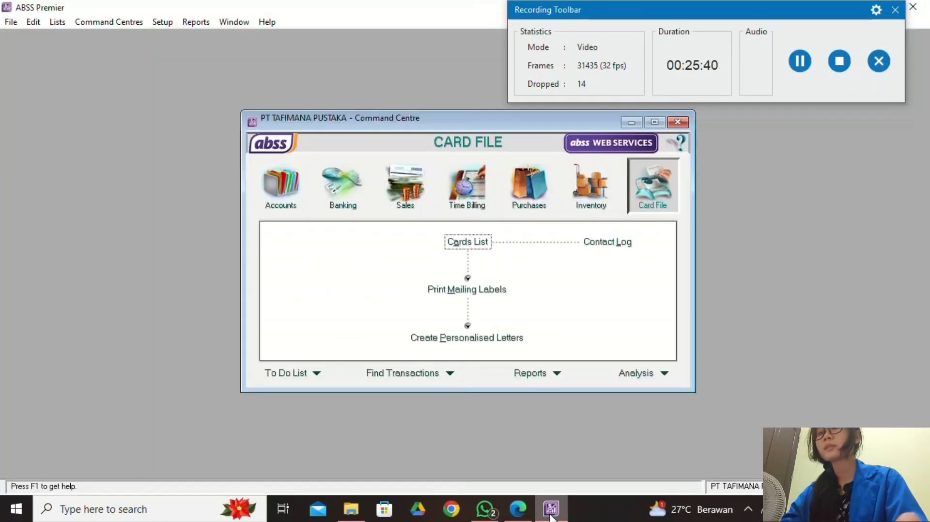
Open the VAT tax code from the Tax Code List for editing.
click(62, 22)
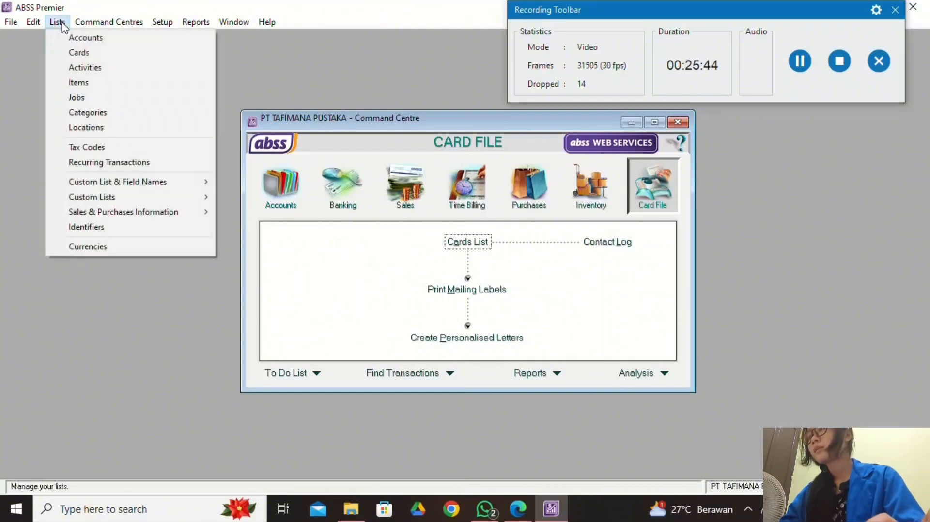
click(159, 147)
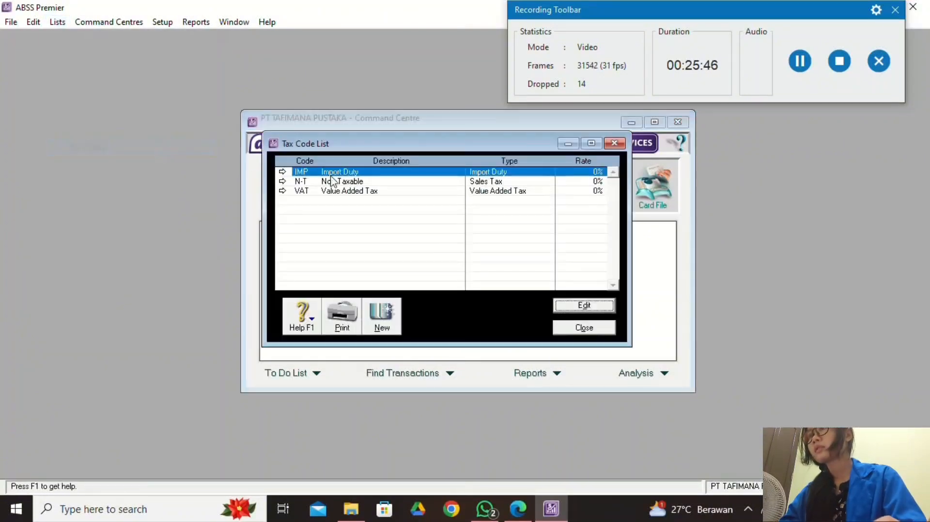
click(404, 193)
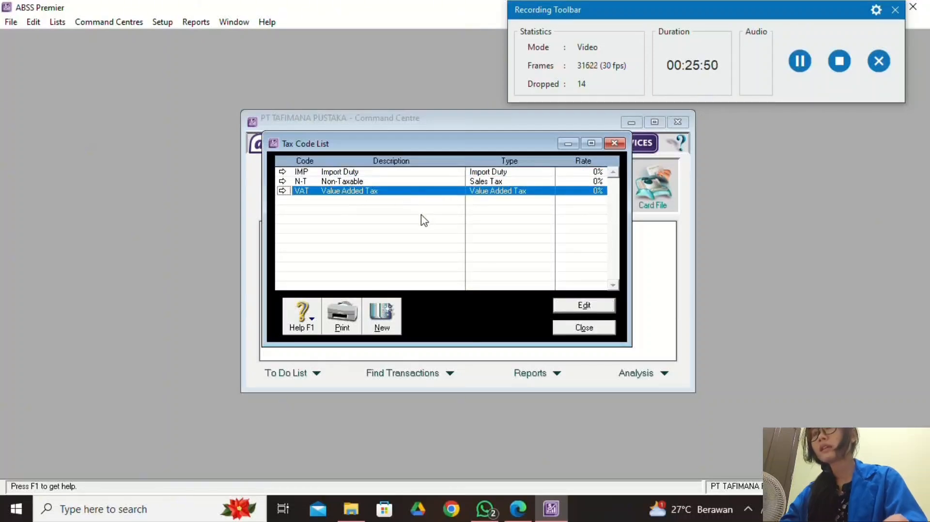
click(603, 310)
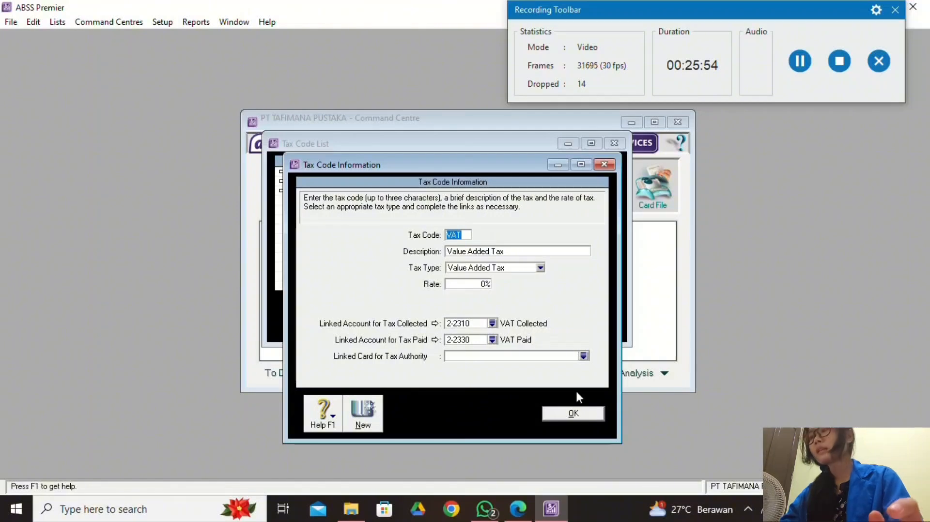
click(517, 509)
click(564, 509)
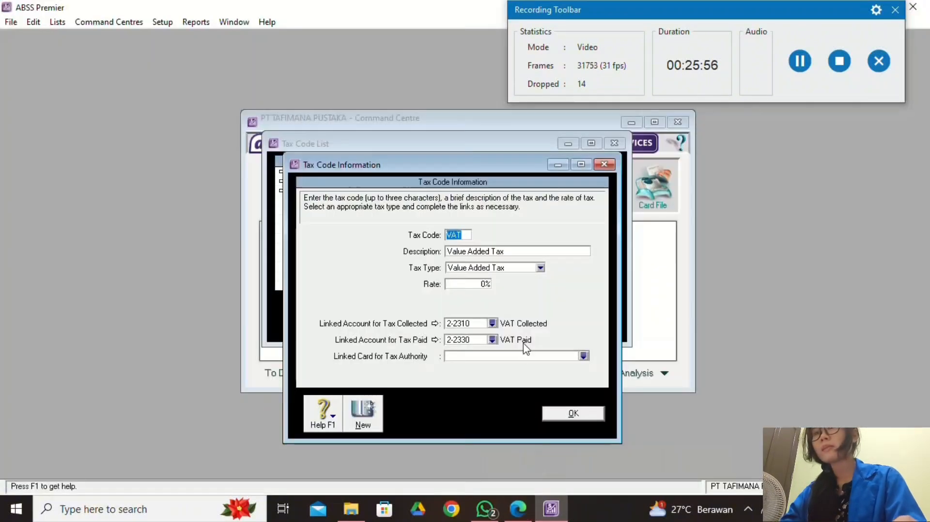
Rename the tax code to PPN with description 'Pajak Pertambahan Nilai'.
text(PPN)
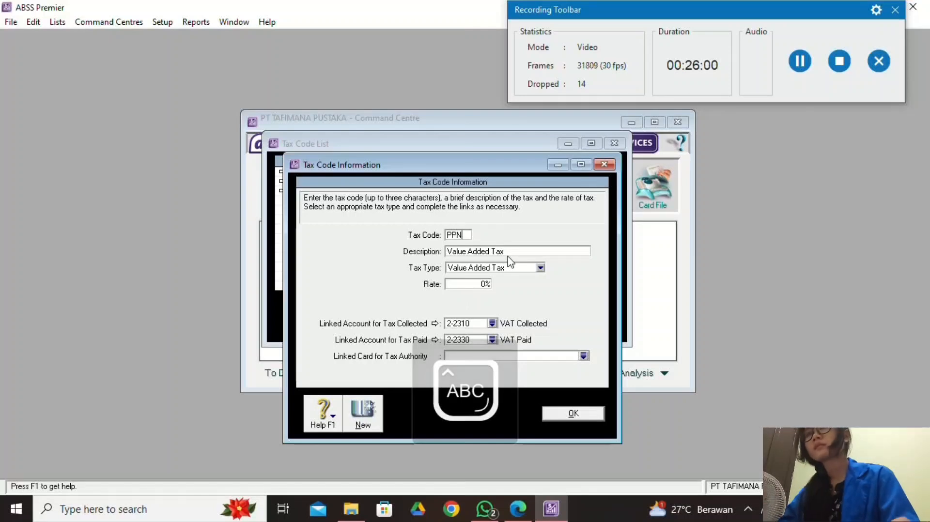
key(Tab)
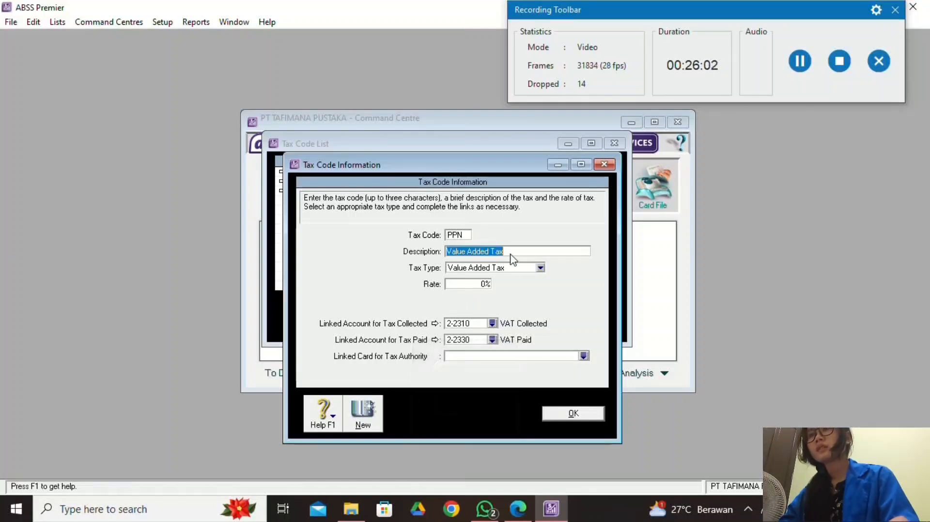
text(Pajak )
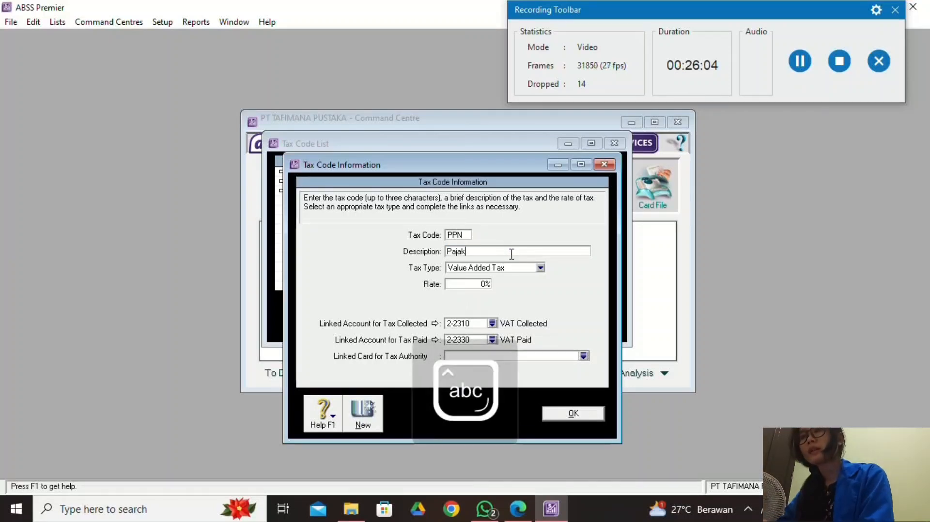
text(P)
key(Caps_Lock)
text(et)
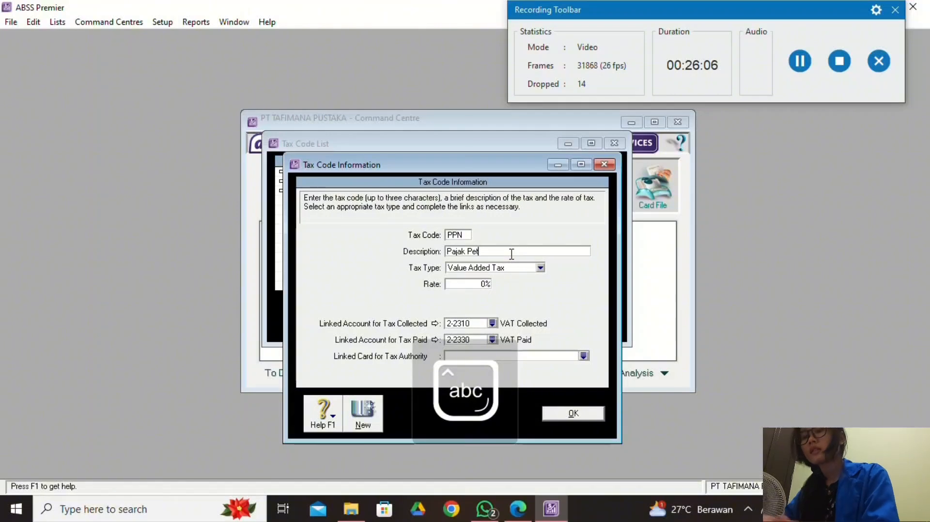
text(ambah)
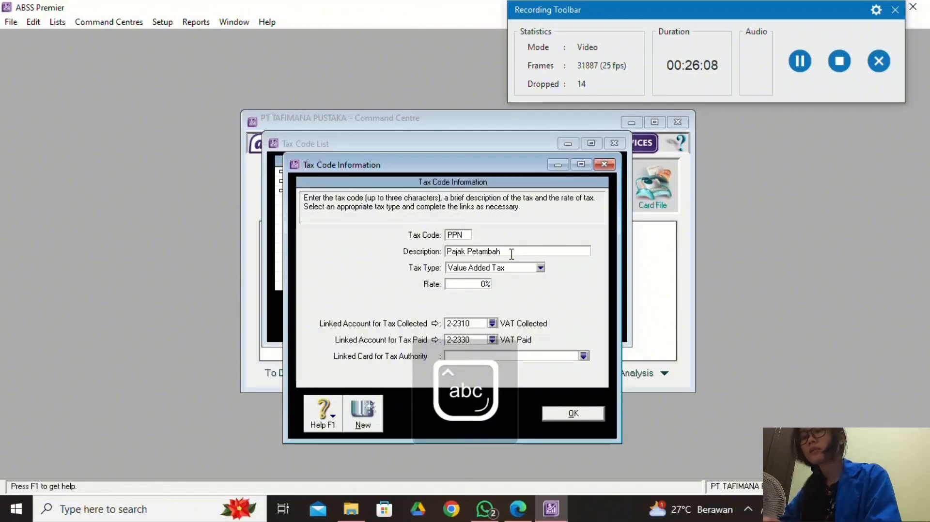
text(=)
text(a)
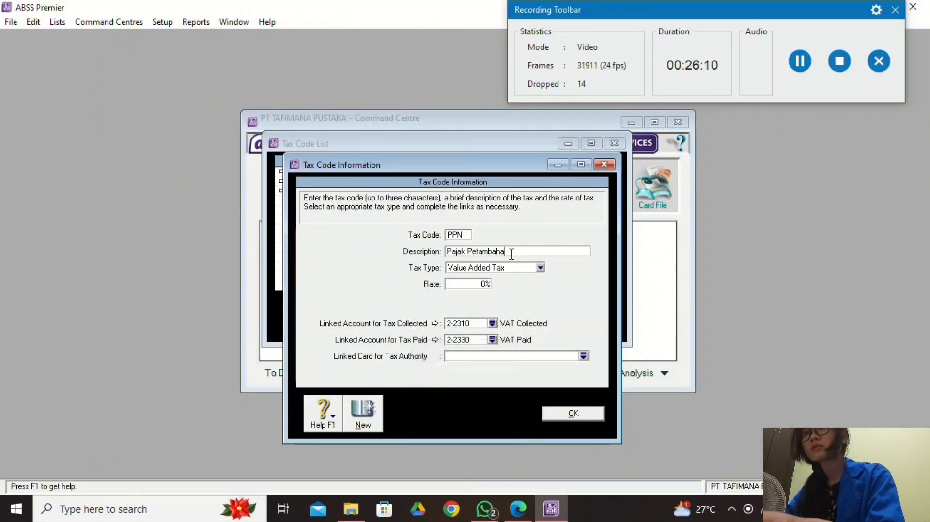
text(n)
key(Caps_Lock)
text(N)
key(Caps_Lock)
text(il)
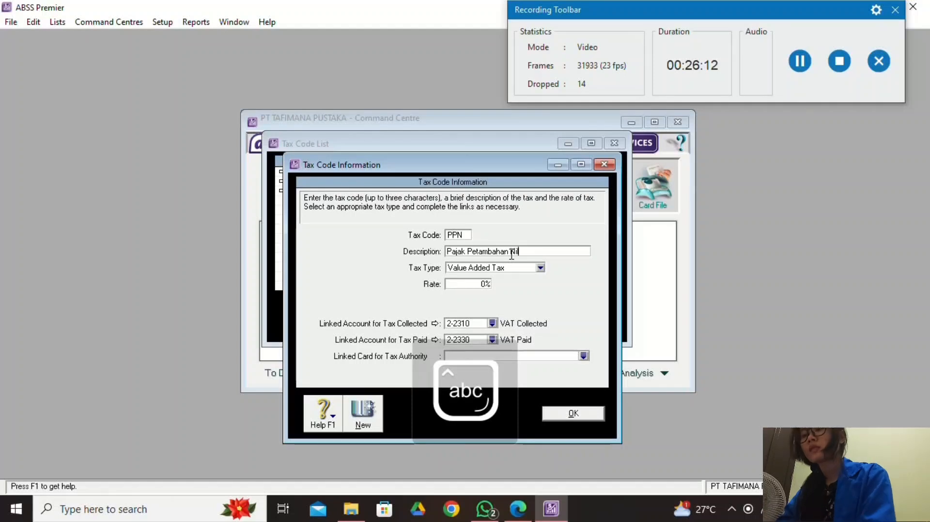
text(ai)
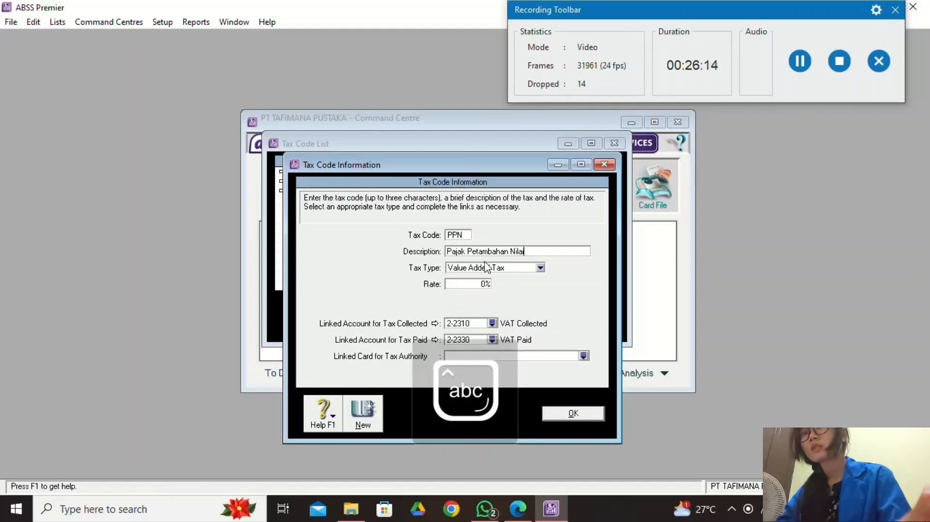
click(476, 251)
text(r)
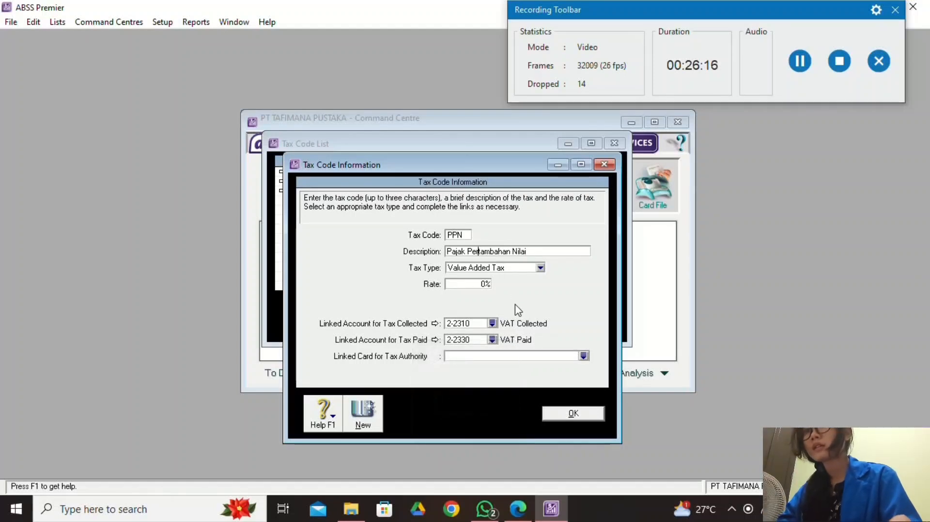
Set the PPN tax rate to 11% and save the tax code.
click(485, 284)
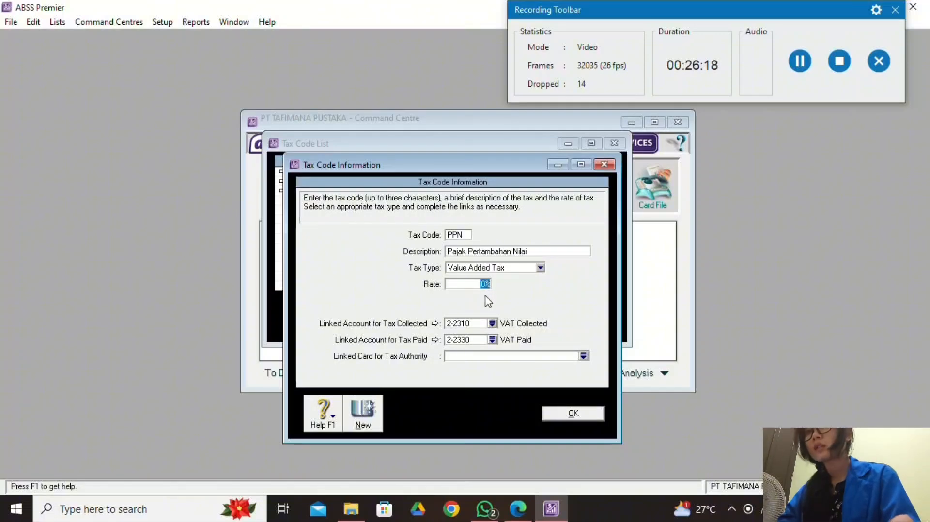
click(517, 509)
click(550, 508)
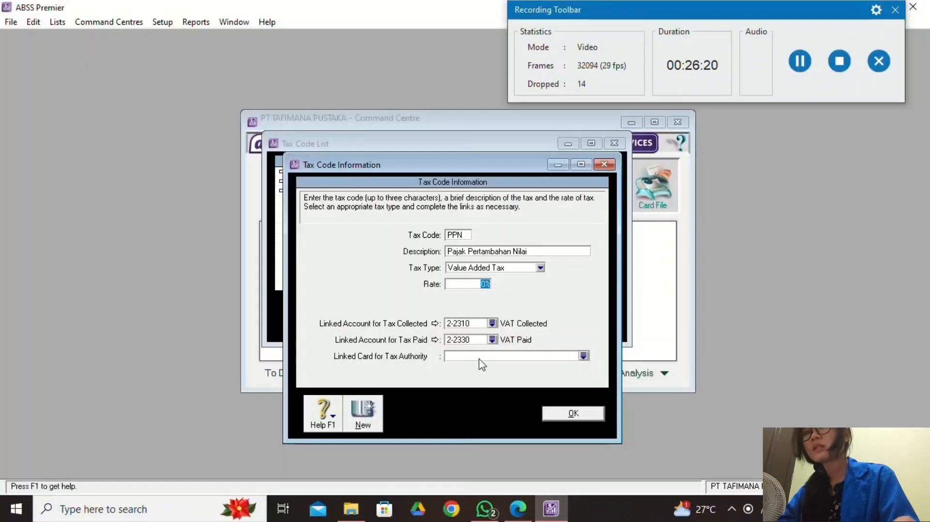
text(11)
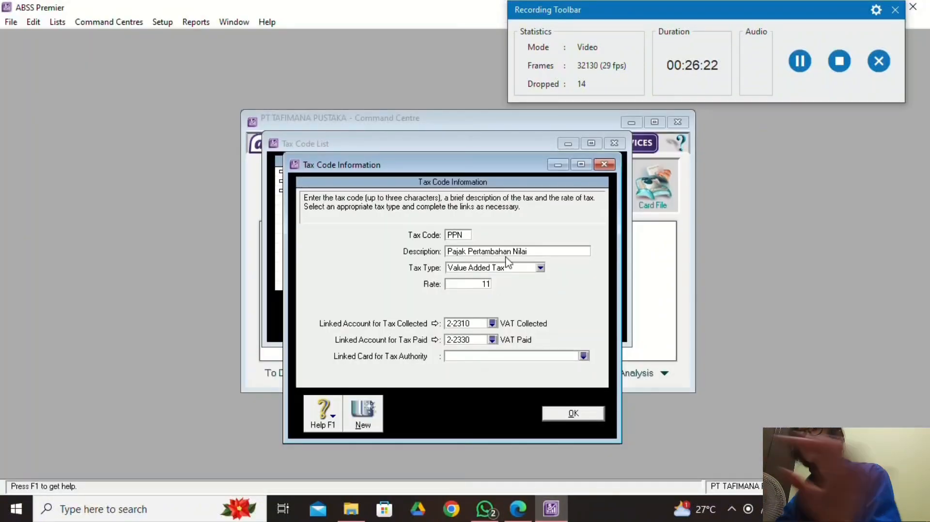
click(512, 255)
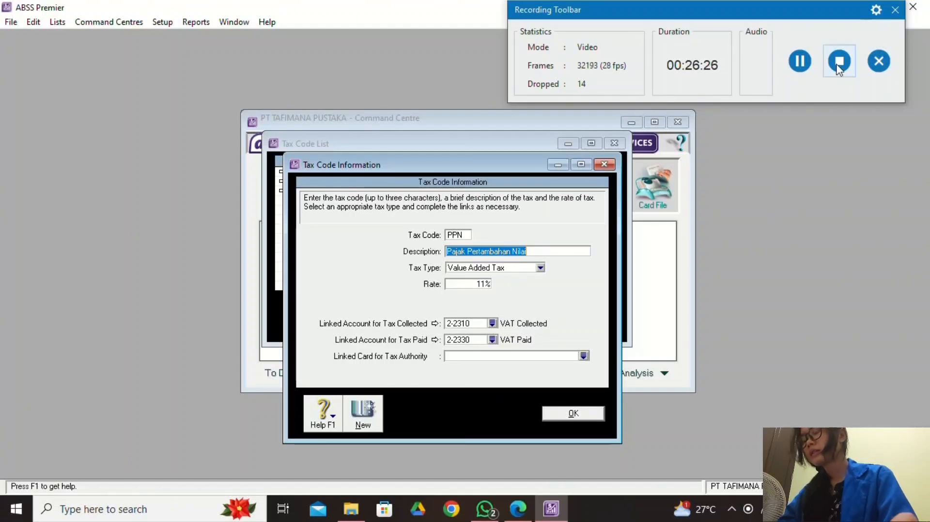
click(808, 66)
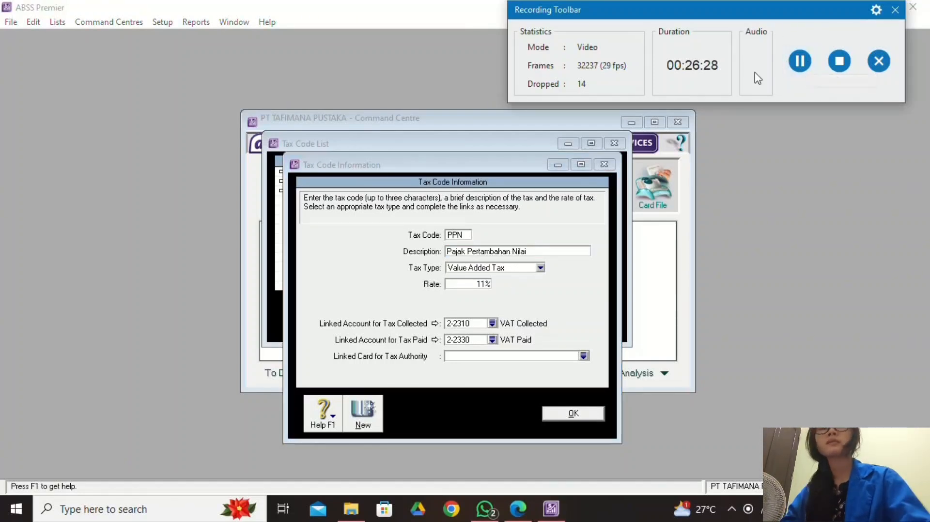
click(575, 416)
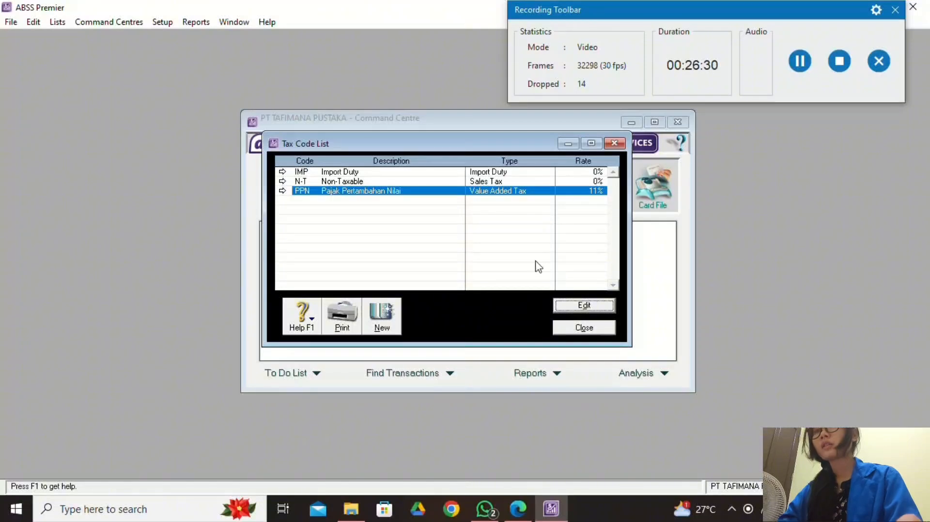
Close the Tax Code List, review the PDF job table, and open the Jobs List.
click(584, 328)
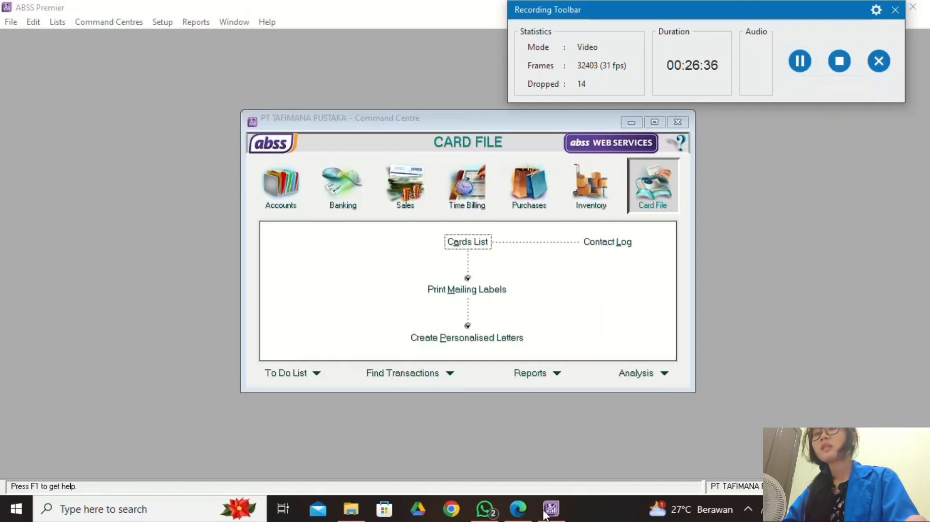
click(519, 514)
scroll(395, 347, down, 4)
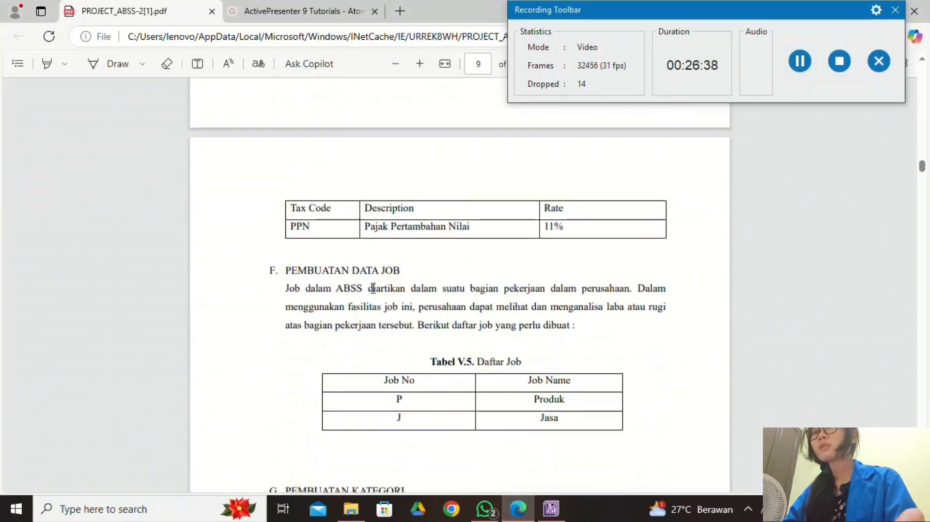
scroll(506, 400, down, 1)
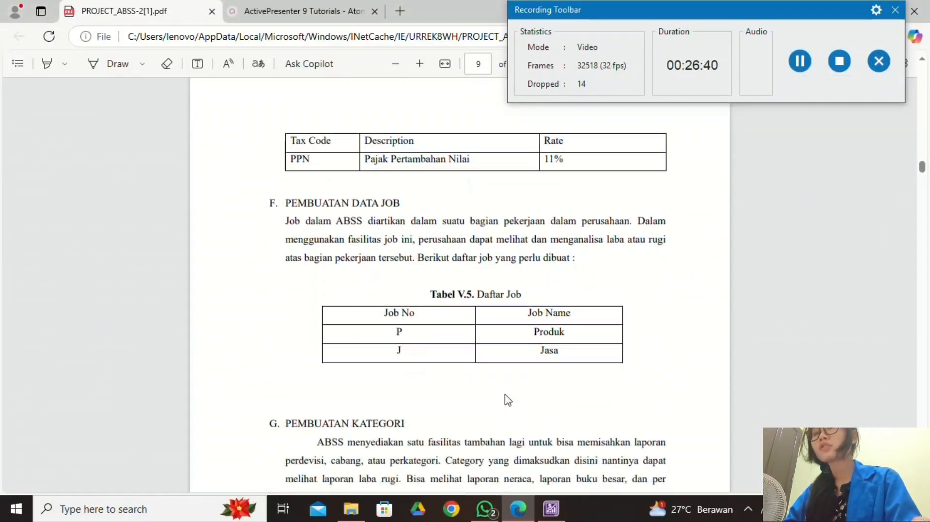
click(552, 510)
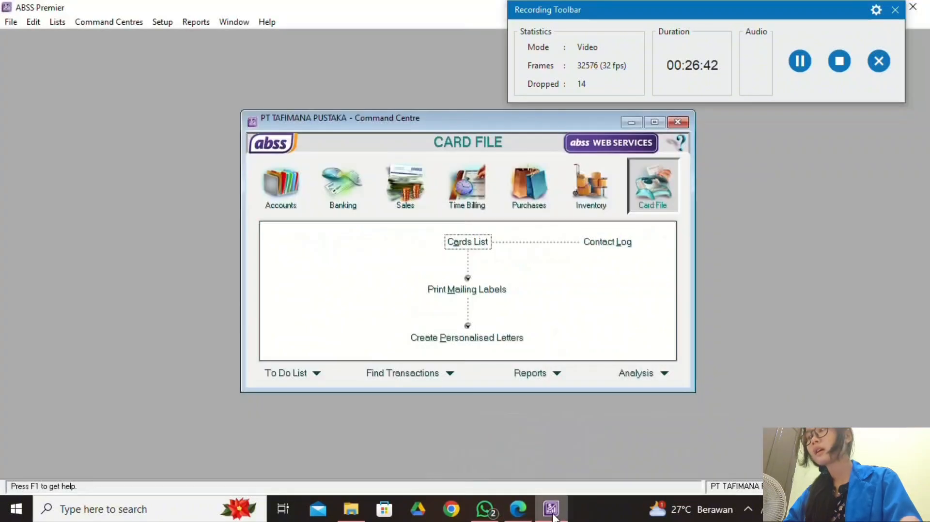
click(55, 21)
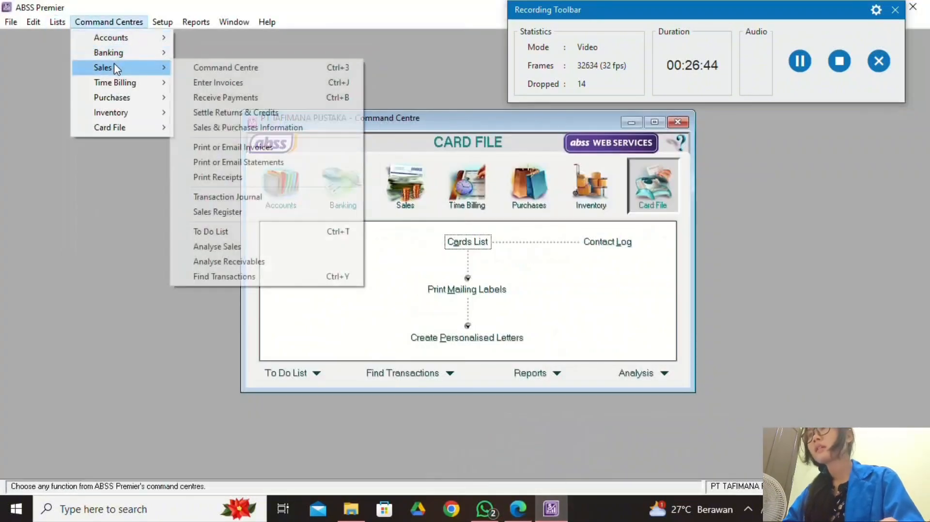
click(103, 99)
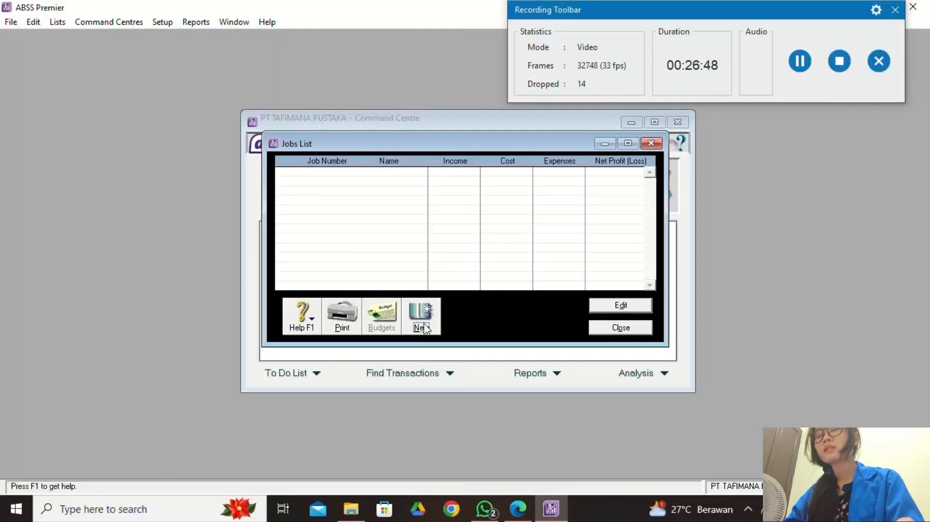
Start a new job with job number P, checking the PDF's Daftar Job table.
click(426, 325)
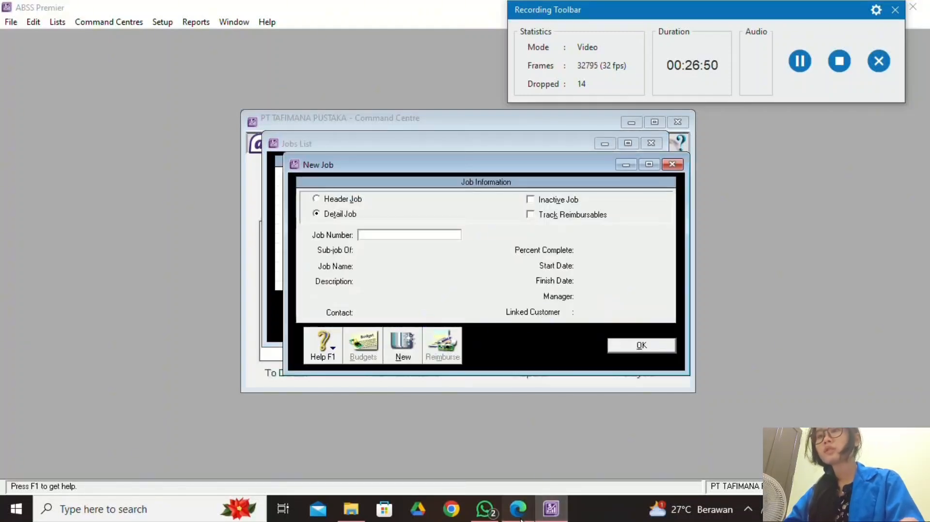
key(alt+Tab)
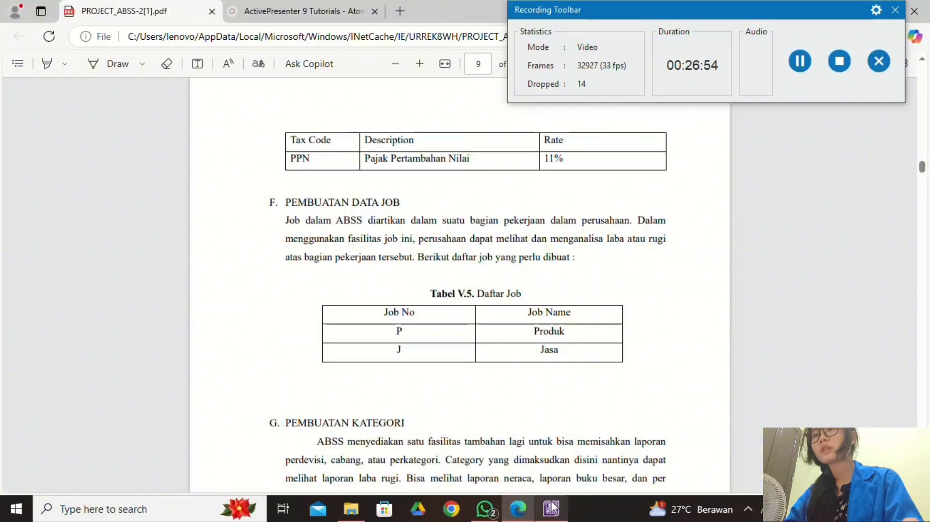
click(545, 515)
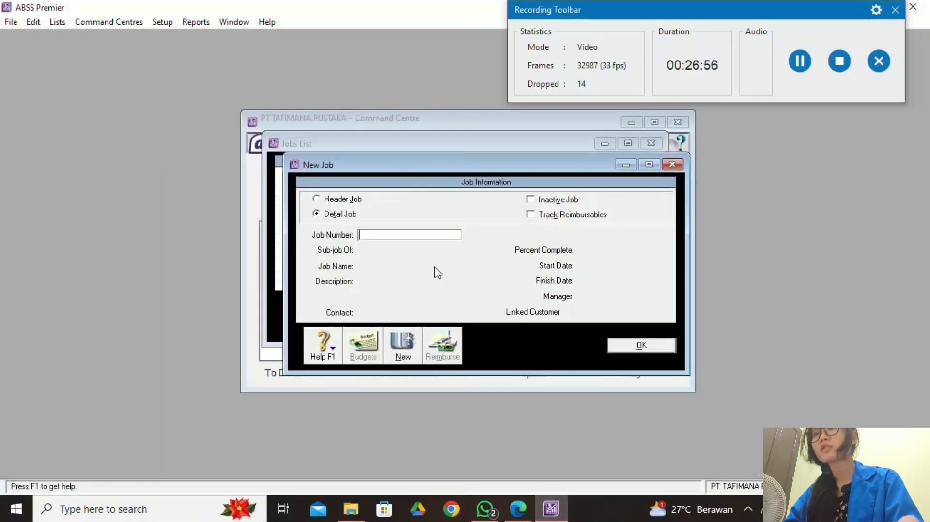
click(544, 515)
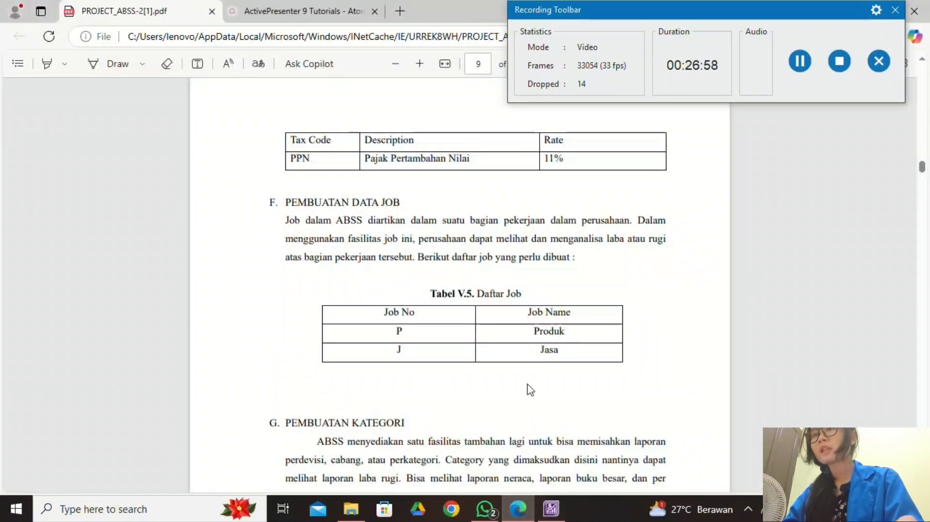
click(544, 515)
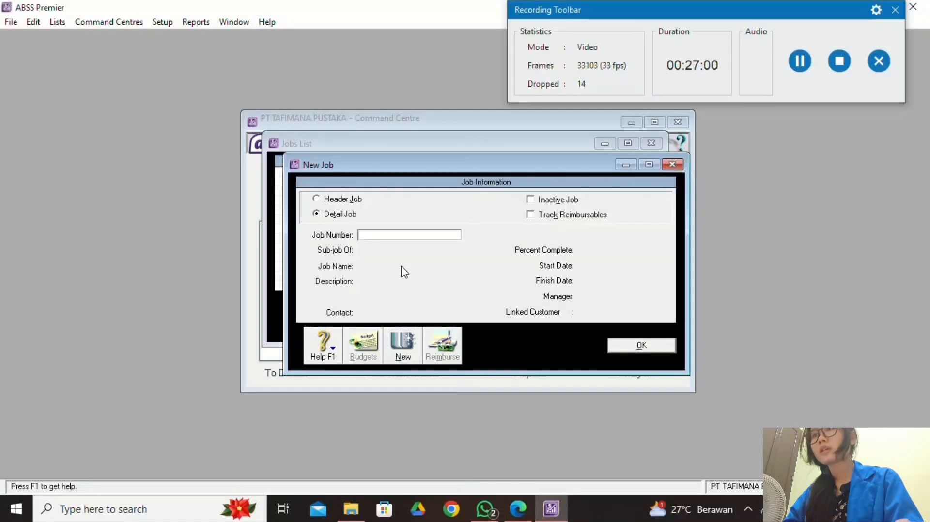
key(Caps_Lock)
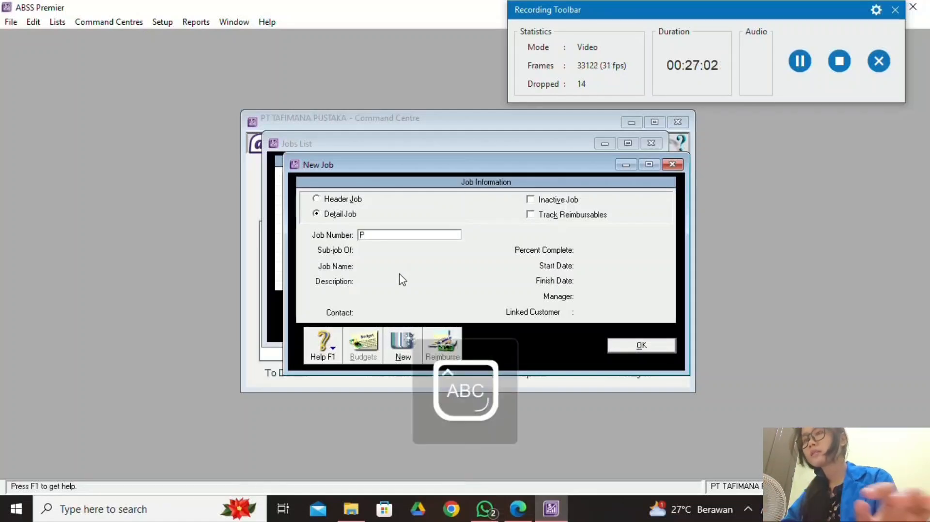
key(Tab)
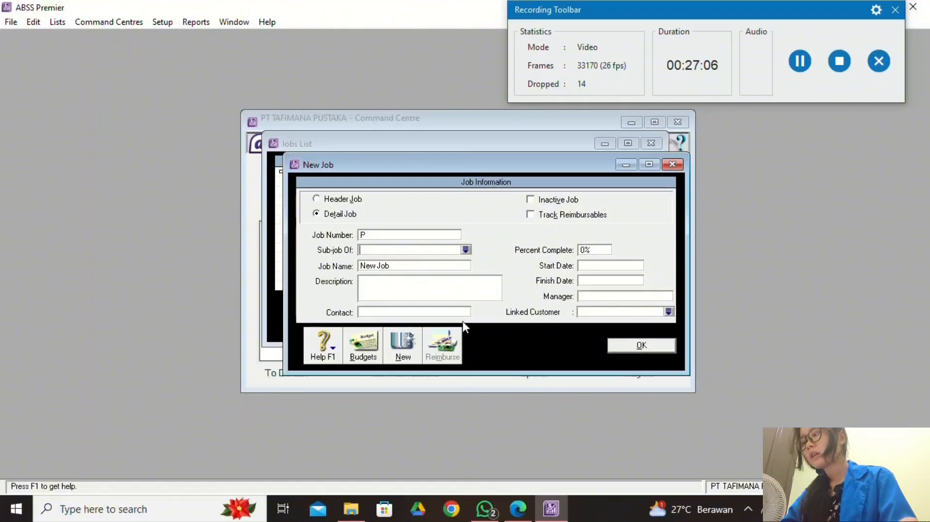
key(Tab)
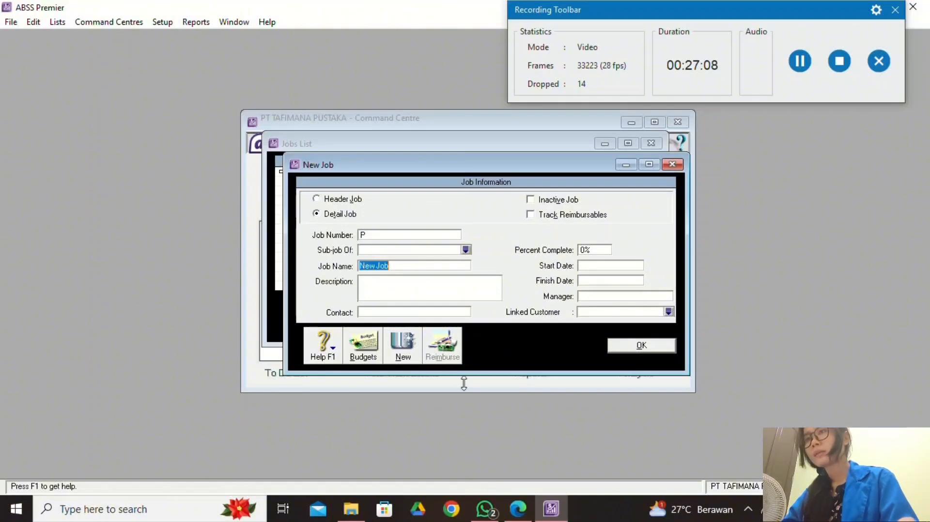
click(519, 509)
click(554, 506)
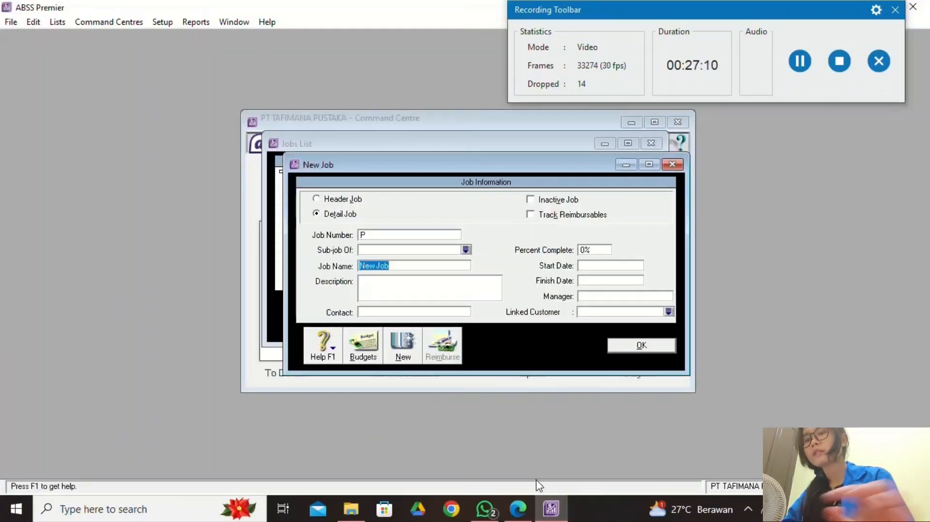
Name job P 'Produk' and save it.
text(PRODUK)
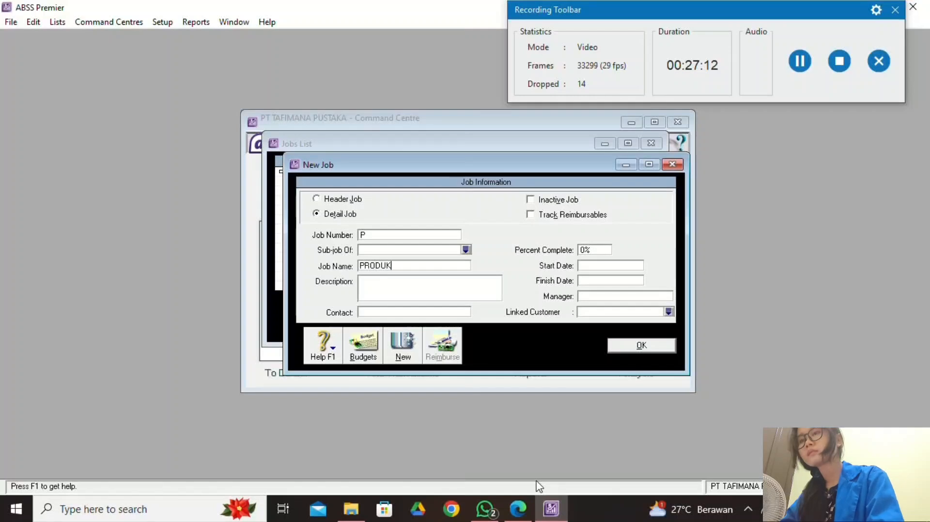
key(BackSpace)
key(BackSpace)
key(BackSpace)
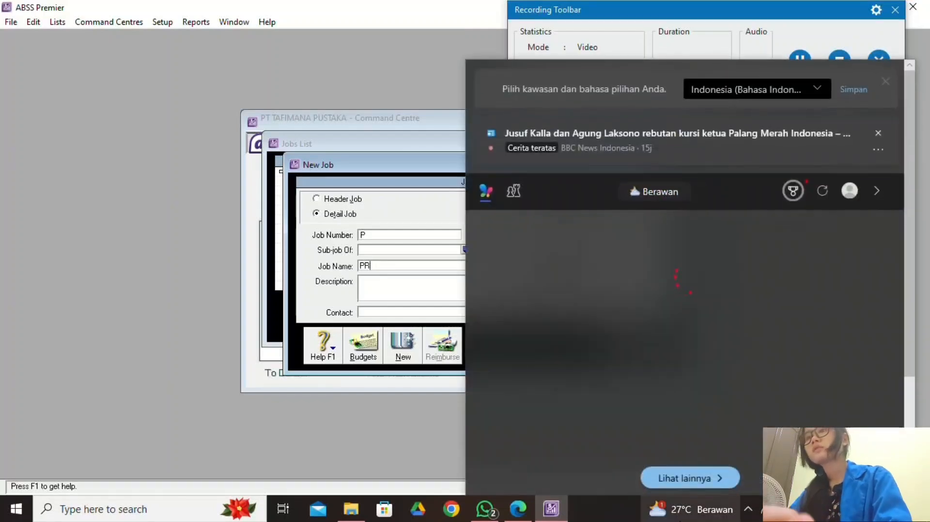
click(376, 280)
double_click(385, 267)
click(386, 268)
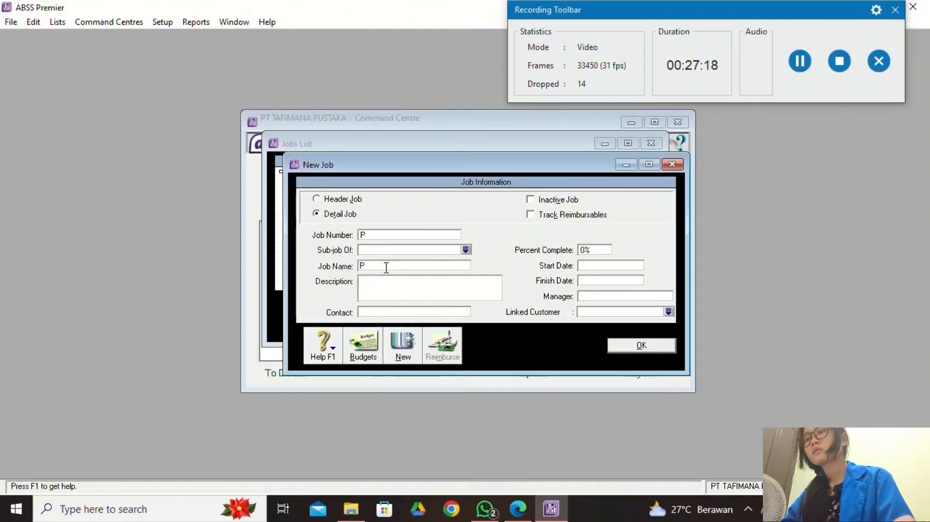
key(Caps_Lock)
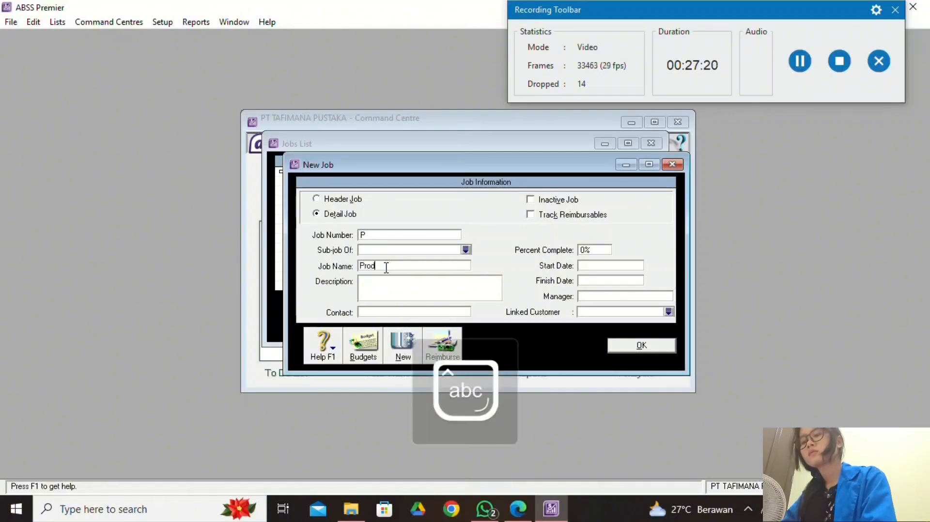
click(659, 344)
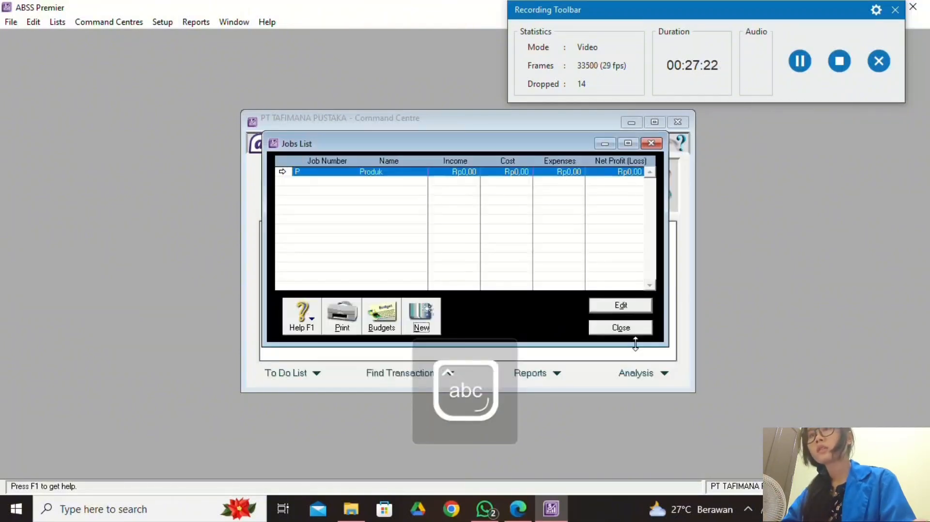
Create job J named 'Jasa', then close the Jobs List.
click(420, 322)
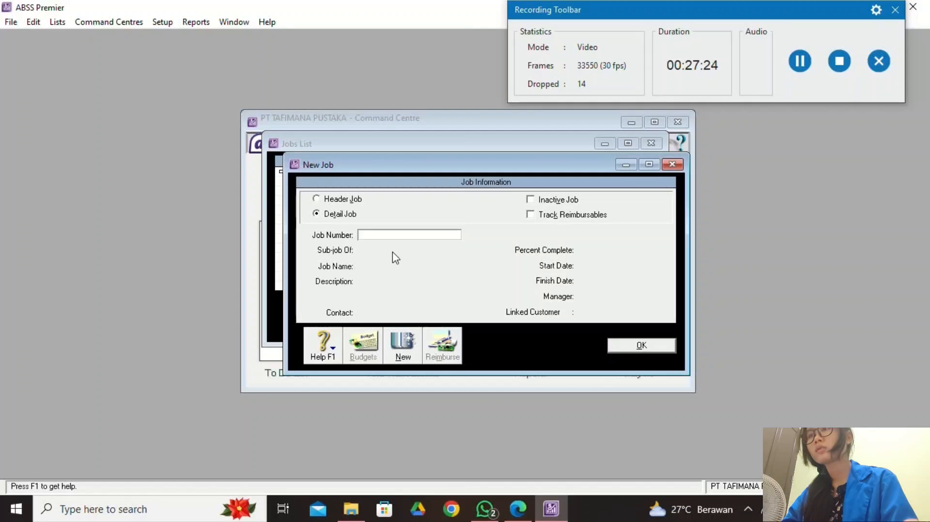
key(Caps_Lock)
text(J)
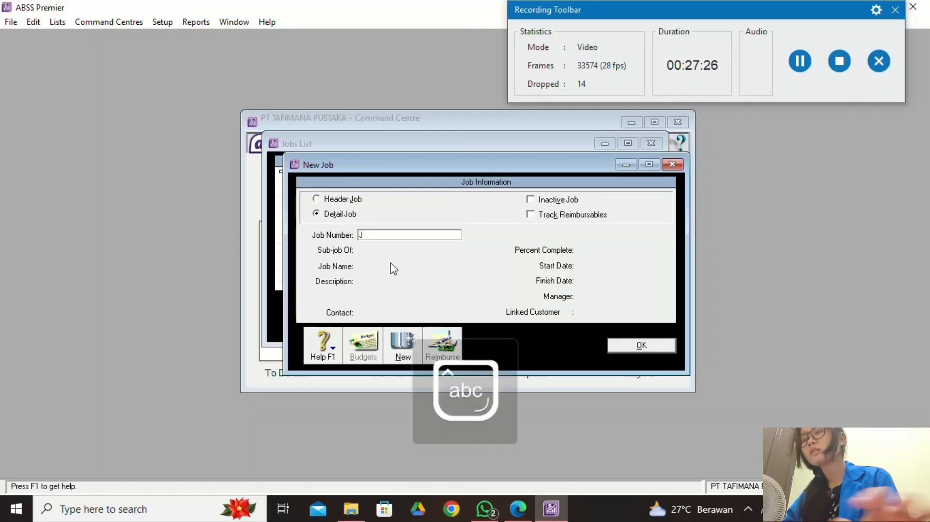
key(Tab)
click(409, 266)
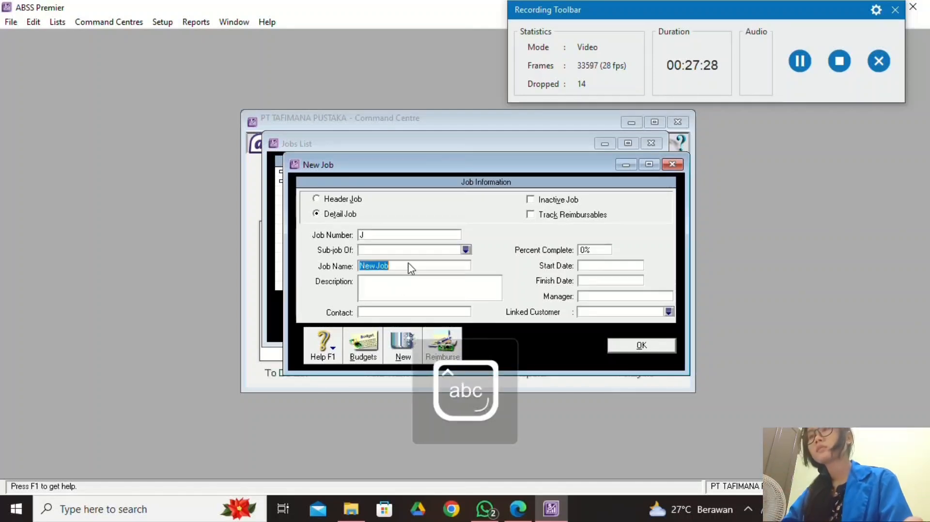
key(Caps_Lock)
text(J)
key(Caps_Lock)
text(asa)
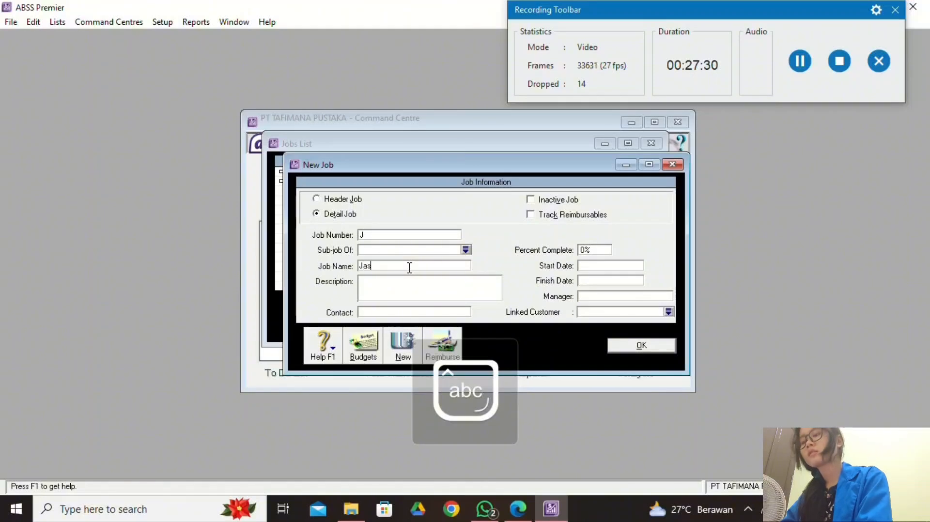
click(516, 503)
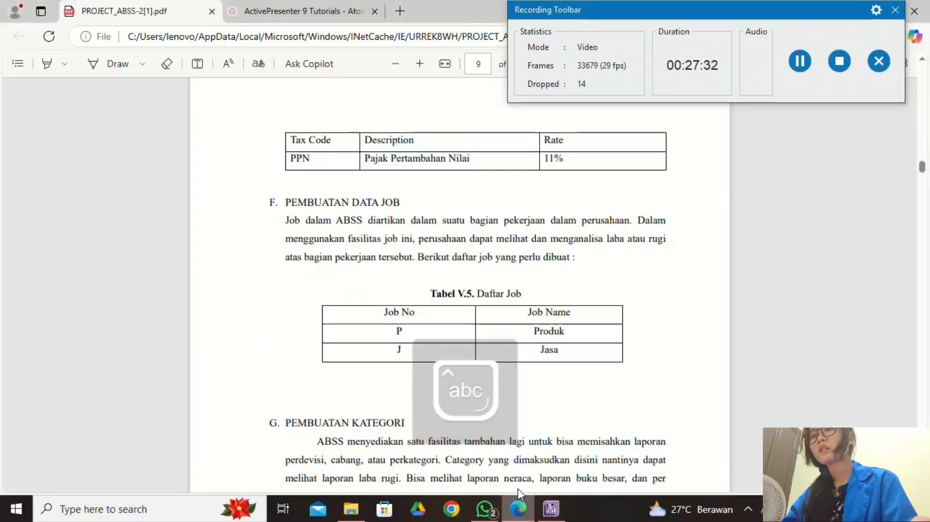
click(551, 508)
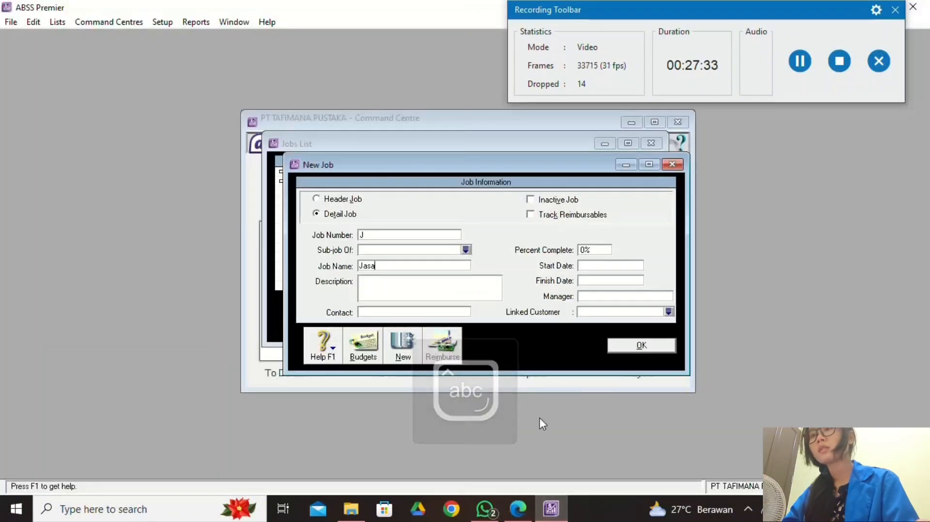
click(647, 347)
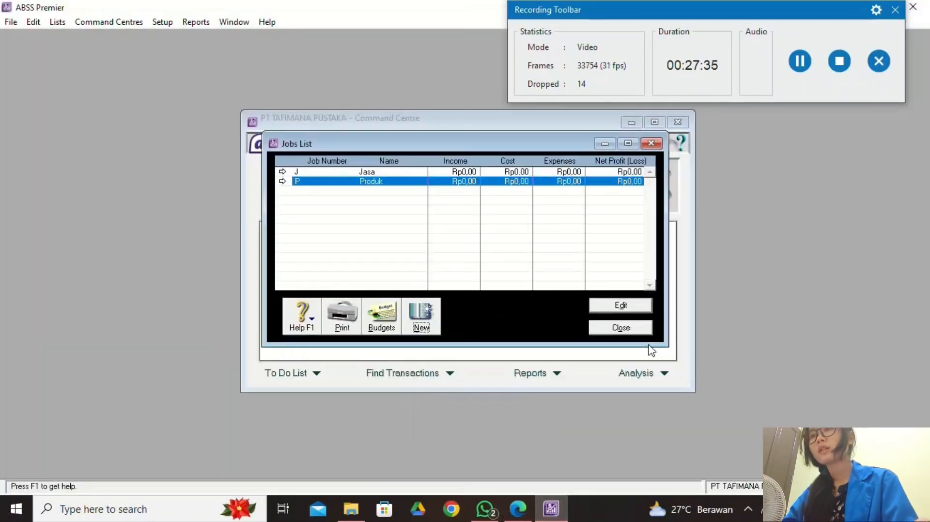
click(620, 328)
click(519, 509)
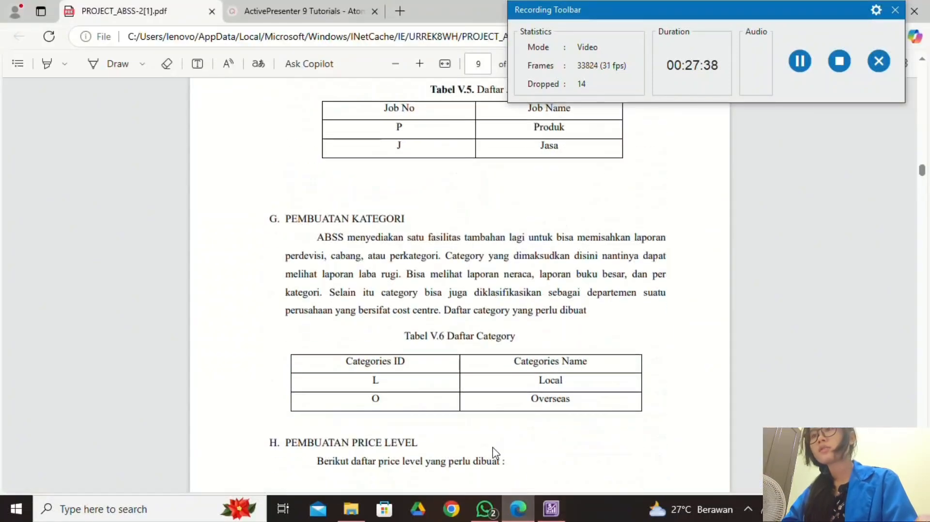
Open the Categories List and start a new category, checking the PDF table.
scroll(495, 453, down, 3)
click(551, 509)
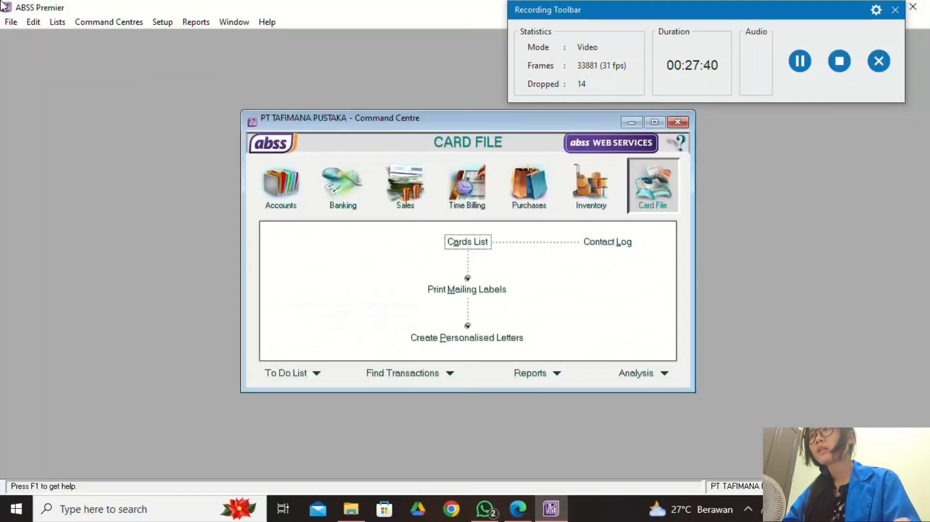
click(57, 22)
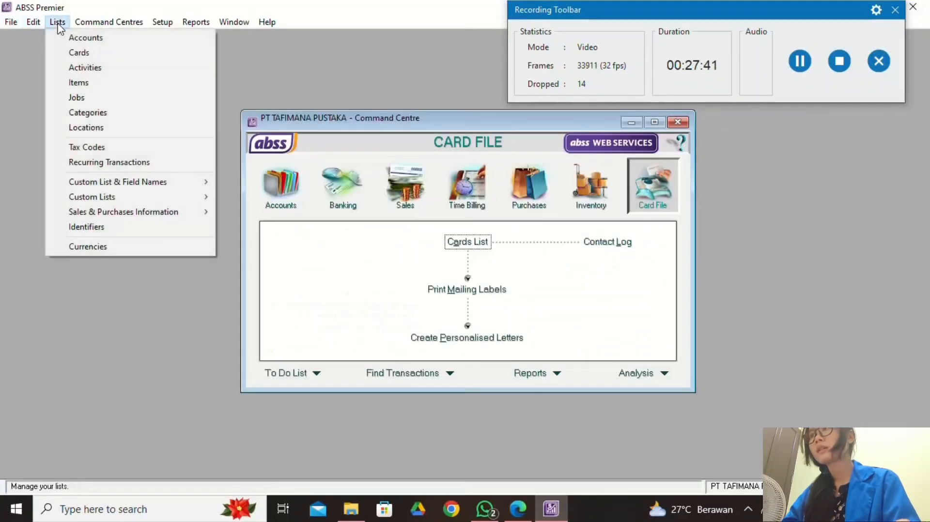
click(136, 112)
click(383, 345)
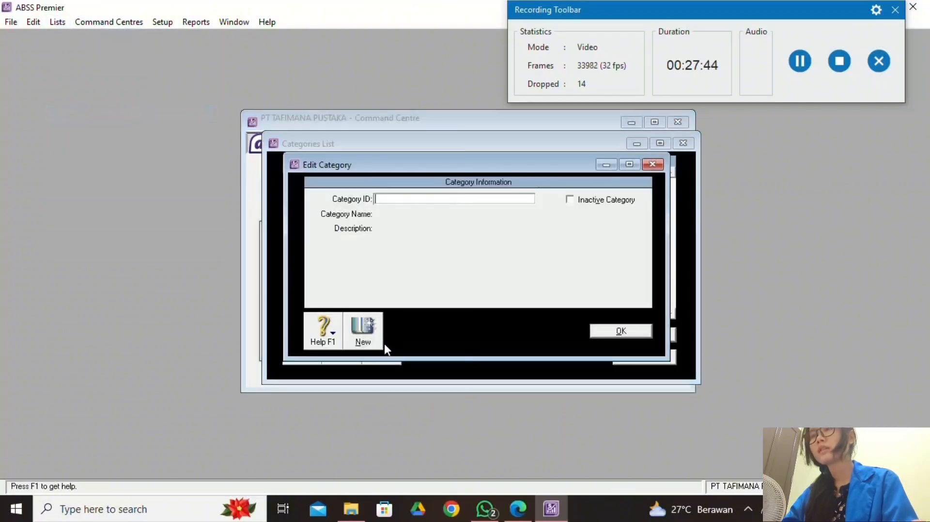
click(531, 504)
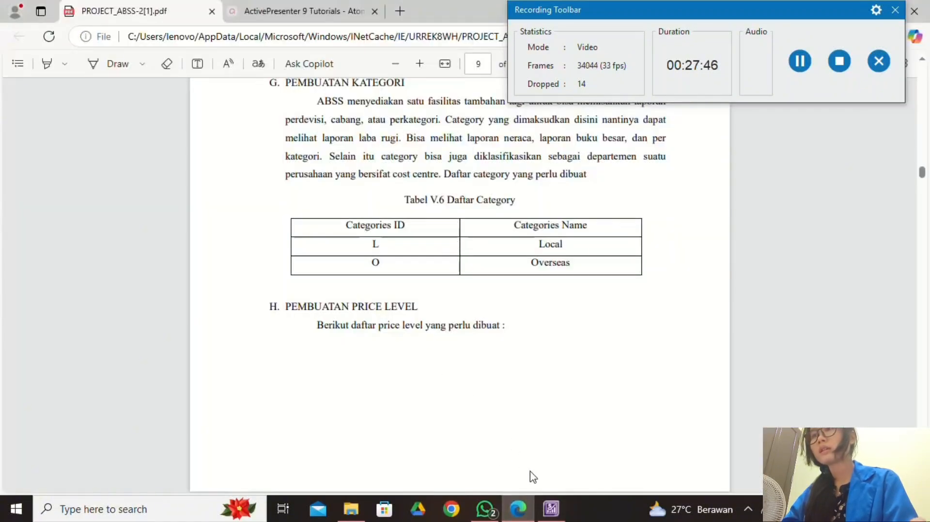
click(551, 509)
Create category L named 'Local'.
key(Caps_Lock)
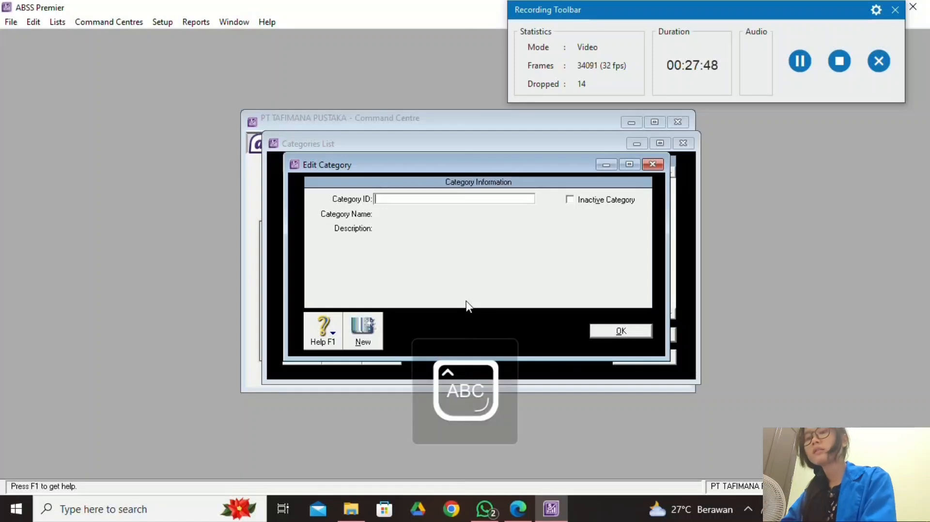
text(L)
key(Caps_Lock)
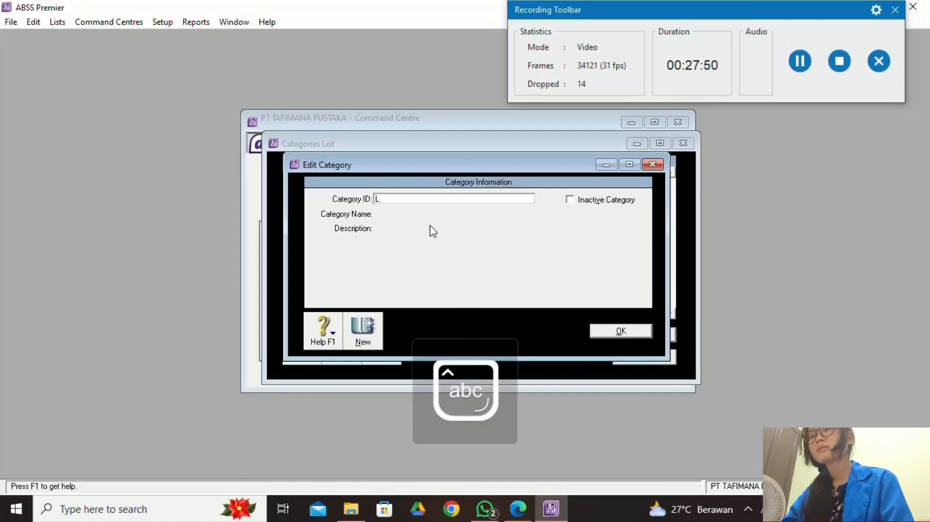
key(Tab)
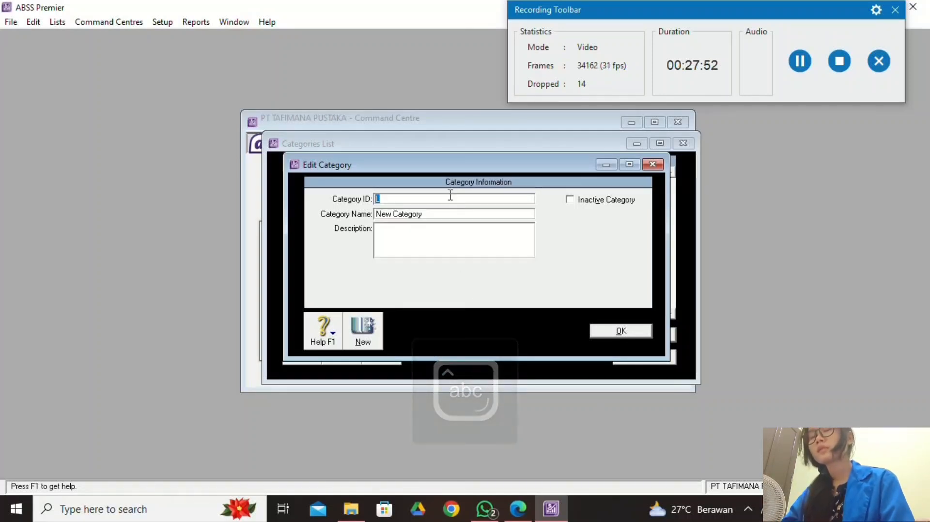
click(455, 216)
key(Caps_Lock)
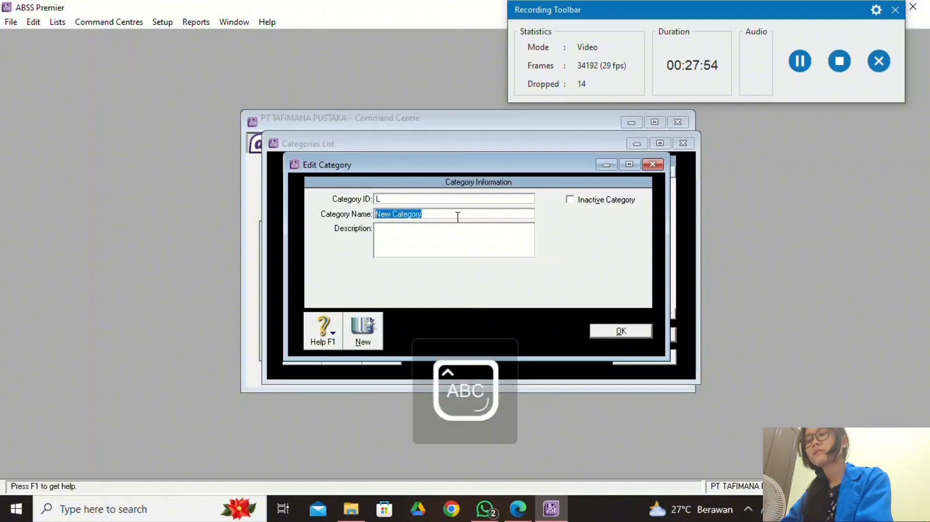
text(L)
key(Caps_Lock)
text(ocal)
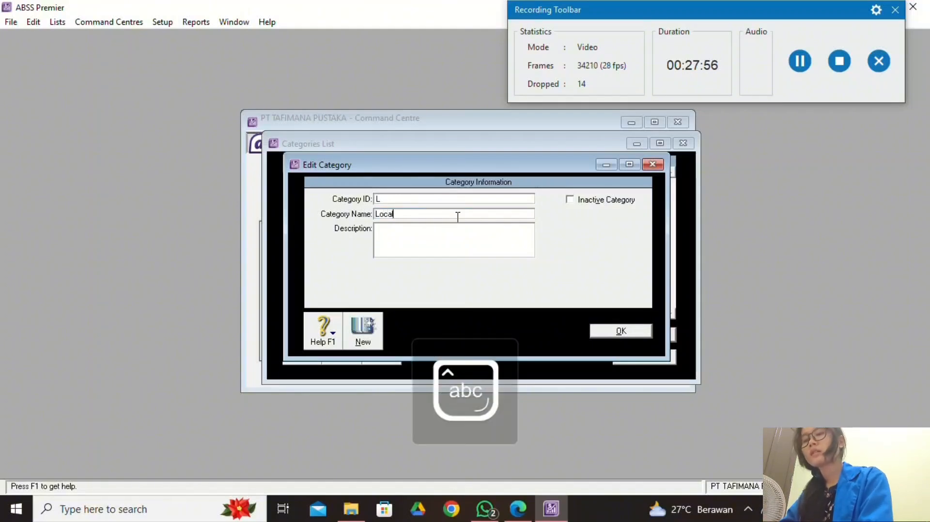
click(620, 331)
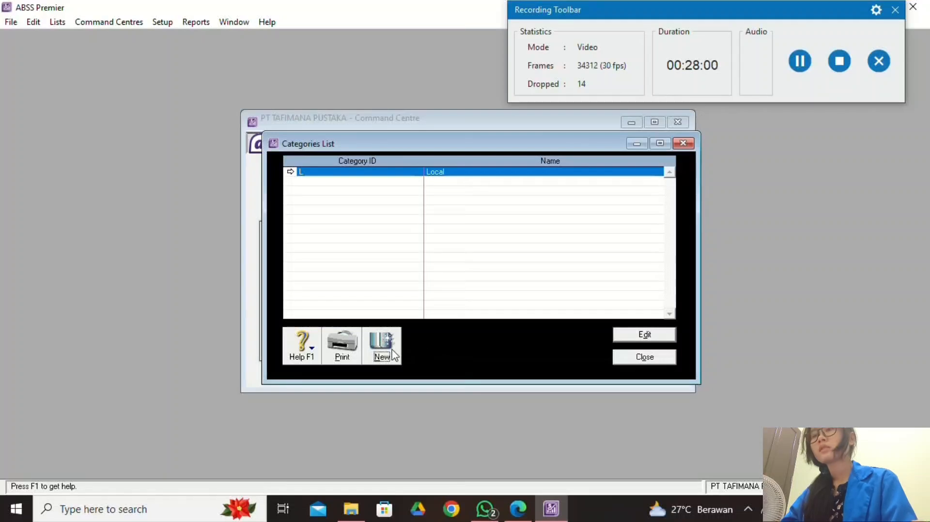
Create category O named 'Overseas', copied from the PDF, and close the list.
click(393, 355)
click(518, 509)
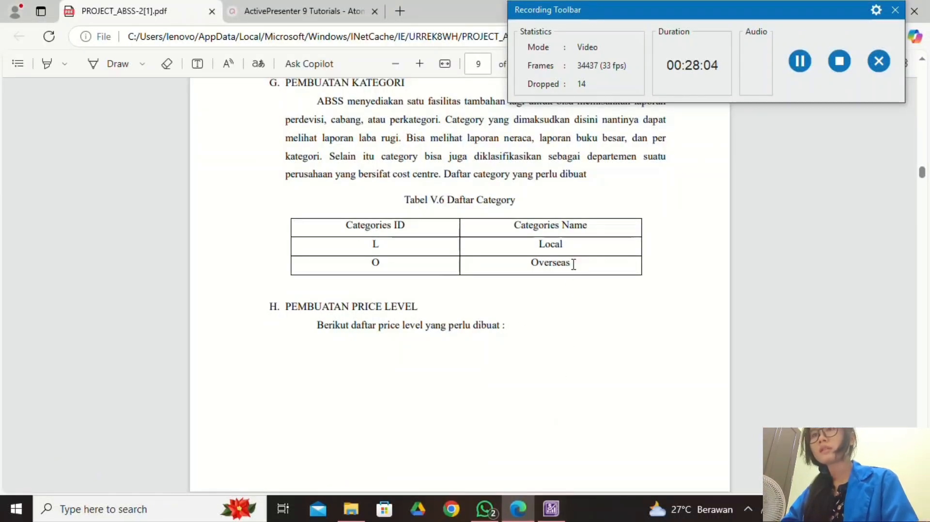
drag(574, 264, 527, 256)
key(ctrl+c)
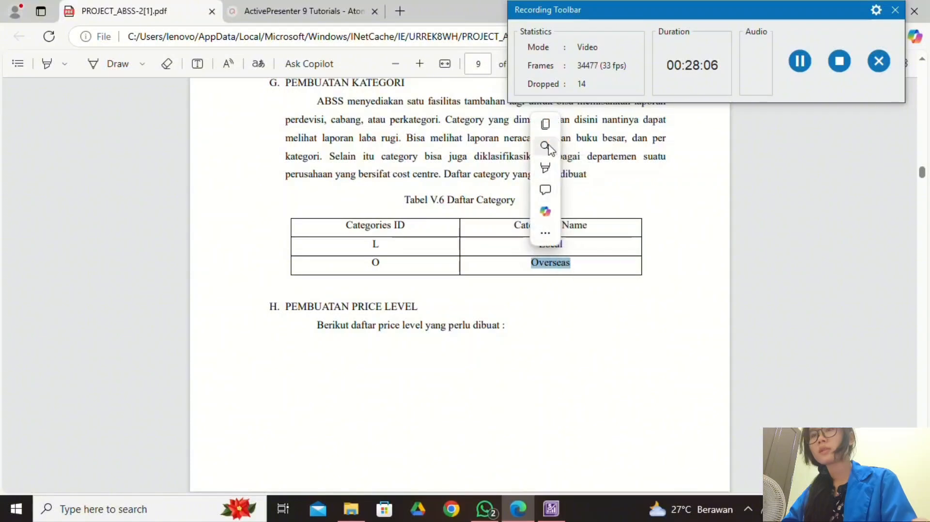
click(548, 125)
click(549, 513)
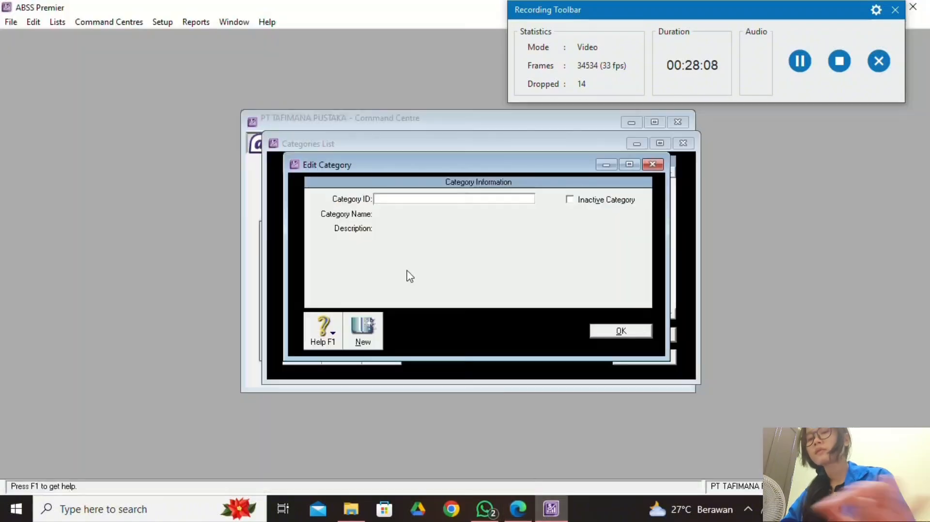
key(Caps_Lock)
text(O)
key(Caps_Lock)
key(Tab)
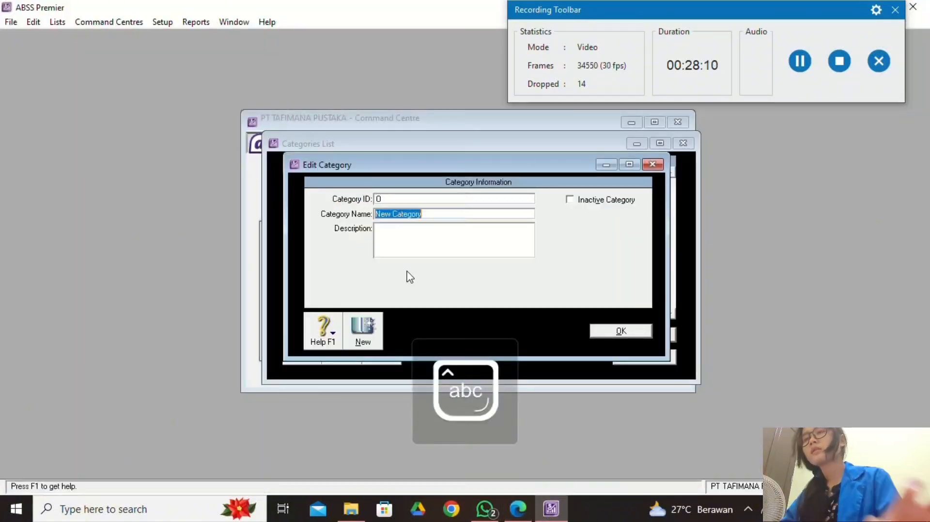
right_click(437, 223)
click(465, 274)
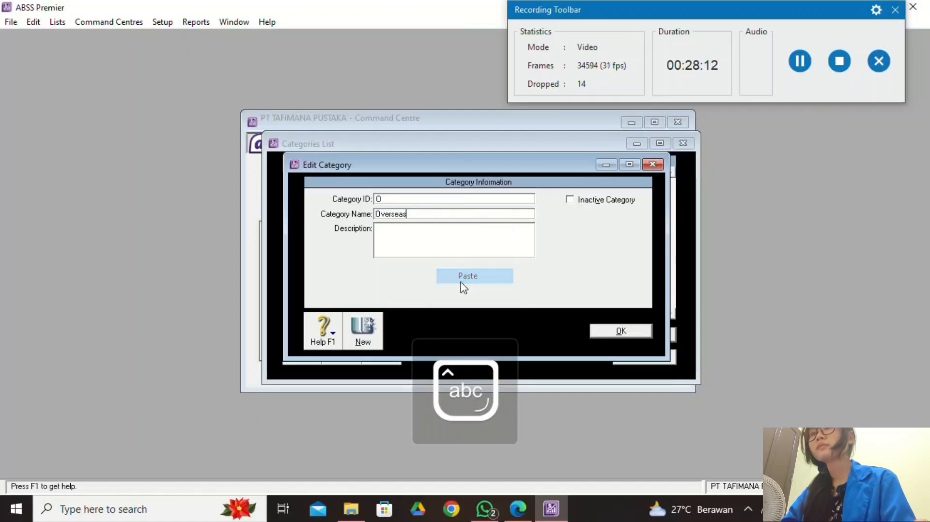
click(601, 334)
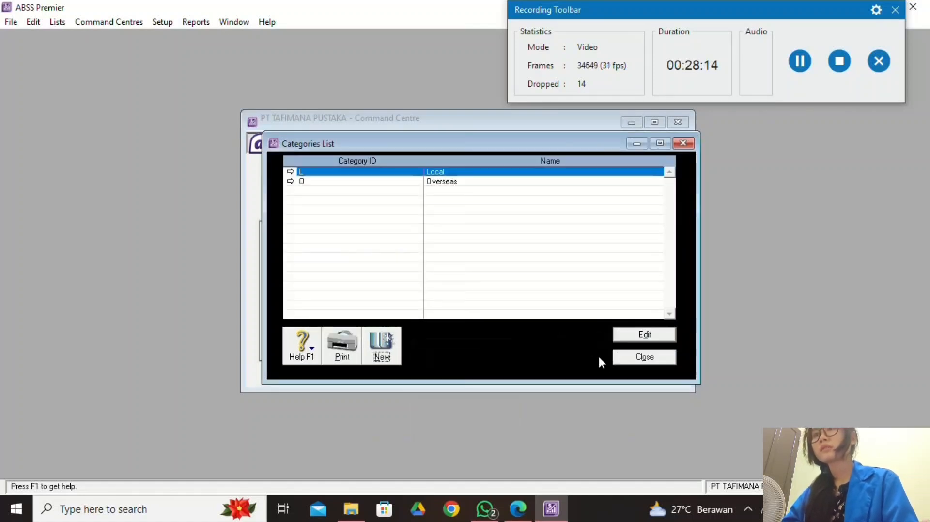
click(628, 360)
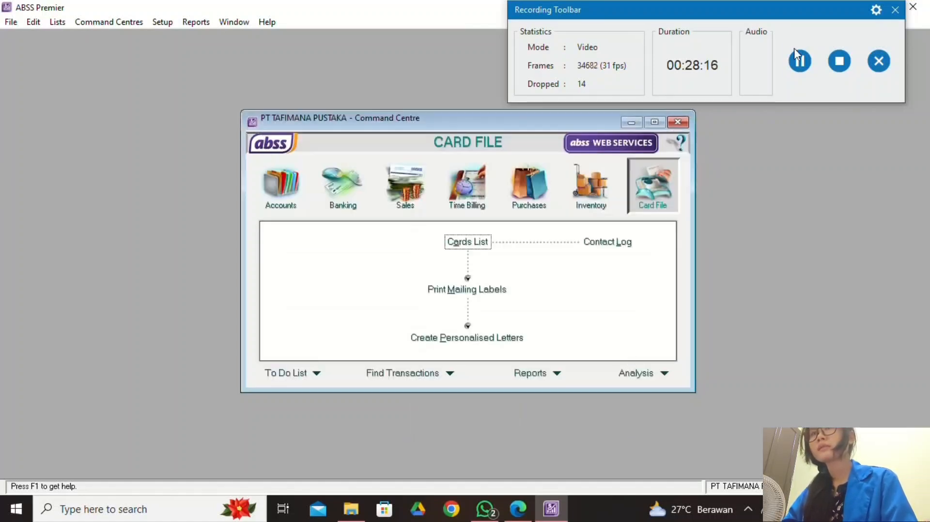
Review the price level table in the project PDF.
click(800, 68)
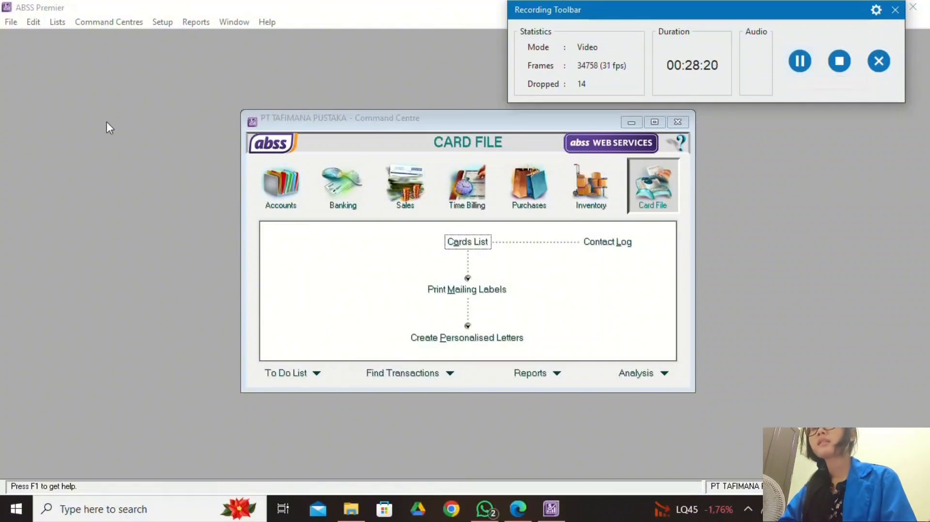
click(517, 509)
scroll(344, 329, down, 3)
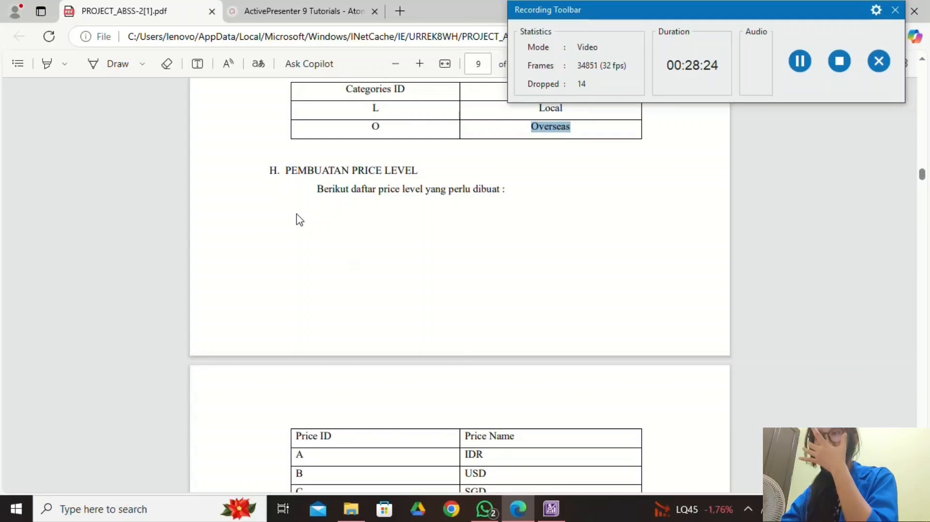
scroll(416, 285, down, 3)
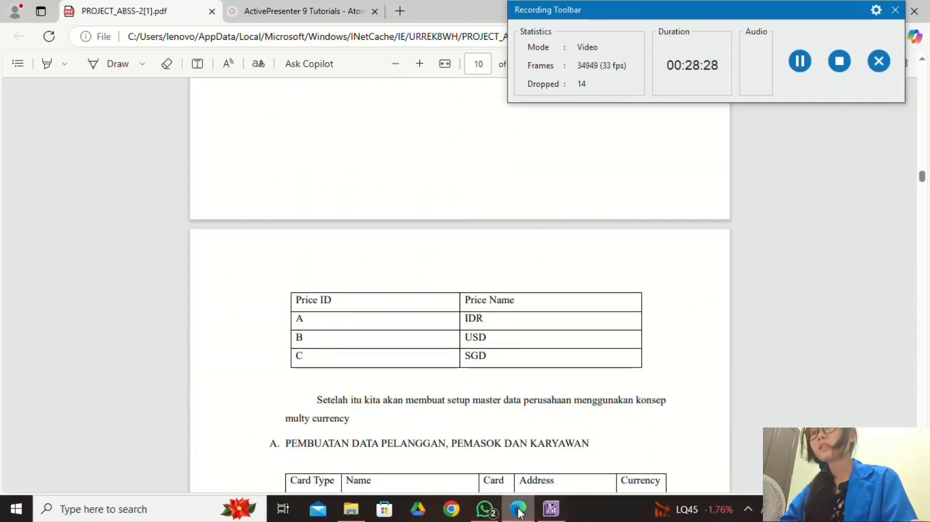
scroll(460, 368, up, 2)
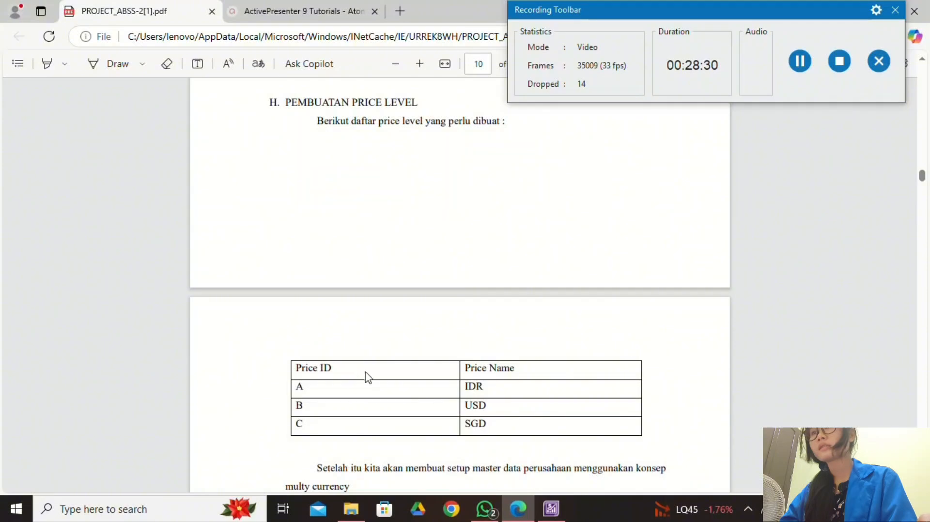
click(550, 508)
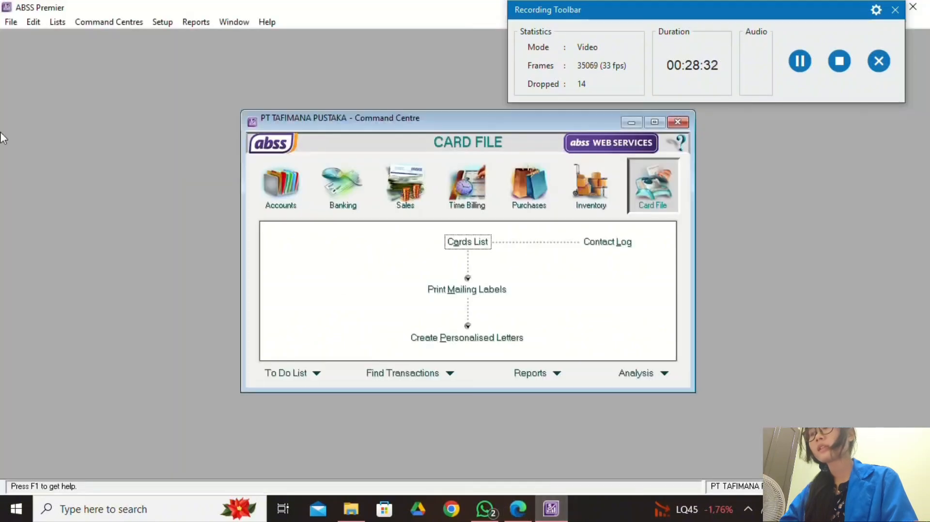
Open the Price Levels page of Custom List & Field Names.
click(57, 22)
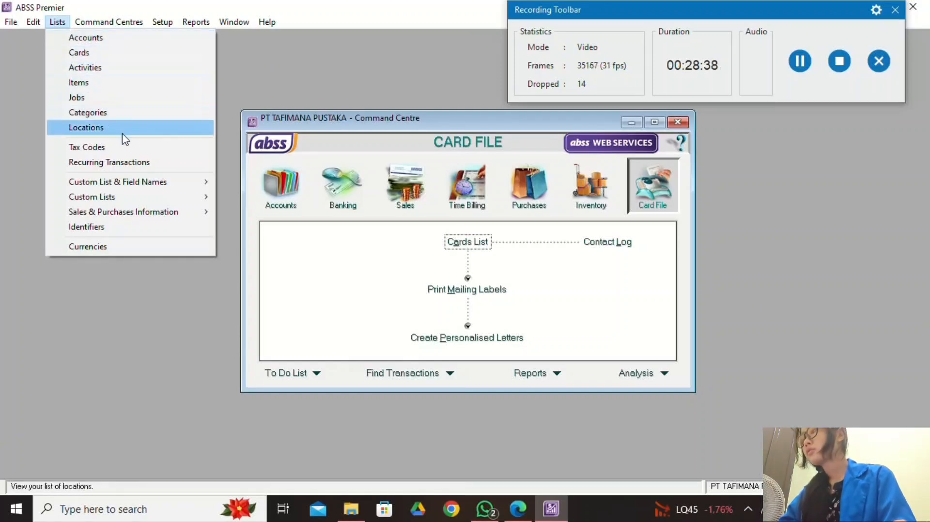
mouse_move(202, 189)
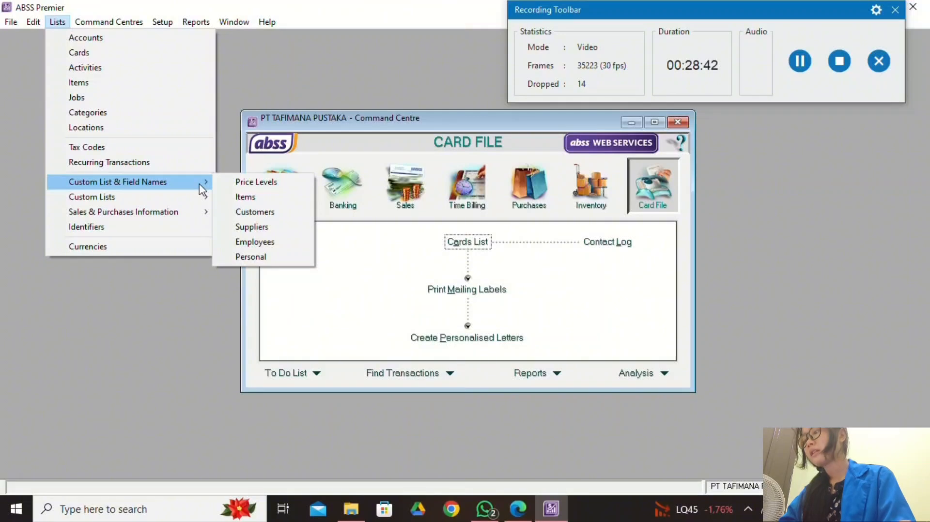
click(232, 183)
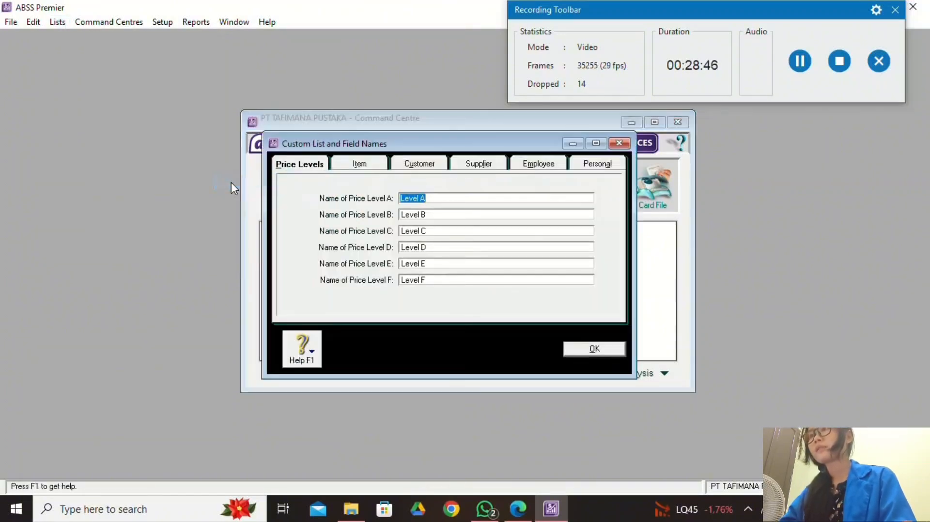
click(517, 509)
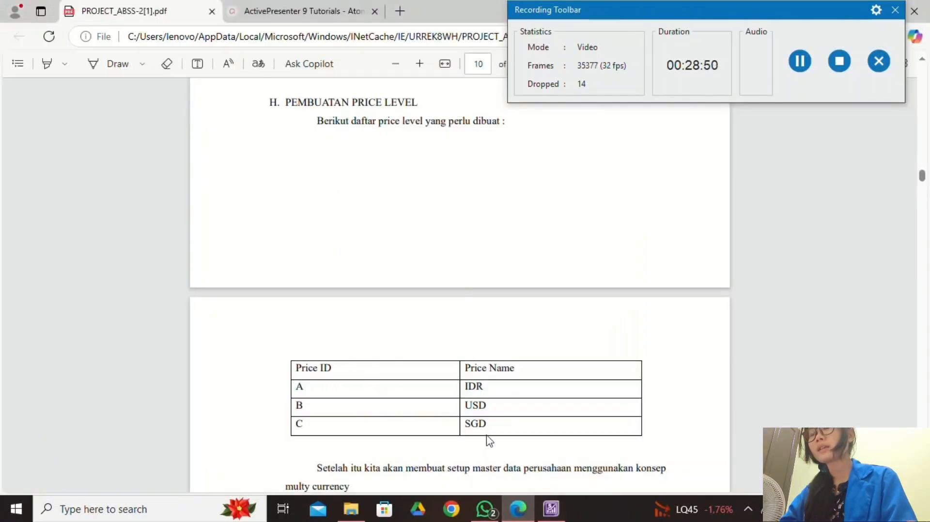
click(551, 509)
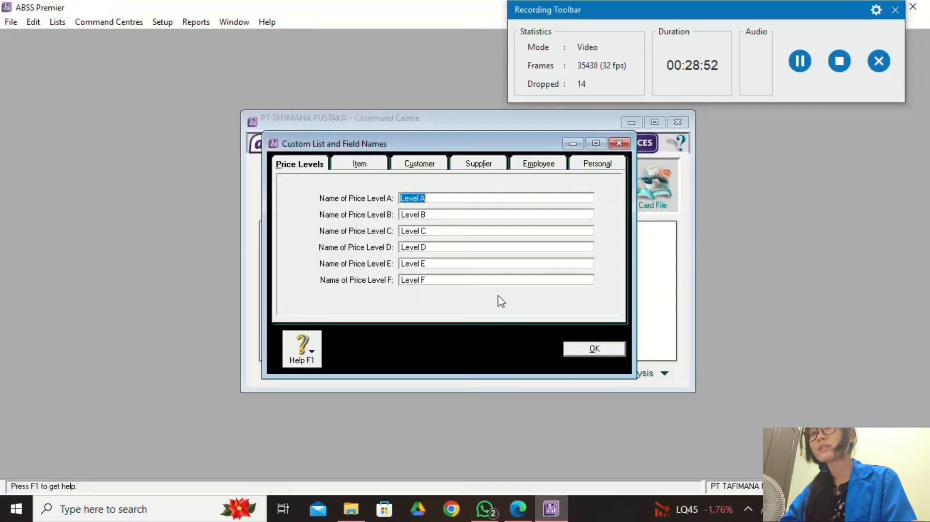
Name price levels A, B and C as IDR, USD and SGD.
key(Caps_Lock)
text(OD)
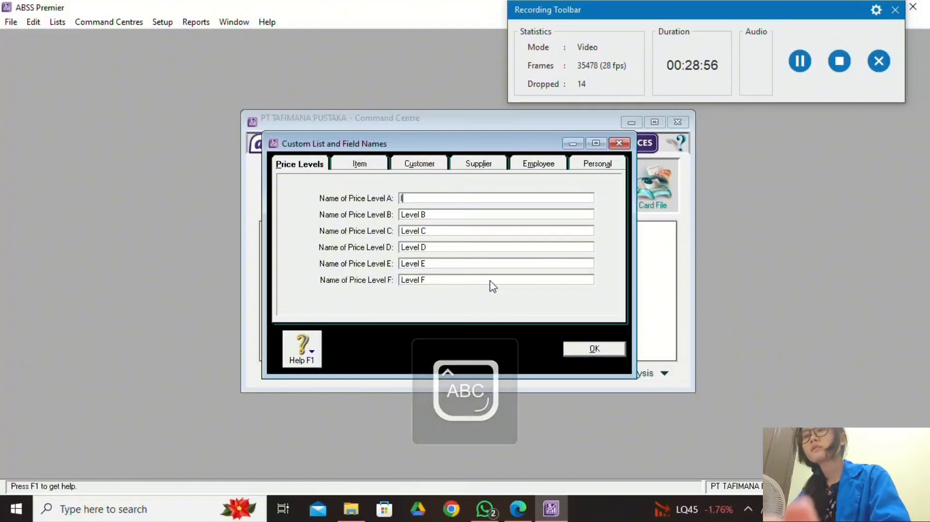
text(IDR)
key(Tab)
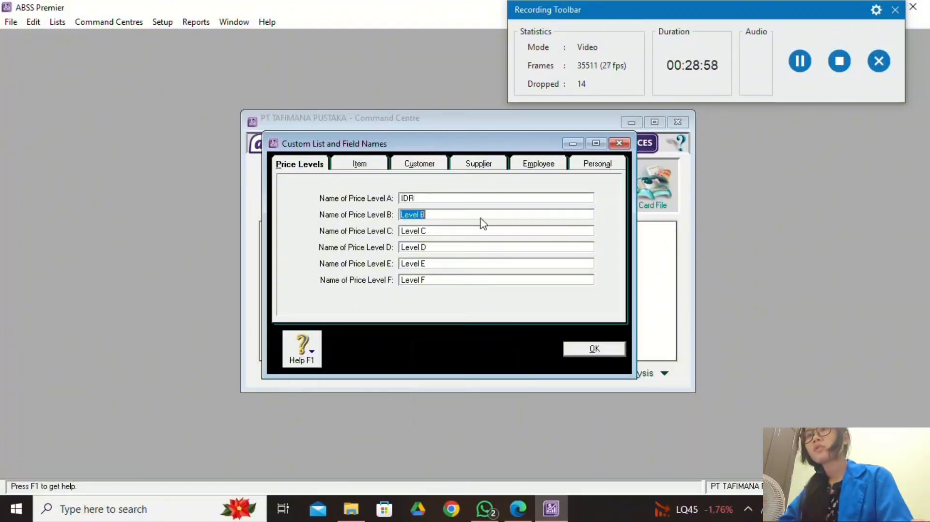
text(USD)
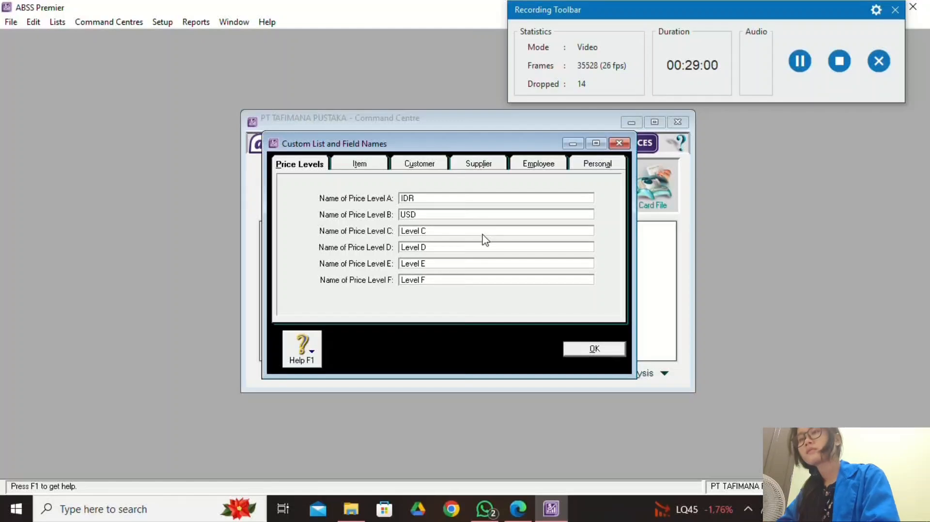
key(Tab)
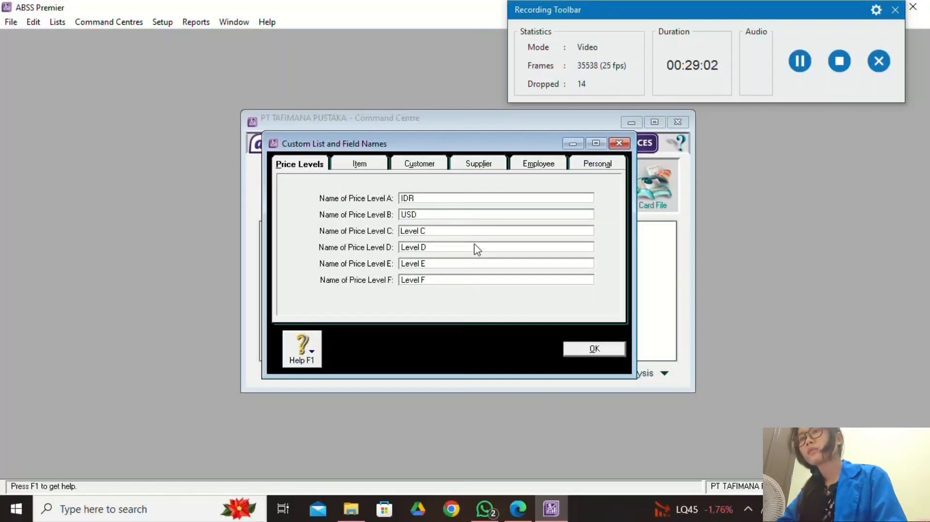
text(SGD)
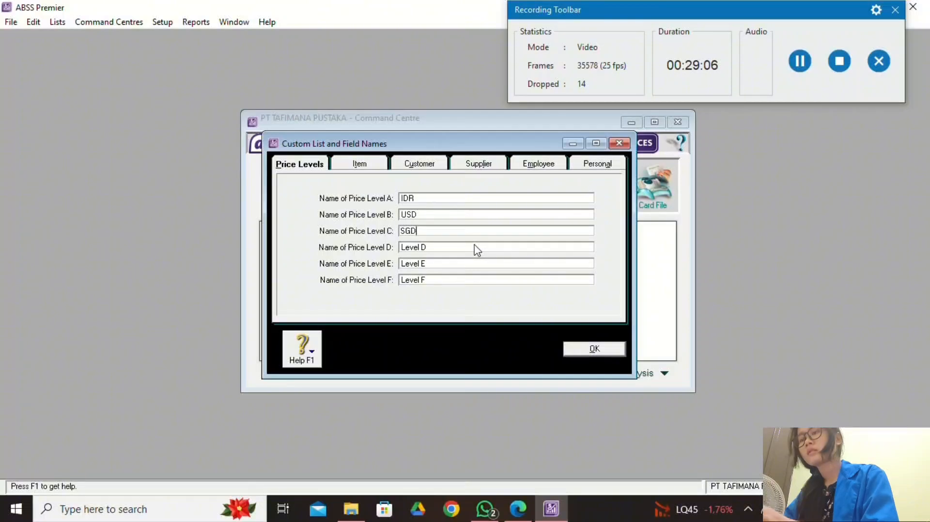
click(518, 508)
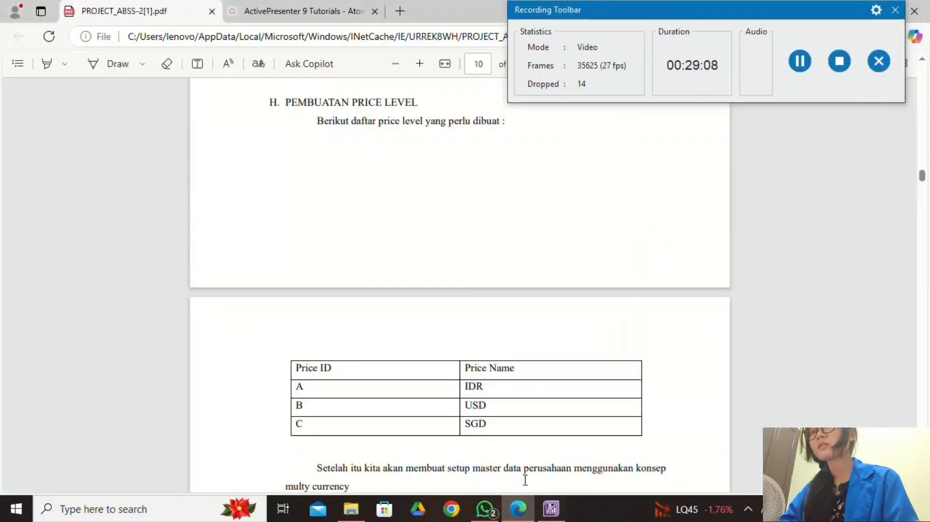
click(549, 513)
Save the IDR, USD and SGD price level names and bring up the PDF.
click(581, 352)
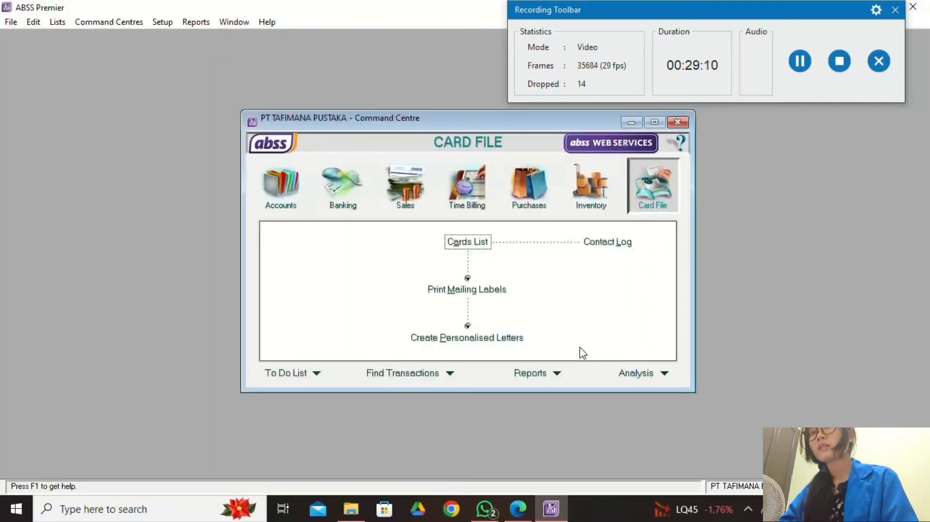
click(800, 63)
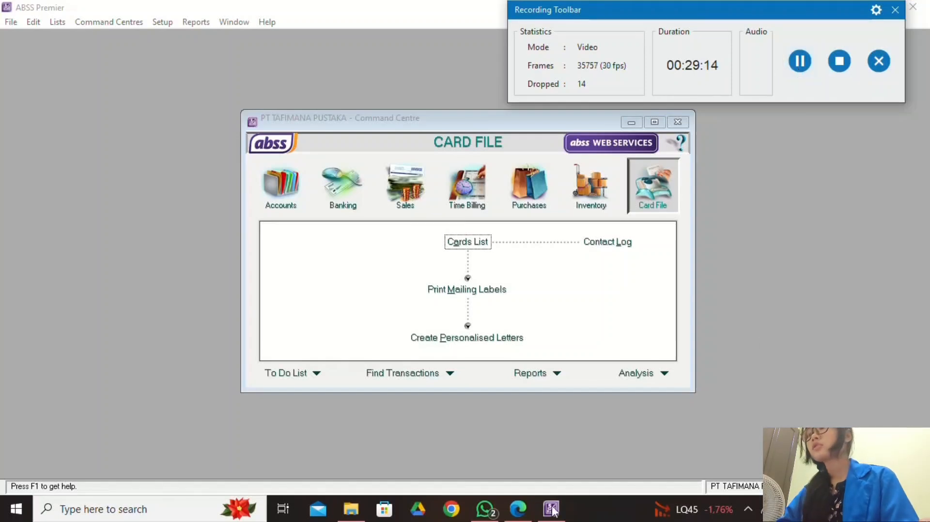
click(517, 508)
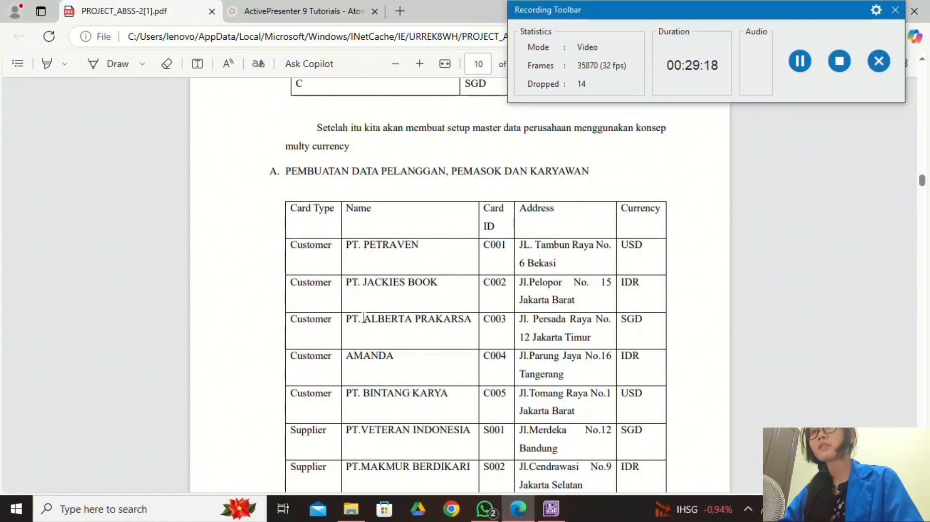
scroll(296, 211, down, 3)
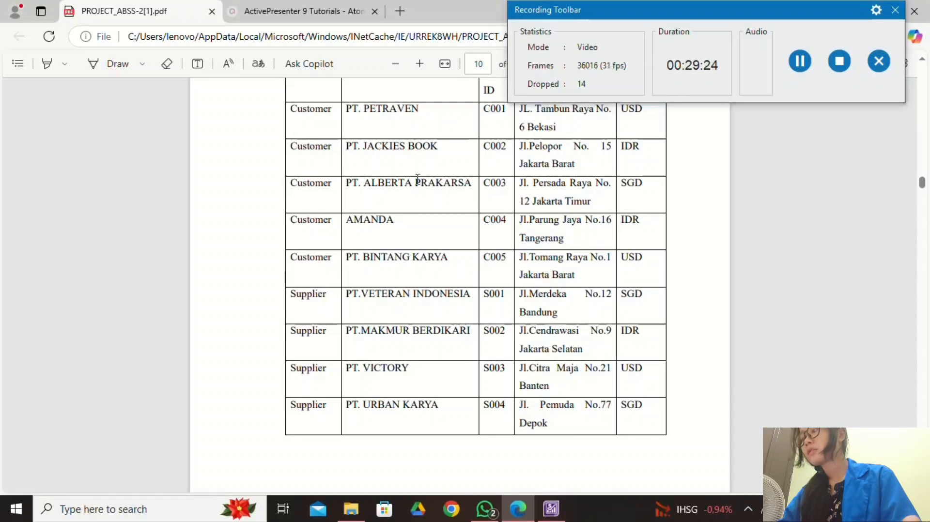
scroll(379, 370, down, 8)
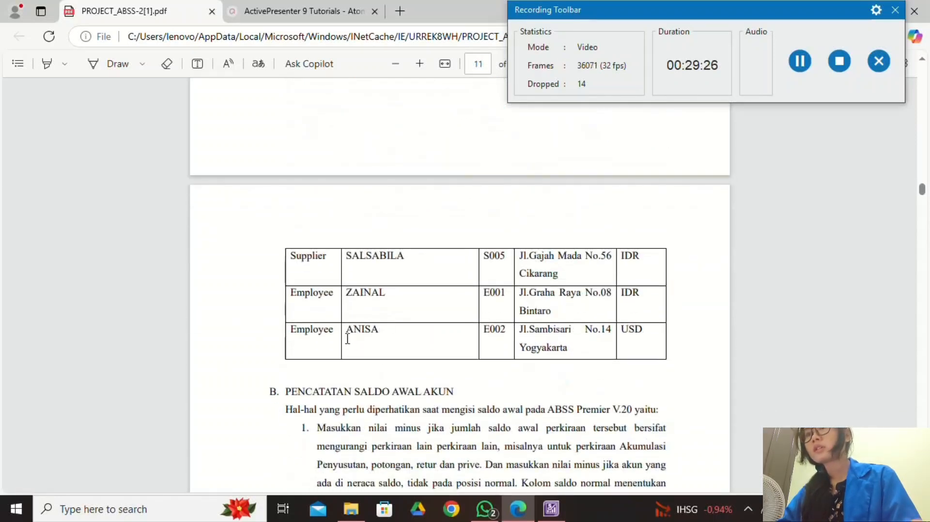
Review the PDF's customer and supplier card table, then return to ABSS Card File.
scroll(420, 330, up, 3)
scroll(420, 325, up, 8)
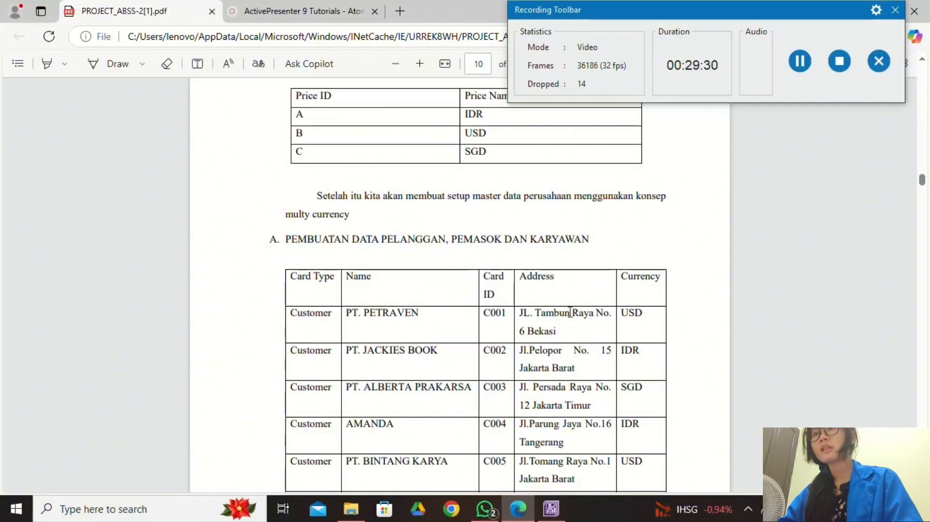
scroll(576, 254, down, 3)
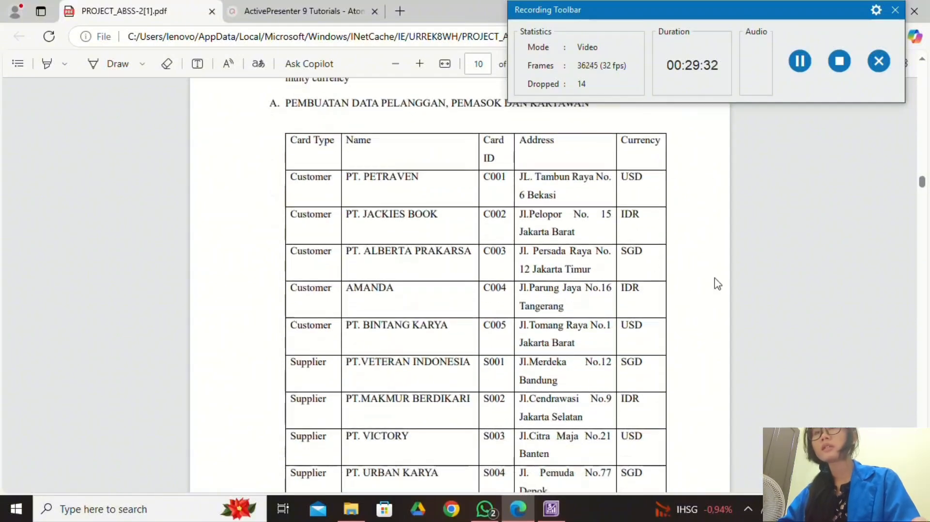
click(804, 64)
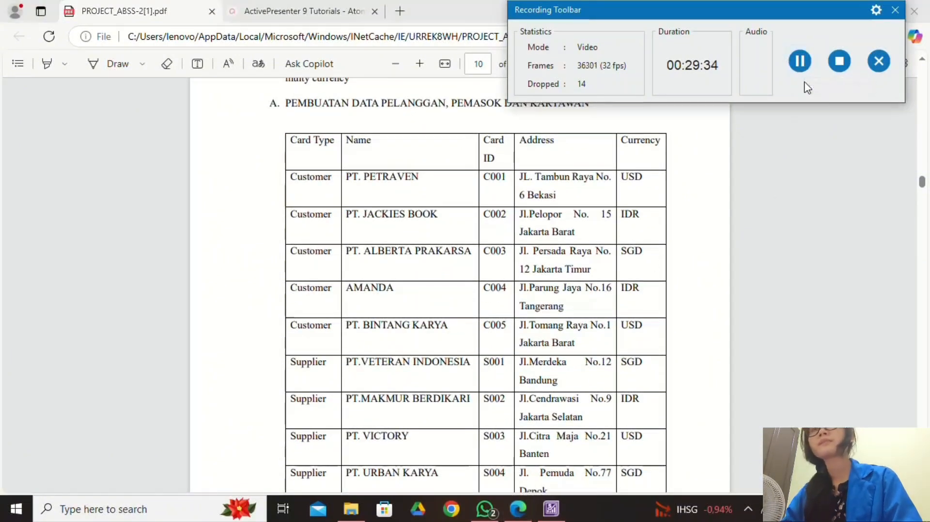
click(548, 507)
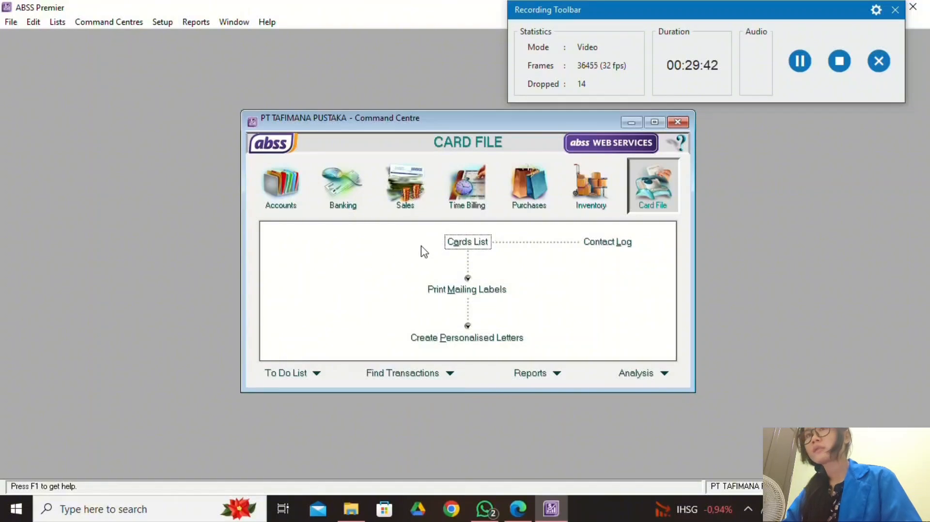
Start a new customer card from the Cards List.
click(452, 242)
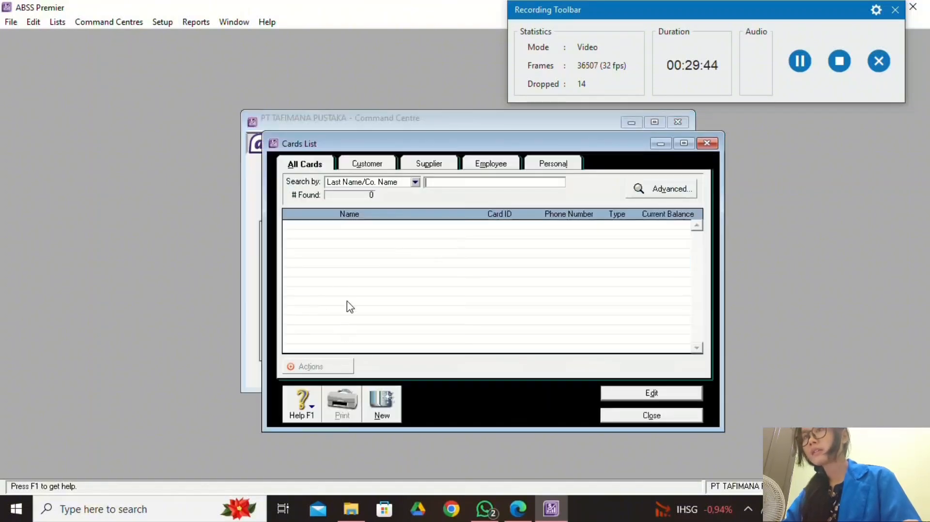
click(392, 419)
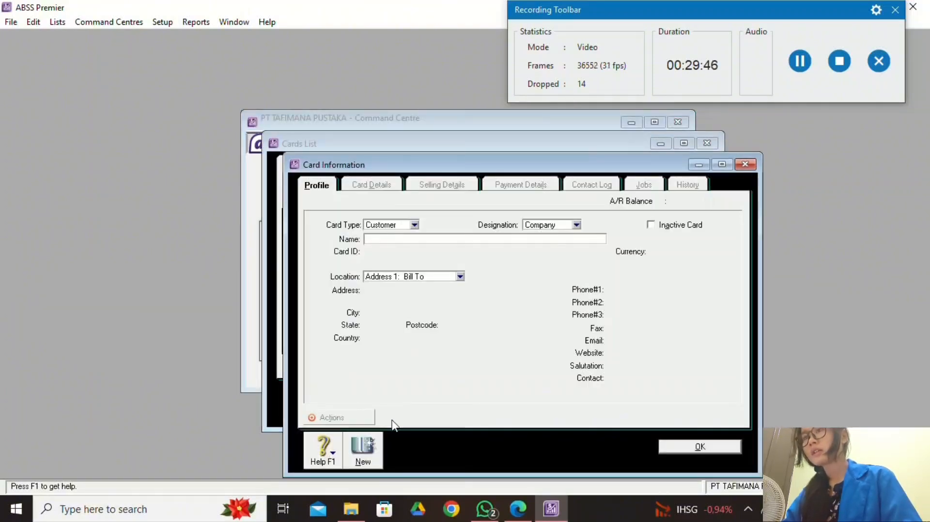
click(517, 508)
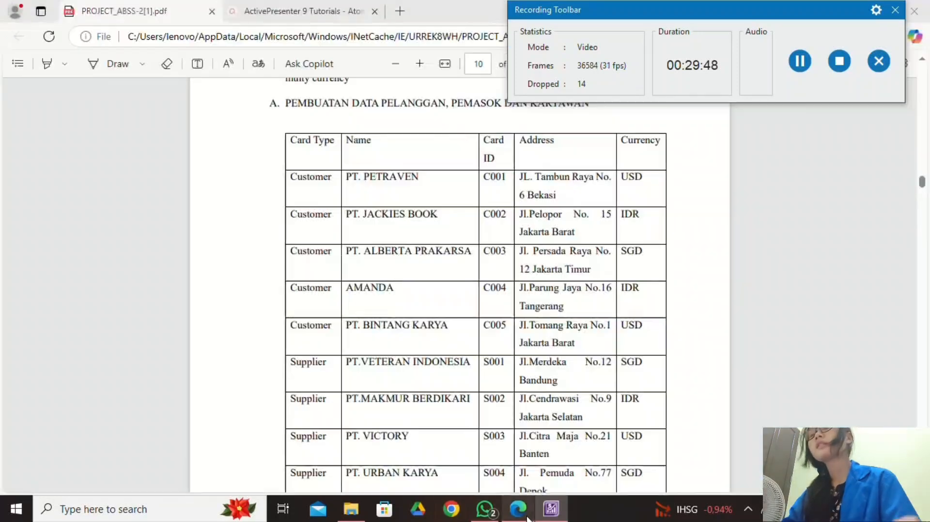
click(551, 508)
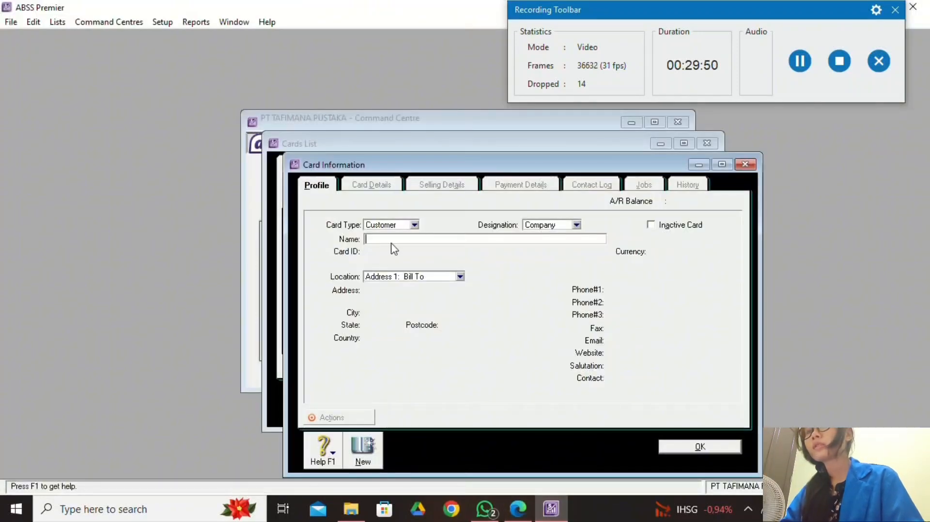
Copy PT. PETRAVEN from the project PDF into Name and enter Card ID C001.
click(518, 509)
drag(348, 177, 418, 178)
key(ctrl+c)
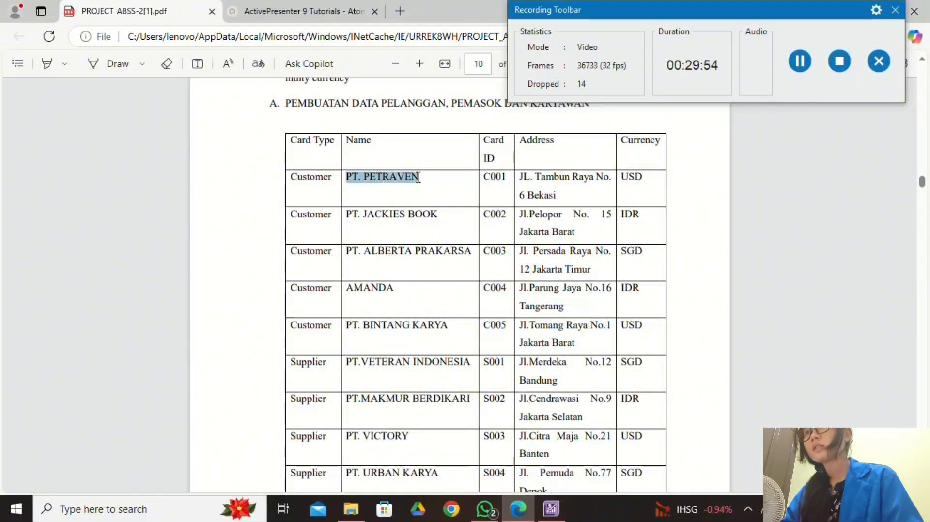
click(446, 64)
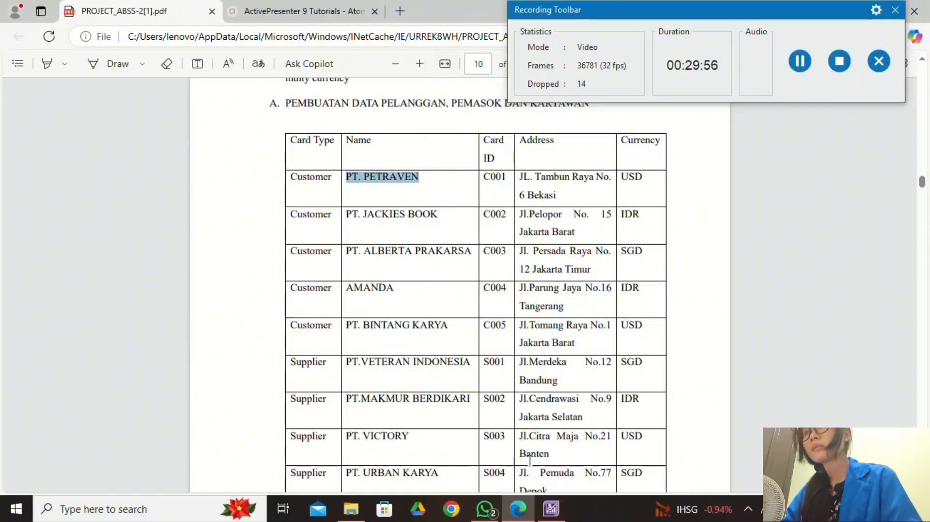
click(551, 509)
right_click(455, 238)
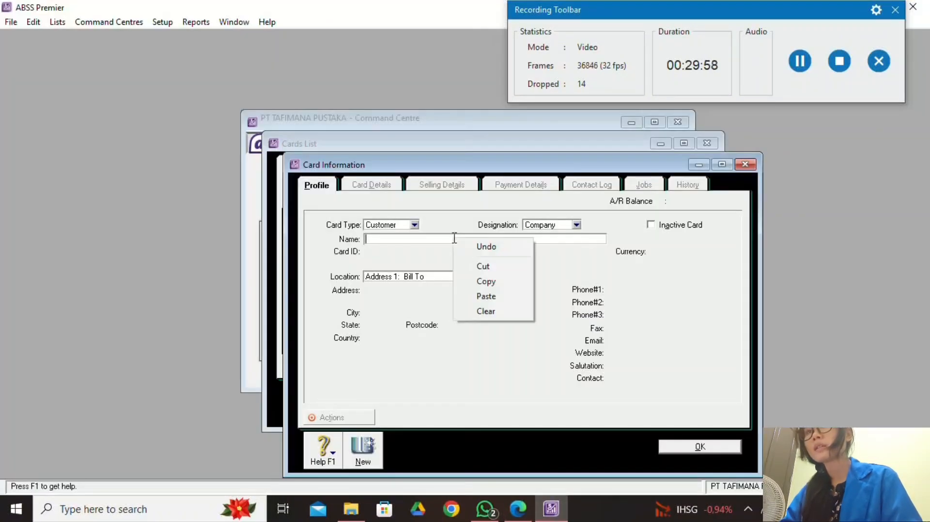
click(503, 296)
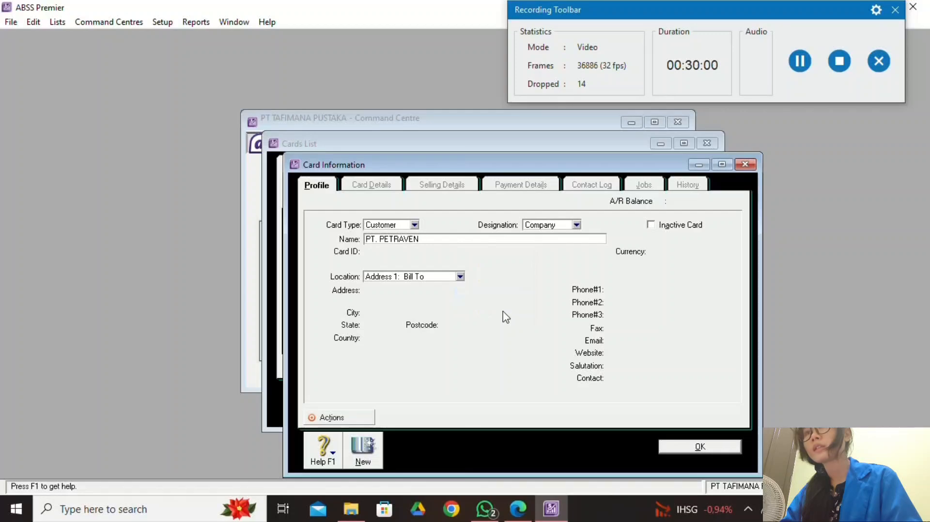
key(Tab)
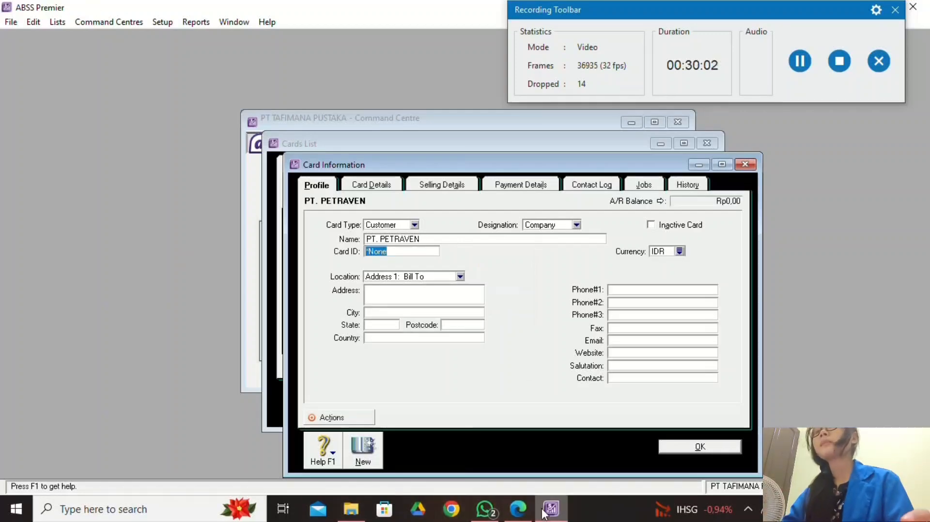
click(517, 509)
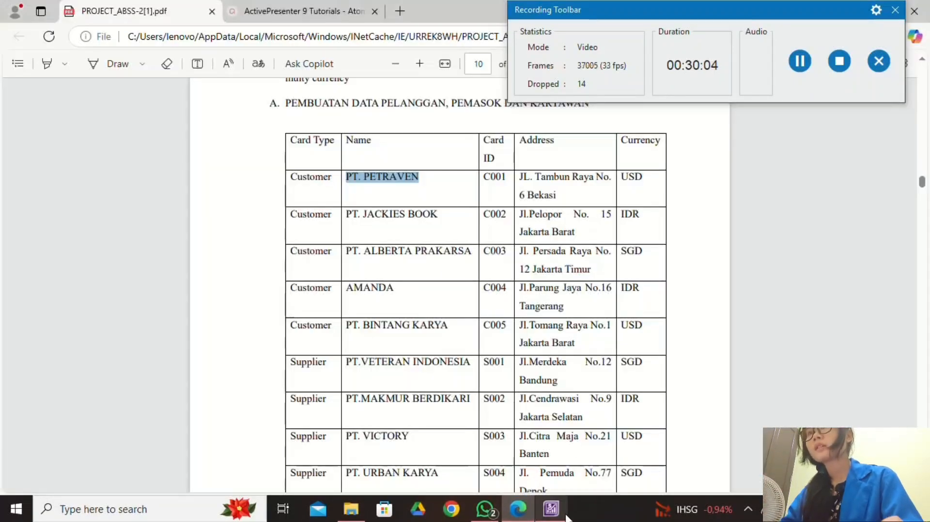
click(551, 509)
text(C001)
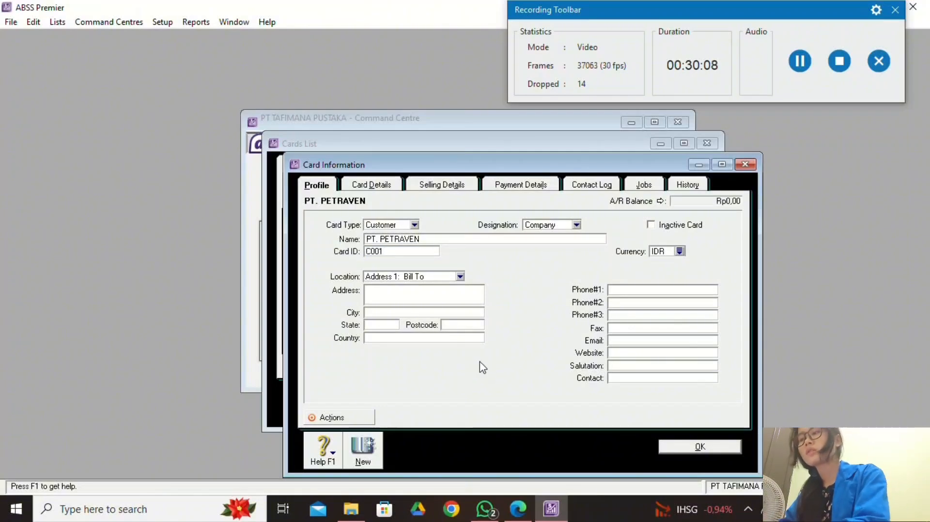
Copy PT. PETRAVEN's address from the PDF table into the Address field.
click(518, 508)
drag(520, 171, 544, 187)
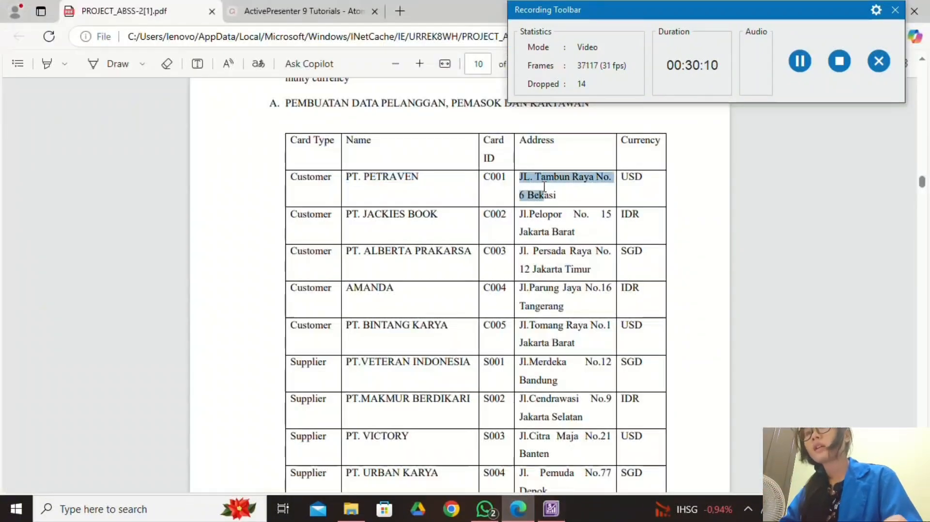
click(585, 67)
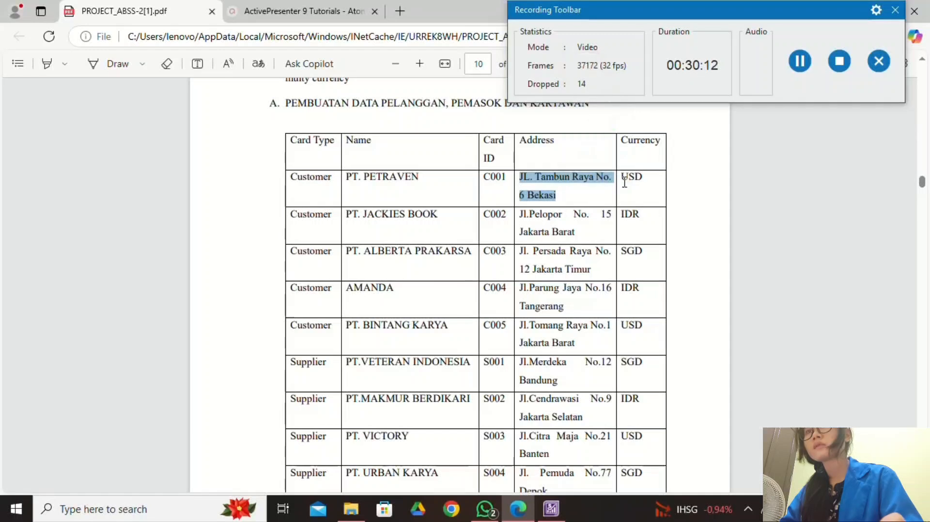
click(551, 509)
right_click(418, 297)
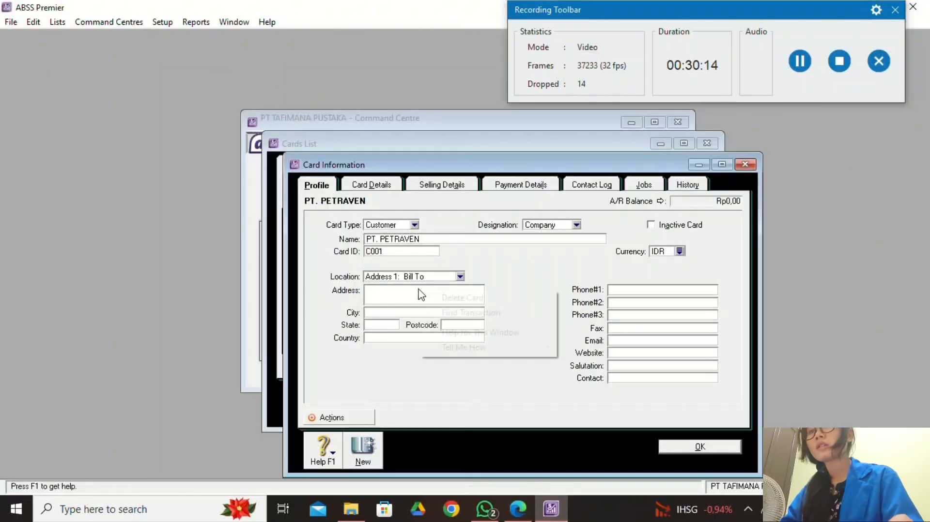
right_click(412, 297)
click(400, 291)
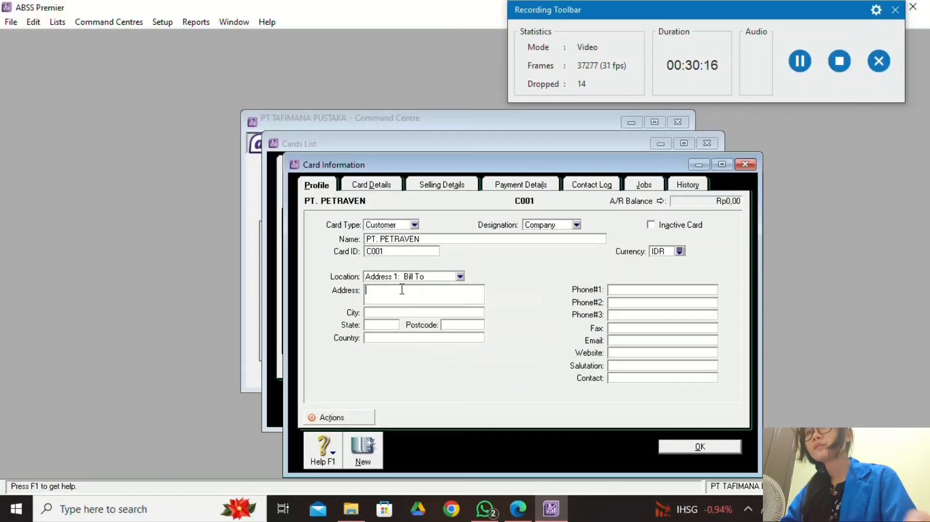
right_click(401, 295)
click(450, 351)
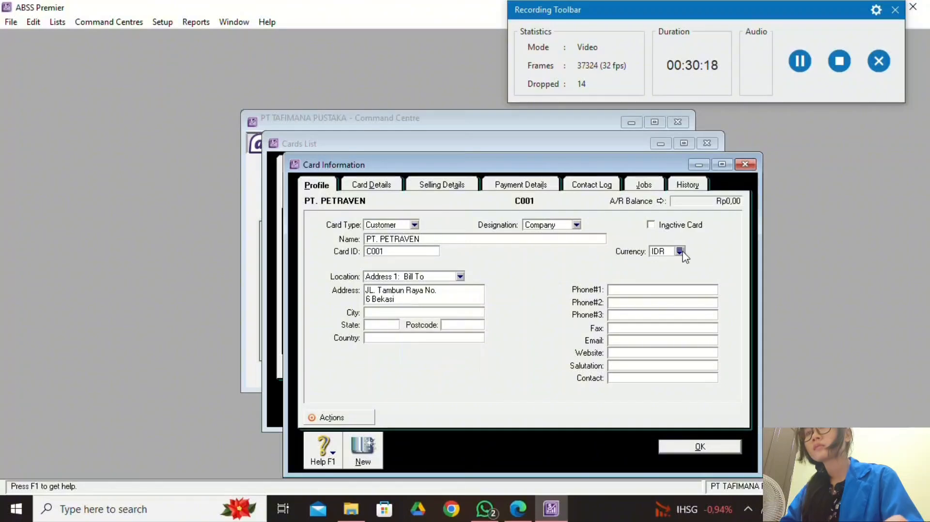
Set the customer card's currency to USD.
click(679, 251)
click(379, 198)
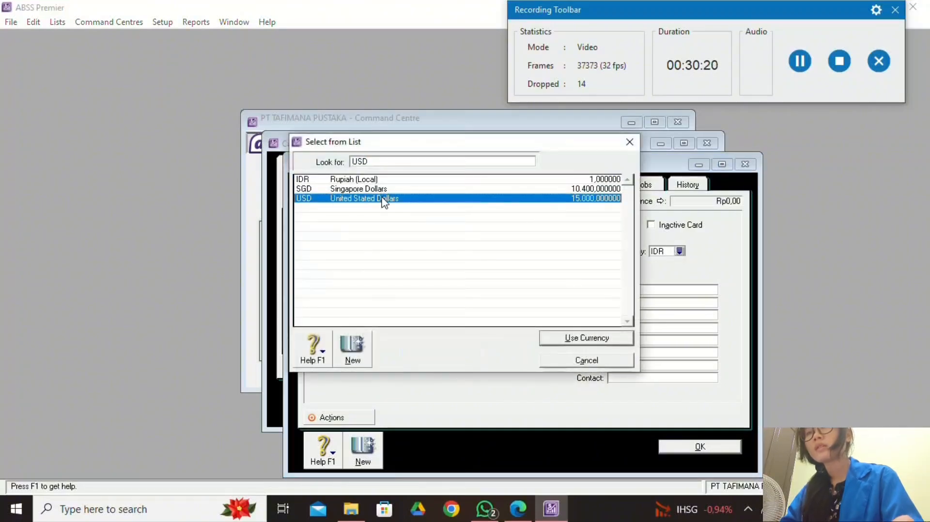
click(600, 343)
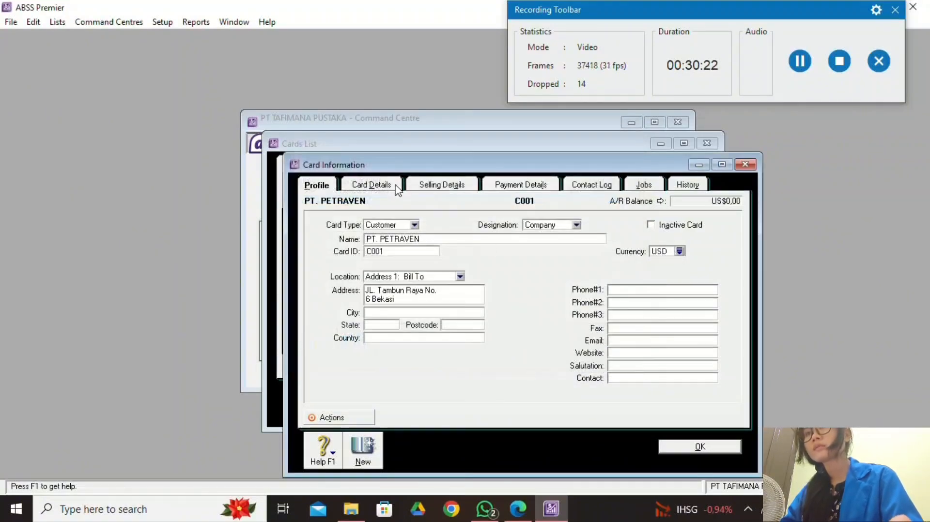
click(388, 189)
Set the customer's tax code to PPN on Selling Details.
click(462, 187)
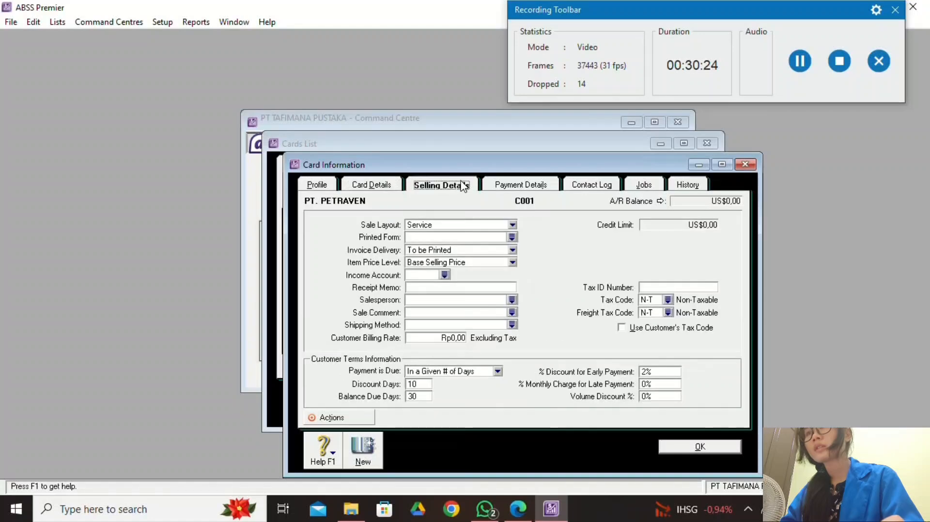
click(668, 300)
click(429, 199)
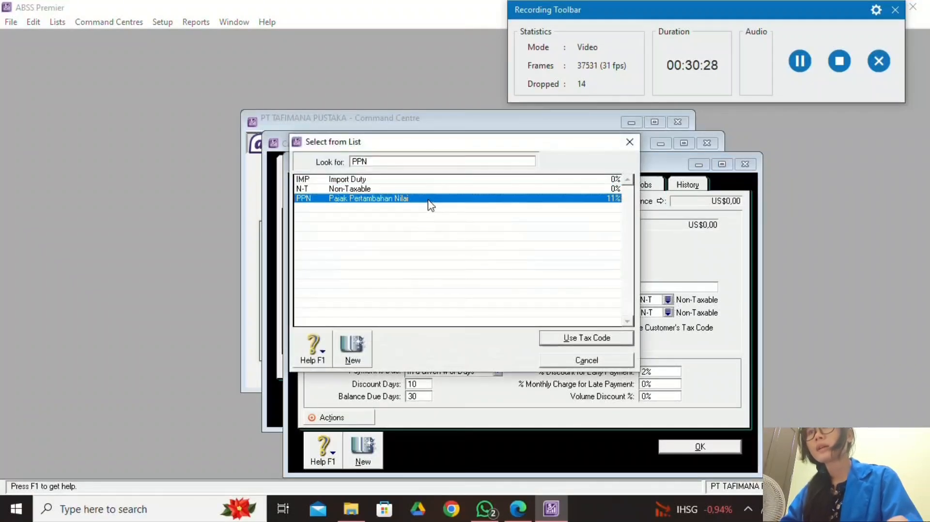
click(603, 342)
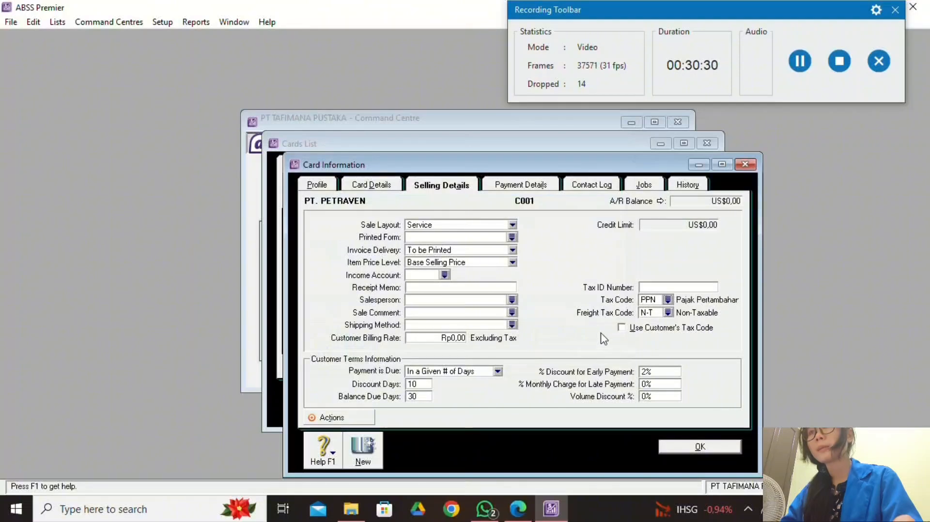
Set the Item Price Level to USD.
click(798, 73)
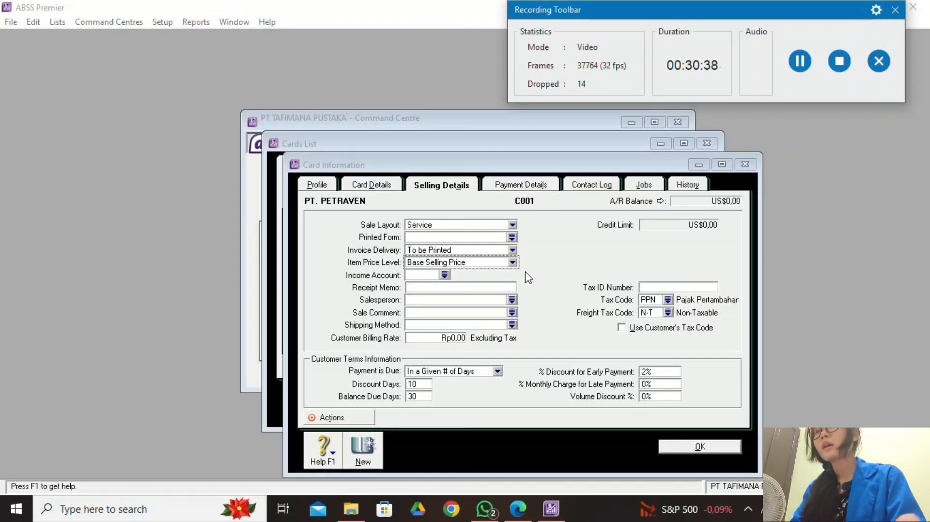
click(512, 262)
click(426, 284)
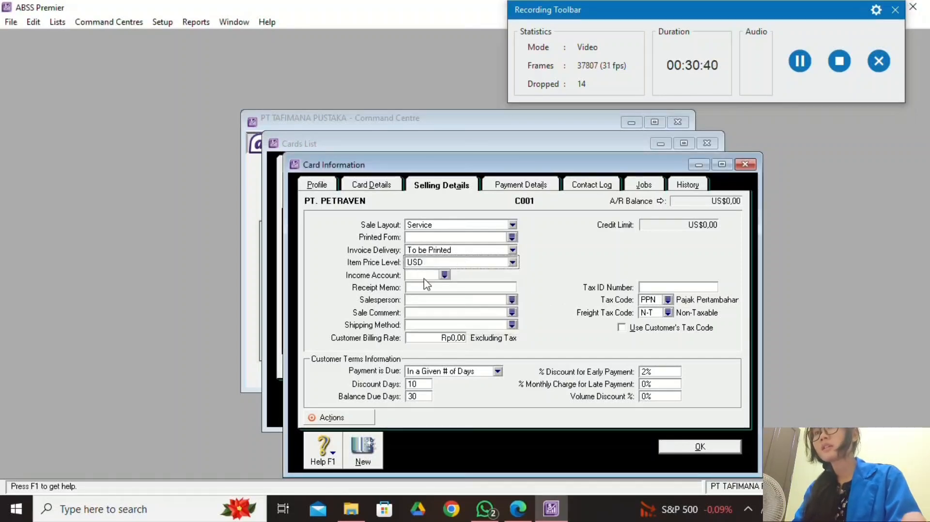
click(331, 188)
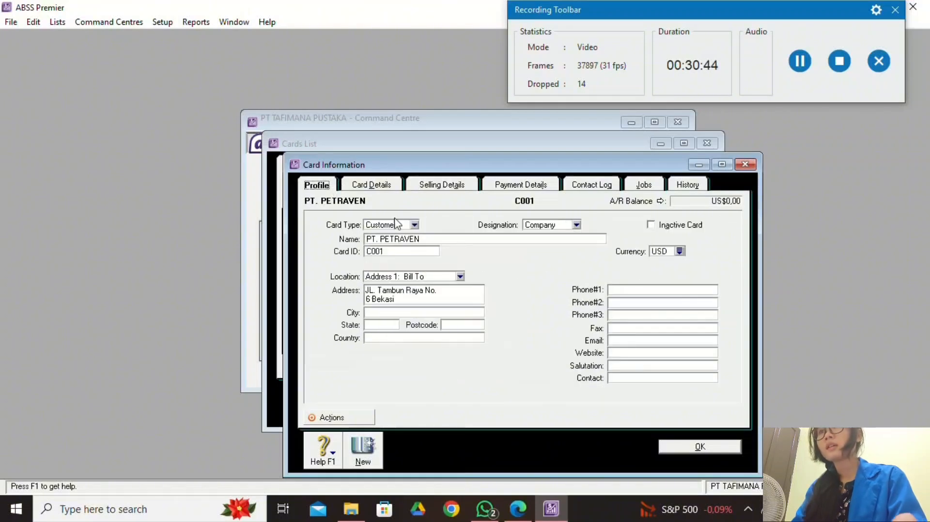
click(385, 185)
click(473, 186)
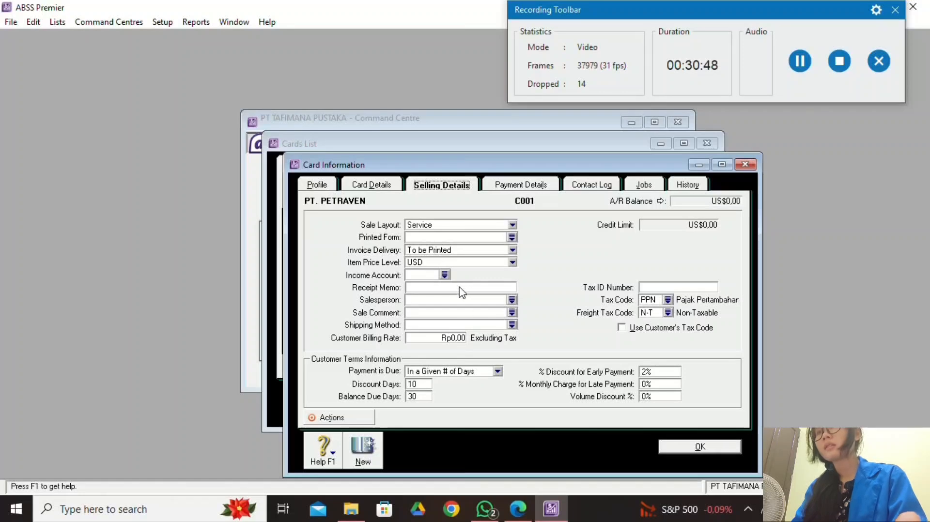
Check the card against the PDF, save it, and bring the project PDF back.
click(518, 508)
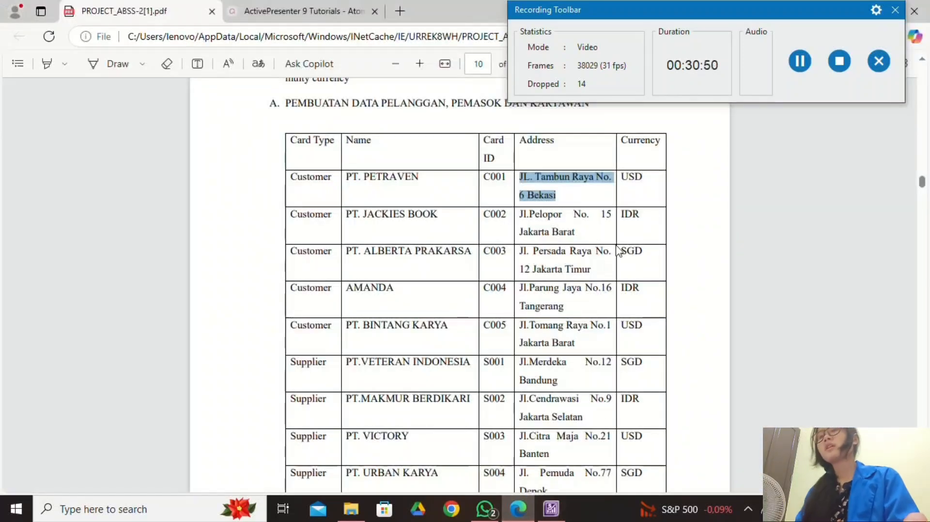
click(552, 507)
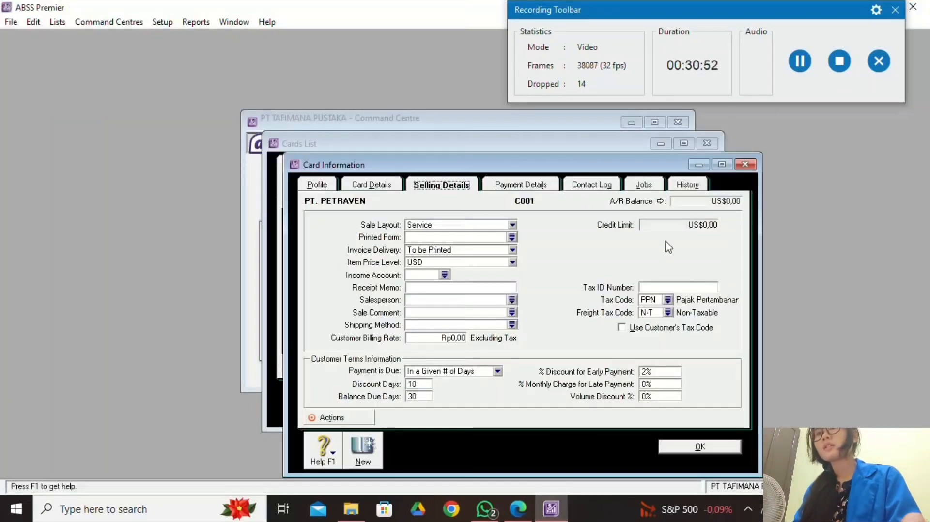
click(358, 192)
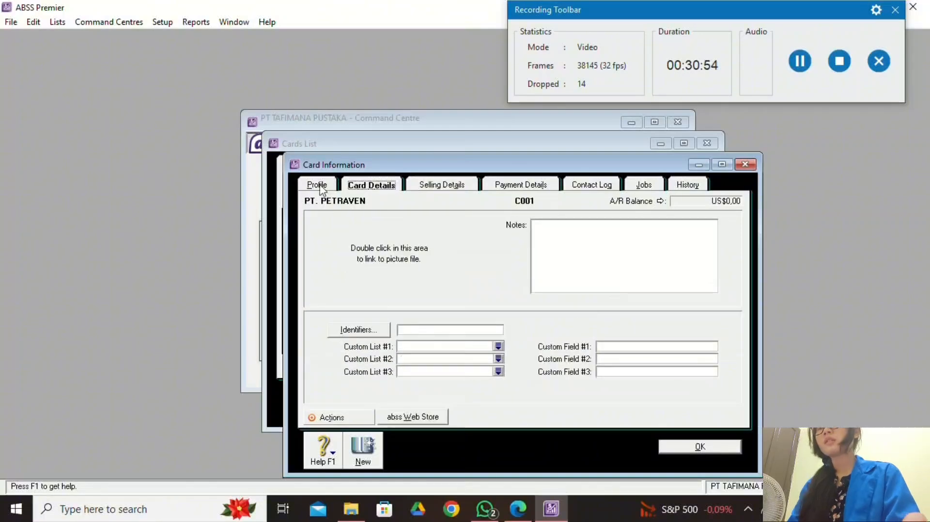
click(324, 188)
click(452, 192)
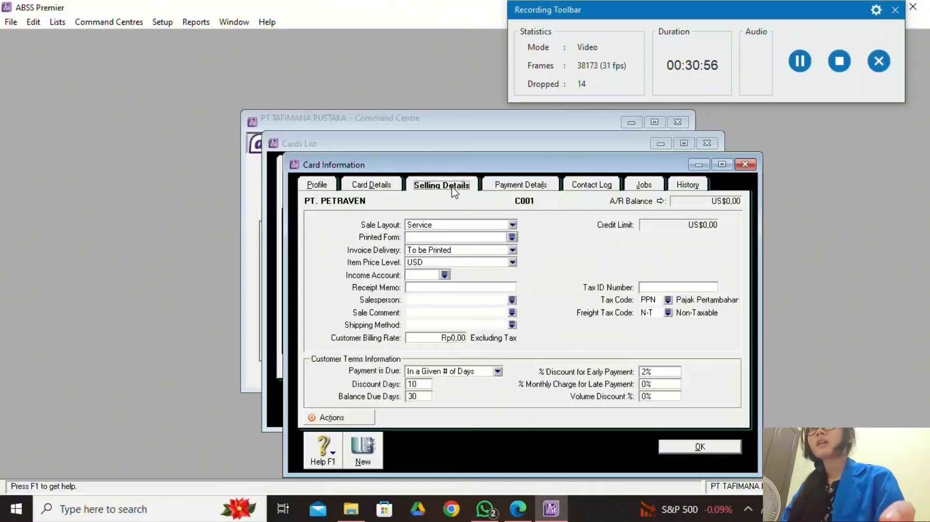
click(687, 447)
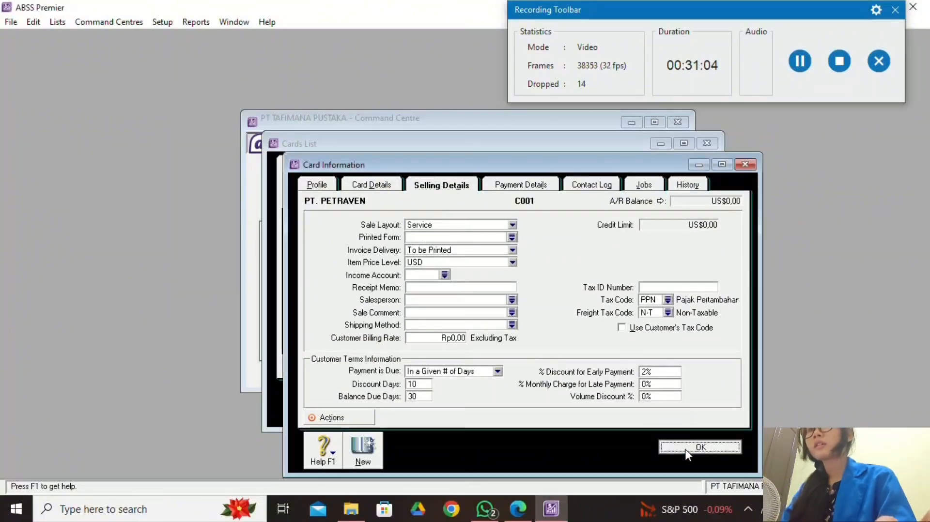
click(527, 516)
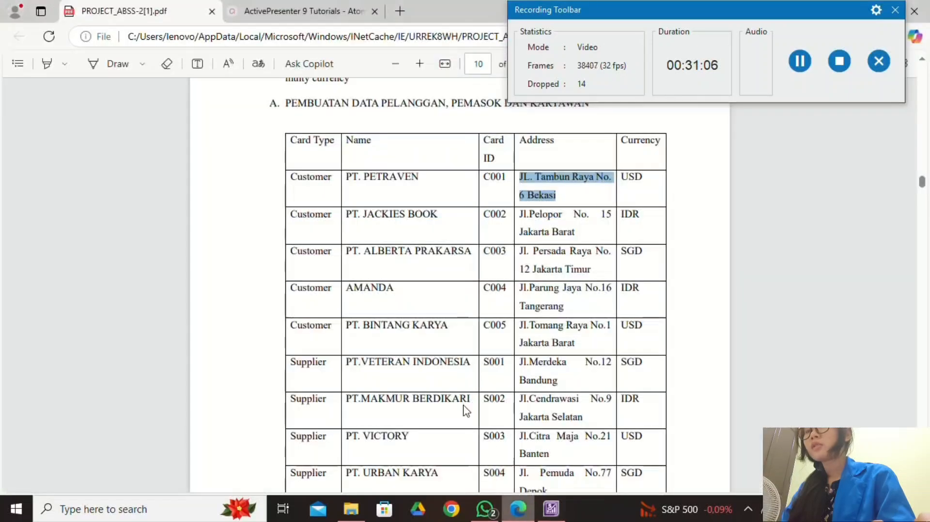
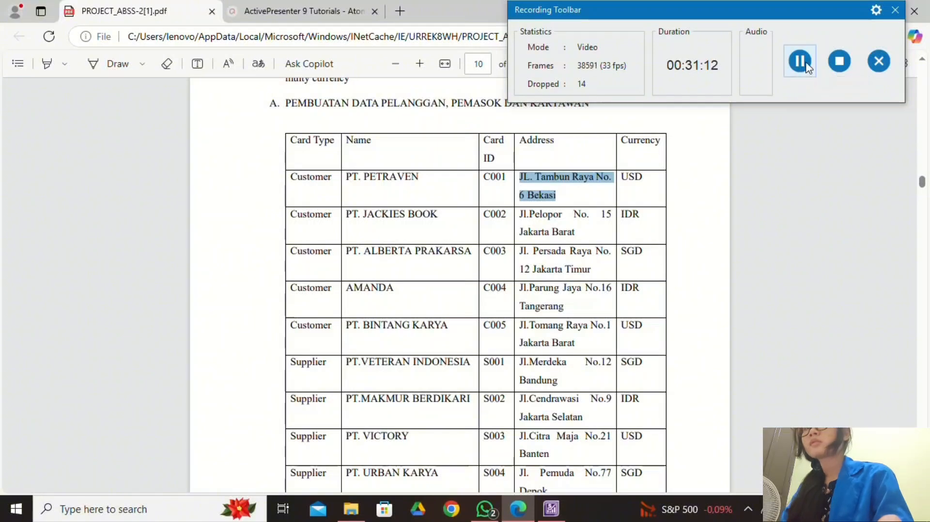
Compare the PDF's customer and supplier card table against the five ABSS customer cards C001–C005.
scroll(359, 390, down, 2)
scroll(359, 392, up, 1)
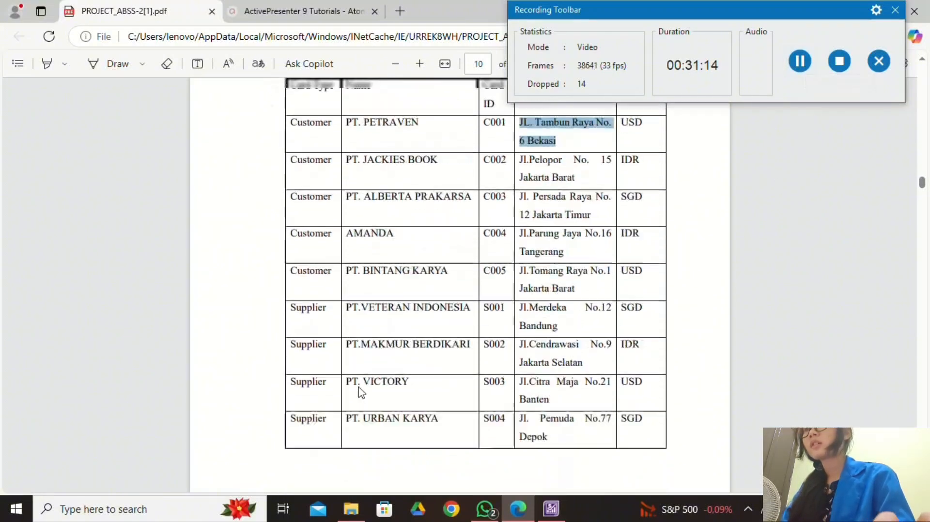
scroll(361, 392, up, 1)
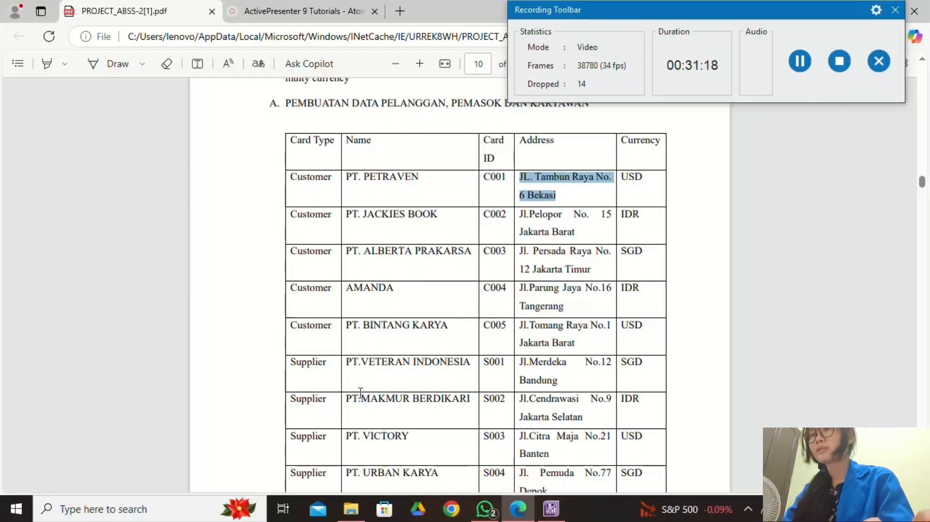
scroll(360, 393, down, 1)
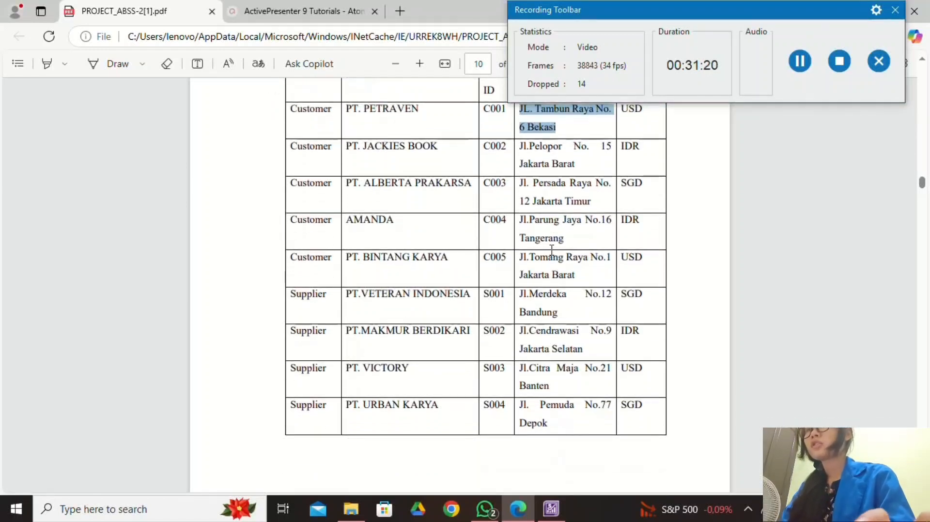
scroll(451, 265, up, 1)
key(alt+Tab)
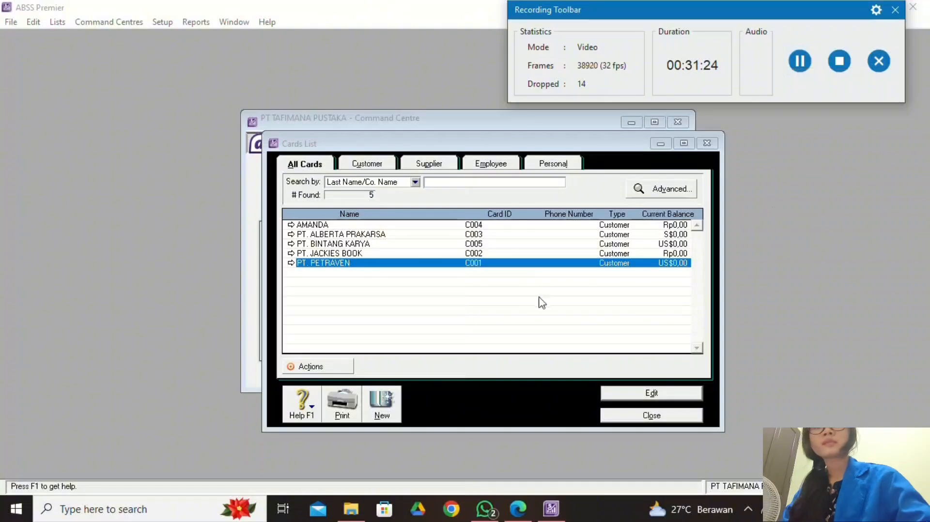
click(518, 508)
scroll(477, 440, up, 2)
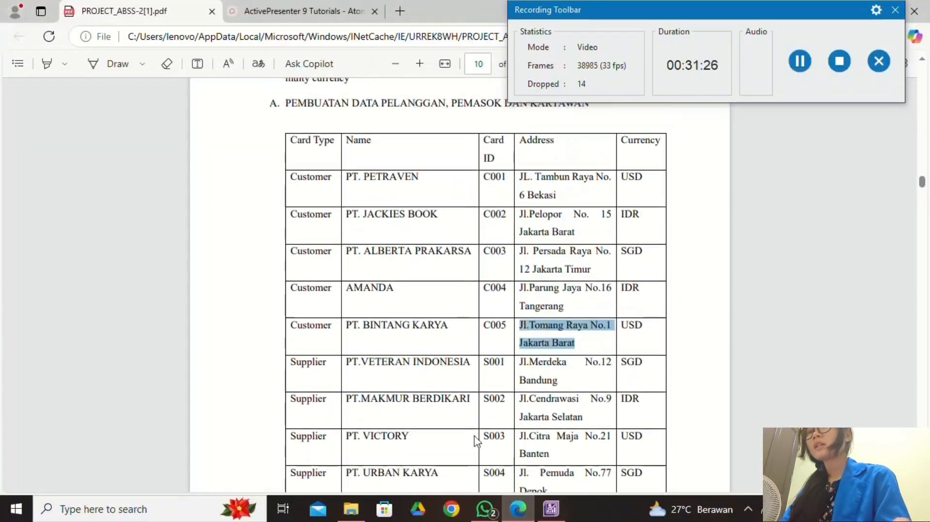
click(552, 512)
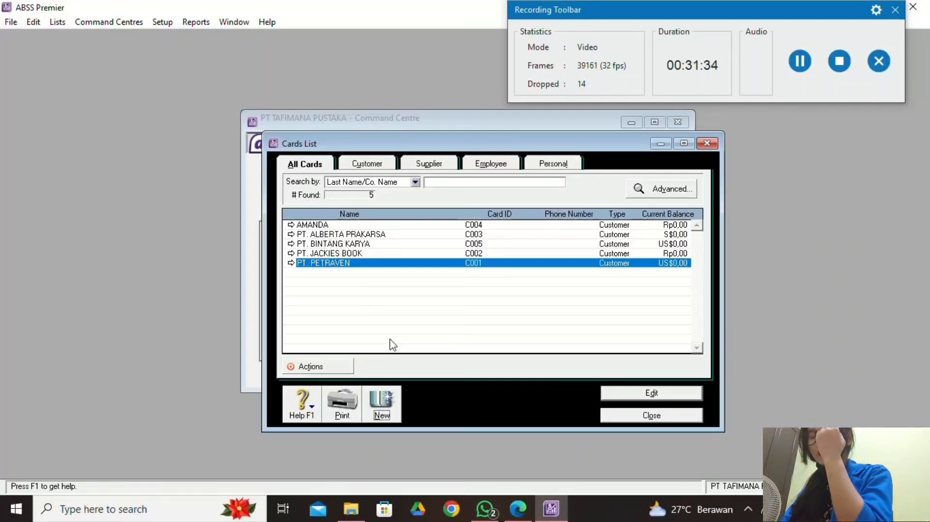
click(518, 508)
scroll(460, 412, down, 1)
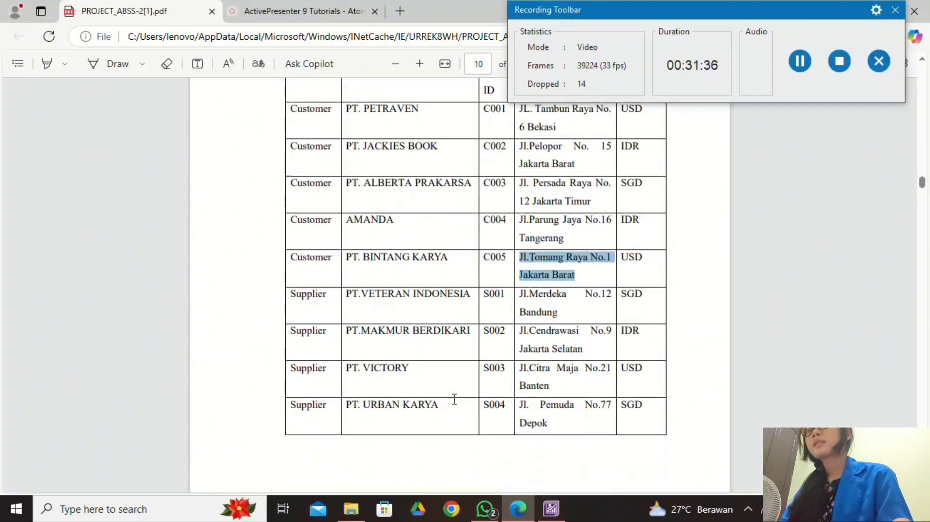
click(551, 509)
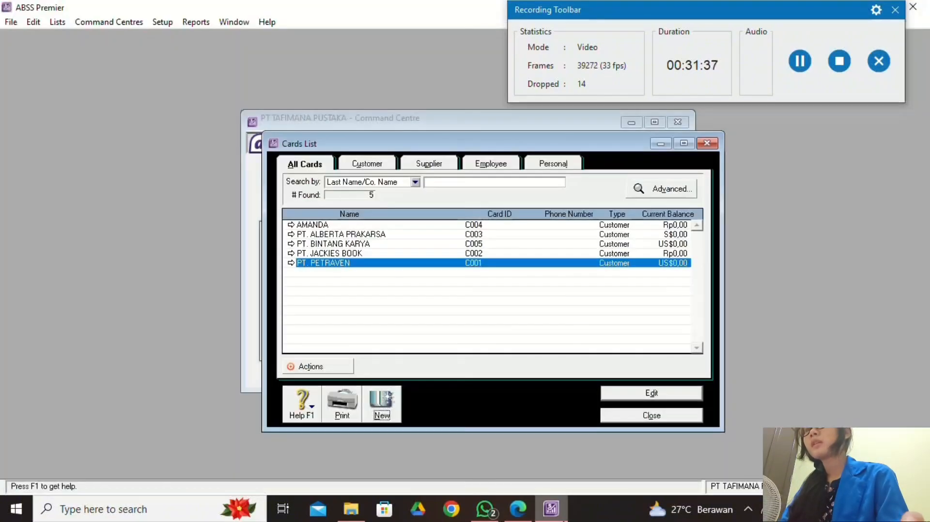
Start a new Supplier card named PT.VETERAN INDONESIA, copied from the PDF.
click(373, 408)
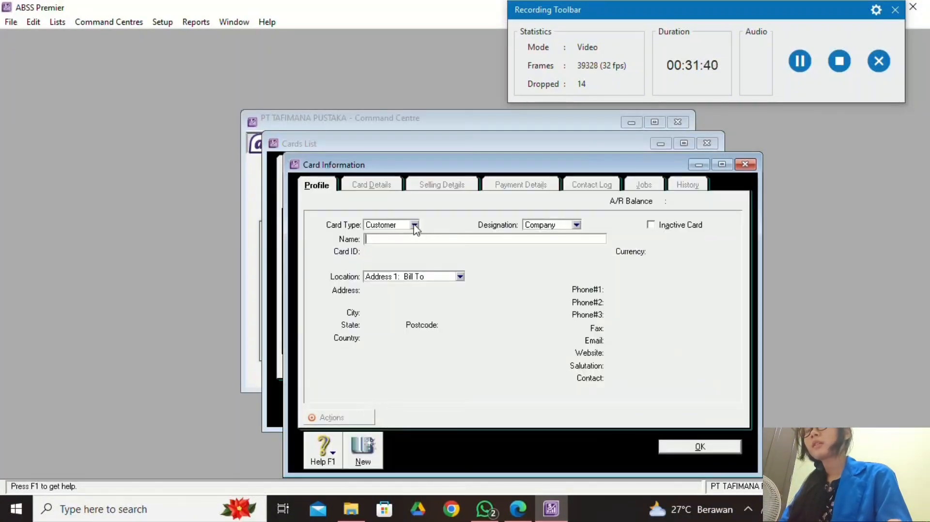
click(415, 225)
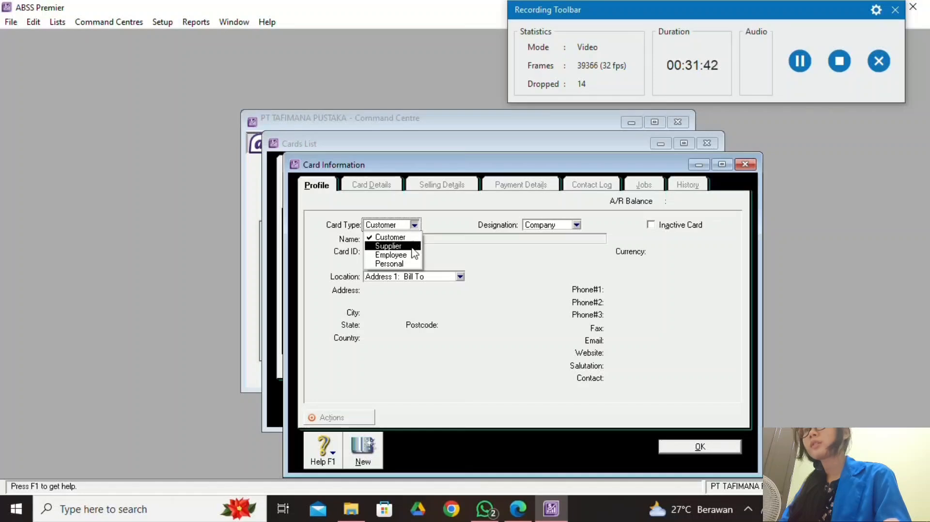
click(392, 246)
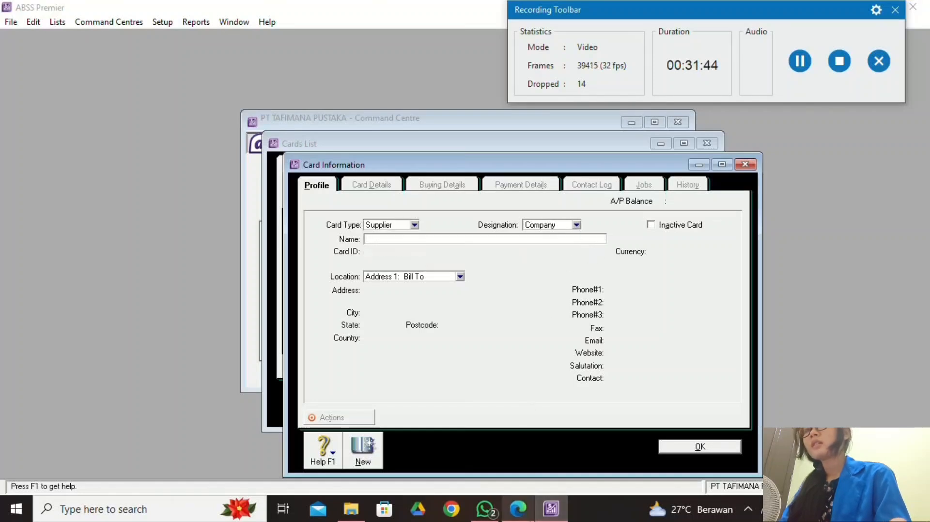
click(517, 509)
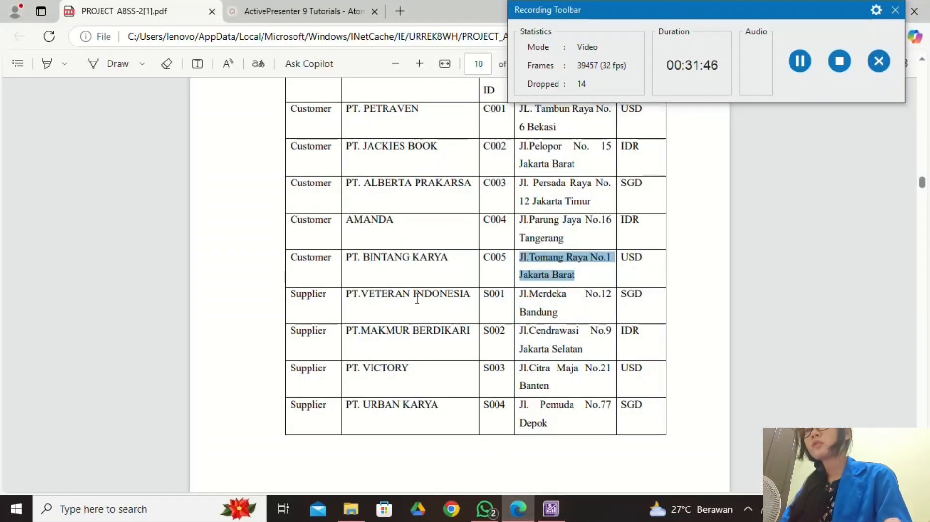
drag(347, 296, 468, 297)
key(ctrl+c)
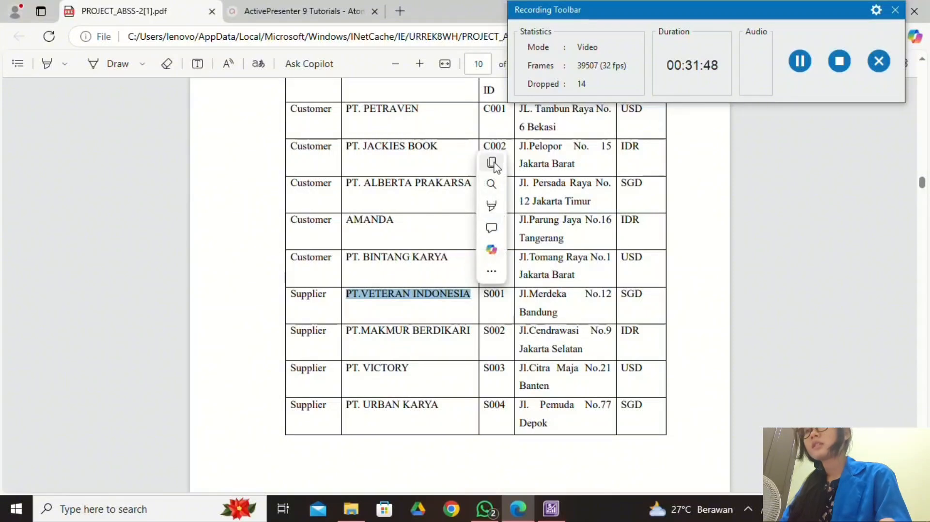
click(491, 164)
click(551, 508)
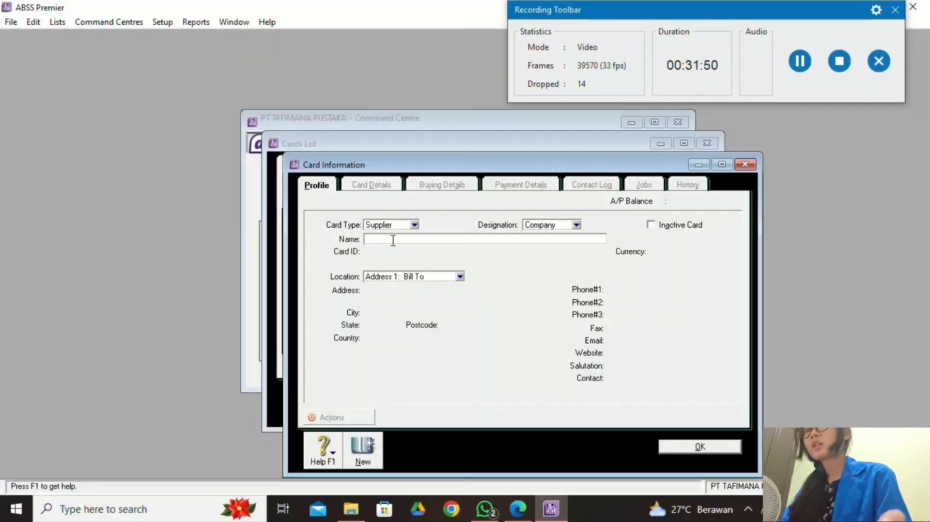
right_click(393, 240)
click(426, 297)
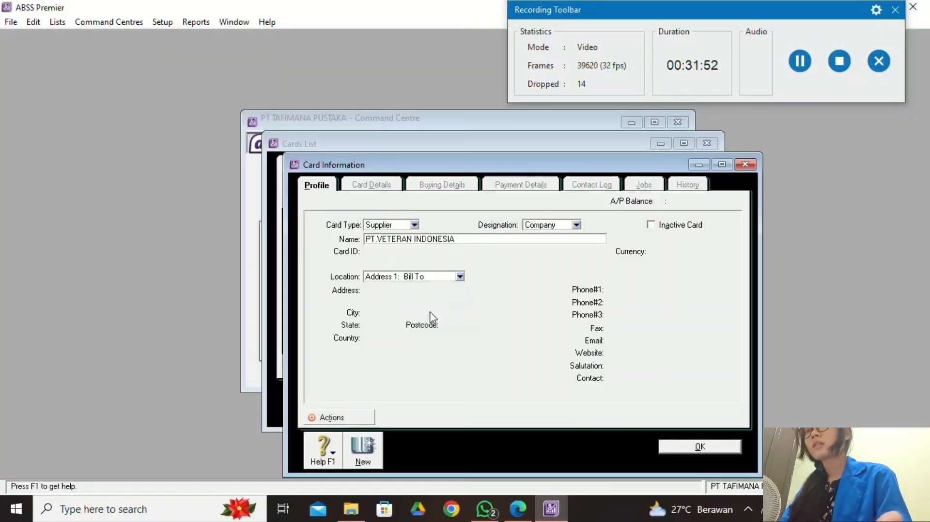
key(Tab)
click(518, 508)
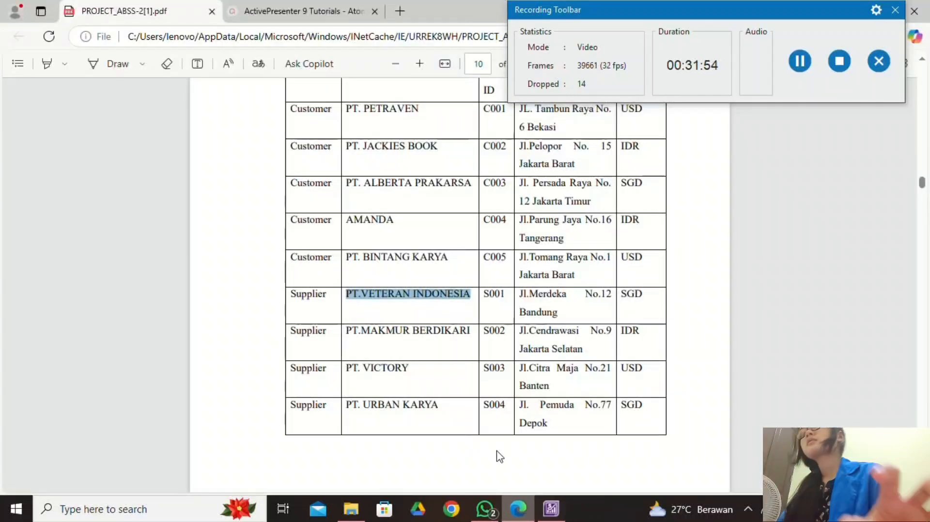
click(557, 508)
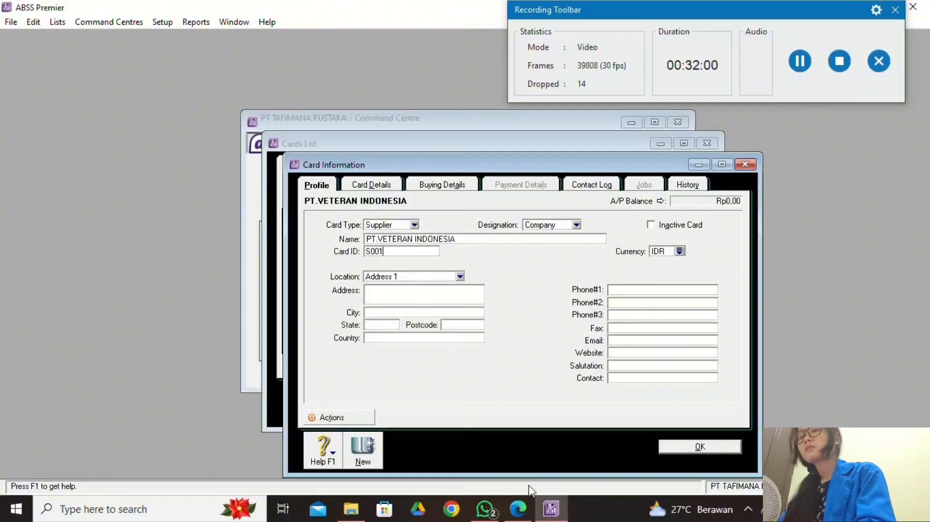
click(518, 508)
drag(520, 288, 564, 315)
click(587, 185)
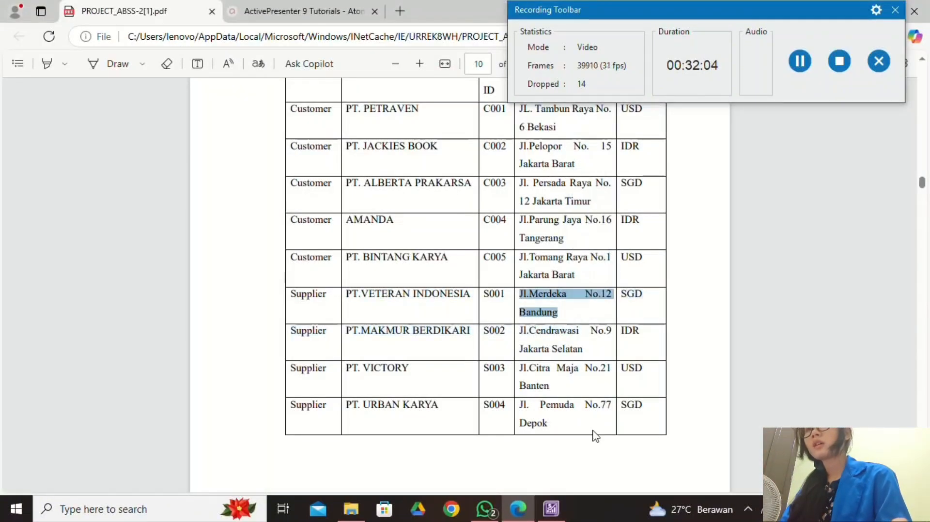
click(555, 510)
right_click(383, 292)
click(379, 293)
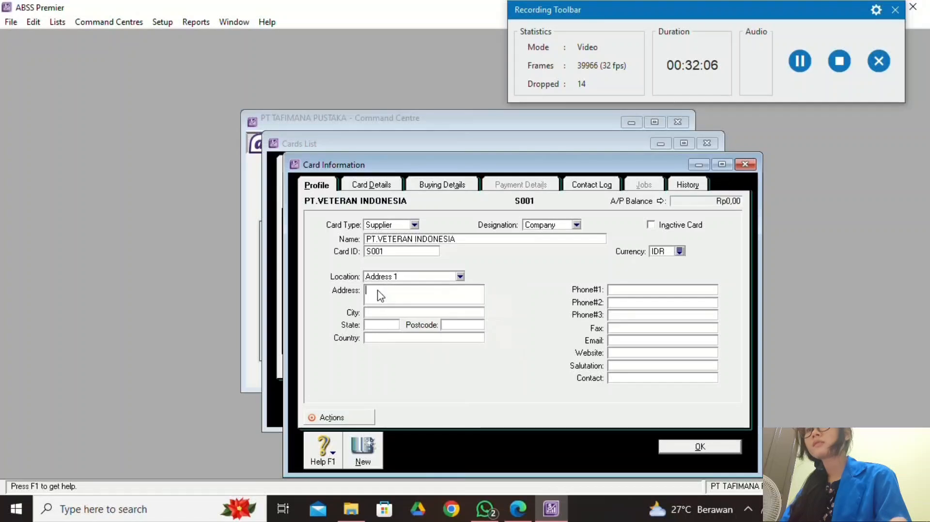
right_click(379, 292)
click(435, 349)
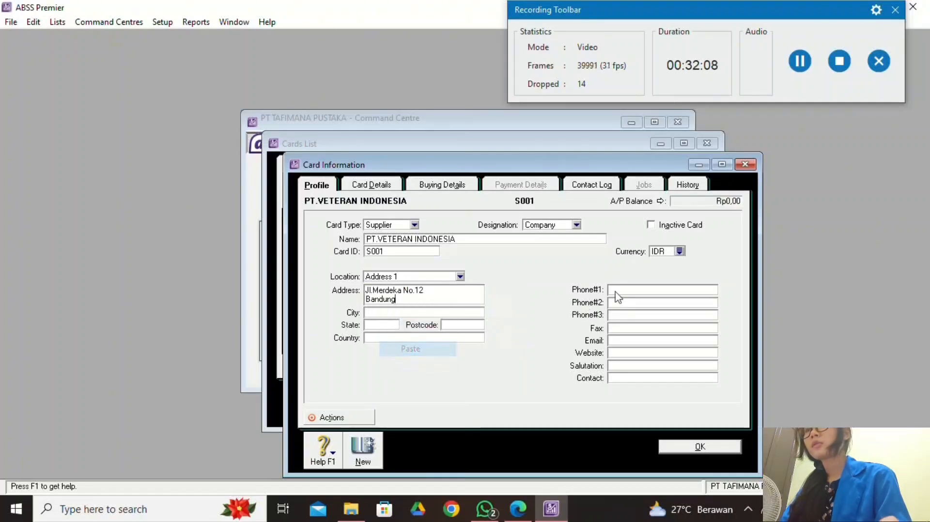
Set the supplier's currency to SGD and buying tax code to PPN, then save it.
click(680, 252)
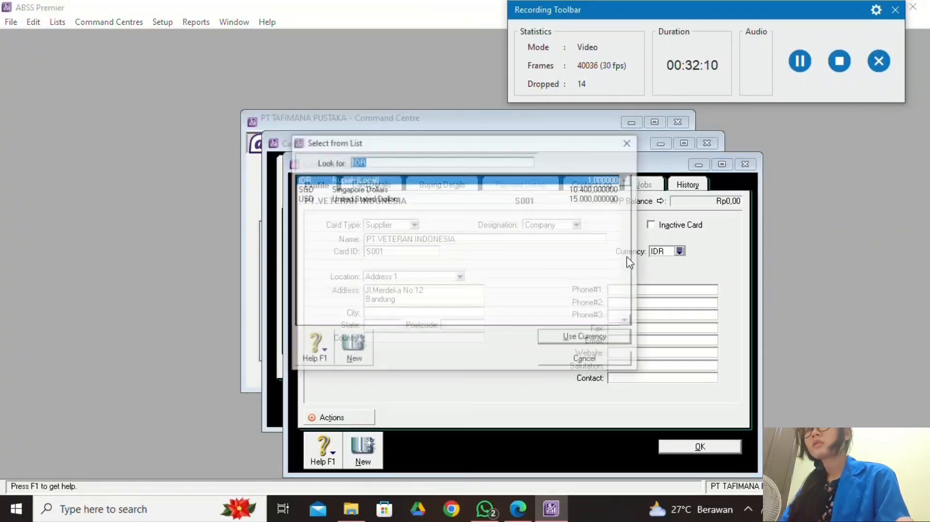
click(412, 189)
click(598, 338)
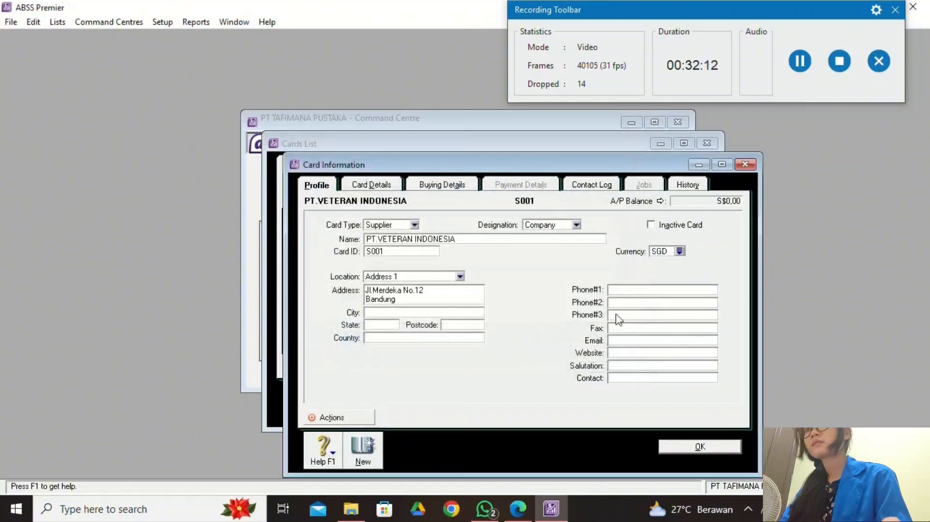
click(808, 67)
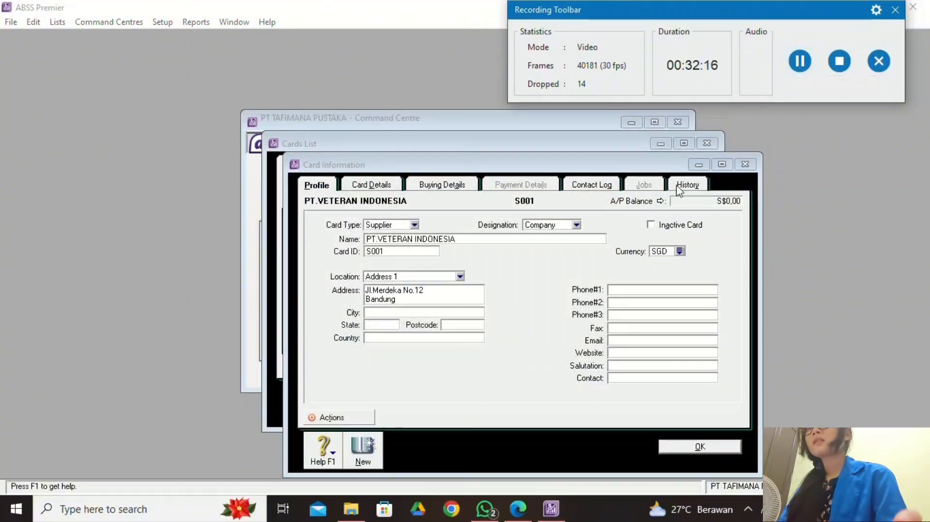
click(463, 190)
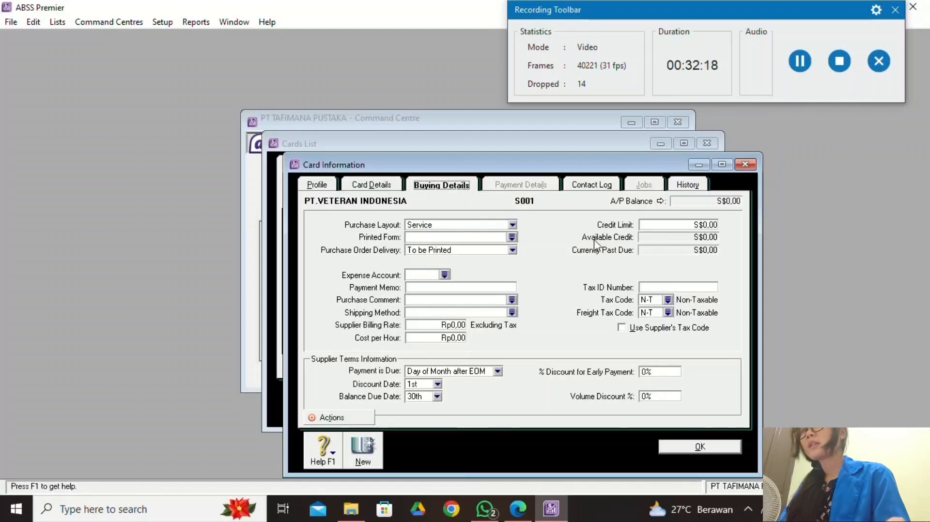
click(667, 300)
click(454, 201)
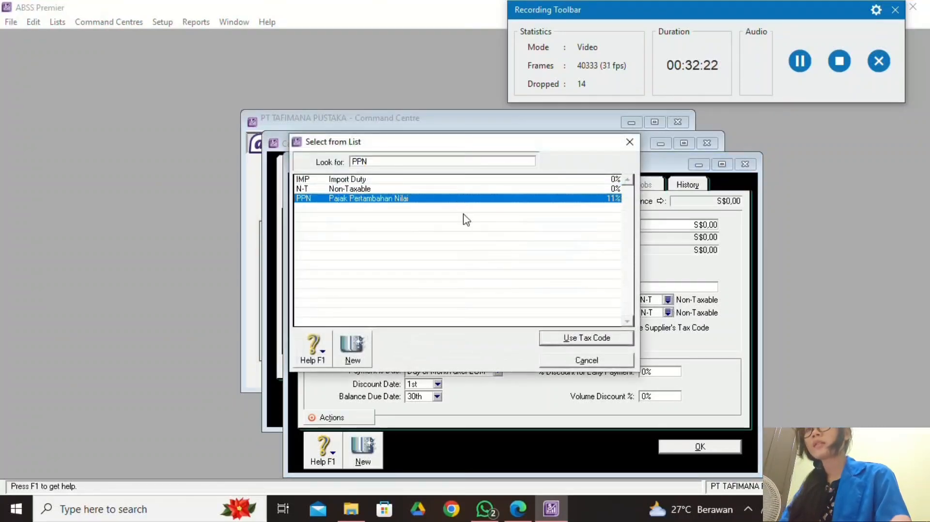
click(586, 342)
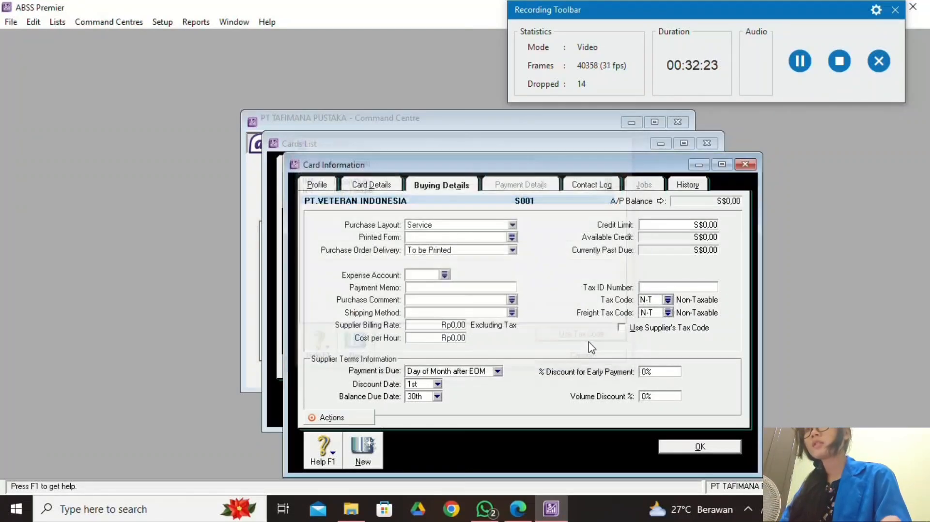
click(687, 446)
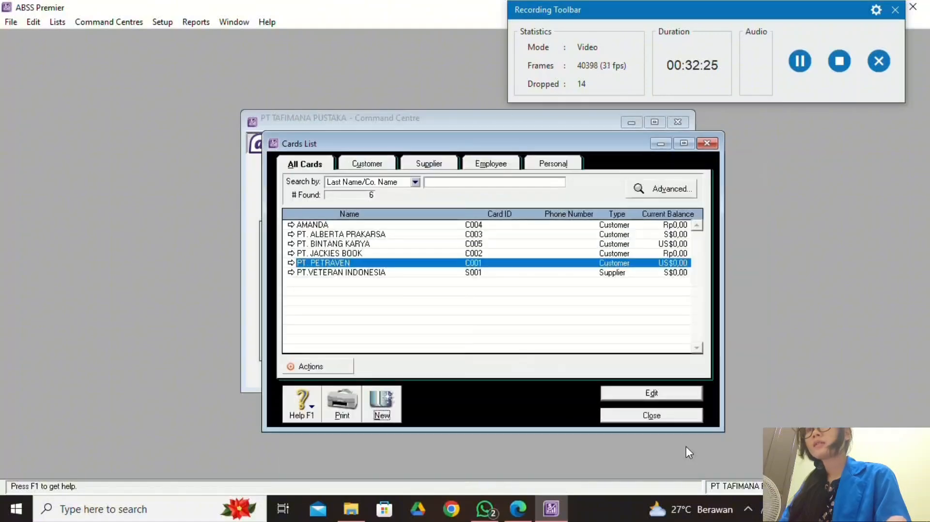
click(518, 509)
scroll(357, 333, down, 3)
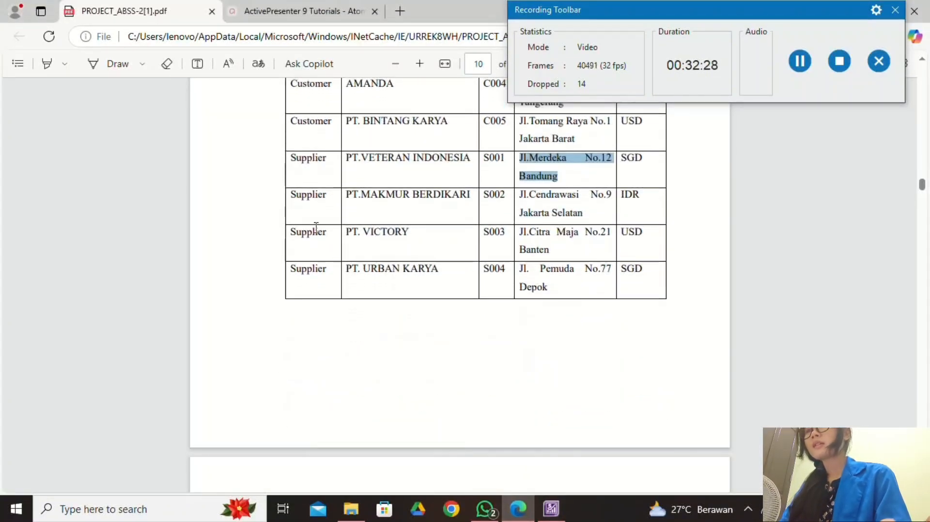
scroll(317, 235, down, 3)
scroll(386, 385, up, 5)
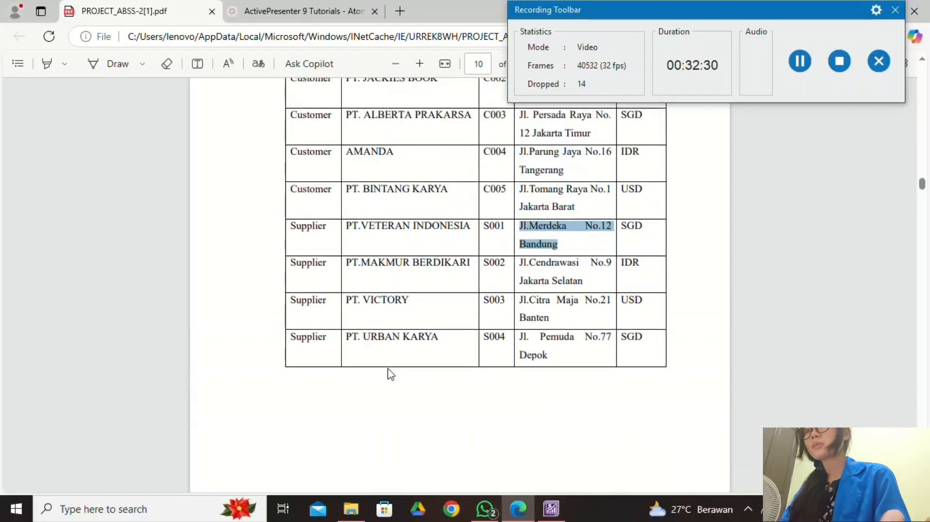
click(552, 507)
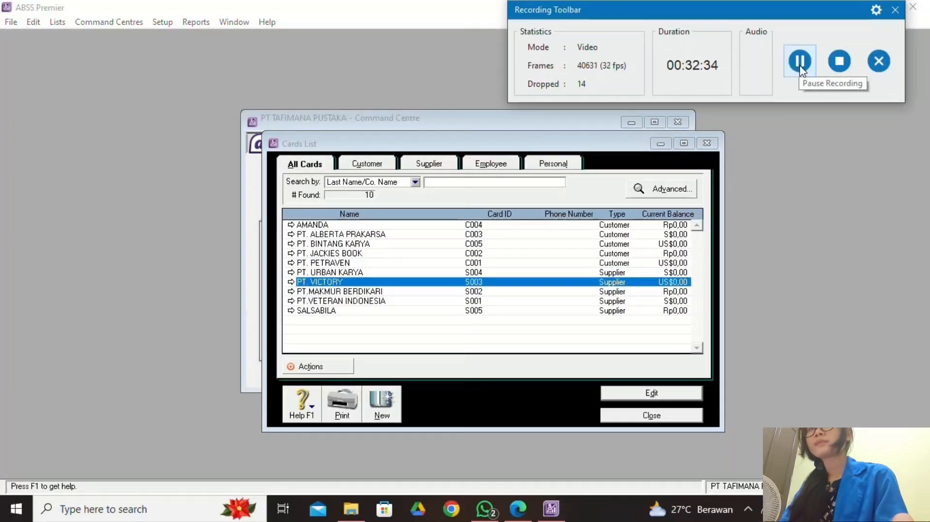
click(527, 517)
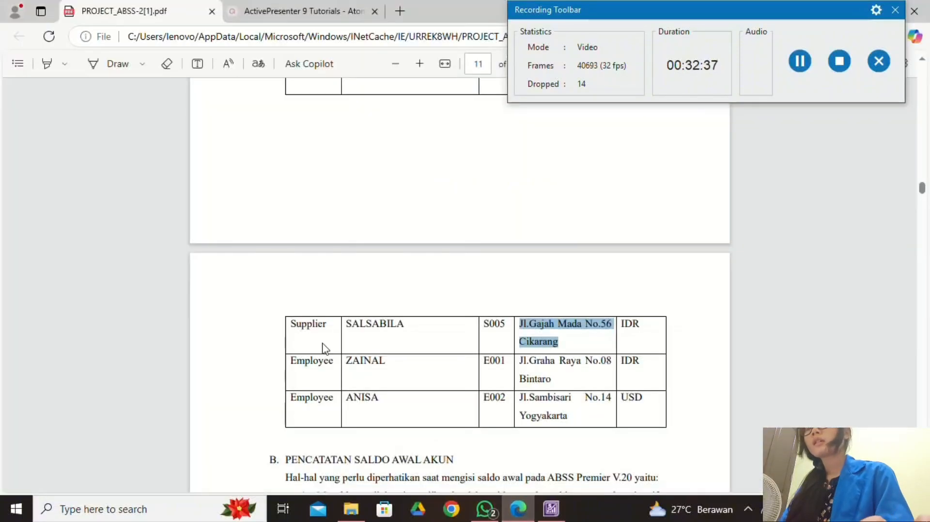
click(552, 513)
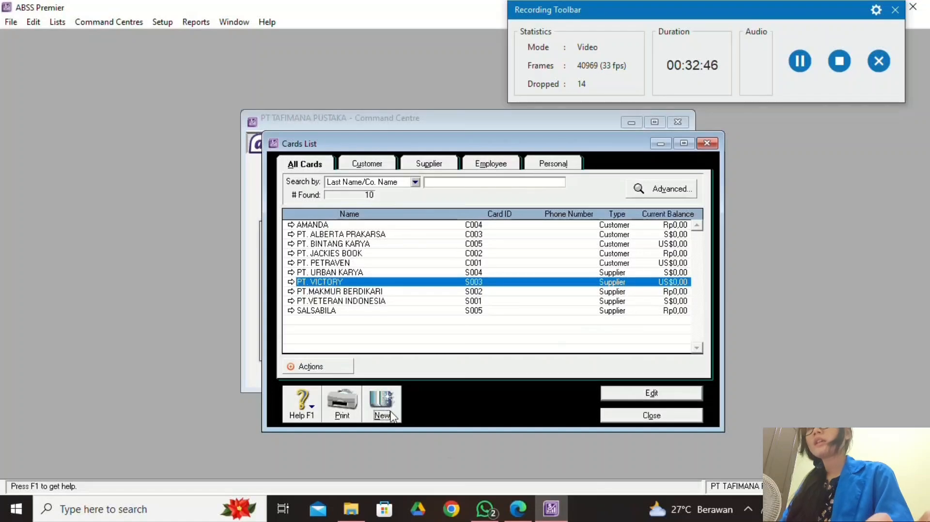
Start a new Employee card with last name ZAINAL copied from the PDF.
click(381, 410)
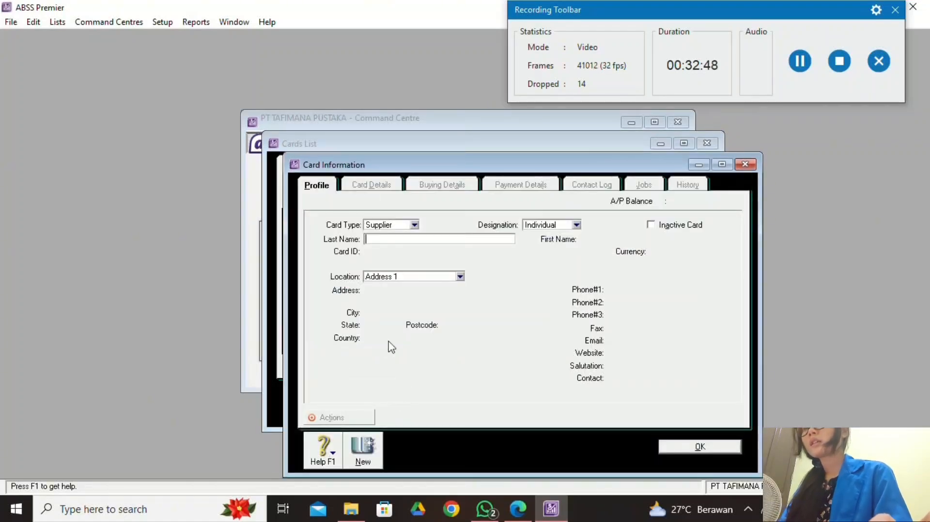
click(414, 225)
click(408, 255)
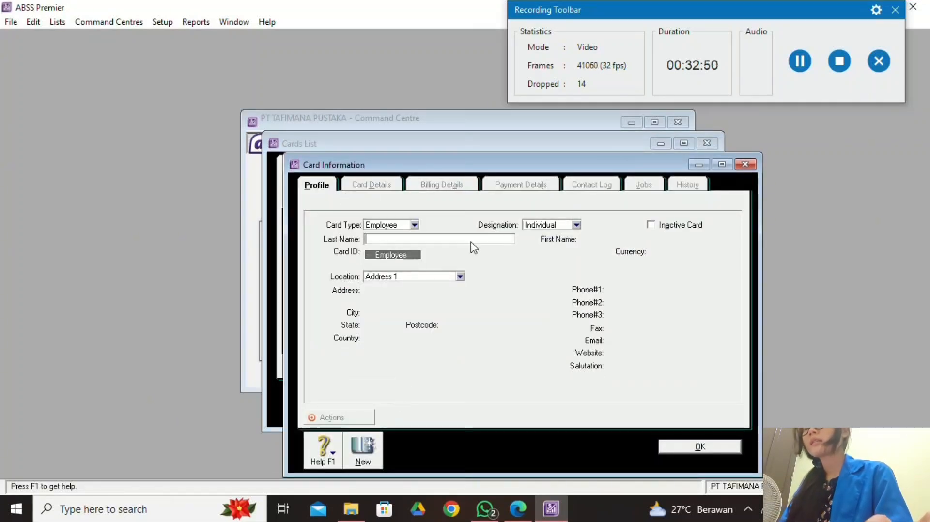
click(519, 509)
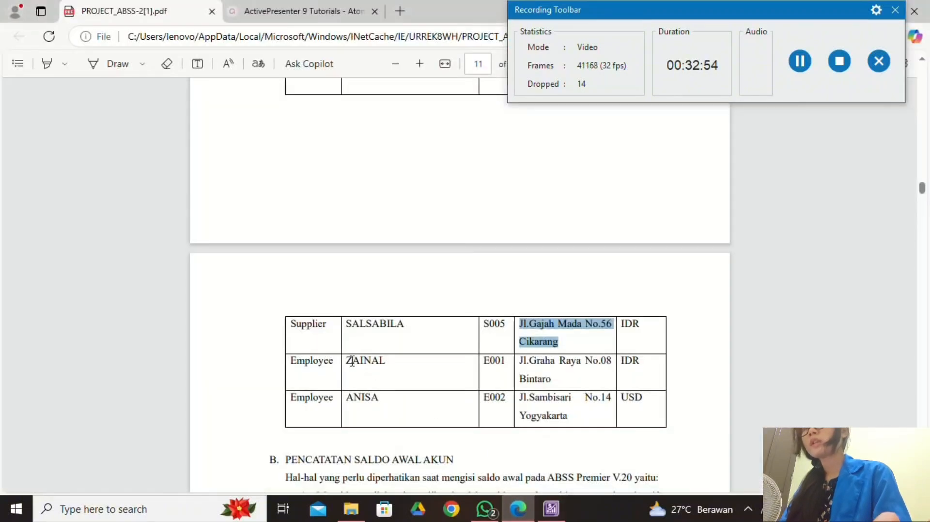
drag(345, 361, 388, 362)
key(ctrl+c)
click(420, 229)
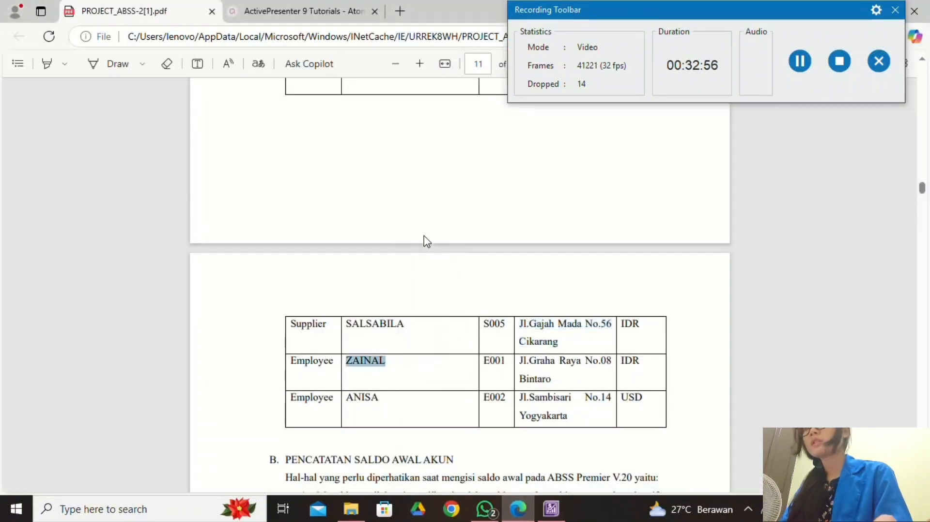
click(551, 508)
right_click(383, 240)
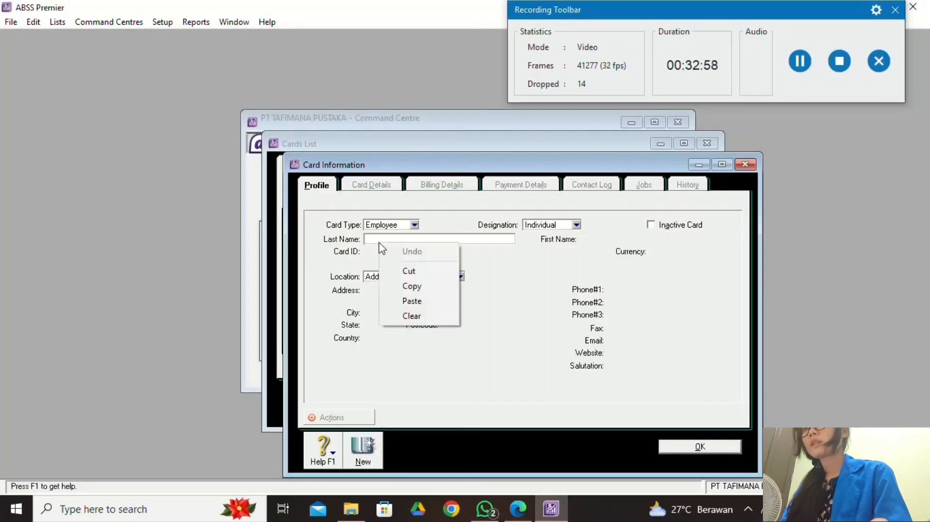
click(417, 298)
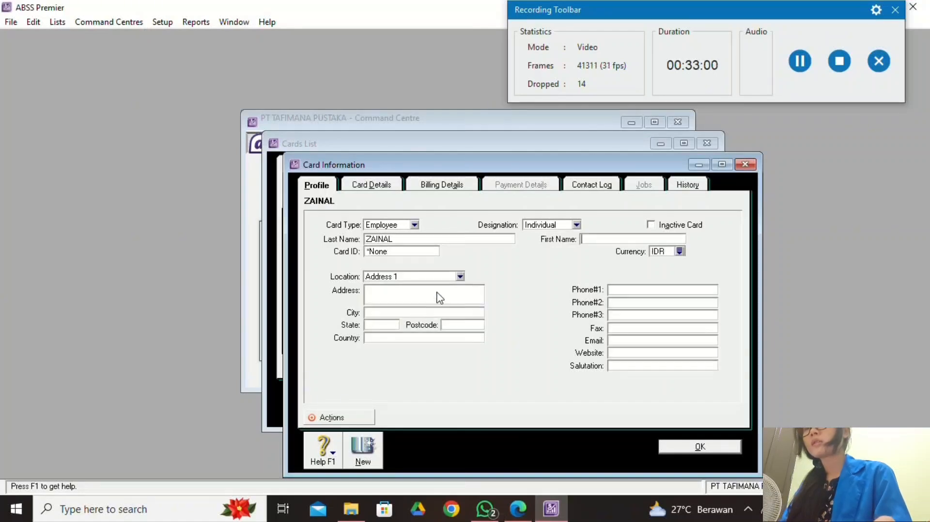
click(418, 252)
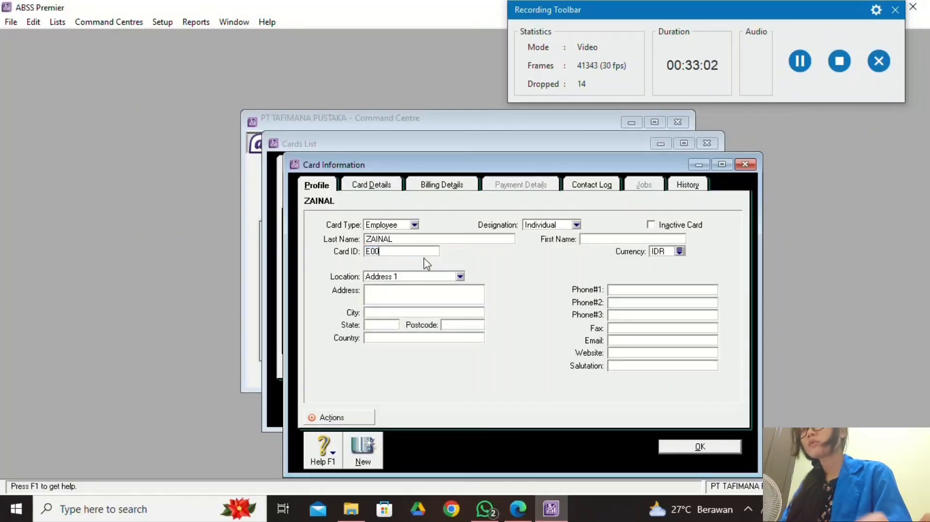
text(E00)
click(517, 508)
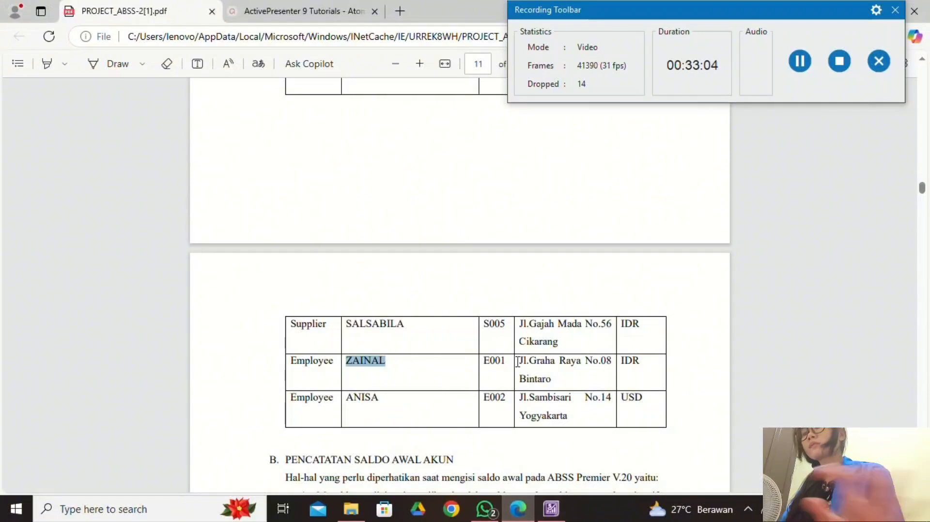
drag(517, 362, 553, 381)
key(ctrl+c)
click(582, 241)
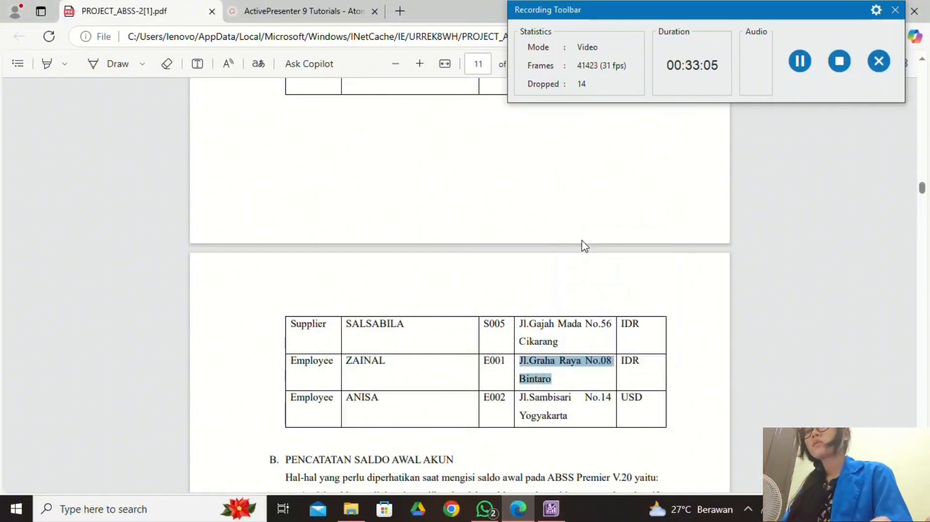
click(551, 508)
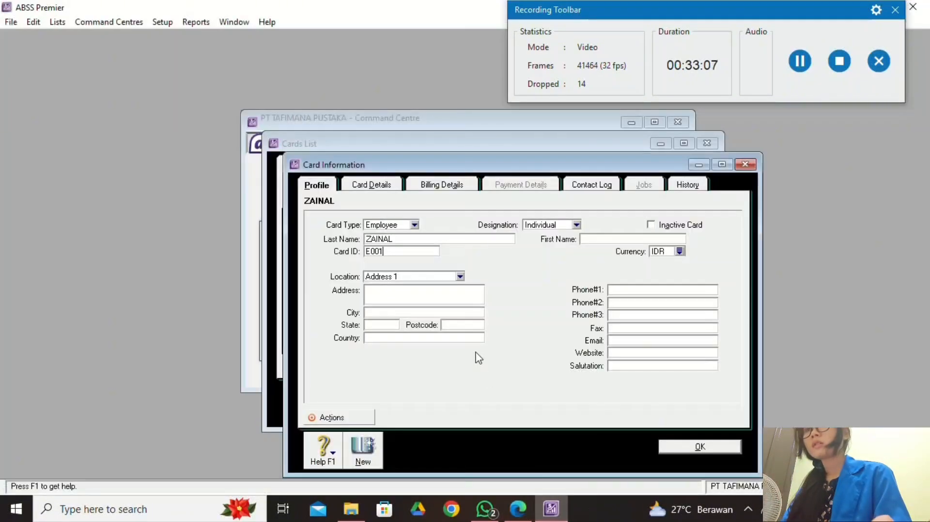
click(437, 292)
right_click(404, 288)
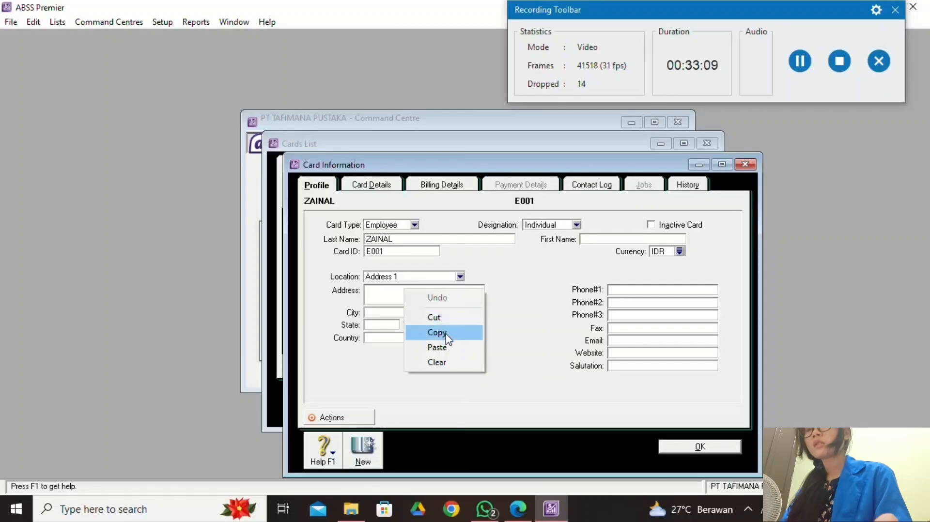
click(437, 347)
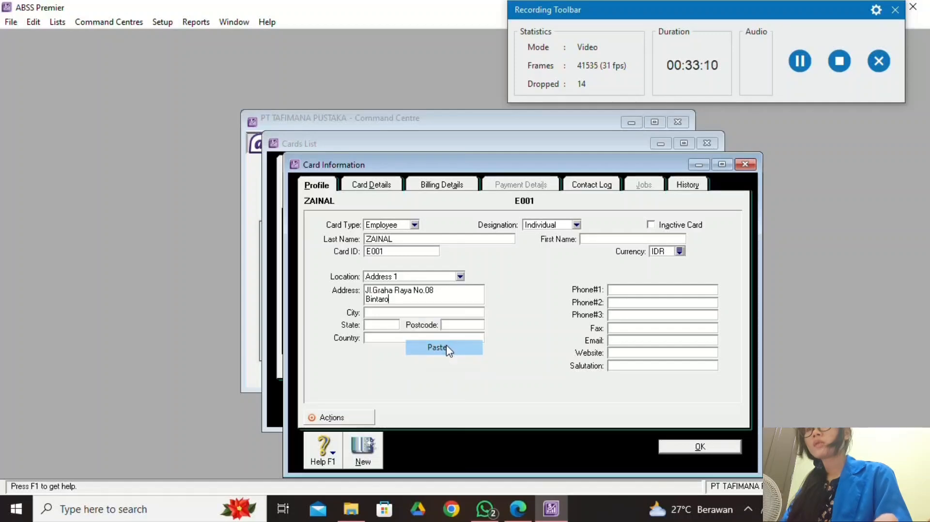
Keep IDR as ZAINAL's currency and save the employee card.
click(679, 251)
click(560, 363)
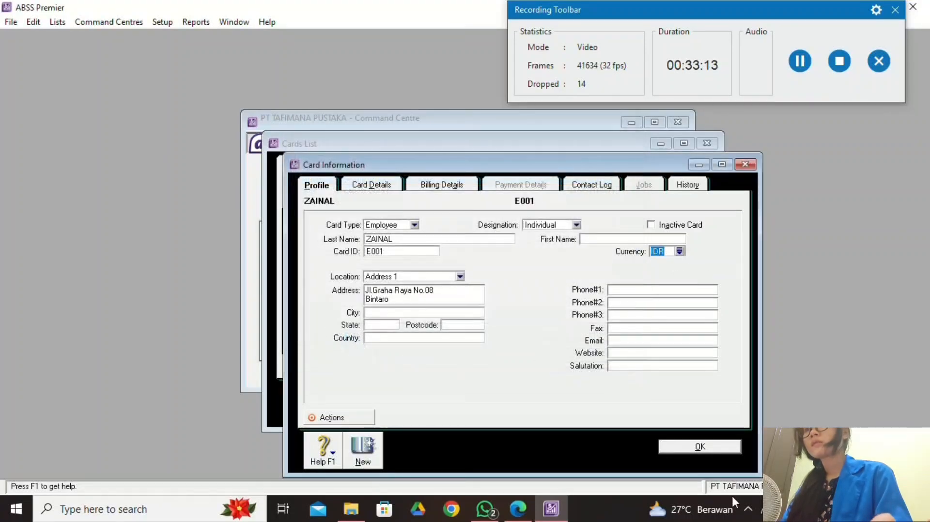
click(696, 446)
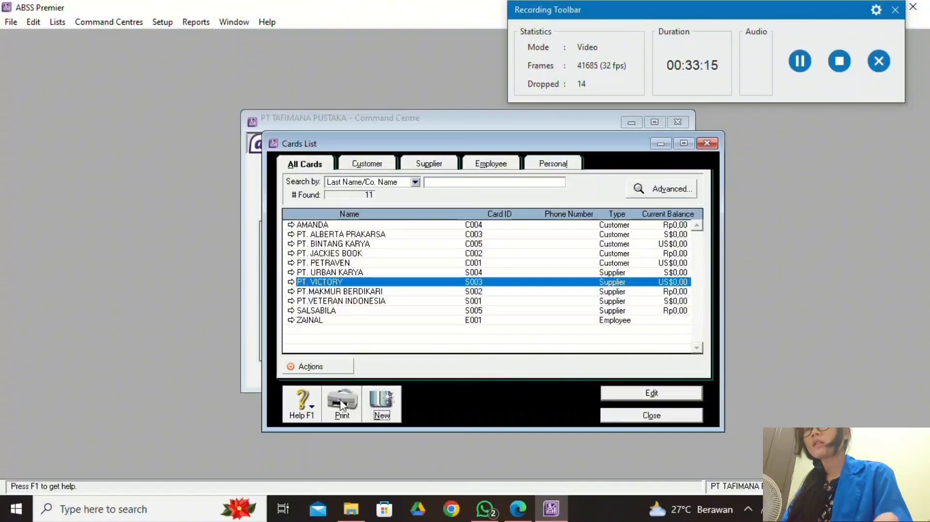
click(381, 405)
click(518, 509)
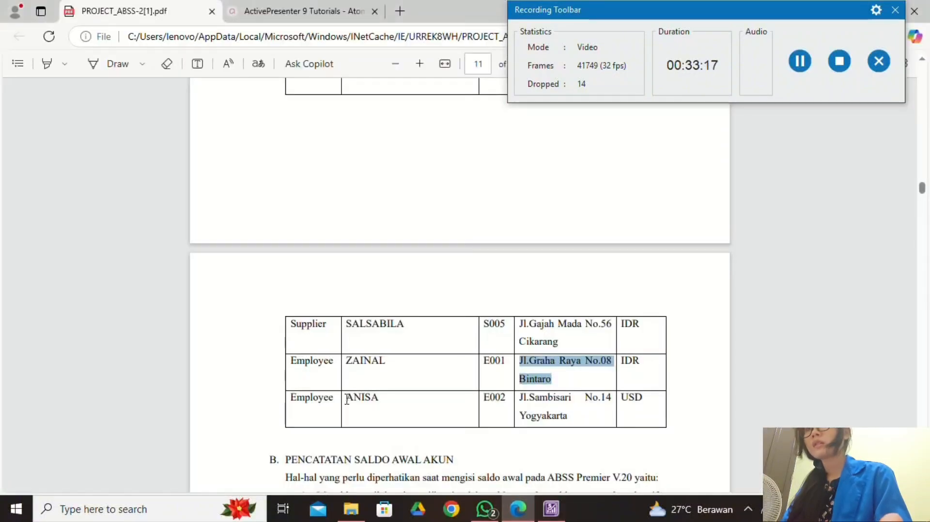
Fill the new employee card with last name ANISA and card ID E002.
drag(347, 399, 391, 400)
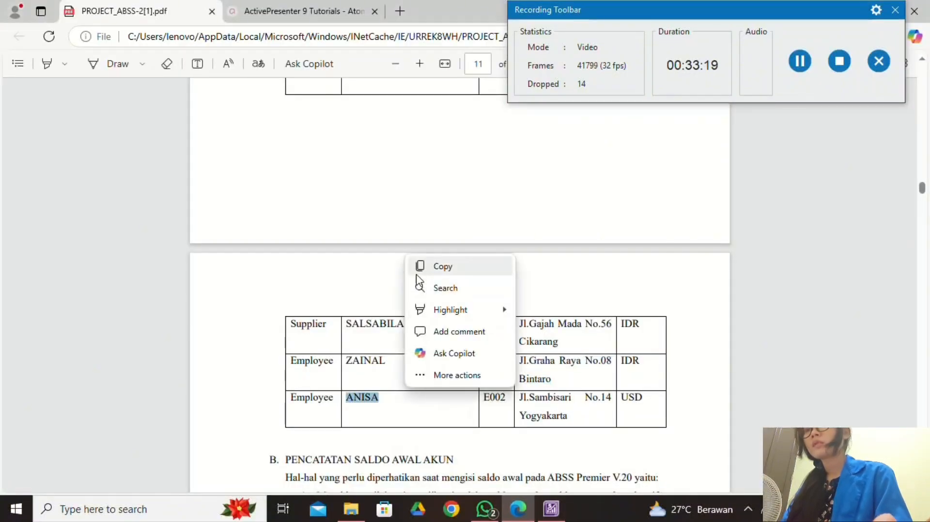
click(417, 271)
click(552, 508)
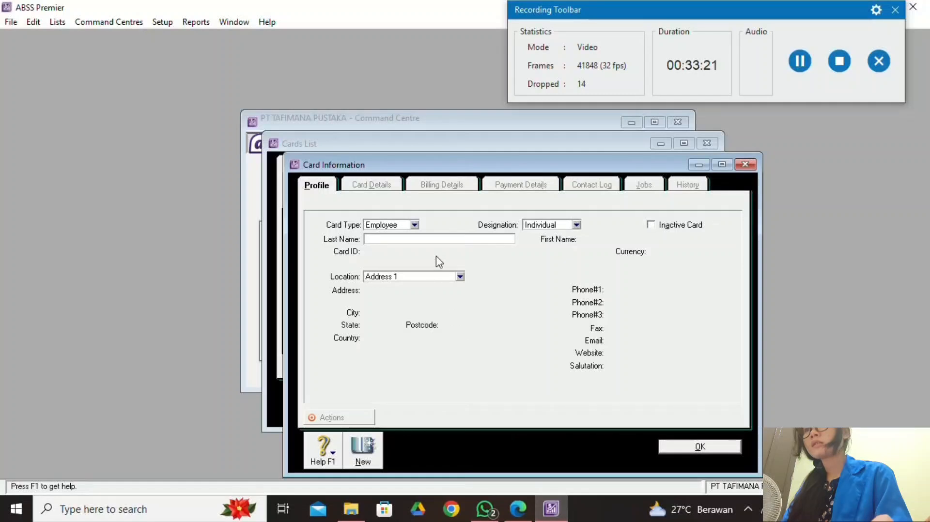
right_click(438, 239)
click(481, 297)
key(Tab)
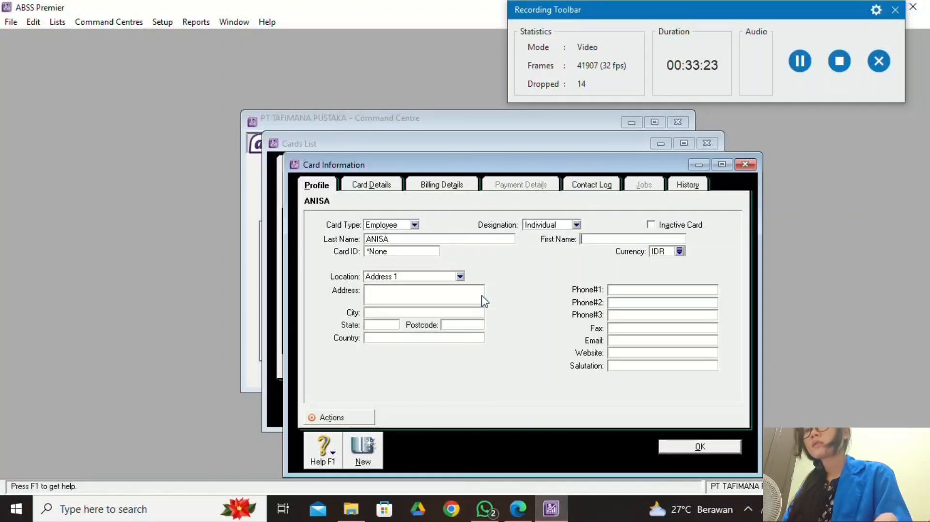
click(416, 251)
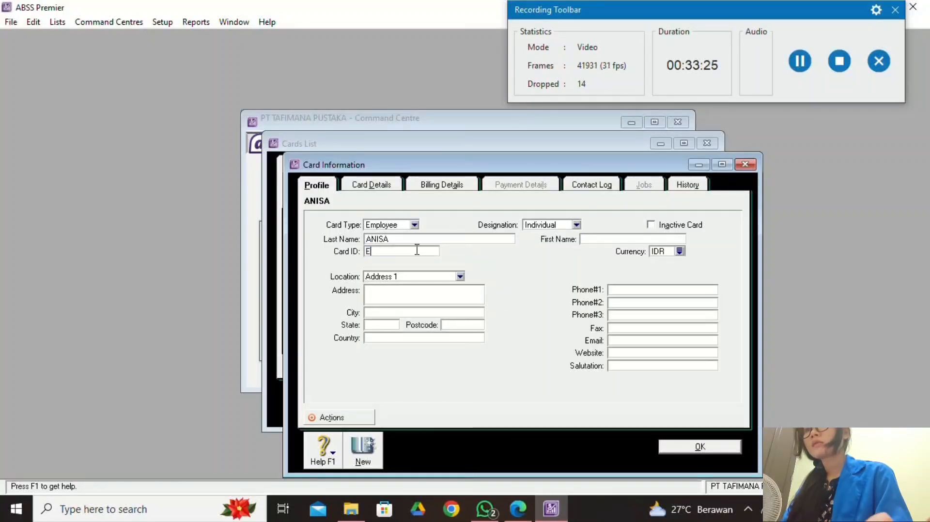
text(E002)
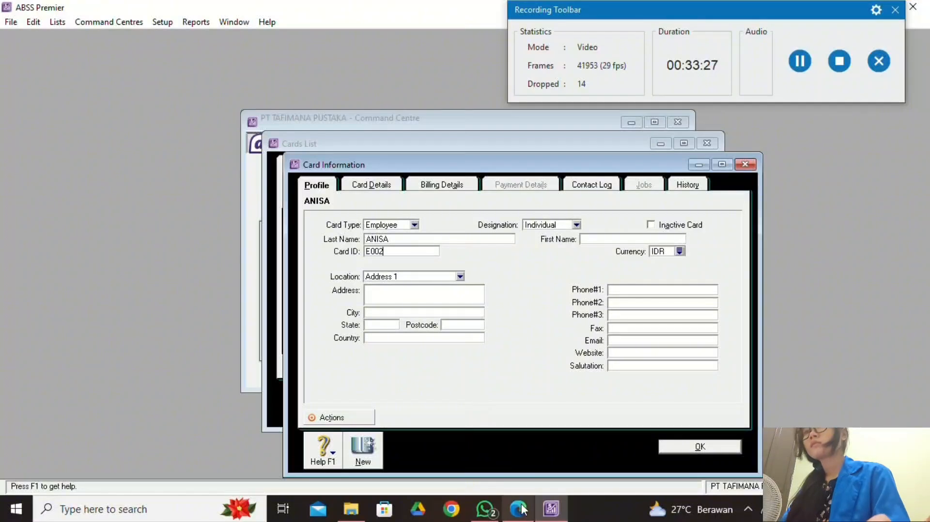
click(518, 509)
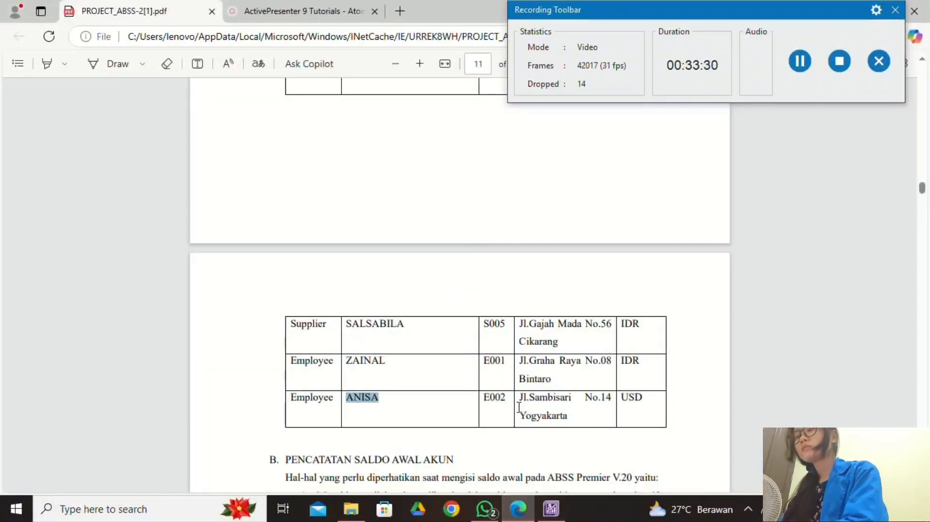
drag(520, 398, 568, 418)
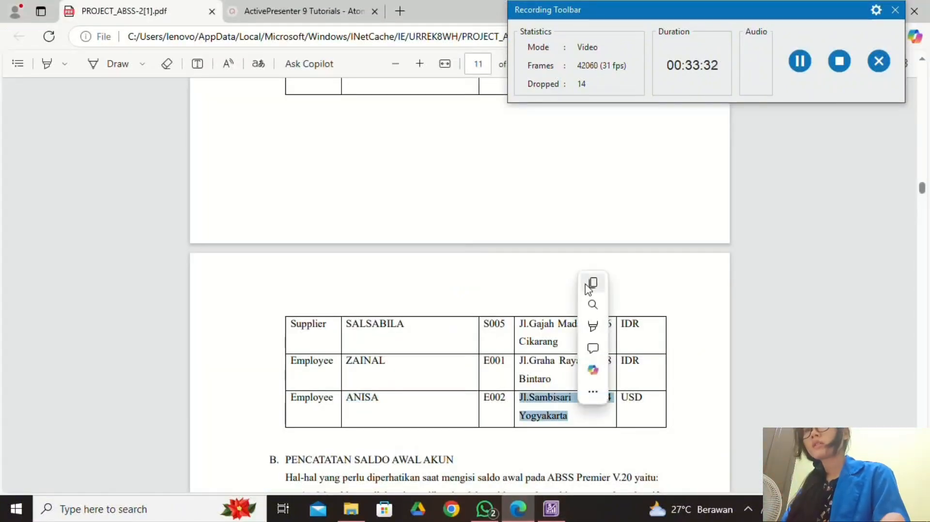
click(564, 507)
click(440, 291)
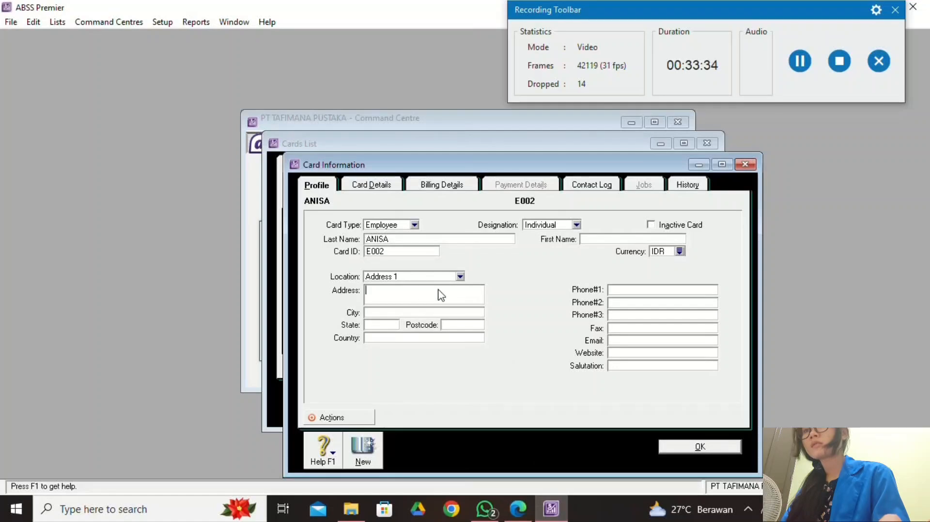
right_click(401, 292)
click(433, 350)
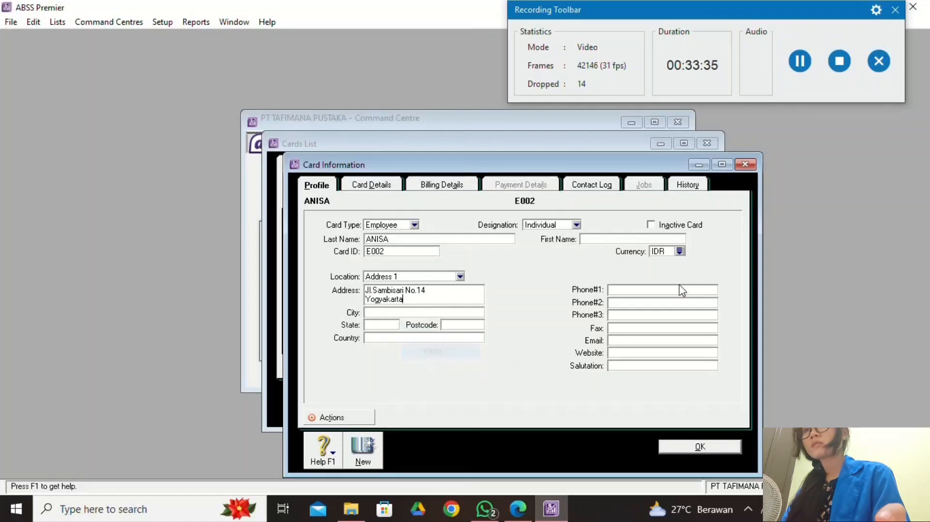
Set ANISA's currency to USD and save the card.
click(680, 251)
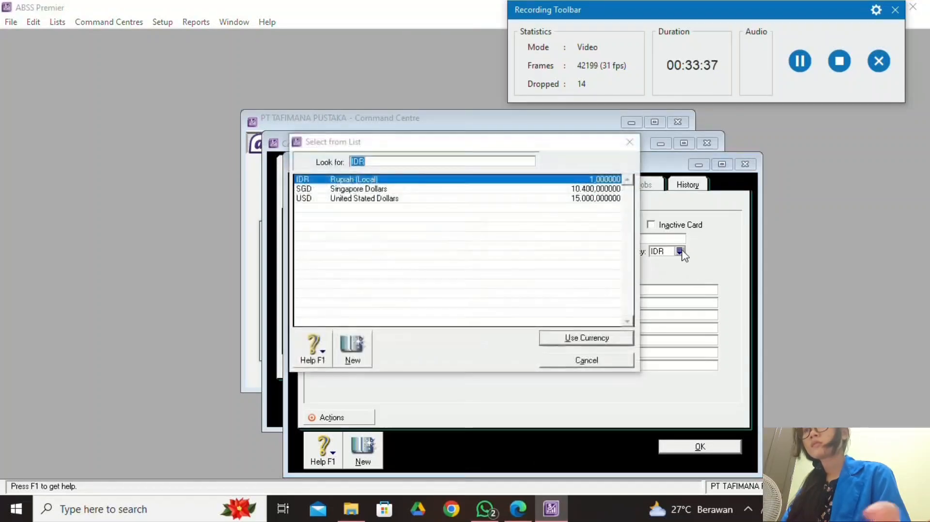
click(420, 198)
click(602, 337)
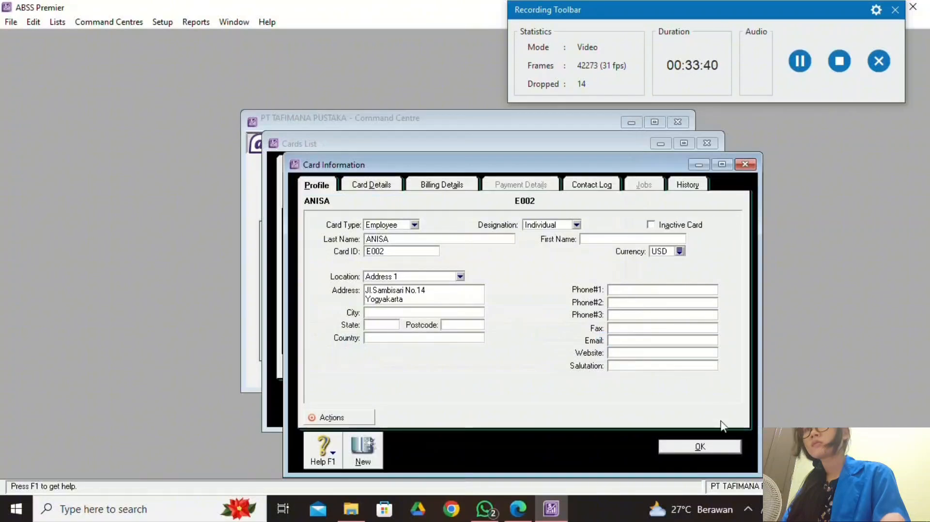
click(700, 447)
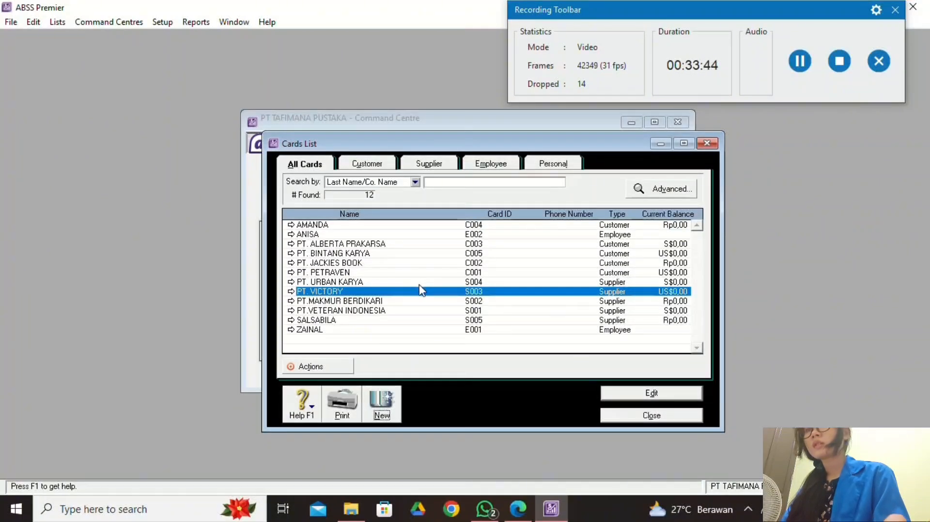
Review section B and the trial balance in the PDF, then close the Cards List.
click(517, 508)
scroll(415, 345, up, 10)
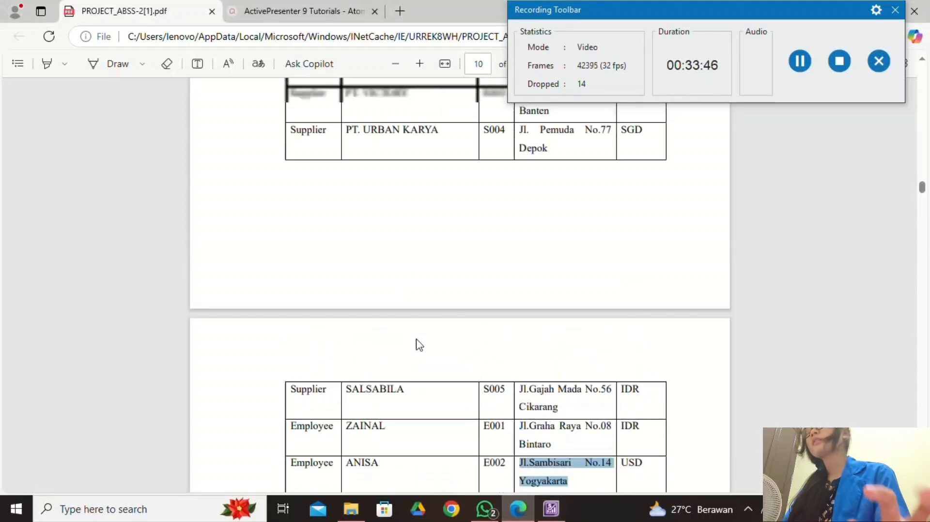
scroll(415, 345, down, 10)
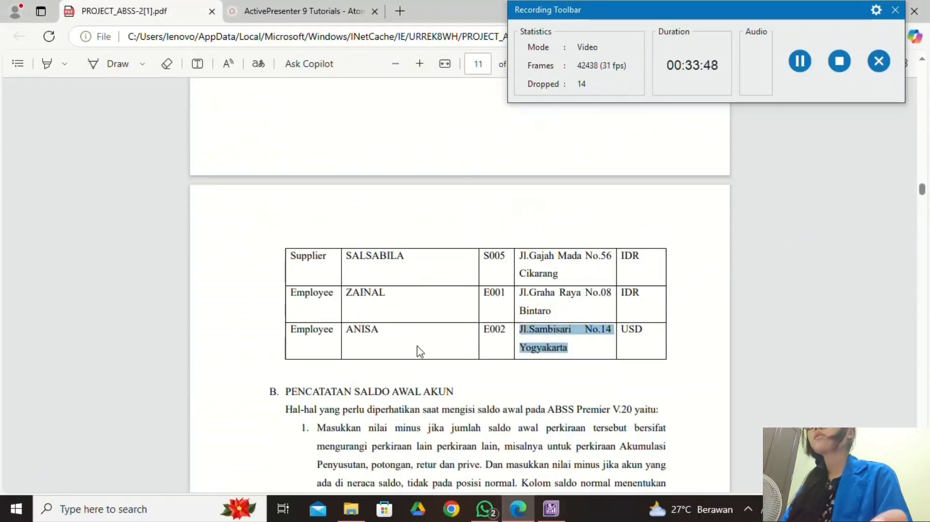
scroll(496, 309, up, 4)
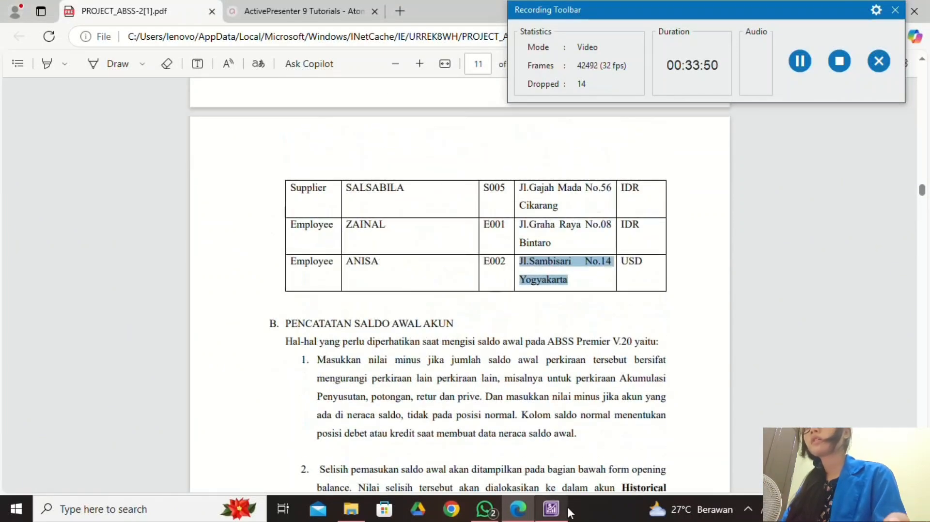
scroll(408, 330, down, 6)
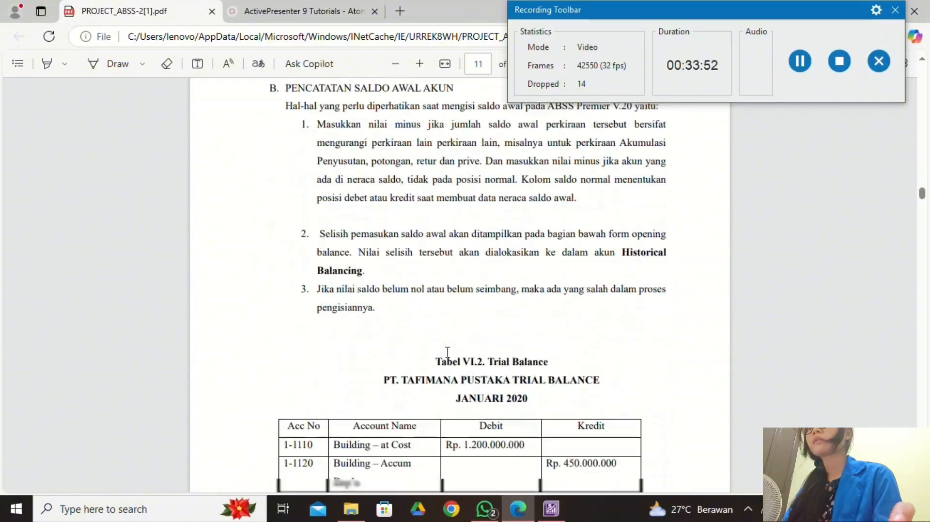
scroll(447, 353, up, 4)
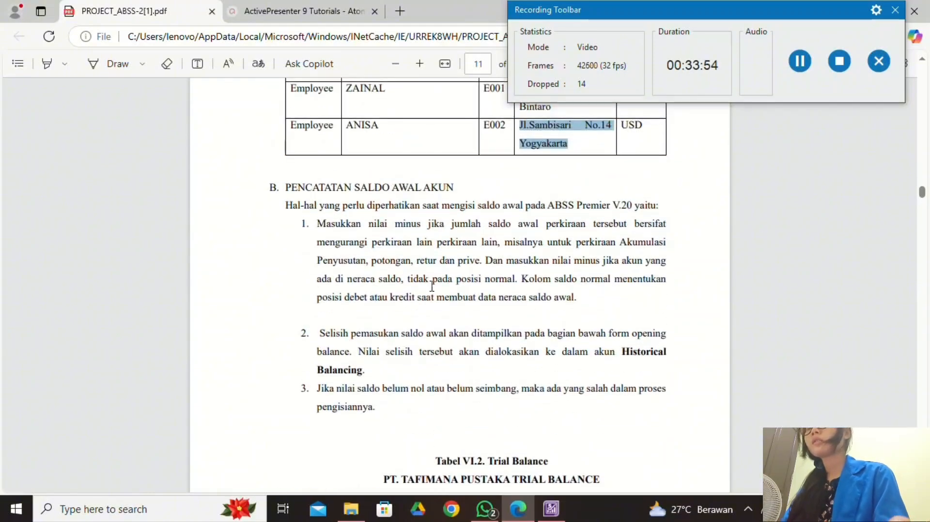
scroll(474, 351, down, 4)
scroll(477, 359, up, 2)
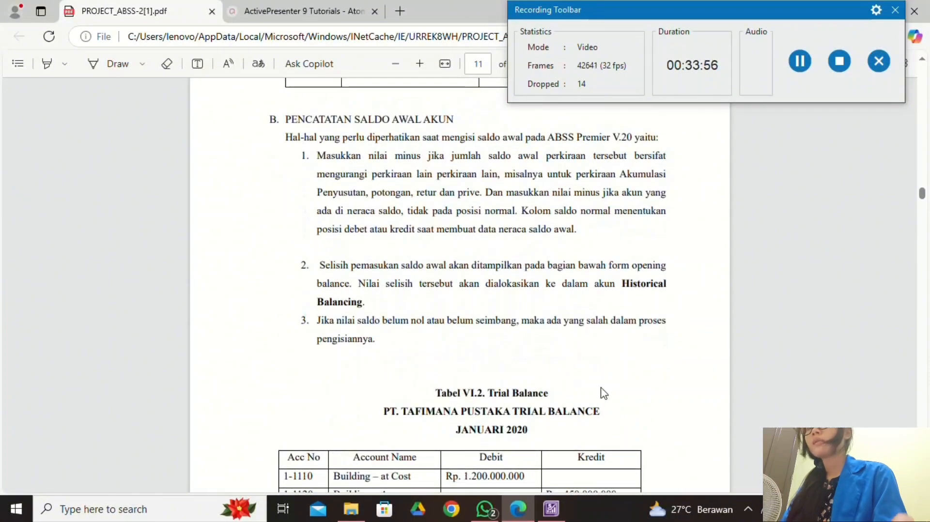
scroll(541, 419, down, 1)
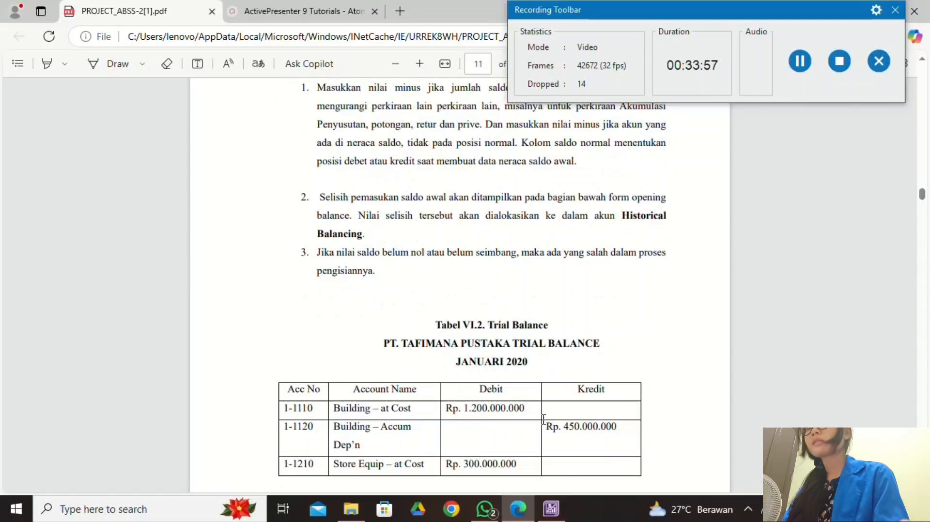
click(550, 508)
click(672, 417)
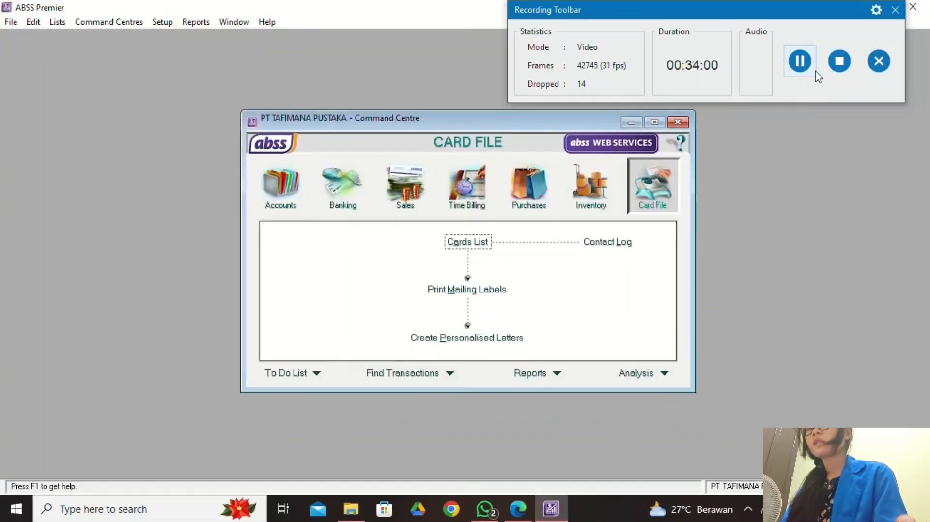
Open Setup > Balances > Account Opening Balances.
click(170, 22)
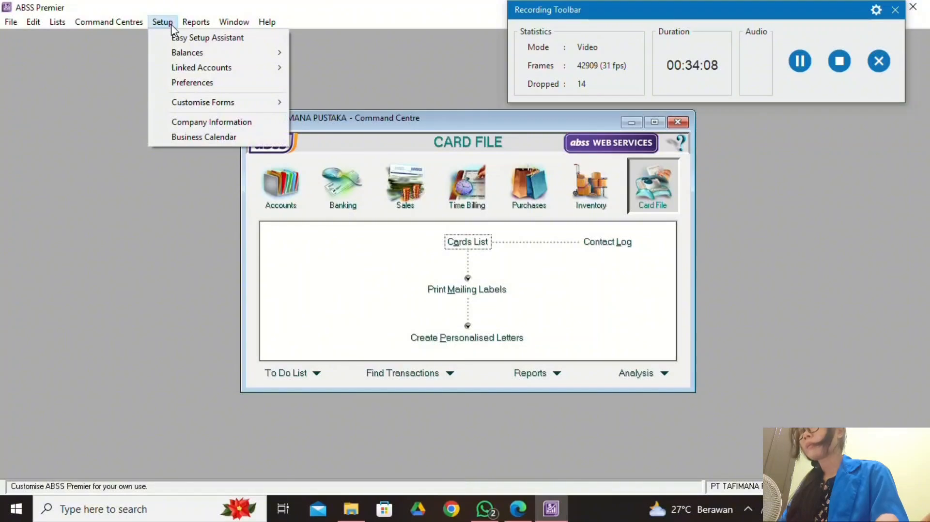
mouse_move(237, 58)
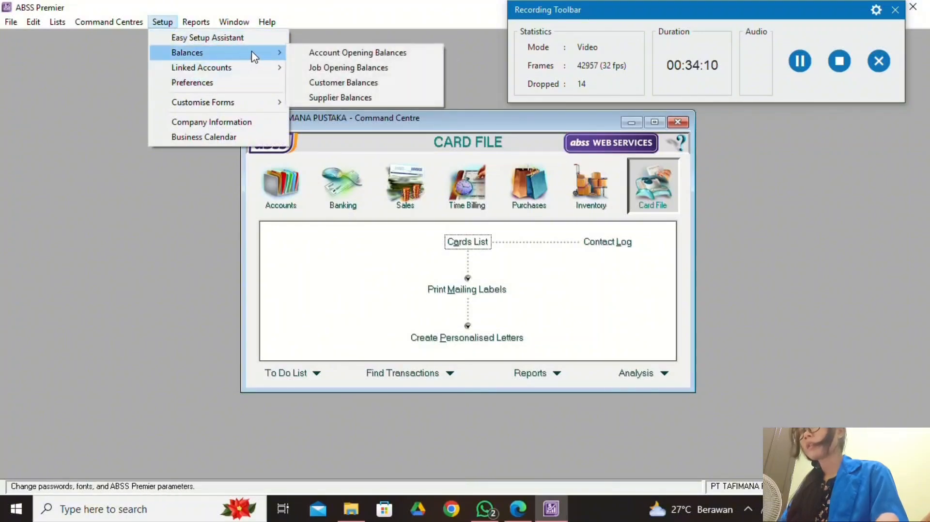
click(320, 54)
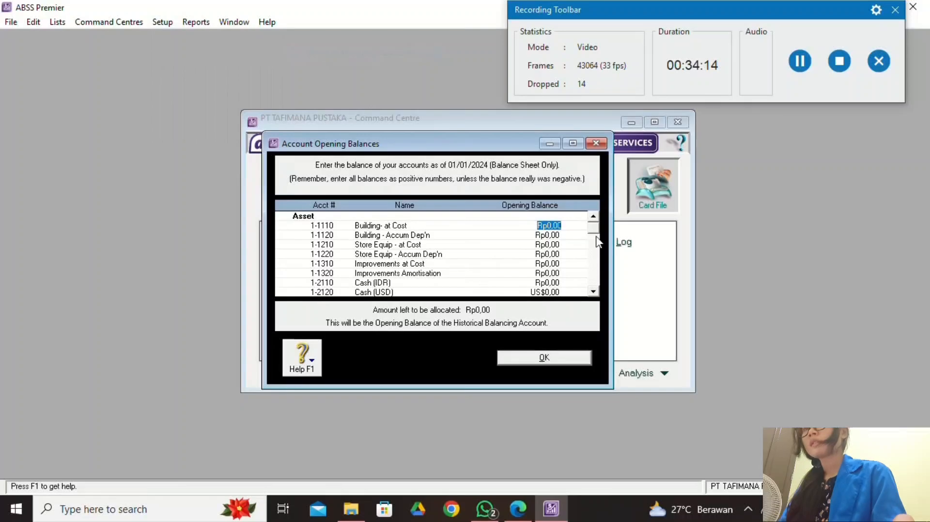
Compare the PDF trial balance with the accounts in the opening balances window.
click(517, 509)
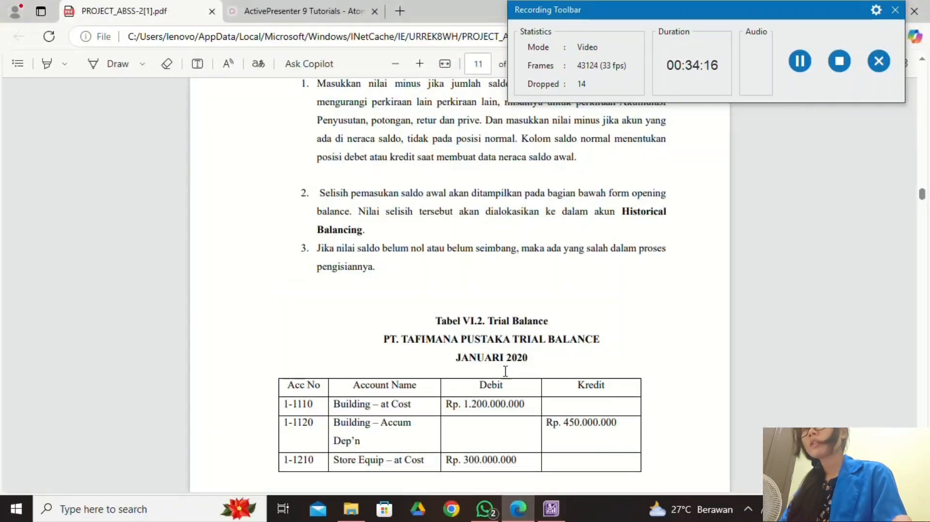
scroll(505, 371, down, 5)
scroll(510, 357, down, 3)
scroll(509, 357, up, 4)
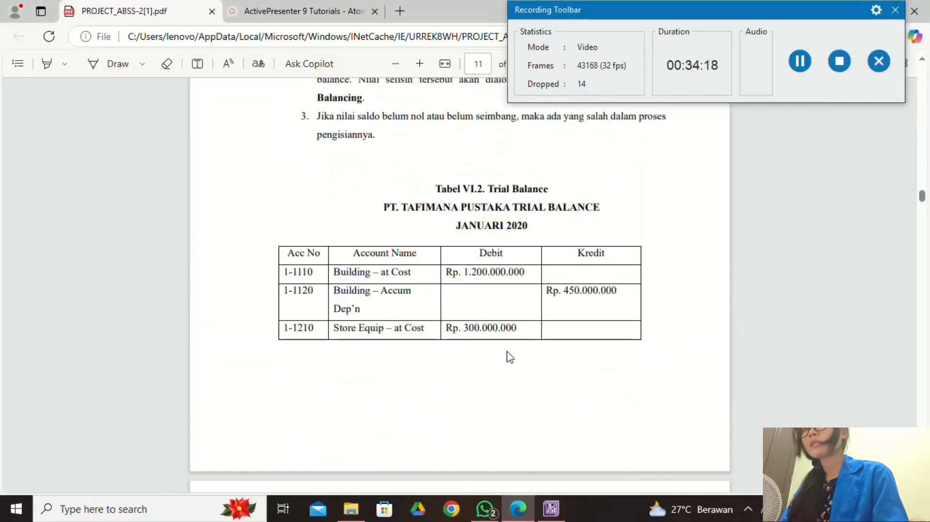
click(551, 508)
click(518, 508)
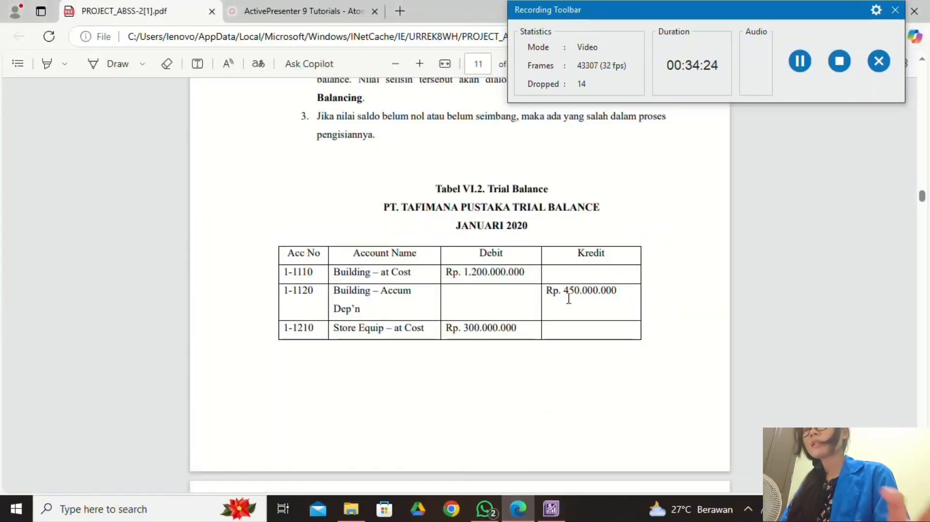
click(551, 509)
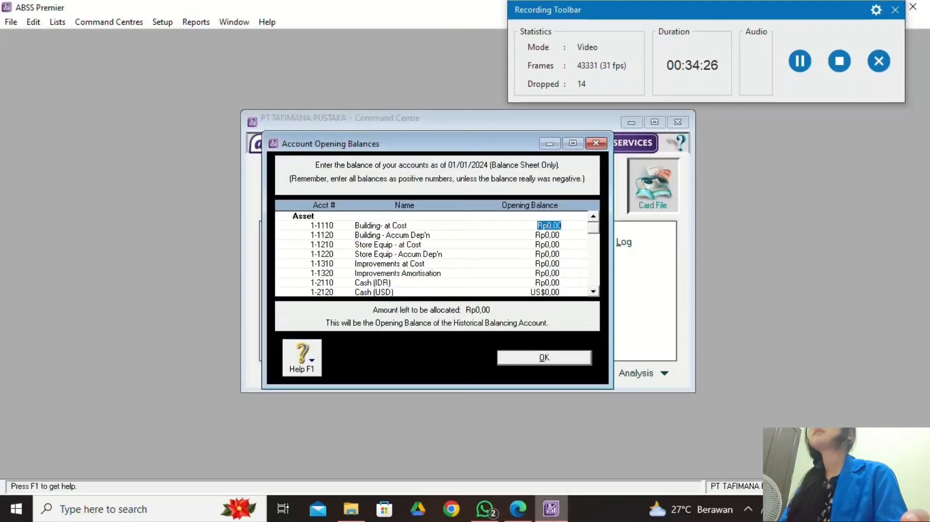
click(518, 510)
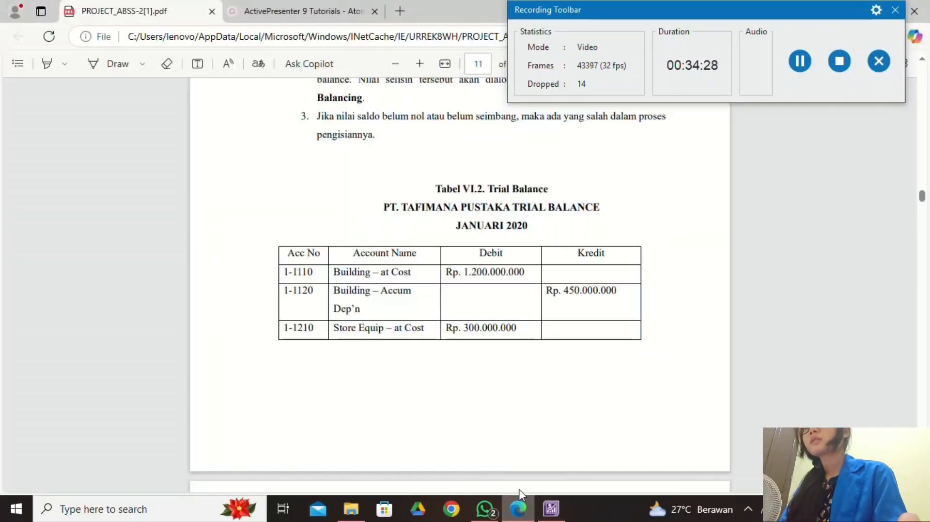
click(551, 508)
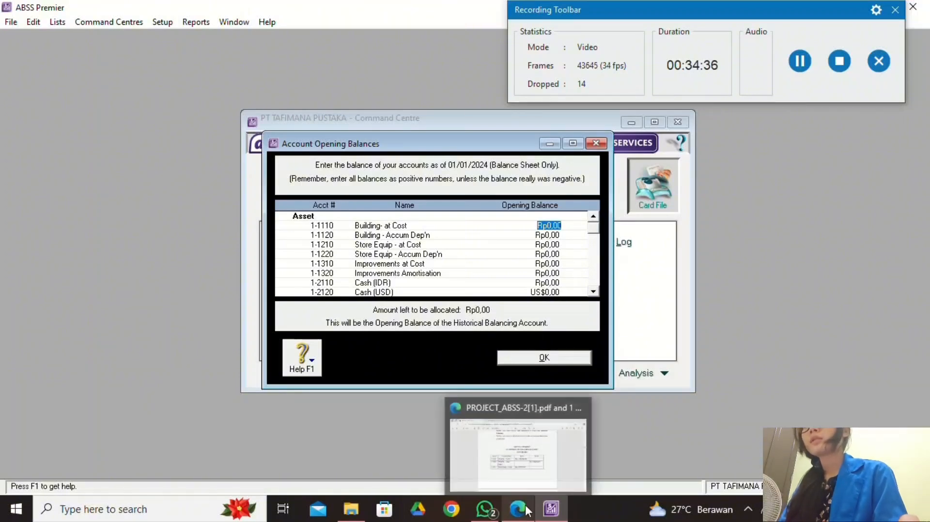
Maximize the opening balances window and enter 120000000 for account 1-1110.
click(572, 143)
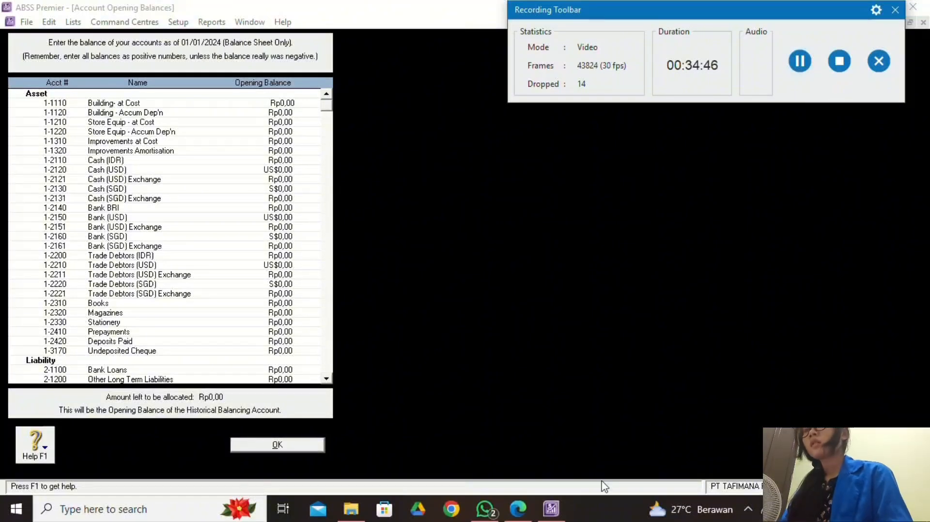
click(517, 509)
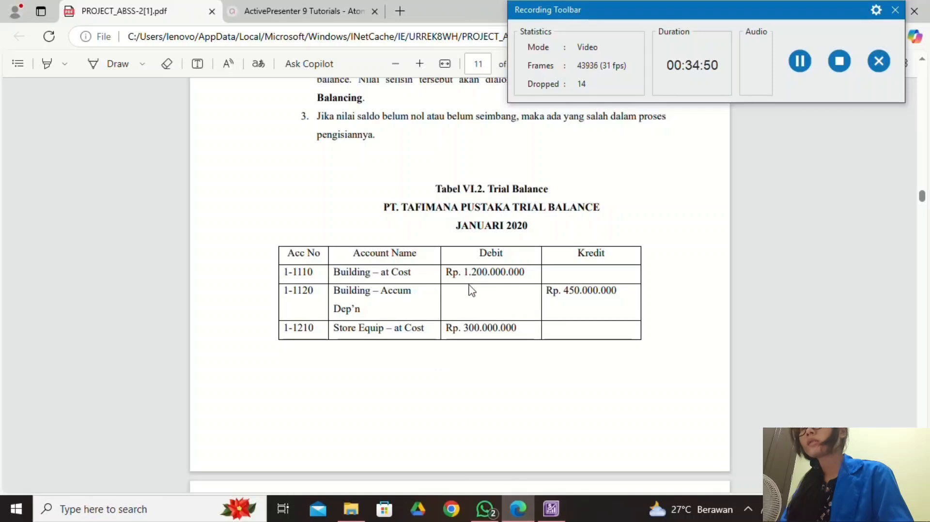
click(551, 510)
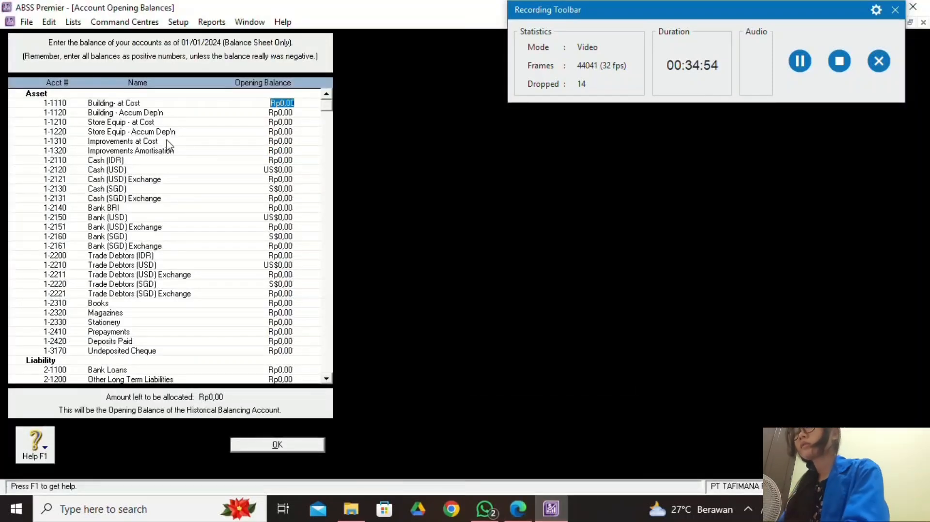
text(120000)
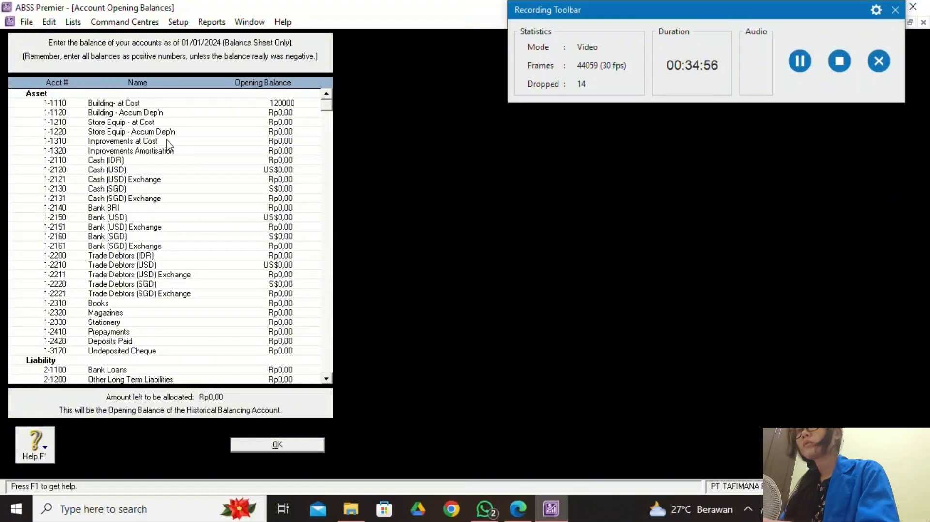
text(000)
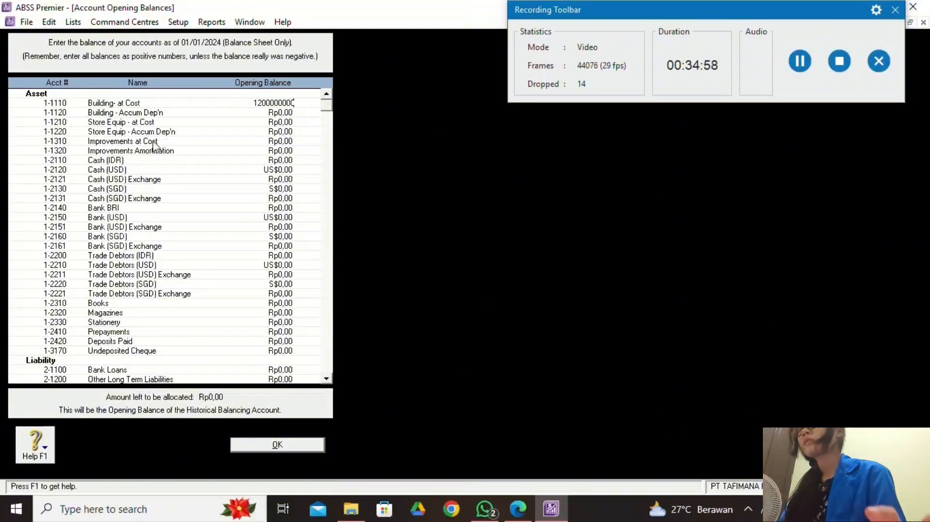
click(289, 111)
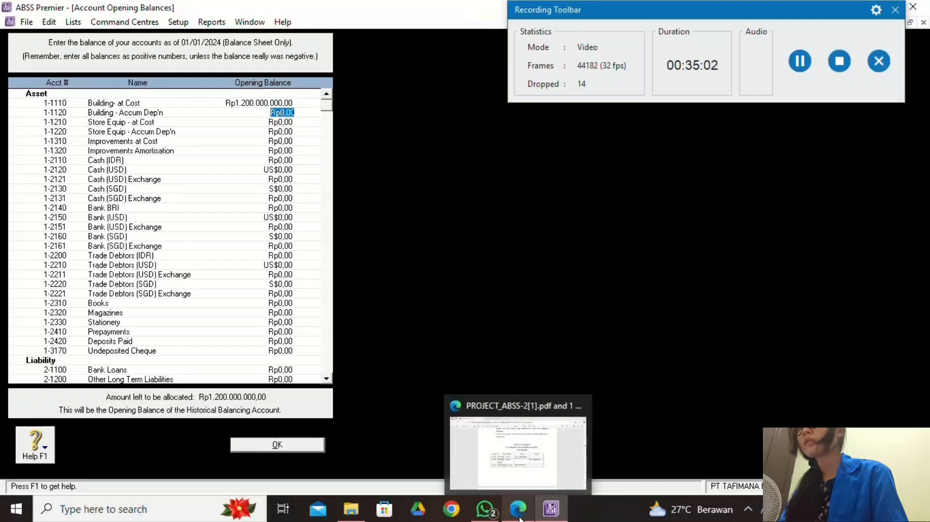
Enter -450000000 as the Building Accum Dep'n (1-1120) opening balance.
click(520, 436)
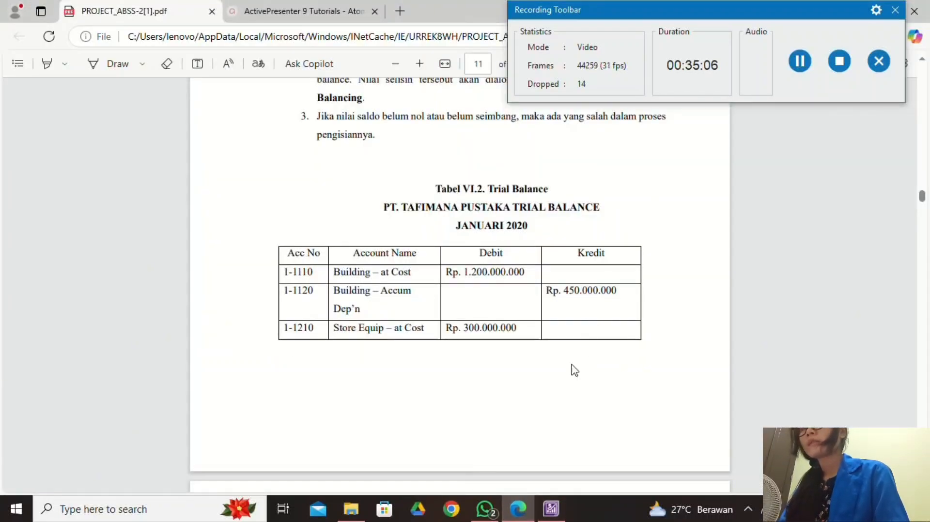
click(801, 72)
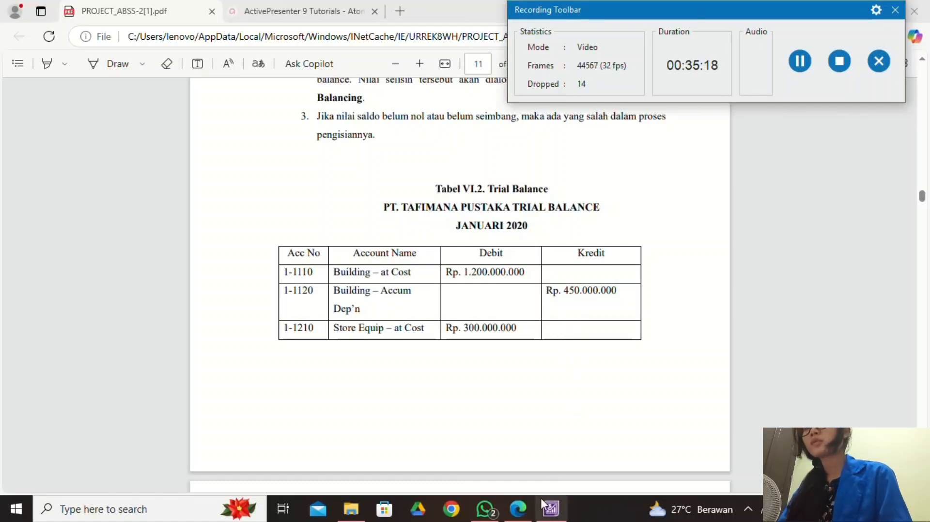
click(550, 508)
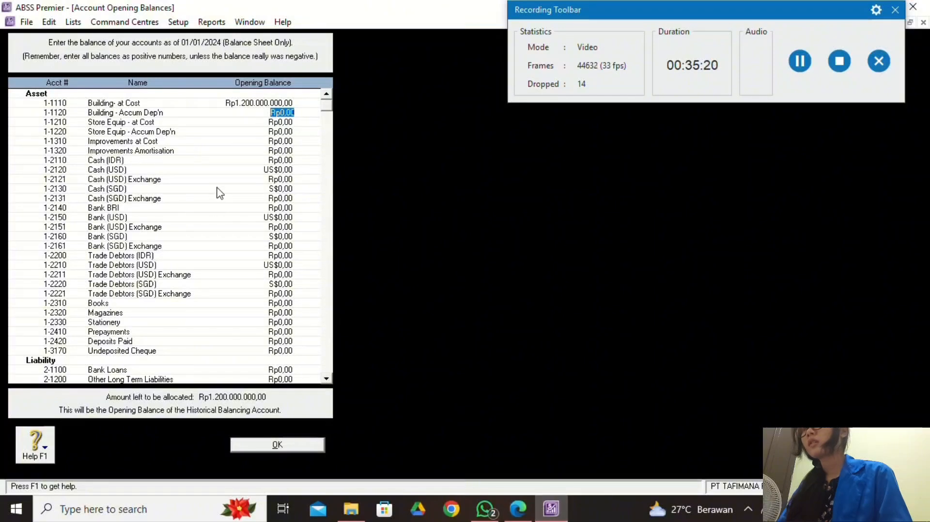
key(BackSpace)
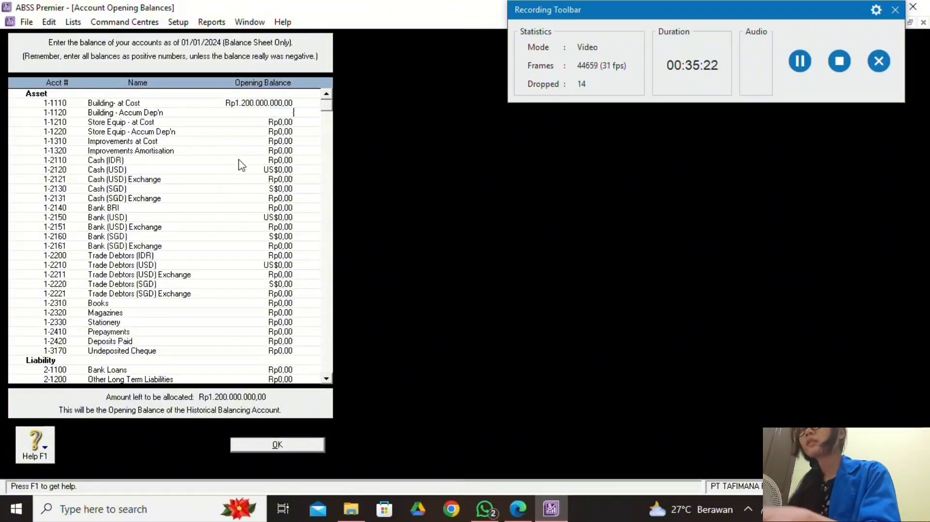
text(-45)
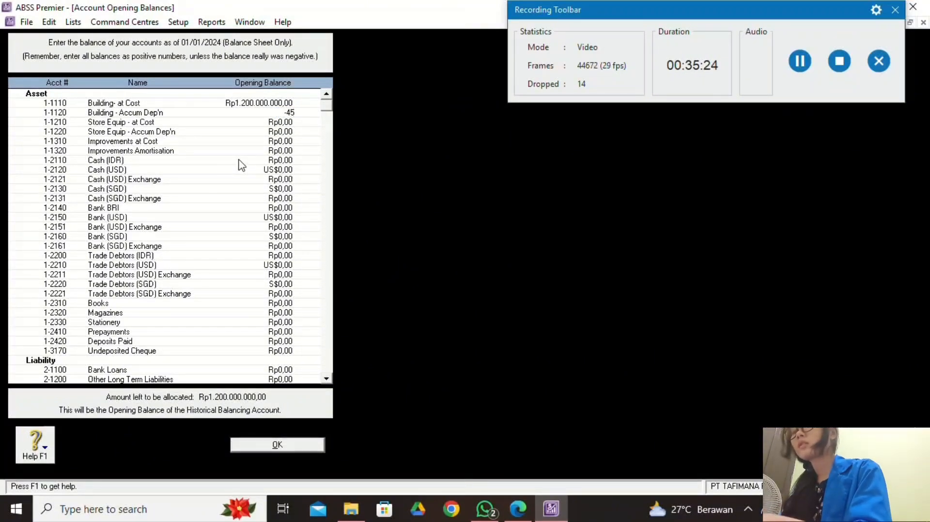
text(0)
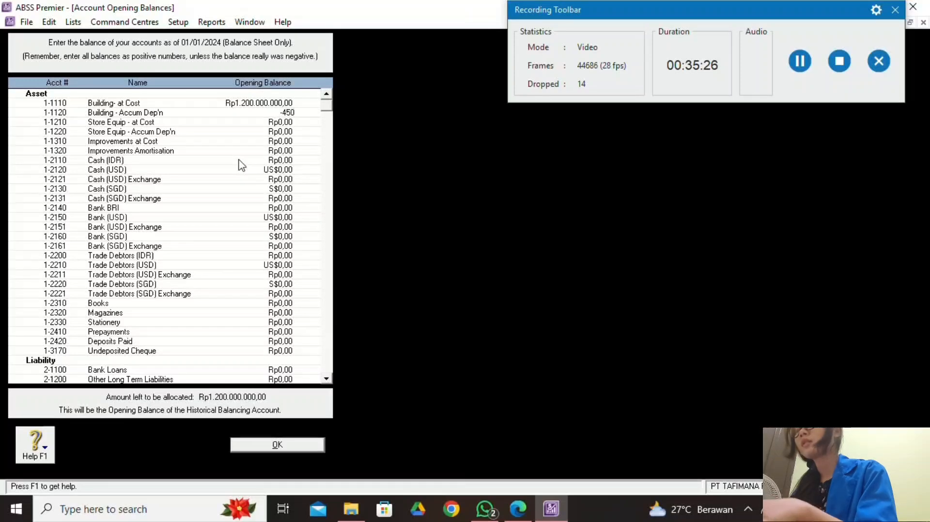
text(000)
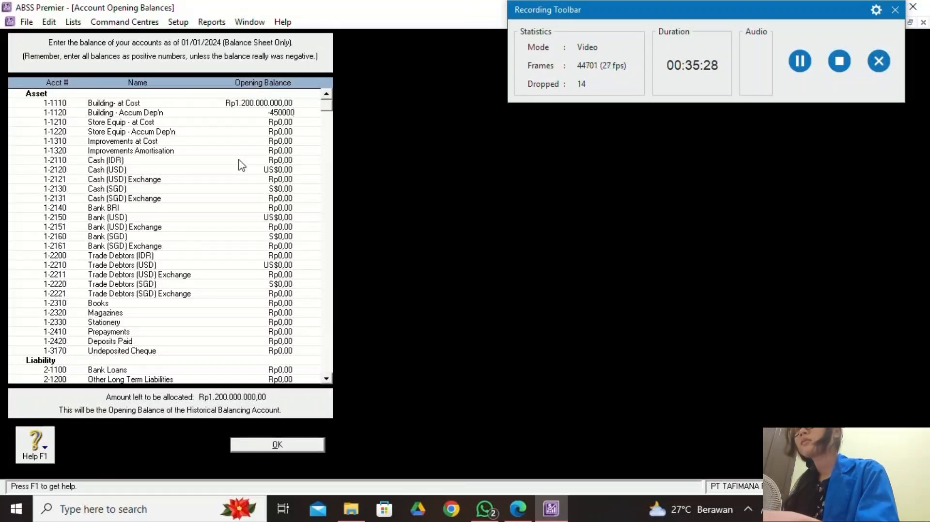
text(000)
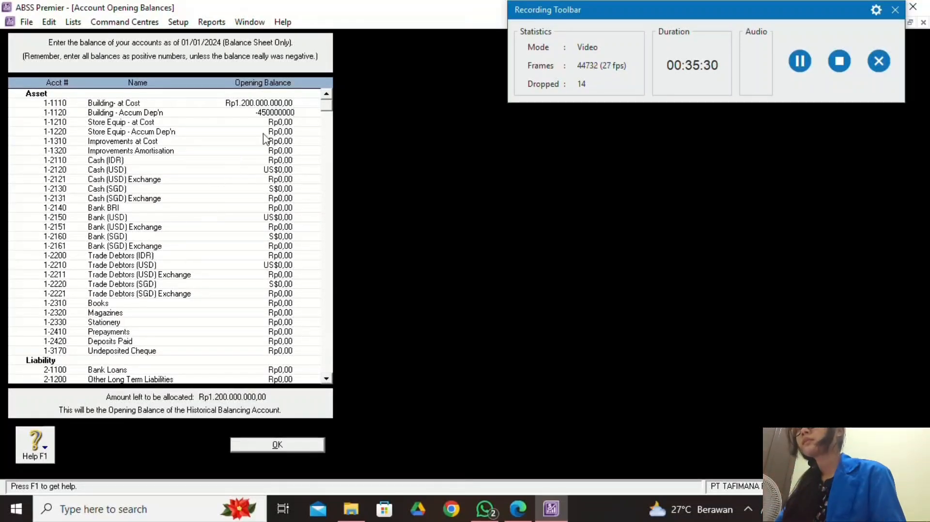
click(281, 123)
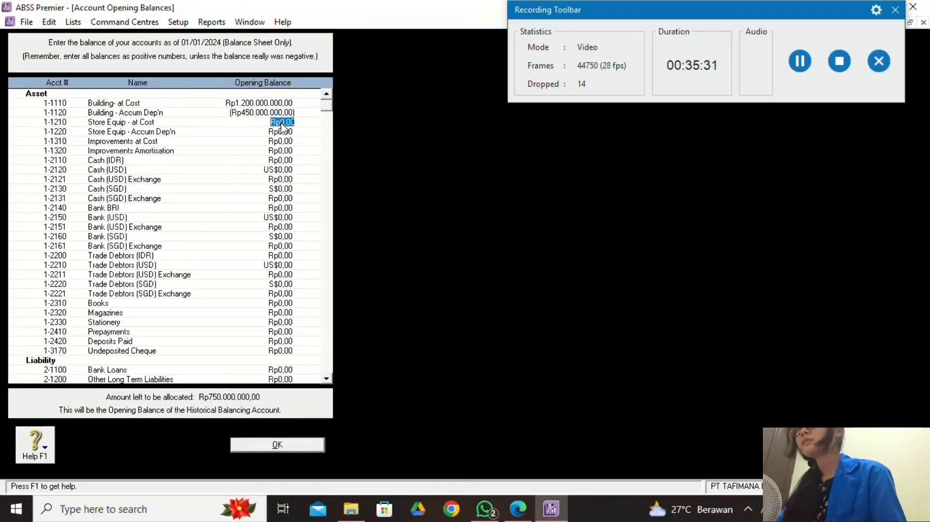
Enter Store Equip at Cost 300000000 and Store Equip Accum Dep'n -200000000.
click(517, 508)
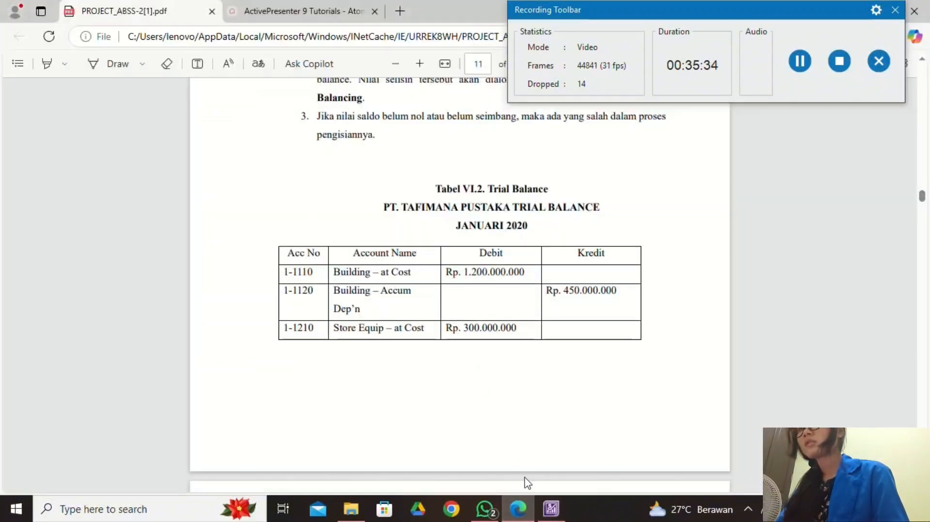
click(551, 509)
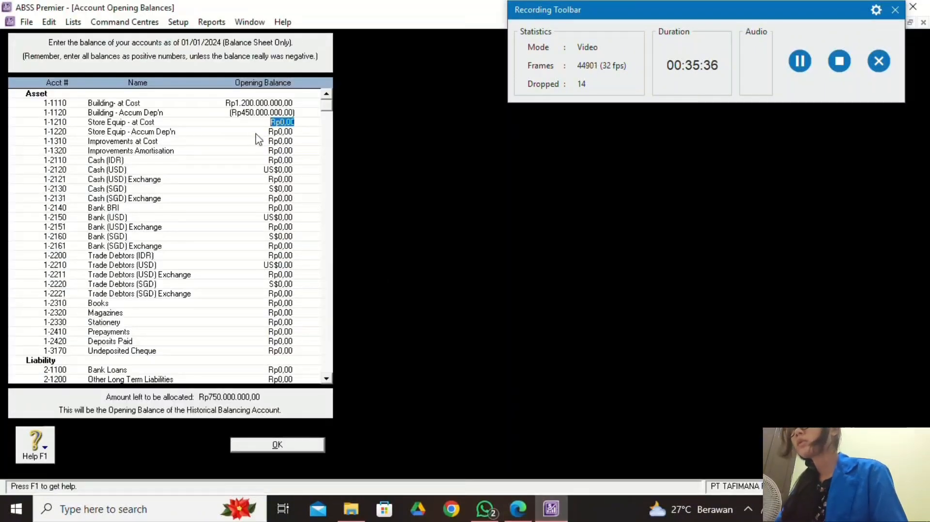
click(519, 509)
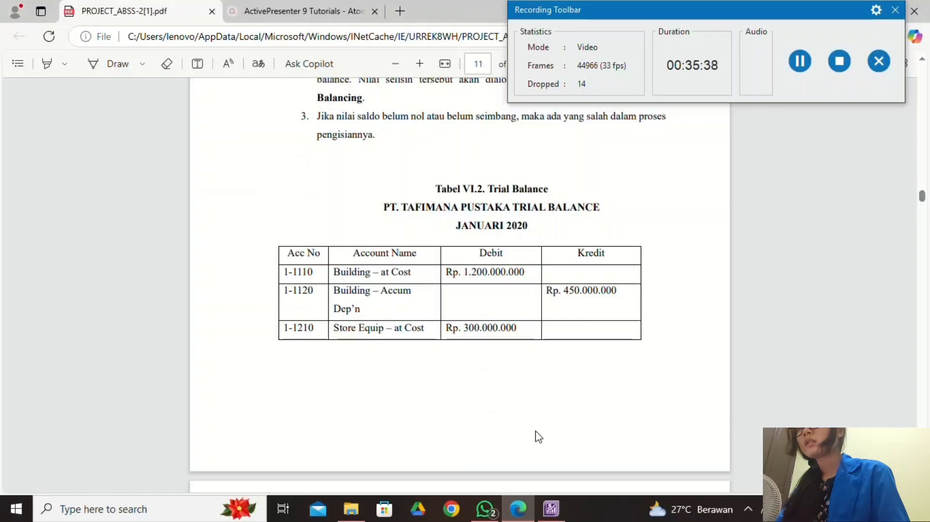
click(559, 516)
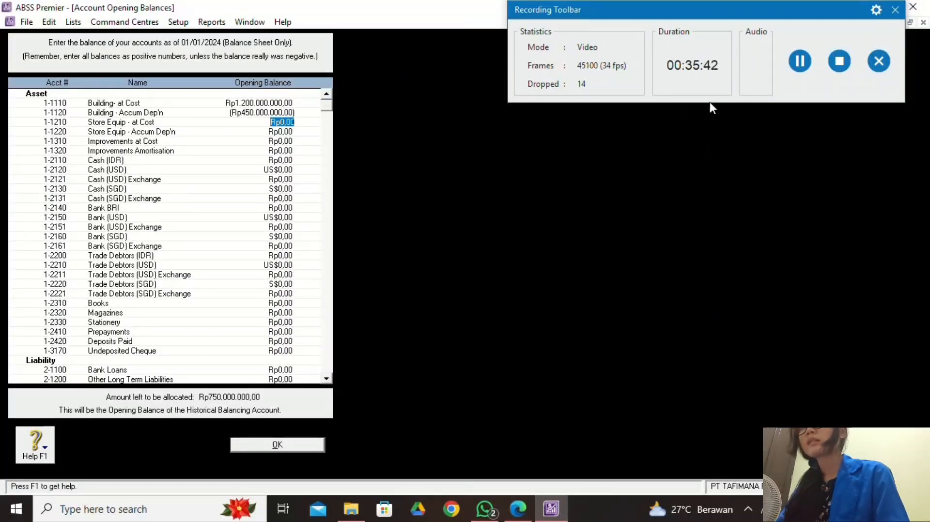
click(801, 65)
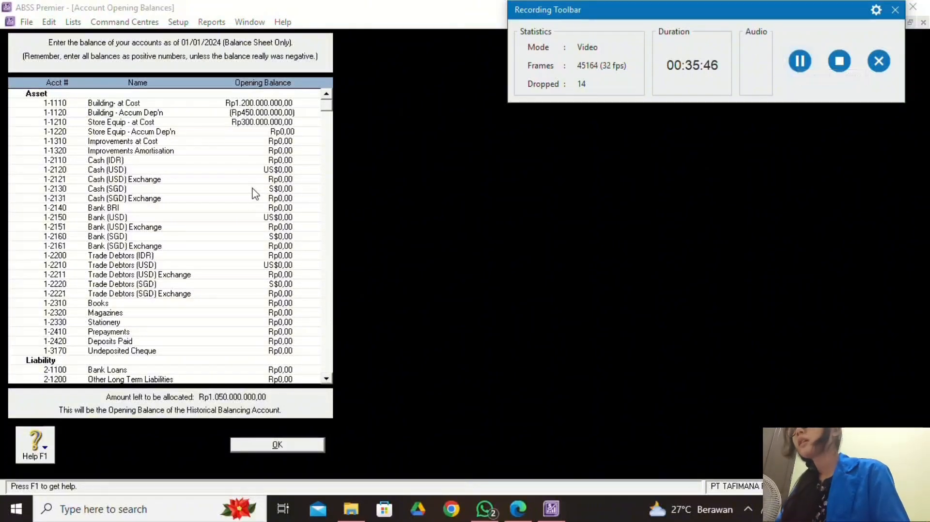
click(518, 508)
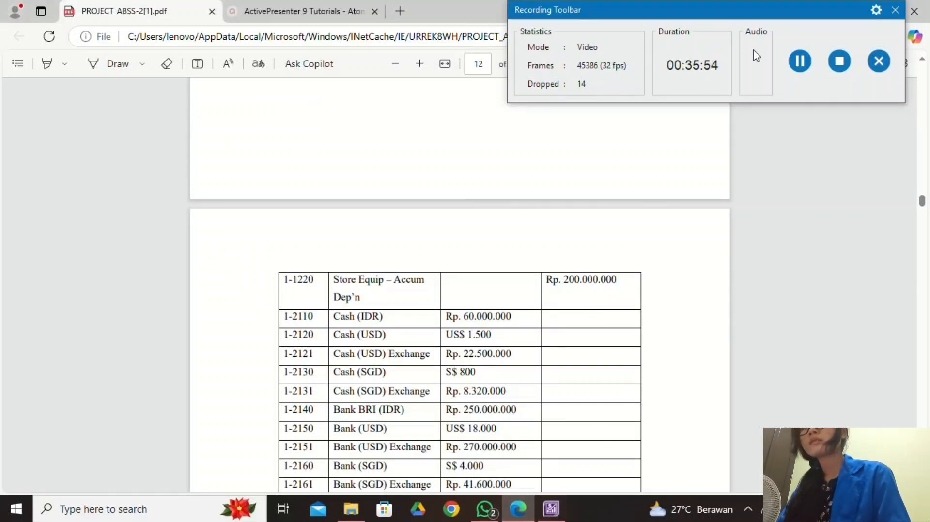
click(563, 517)
text(-)
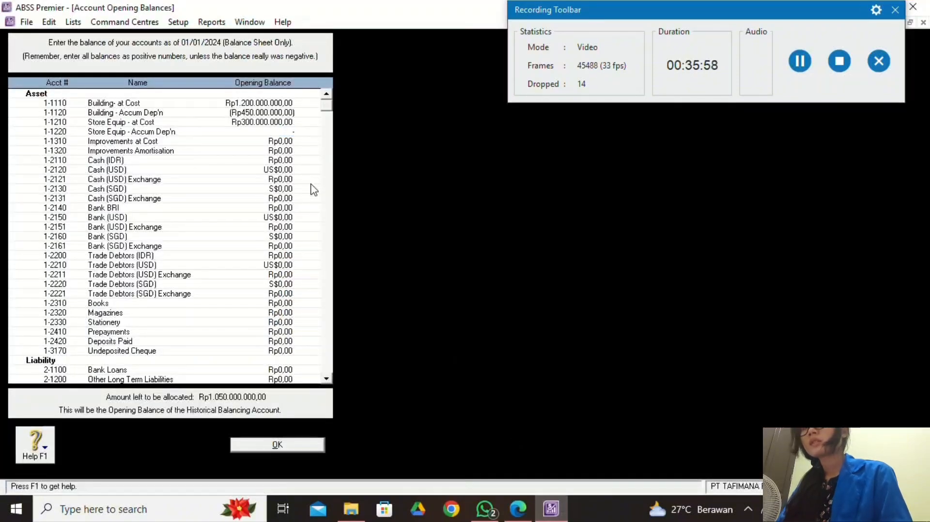
text(200000000)
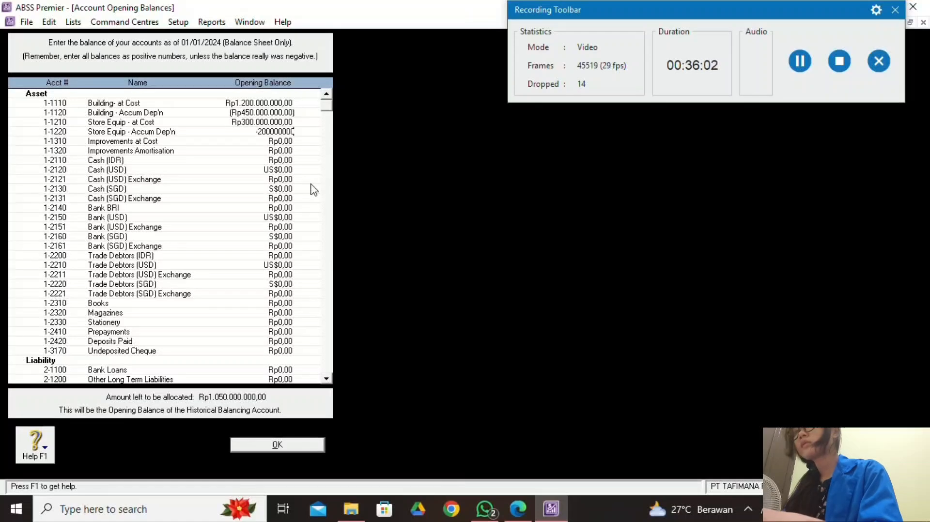
click(286, 141)
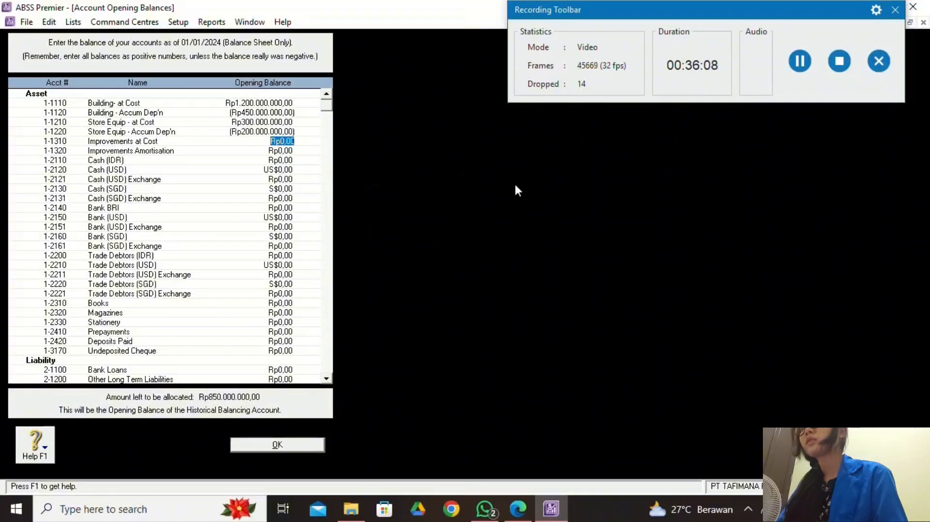
Check the trial balance and begin entering the next opening balance.
key(alt+Tab)
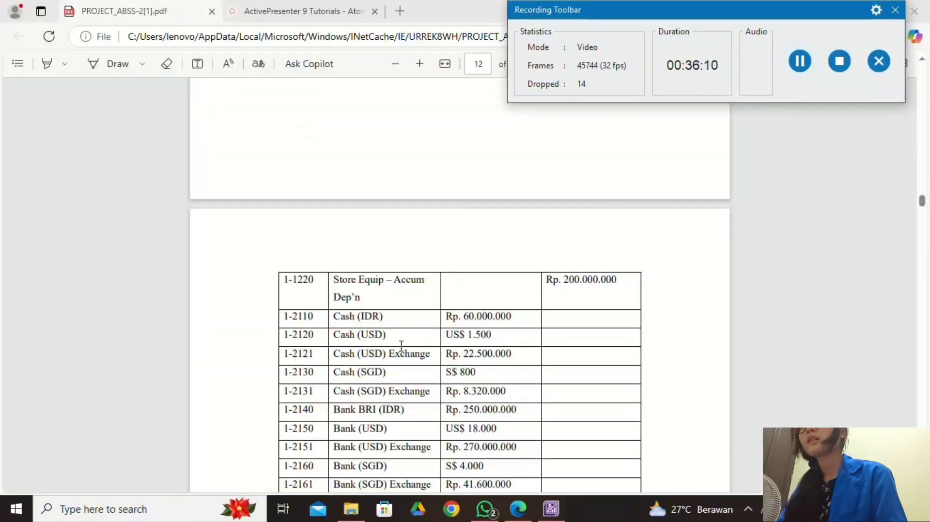
scroll(367, 374, down, 2)
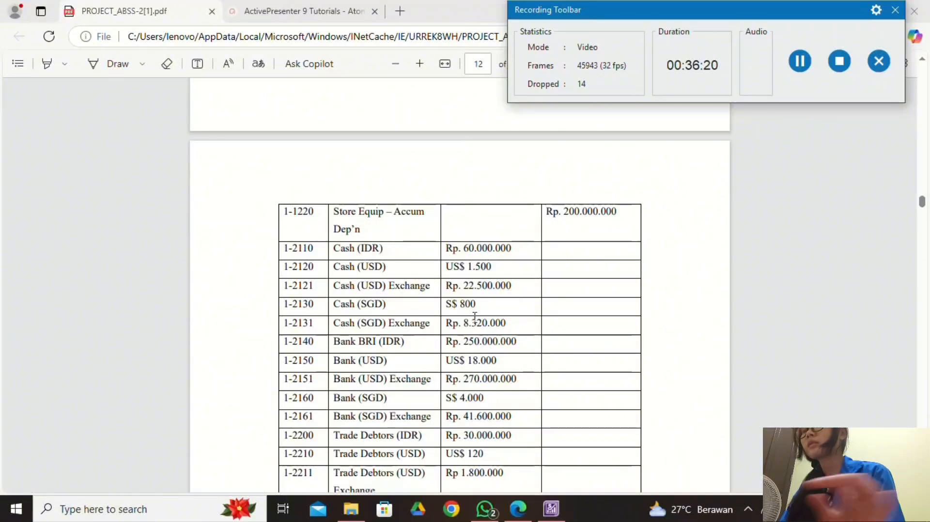
click(551, 508)
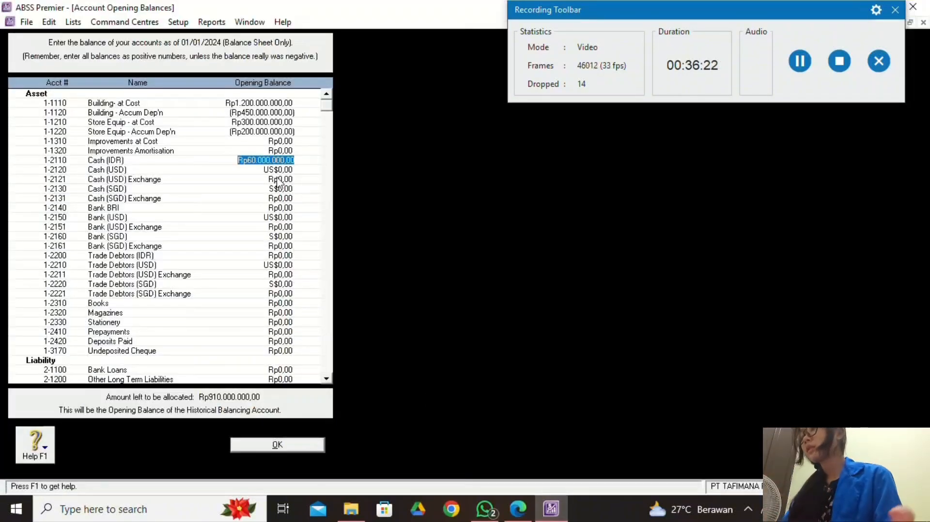
text(15)
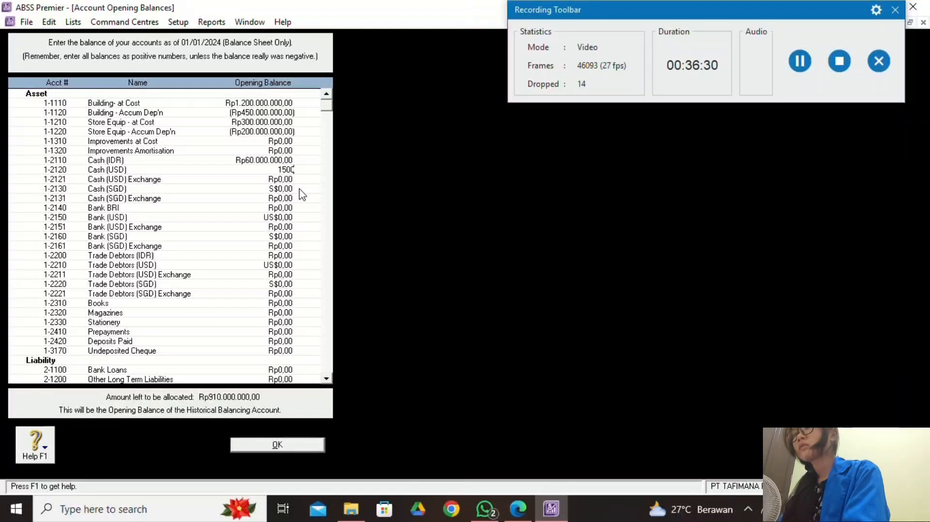
Commit Cash (USD) at US$1.500 and let its exchange balance calculate automatically.
key(Tab)
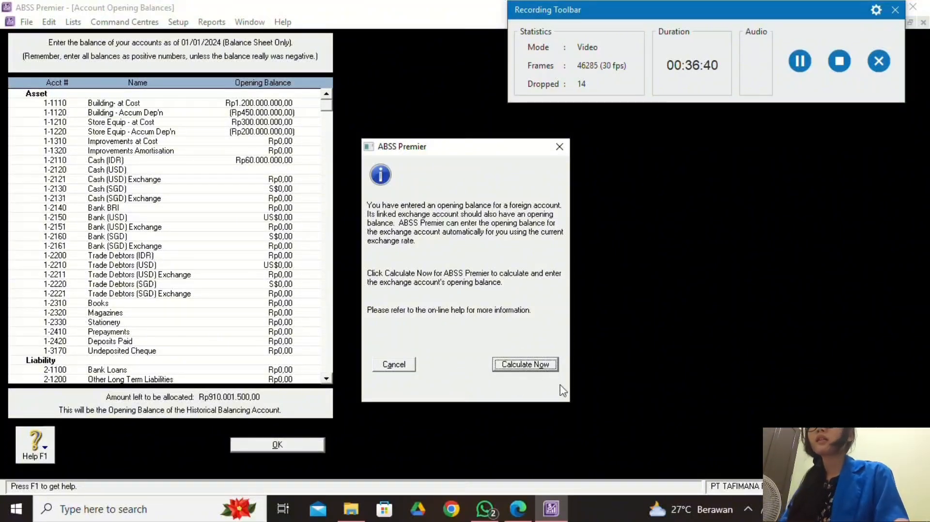
click(535, 366)
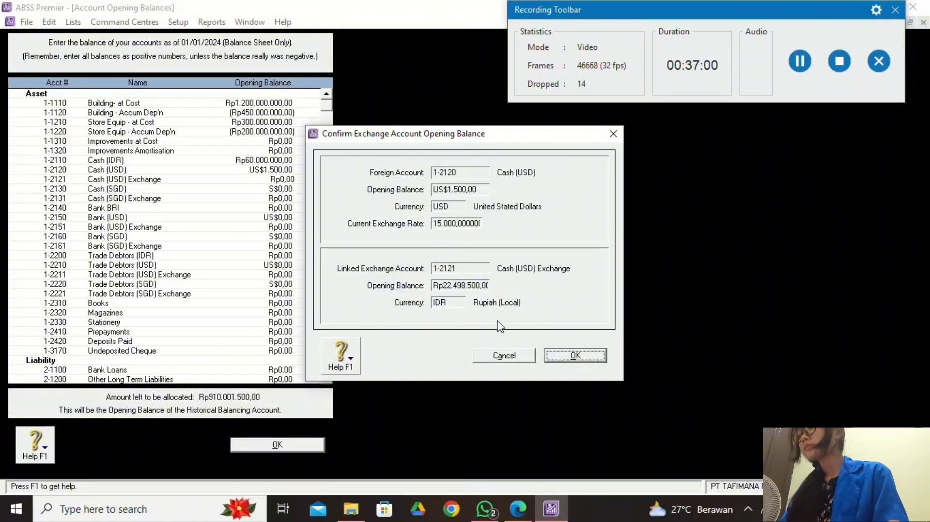
click(558, 358)
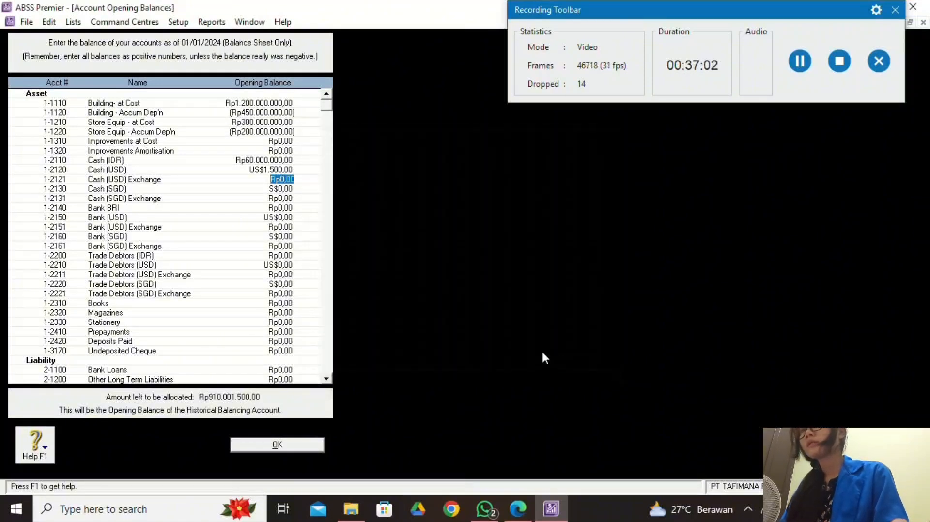
click(284, 179)
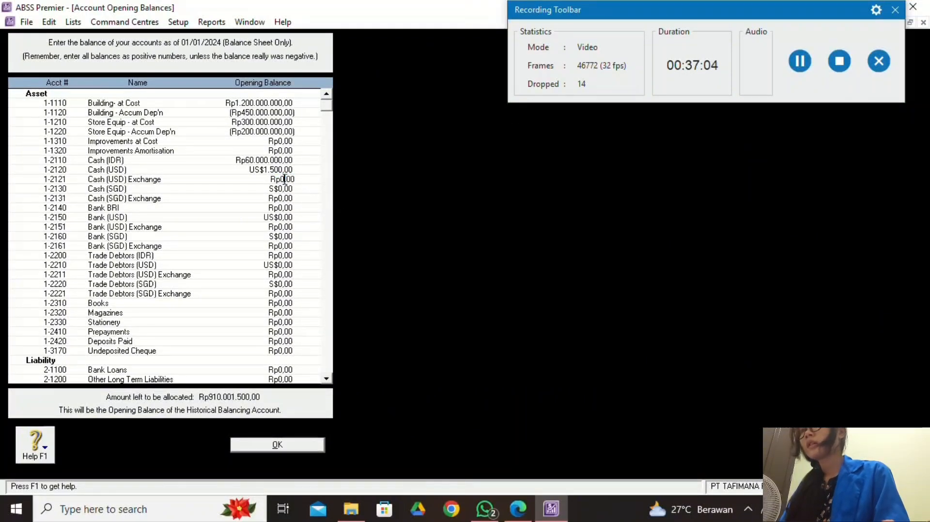
click(283, 171)
click(282, 172)
right_click(282, 173)
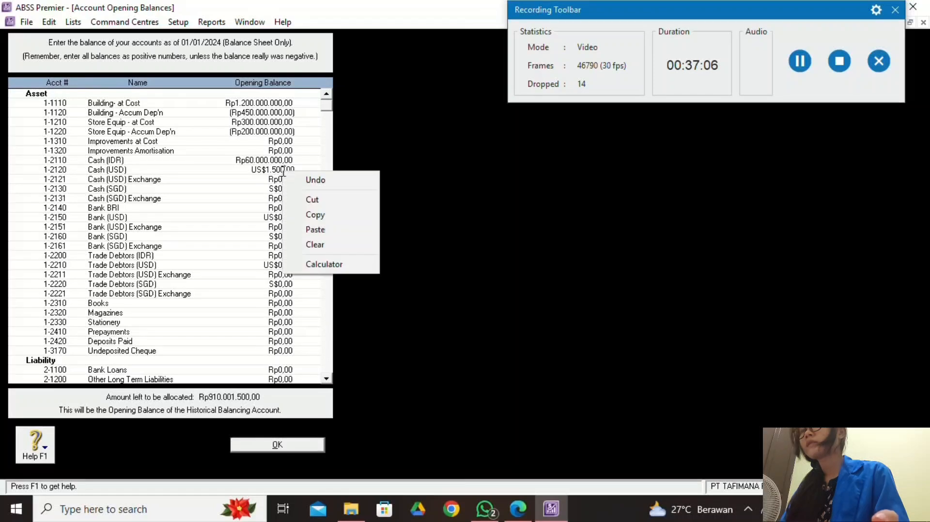
click(281, 172)
Enter Rp22.500.000 as the Cash (USD) Exchange opening balance, checking the trial balance PDF.
click(292, 180)
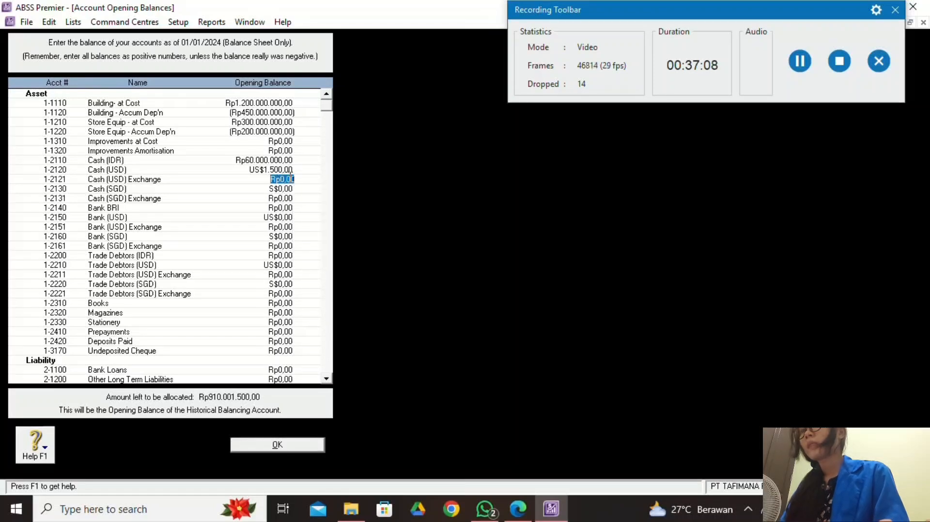
click(289, 171)
click(287, 179)
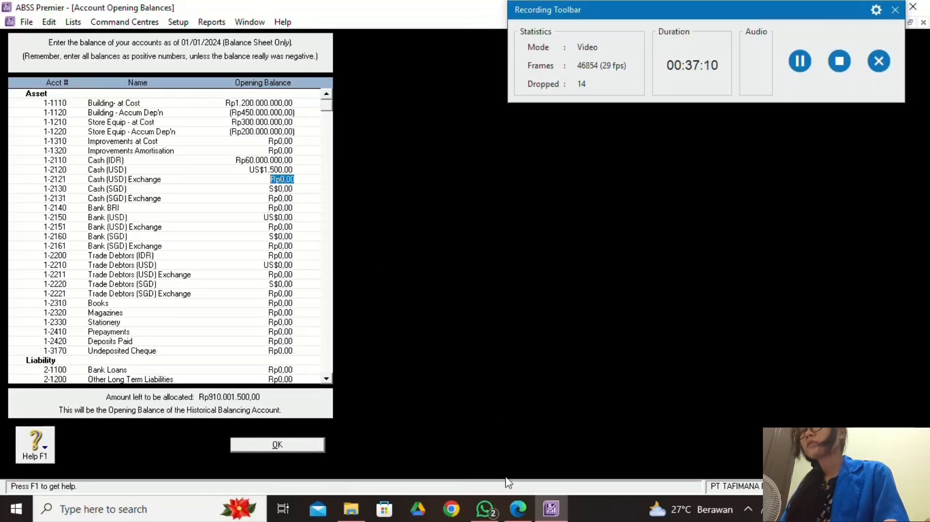
click(517, 508)
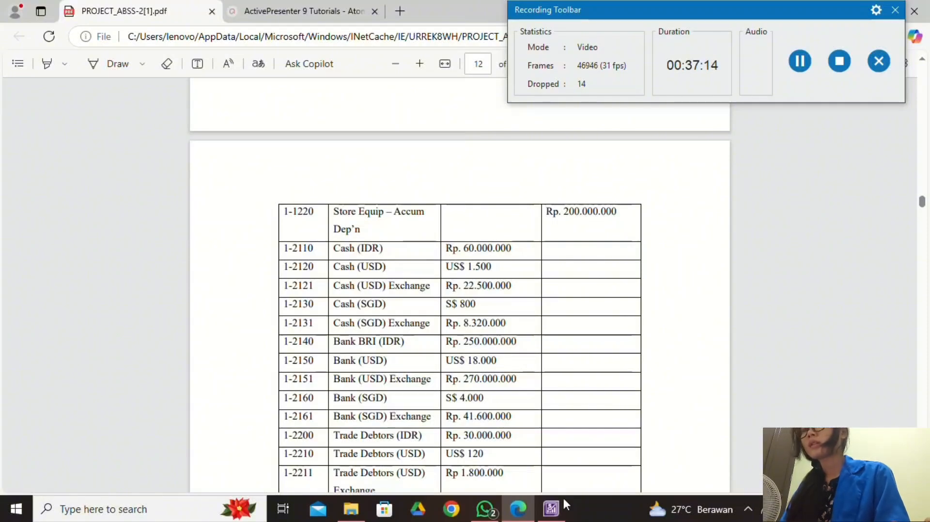
click(555, 515)
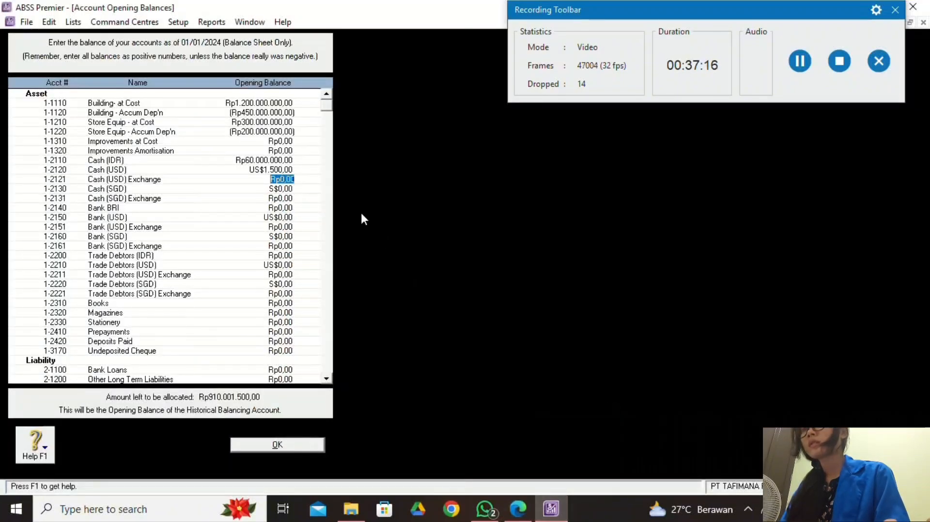
text(225)
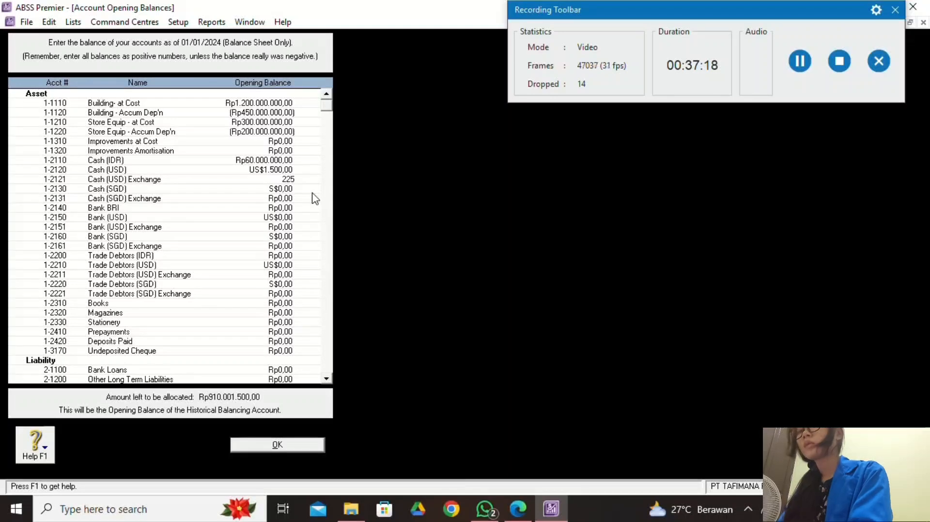
text(00000)
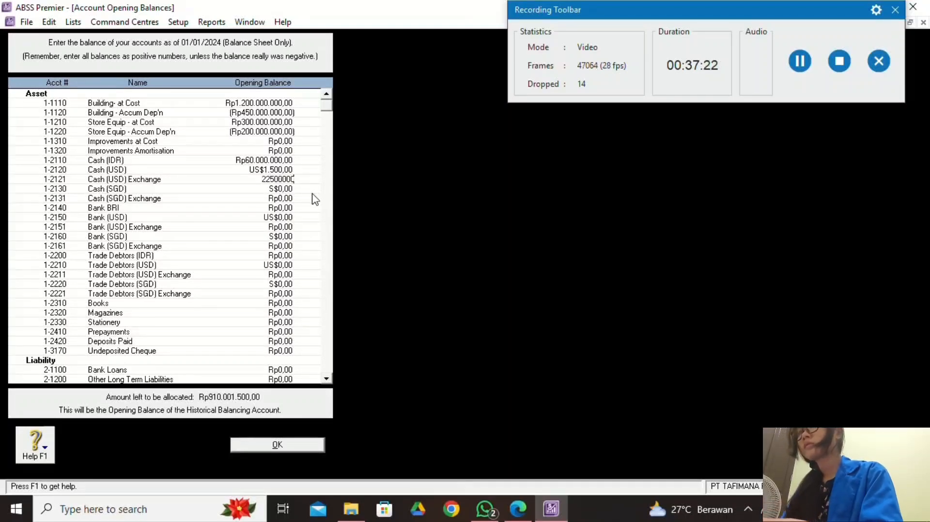
click(286, 194)
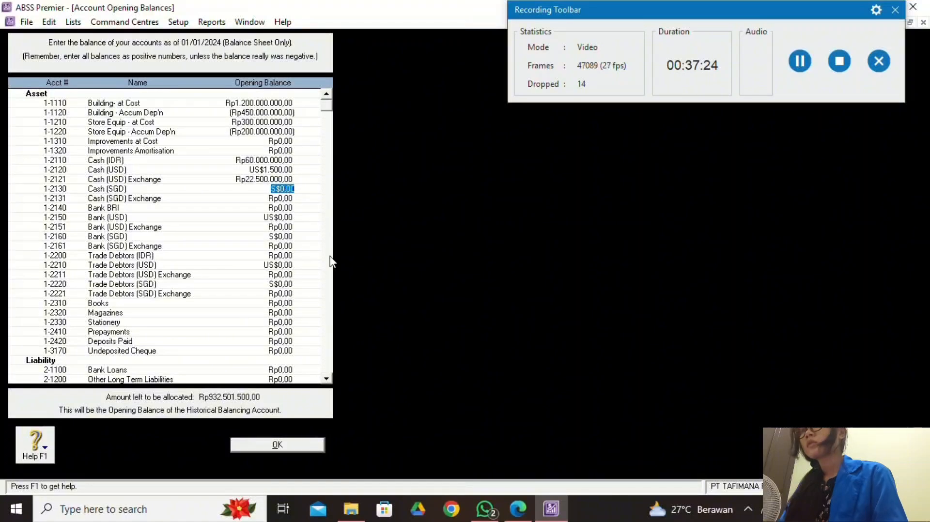
click(528, 517)
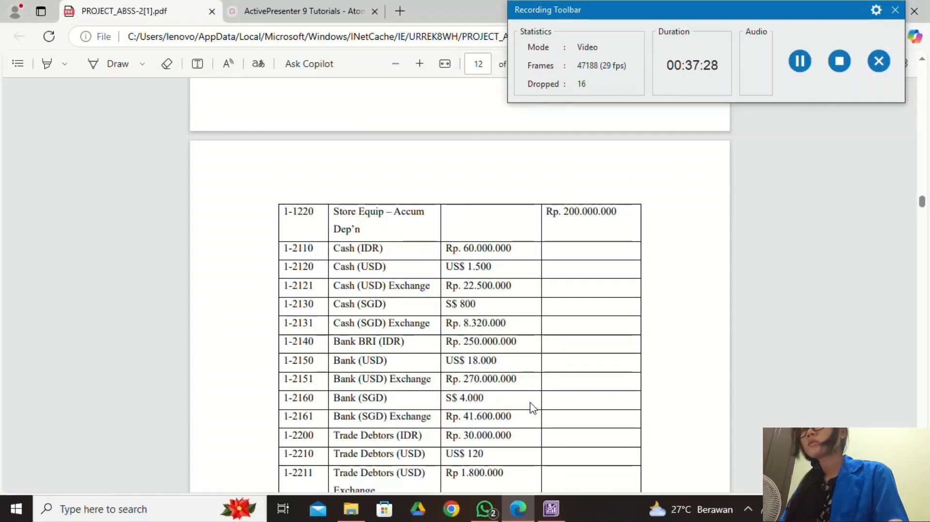
Enter S$800 for Cash (SGD) and accept the automatically calculated exchange balance.
mouse_move(557, 518)
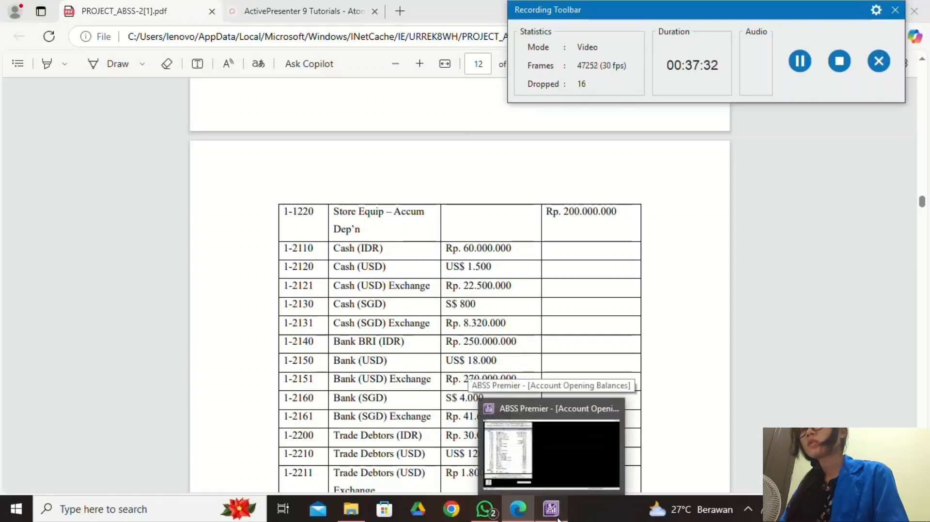
click(557, 517)
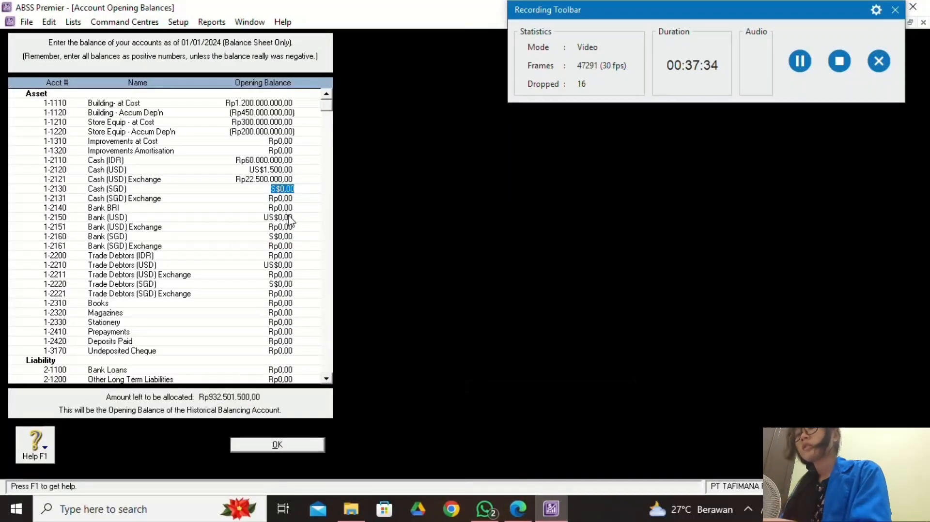
text(800)
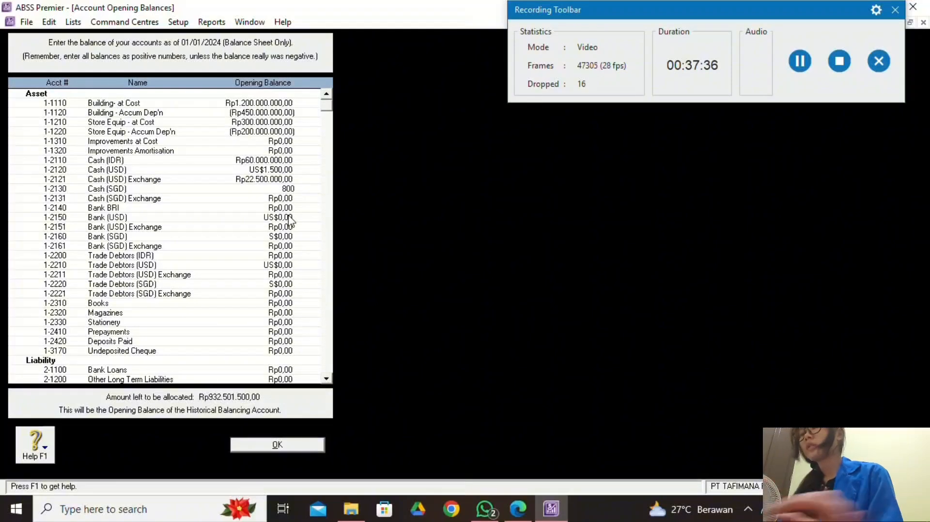
key(Tab)
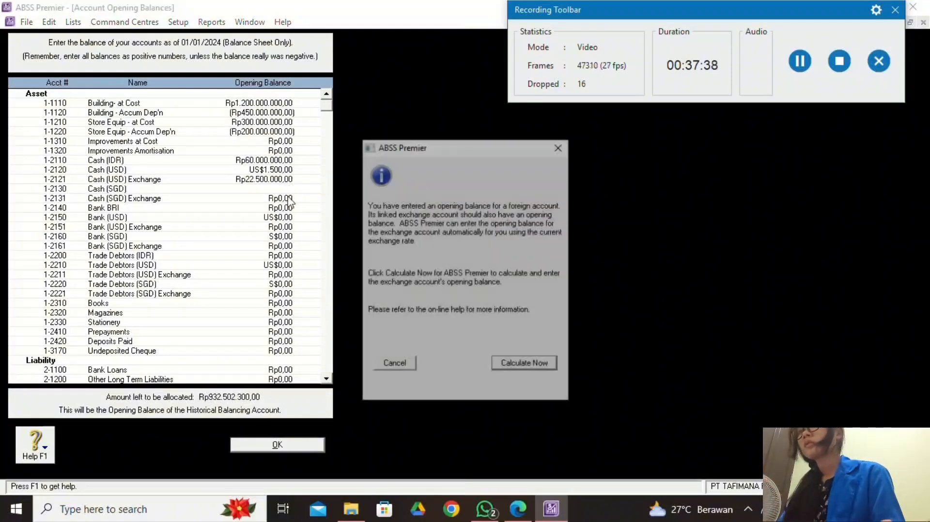
click(542, 369)
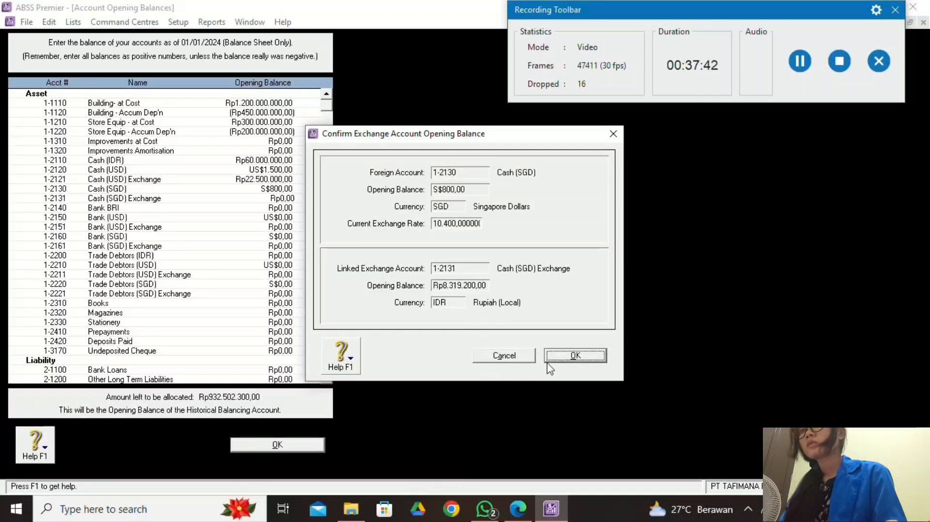
click(558, 358)
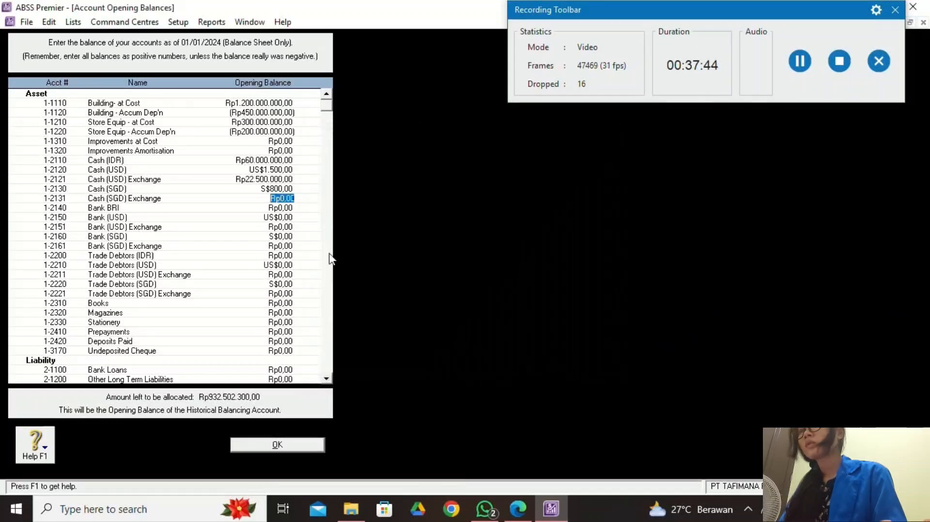
Enter Rp8.320.000 for Cash (SGD) Exchange after checking the trial balance PDF.
click(518, 508)
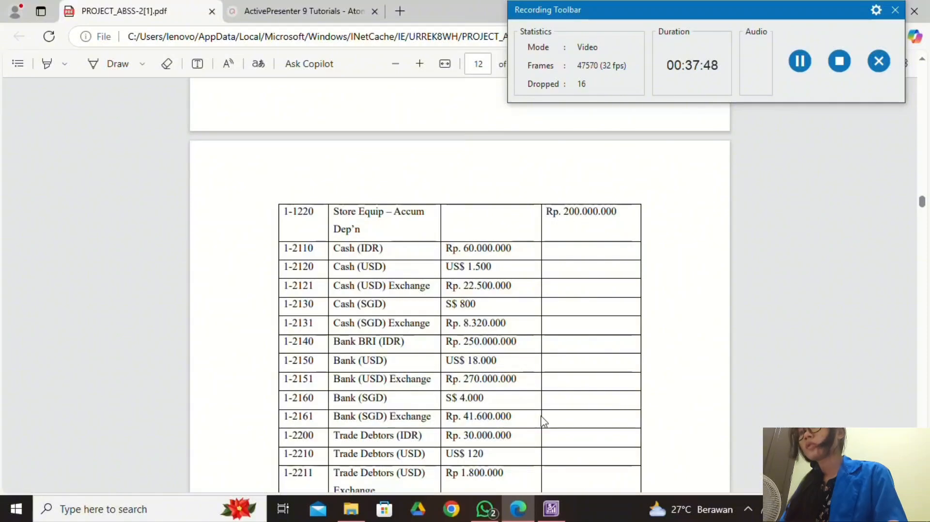
click(551, 508)
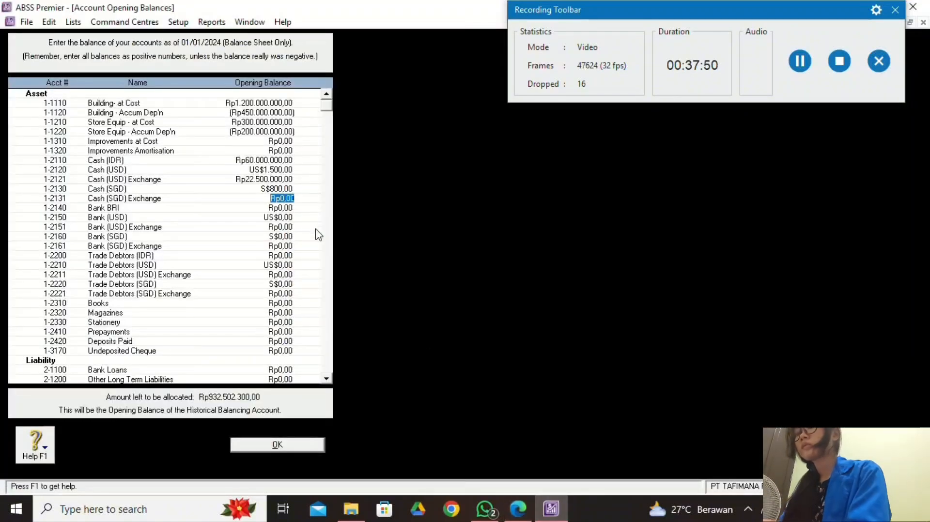
text(8320)
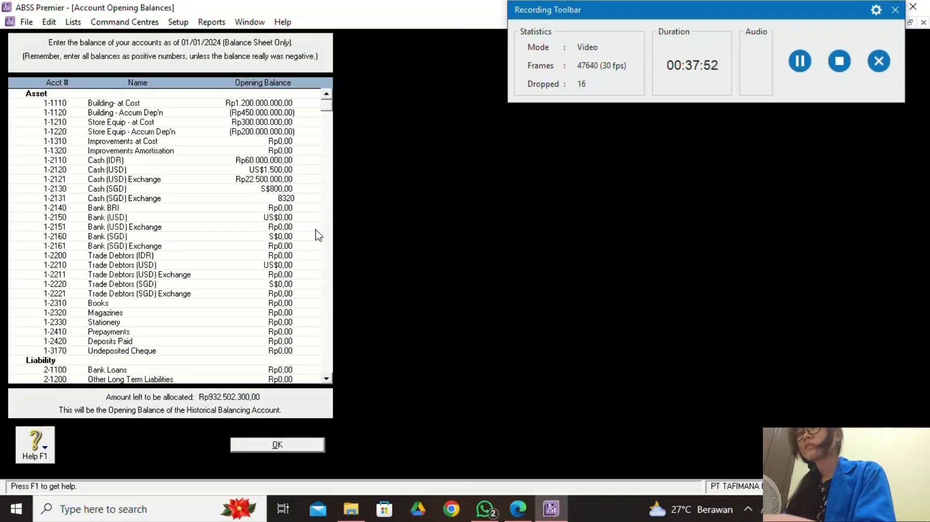
text(000)
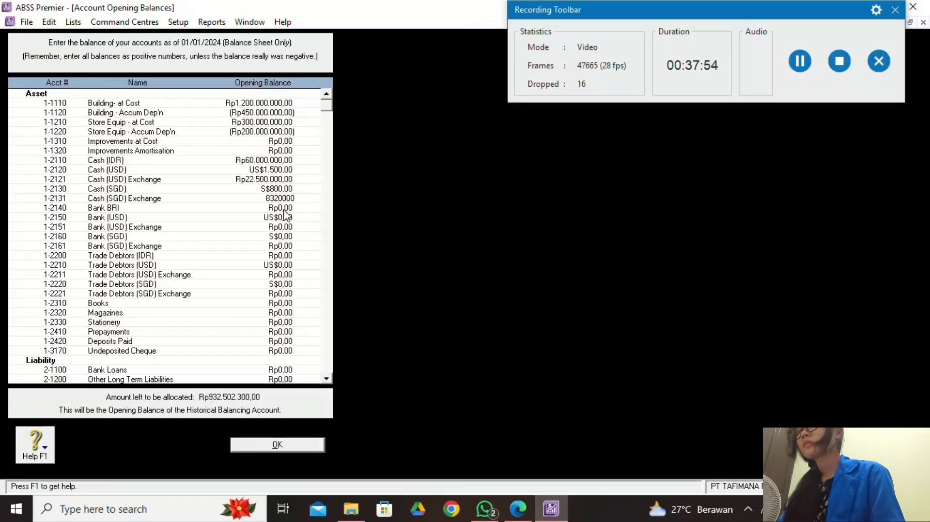
click(287, 208)
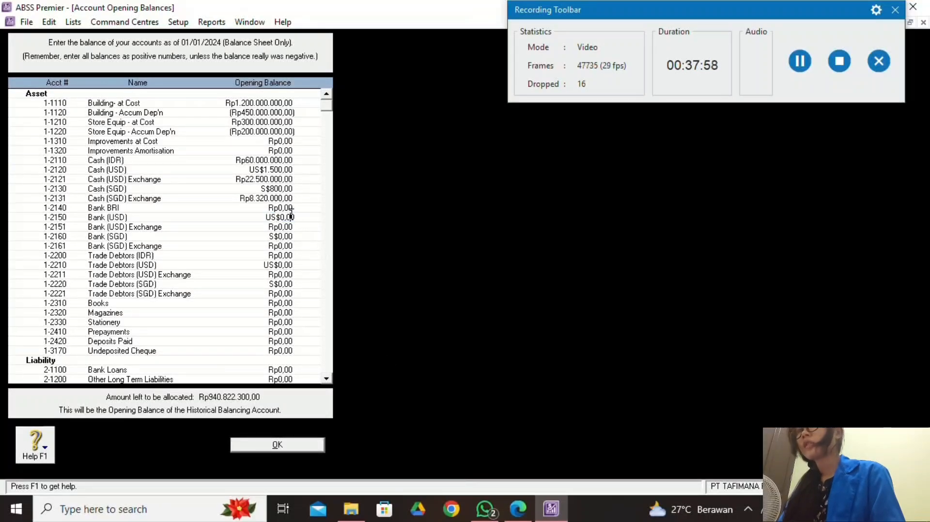
drag(270, 208, 297, 218)
Enter Rp250.000.000 as the Bank BRI opening balance from the trial balance.
click(518, 507)
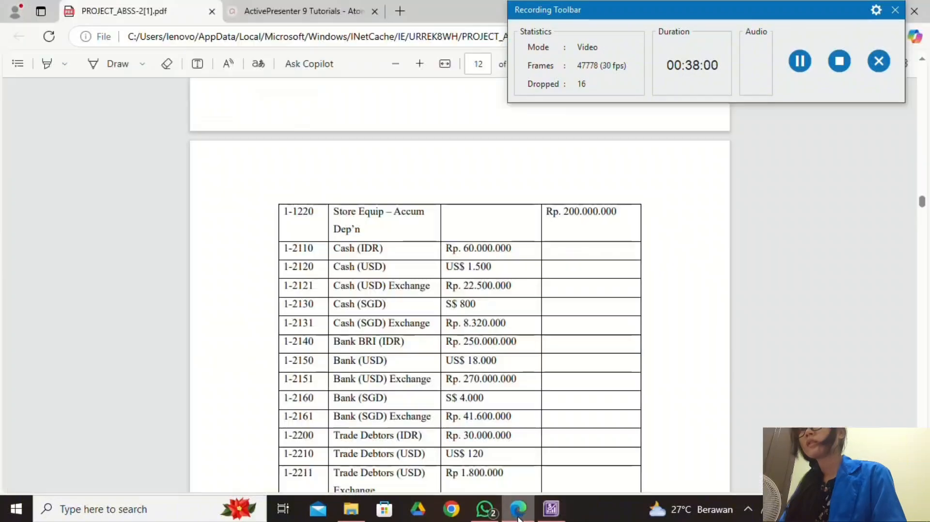
scroll(468, 377, down, 1)
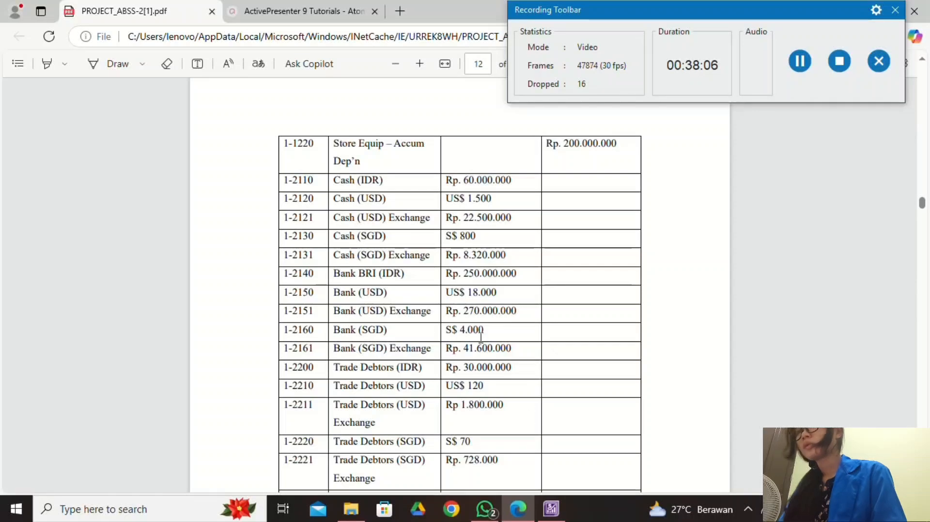
click(551, 509)
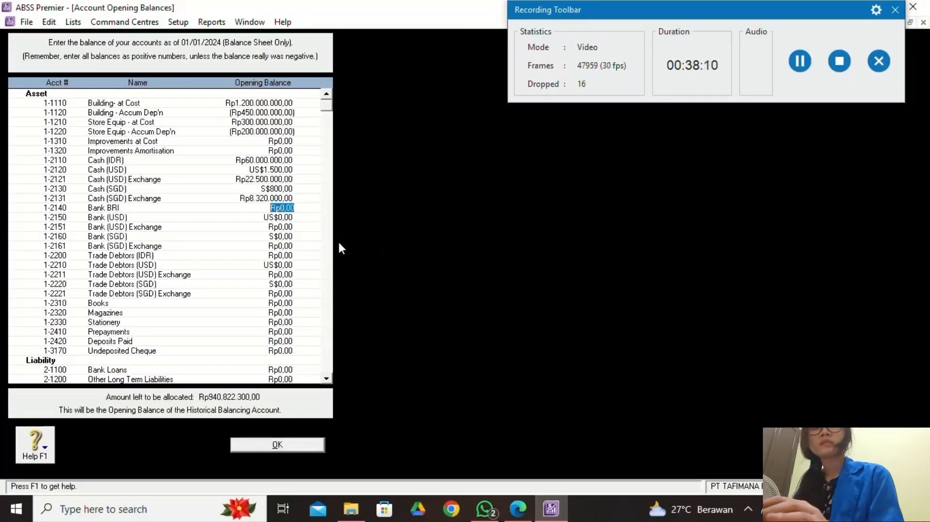
text(25)
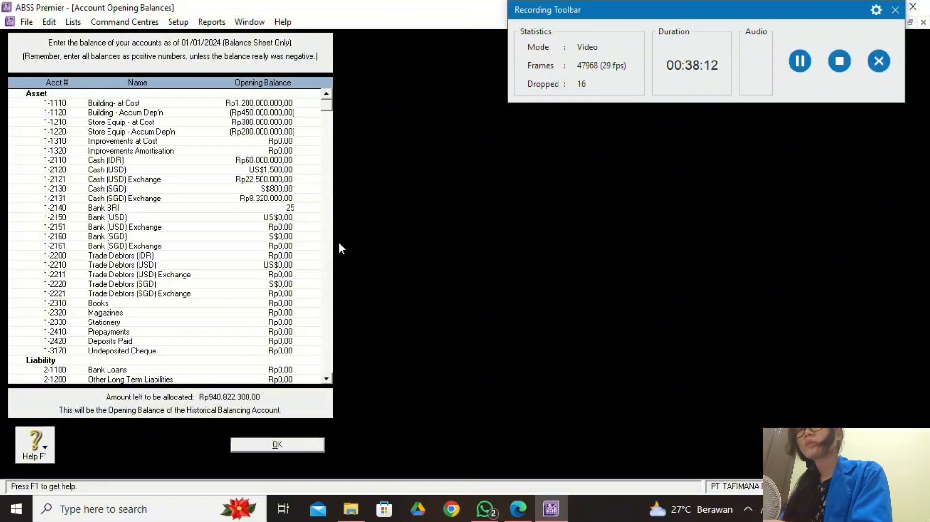
text(00)
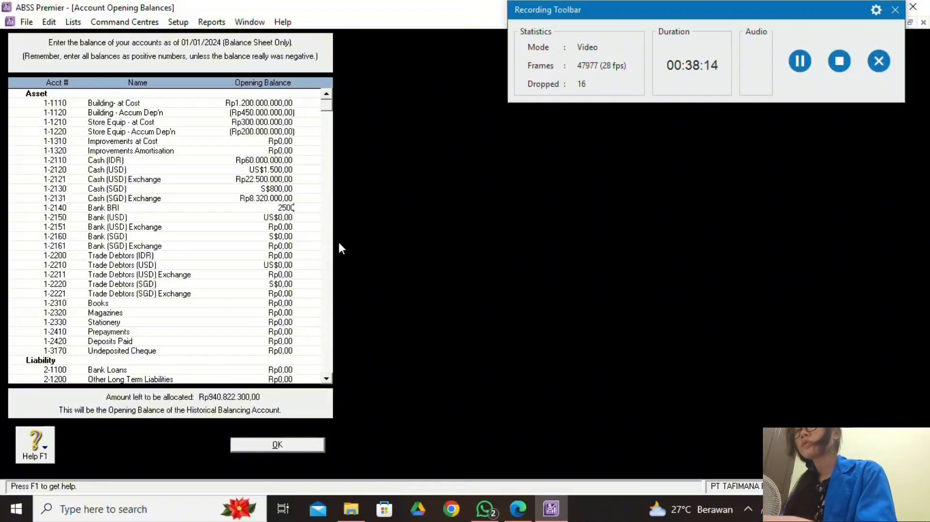
text(00000)
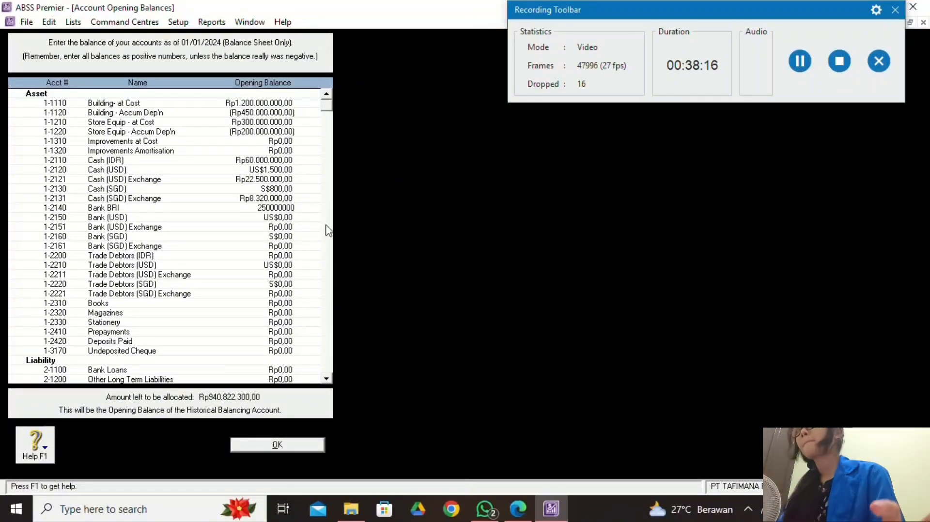
key(Tab)
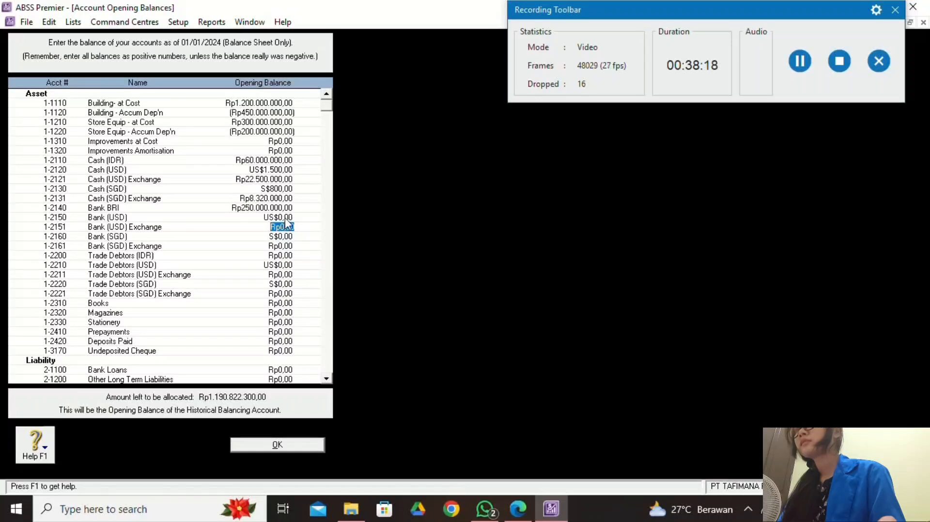
Enter US$18.000 for Bank (USD) and accept the calculated exchange balance.
click(514, 507)
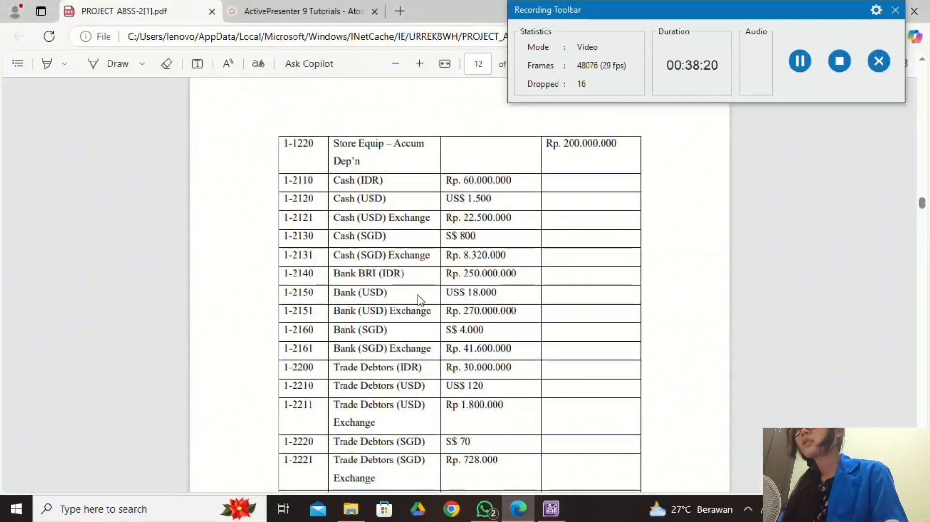
click(550, 508)
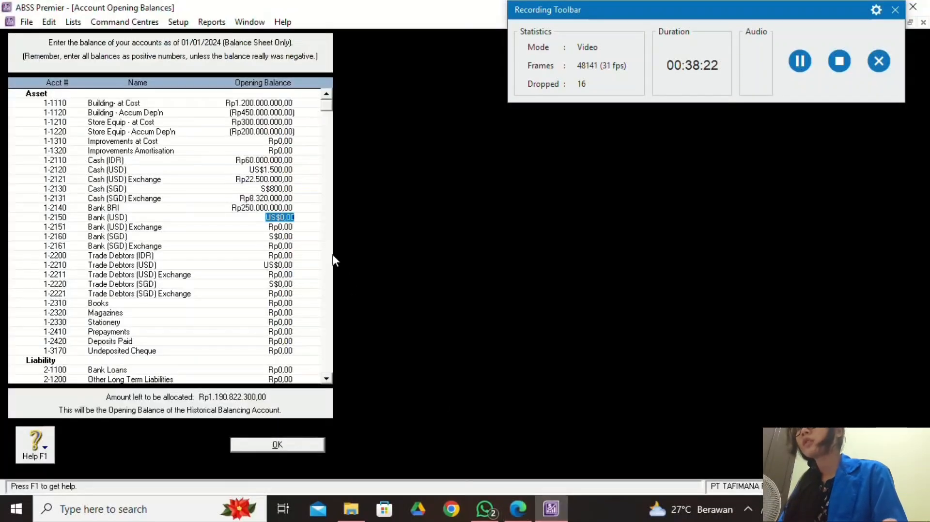
text(18000)
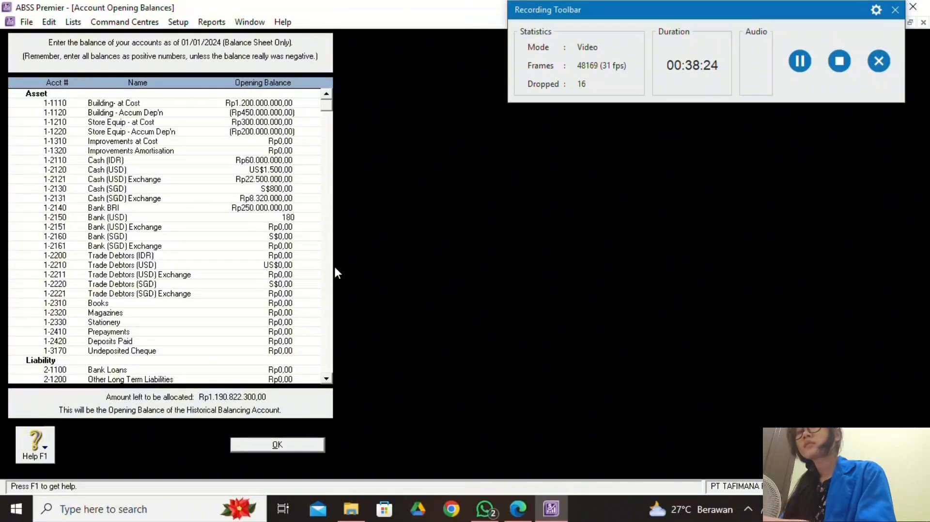
click(291, 230)
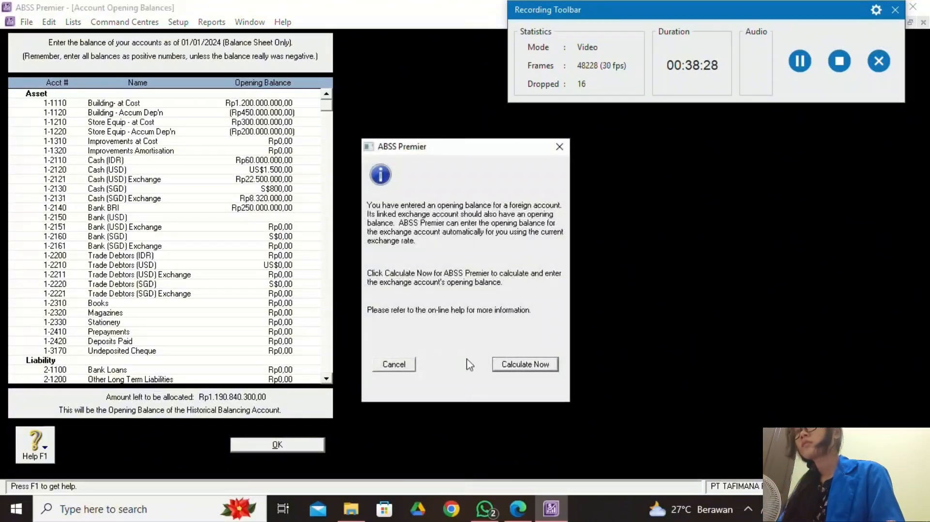
click(503, 369)
click(556, 356)
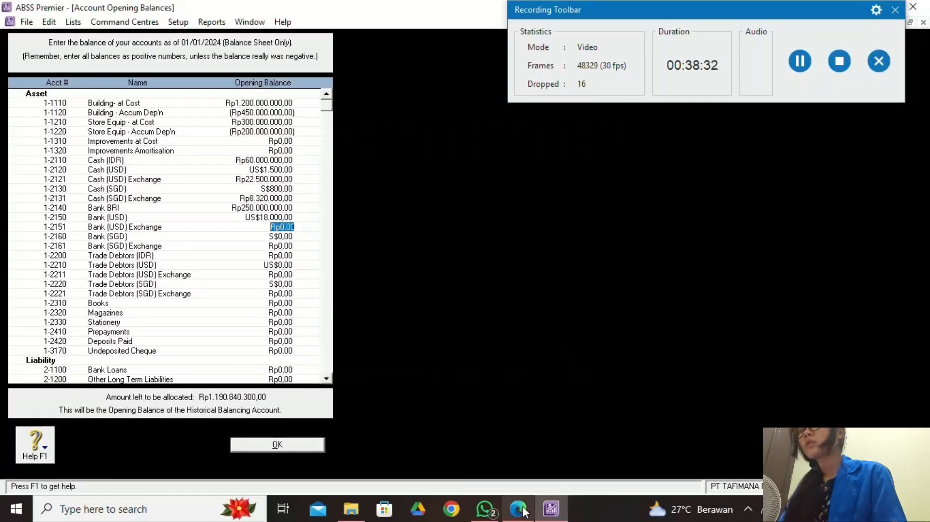
Correct the Bank (USD) Exchange balance from 27.000.000 to 270000000.
mouse_move(517, 508)
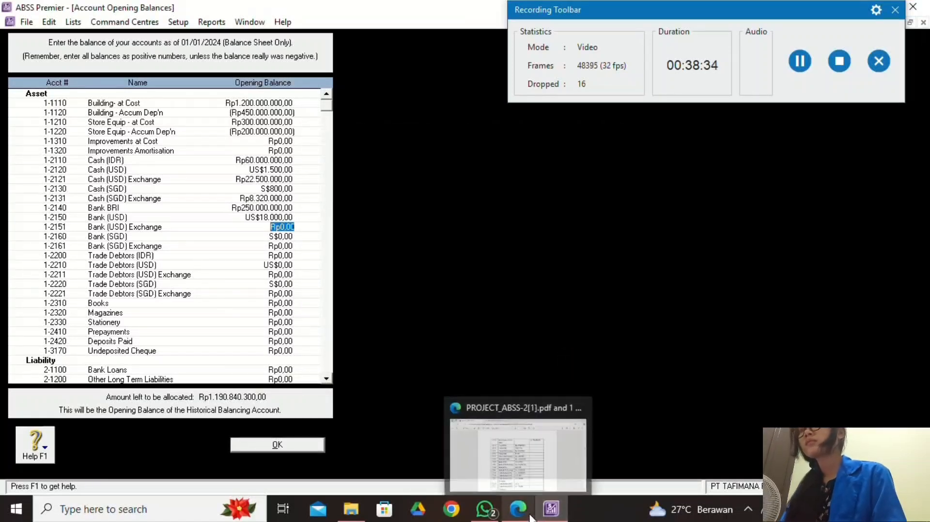
click(484, 435)
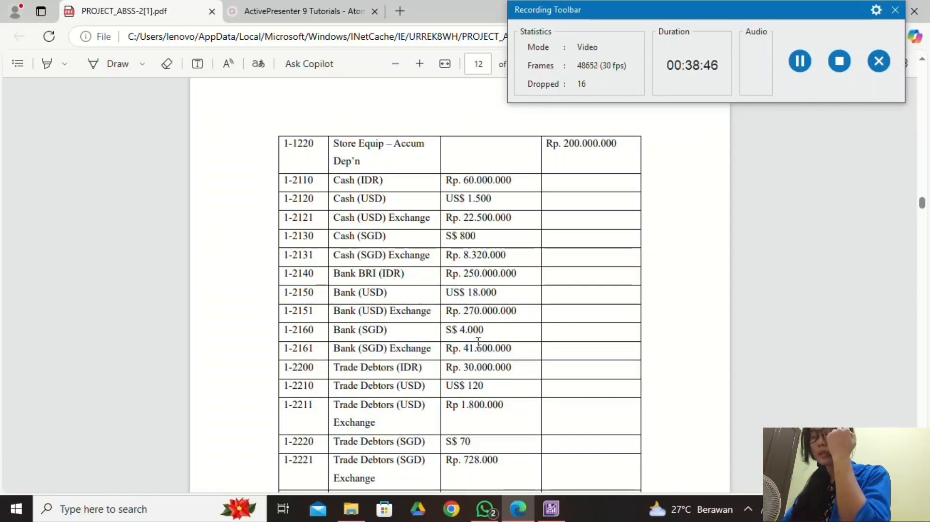
click(551, 508)
text(27)
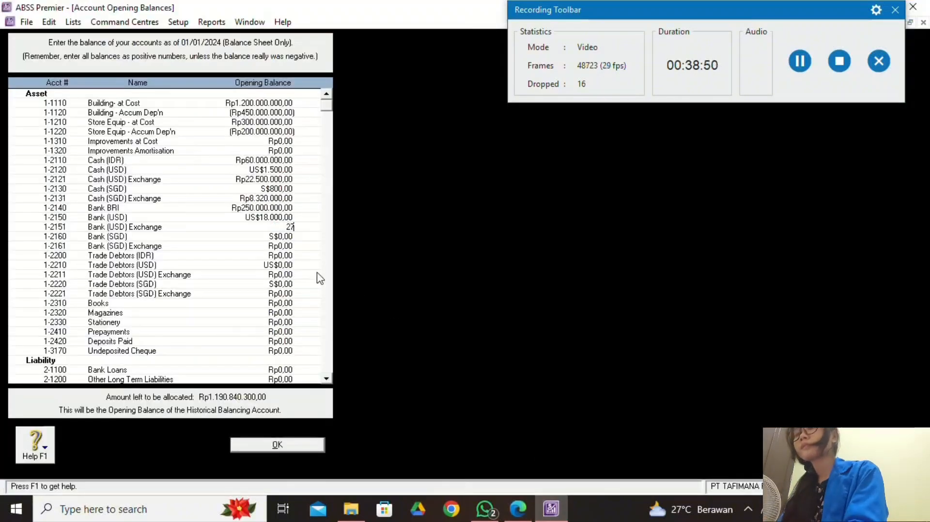
text(.000)
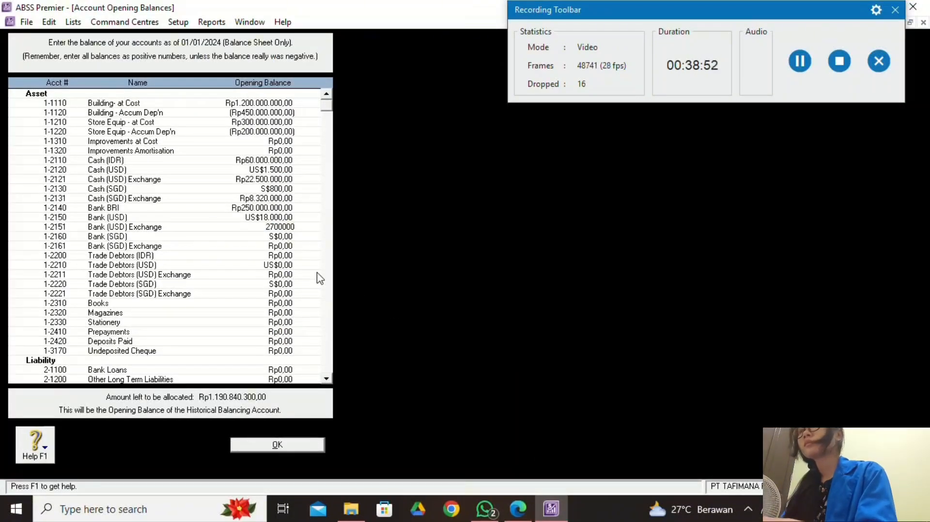
text(.000)
click(284, 237)
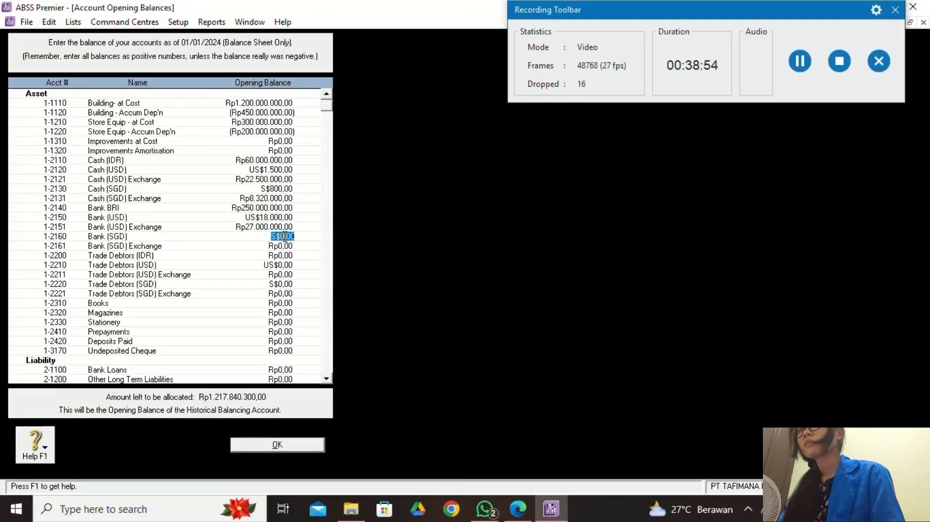
click(289, 227)
click(286, 227)
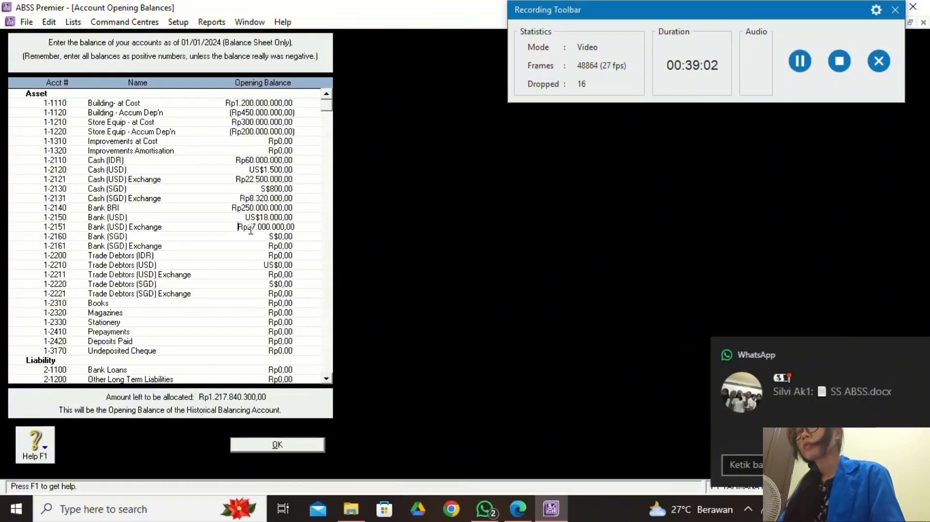
double_click(286, 227)
key(BackSpace)
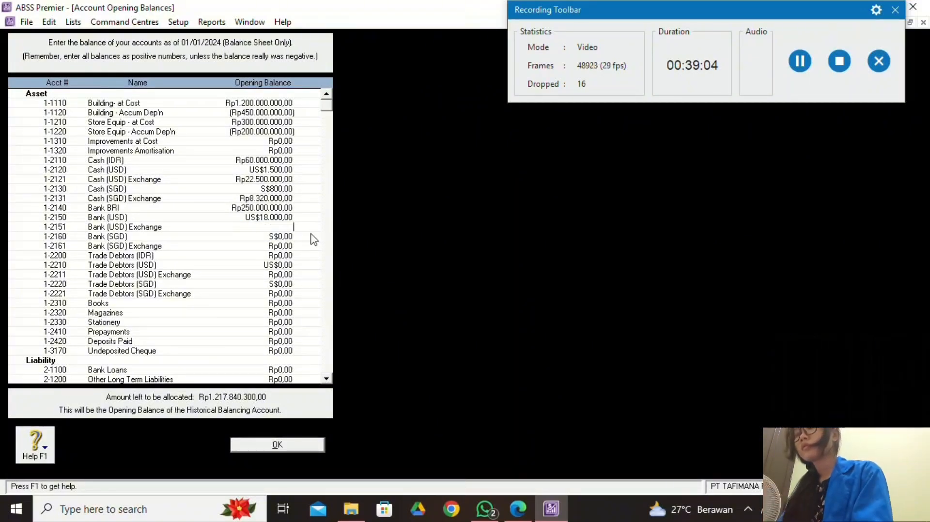
text(27000)
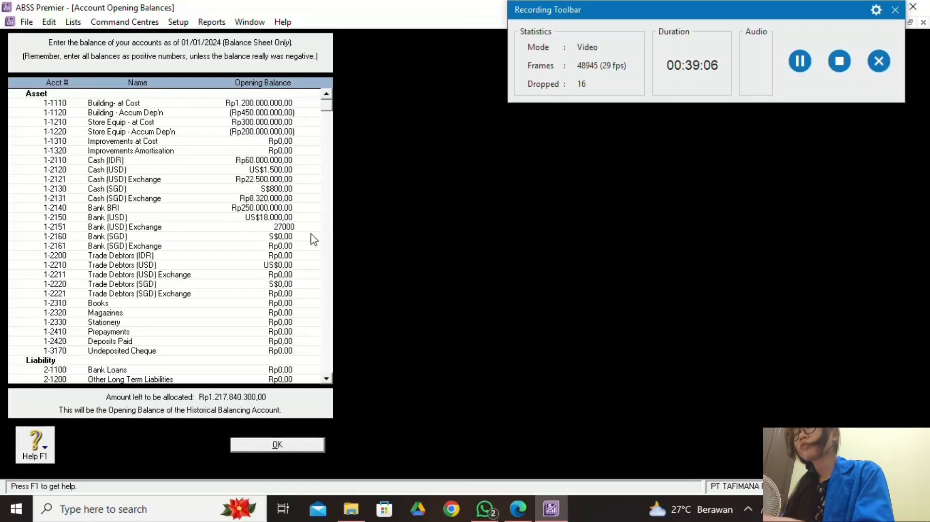
text(0000)
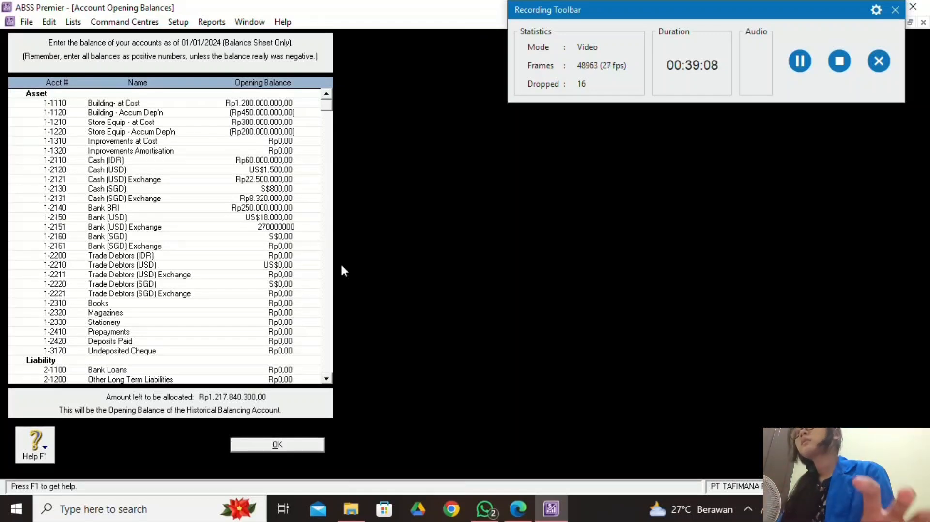
Commit Bank (USD) Exchange and enter S$4.000 for Bank (SGD) with exchange calculated.
key(Tab)
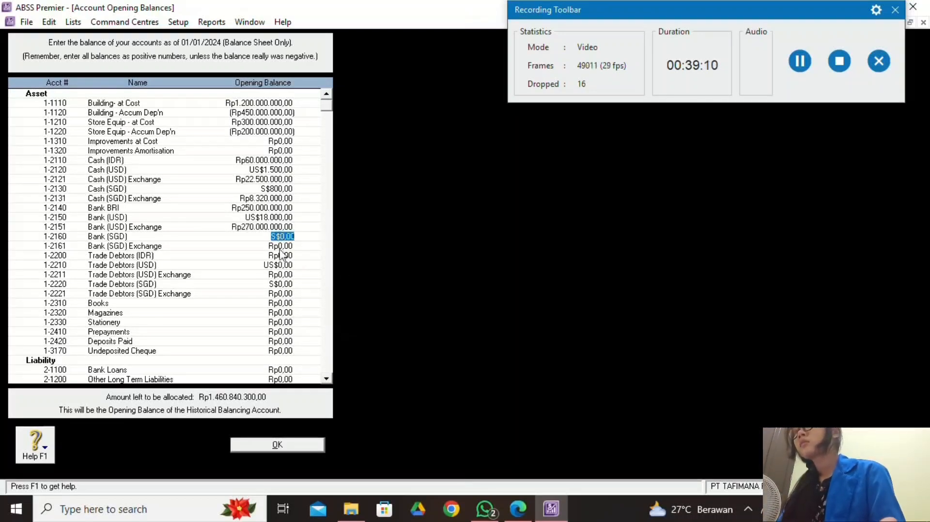
click(518, 508)
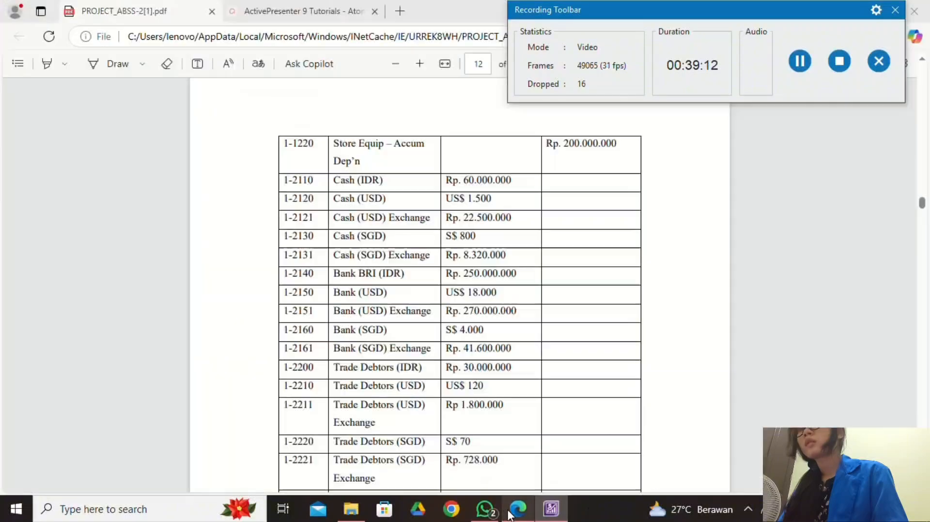
click(550, 509)
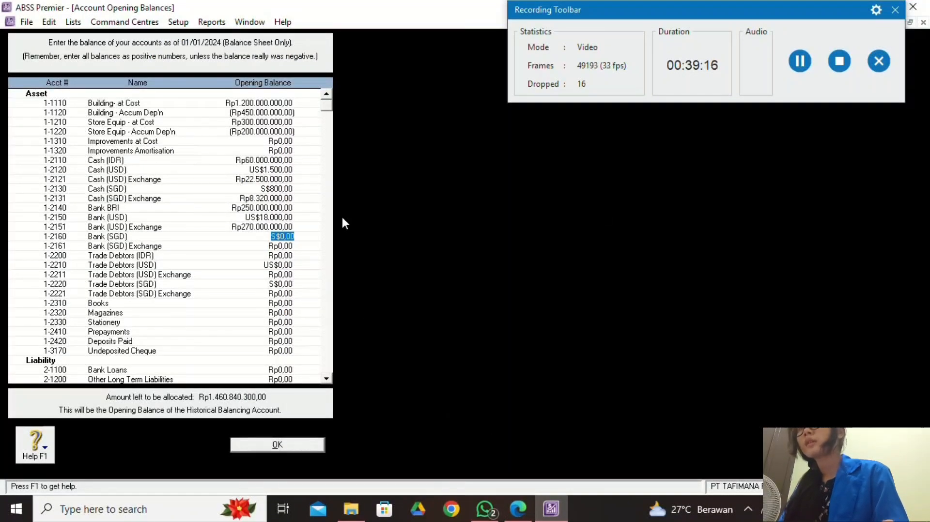
text(4000)
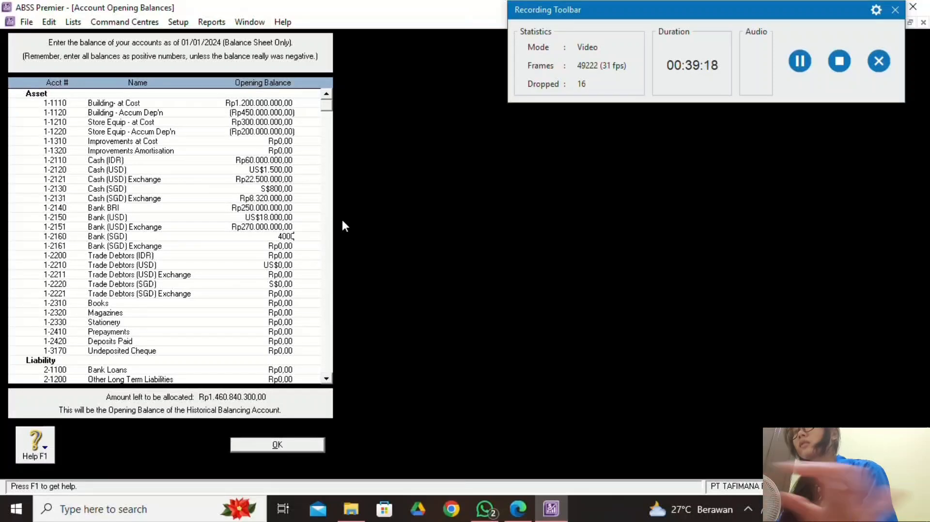
click(288, 247)
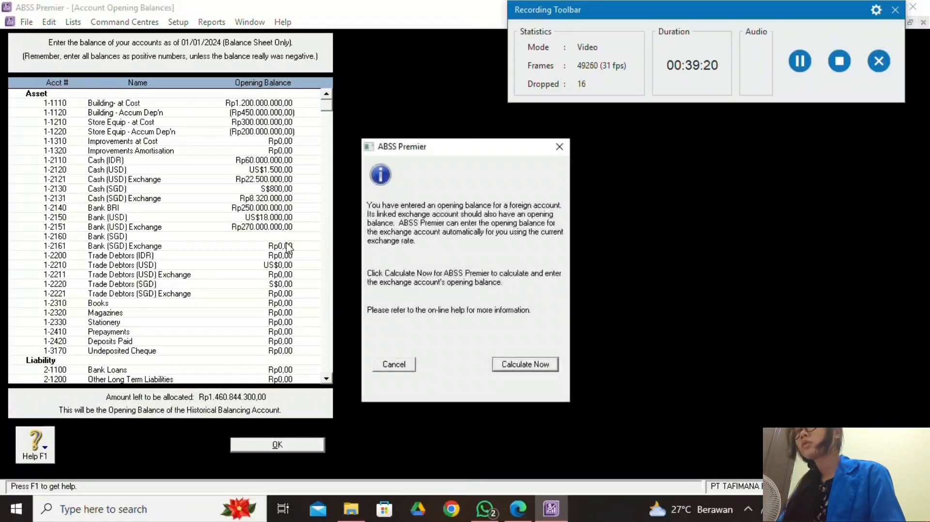
click(525, 365)
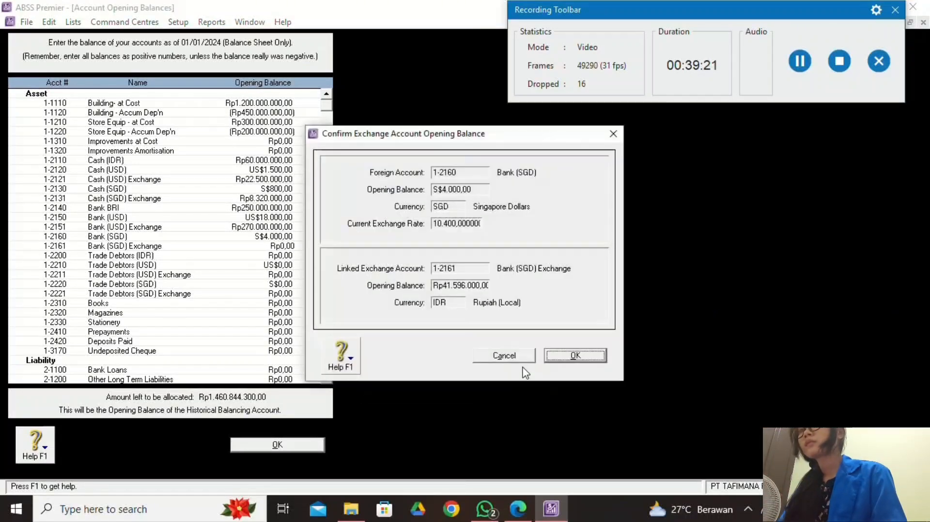
click(573, 356)
Enter Rp41.600.000 for Bank (SGD) Exchange, checking the amount in the trial balance PDF.
click(518, 509)
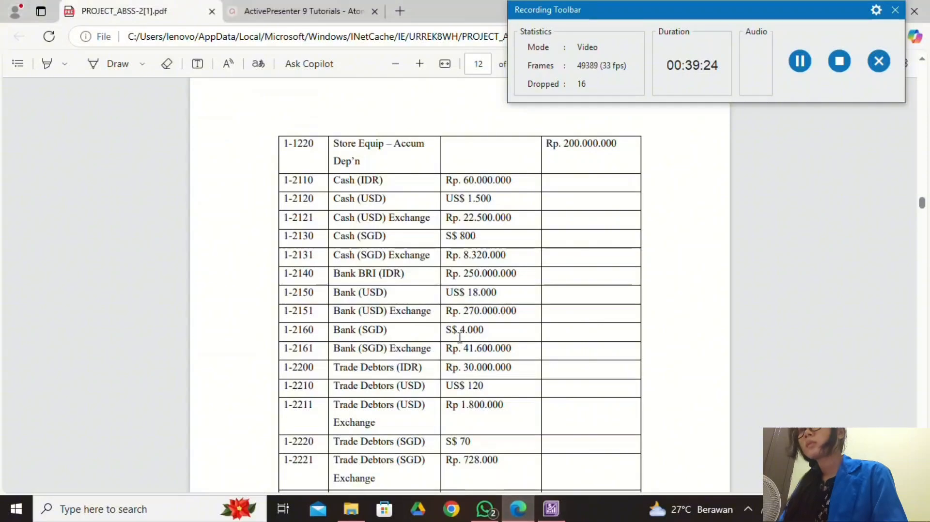
click(551, 509)
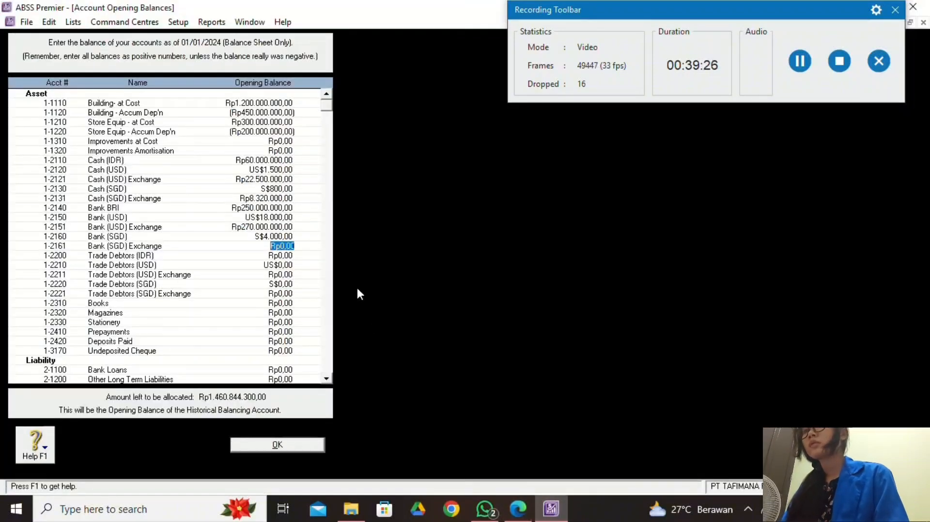
text(41600)
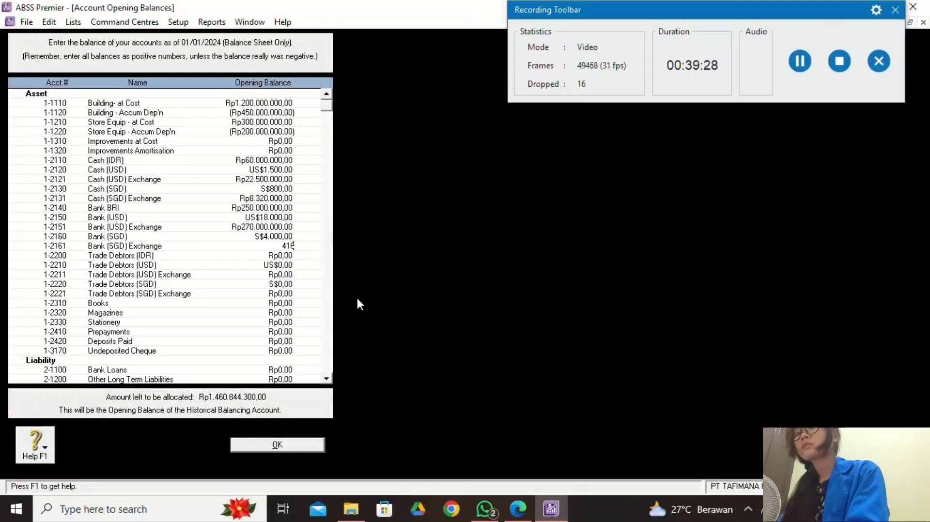
click(518, 508)
click(550, 509)
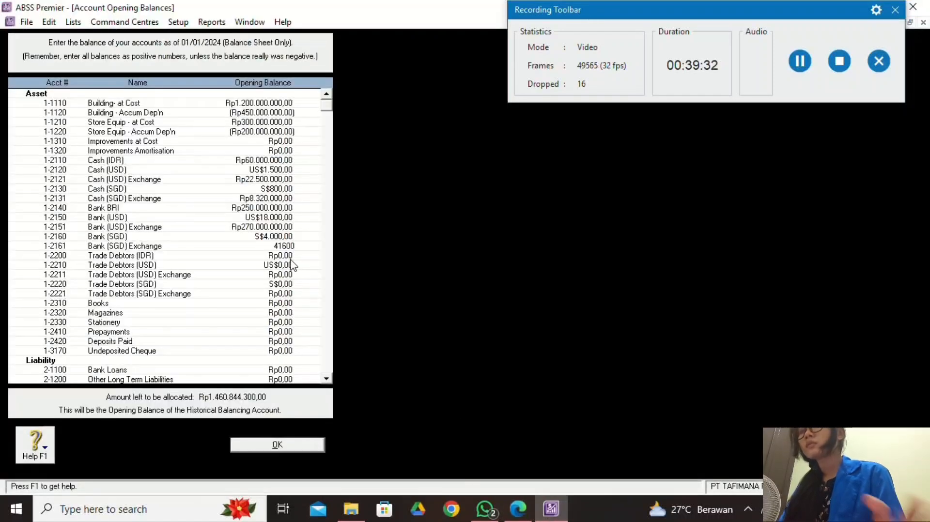
text(000)
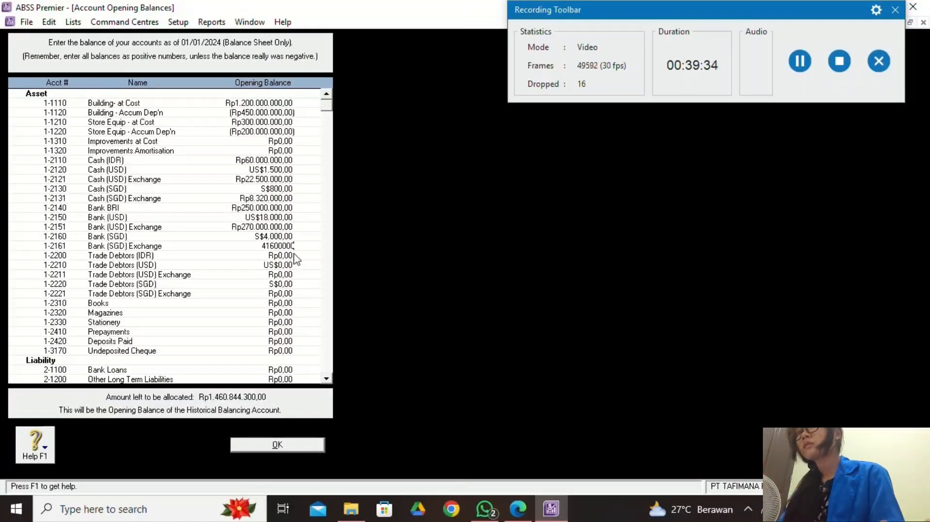
click(283, 255)
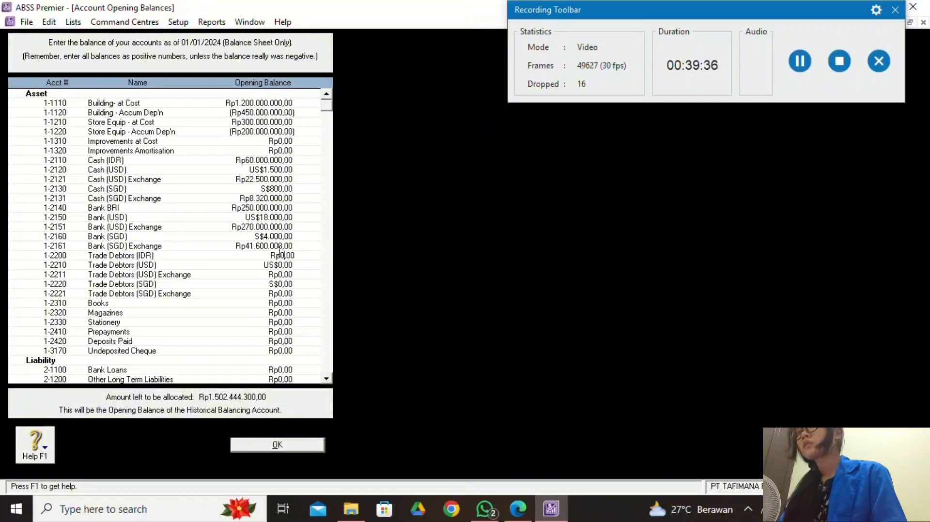
click(517, 508)
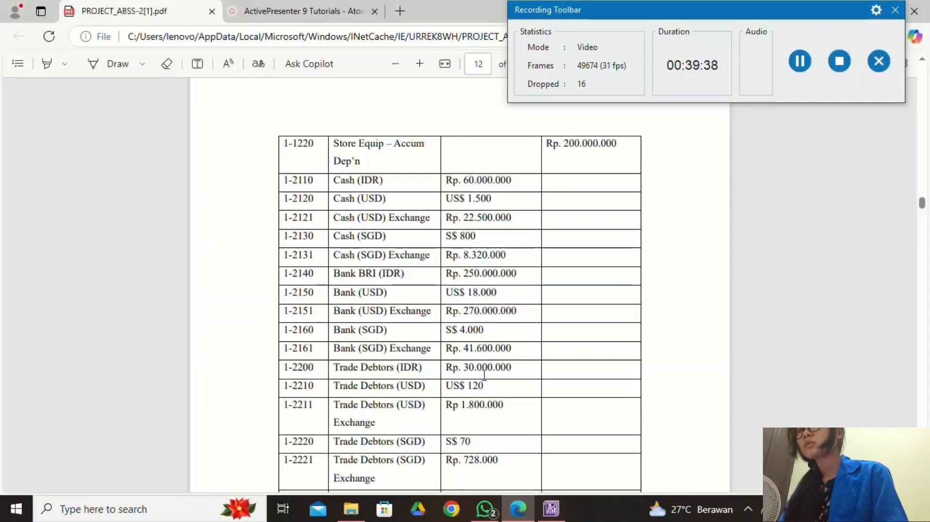
click(550, 509)
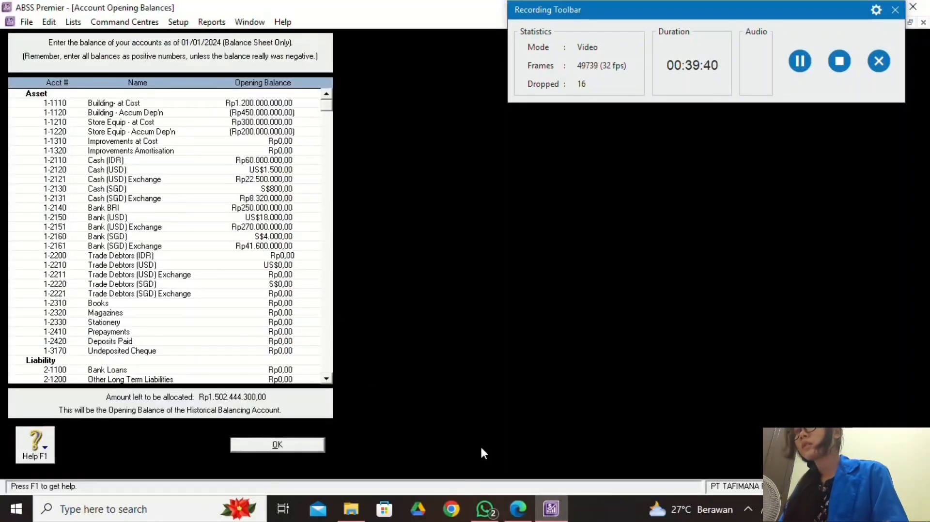
Replace the Trade Debtors (IDR) balance with Rp30.000.000 from the trial balance.
click(518, 508)
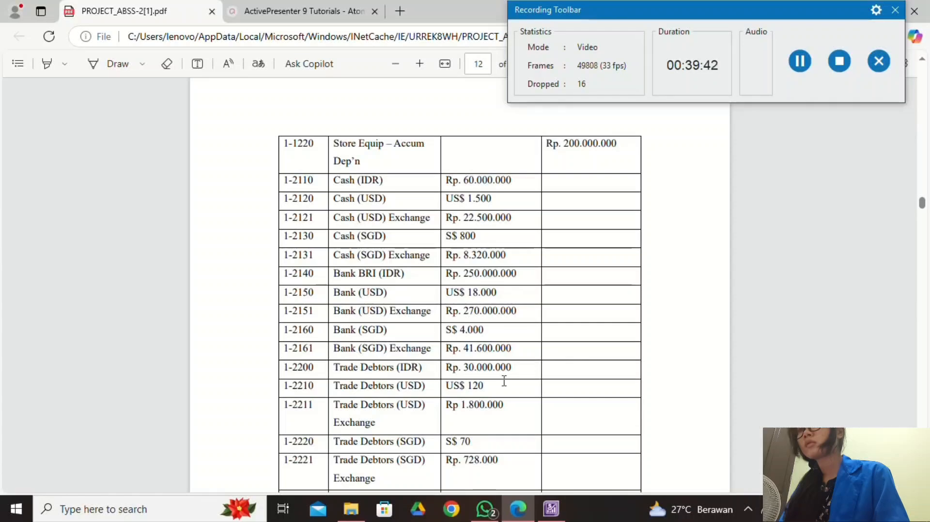
click(552, 503)
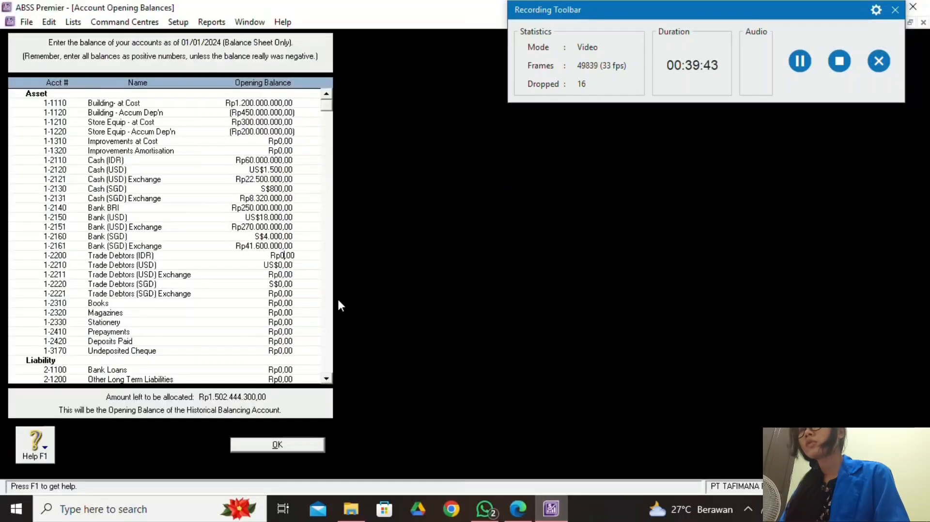
double_click(293, 255)
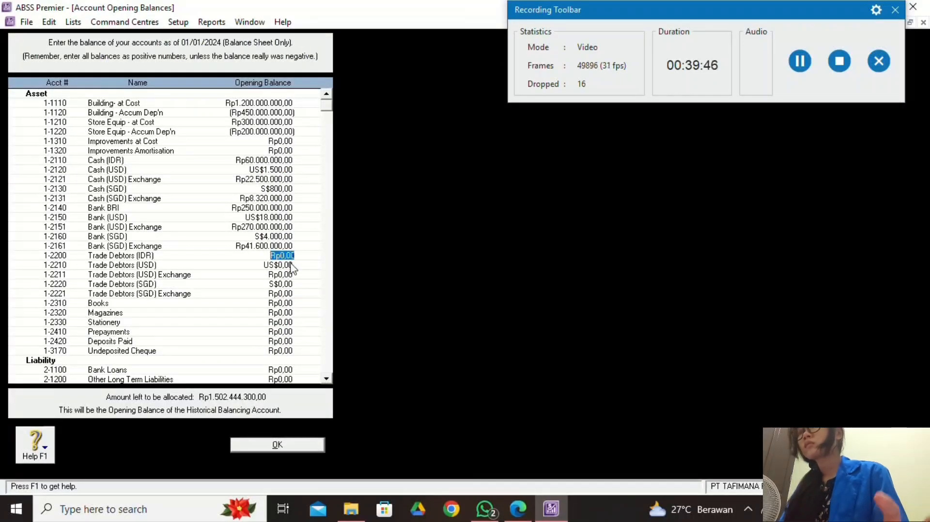
text(30000000)
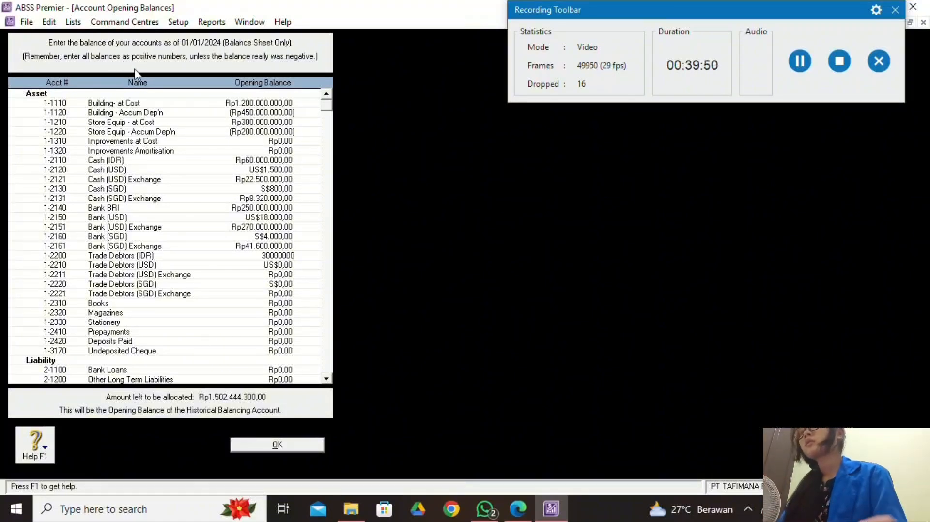
key(Tab)
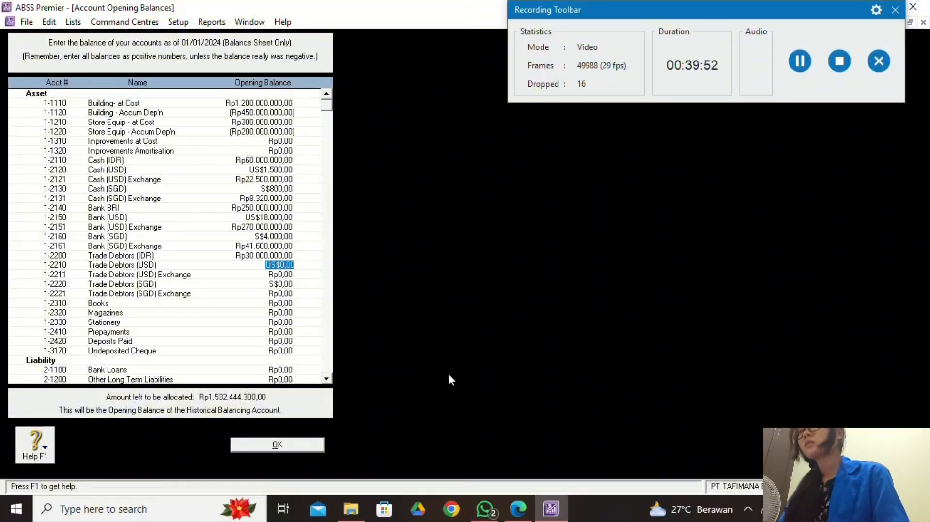
Enter US$120 for Trade Debtors (USD), leaving the calculated exchange balance unapplied.
click(517, 508)
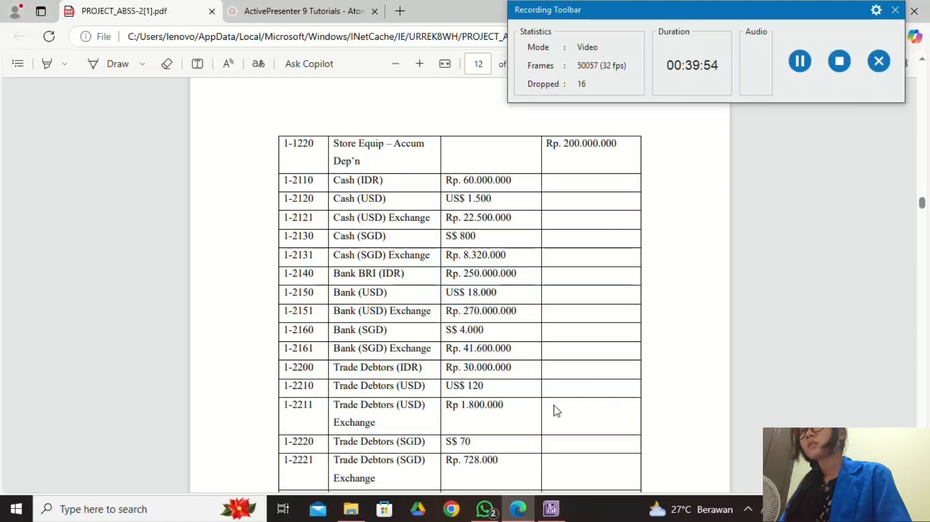
scroll(440, 273, down, 3)
click(551, 508)
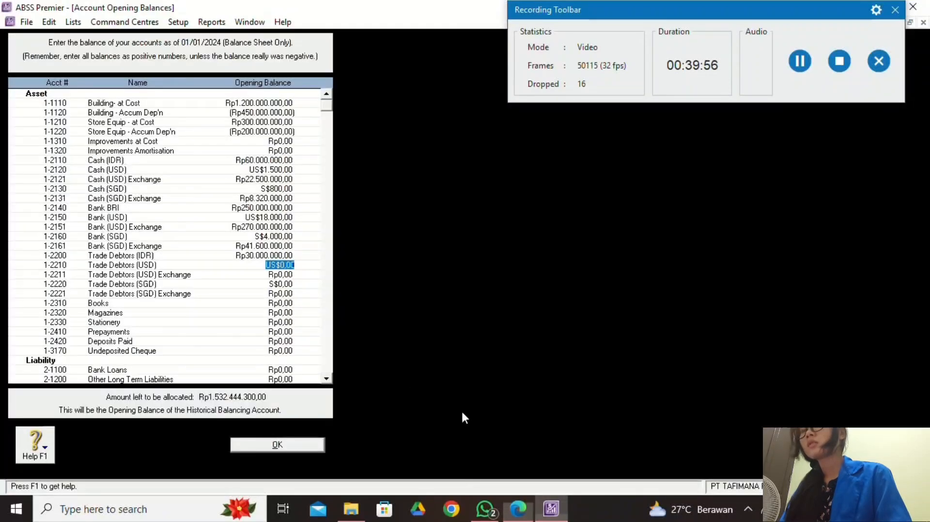
text(1)
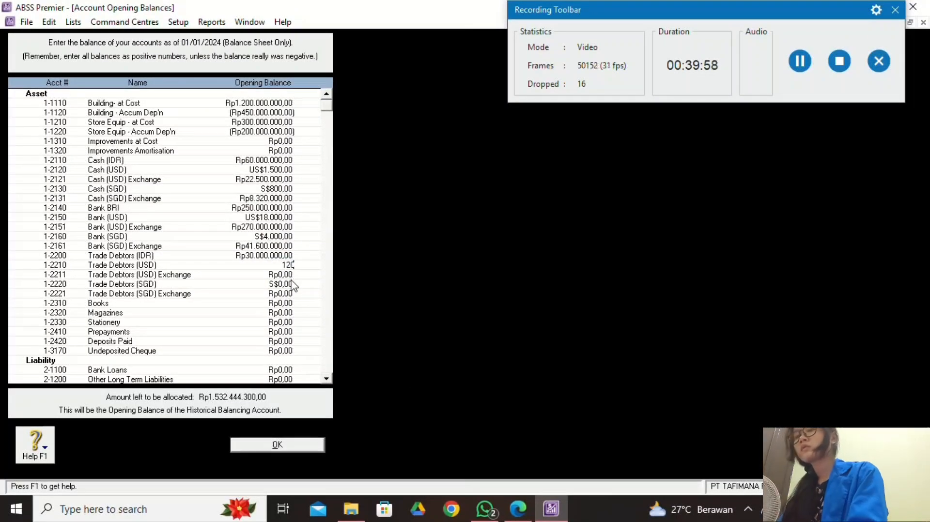
text(20)
key(Tab)
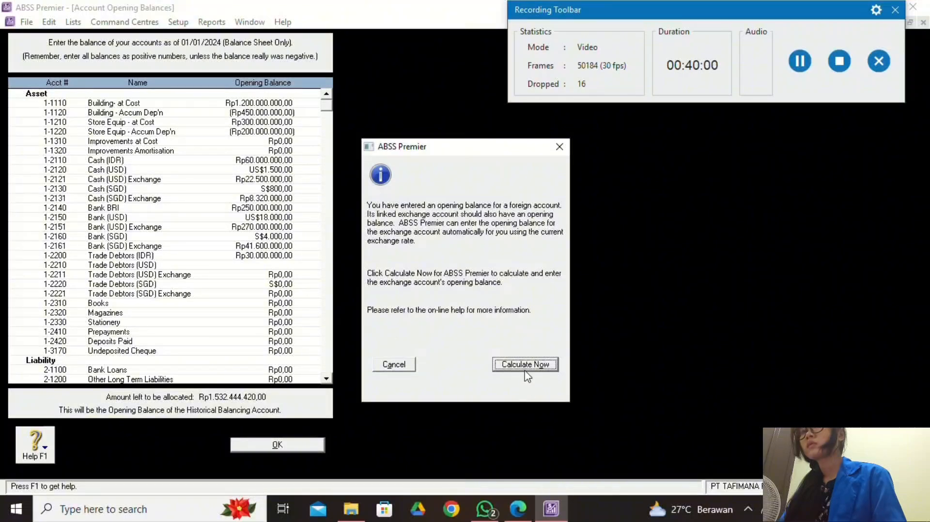
click(528, 366)
click(519, 353)
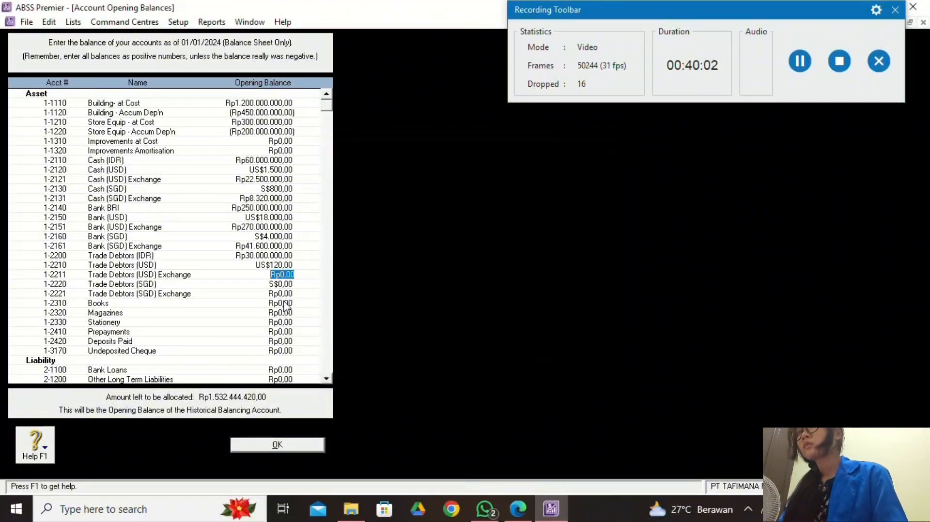
click(517, 508)
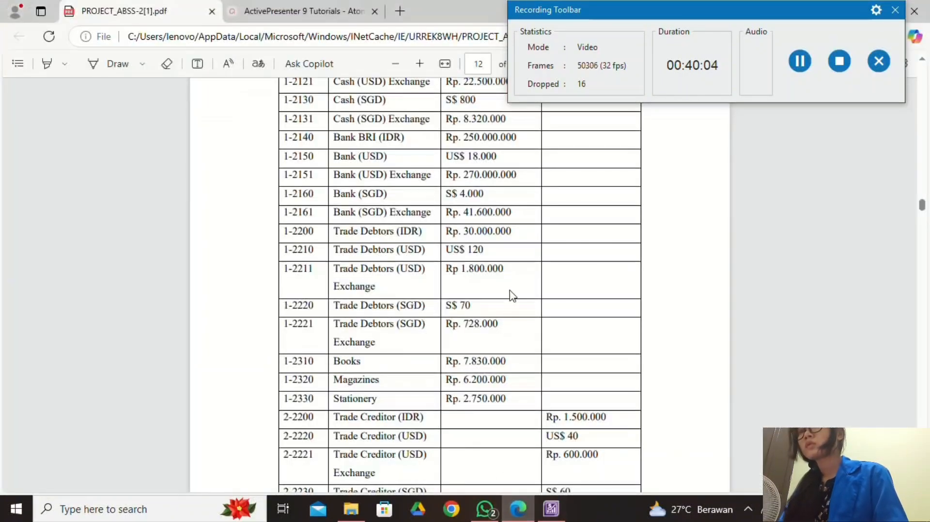
Fill Trade Debtors (USD) Exchange with Rp1.800.000 and Trade Debtors (SGD) with S$70, accepting its calculated exchange.
click(551, 509)
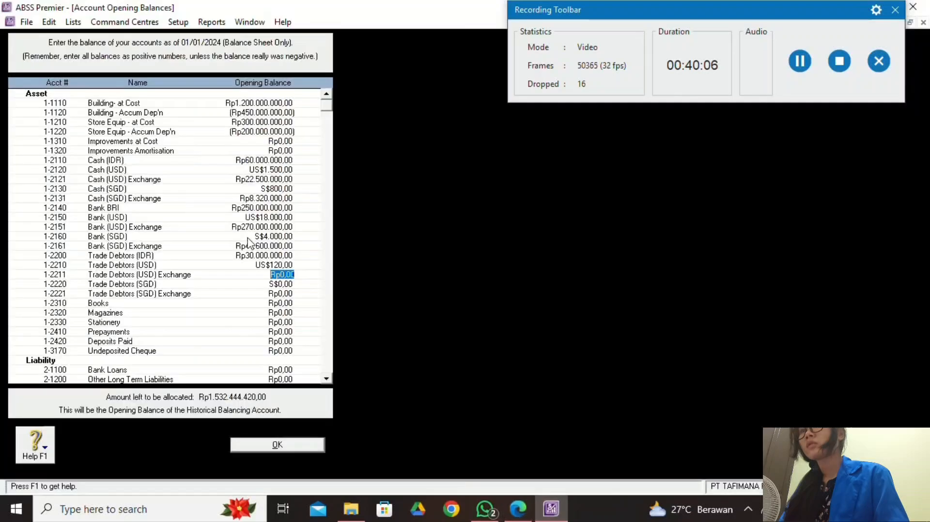
text(15)
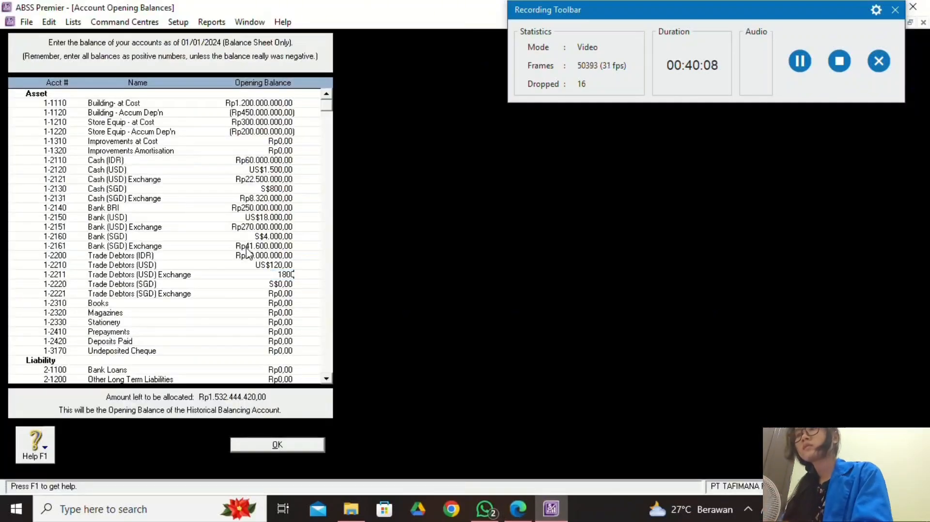
text(00000)
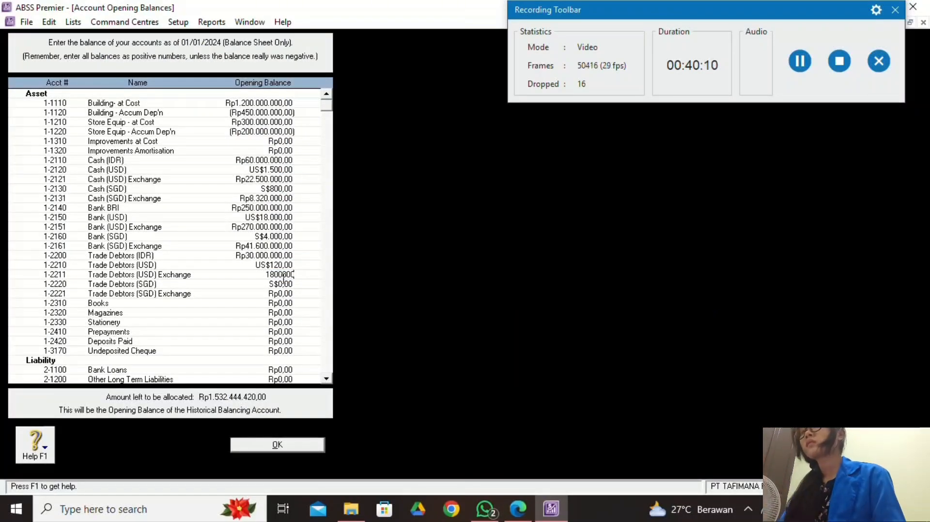
key(Tab)
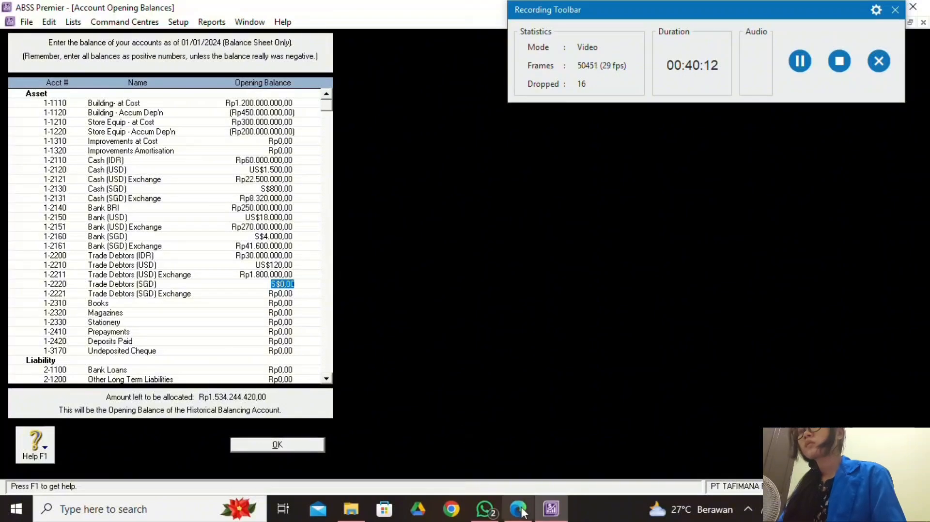
click(518, 509)
click(550, 509)
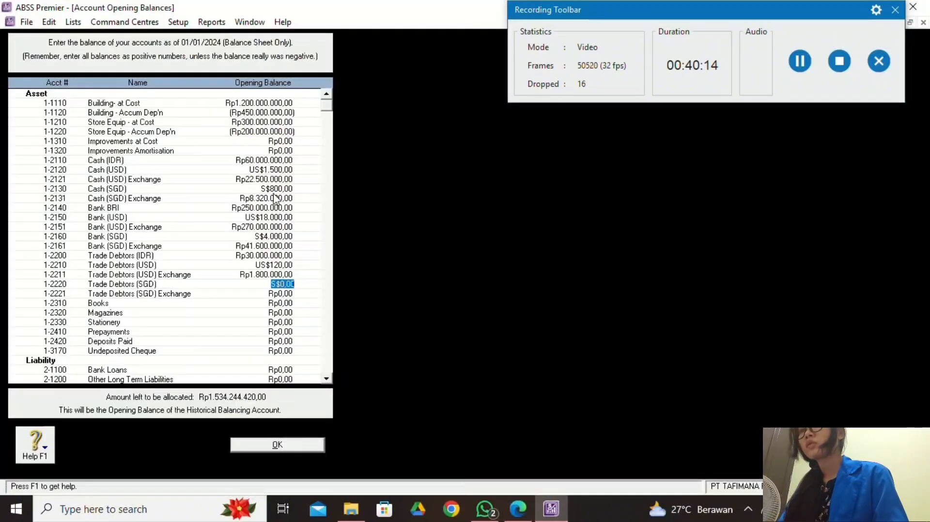
text(7)
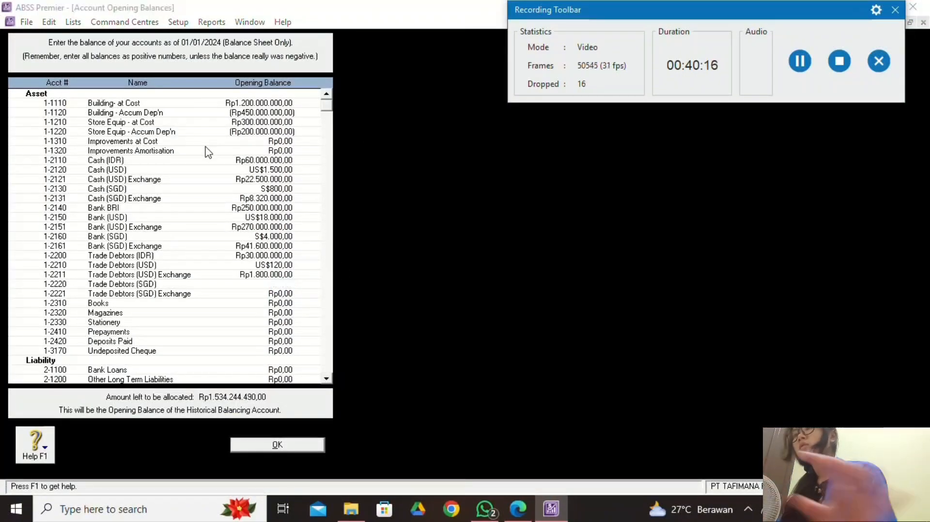
key(Tab)
click(527, 369)
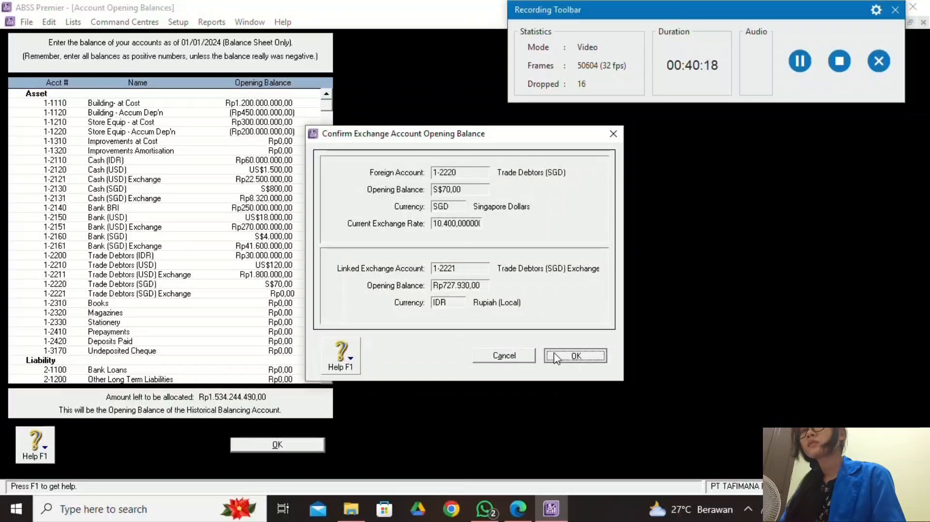
click(553, 350)
Enter Rp728.000 for Trade Debtors (SGD) Exchange (1-2221) as shown in the trial balance.
click(537, 516)
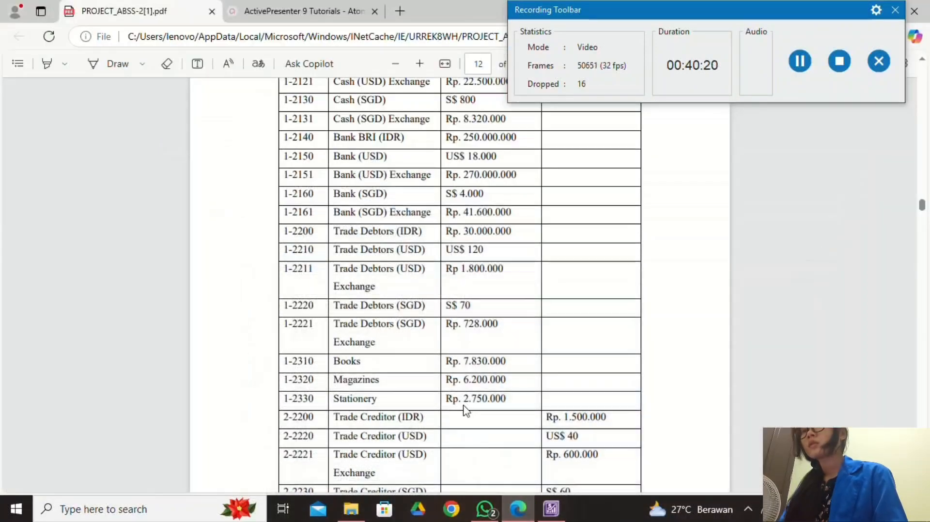
click(552, 509)
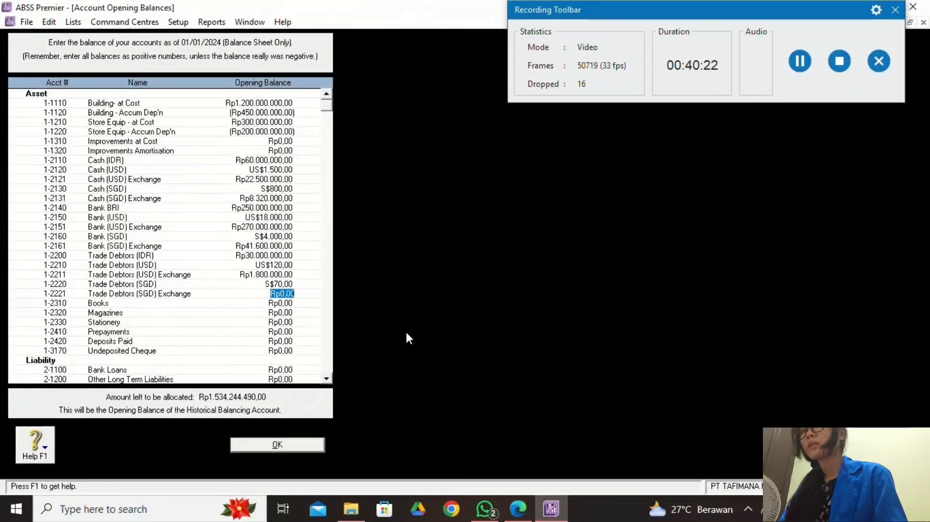
click(518, 509)
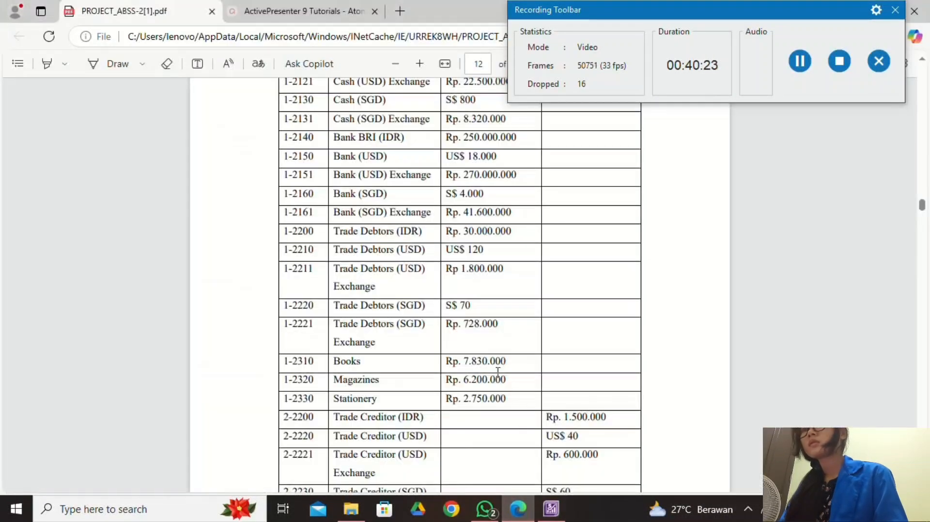
click(552, 510)
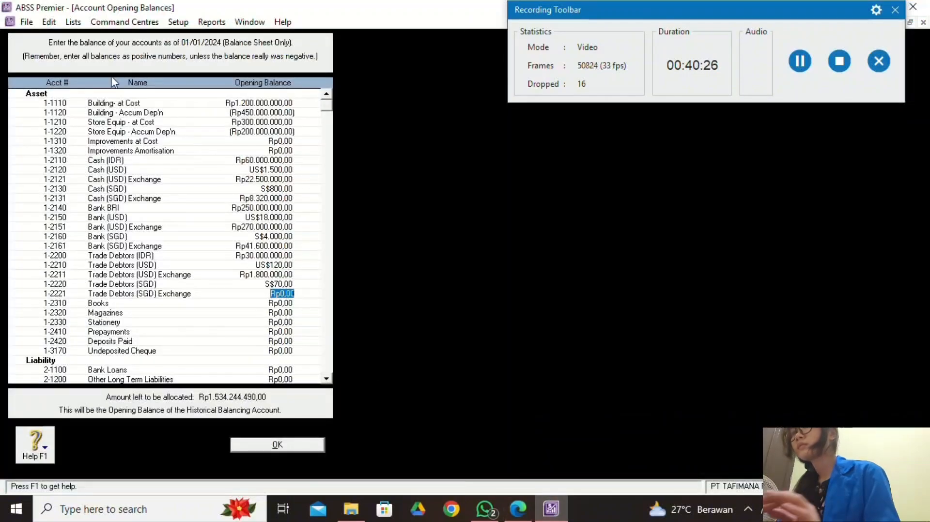
text(728000)
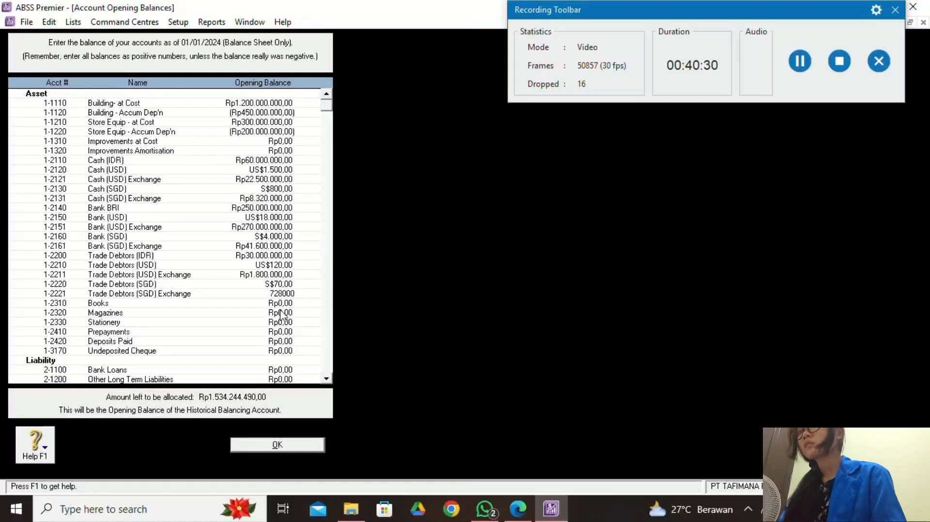
key(Tab)
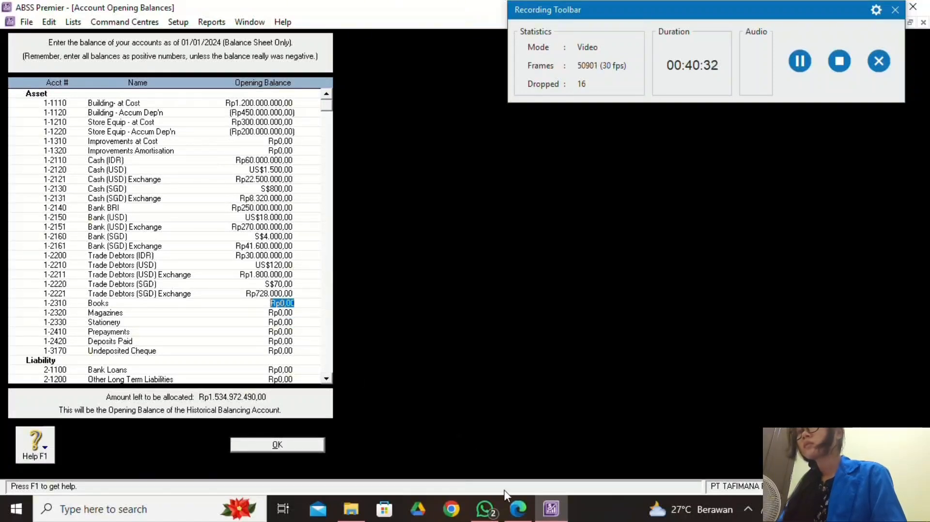
click(515, 499)
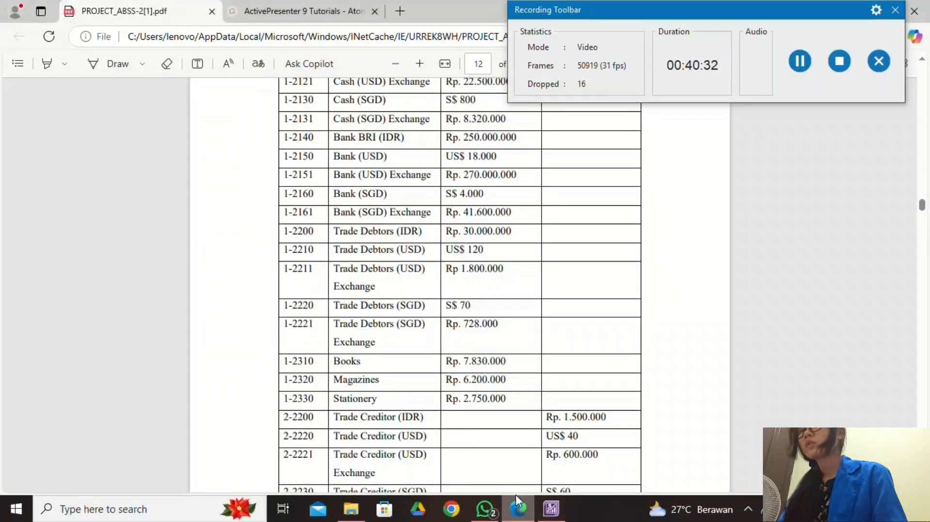
Enter Books at Rp7.830.000 and Magazines at Rp6.200.000.
click(552, 511)
text(7)
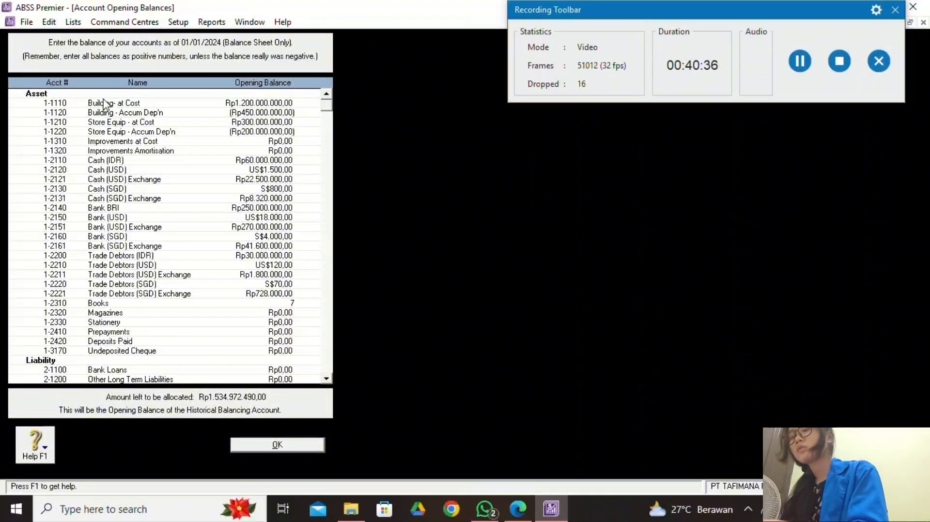
text(8)
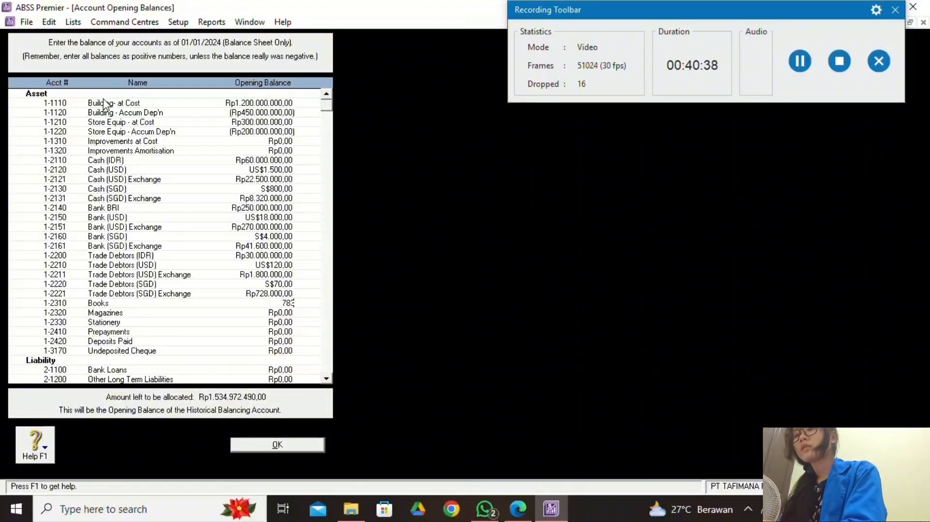
text(30000)
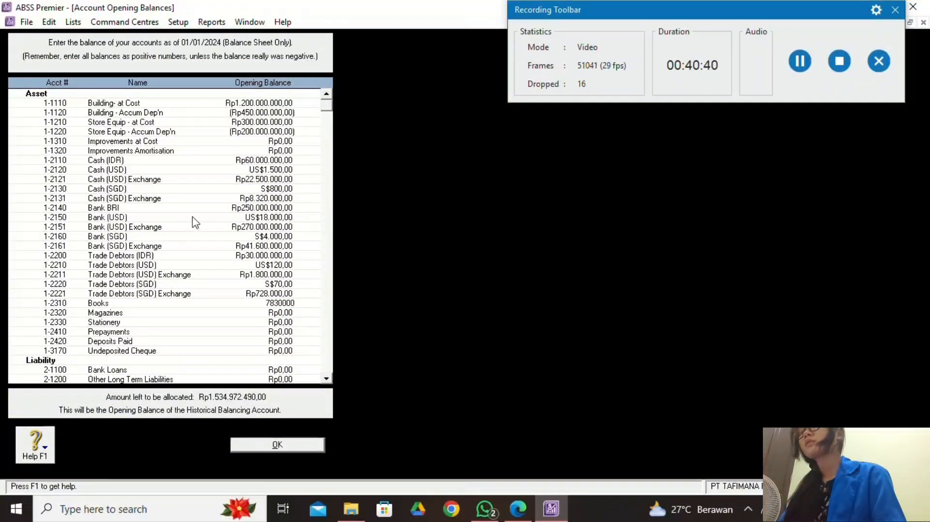
click(286, 313)
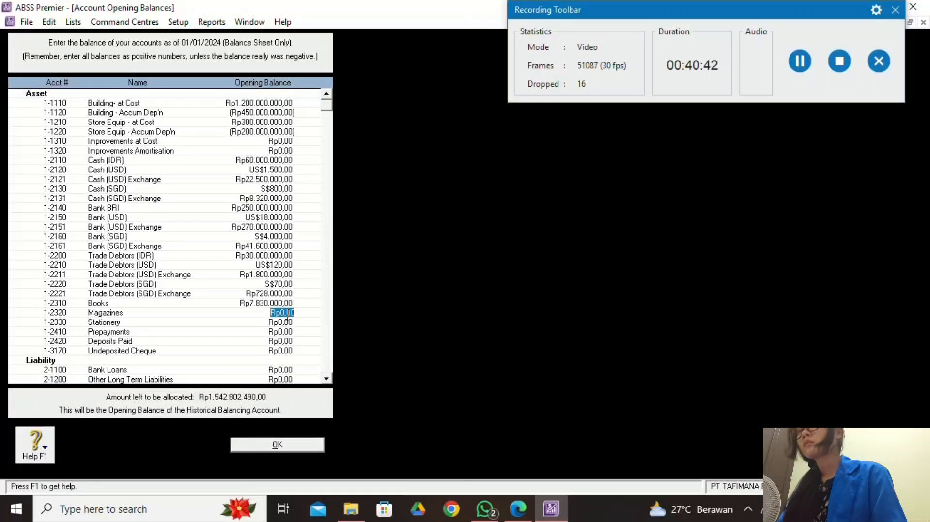
click(518, 509)
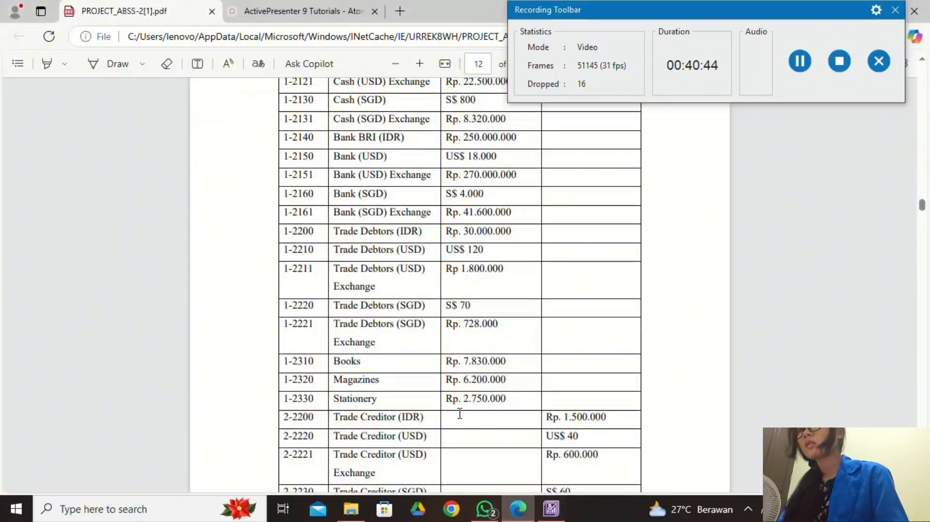
click(556, 511)
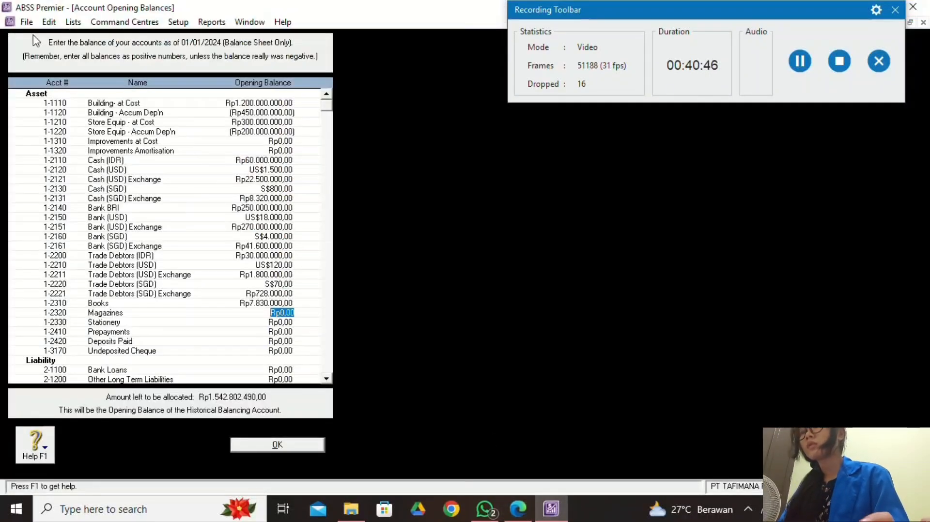
text(6200000)
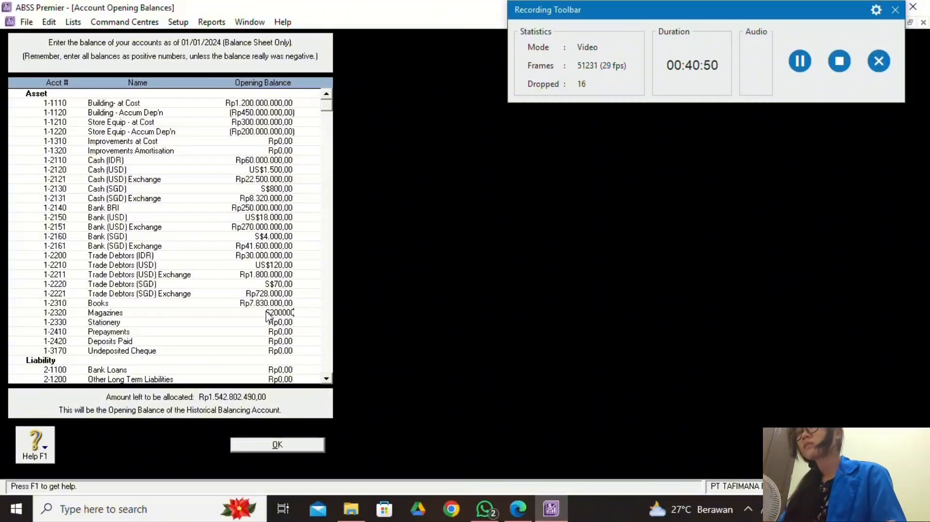
click(280, 322)
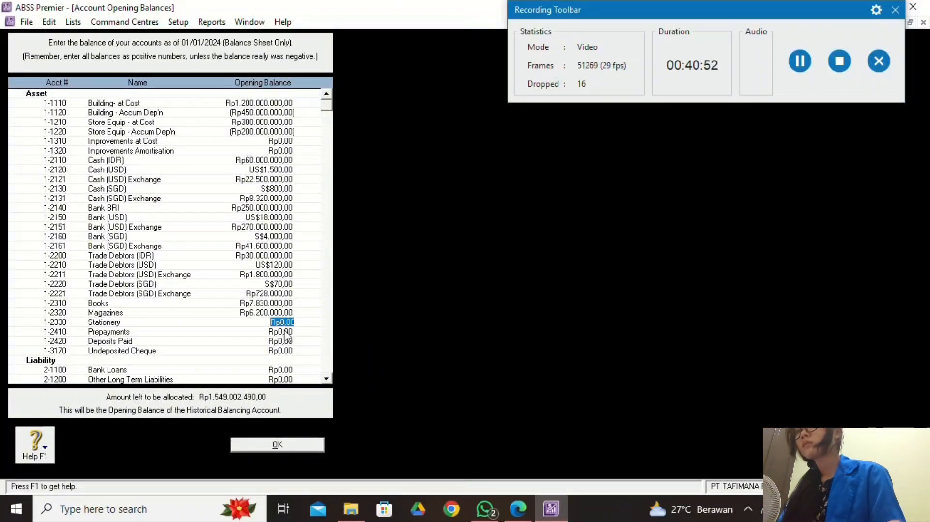
Enter Stationery at Rp2.750.000 after finding it further down the trial balance.
scroll(297, 356, down, 3)
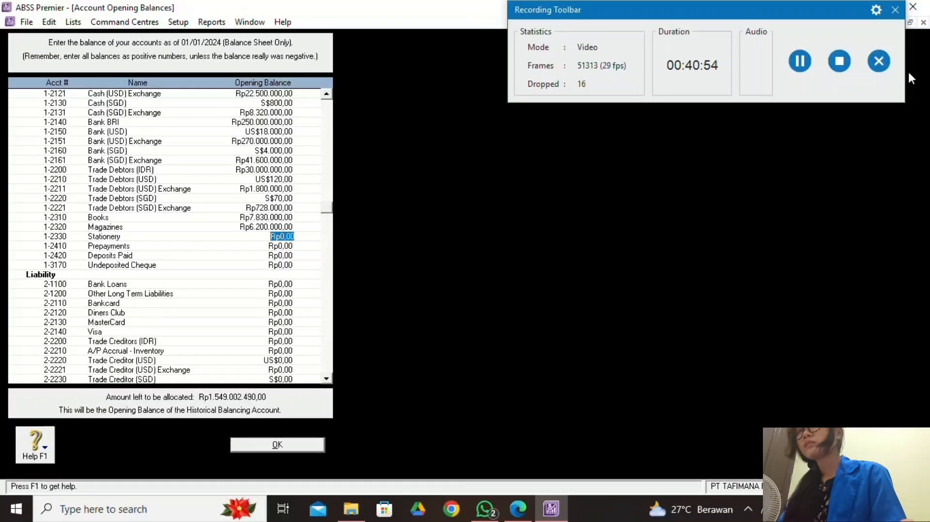
click(808, 69)
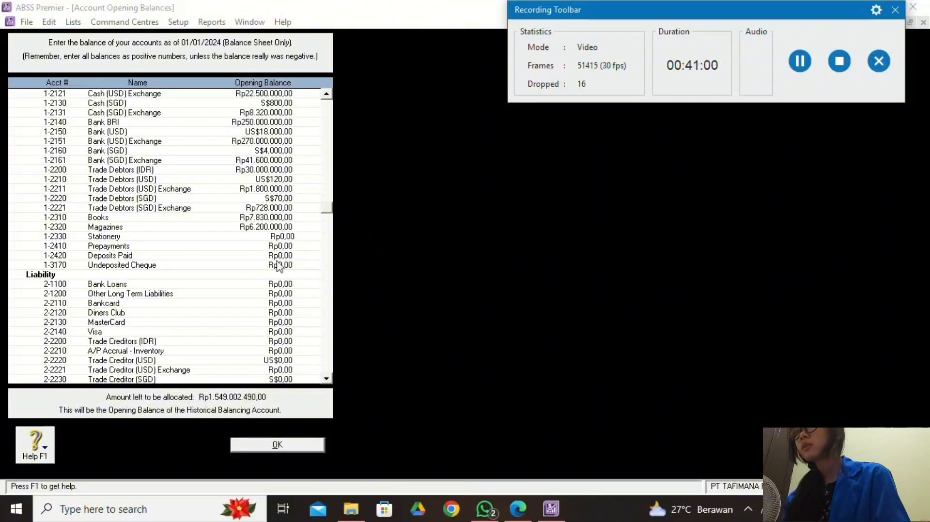
click(518, 509)
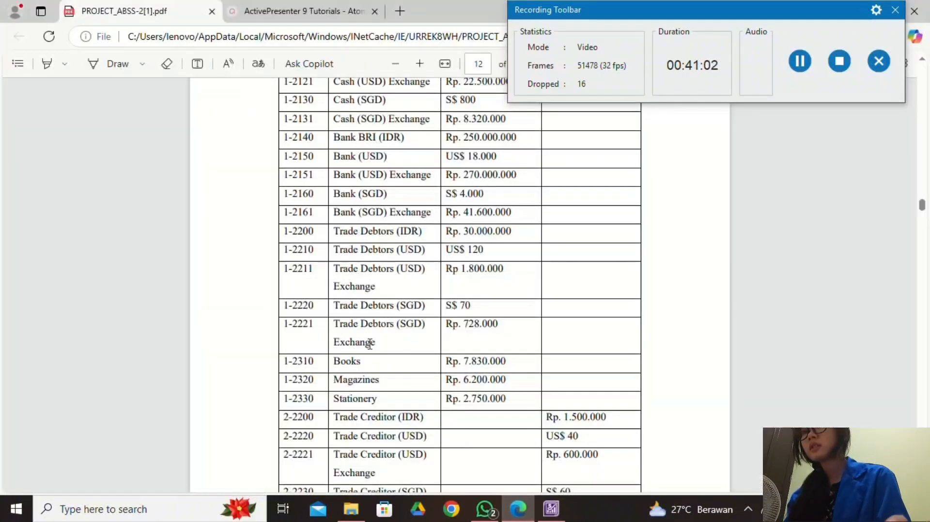
scroll(353, 397, down, 3)
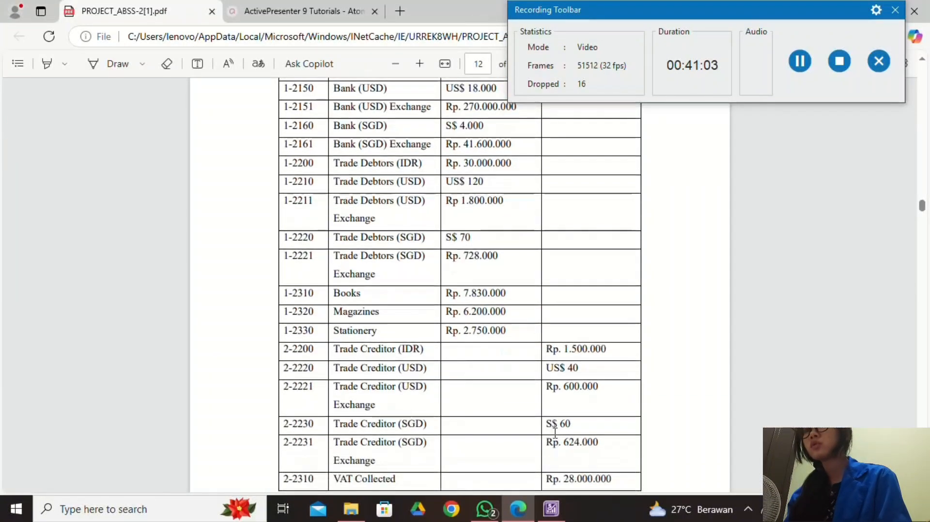
click(551, 509)
text(2)
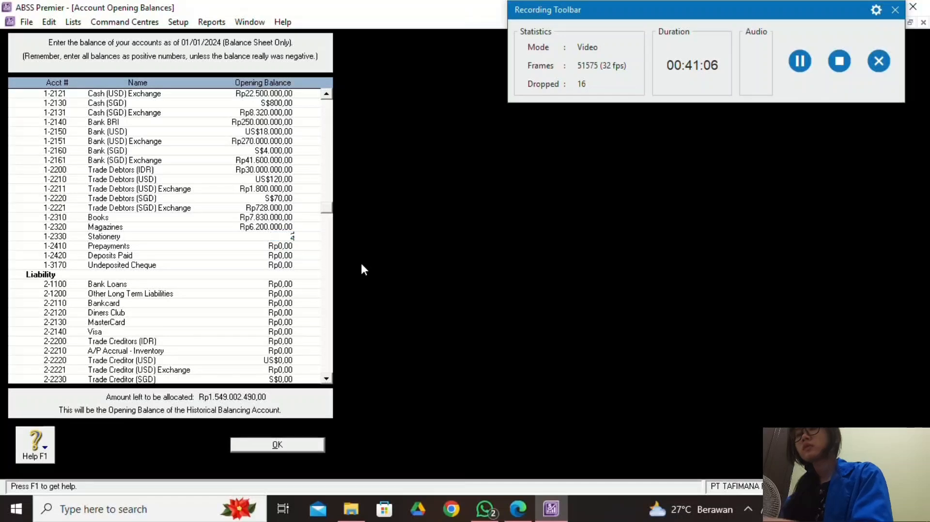
text(75000)
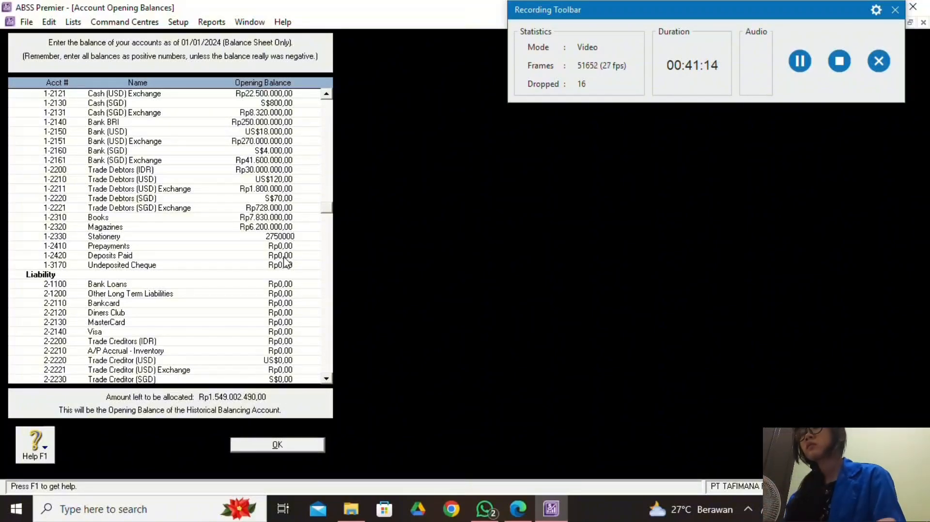
key(Tab)
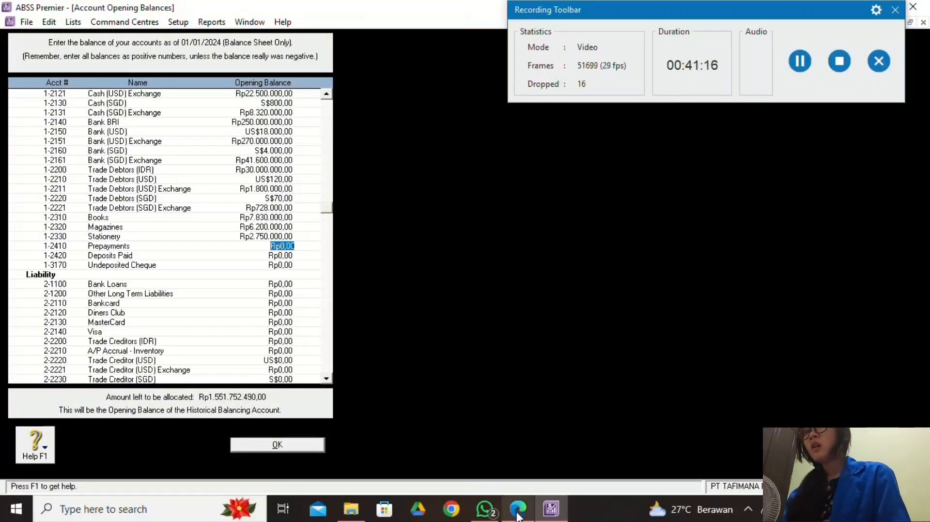
click(517, 513)
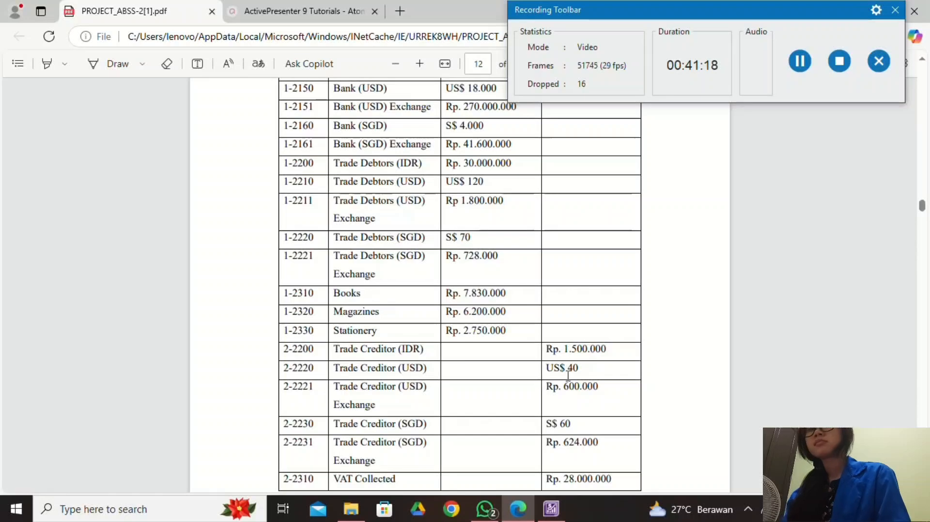
click(560, 513)
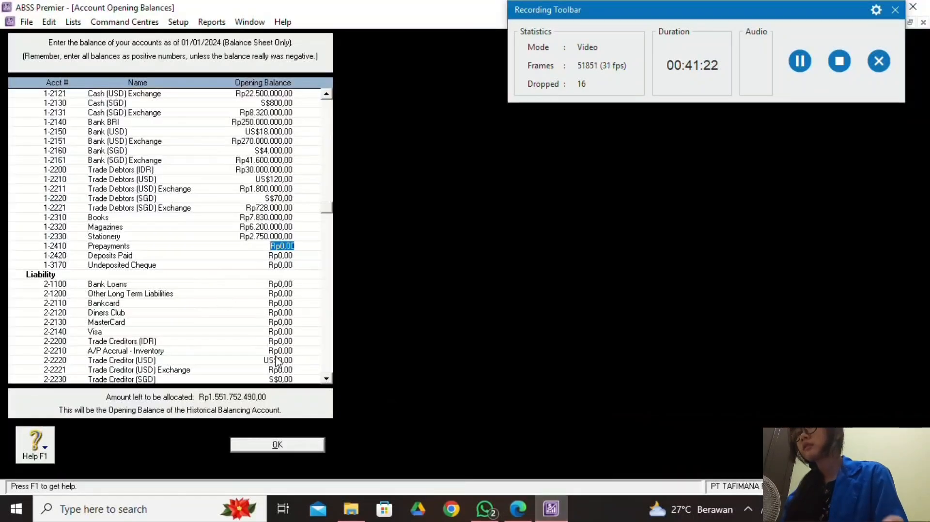
Enter Rp1.500.000 as the Trade Creditors (IDR) opening balance.
scroll(276, 361, down, 3)
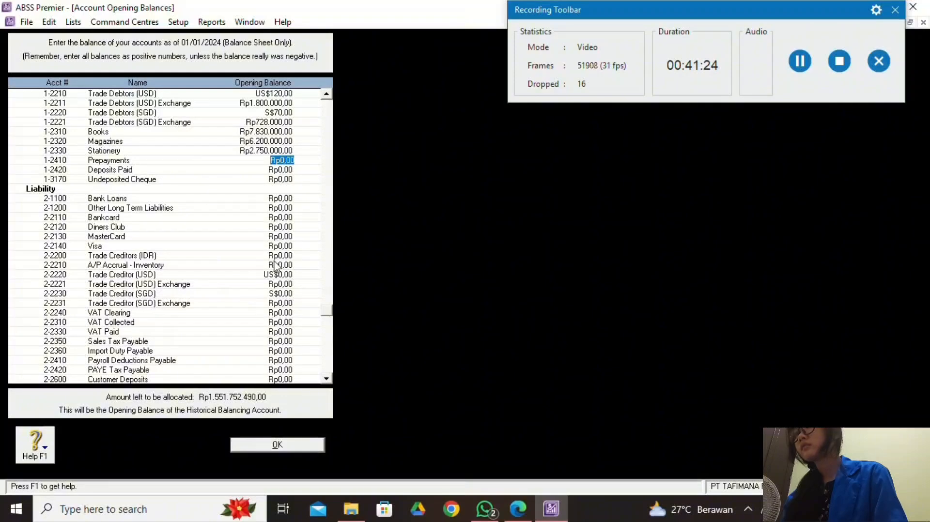
click(273, 259)
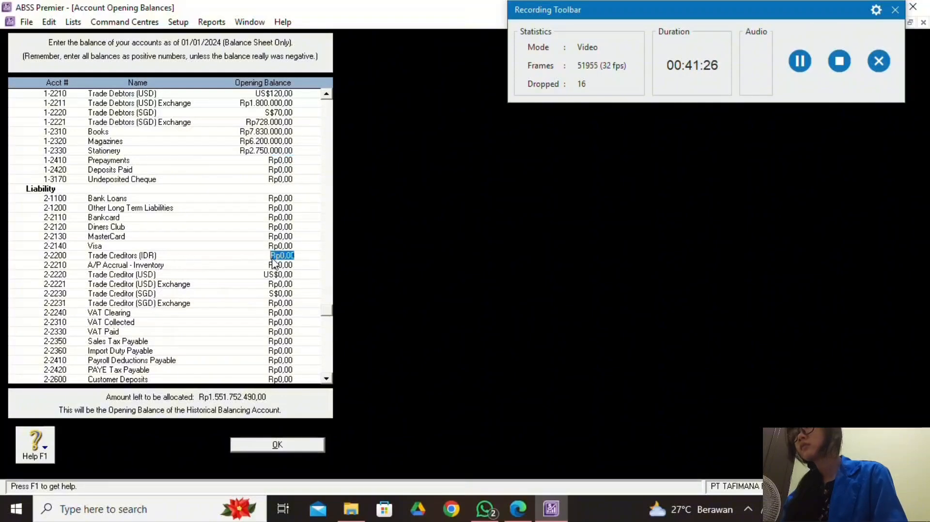
click(518, 508)
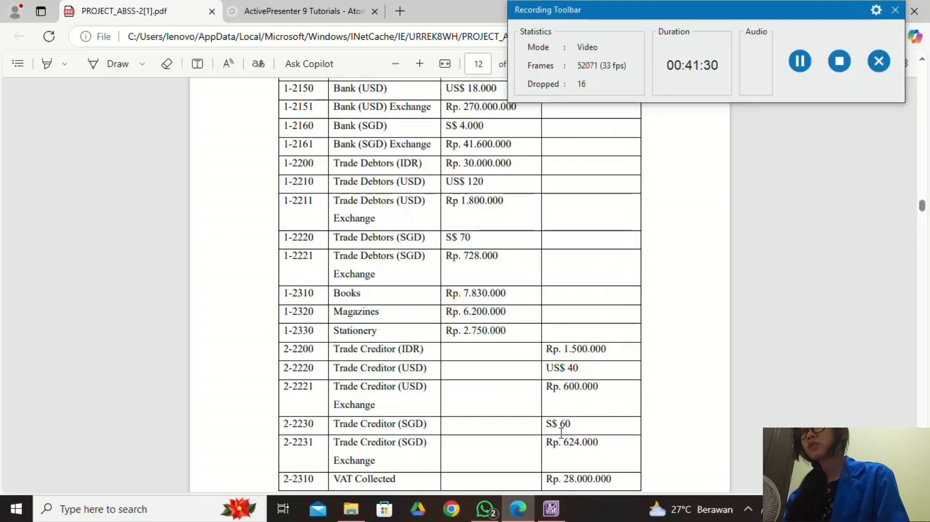
click(551, 508)
text(1)
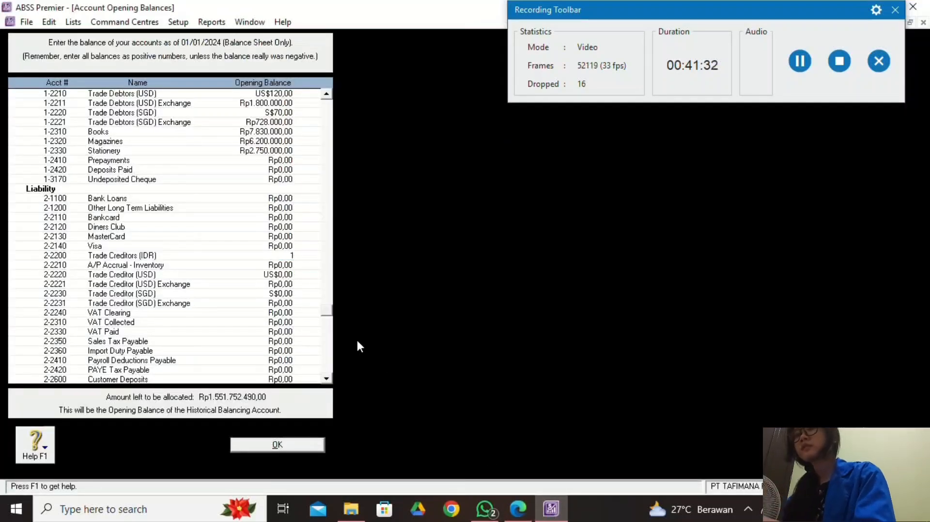
text(500000)
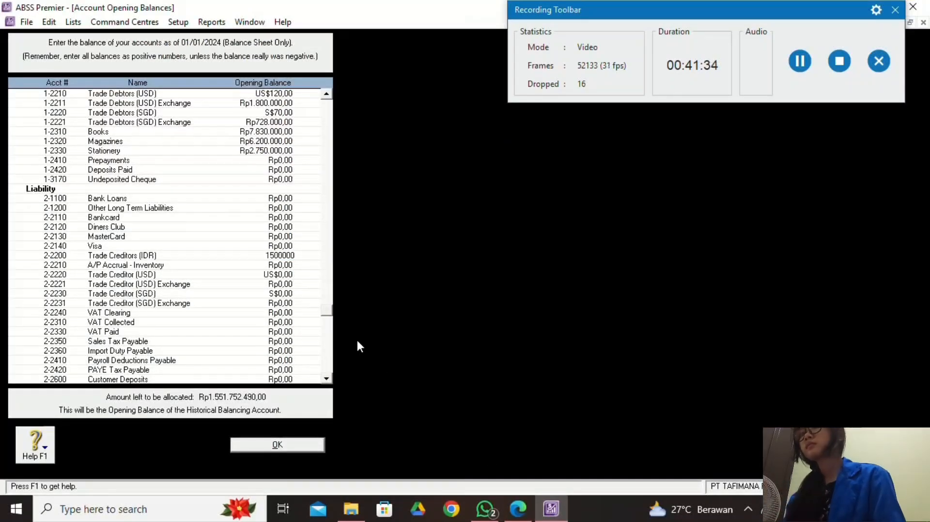
click(282, 265)
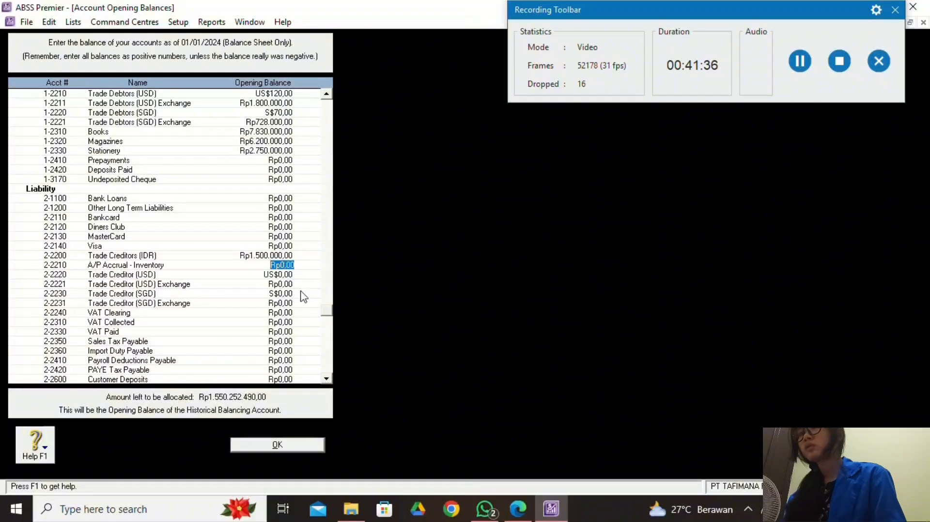
Select the Trade Creditor (USD) balance while comparing against the trial balance PDF.
click(518, 509)
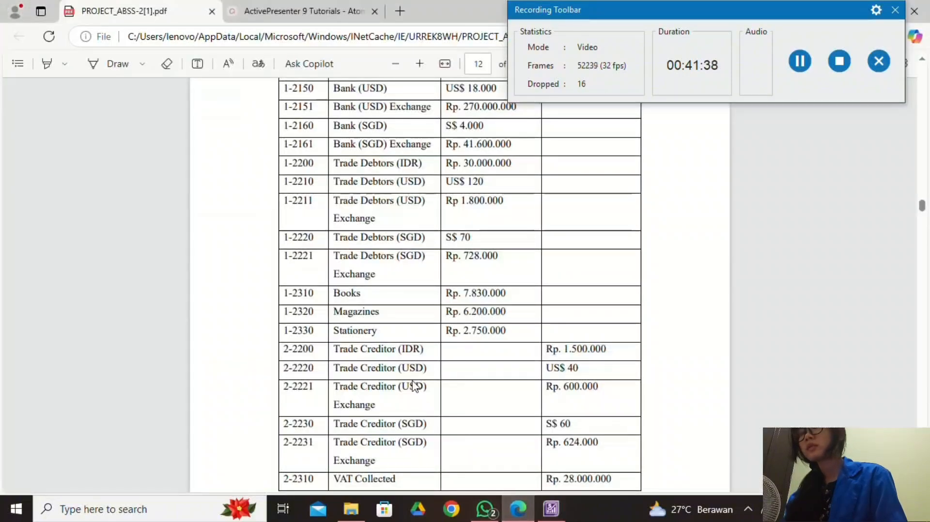
click(542, 517)
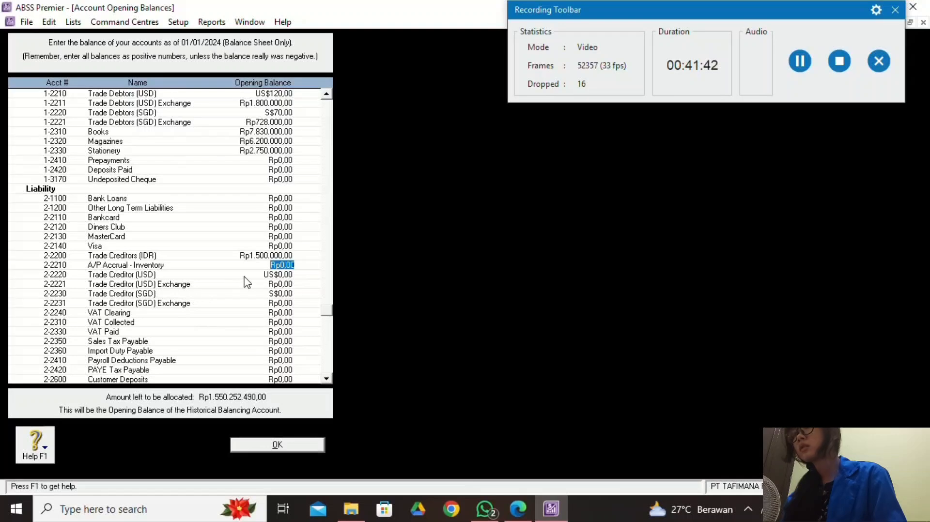
click(283, 275)
click(550, 509)
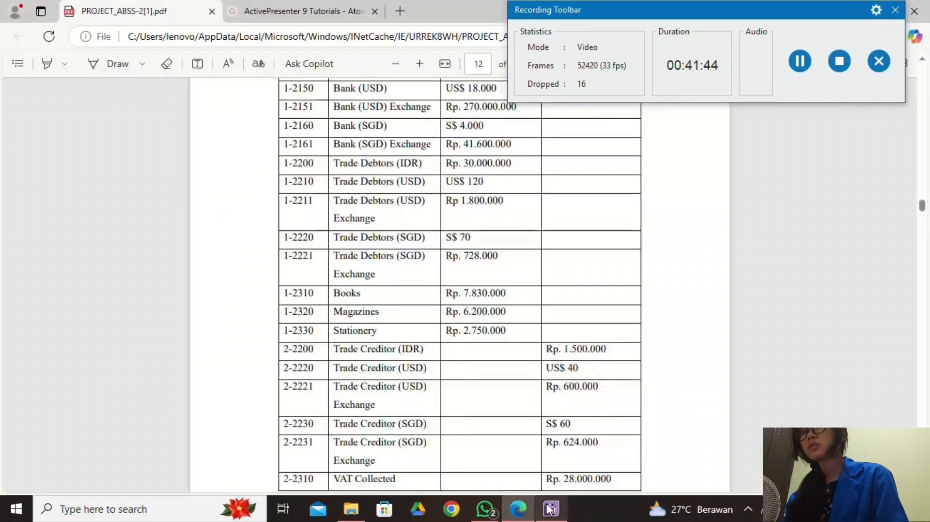
mouse_move(552, 514)
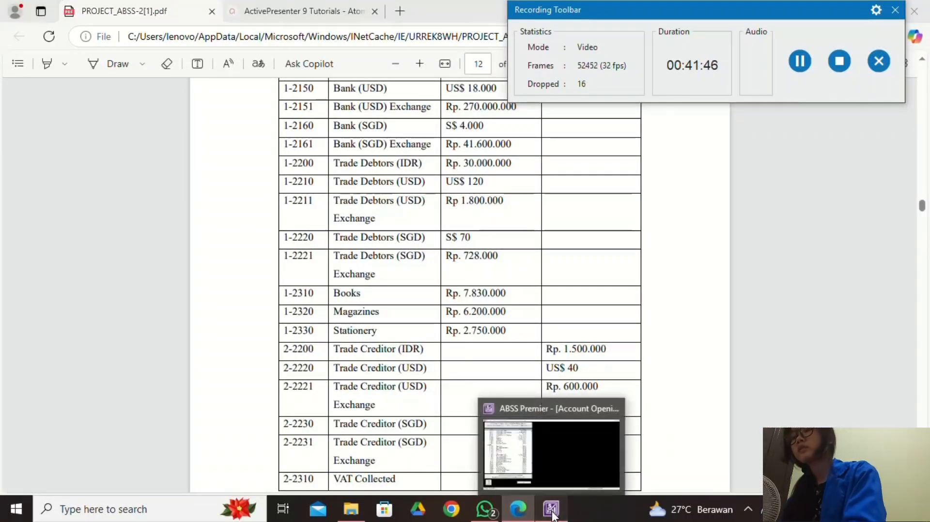
click(495, 443)
Enter US$40 as the Trade Creditor (USD) opening balance and accept the calculated exchange amount.
text(40)
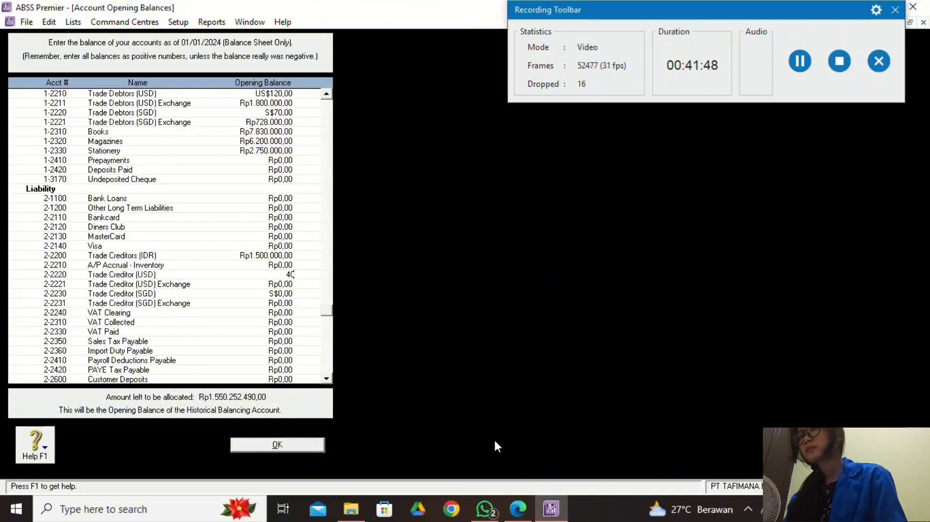
click(288, 285)
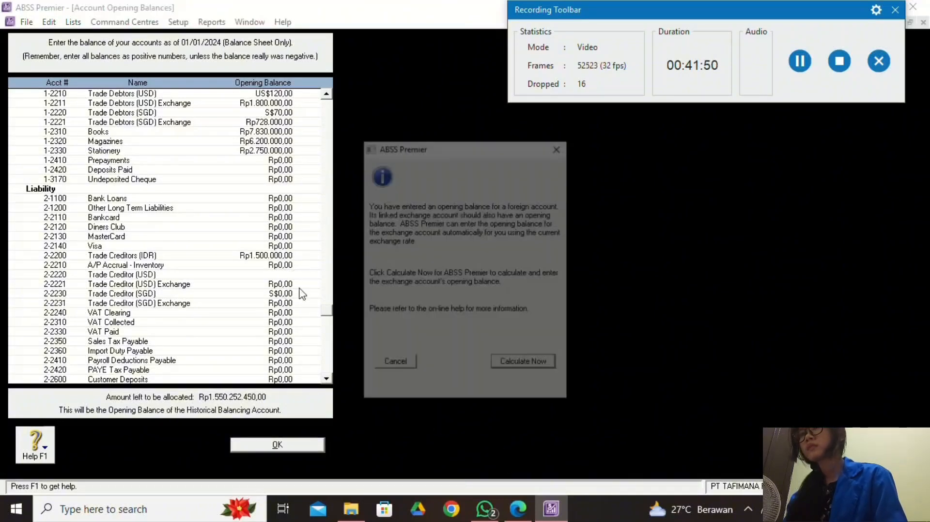
click(520, 363)
click(555, 354)
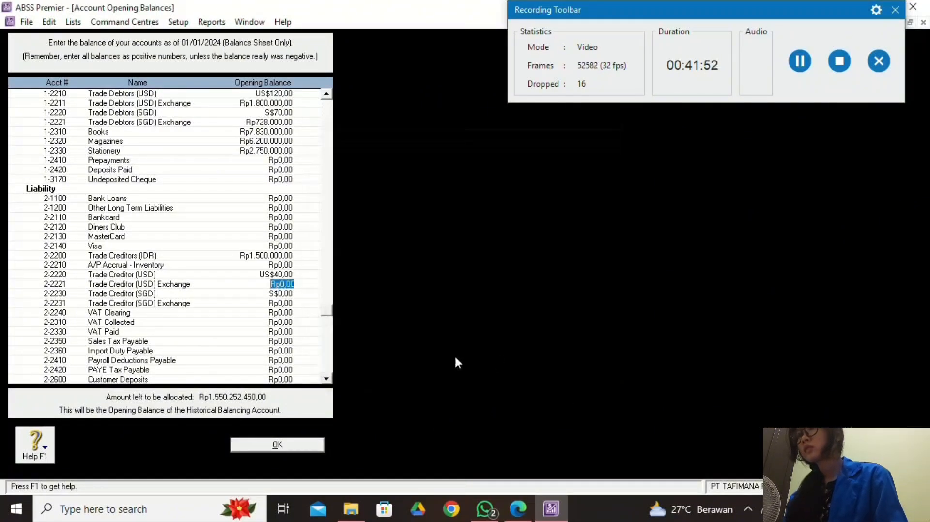
Set the Trade Creditor (USD) exchange account balance to Rp600.000 per the trial balance.
key(alt+Tab)
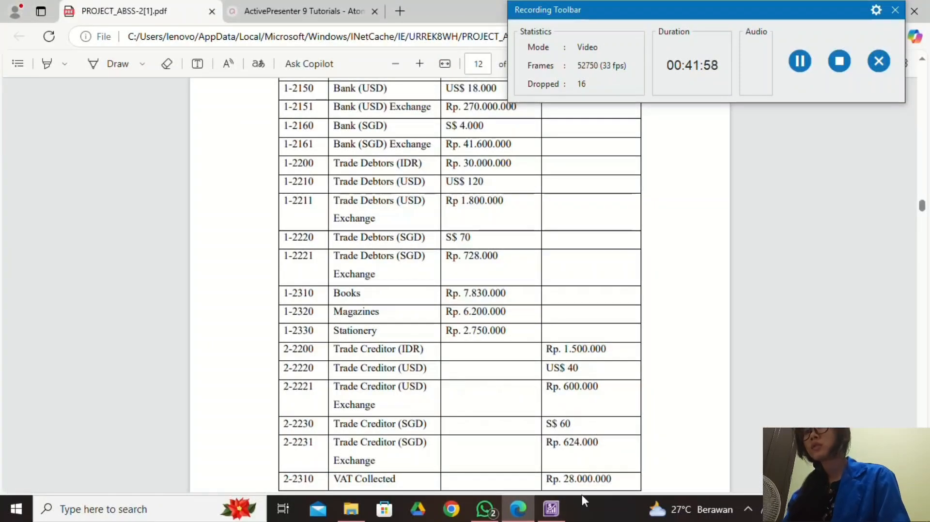
key(alt+Tab)
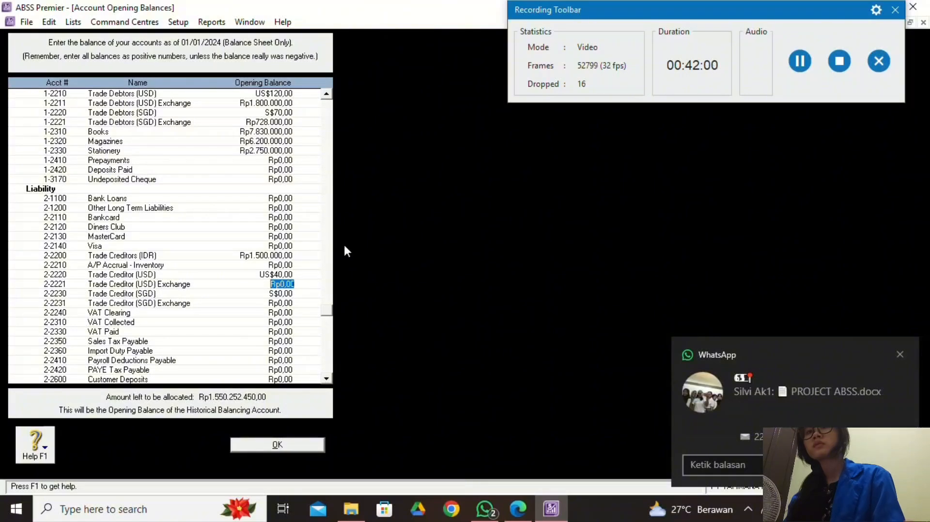
click(895, 357)
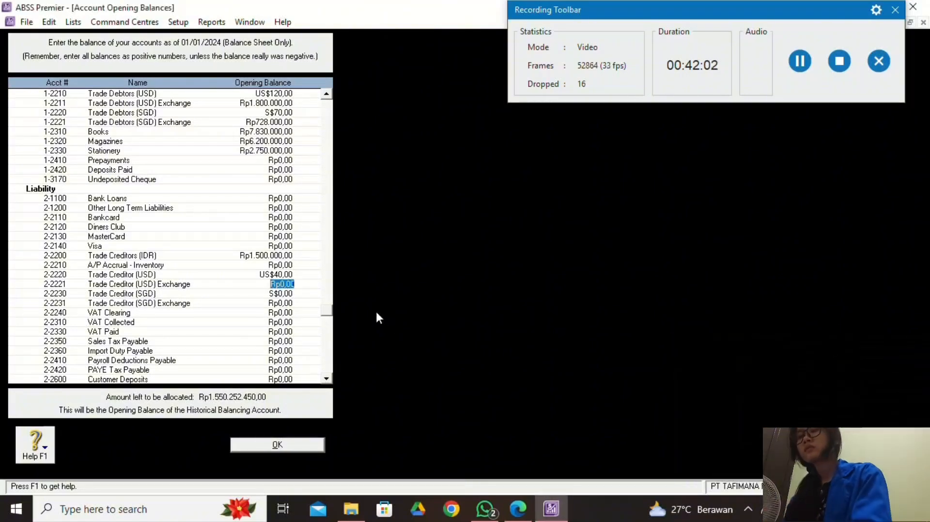
text(600000)
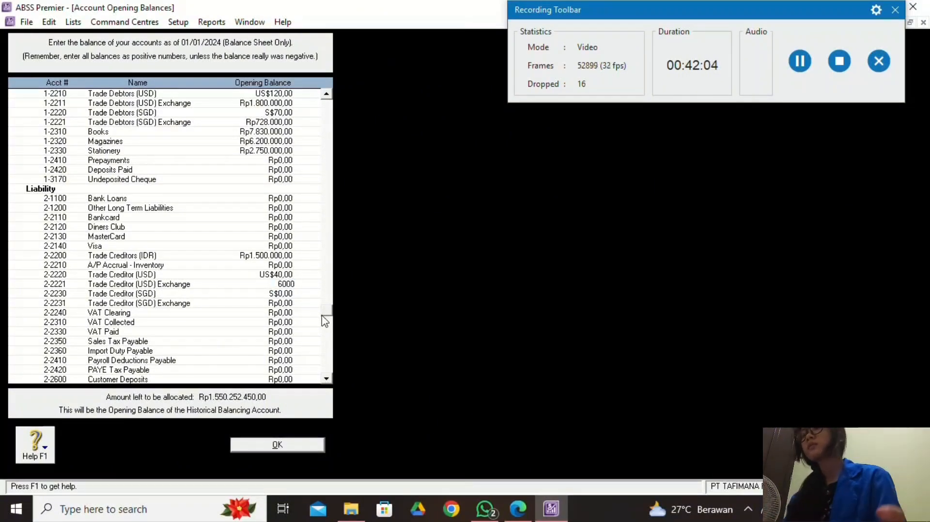
key(Tab)
Enter S$60 as the Trade Creditor (SGD) opening balance and accept the calculated exchange amount.
click(289, 306)
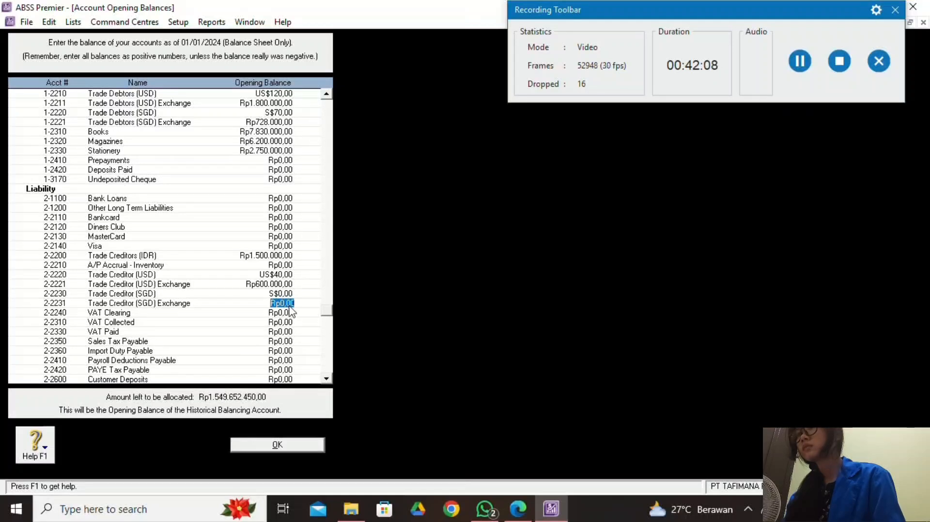
click(290, 295)
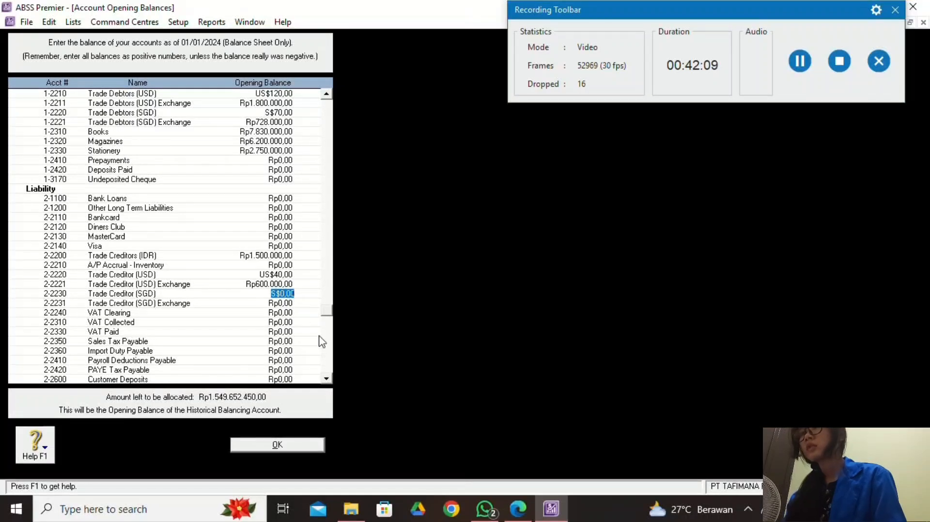
click(517, 508)
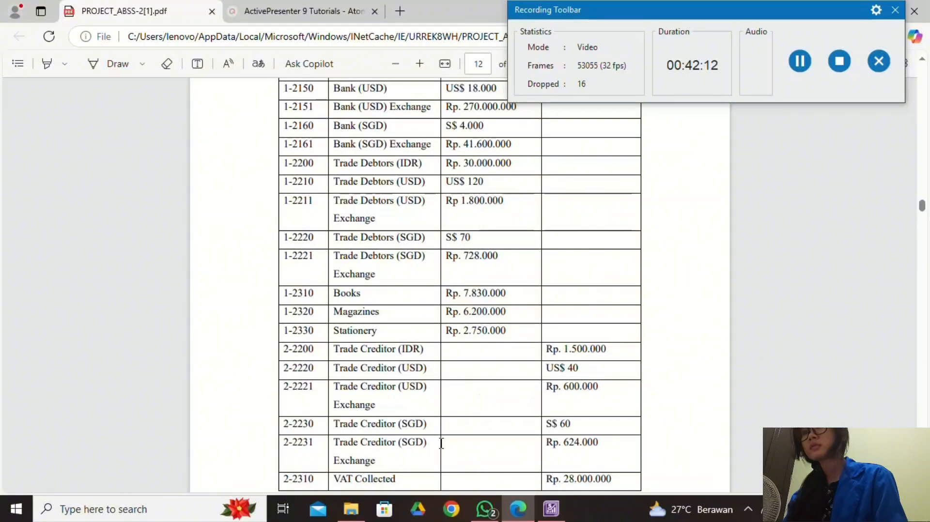
scroll(439, 442, down, 2)
click(551, 508)
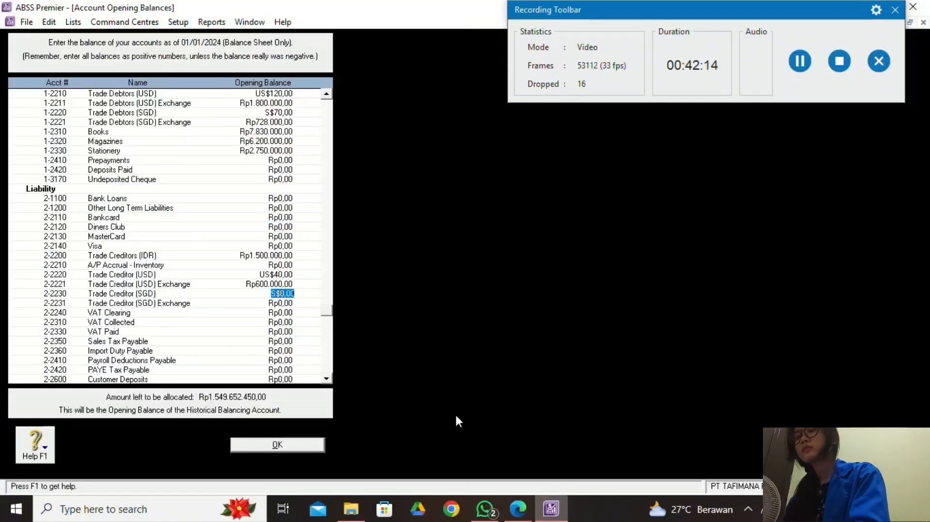
text(60)
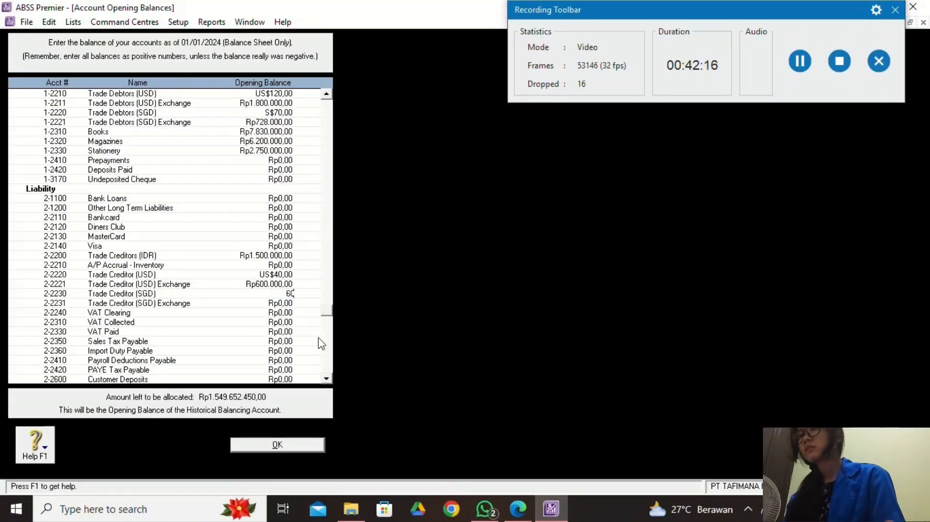
click(289, 305)
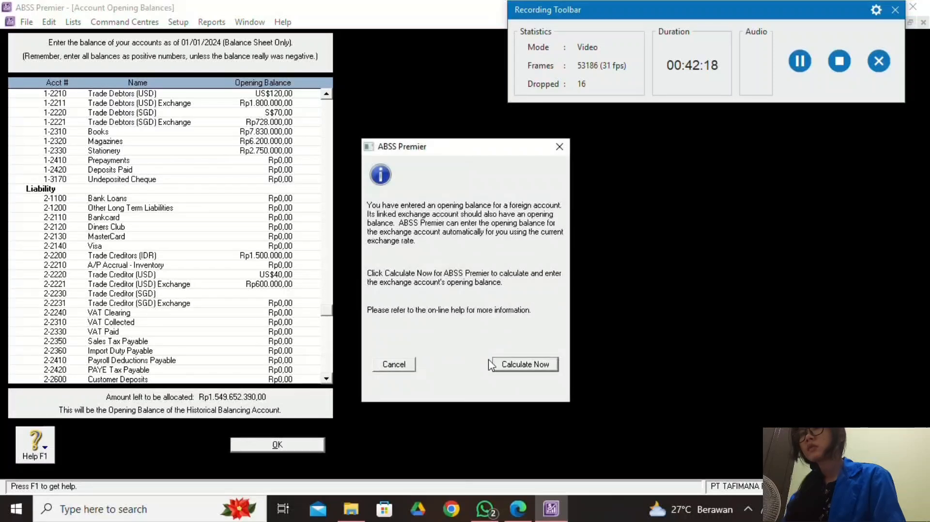
click(499, 365)
click(557, 356)
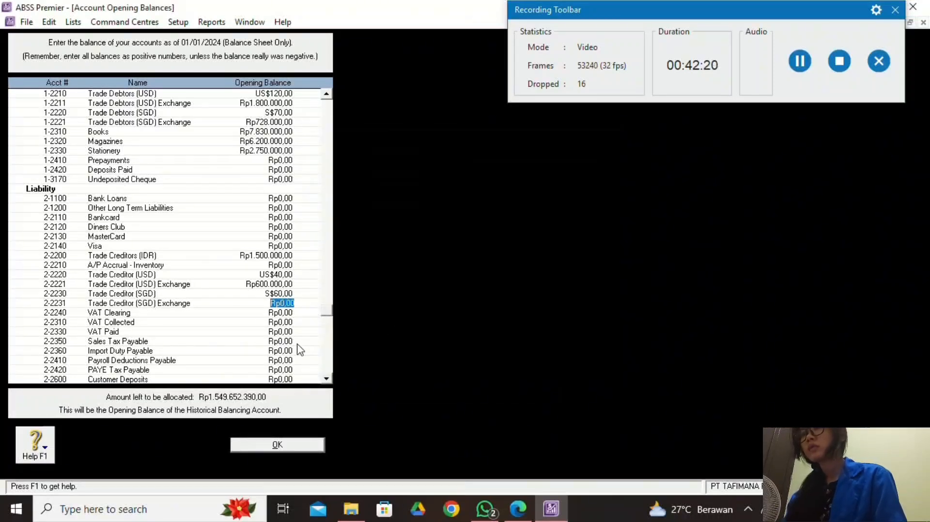
Set the Trade Creditor (SGD) exchange account balance to Rp624.000 per the trial balance.
click(517, 508)
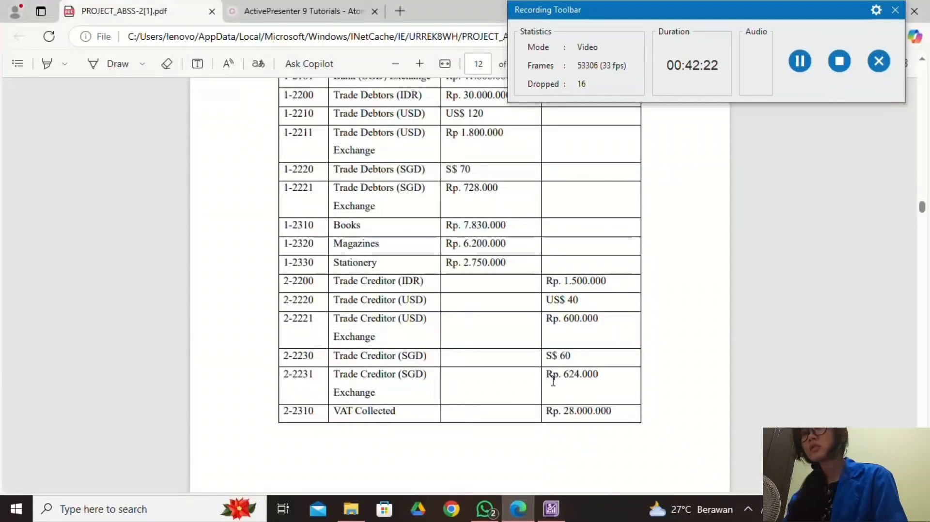
click(551, 509)
text(6)
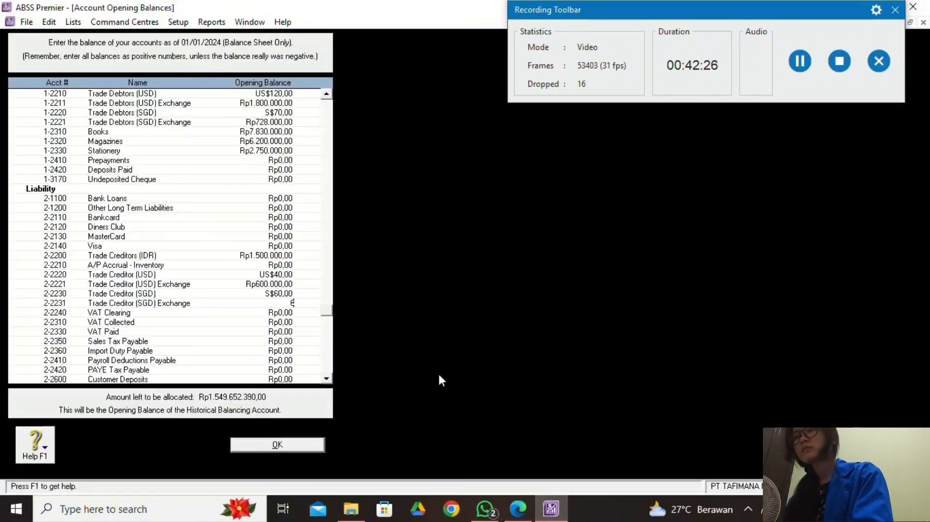
text(24000)
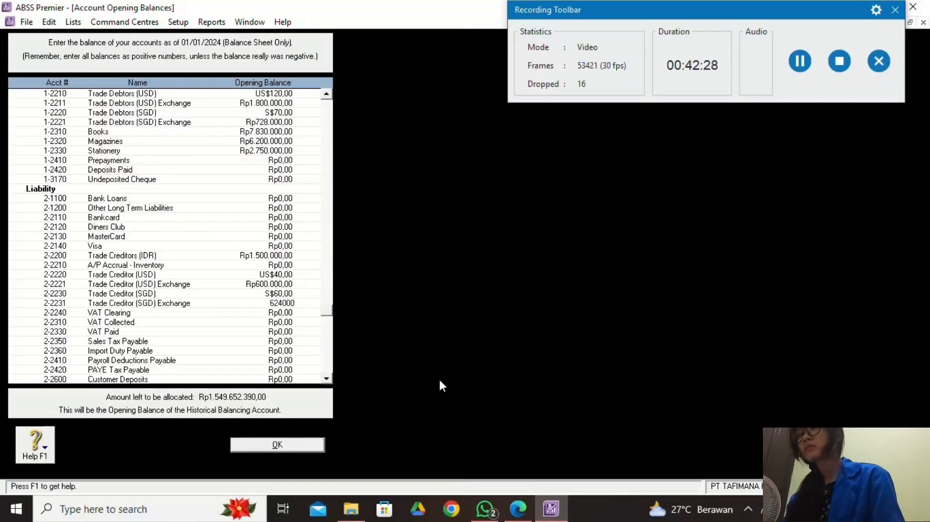
click(285, 314)
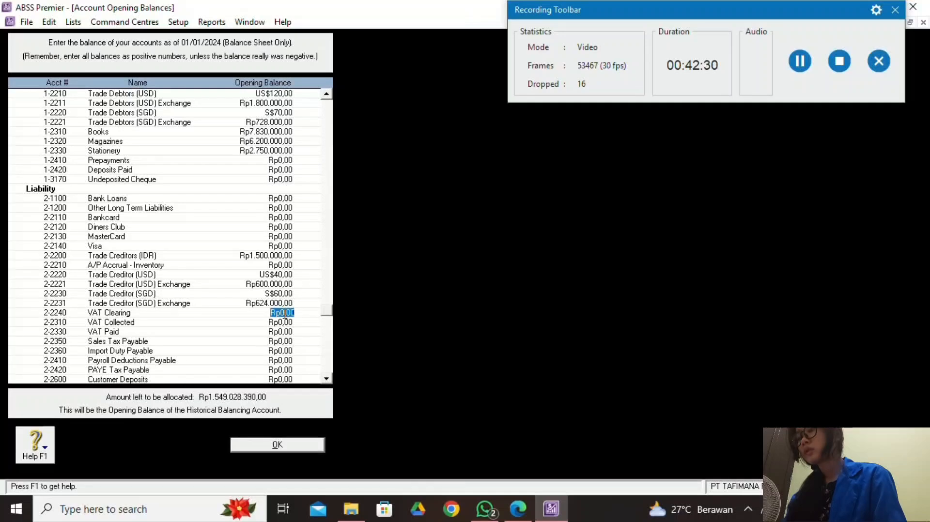
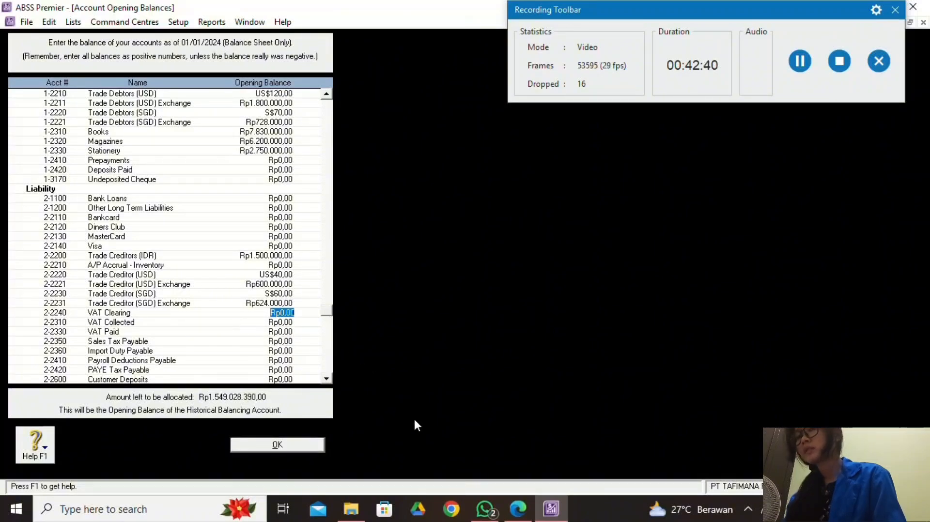
Enter Rp28.000.000 as the VAT Collected opening balance from the PDF table.
click(517, 509)
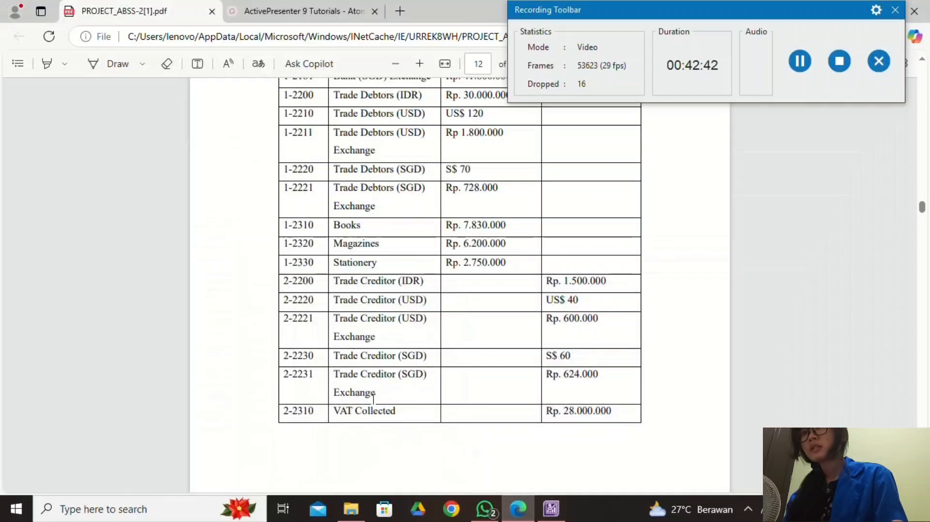
scroll(373, 399, down, 4)
click(552, 508)
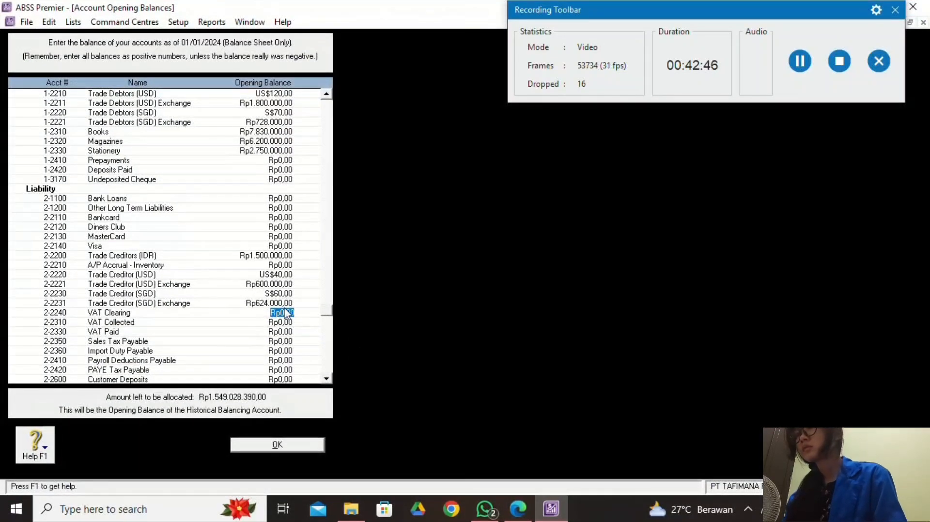
click(280, 324)
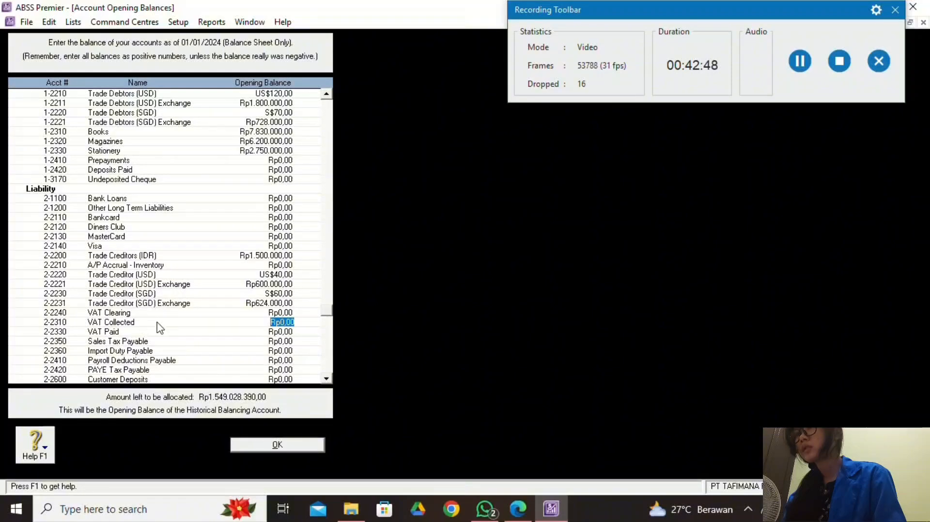
text(2)
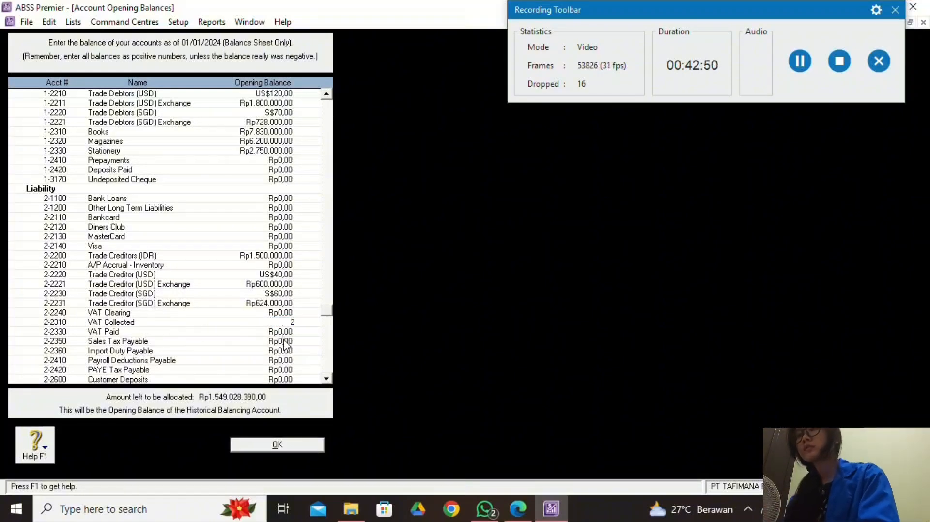
text(80000)
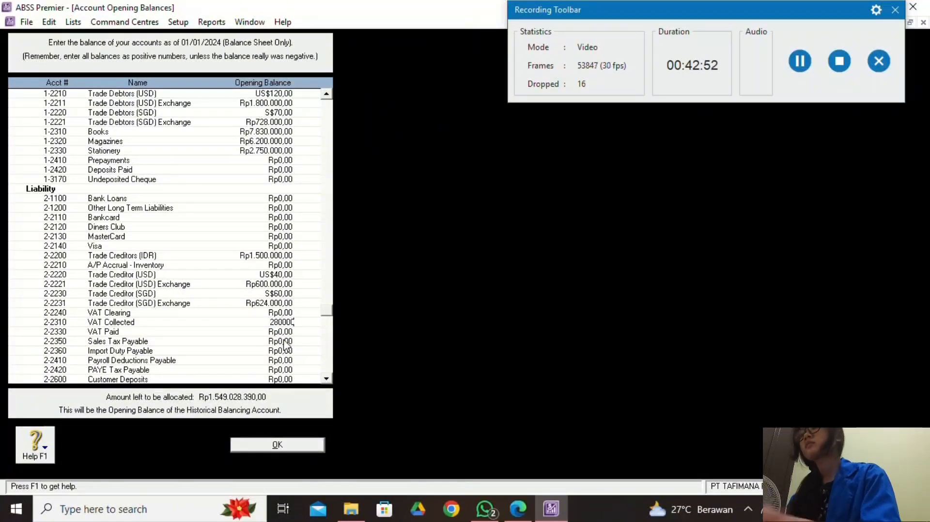
text(00)
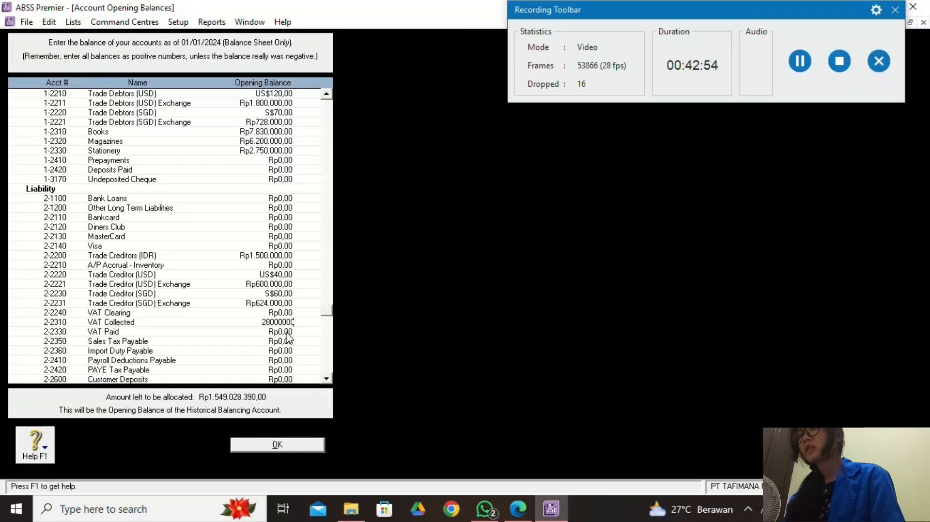
click(287, 331)
Enter VAT Paid as a negative opening balance of -195.629.890.
click(518, 509)
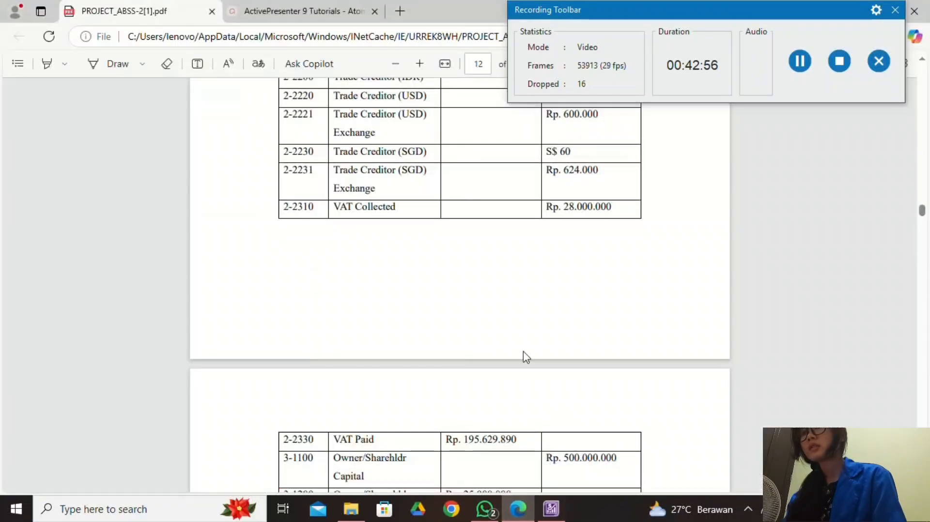
scroll(474, 408, down, 2)
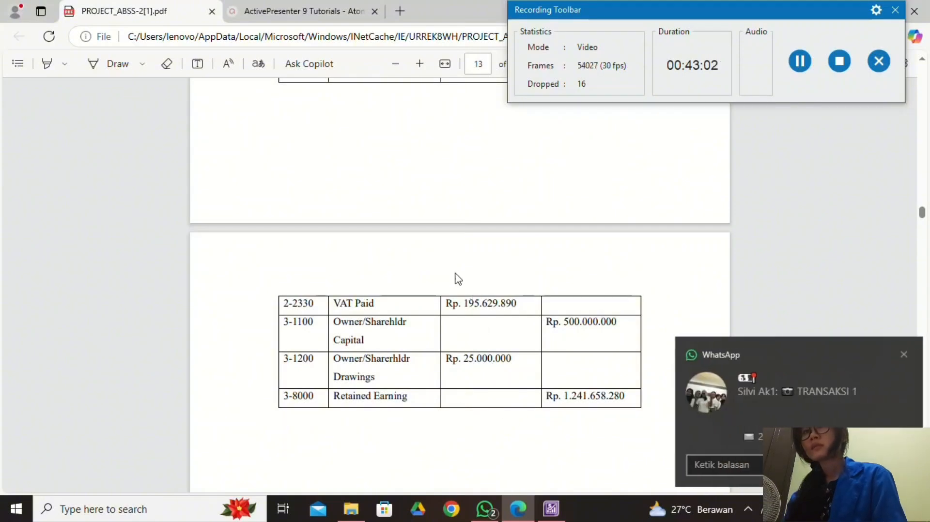
click(899, 354)
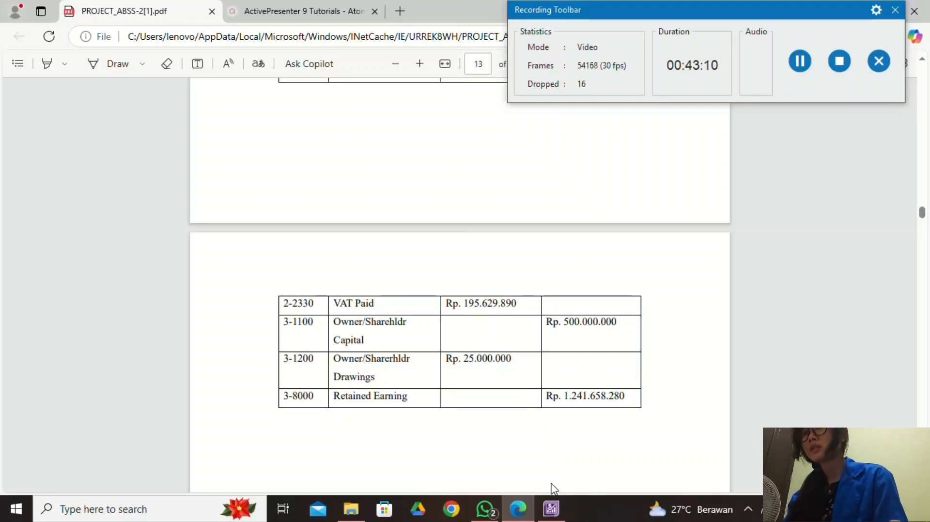
click(551, 508)
key(BackSpace)
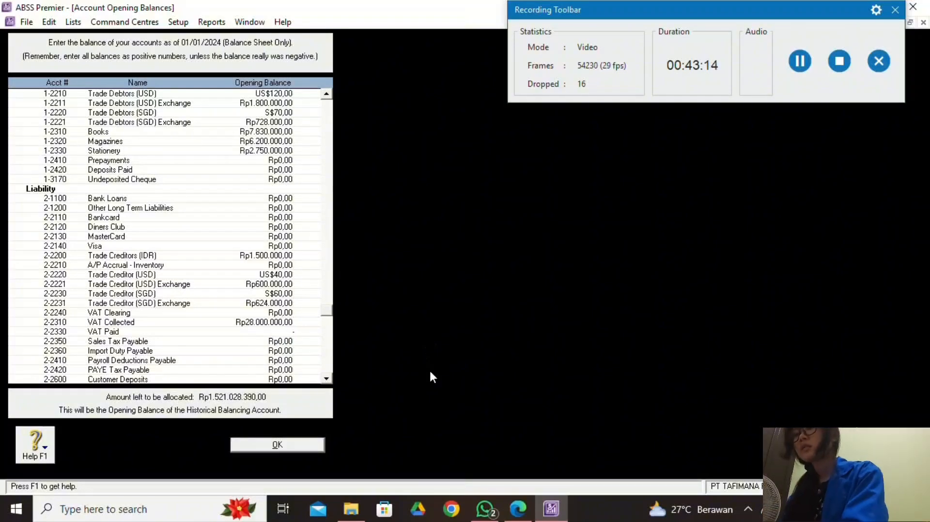
text(-15)
text(9)
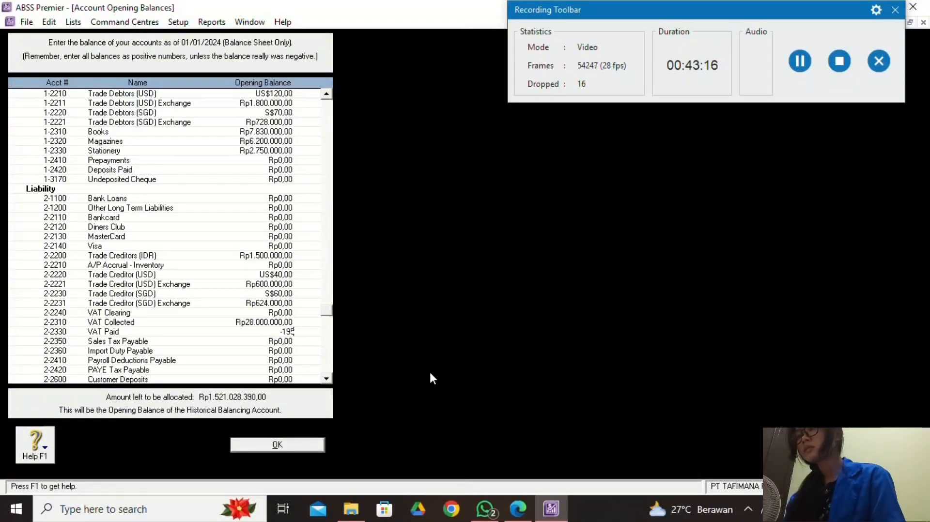
click(508, 509)
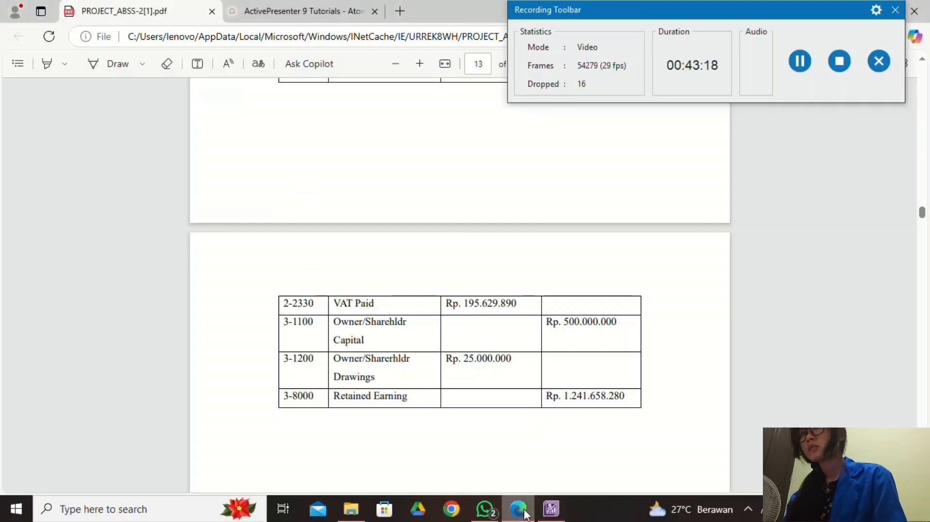
click(560, 510)
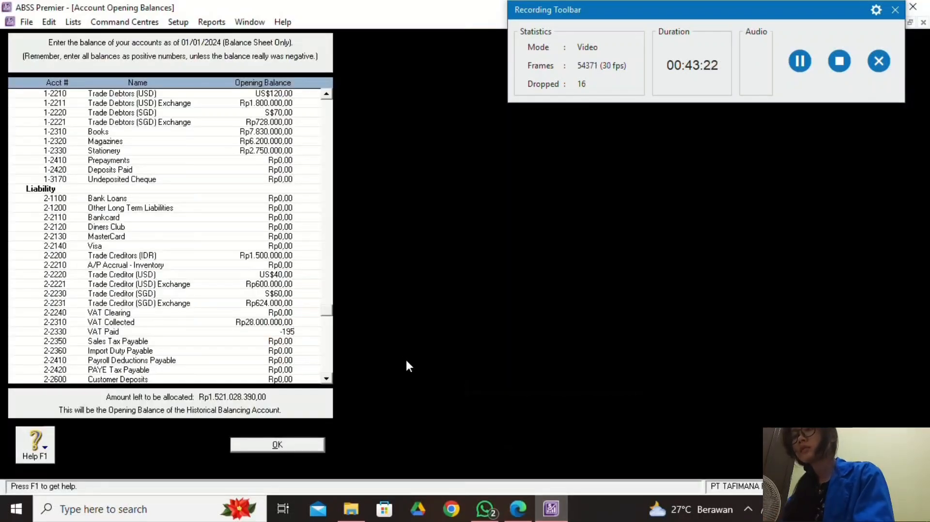
text(5629890)
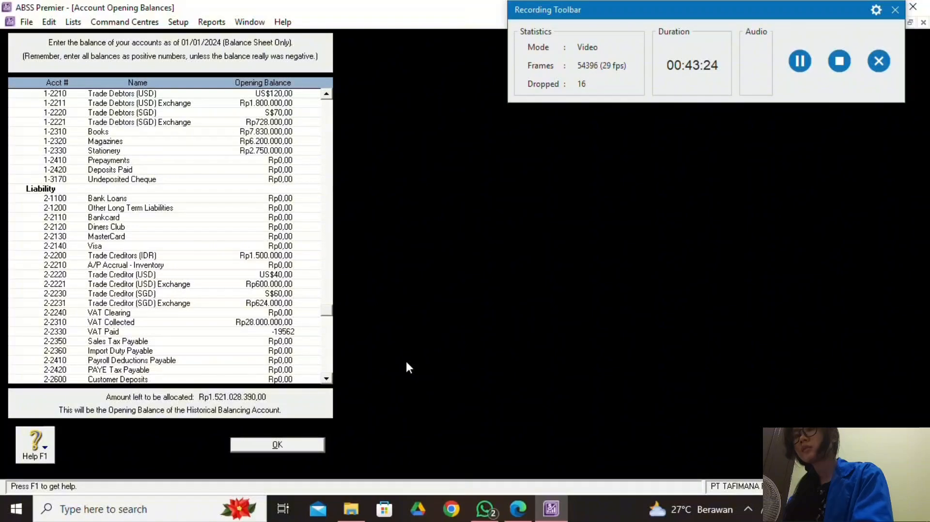
click(291, 342)
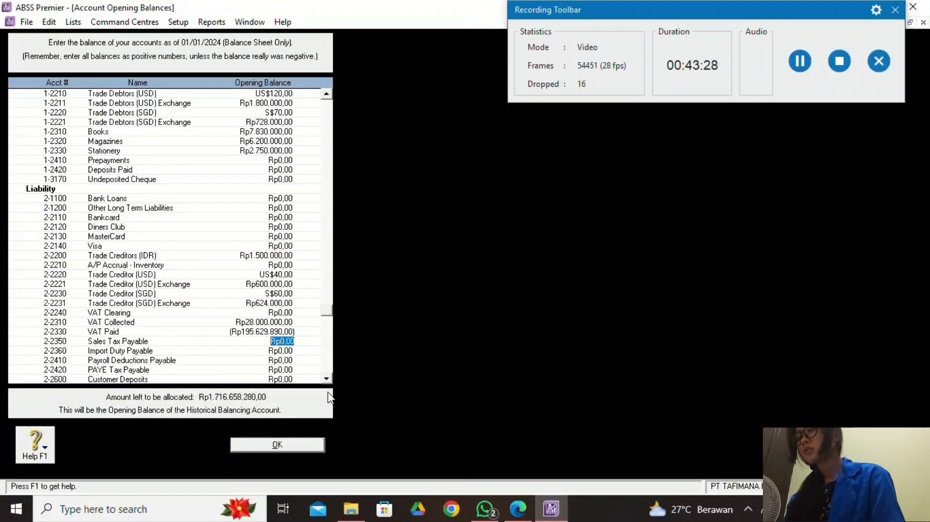
Set the Owner/Shareholder Capital opening balance to Rp500.000.000 from the PDF equity rows.
scroll(241, 347, down, 2)
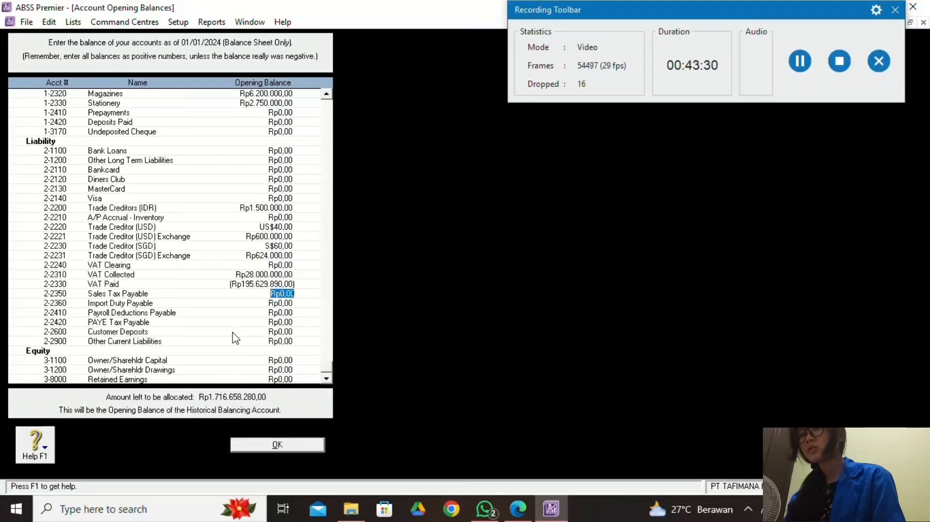
click(518, 509)
scroll(440, 406, down, 1)
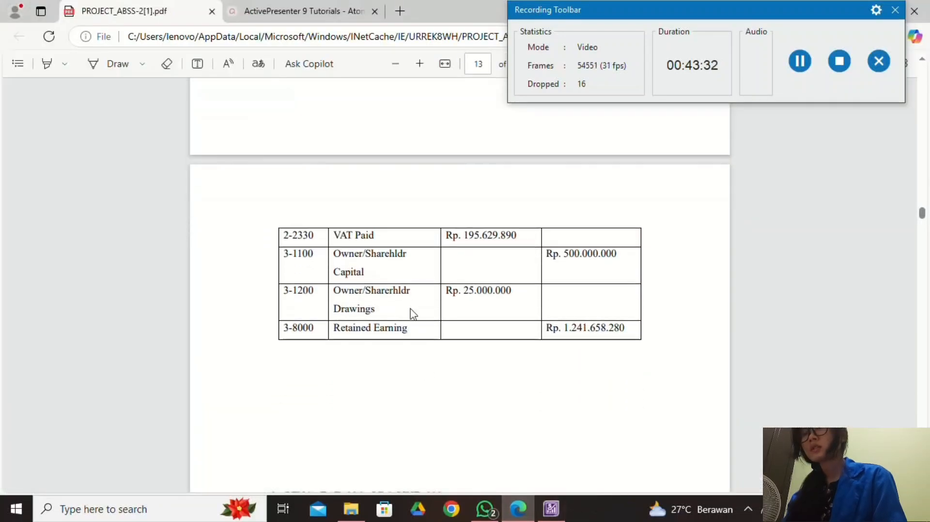
click(551, 506)
click(517, 508)
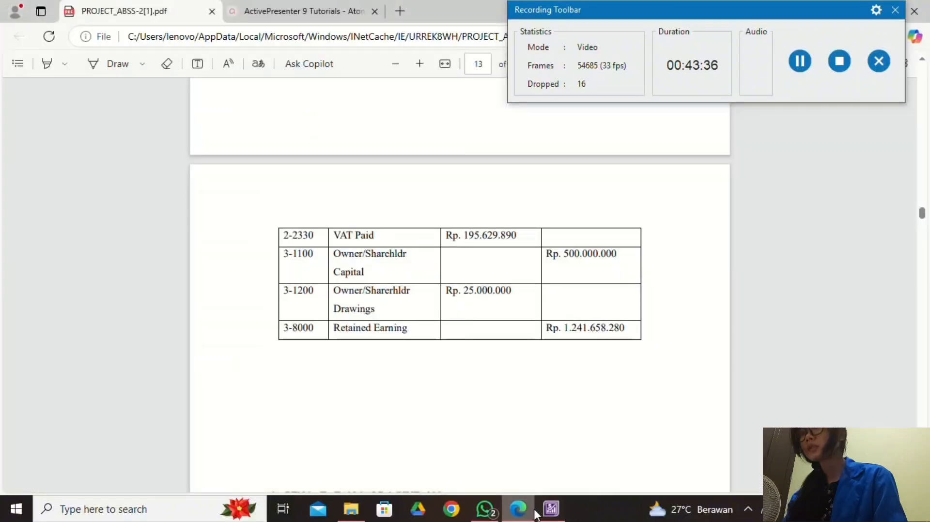
click(551, 509)
click(281, 362)
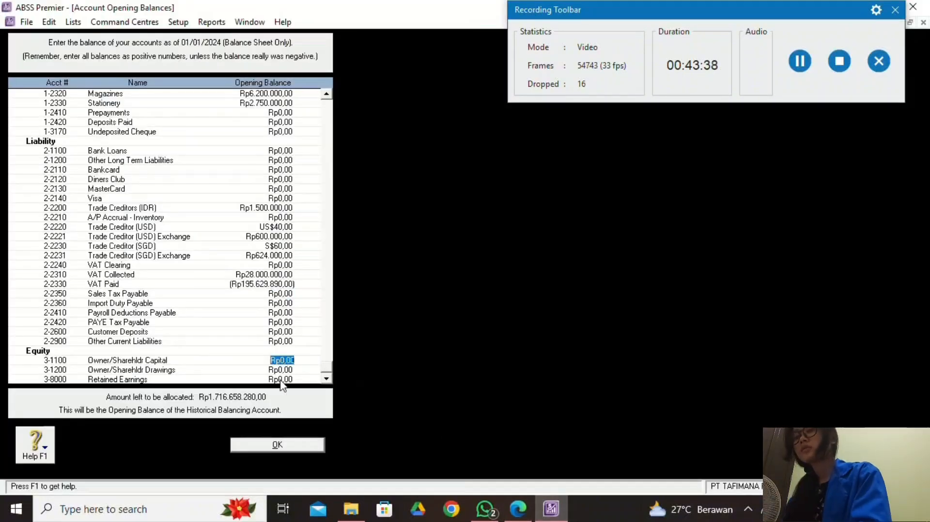
text(500)
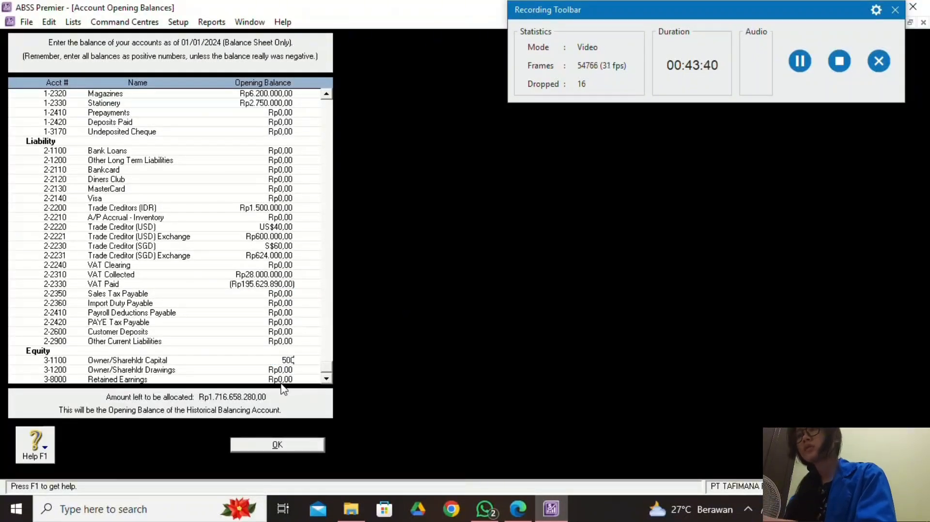
text(000000)
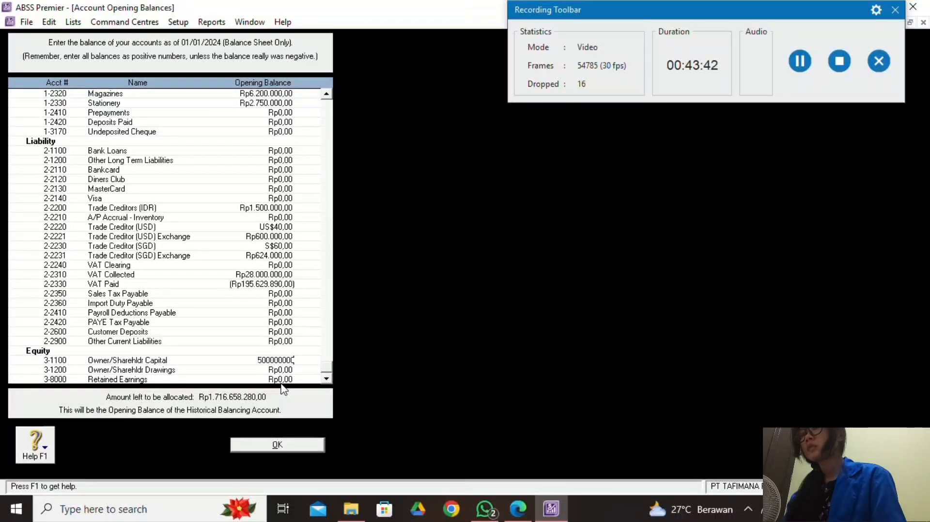
click(280, 371)
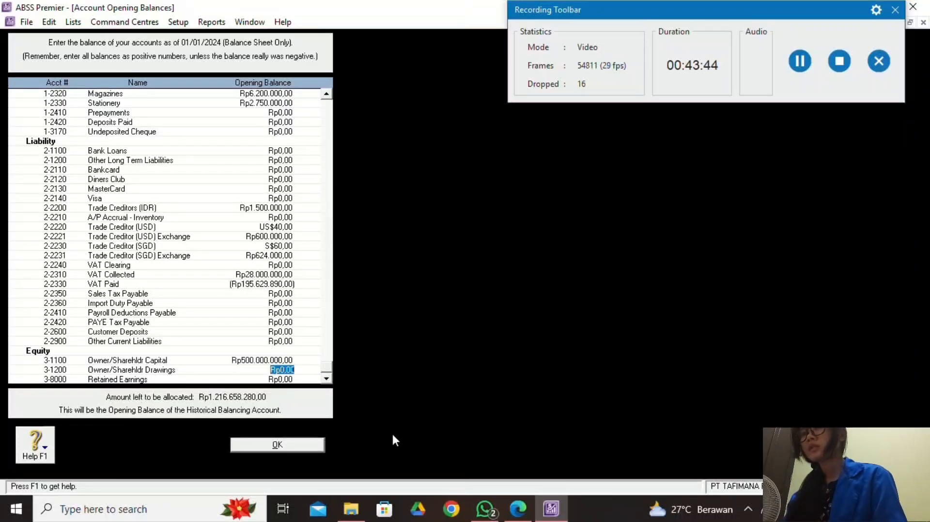
Enter Drawings as a negative opening balance of Rp25.000.000.
click(517, 509)
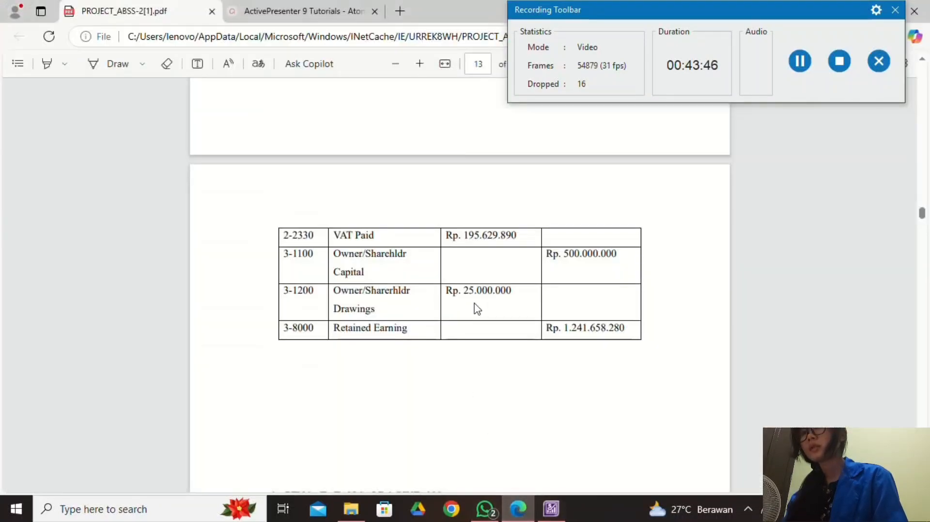
click(557, 514)
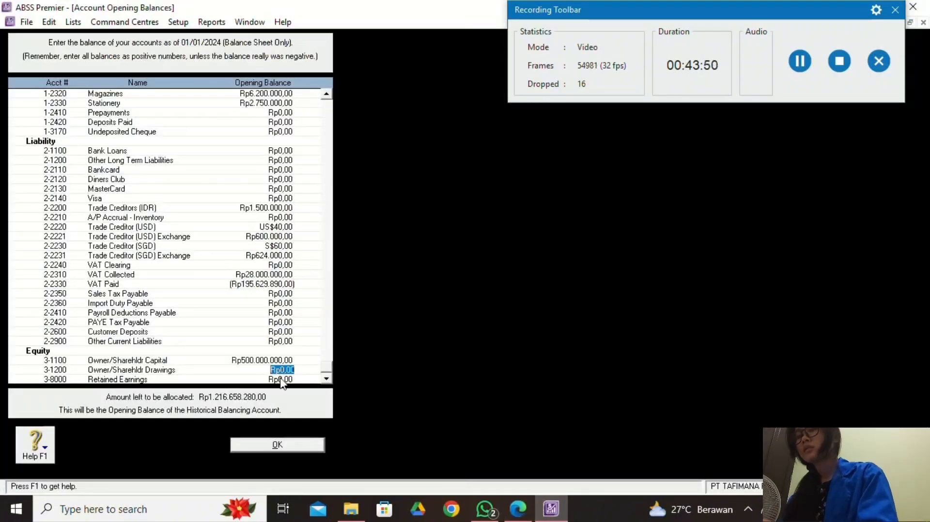
key(BackSpace)
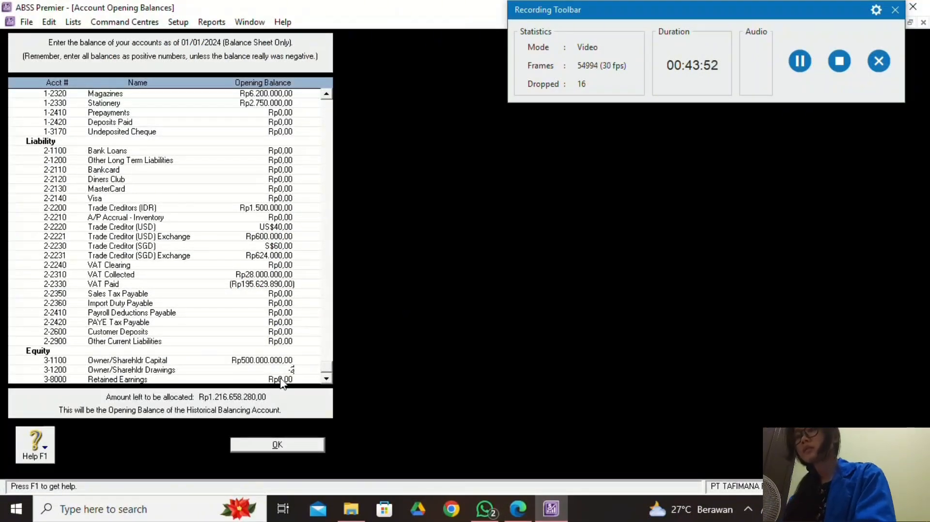
text(-25000000)
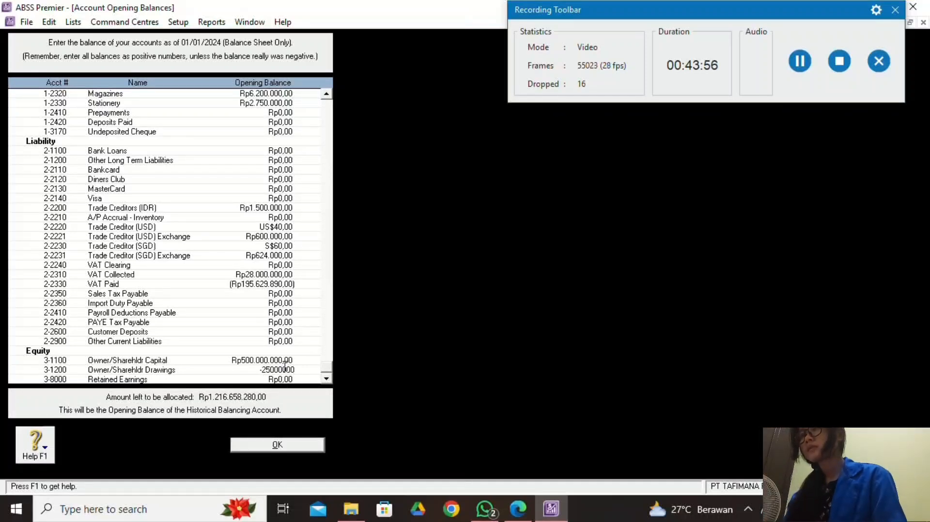
click(288, 381)
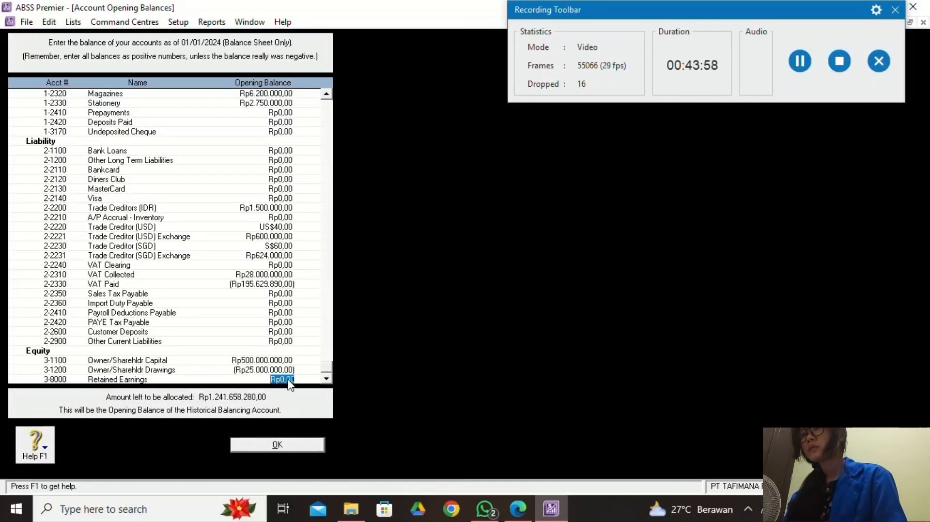
Begin entering the Retained Earnings balance, typing 1241658 while checking the PDF figure.
click(518, 509)
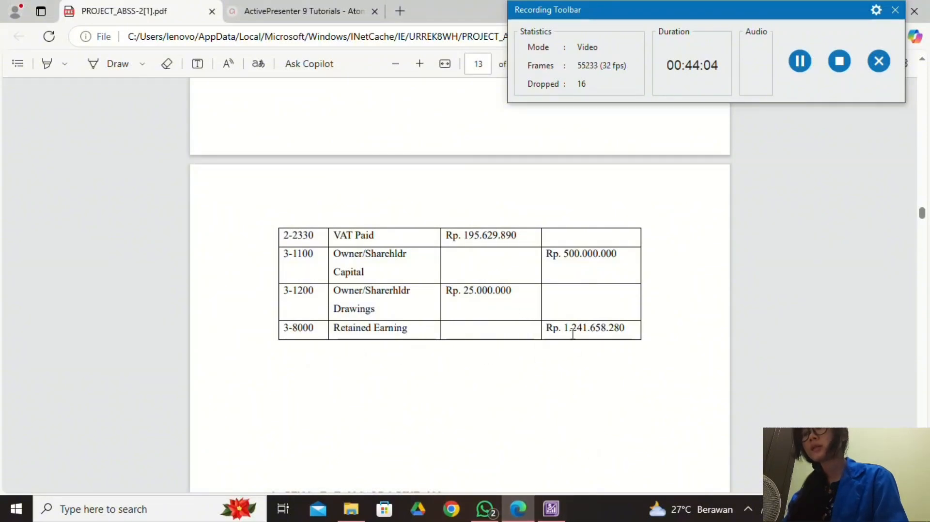
click(551, 509)
click(315, 379)
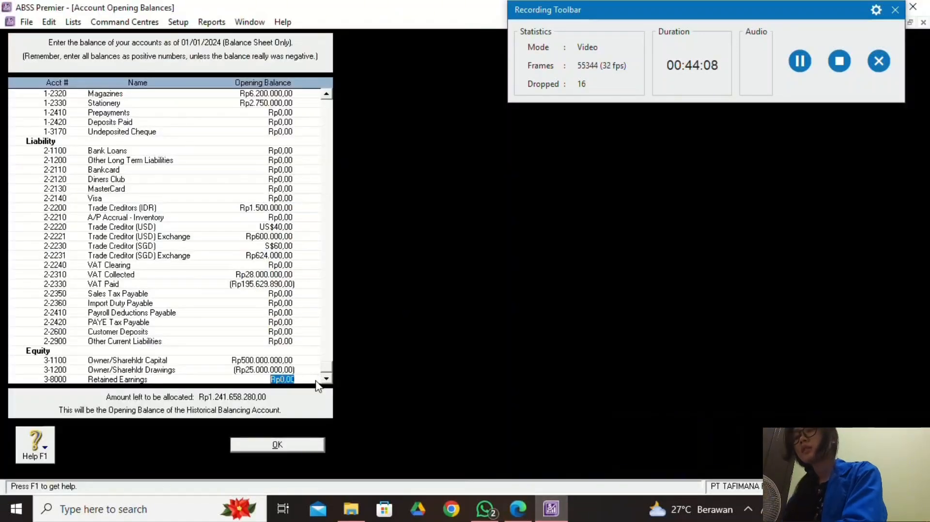
text(124)
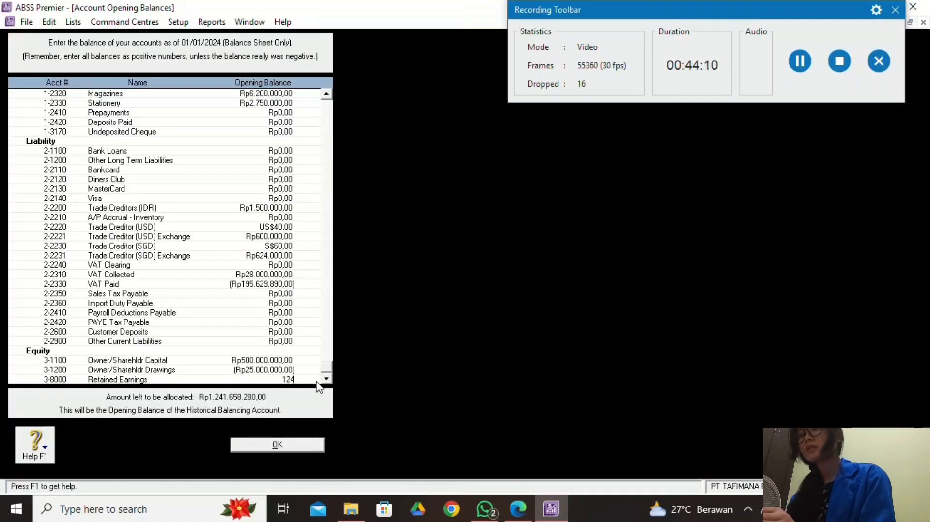
text(1)
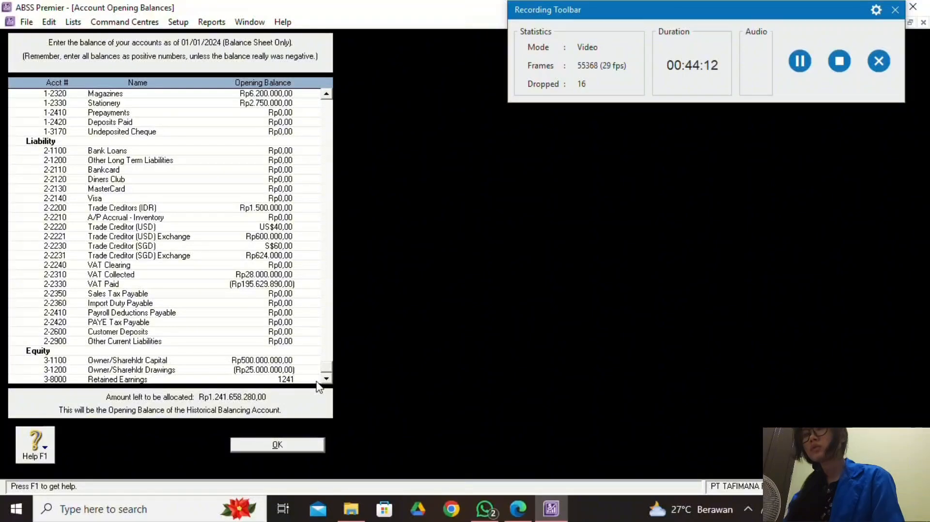
click(517, 509)
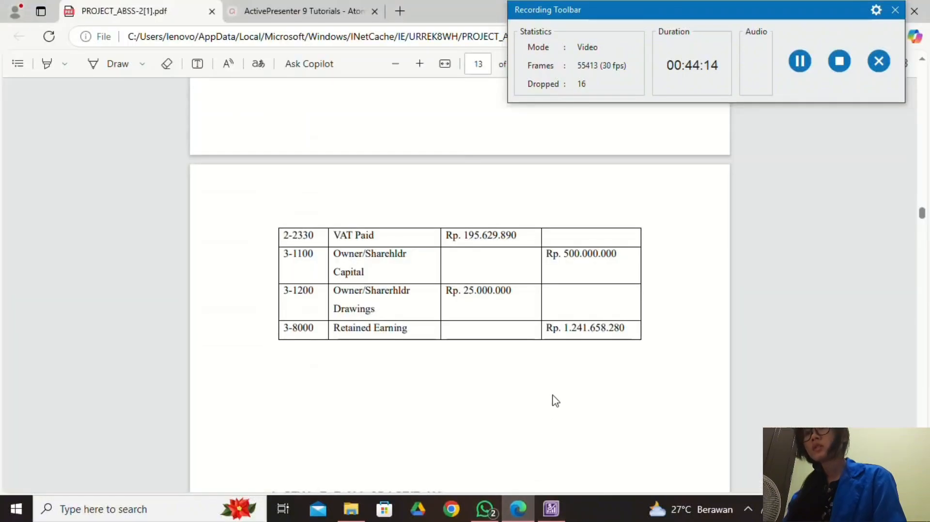
click(558, 516)
text(6)
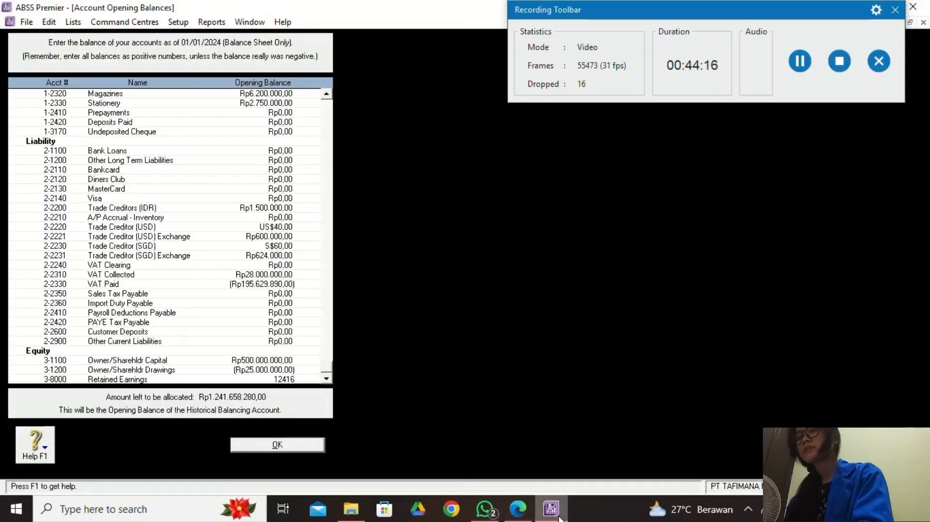
text(58)
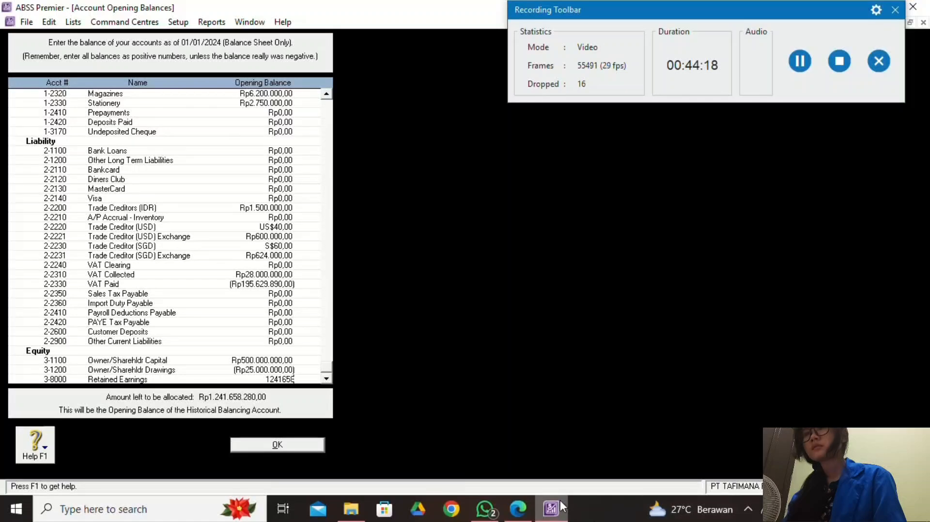
click(518, 508)
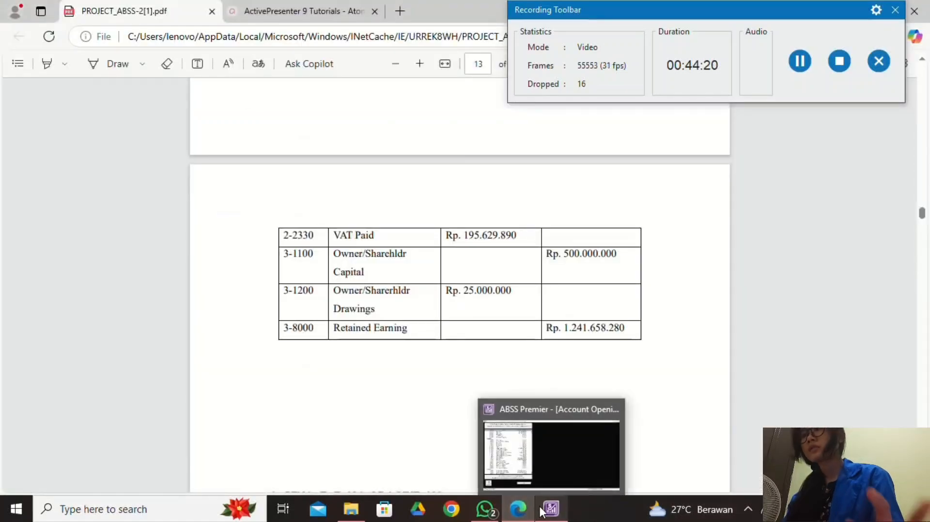
click(542, 511)
Complete Retained Earnings at Rp1.241.658.280, confirm Rp0 left to allocate, and close opening balances.
text(2416582)
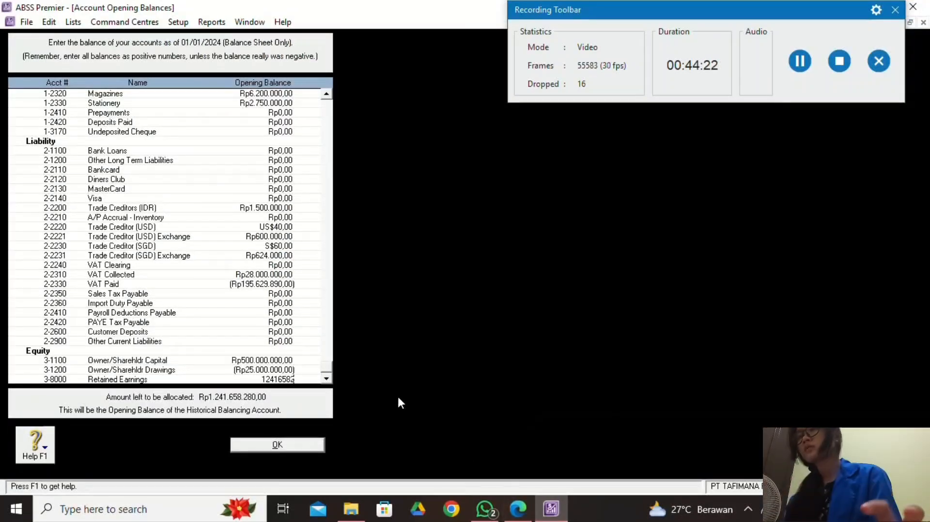
text(80)
click(292, 342)
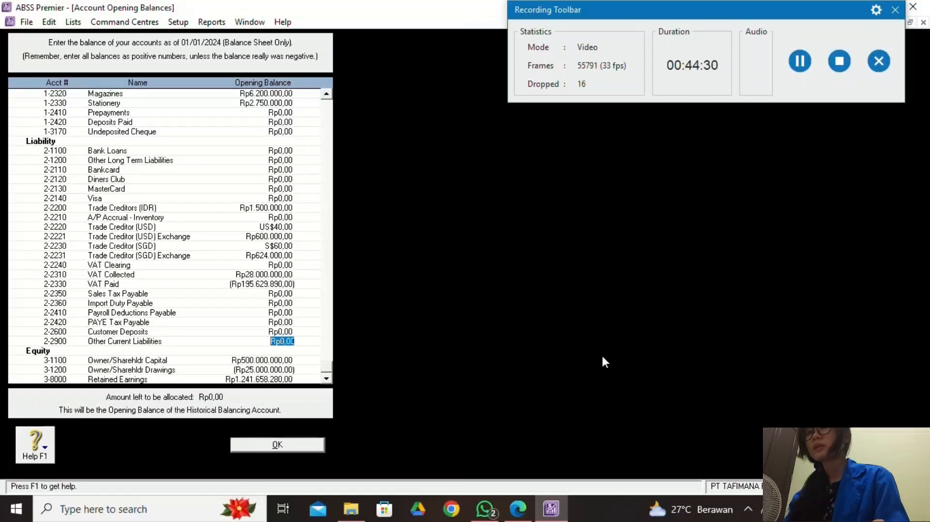
drag(326, 369, 328, 206)
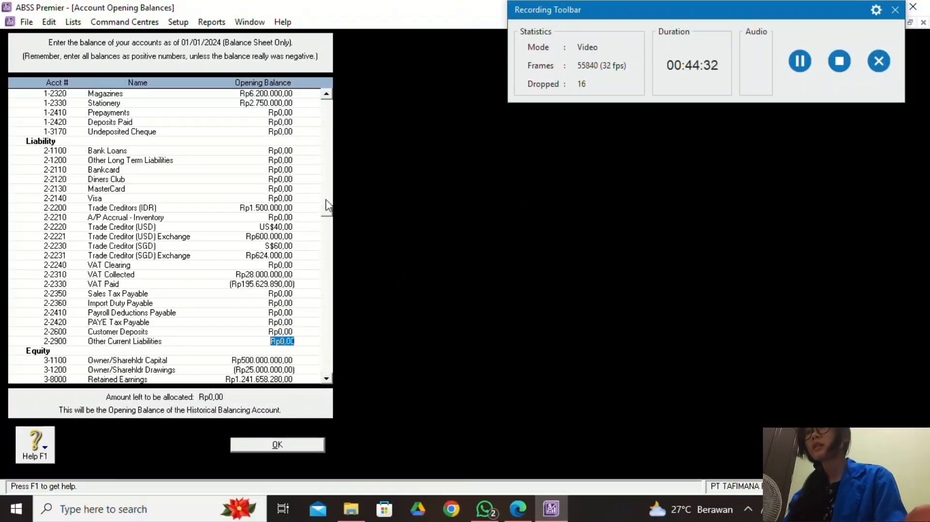
drag(333, 107, 332, 167)
drag(367, 340, 356, 379)
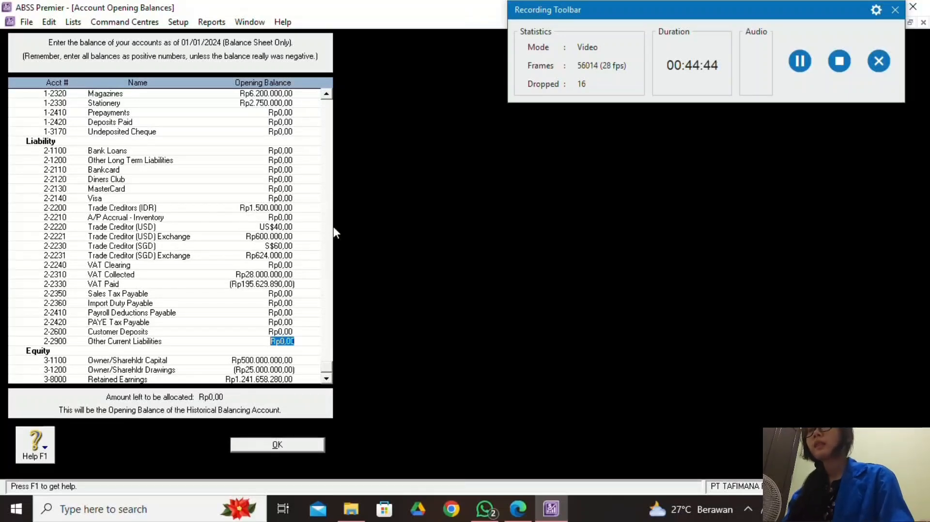
click(310, 453)
click(522, 498)
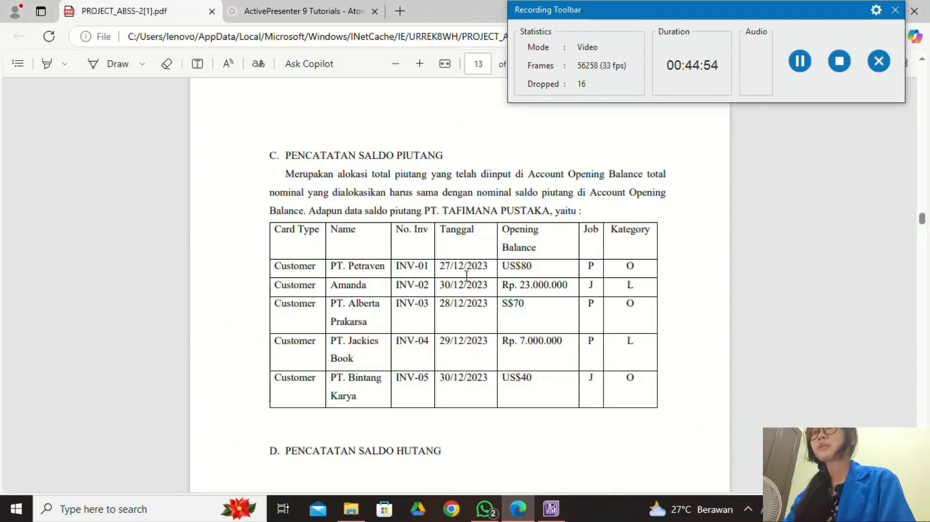
Open Setup > Balances > Customer Balances in ABSS Premier.
click(541, 501)
click(183, 25)
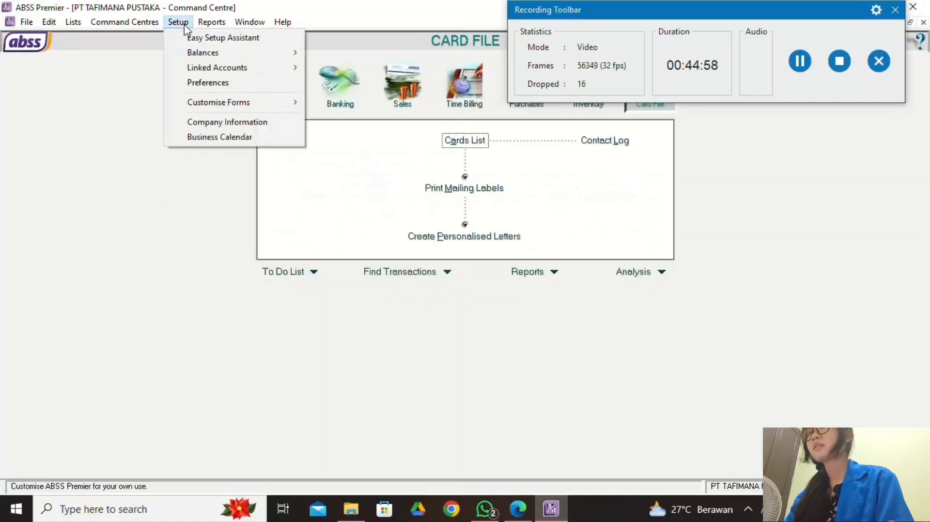
mouse_move(244, 55)
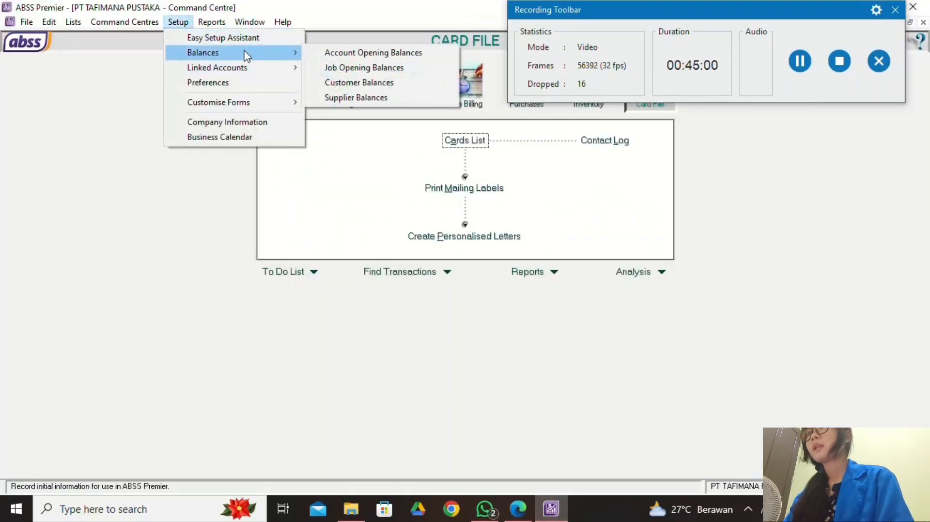
click(355, 83)
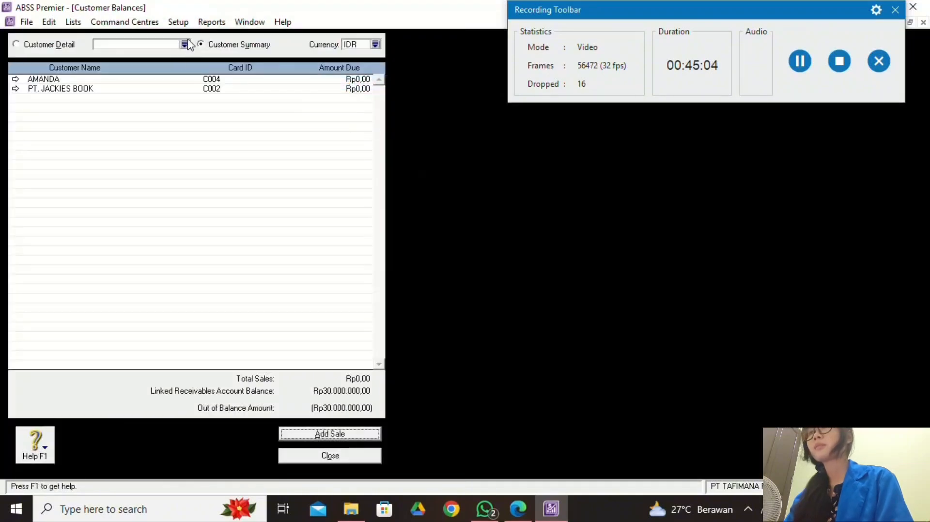
click(519, 514)
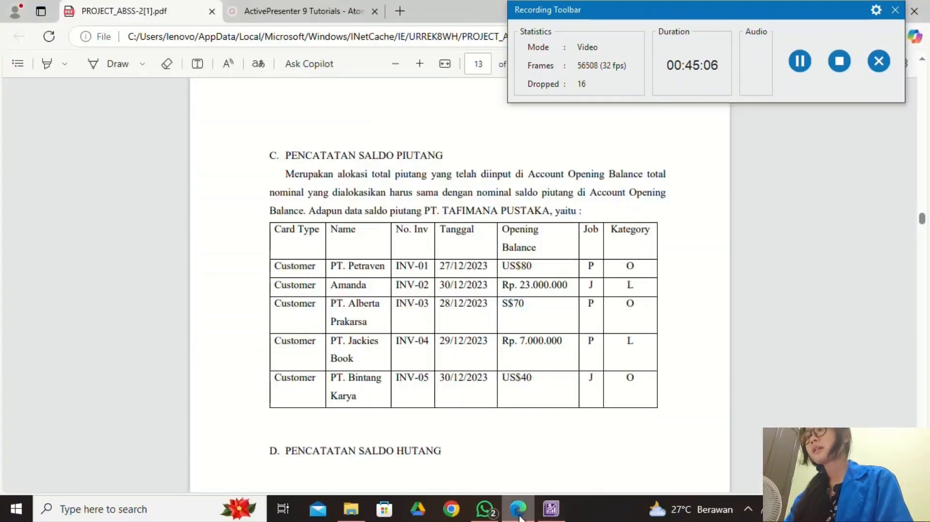
click(551, 508)
Review customers by currency (SGD, then USD), ending back on Rupiah.
click(375, 44)
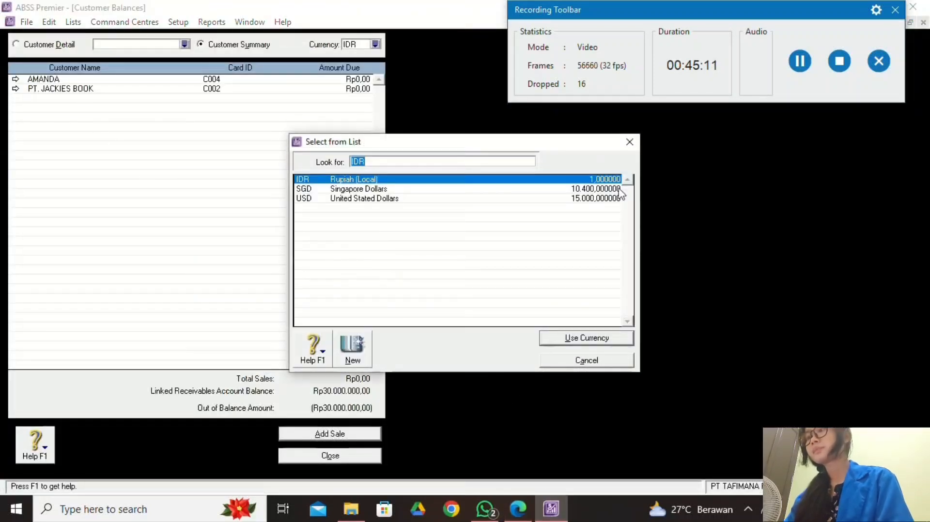
click(629, 141)
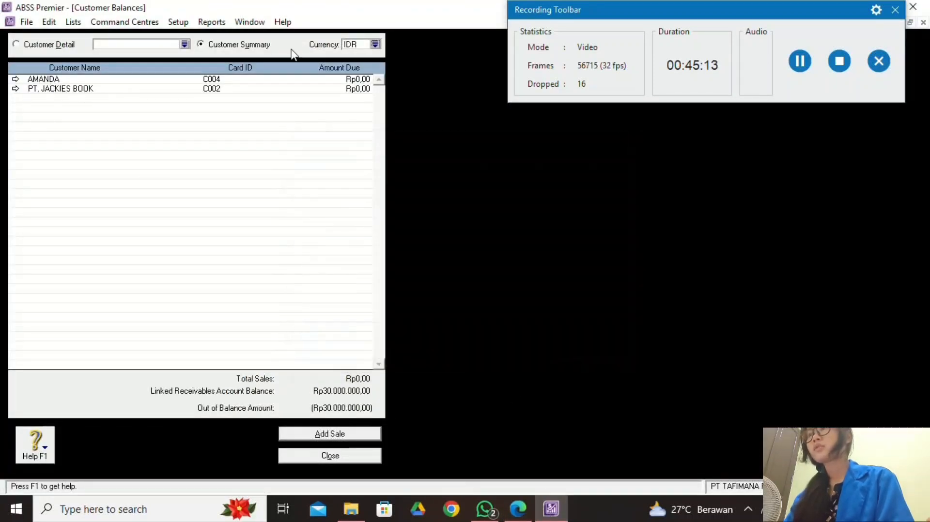
click(375, 44)
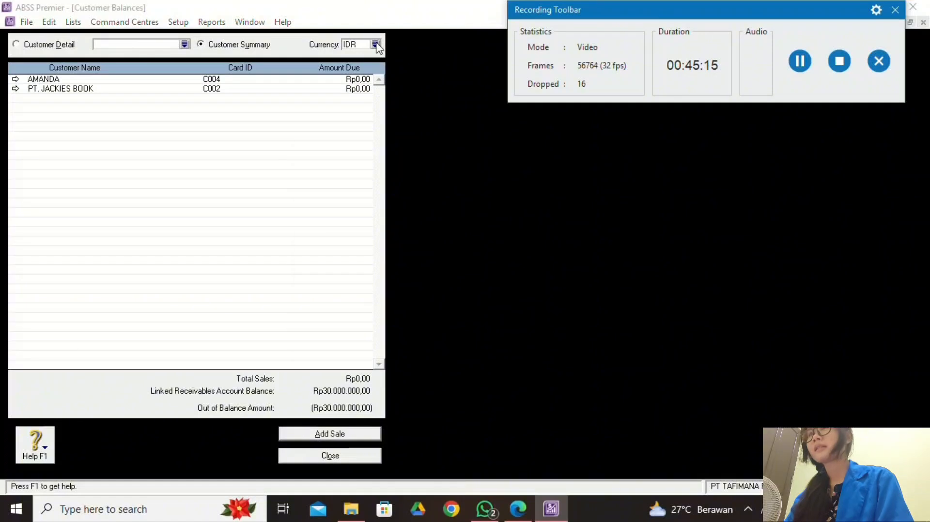
click(392, 192)
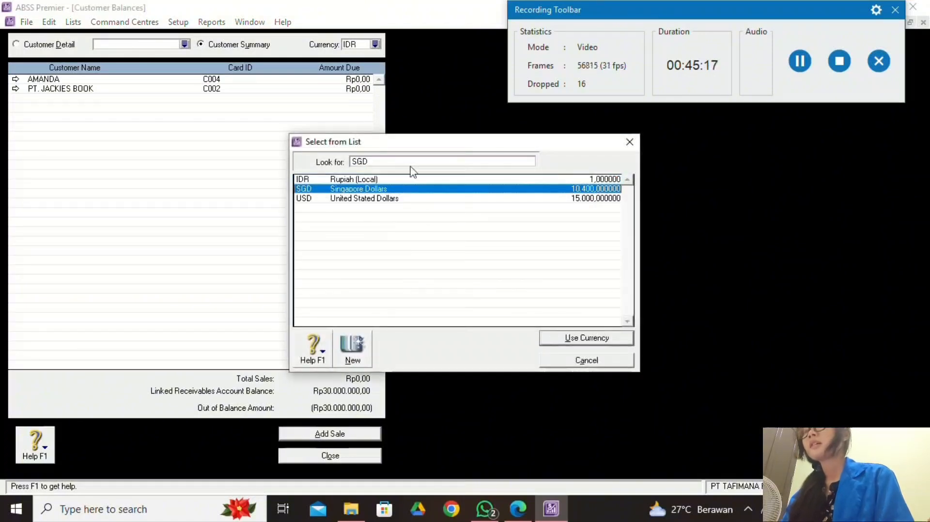
click(568, 341)
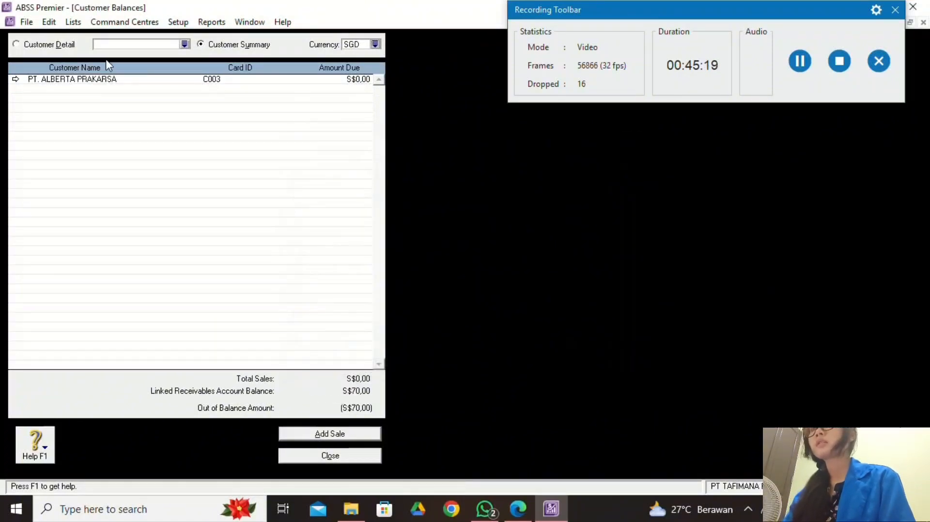
click(375, 44)
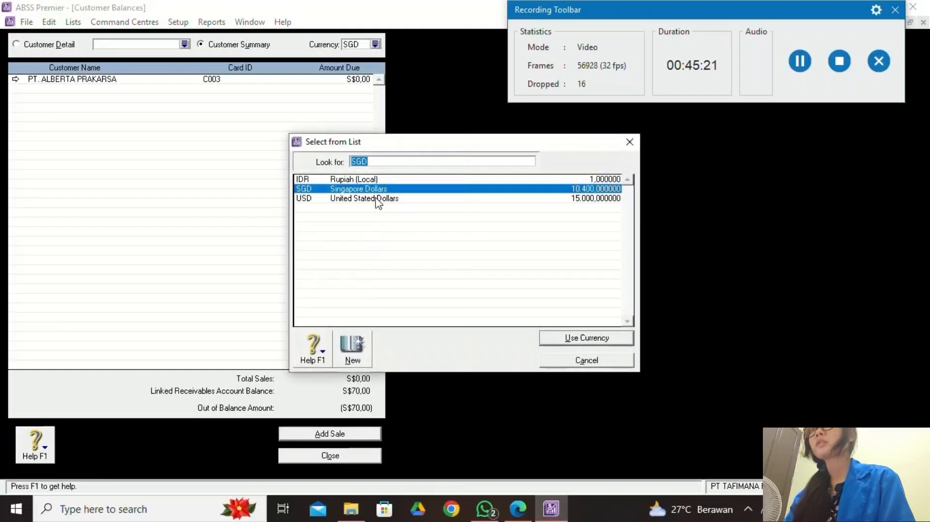
click(382, 198)
click(561, 341)
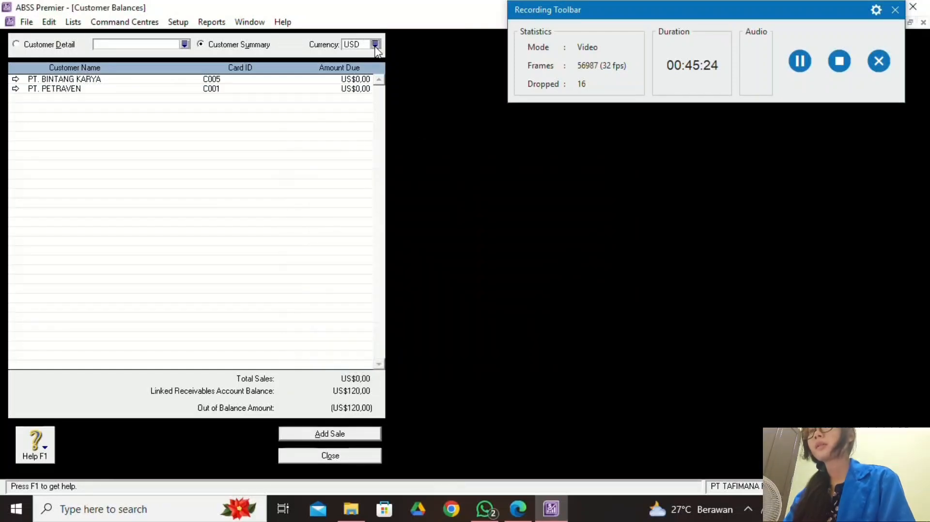
click(375, 44)
click(423, 180)
click(575, 340)
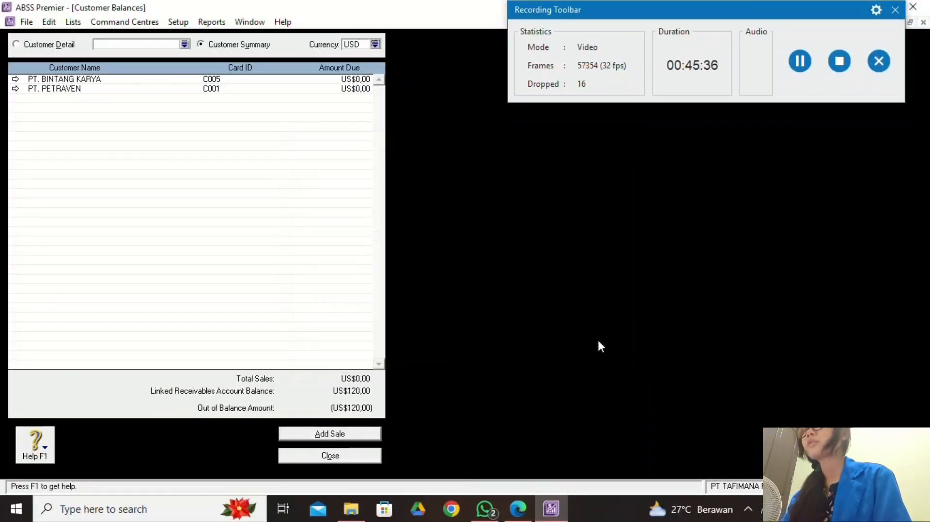
Start a historical sale for PT. PETRAVEN and set the invoice number to INV-01.
double_click(199, 89)
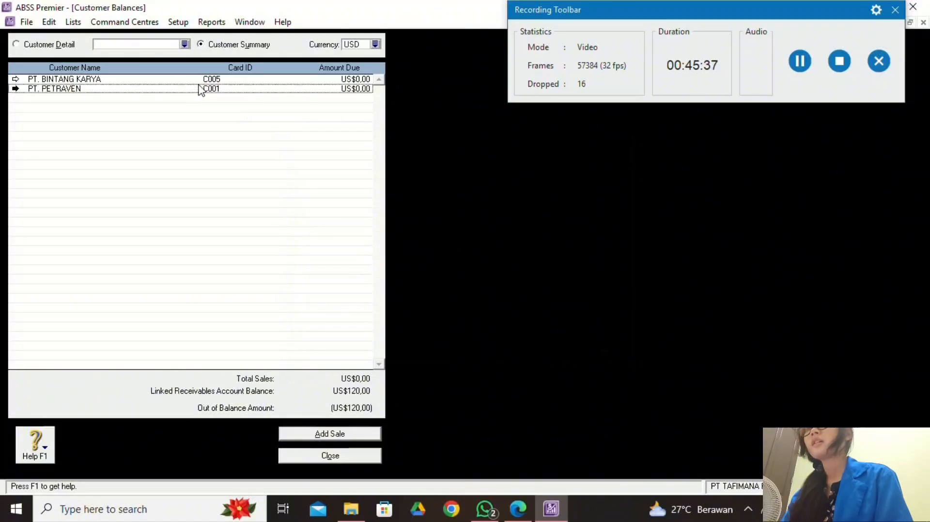
click(358, 435)
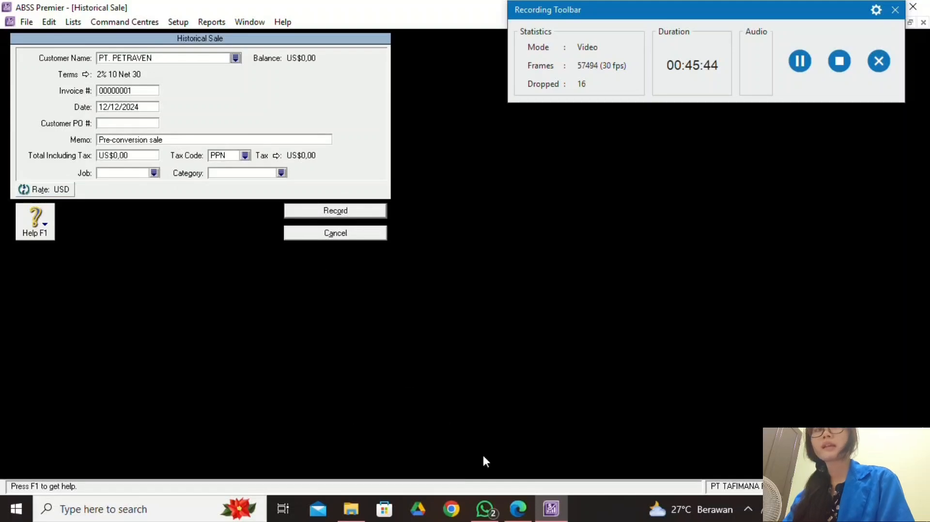
click(517, 508)
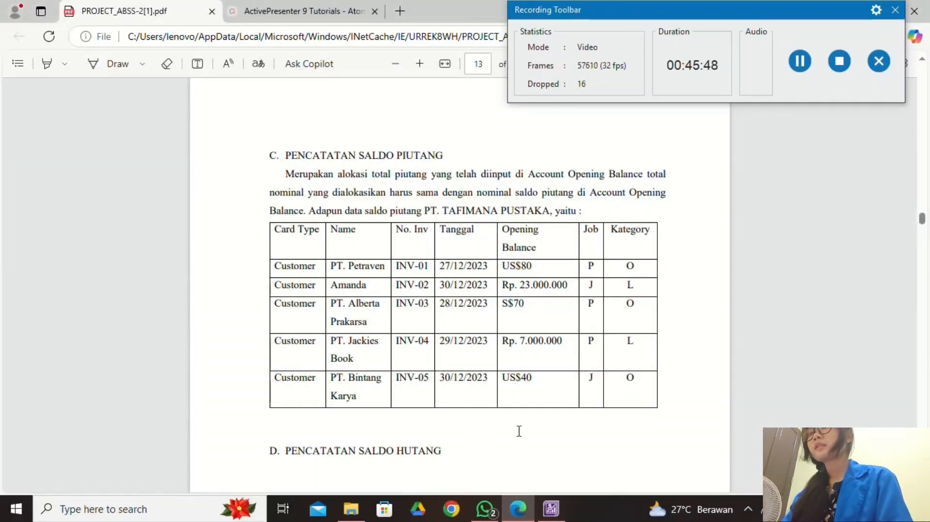
click(551, 509)
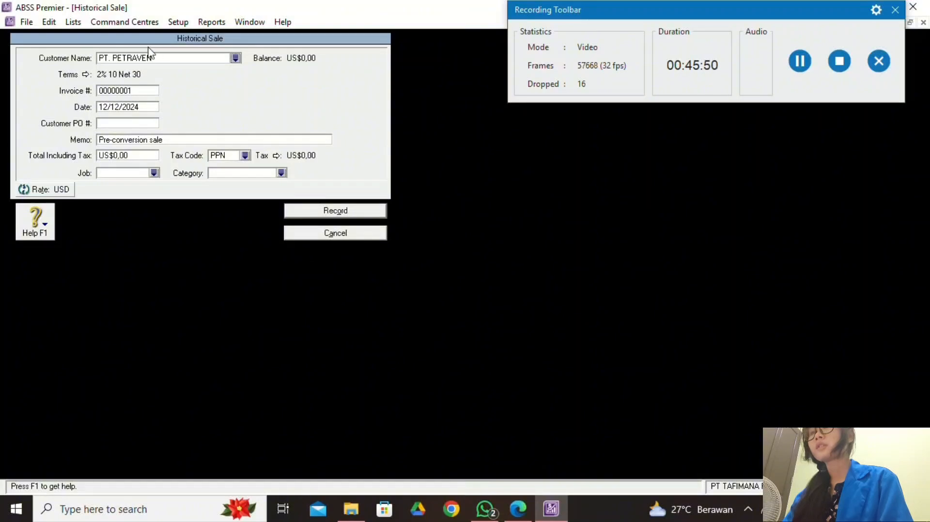
double_click(156, 92)
text(INV-)
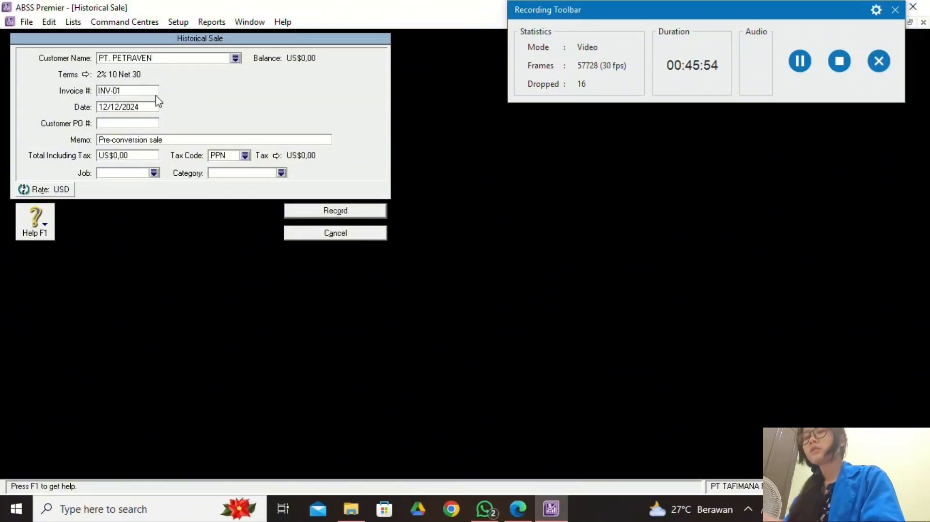
click(518, 509)
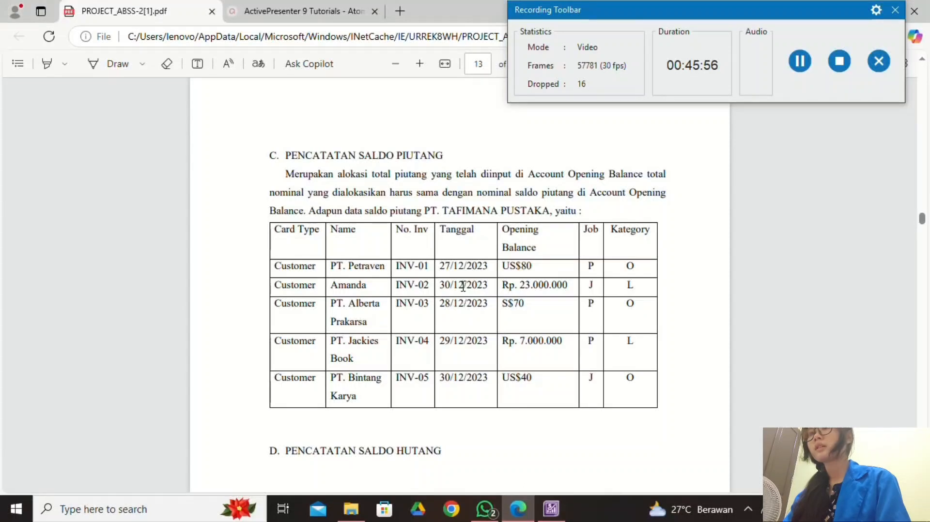
click(551, 509)
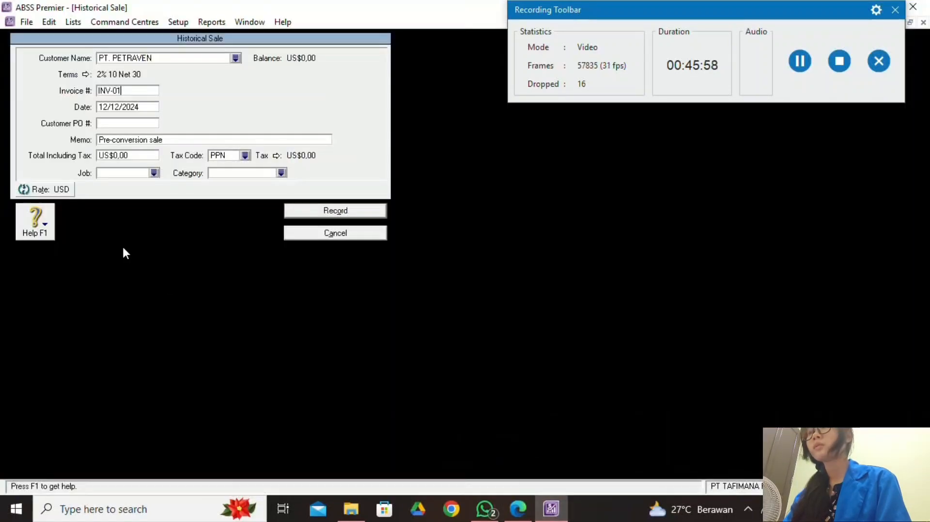
Date the sale 27/12/2023 for US$80 with the Non-Taxable tax code.
click(107, 105)
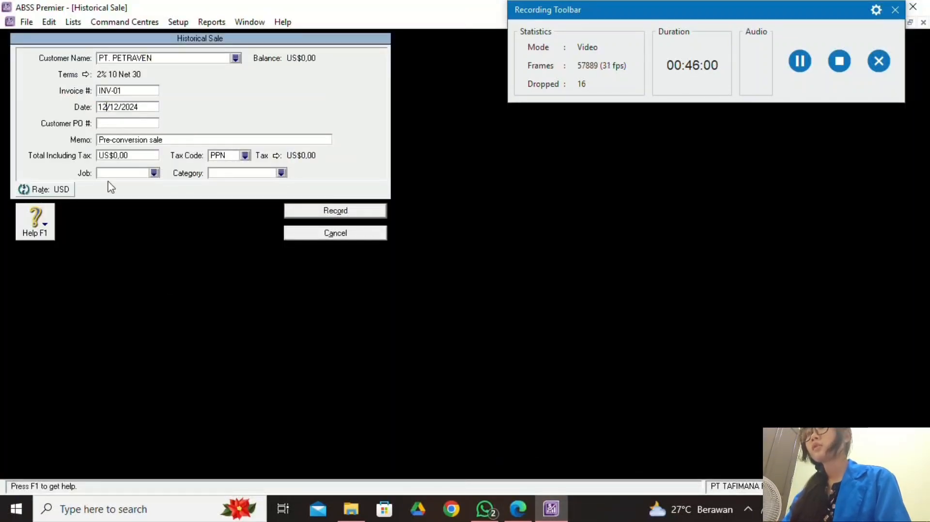
key(BackSpace)
key(BackSpace)
text(27)
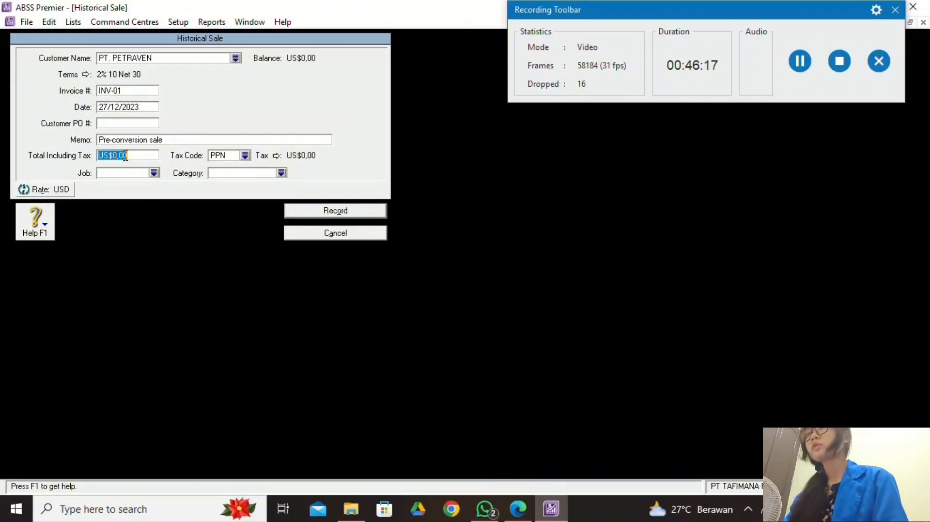
text(80)
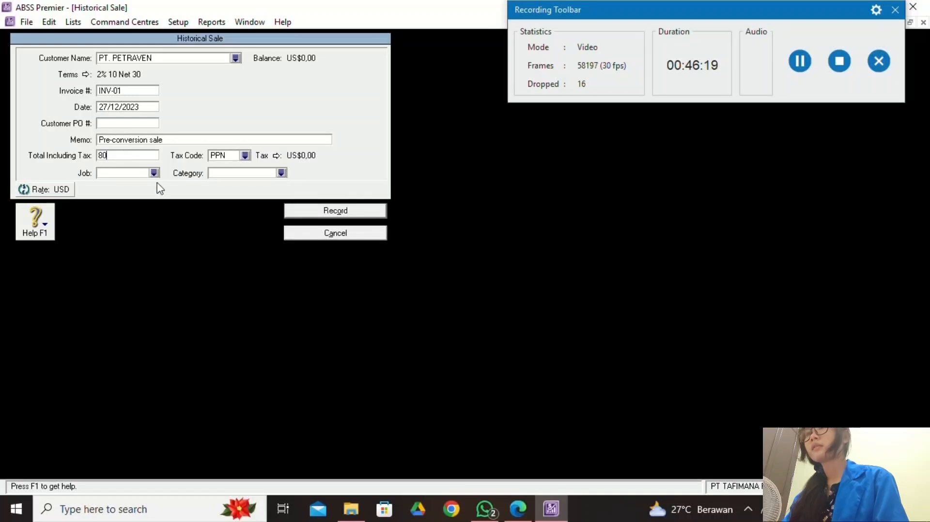
click(245, 155)
click(386, 189)
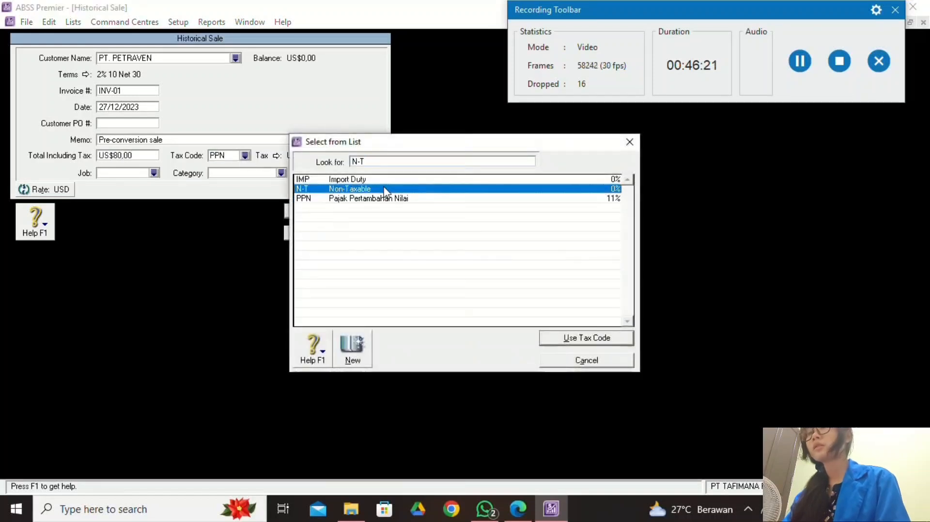
click(587, 338)
Assign job P (Produk) and category O (Overseas), then record the sale.
click(518, 509)
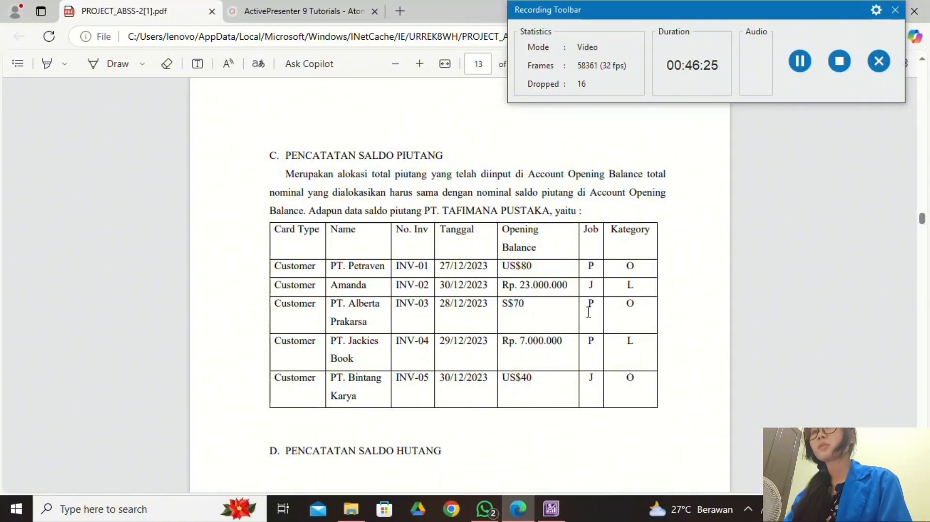
click(559, 514)
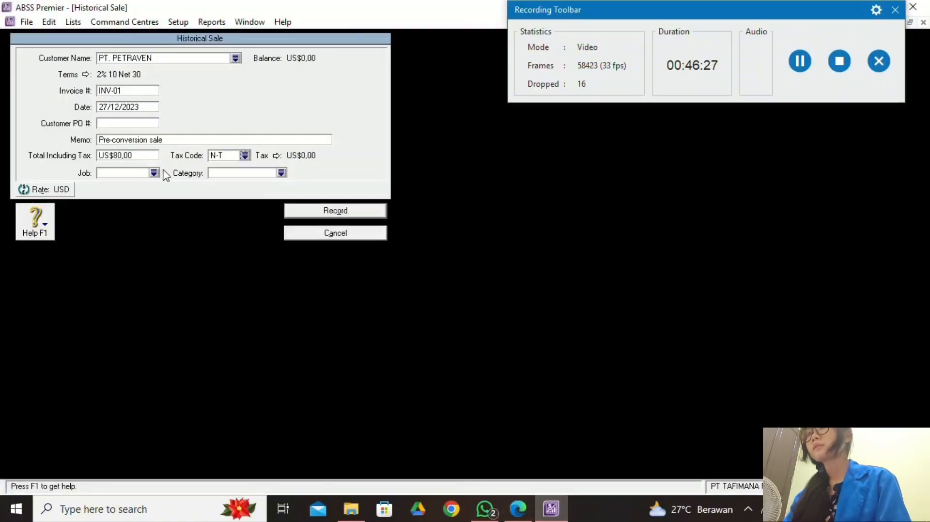
click(154, 173)
click(446, 190)
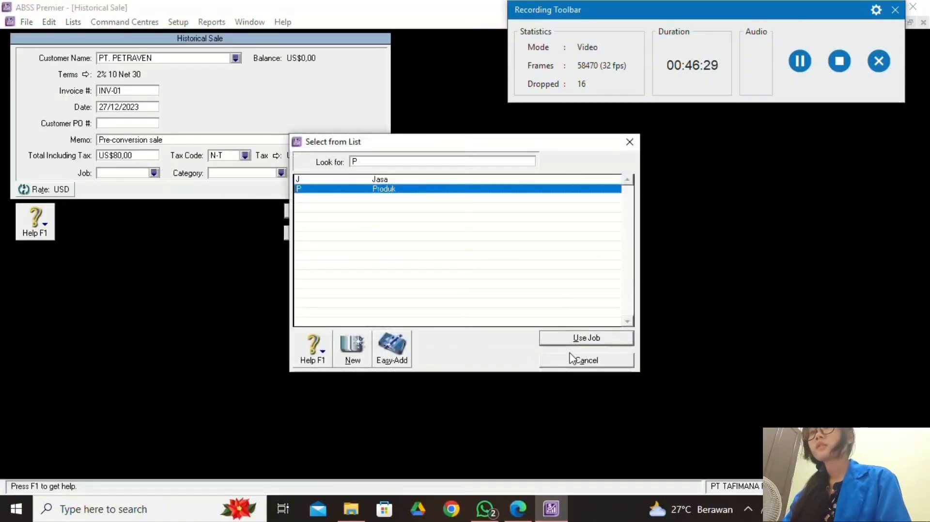
click(562, 338)
click(518, 509)
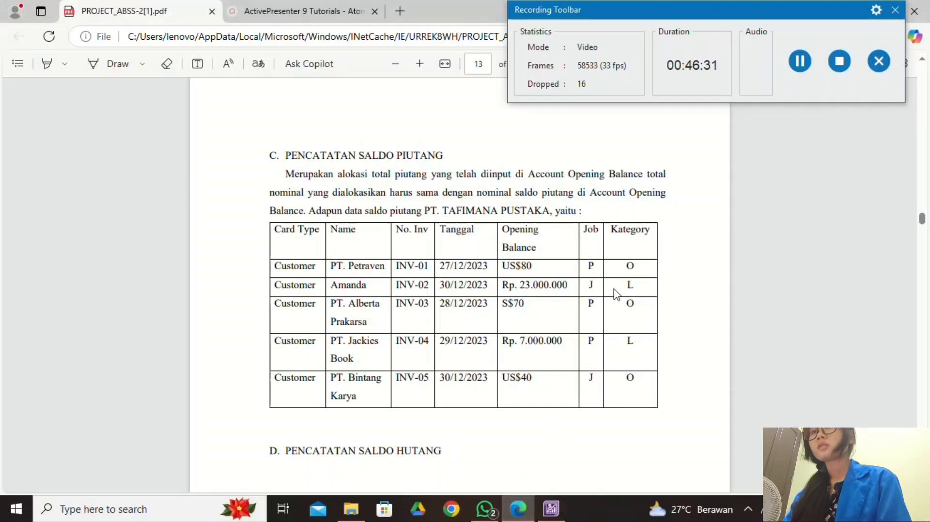
click(551, 509)
click(282, 173)
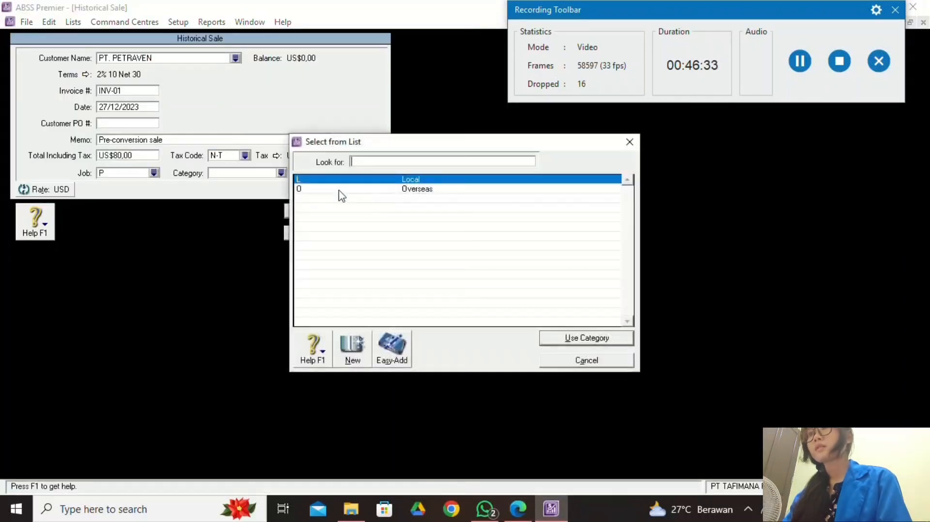
click(401, 190)
click(610, 335)
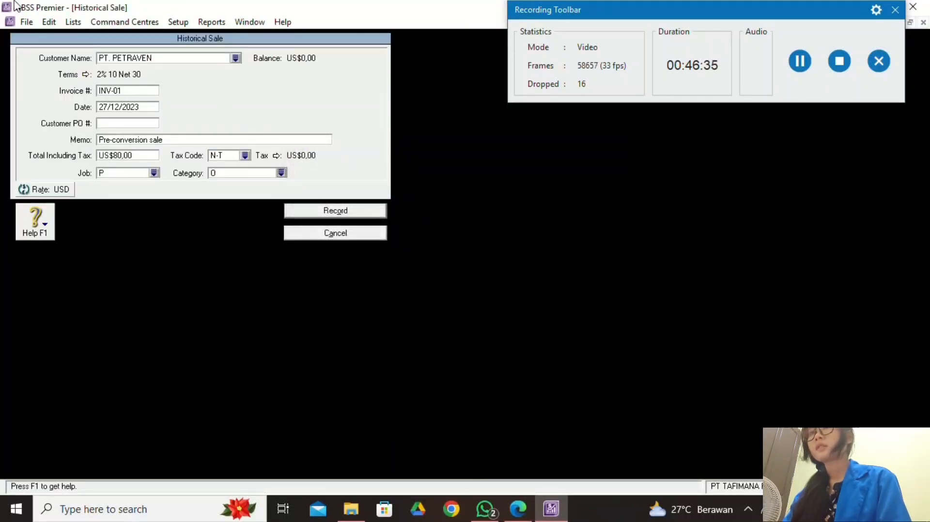
click(365, 213)
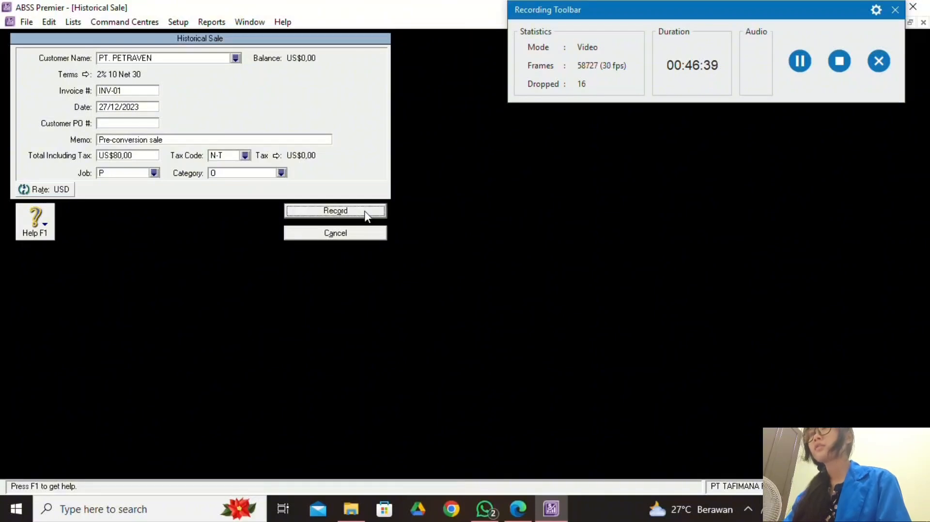
click(364, 211)
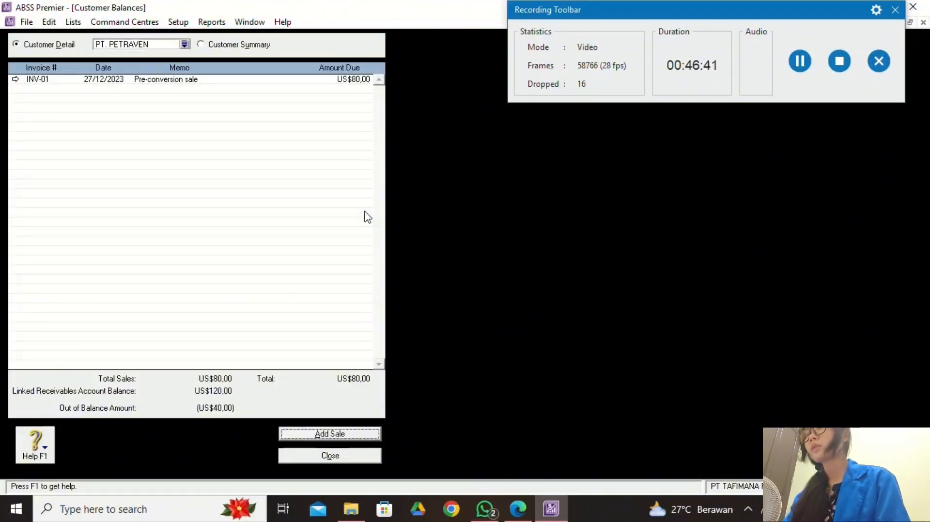
Select customer AMANDA in Customer Balances and start a new historical sale.
click(521, 518)
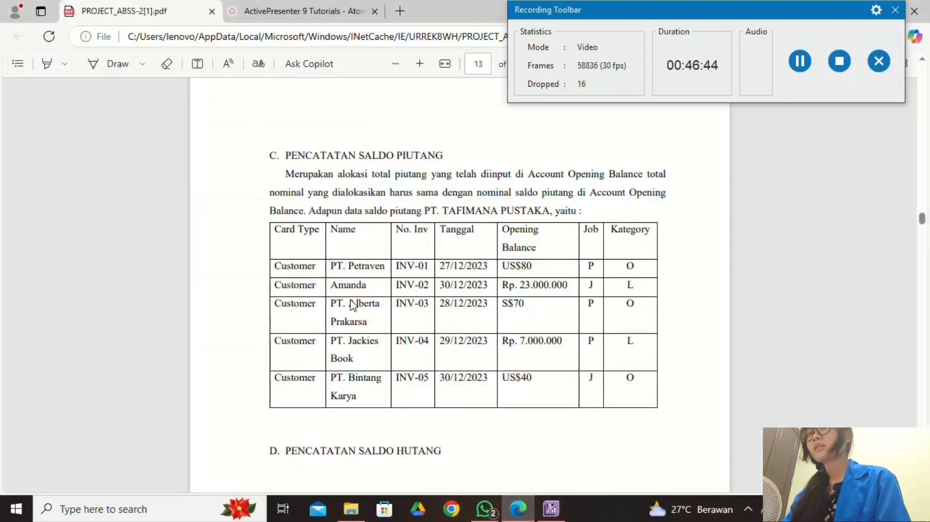
click(552, 509)
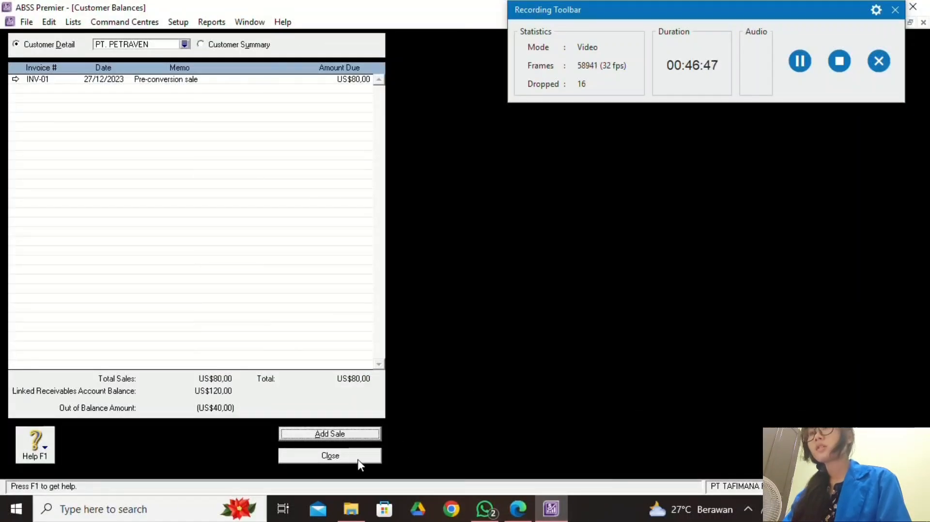
click(185, 44)
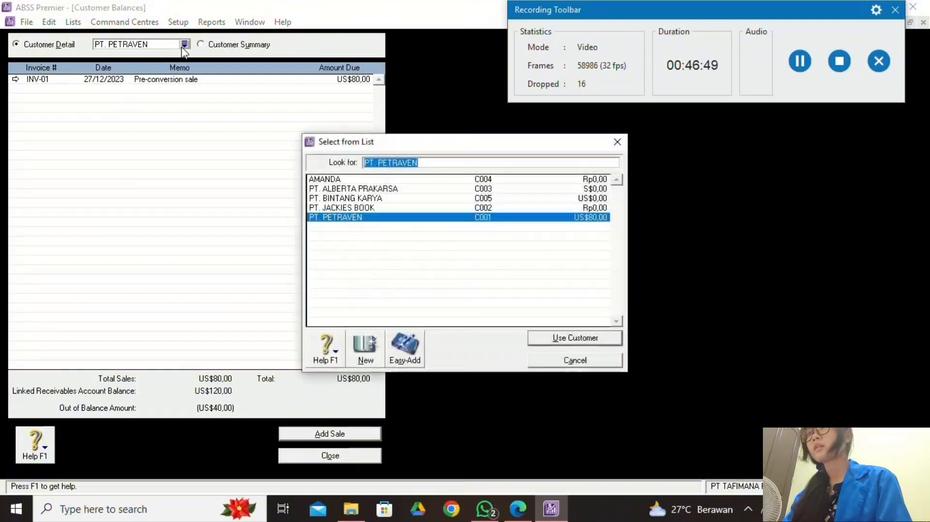
click(416, 182)
click(606, 340)
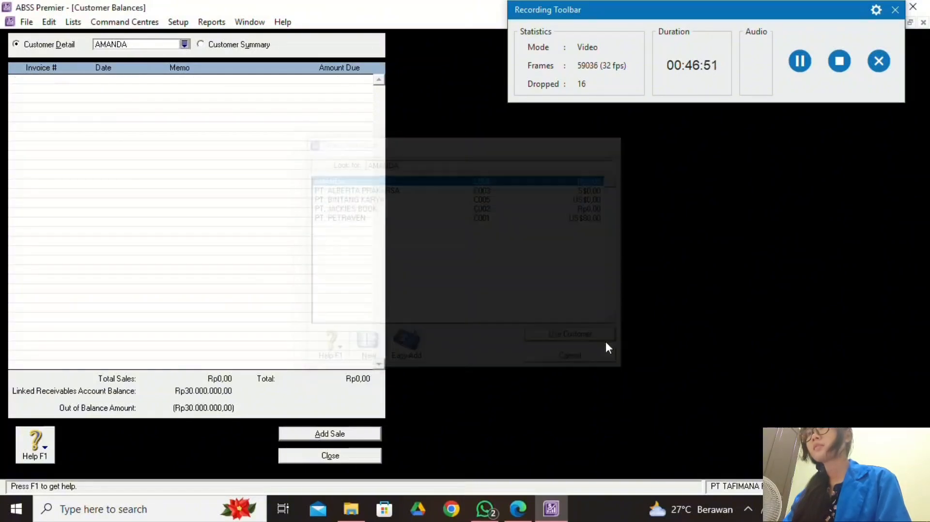
click(329, 434)
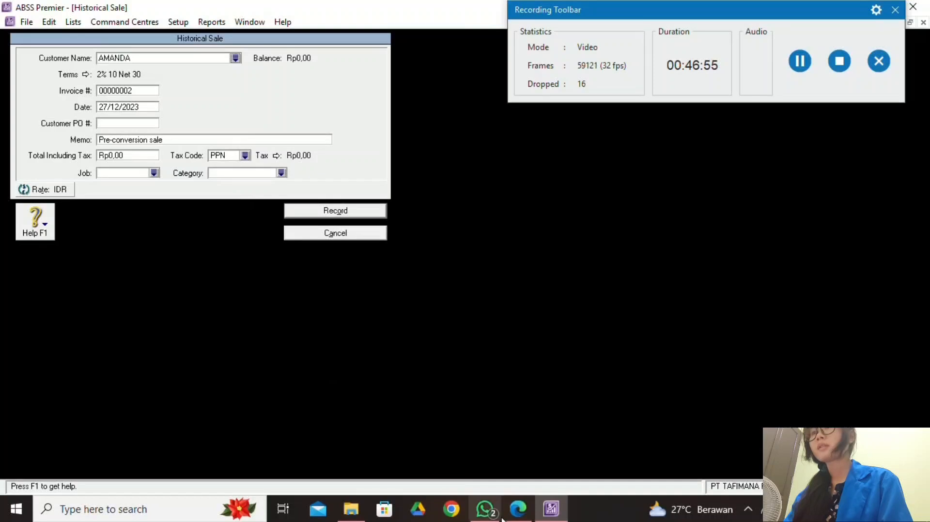
click(518, 509)
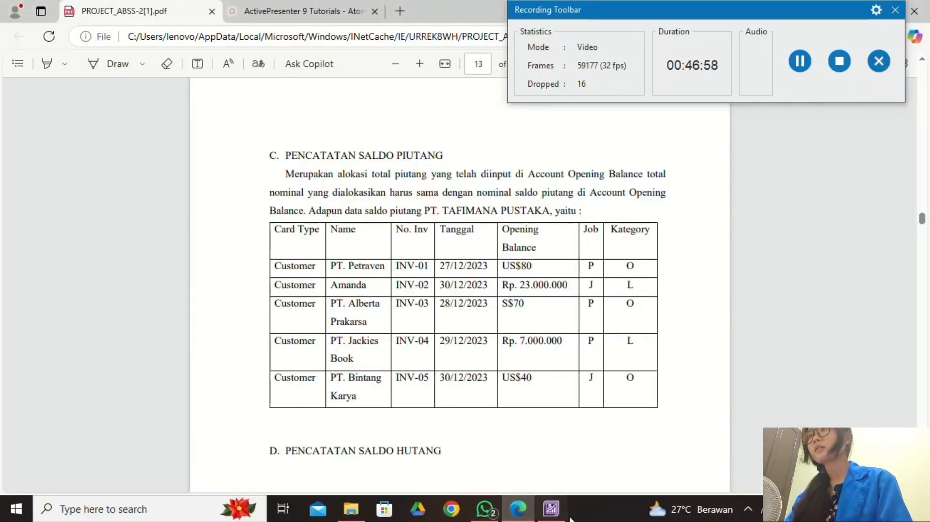
click(551, 508)
Enter invoice INV-02 dated 30/12/2023 with total Rp23.000.000.
click(148, 92)
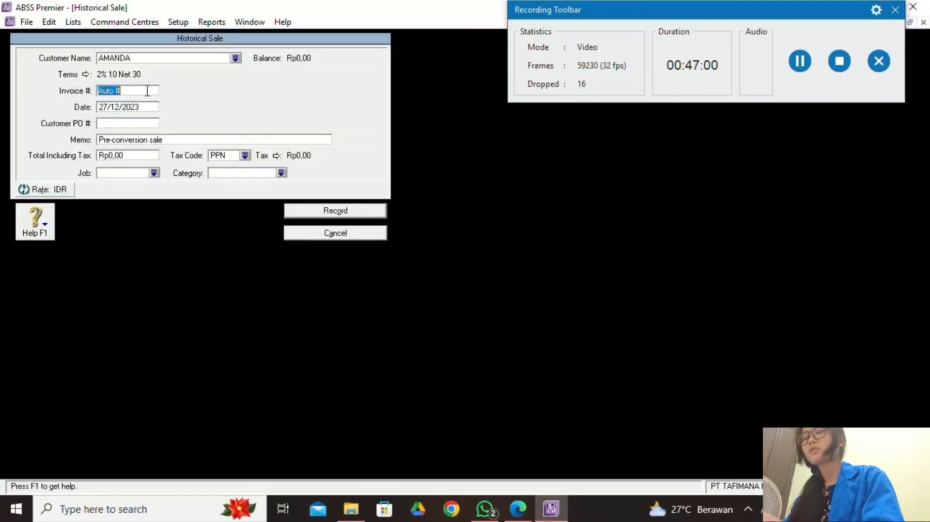
text(INV-)
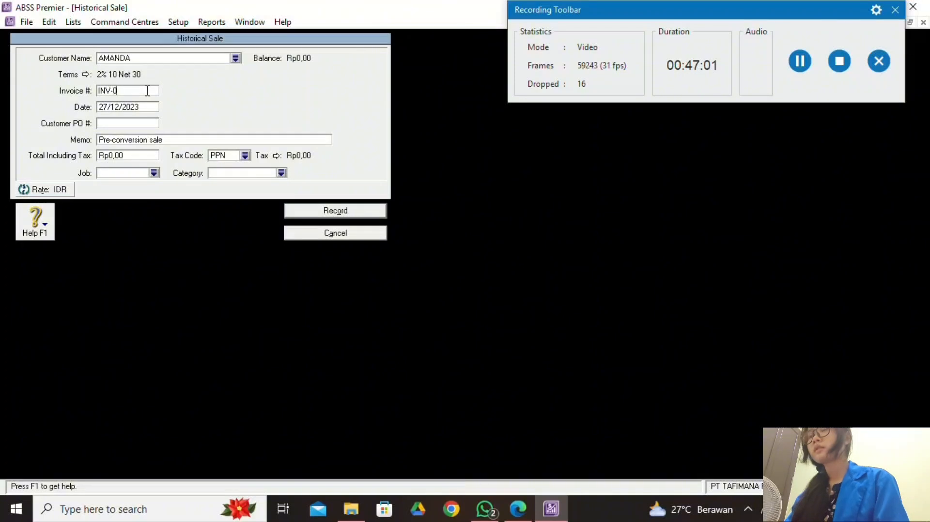
text(02)
click(518, 508)
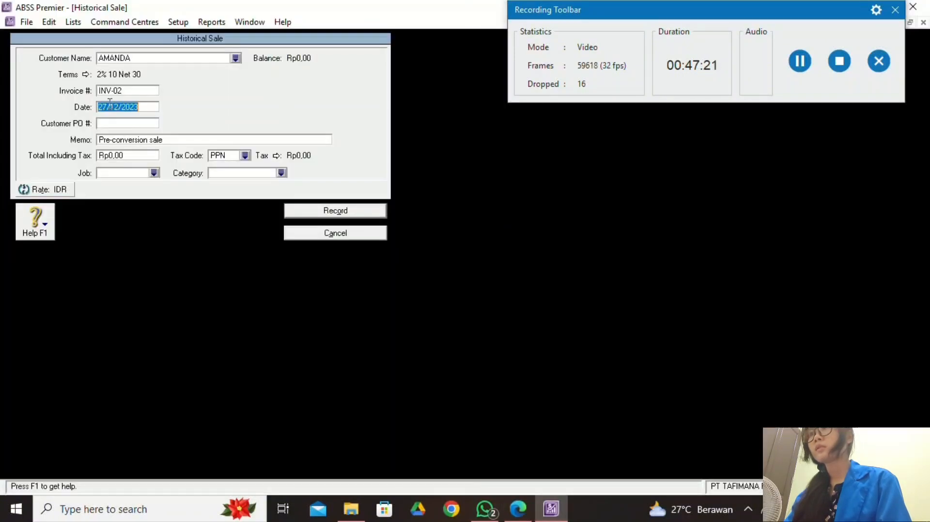
click(120, 127)
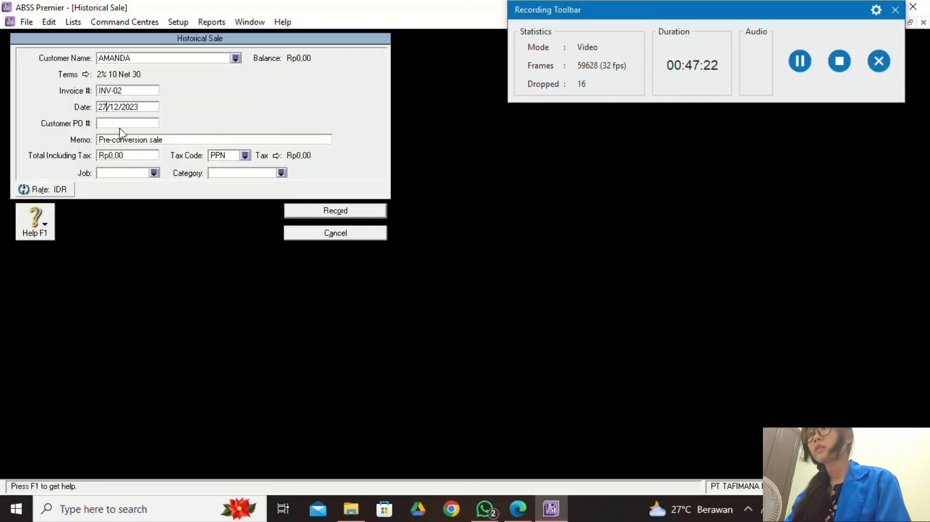
key(BackSpace)
key(BackSpace)
text(30)
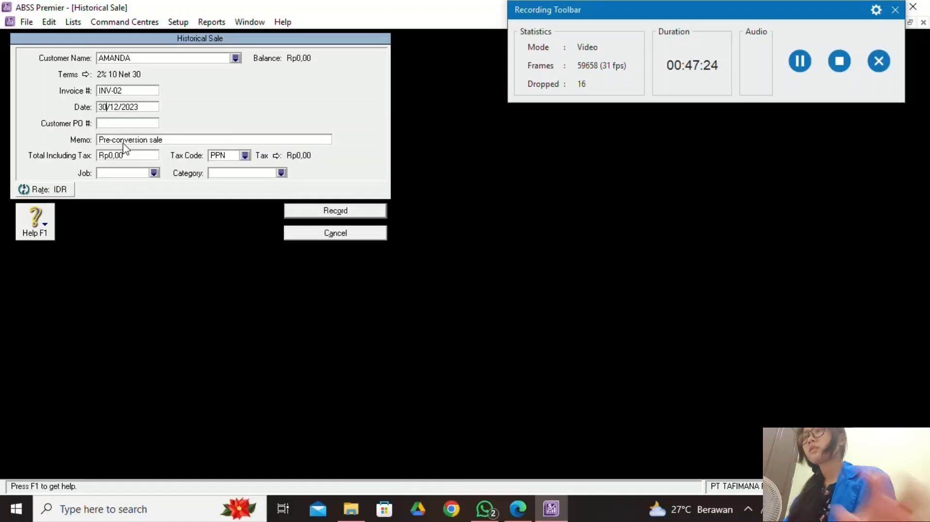
click(517, 508)
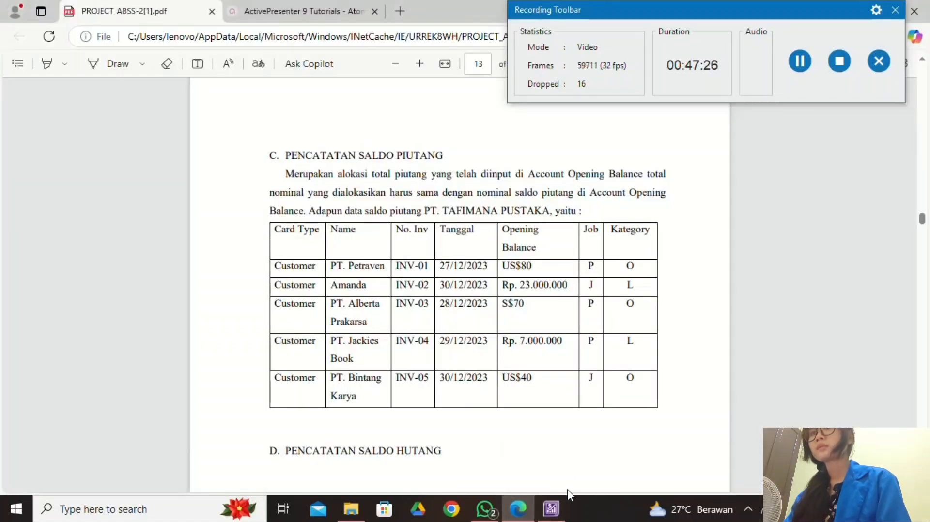
click(557, 514)
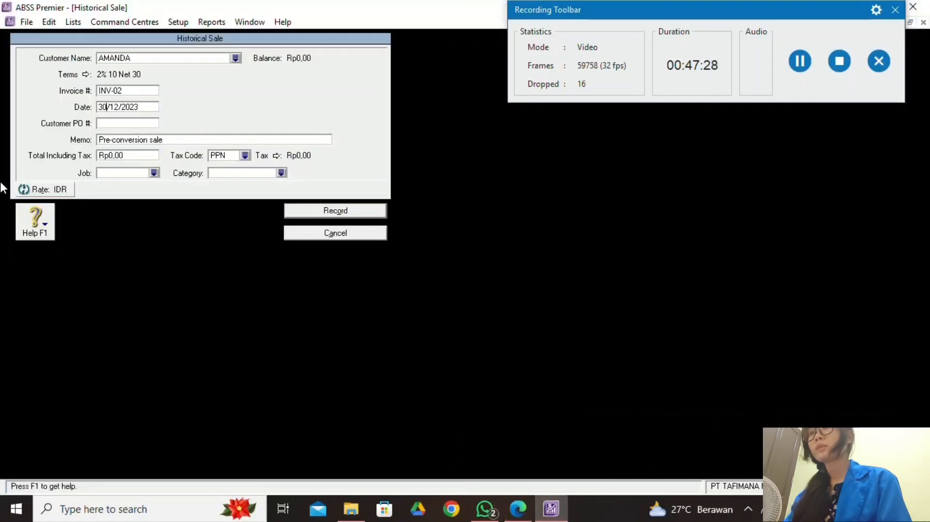
click(127, 156)
text(23000000)
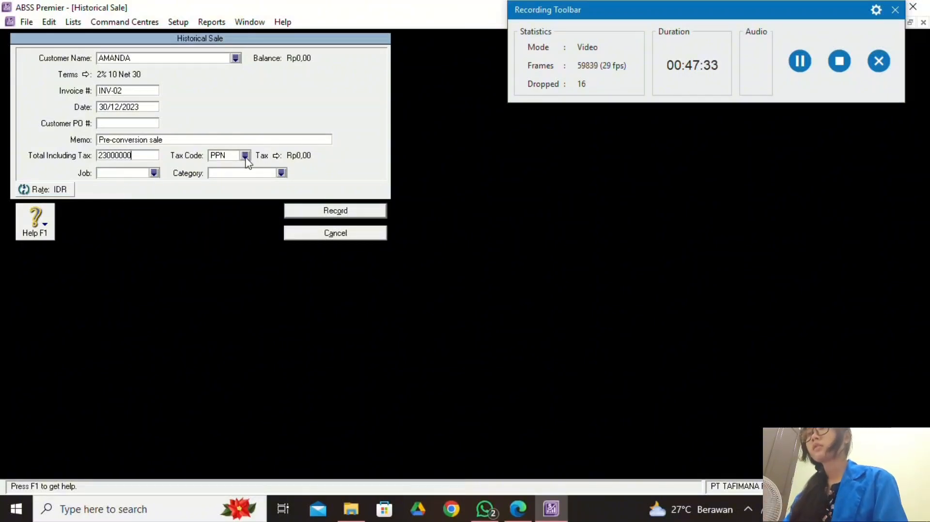
Apply tax code N-T, job Jasa, and category Local to the sale.
click(245, 155)
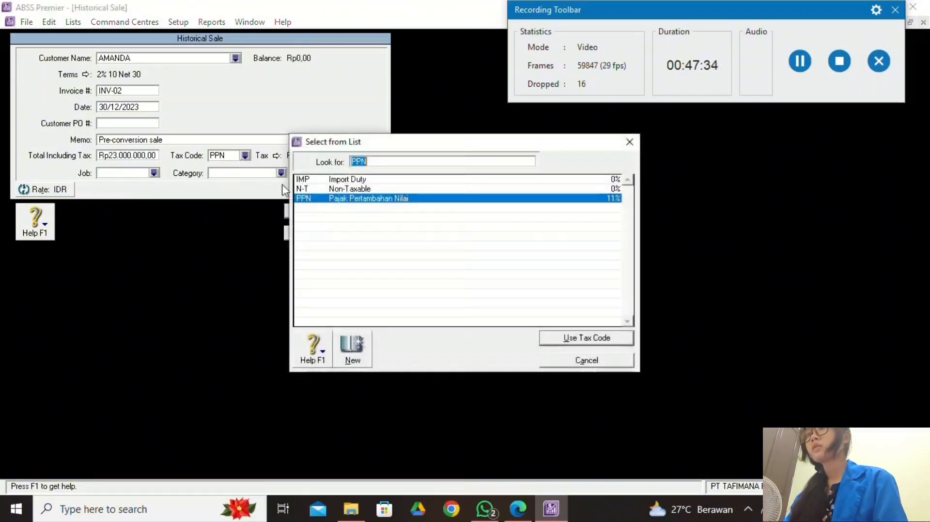
text(N-T)
click(600, 343)
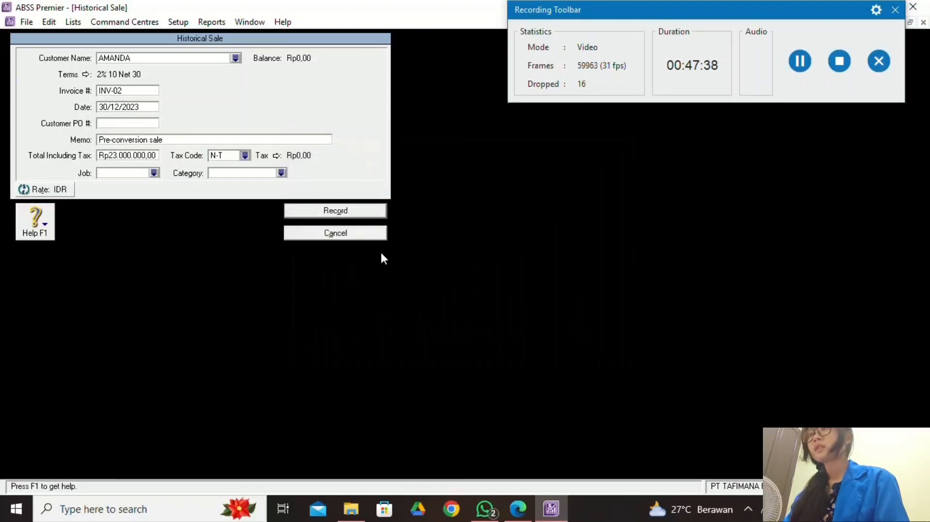
click(518, 509)
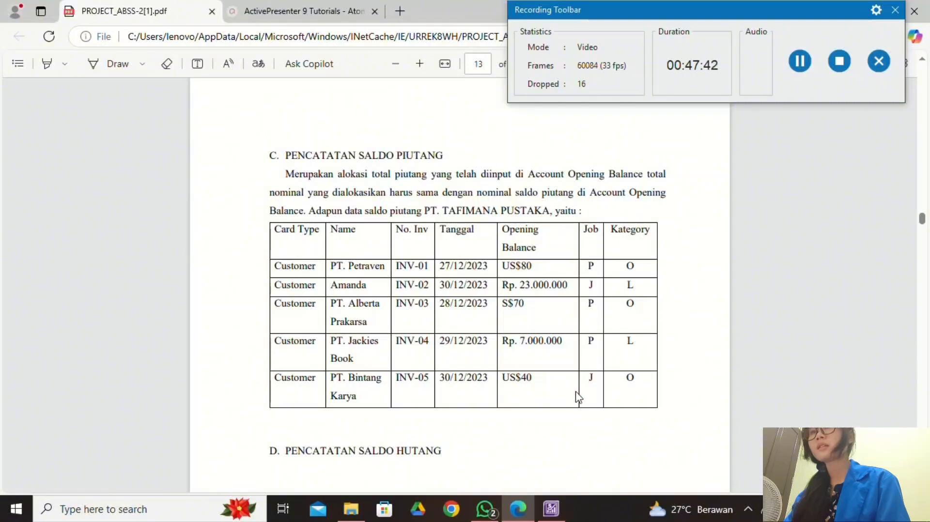
click(551, 508)
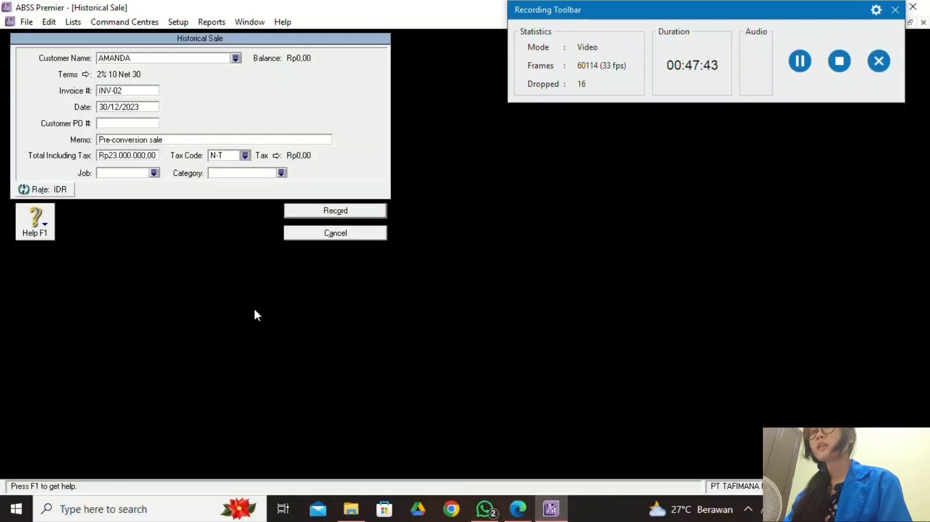
click(154, 173)
click(593, 339)
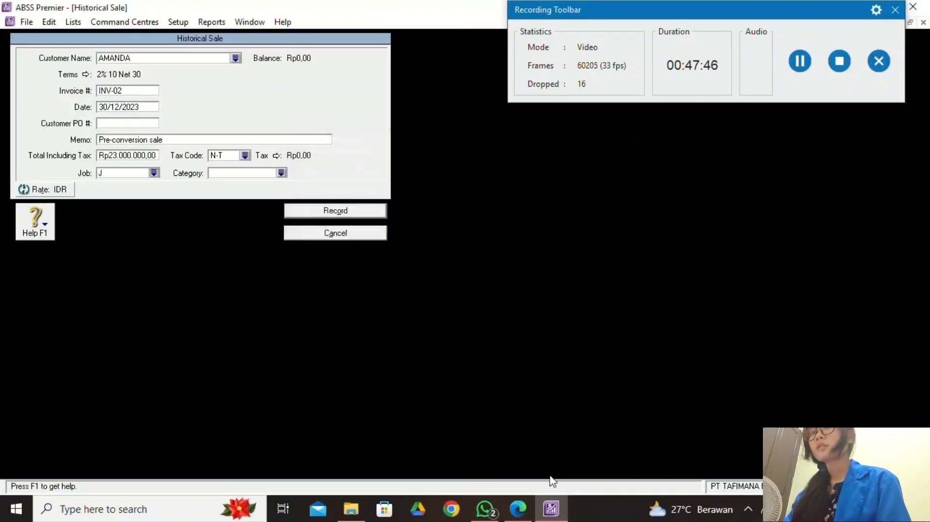
click(518, 509)
click(550, 513)
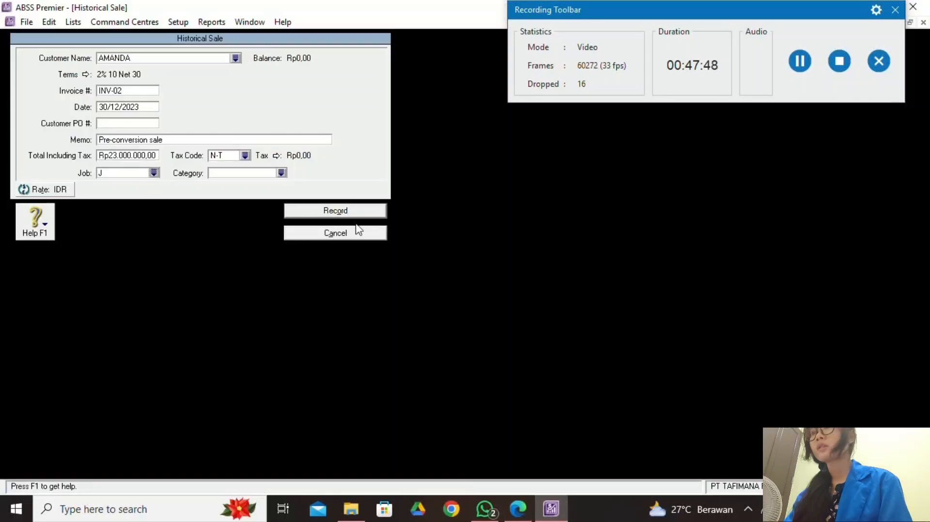
click(281, 173)
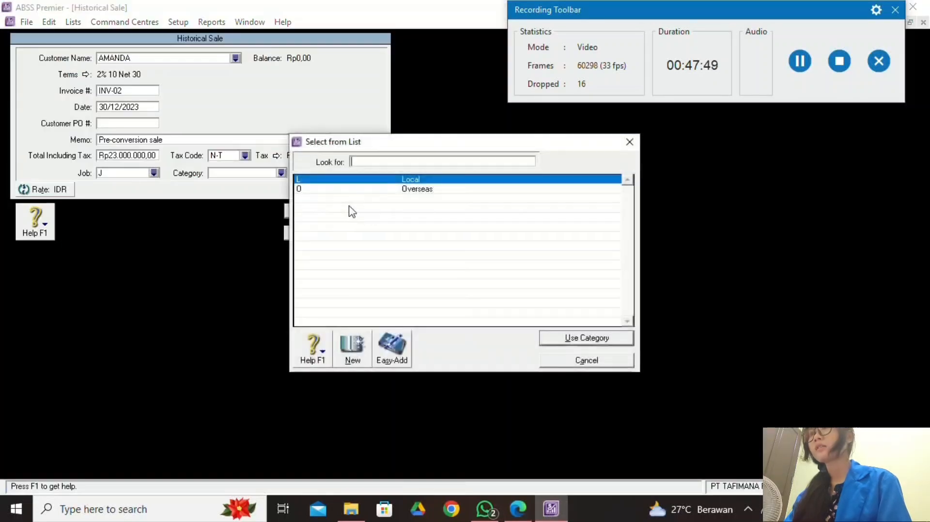
click(600, 337)
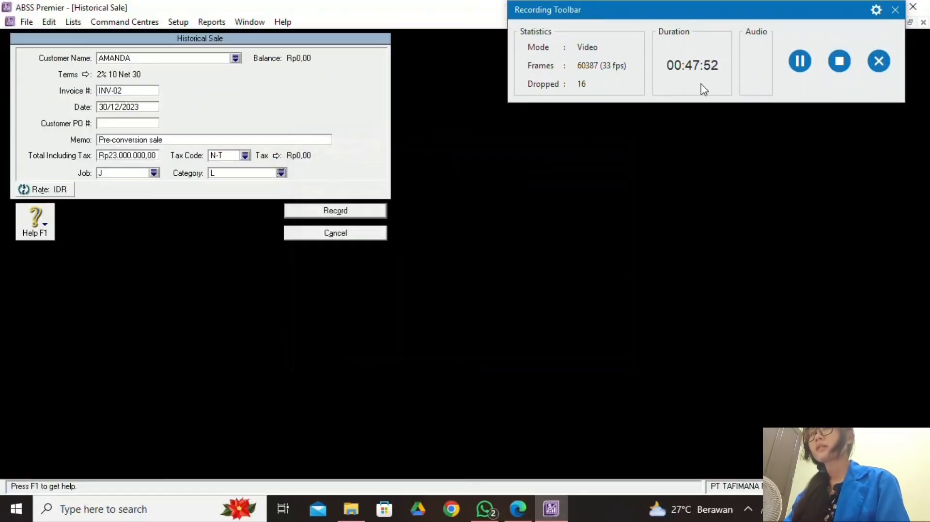
Record AMANDA's INV-02 sale and check the remaining IDR out-of-balance amount.
click(801, 66)
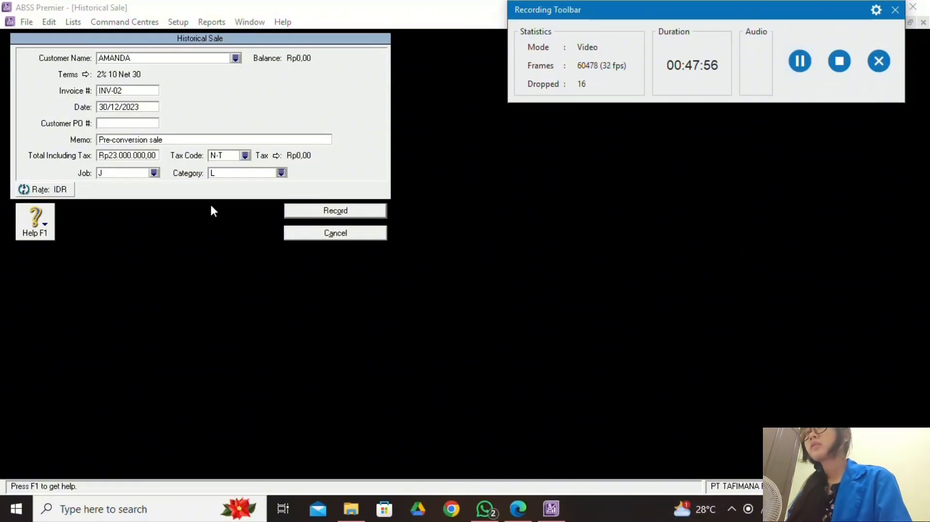
click(517, 508)
click(551, 508)
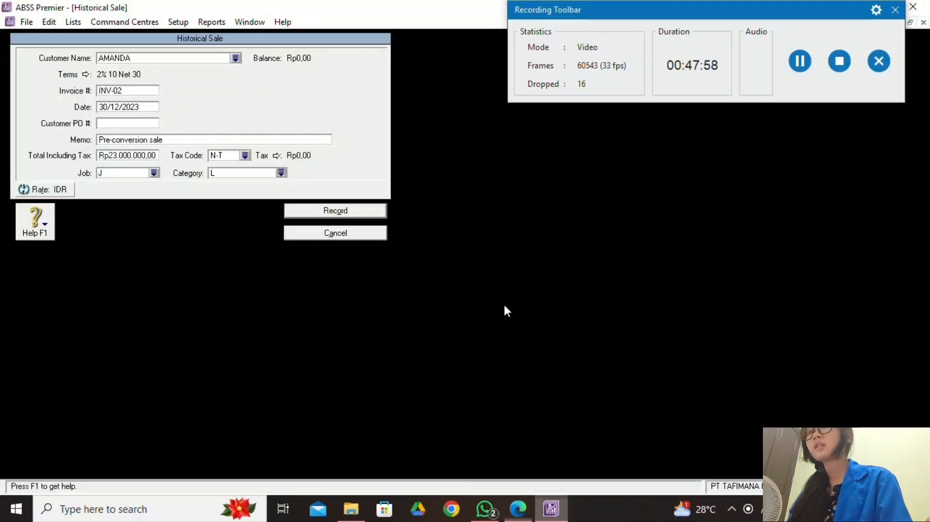
click(337, 211)
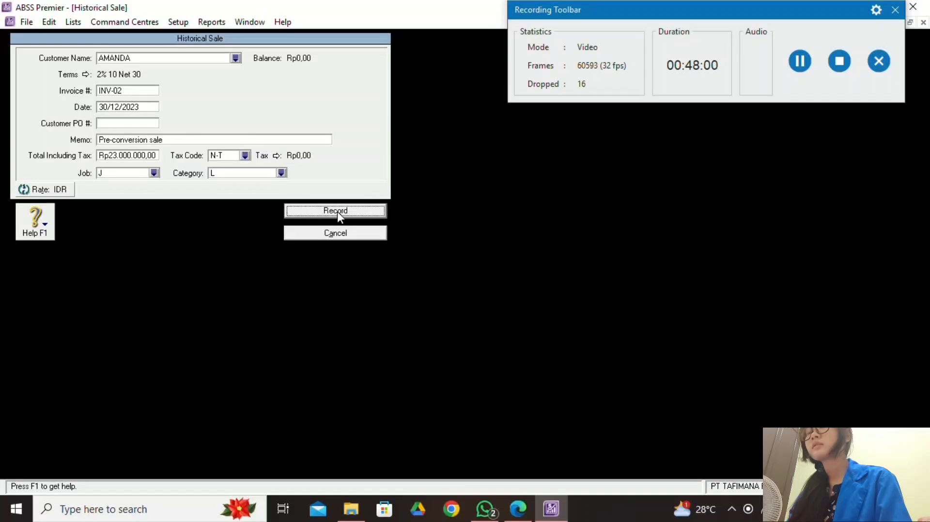
click(524, 506)
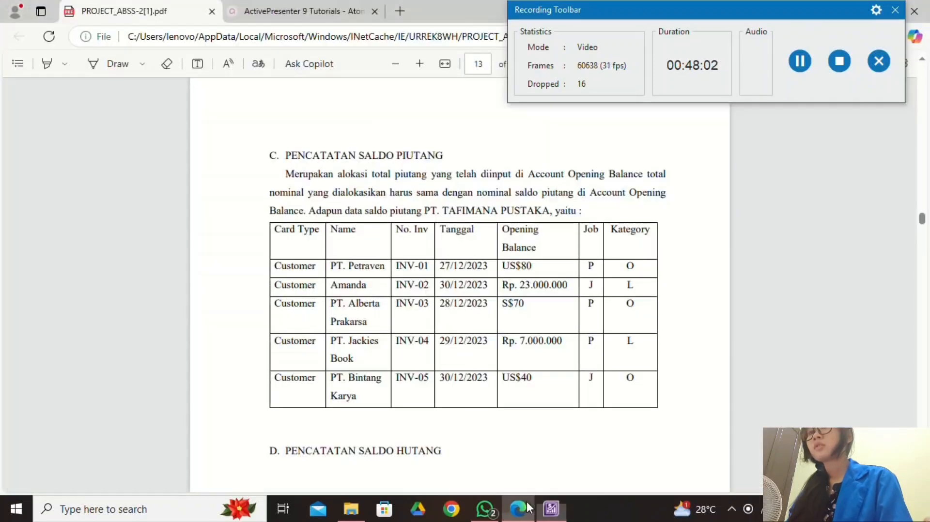
click(551, 508)
Select PT. ALBERTA PRAKARSA in Customer Balances and start a new historical sale.
click(186, 45)
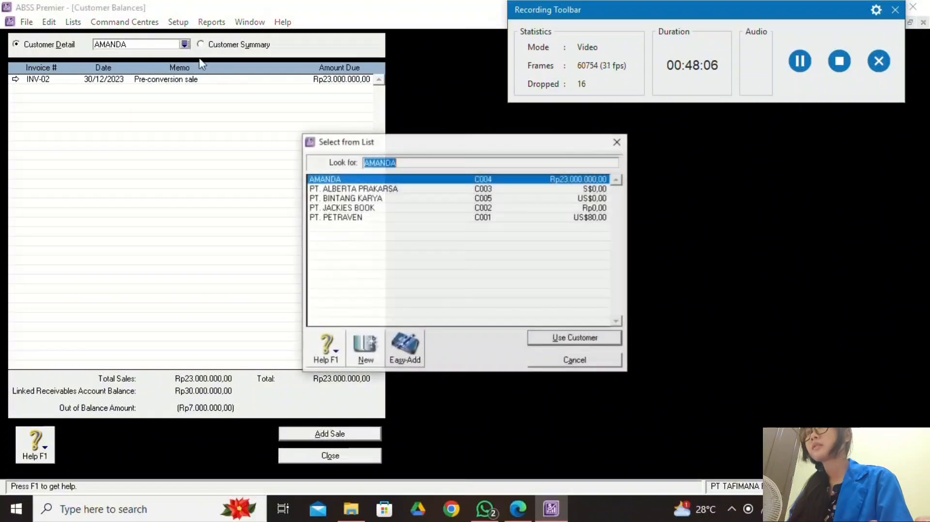
click(385, 191)
click(575, 338)
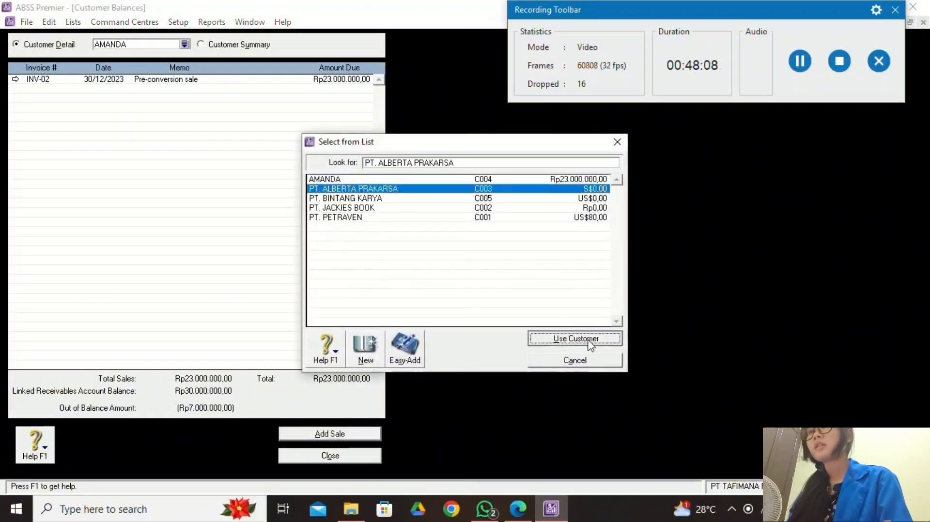
click(329, 433)
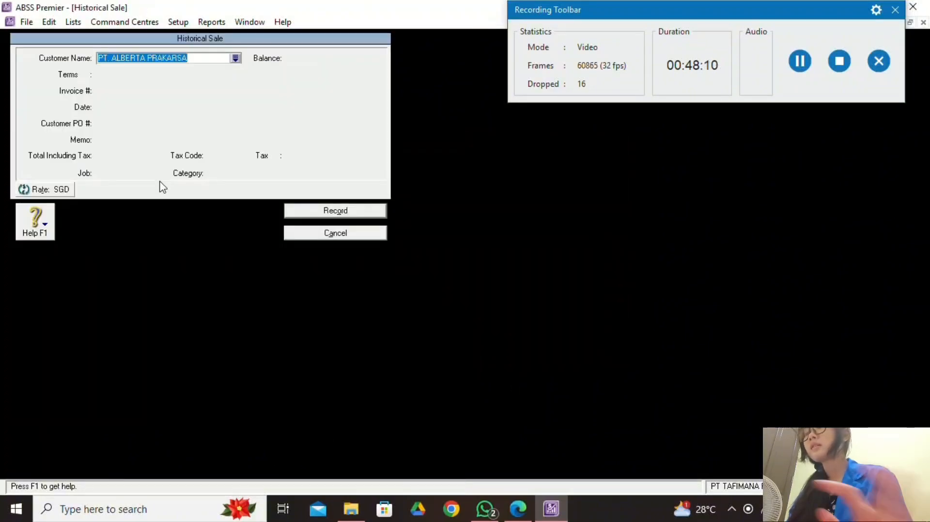
click(518, 509)
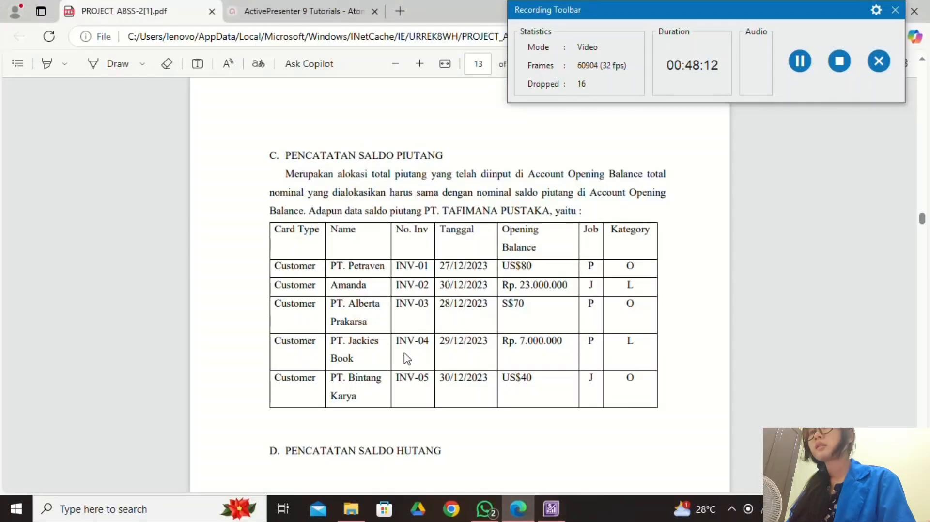
click(551, 508)
Enter invoice number INV-03 and change the sale date to 28/12/2023.
click(141, 92)
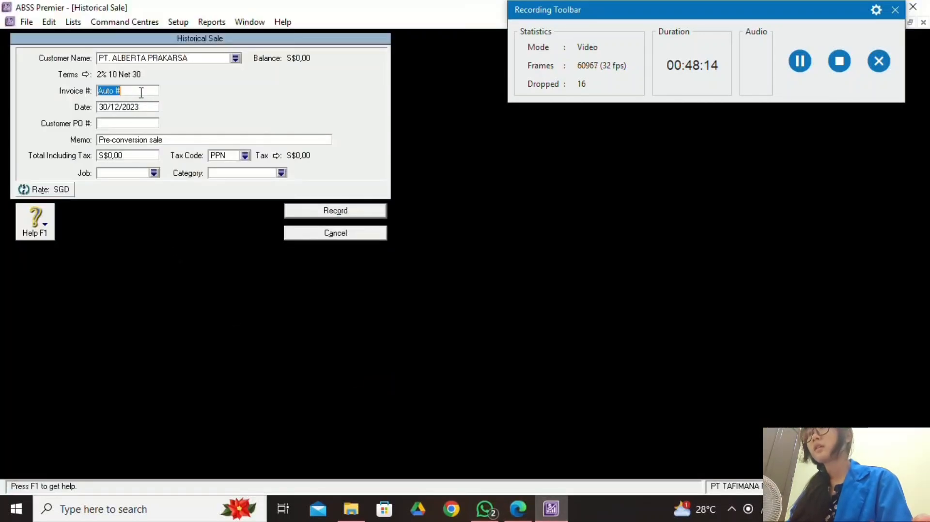
text(INV-0)
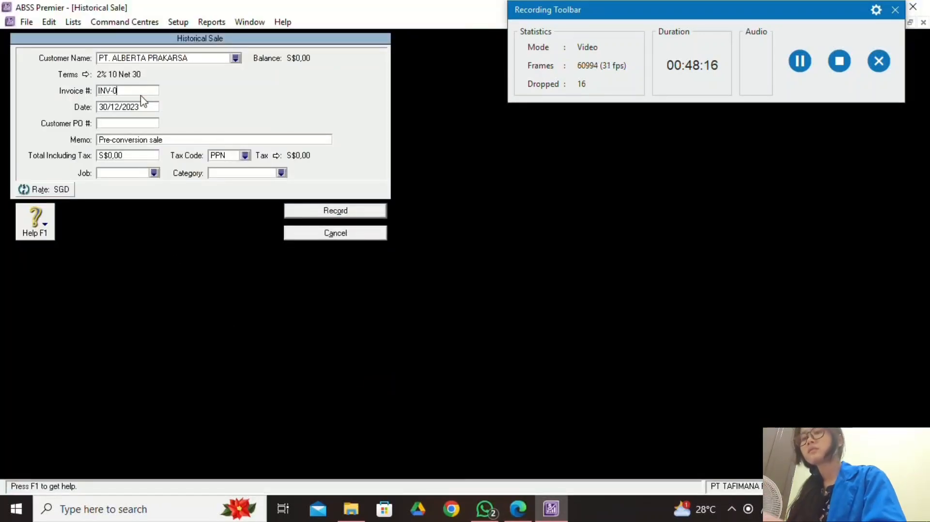
text(3)
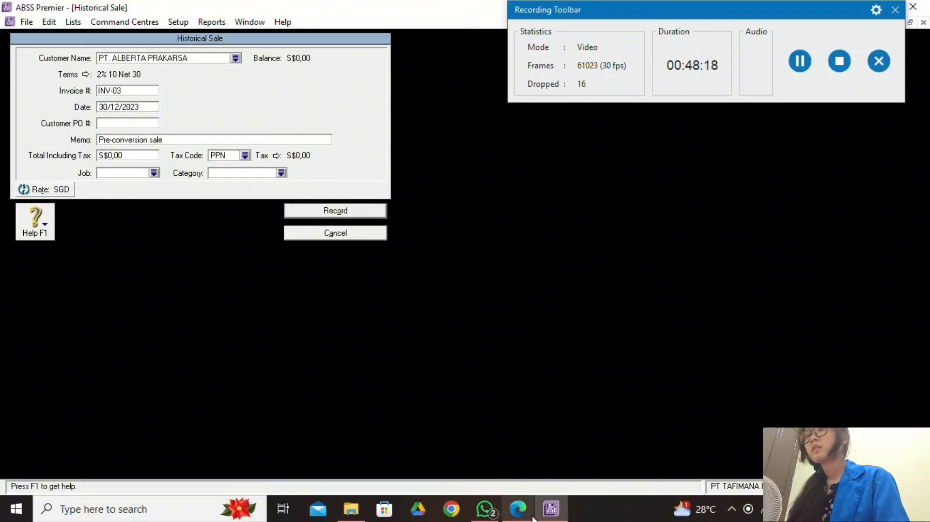
click(517, 508)
click(558, 501)
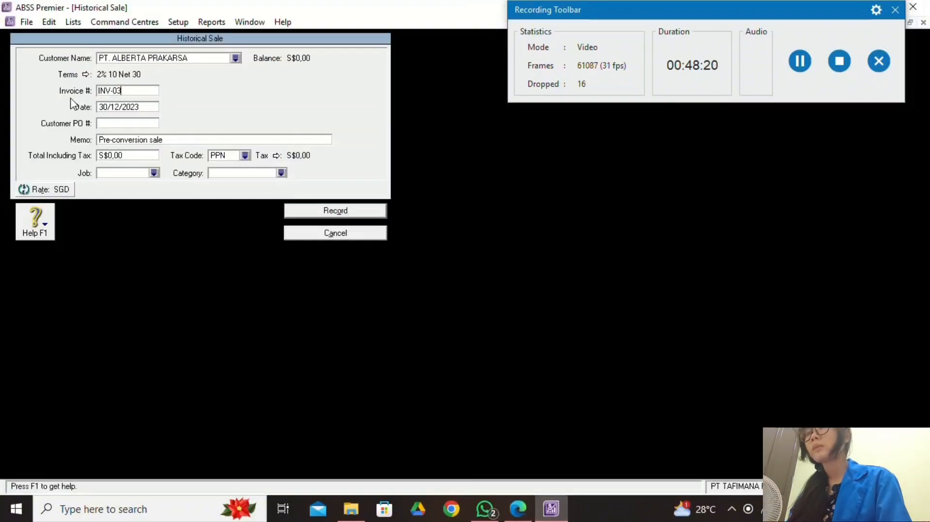
click(108, 107)
key(BackSpace)
key(BackSpace)
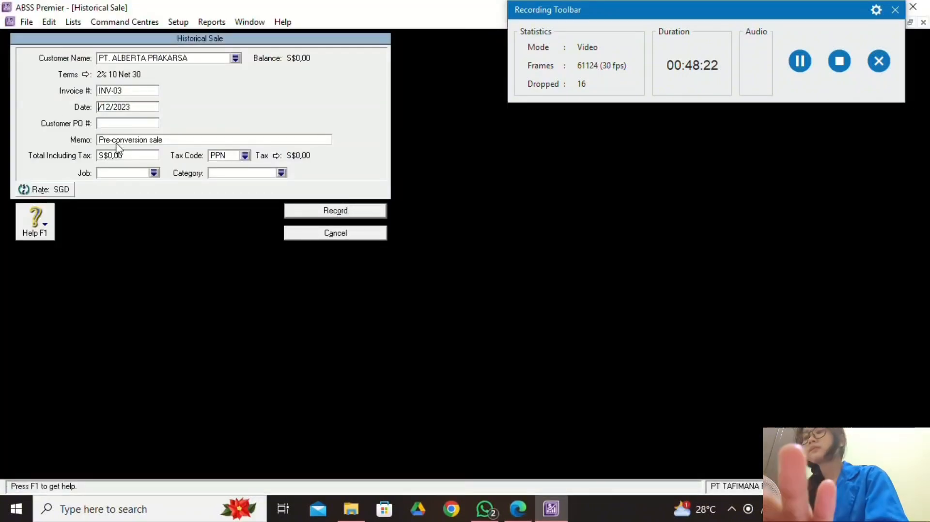
text(28)
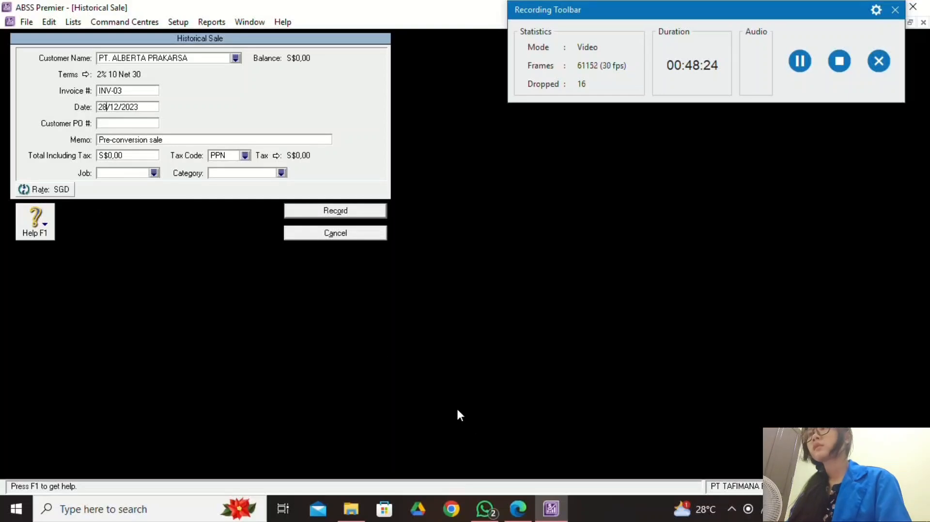
Set the sale total to 70 with tax code N-T.
key(alt+Tab)
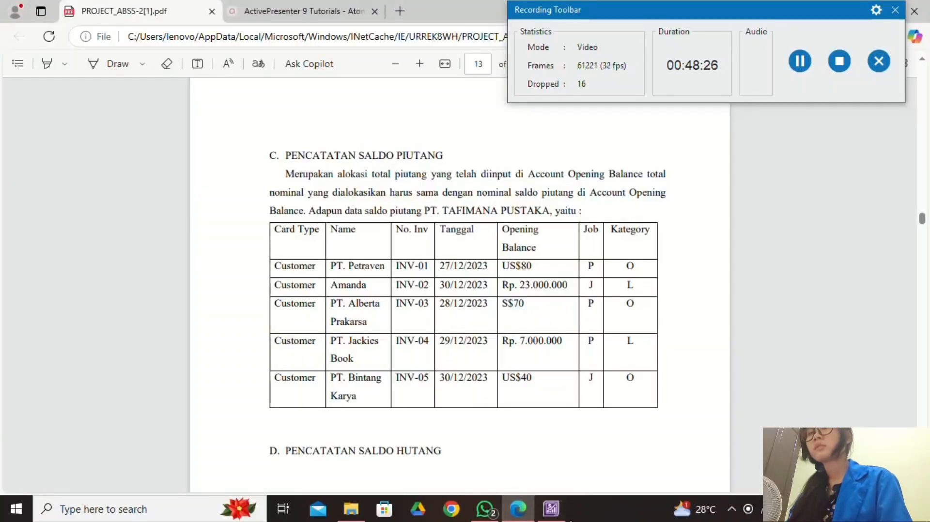
key(alt+Tab)
click(143, 156)
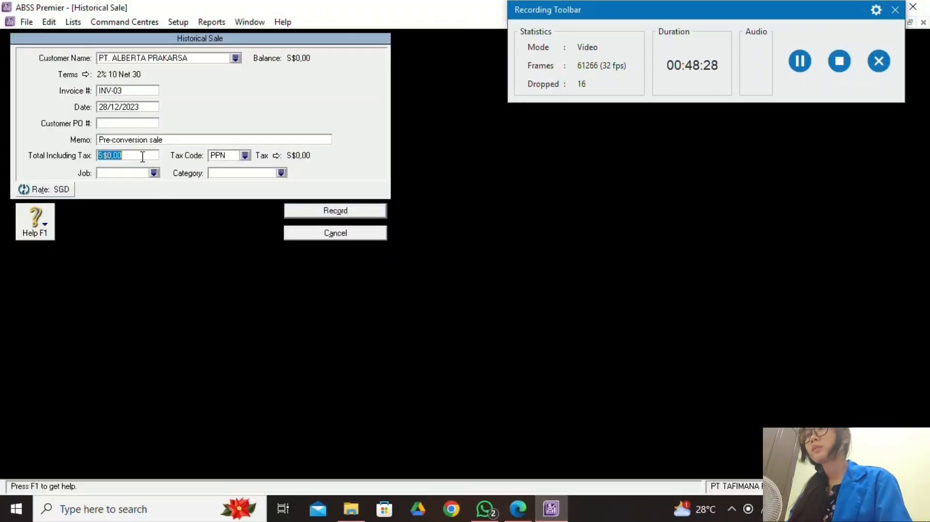
text(70)
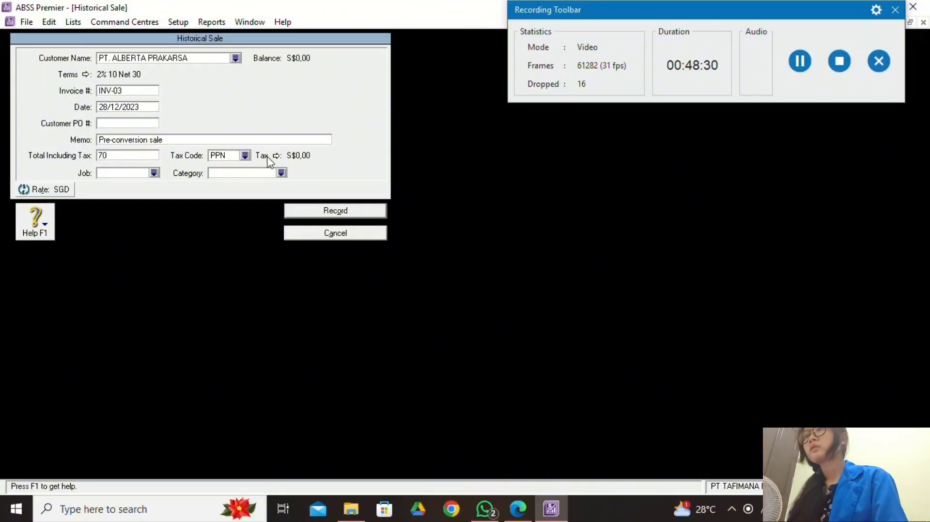
click(246, 155)
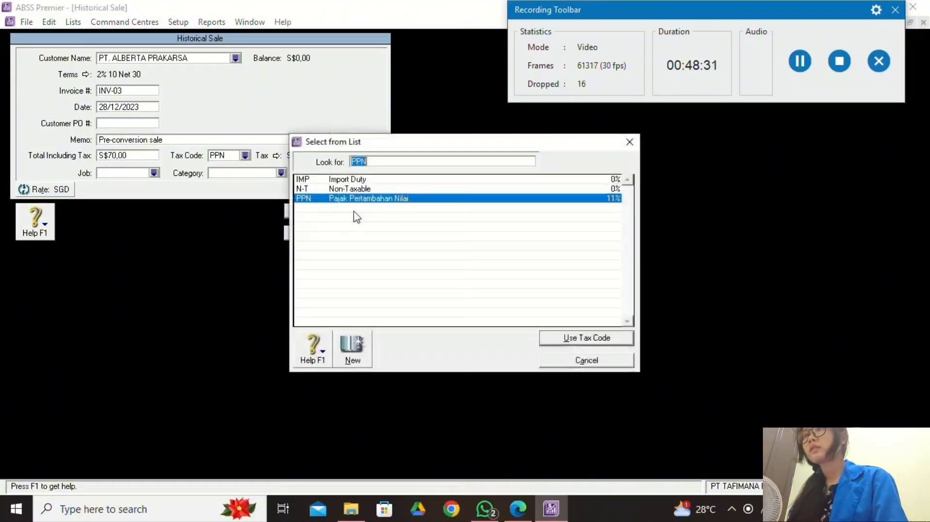
click(417, 189)
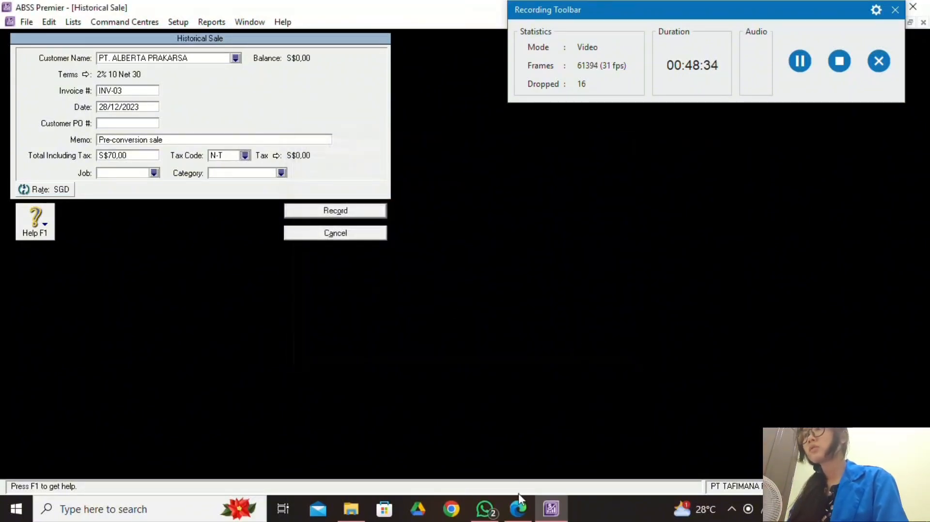
Assign job P and category O Overseas, then record the INV-03 sale.
click(518, 506)
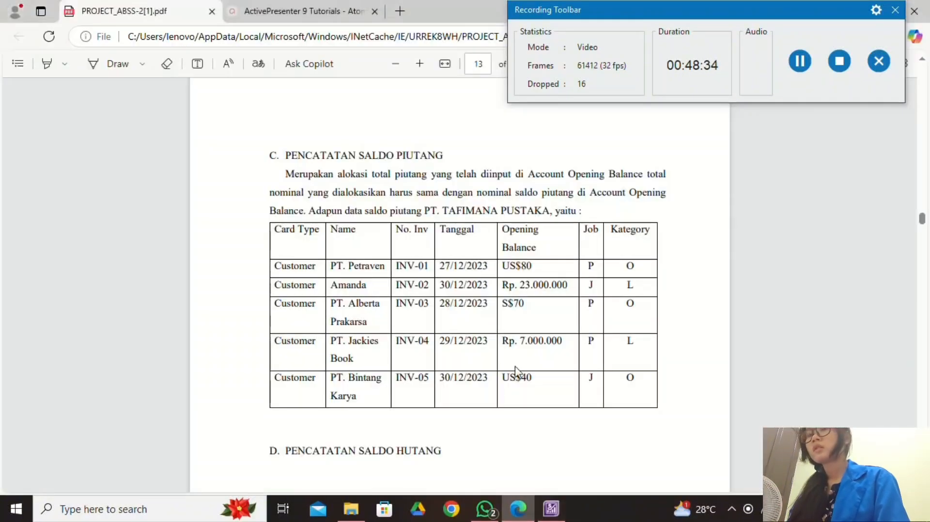
click(555, 512)
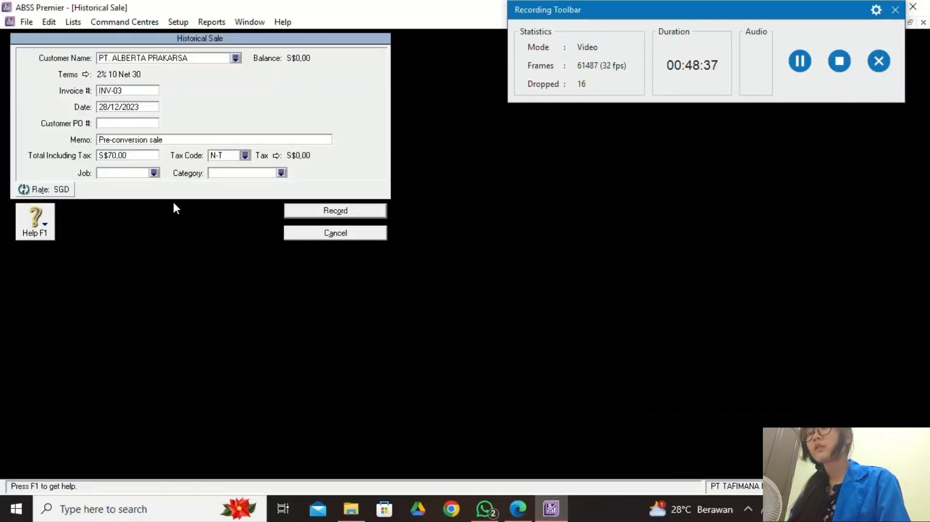
click(154, 173)
text(P)
click(571, 336)
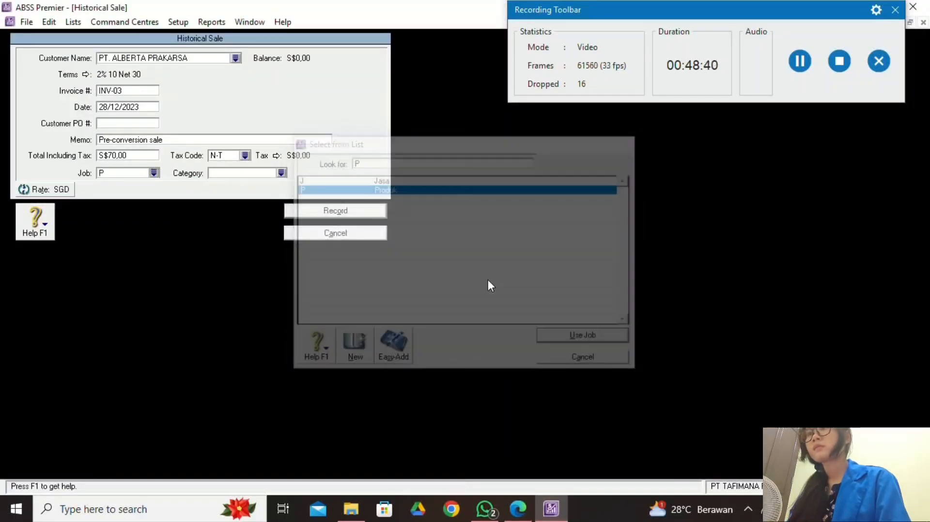
click(281, 173)
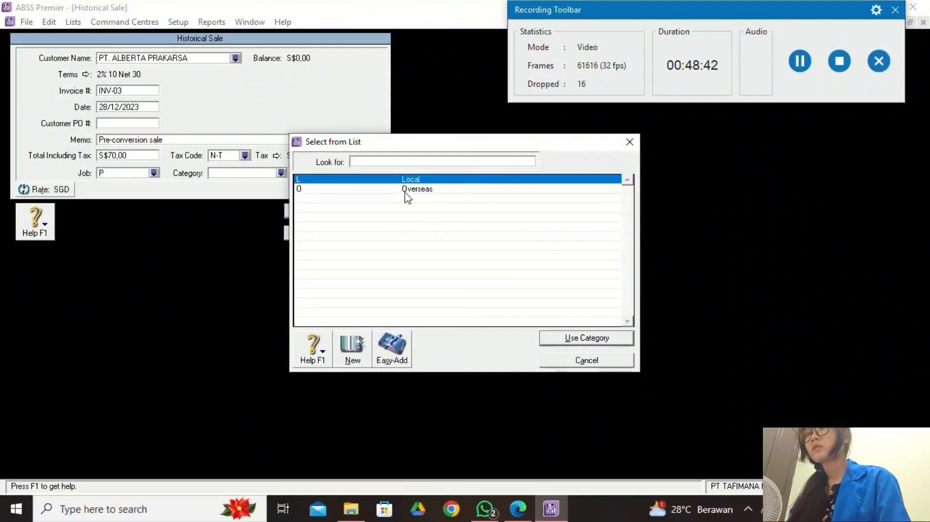
text(O)
click(620, 338)
click(517, 509)
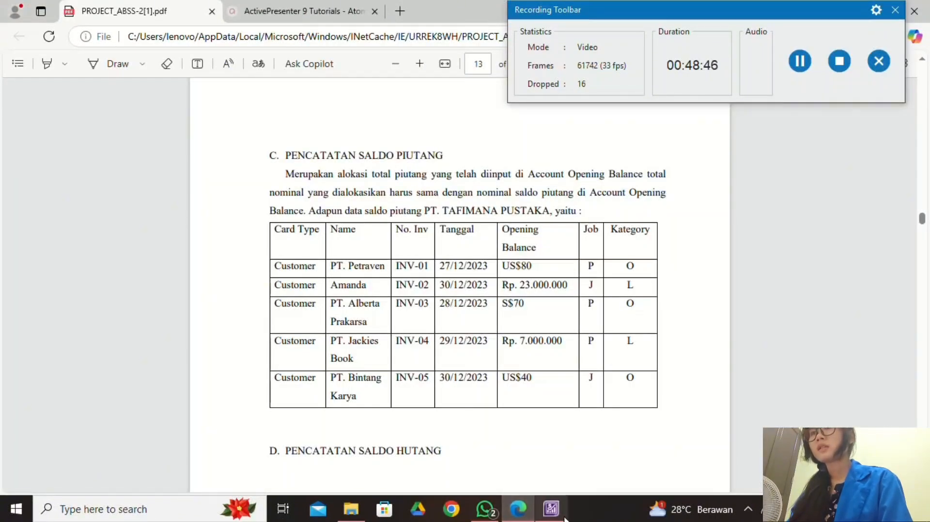
click(551, 508)
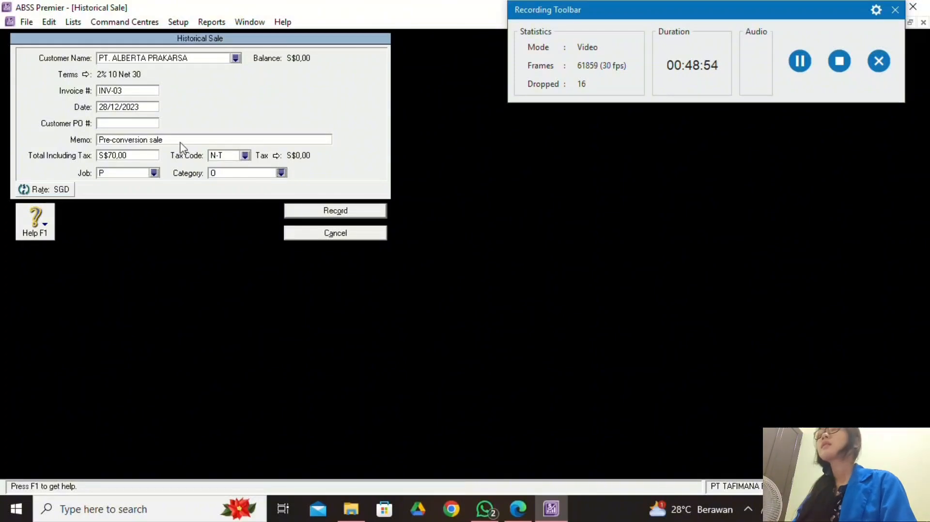
click(348, 213)
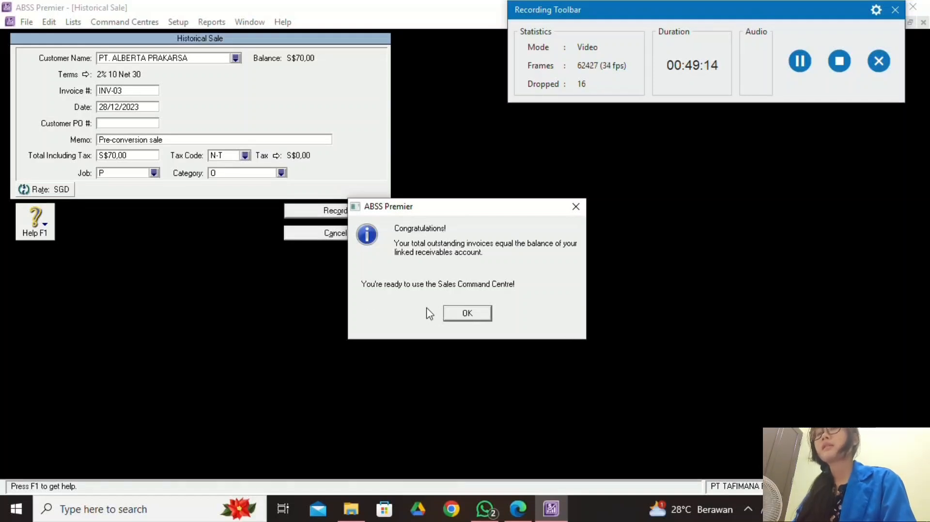
Dismiss the balanced message, select PT. JACKIES BOOK and start a new historical sale.
click(468, 314)
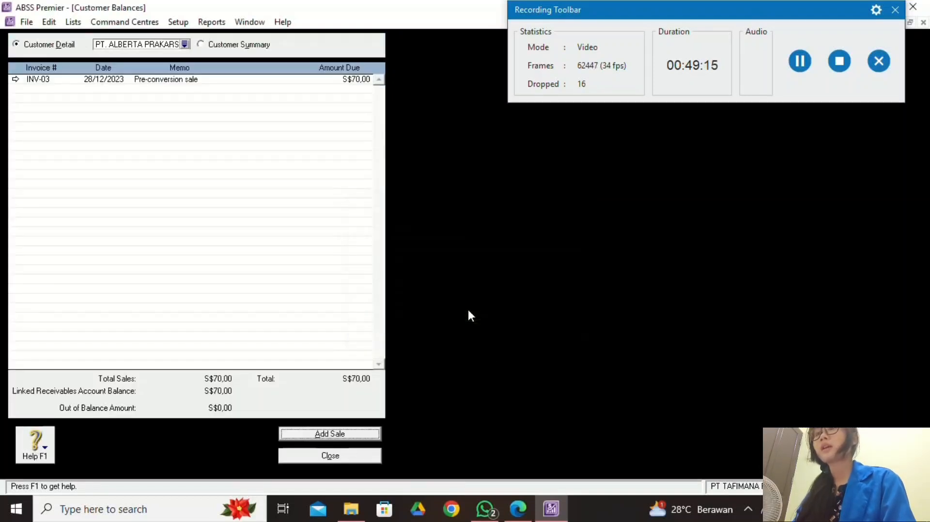
click(517, 508)
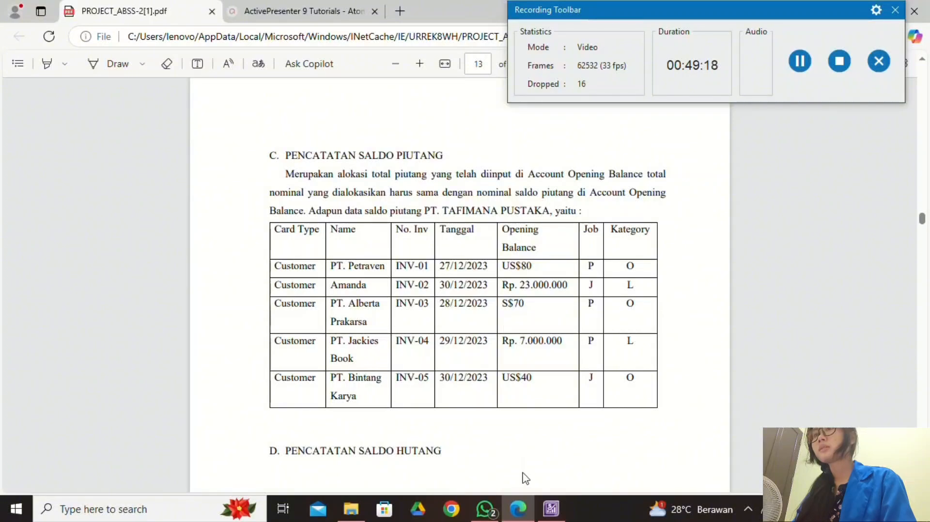
click(550, 508)
click(185, 44)
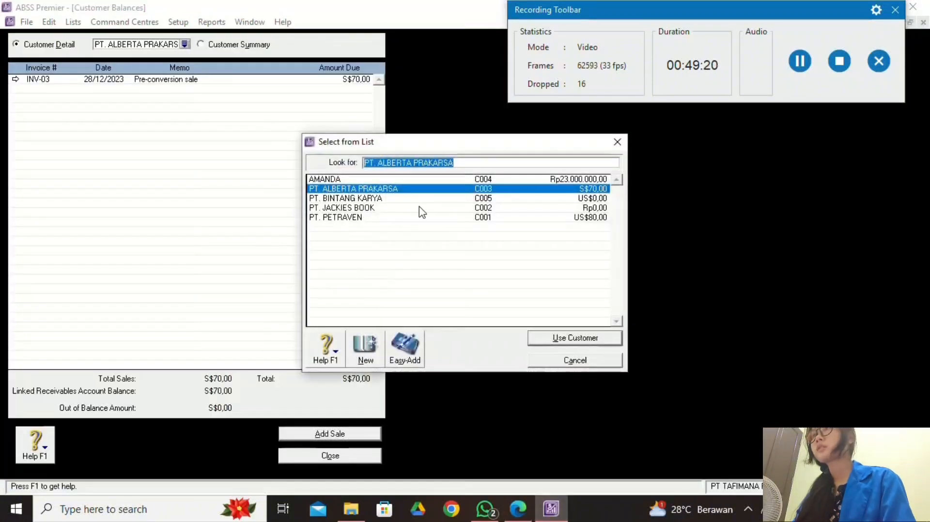
click(419, 207)
click(548, 340)
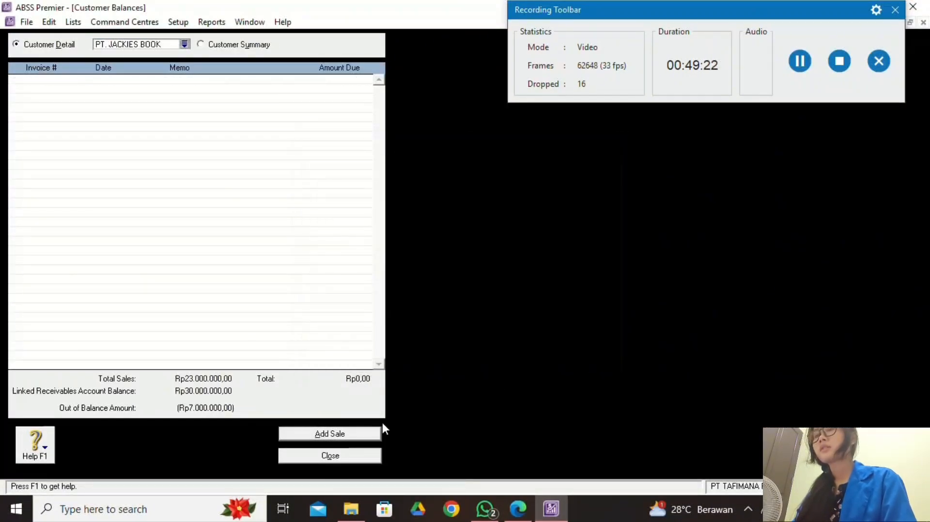
click(375, 433)
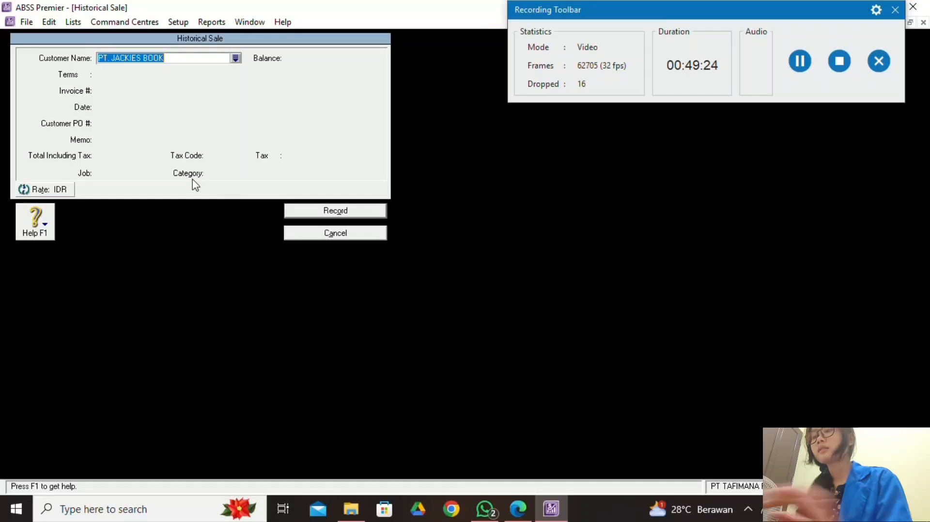
click(517, 516)
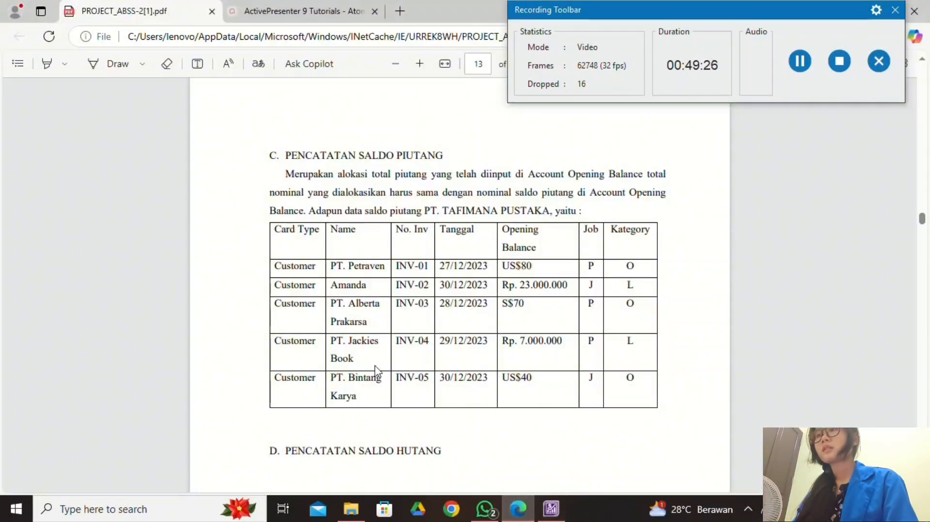
click(551, 508)
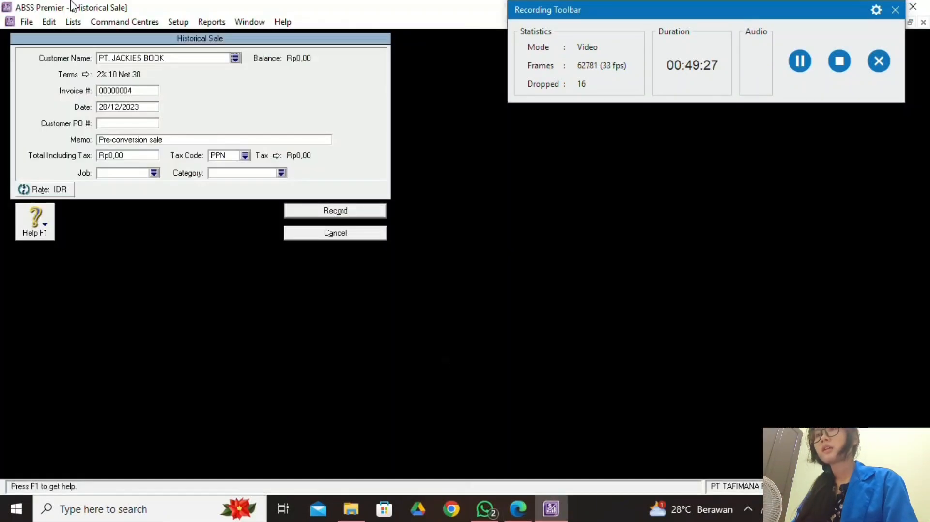
Enter invoice number INV-04 and date 29/12/2023.
click(143, 90)
text(INV-0)
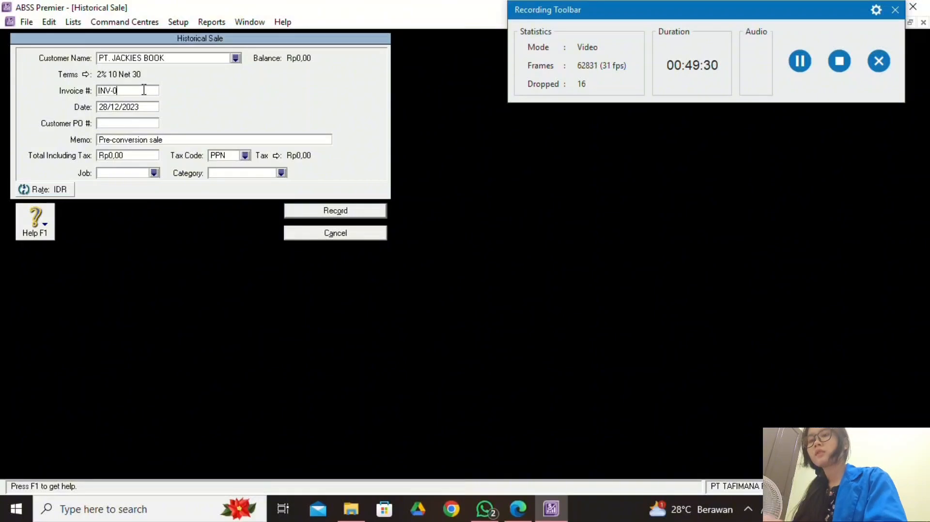
text(4)
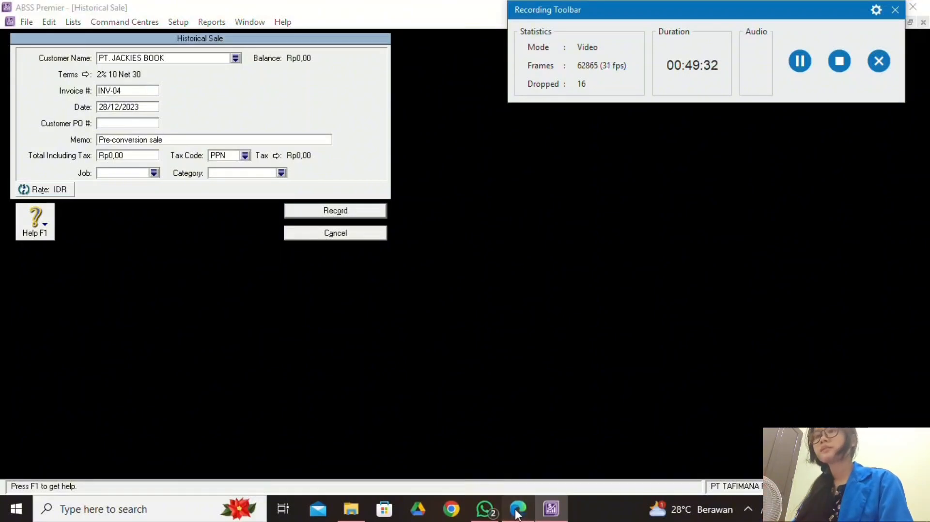
click(518, 509)
key(alt+Tab)
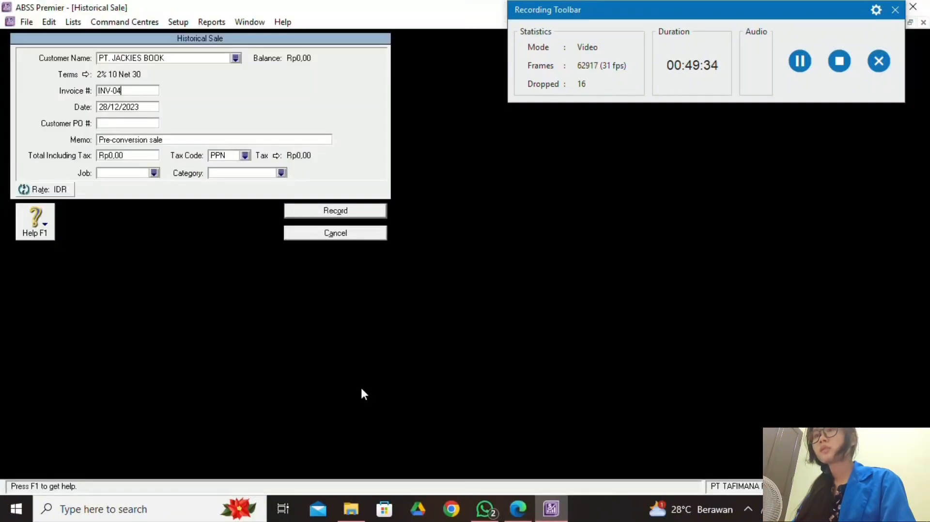
click(109, 106)
text(29/12/2023)
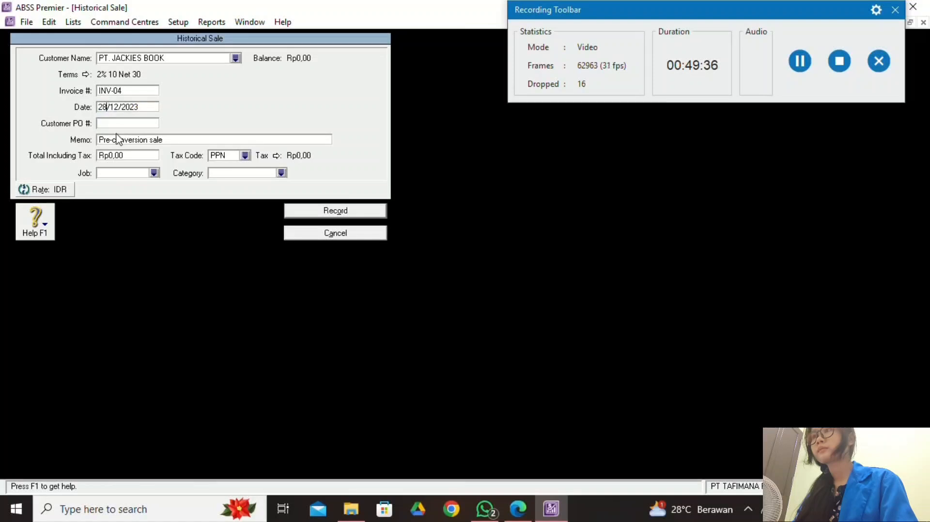
Set the total to 7000000 with the non-taxable N-T tax code.
click(134, 155)
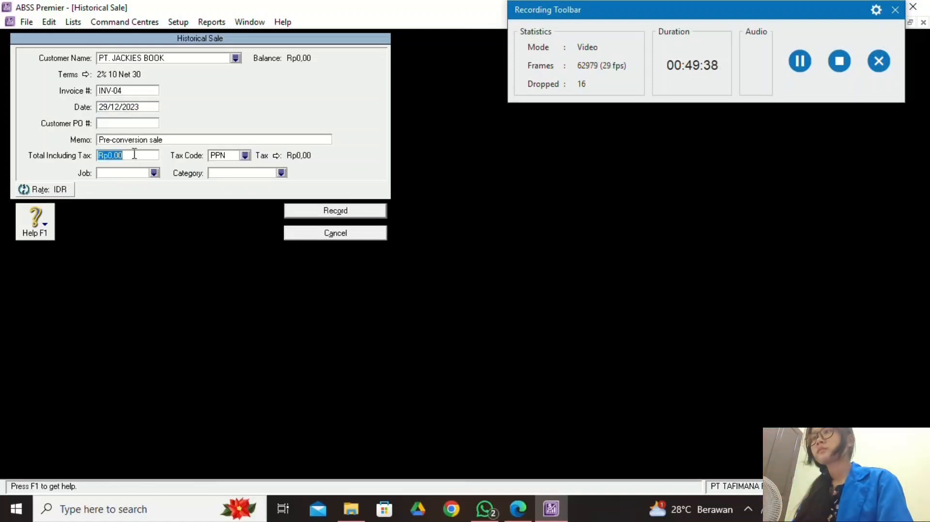
key(alt+Tab)
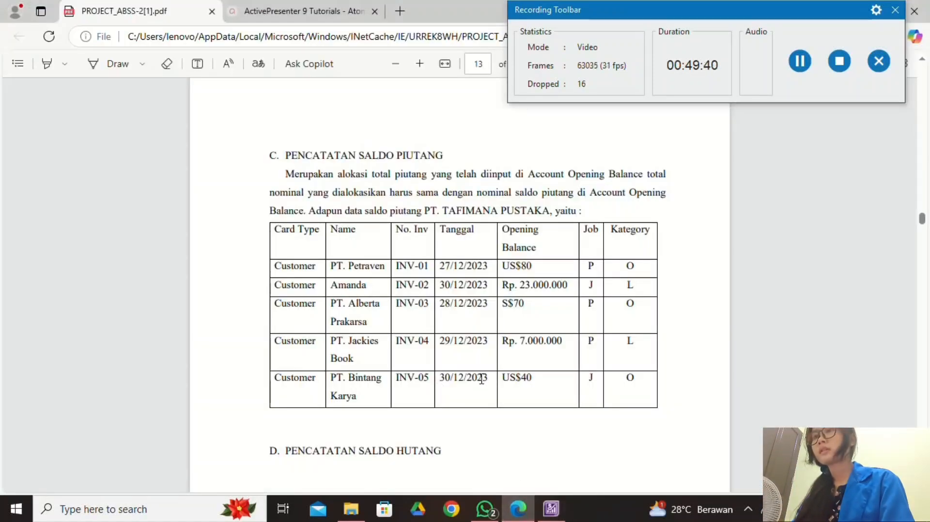
click(551, 508)
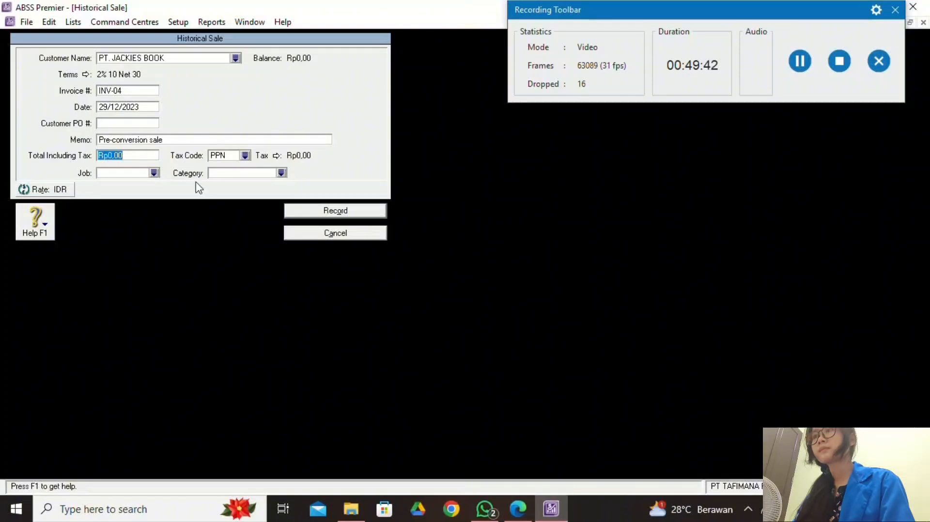
text(70000)
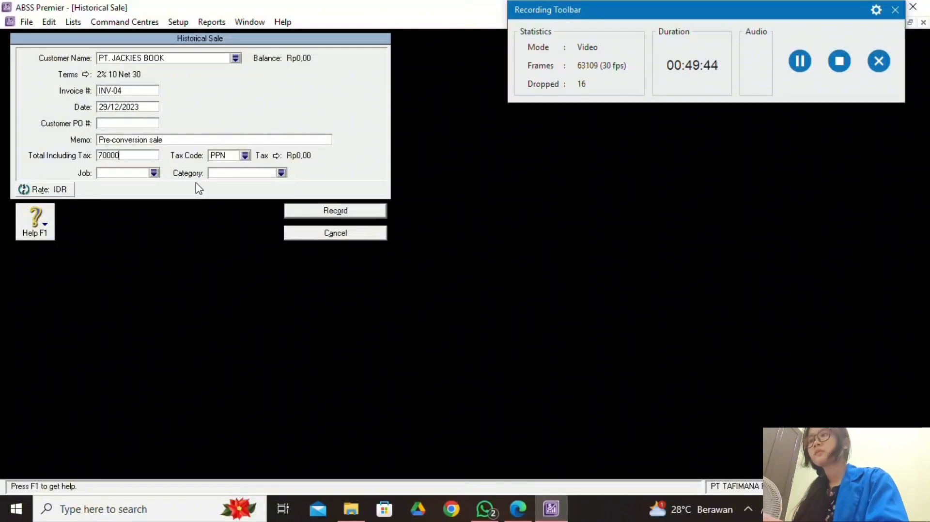
text(00)
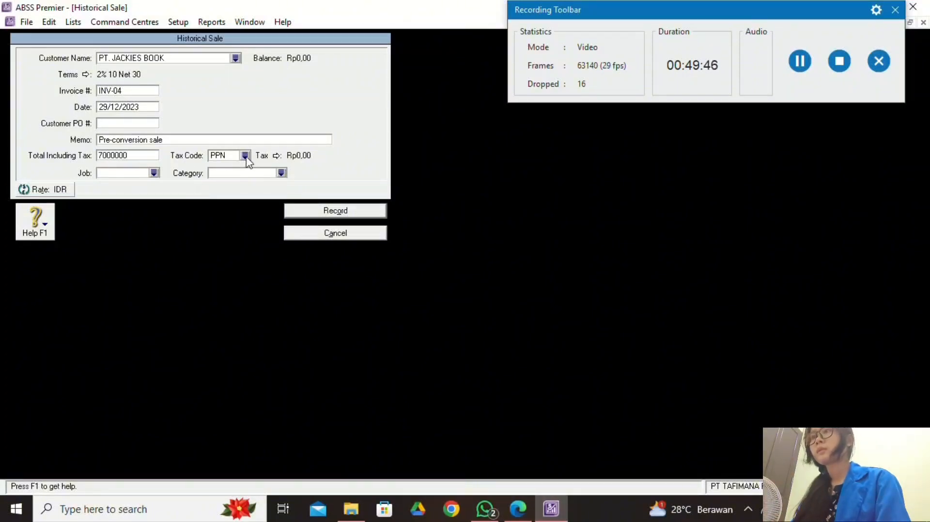
click(244, 156)
click(377, 189)
click(581, 338)
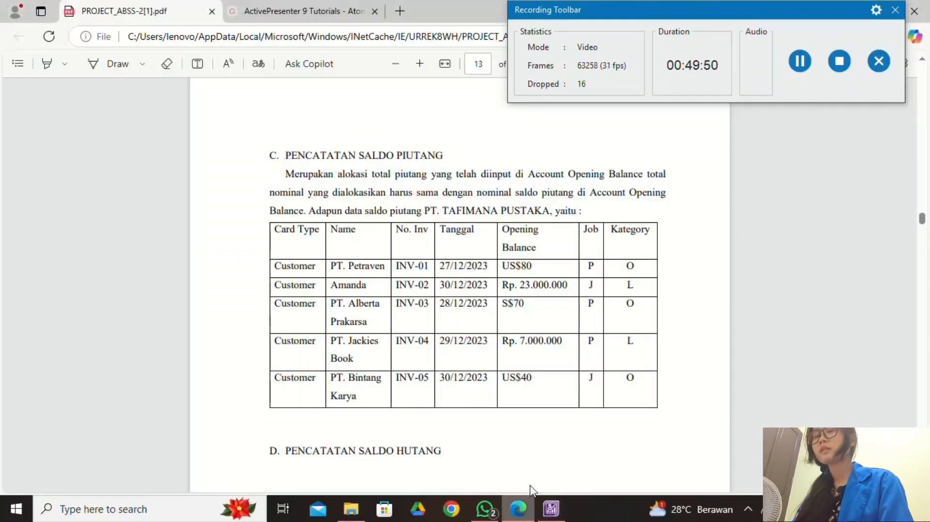
Assign job P Produk and category L Local, then record the INV-04 sale.
click(518, 509)
click(518, 510)
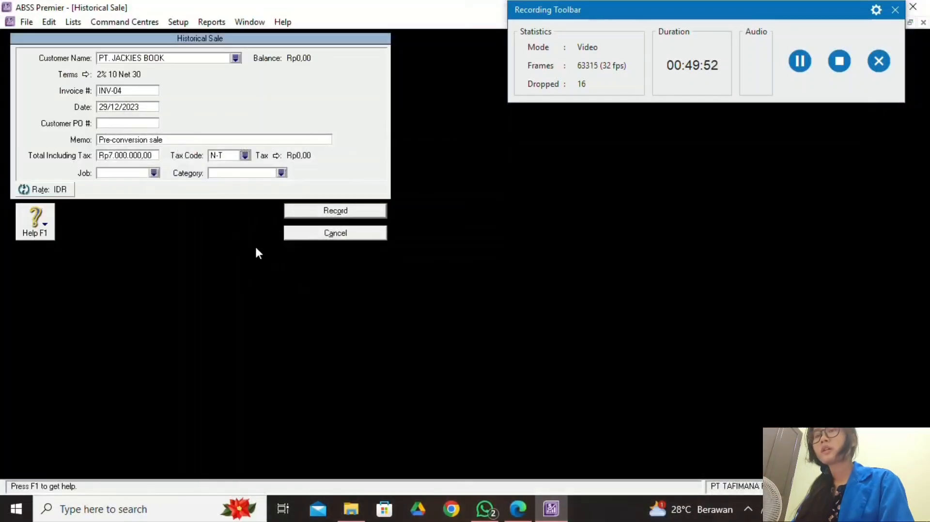
click(153, 174)
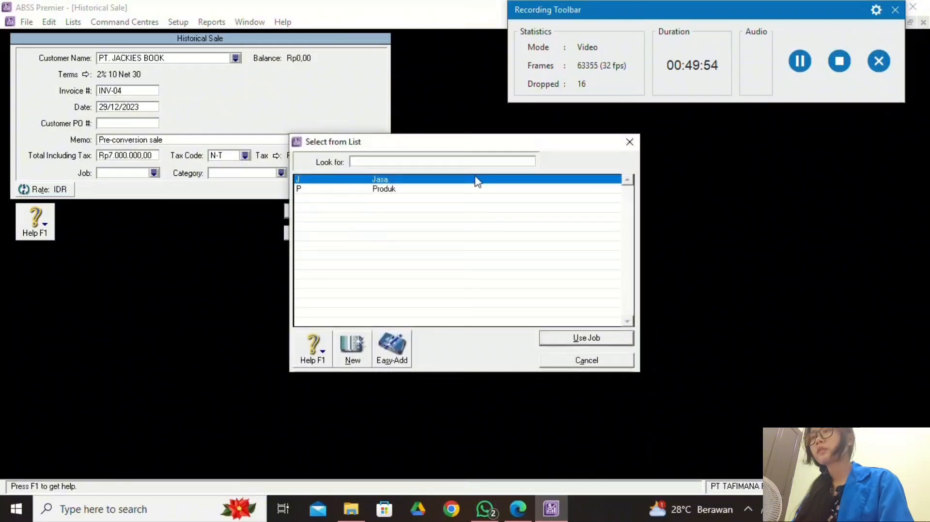
text(P)
key(Return)
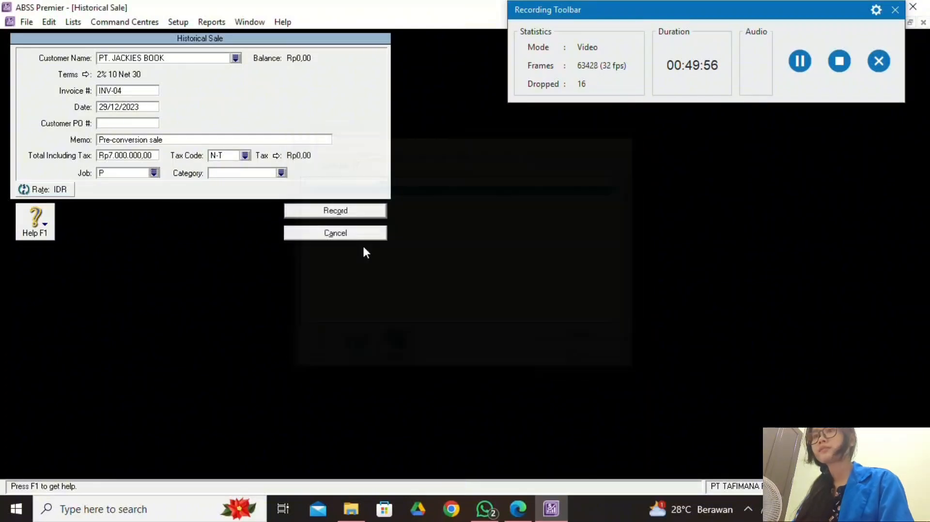
click(281, 174)
click(606, 338)
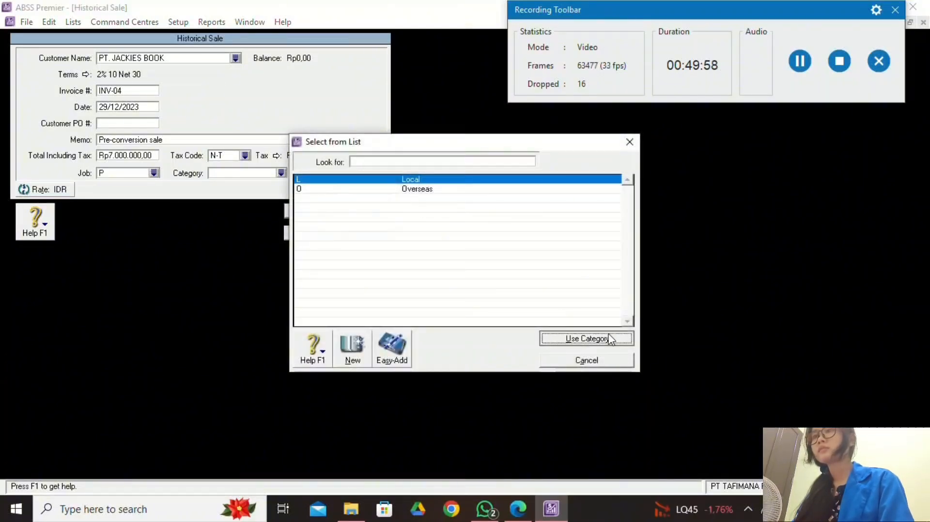
click(521, 512)
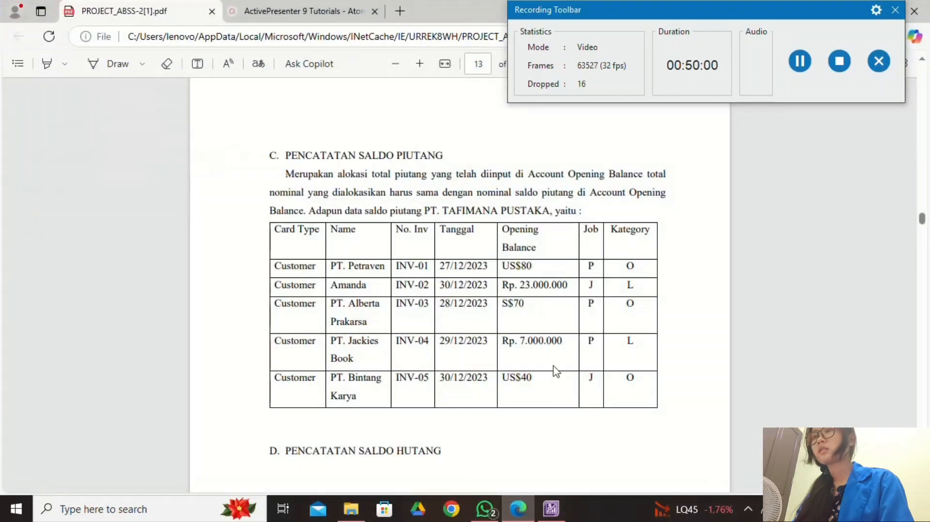
click(551, 508)
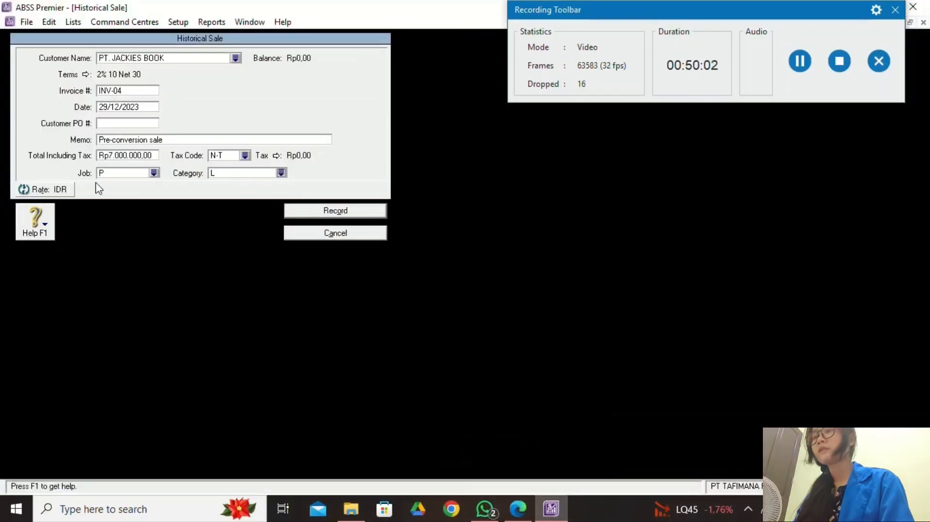
click(359, 211)
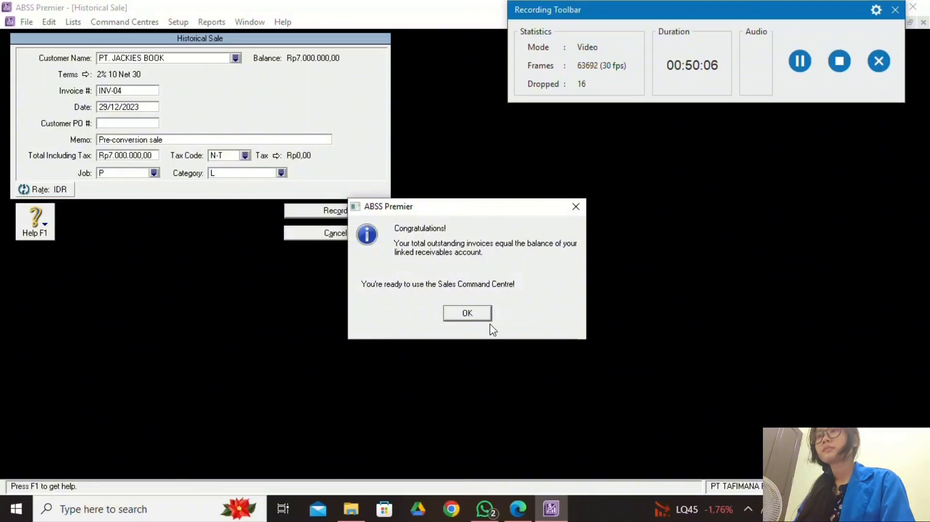
Dismiss the balanced message, select PT. BINTANG KARYA and start a new historical sale.
click(467, 314)
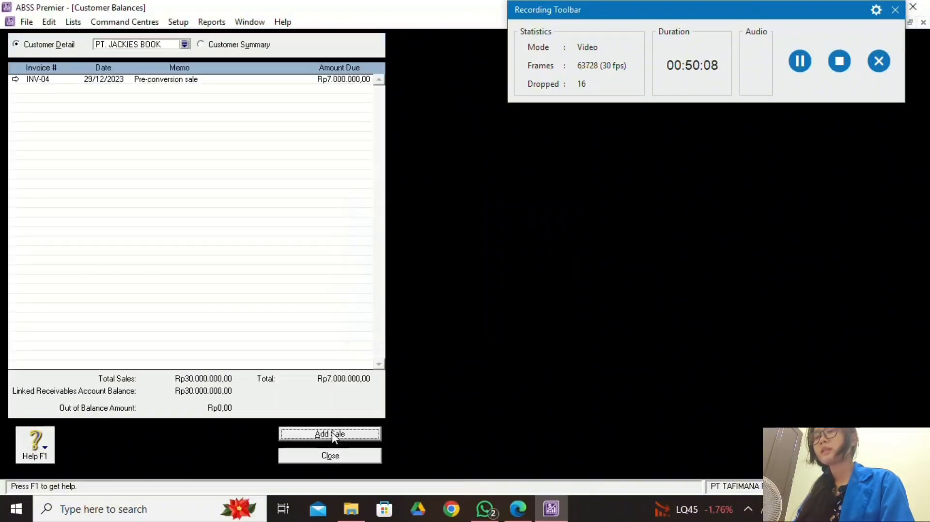
click(188, 43)
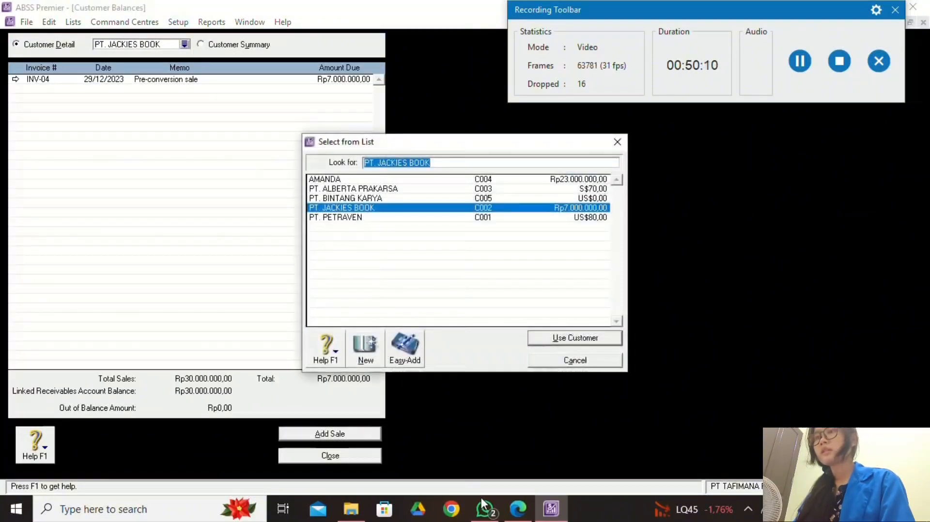
click(518, 508)
click(551, 508)
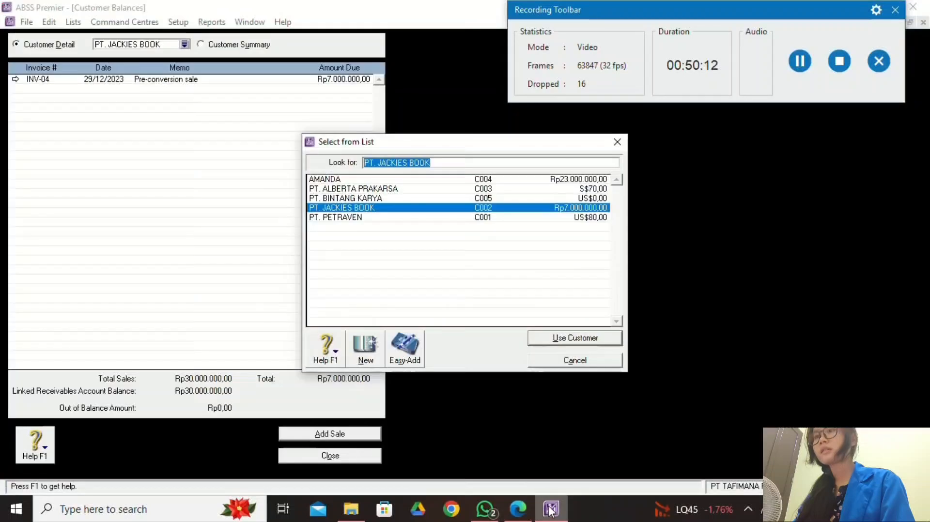
click(388, 198)
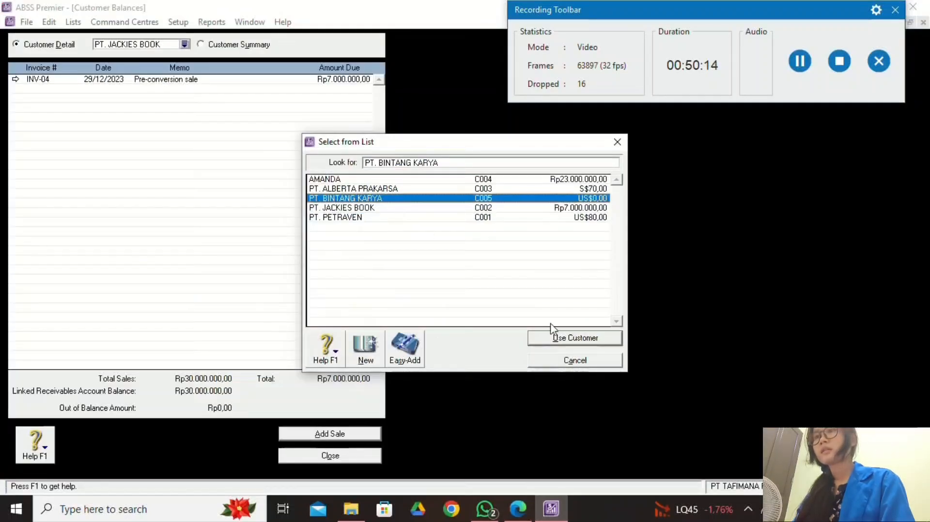
click(581, 338)
click(371, 436)
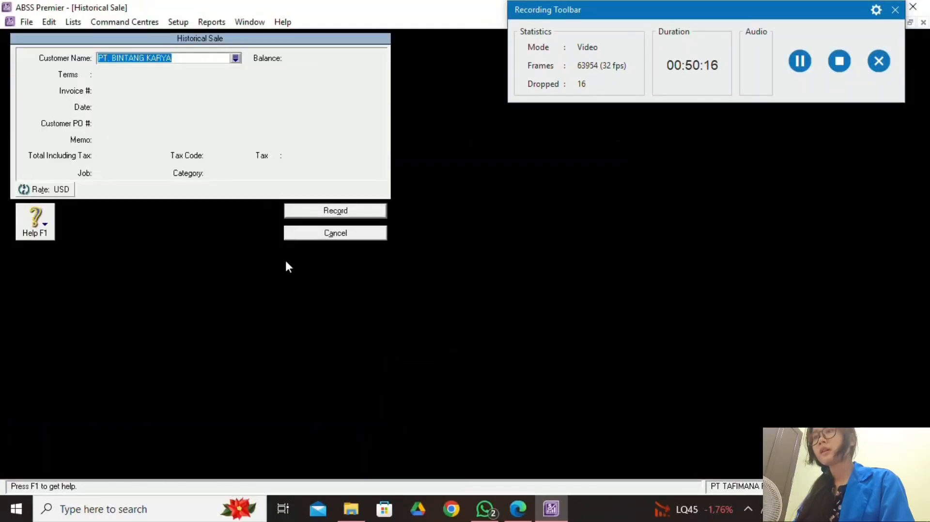
key(Tab)
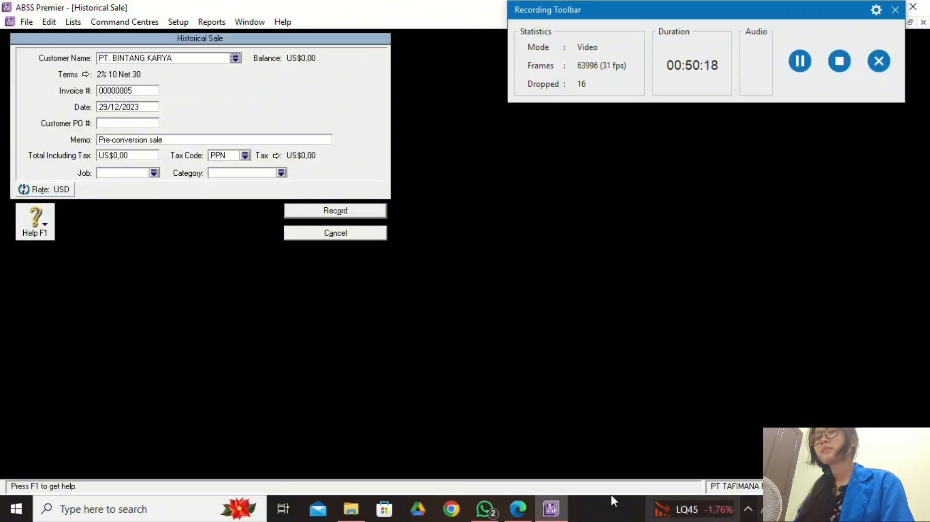
Replace the automatic invoice number with INV-05.
click(518, 509)
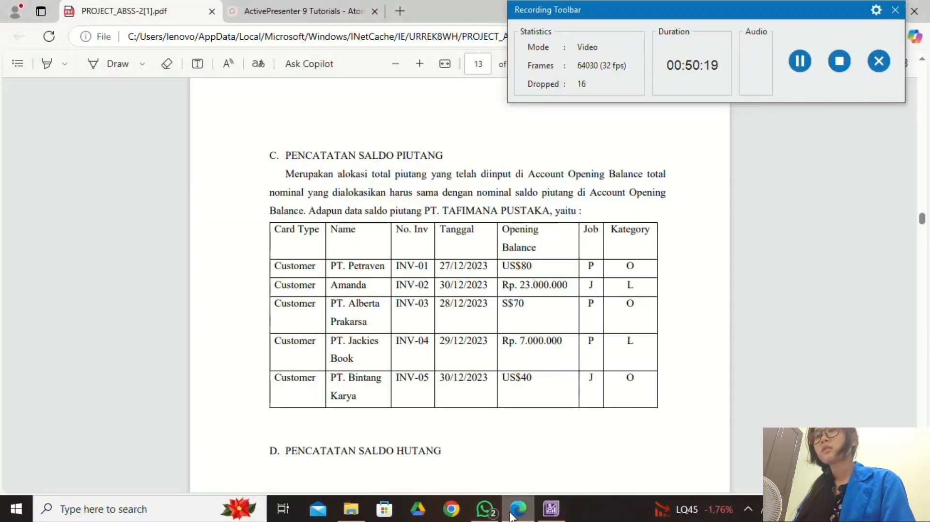
click(551, 508)
double_click(141, 92)
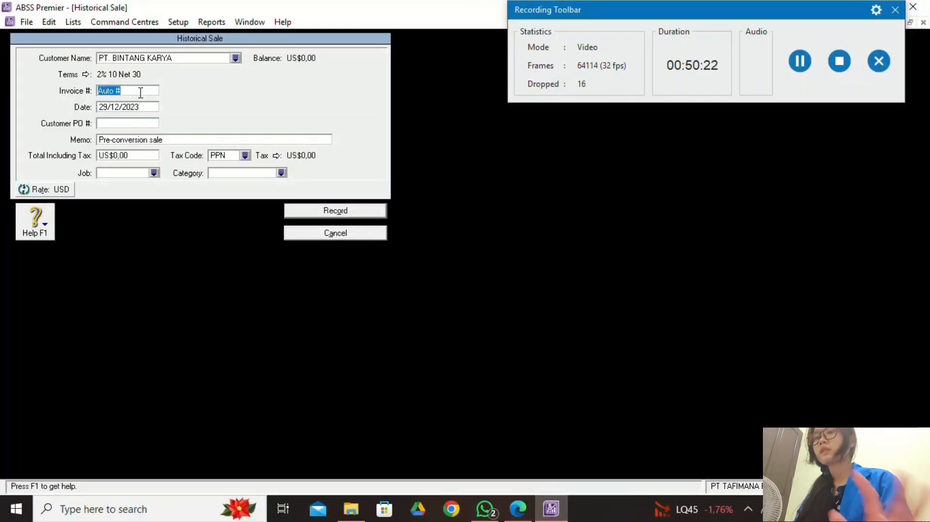
text(INV-05)
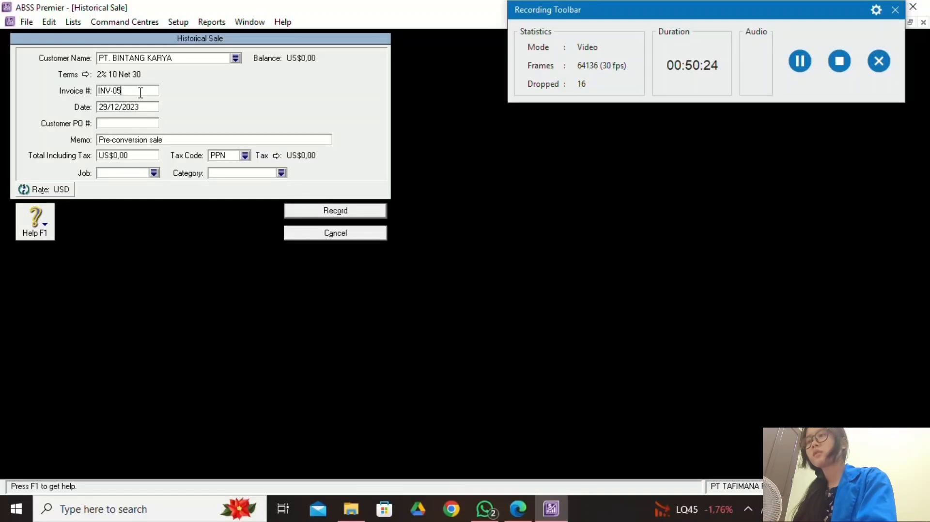
click(518, 508)
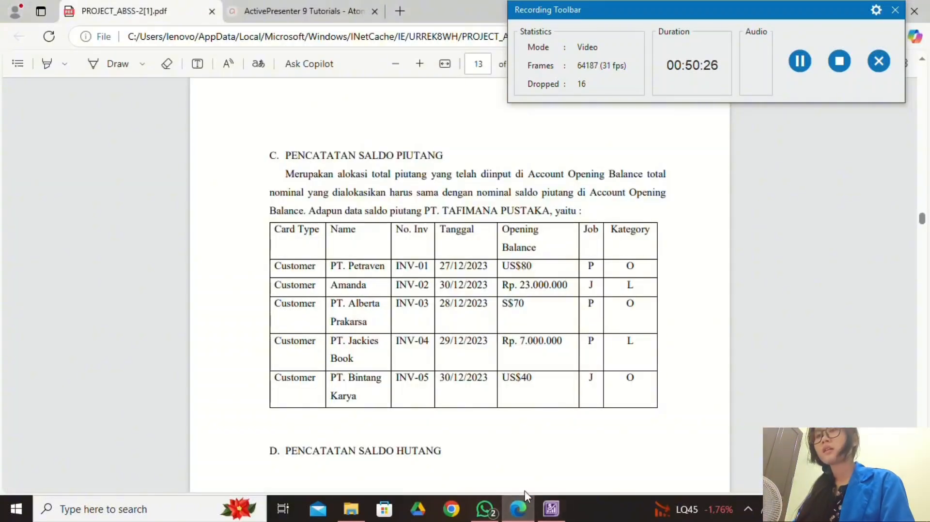
click(551, 509)
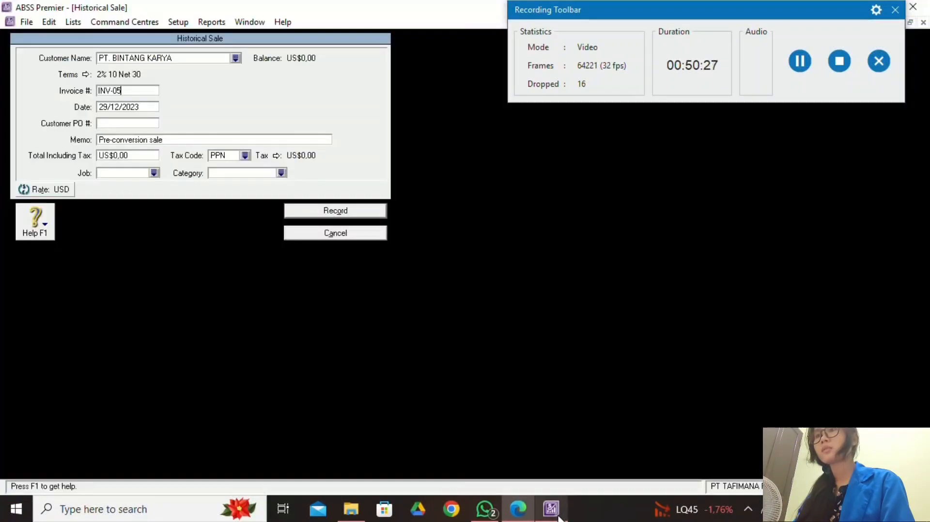
Change the sale date to 30/12/2023 and select the total field.
click(111, 107)
click(107, 107)
key(BackSpace)
key(BackSpace)
text(30)
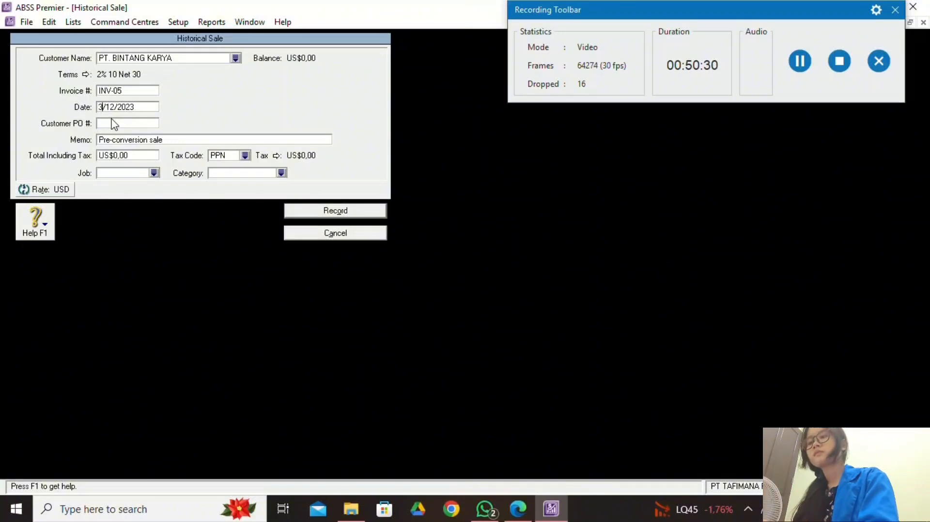
click(518, 509)
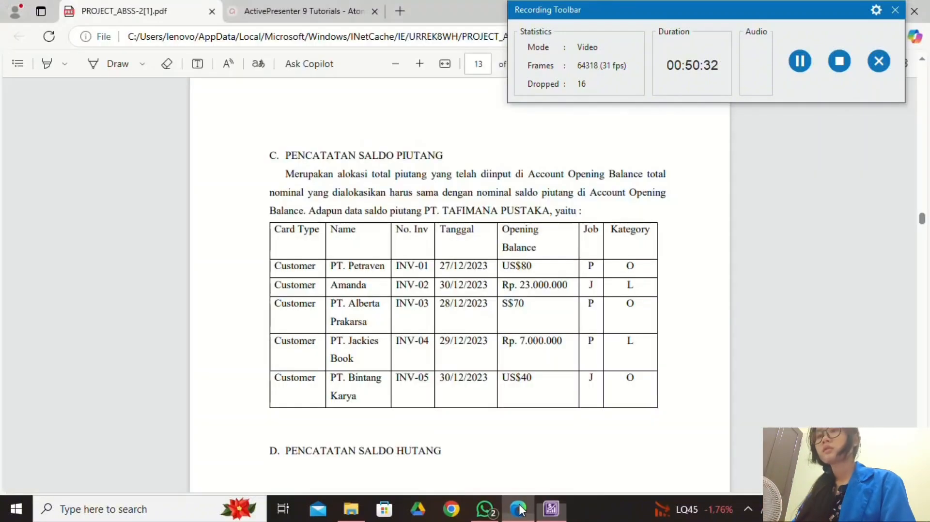
click(546, 519)
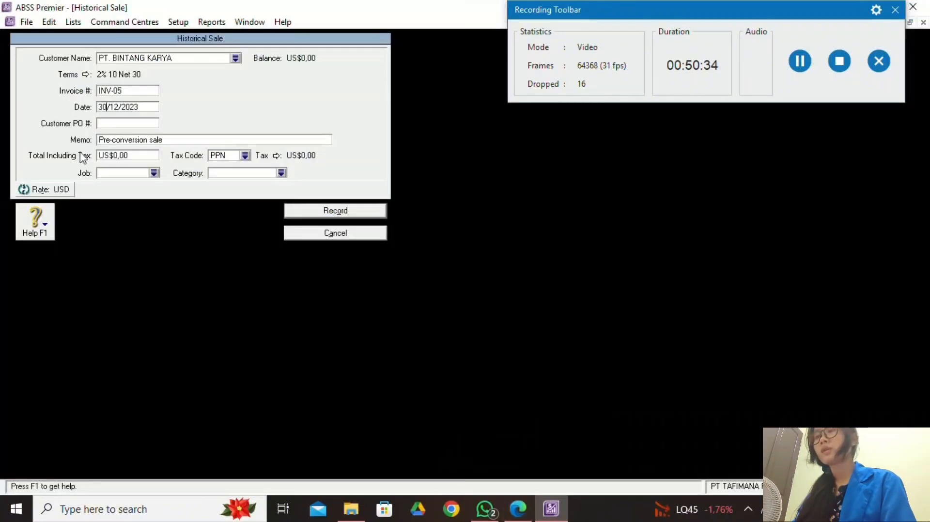
click(134, 156)
Enter a total of 40 with the non-taxable N-T tax code.
text(40)
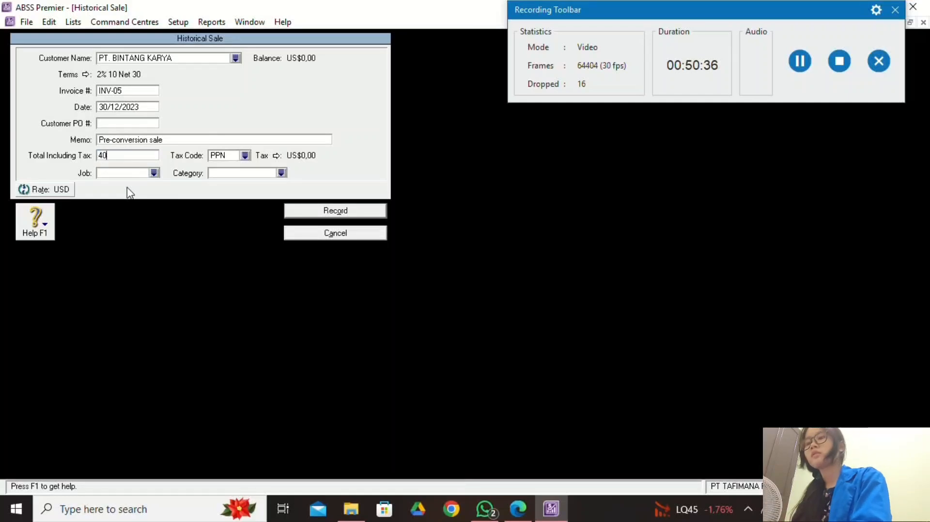
click(246, 154)
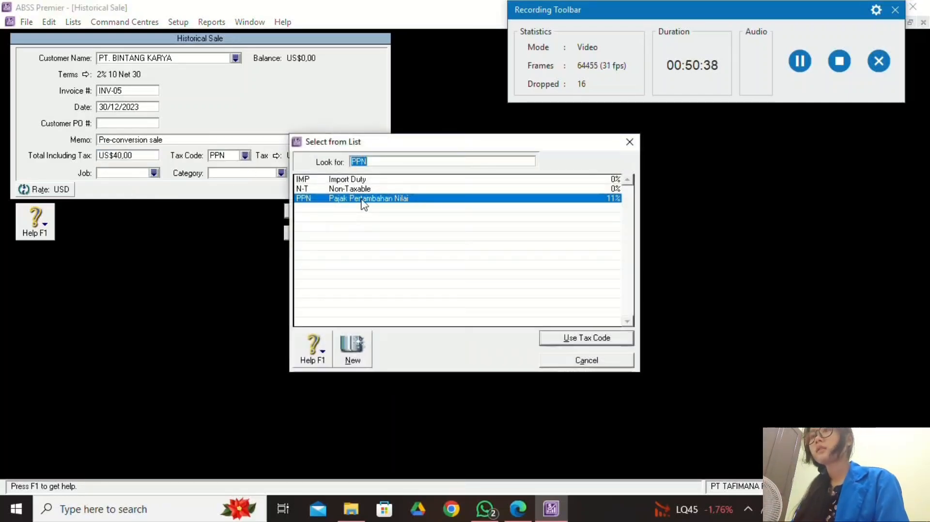
click(365, 189)
click(608, 344)
click(518, 508)
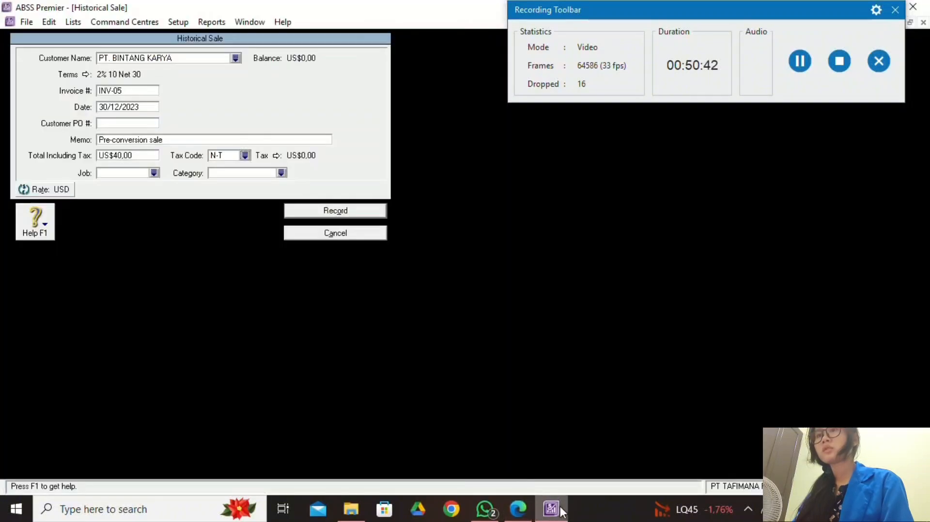
click(550, 508)
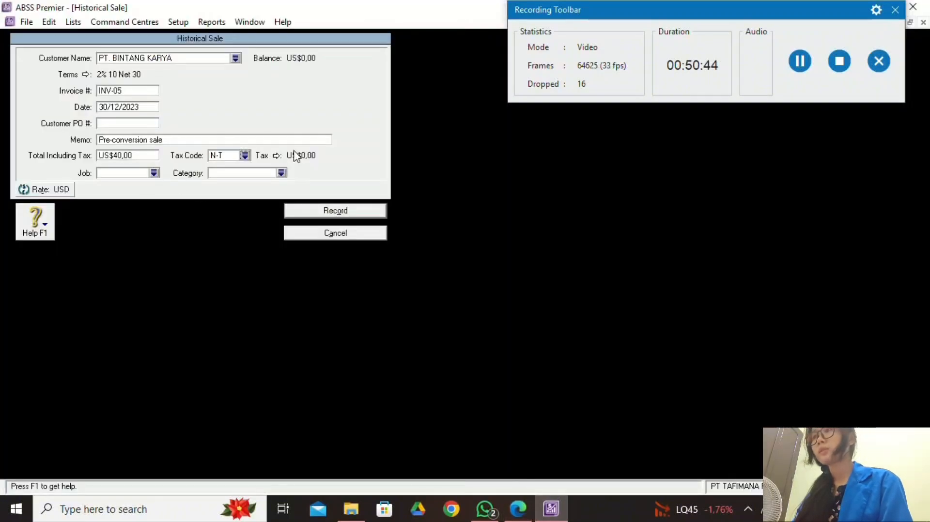
Assign job J Jasa and category O Overseas, then record the INV-05 sale.
click(154, 173)
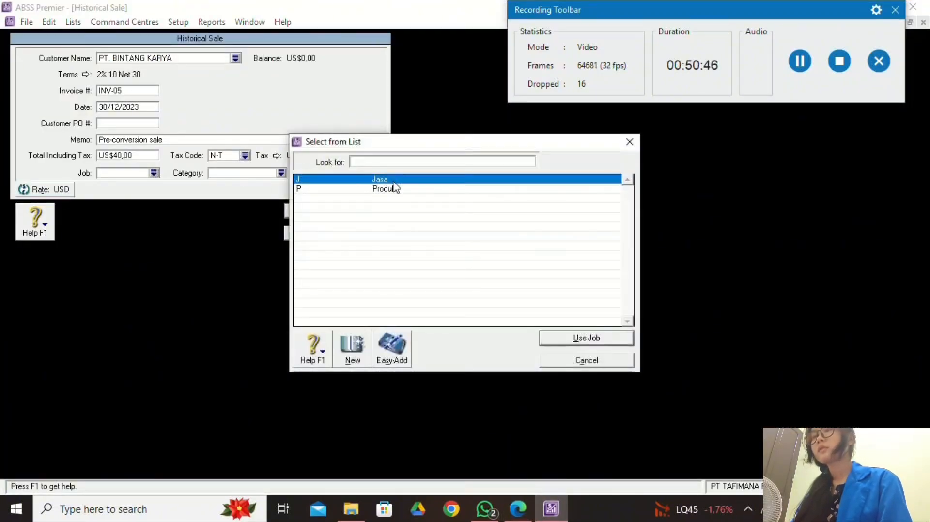
text(P)
key(Up)
click(564, 337)
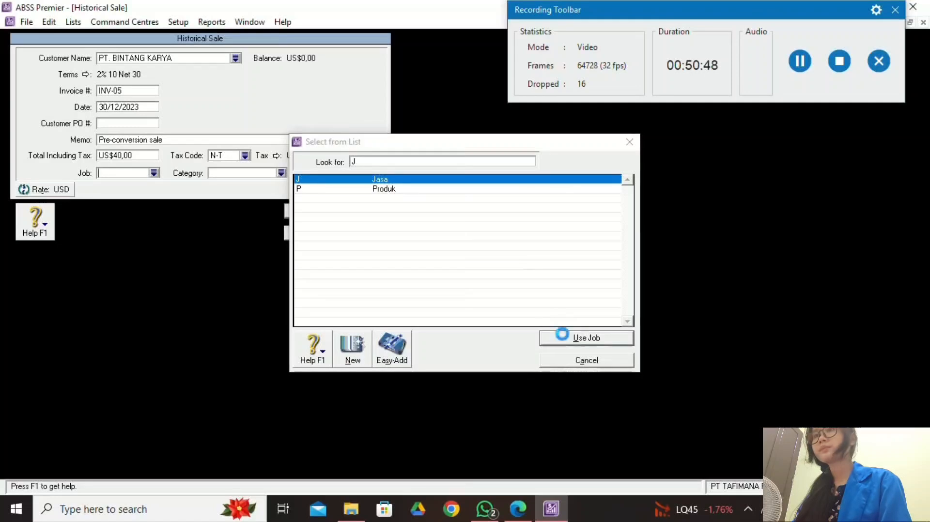
click(282, 173)
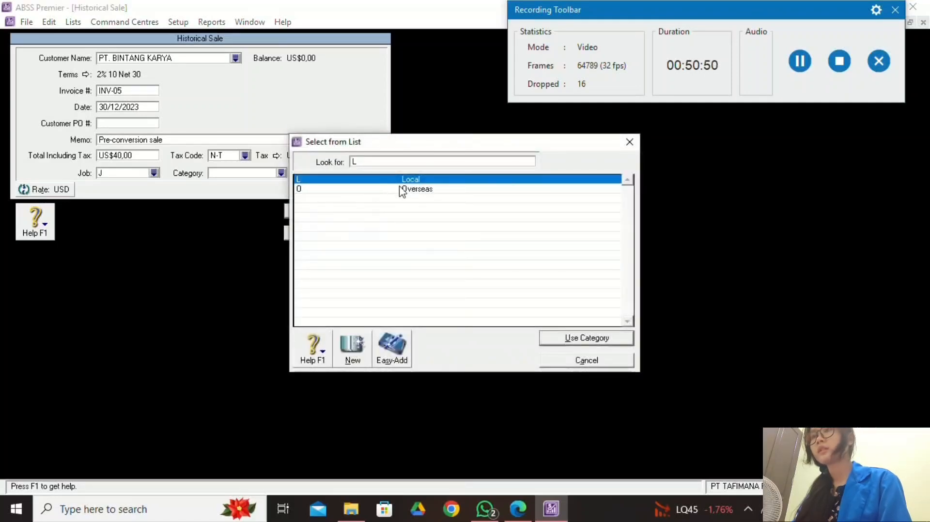
text(O)
click(604, 340)
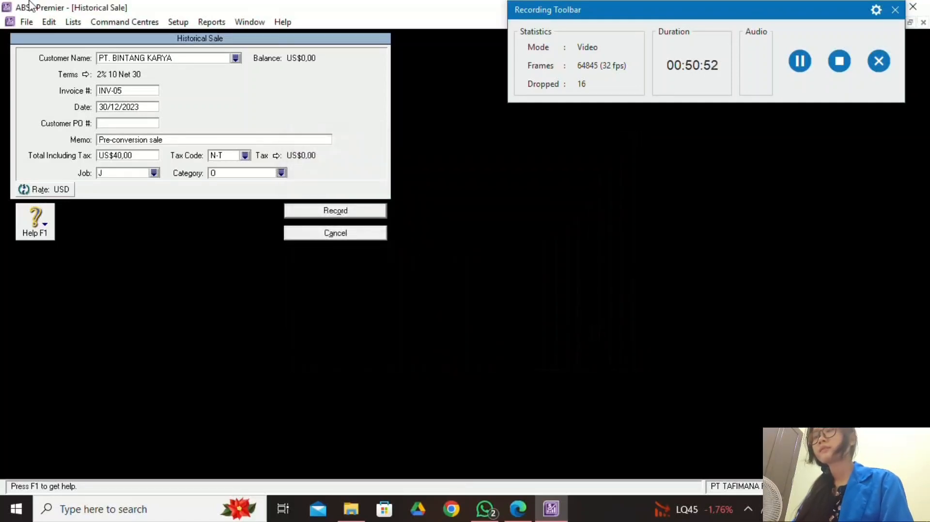
click(518, 509)
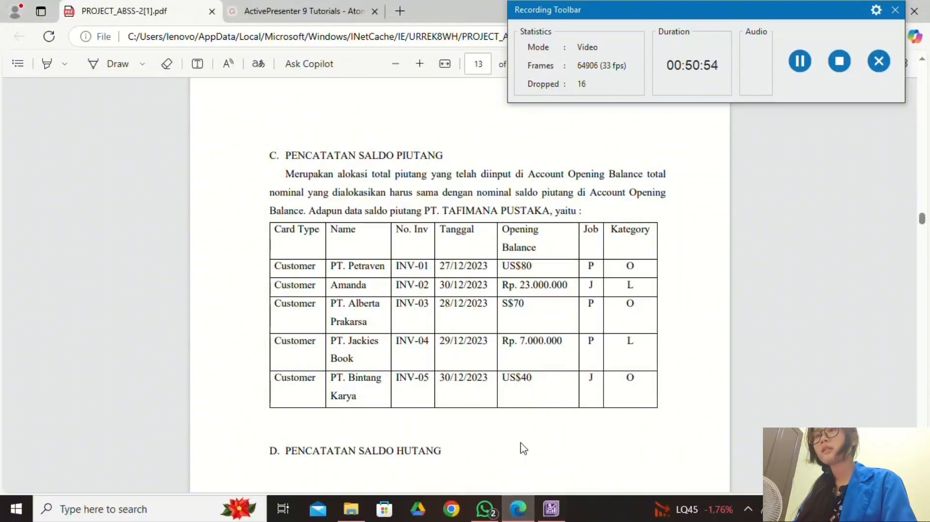
scroll(523, 446, down, 3)
click(552, 508)
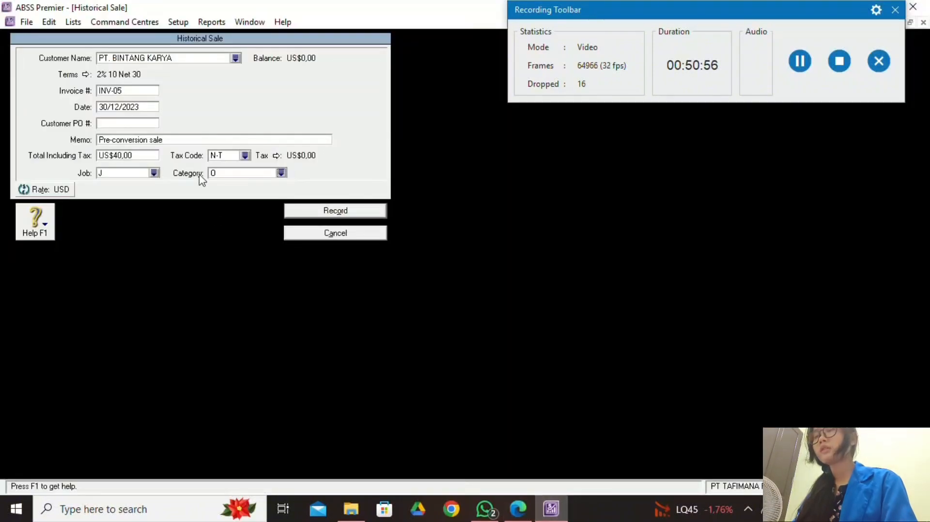
click(305, 212)
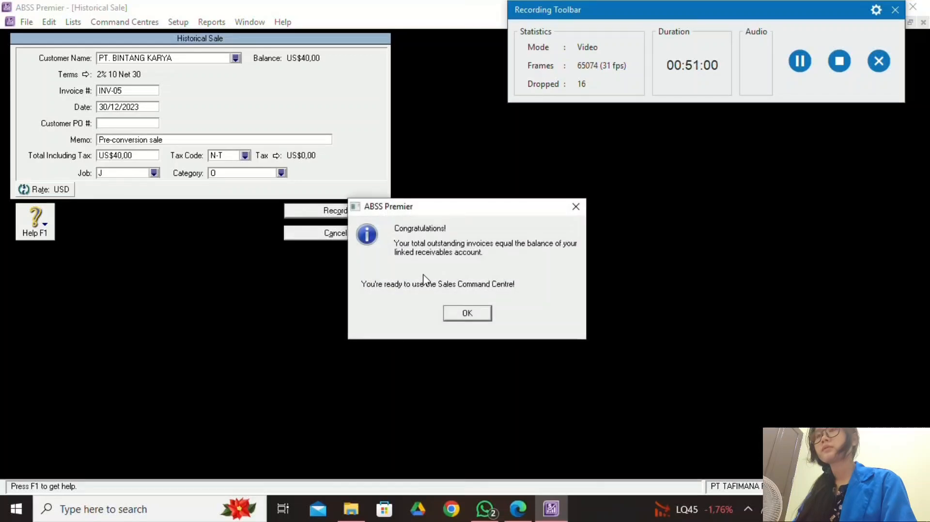
Dismiss the balanced message and close Customer Balances.
click(471, 315)
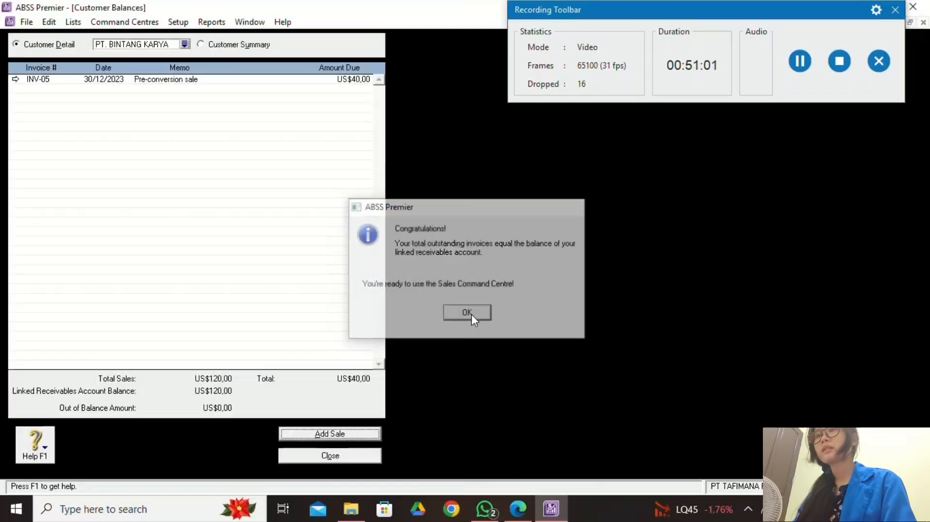
click(358, 458)
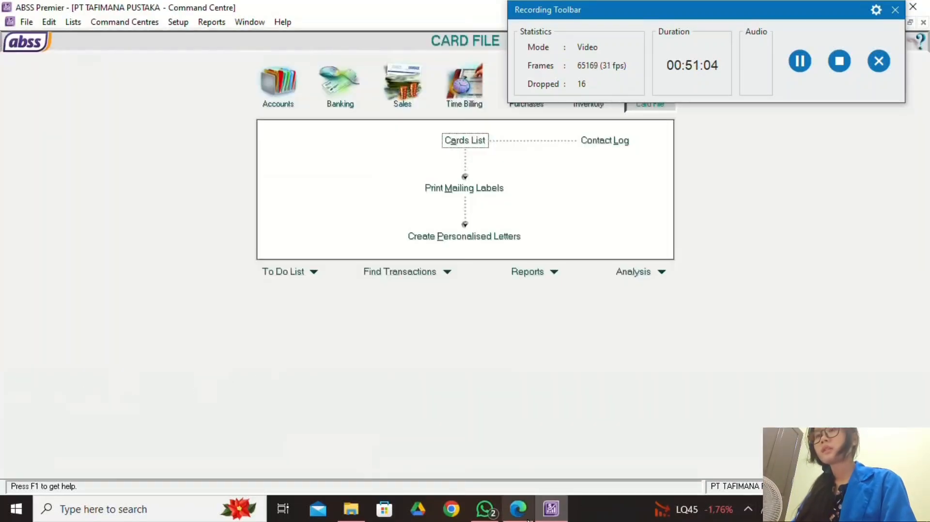
click(514, 512)
Review the PDF supplier table and open Supplier Balances from Setup > Balances.
scroll(363, 353, down, 5)
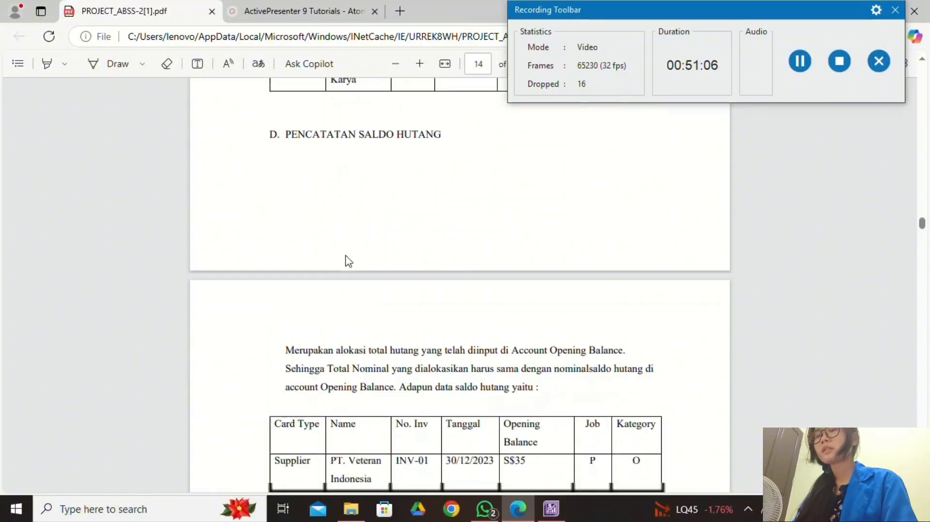
scroll(359, 252, down, 2)
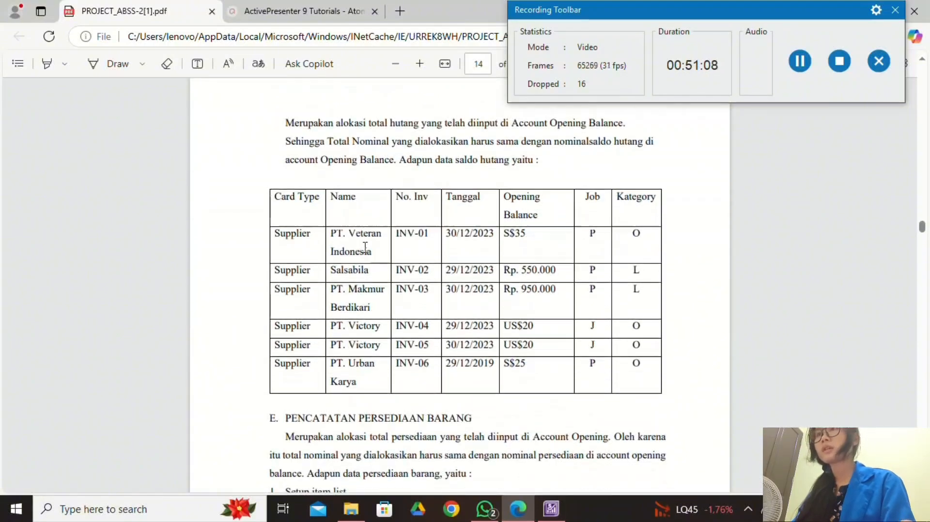
scroll(366, 243, up, 3)
scroll(368, 244, down, 3)
scroll(368, 243, up, 3)
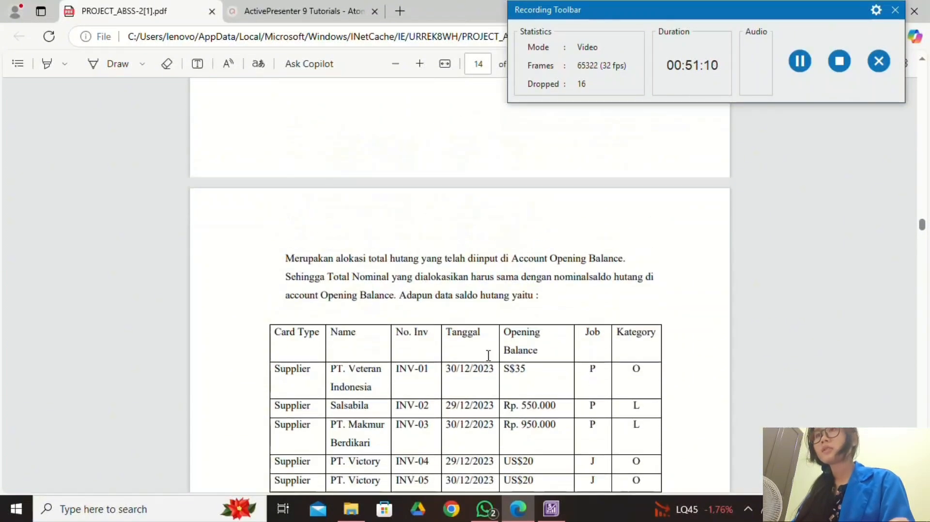
click(552, 509)
click(183, 24)
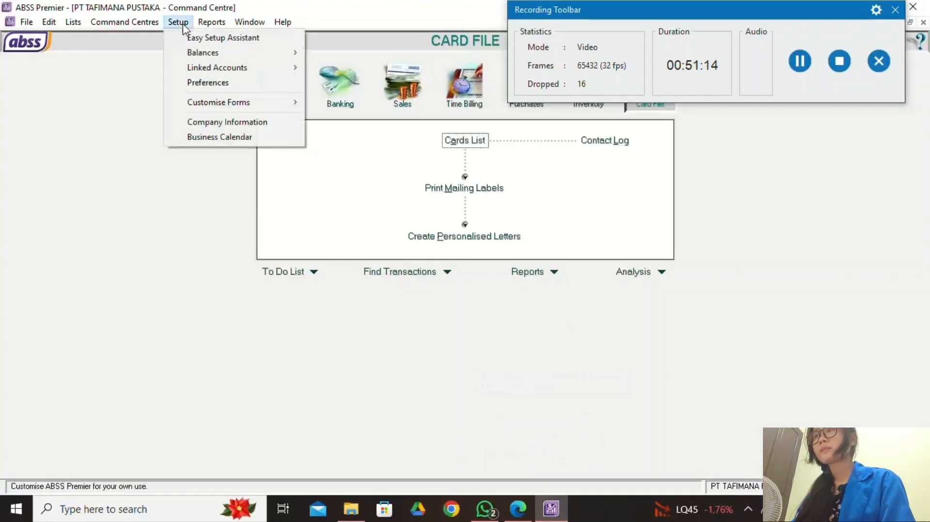
mouse_move(239, 57)
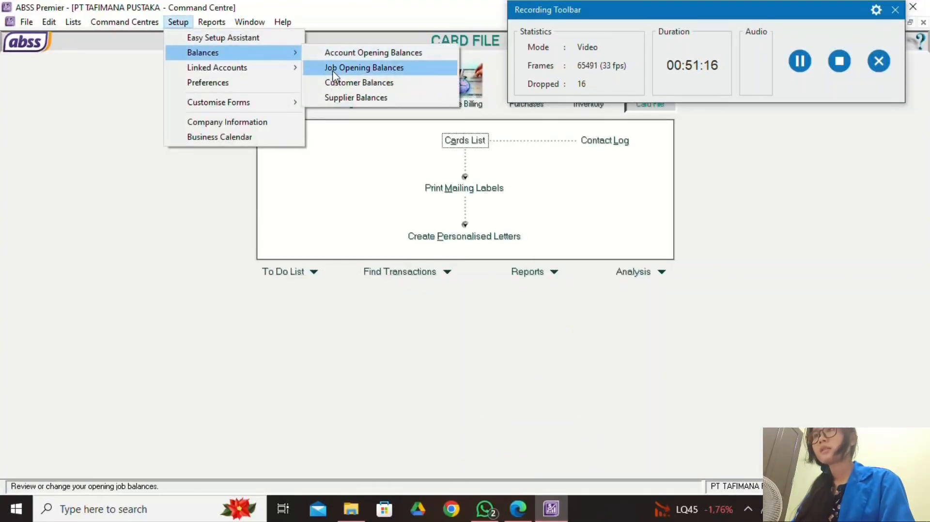
click(360, 97)
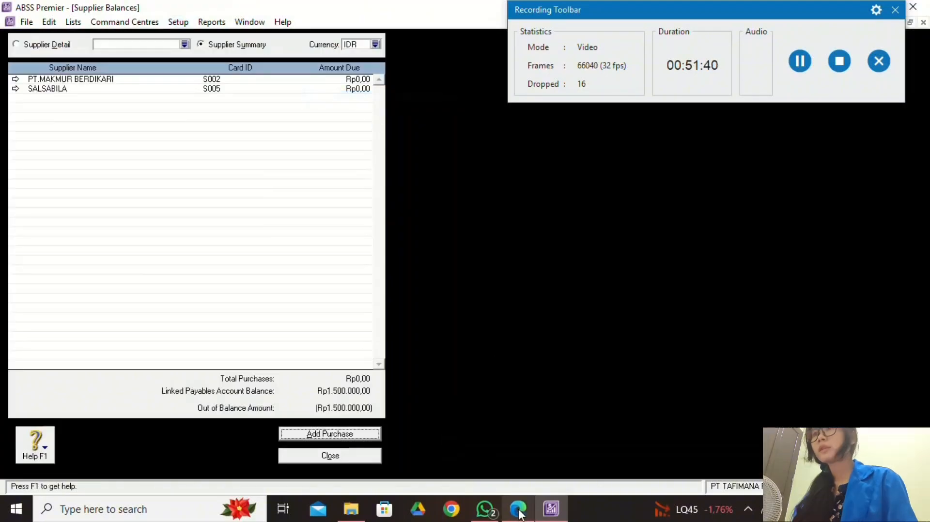
Filter suppliers by SGD and start a historical purchase for PT.VETERAN INDONESIA.
click(518, 509)
scroll(436, 346, down, 2)
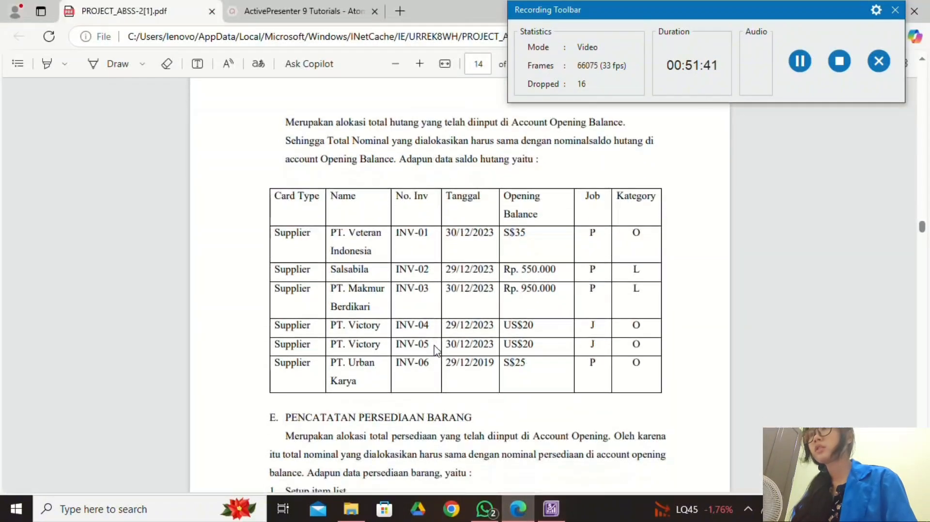
click(552, 509)
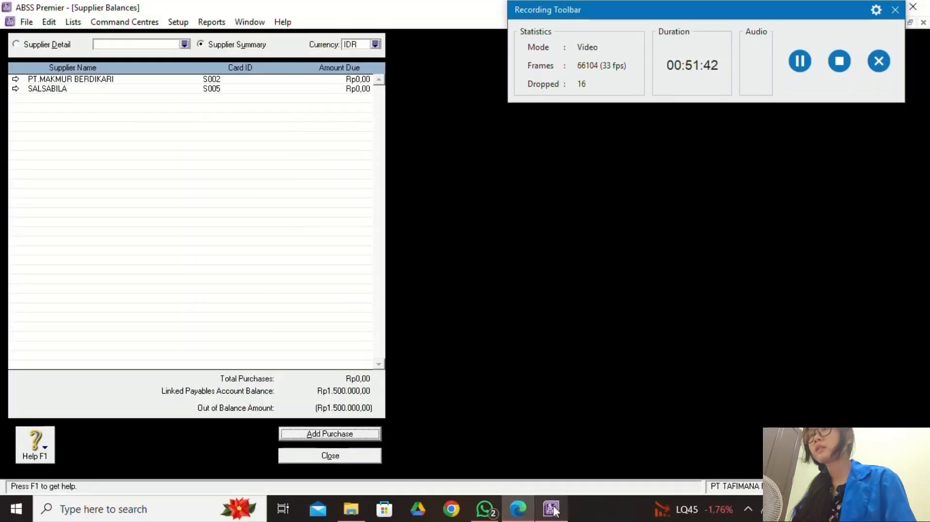
click(375, 44)
click(395, 198)
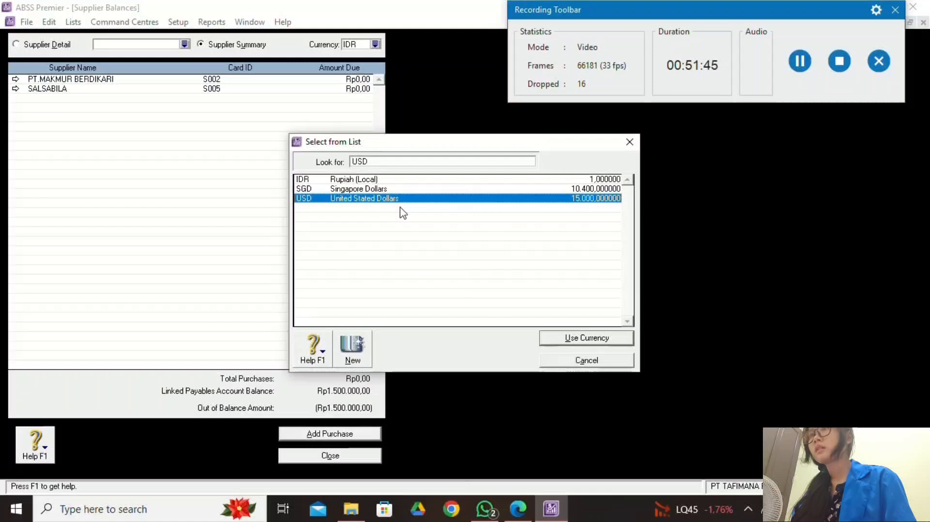
click(550, 338)
click(375, 44)
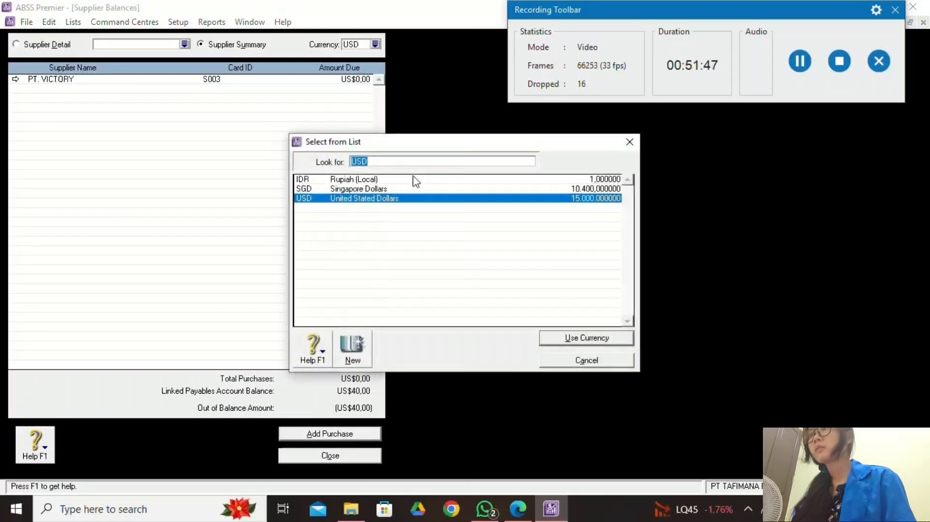
click(415, 188)
click(605, 339)
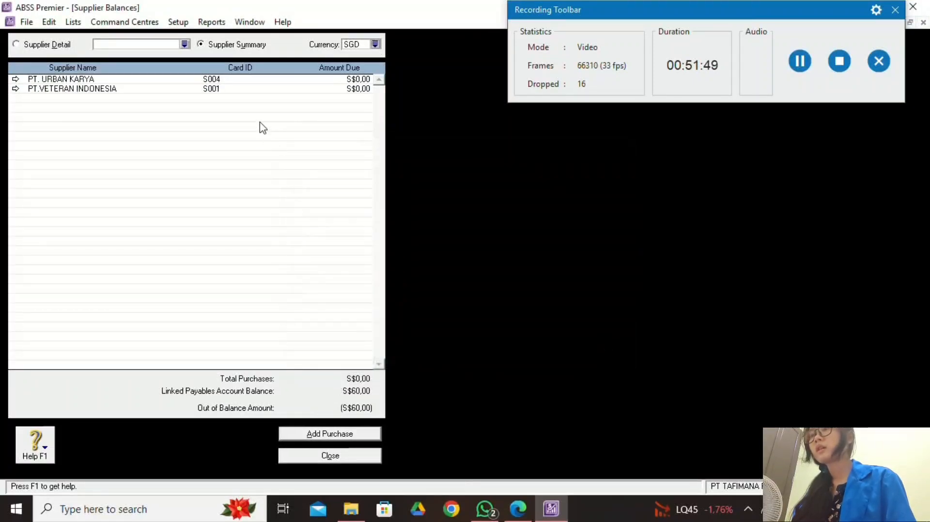
double_click(257, 90)
click(332, 434)
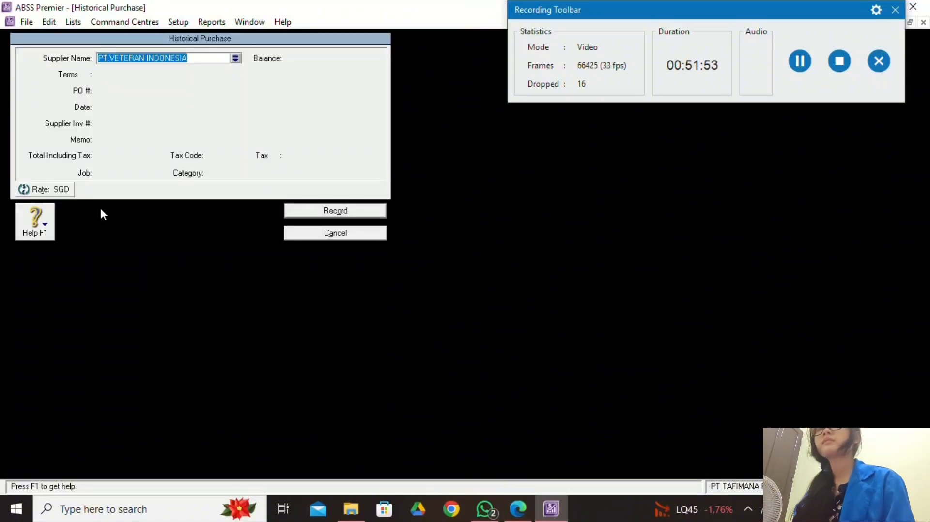
Accept PT.VETERAN INDONESIA as supplier and try clearing the prefilled PO number.
key(Tab)
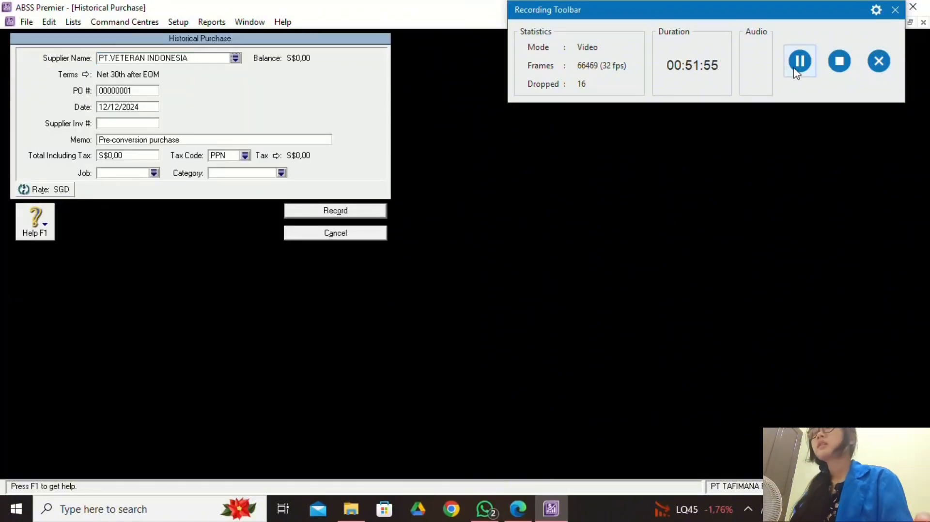
click(792, 62)
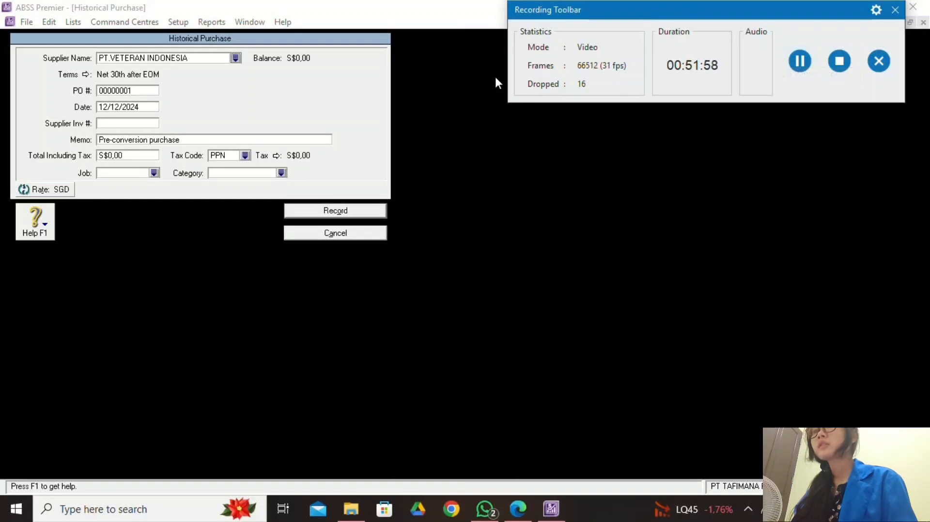
click(518, 506)
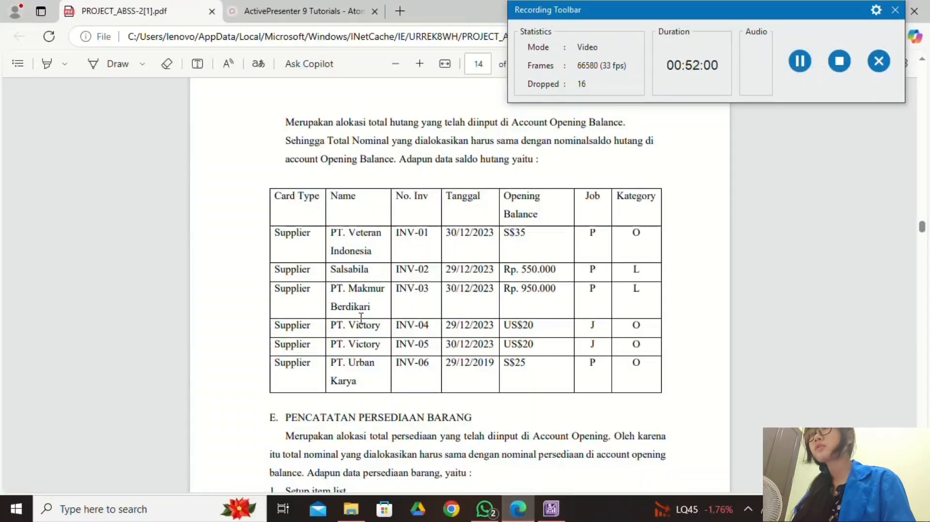
click(552, 508)
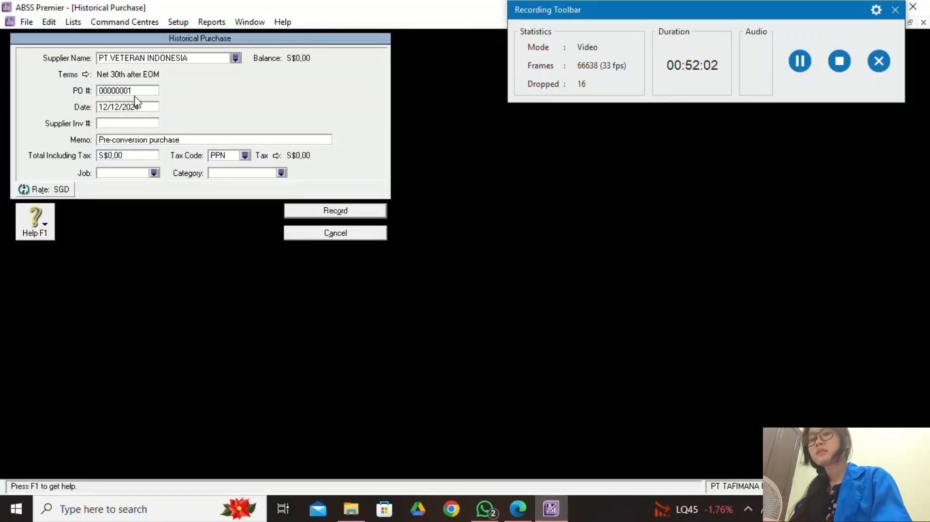
click(139, 94)
key(BackSpace)
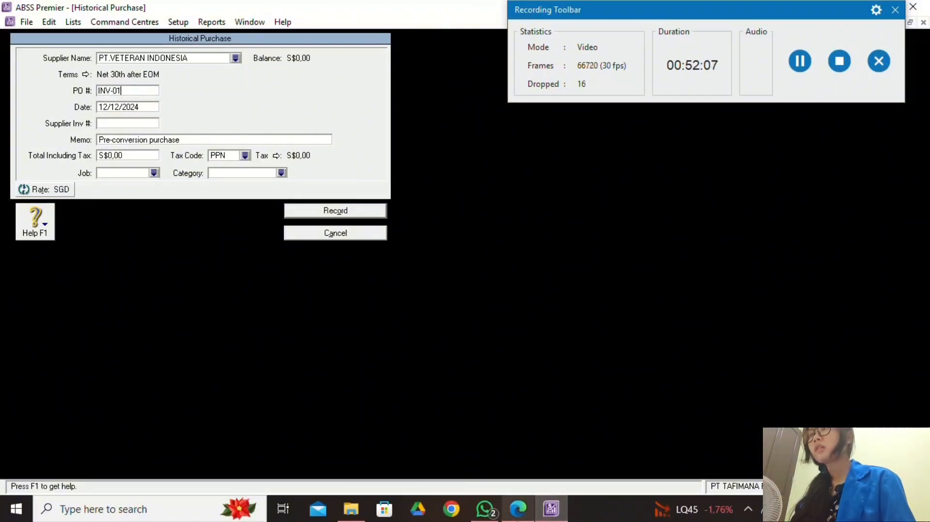
click(518, 508)
click(550, 508)
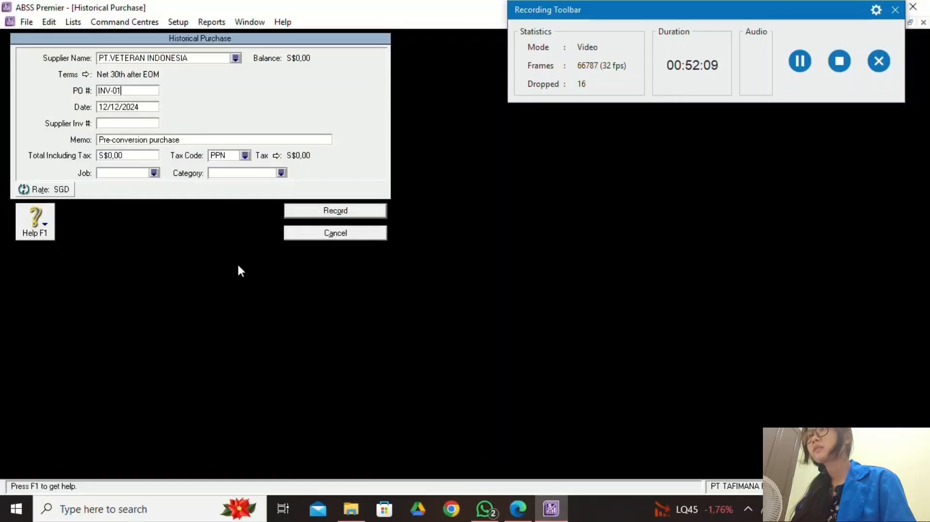
double_click(136, 93)
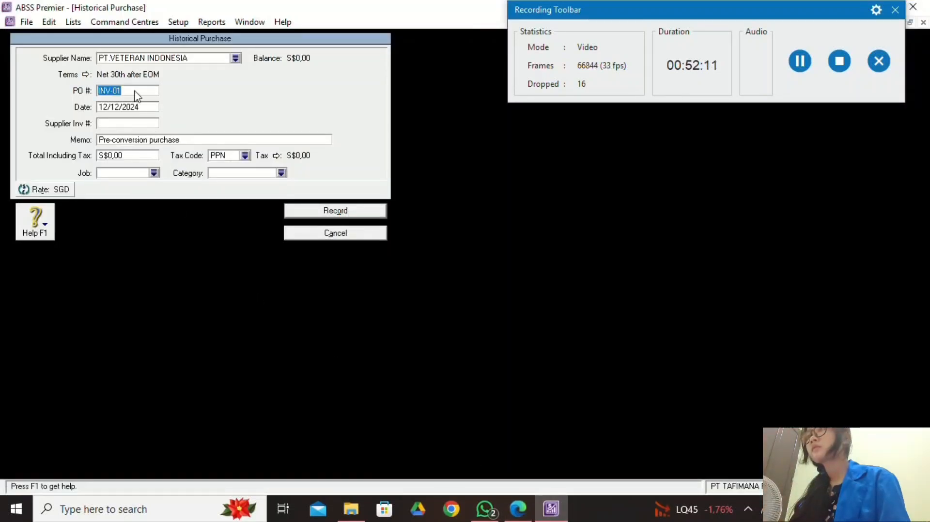
key(BackSpace)
click(133, 127)
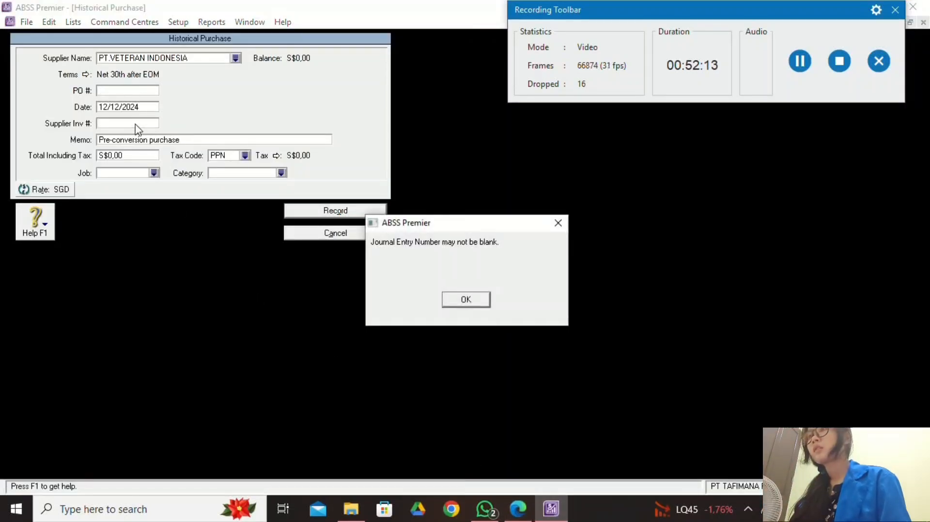
click(463, 298)
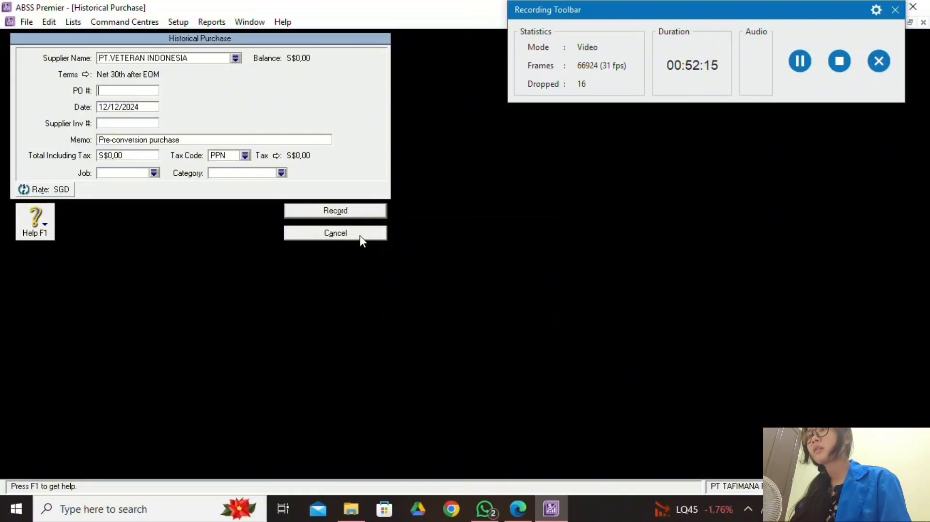
Discard that purchase and start a fresh one for PT.VETERAN INDONESIA.
click(361, 236)
click(339, 433)
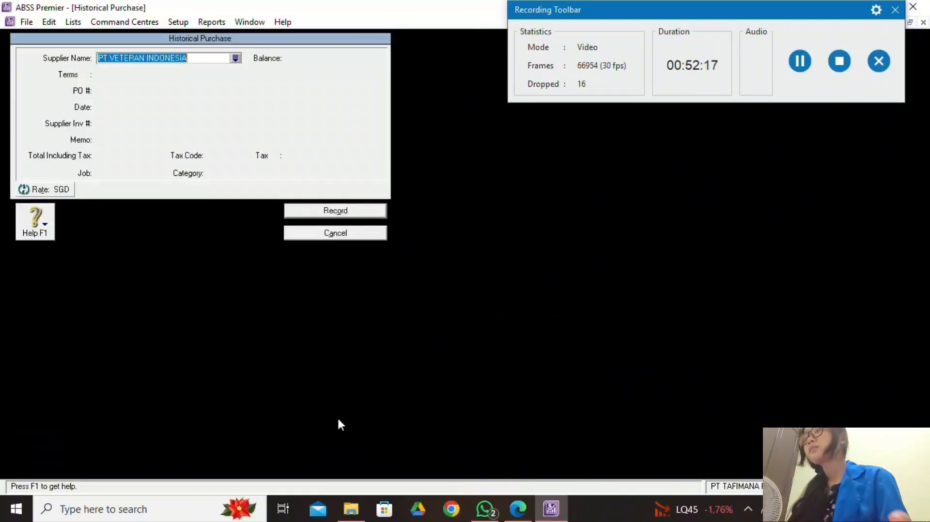
key(Tab)
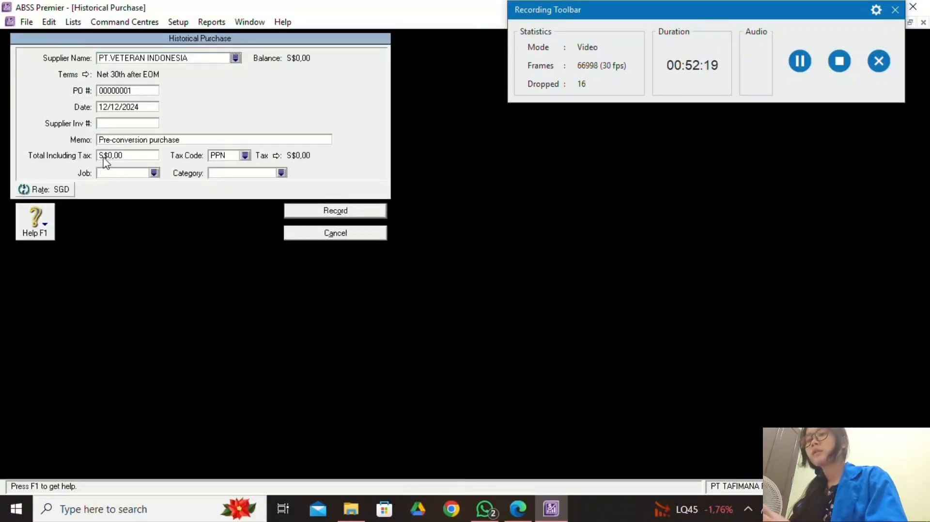
Enter supplier invoice INV-01 dated 30/12/2023 on PT VETERAN INDONESIA's historical purchase.
click(129, 125)
text(INV)
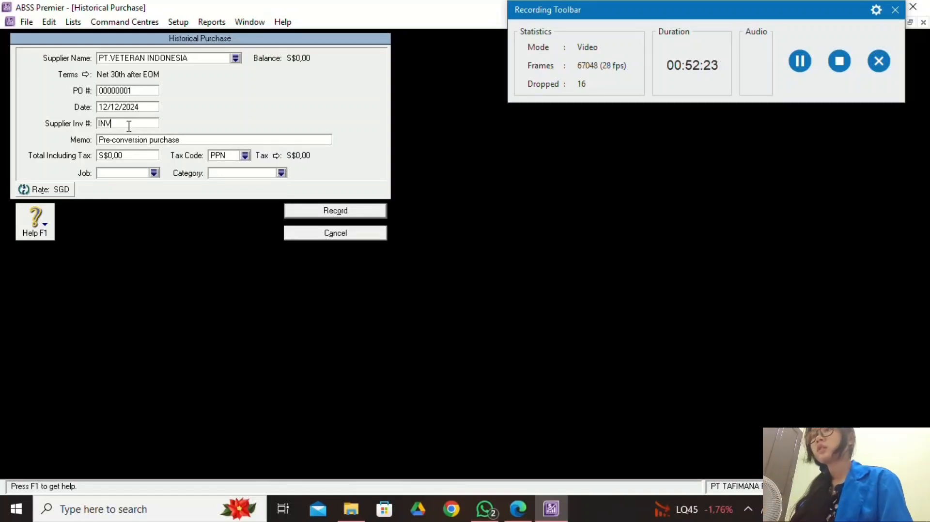
text(-01)
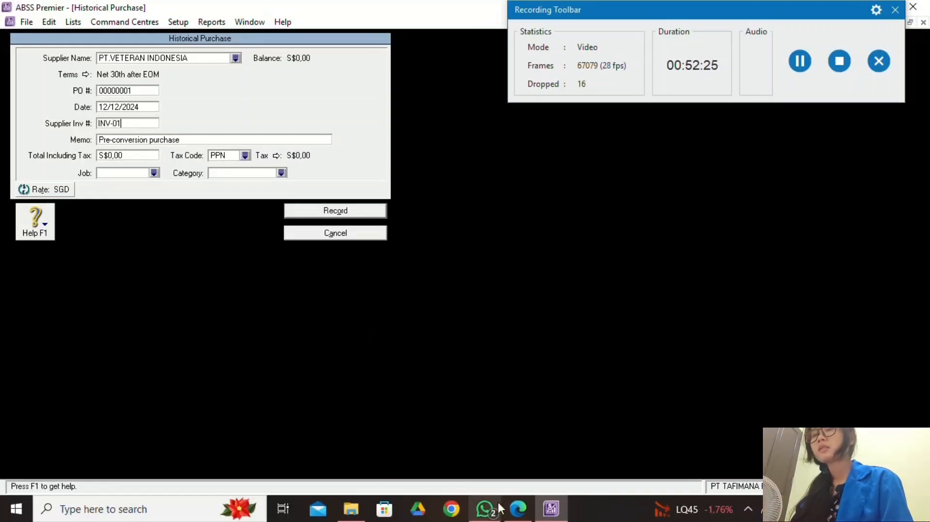
click(517, 508)
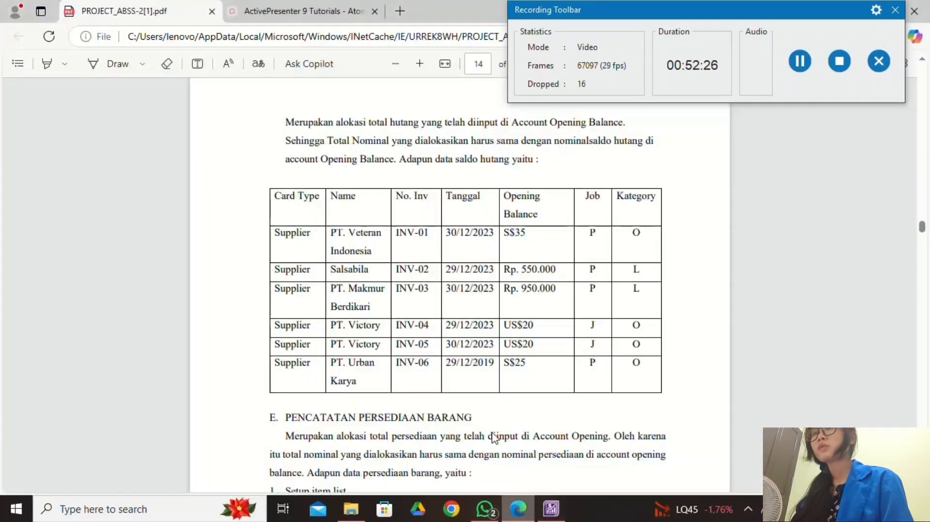
click(551, 509)
click(152, 108)
click(152, 107)
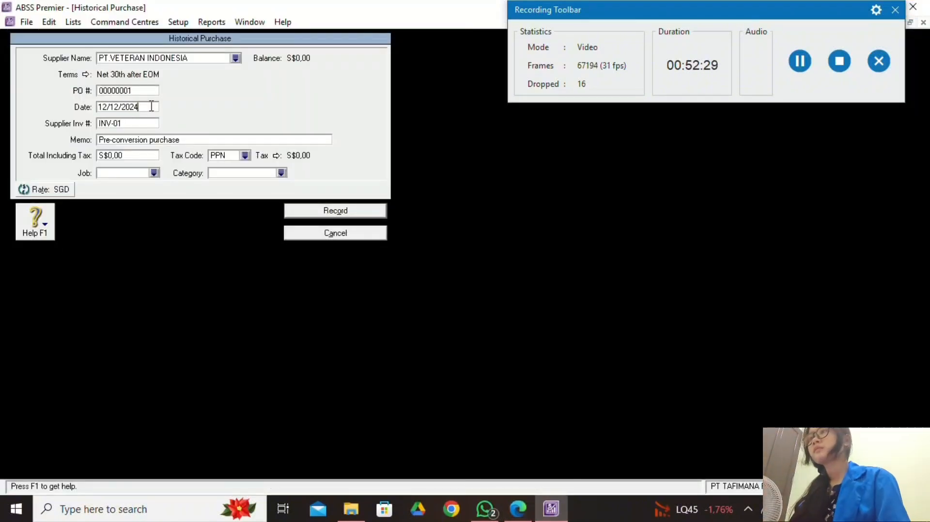
key(BackSpace)
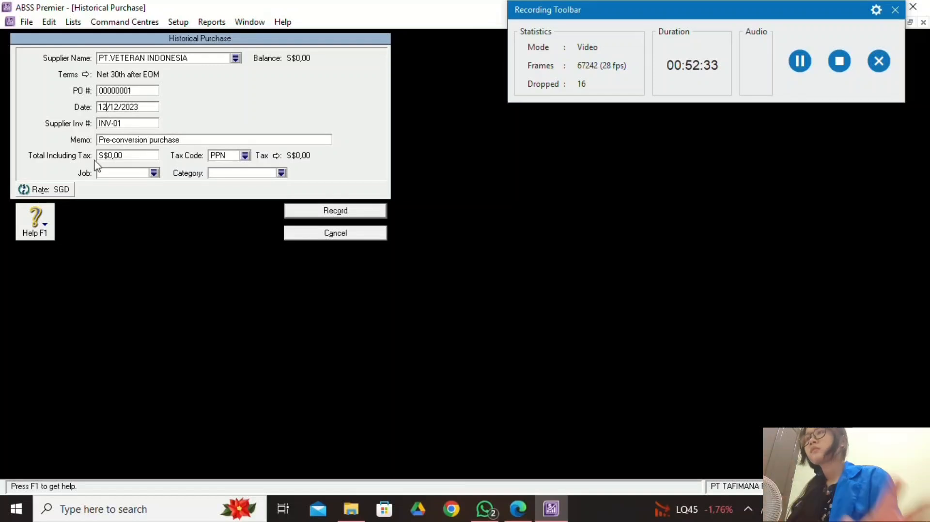
key(Home)
key(Delete)
key(Delete)
text(30)
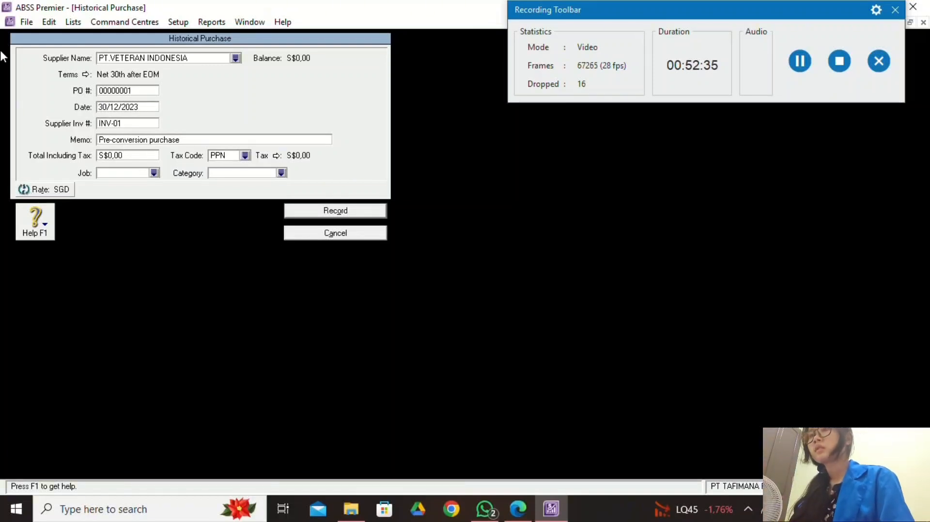
Enter the purchase total of S$35,00 taken from the PDF payables table.
click(517, 509)
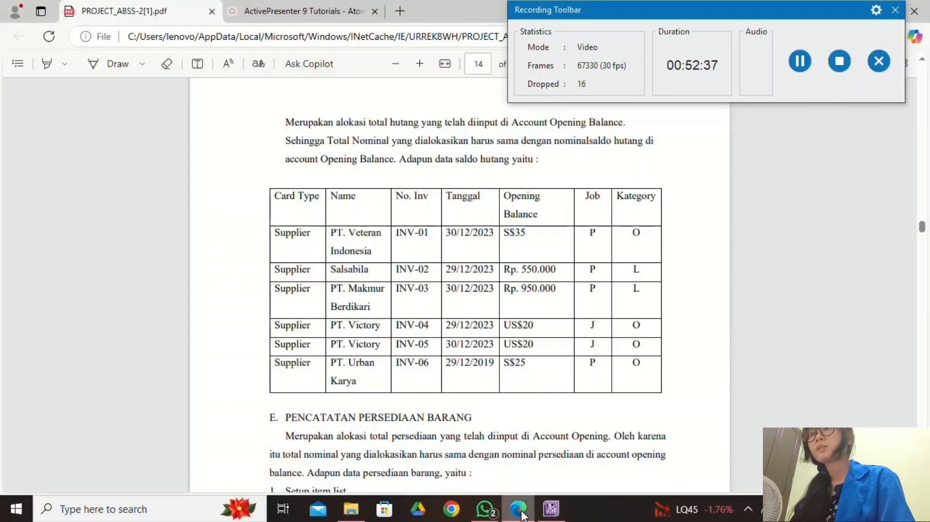
click(550, 508)
click(149, 155)
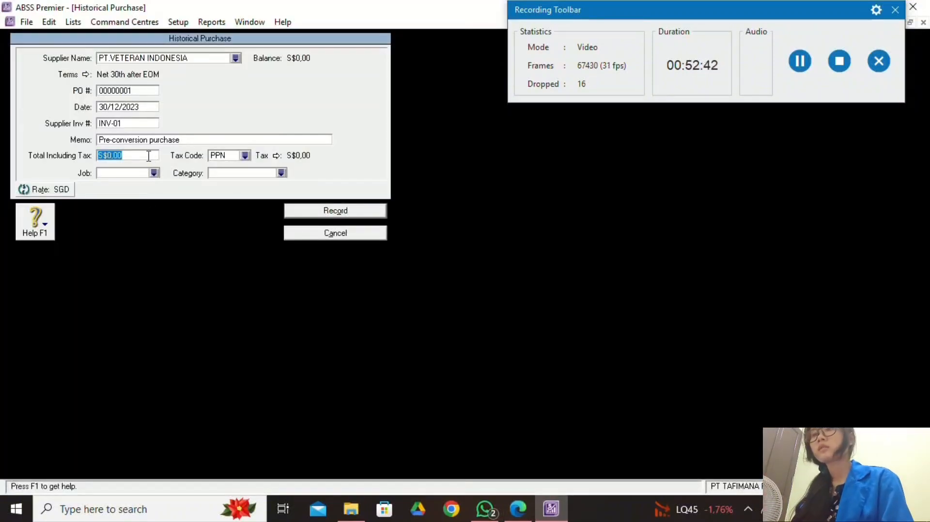
text(35)
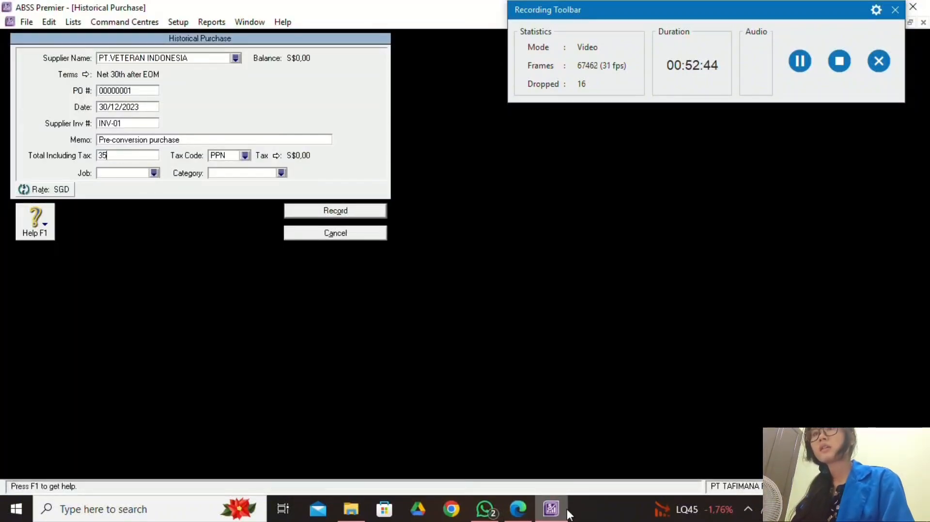
click(517, 509)
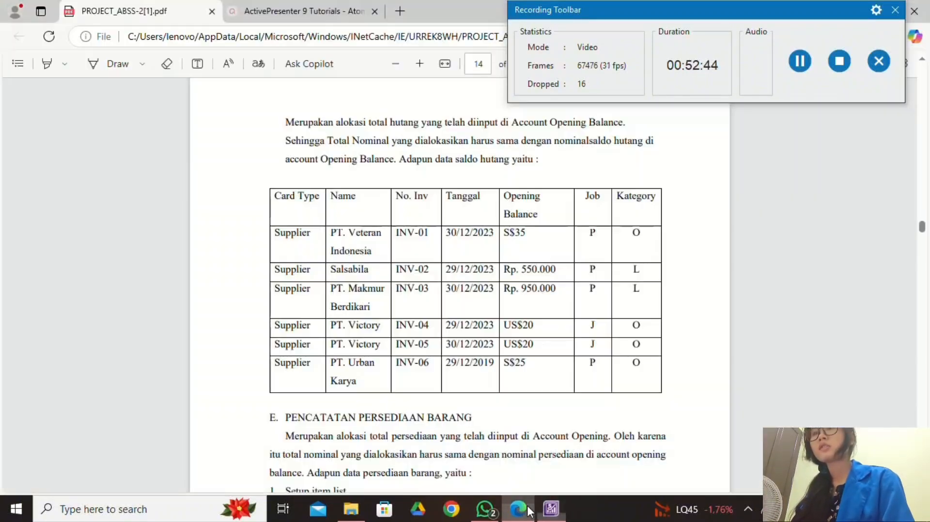
click(559, 514)
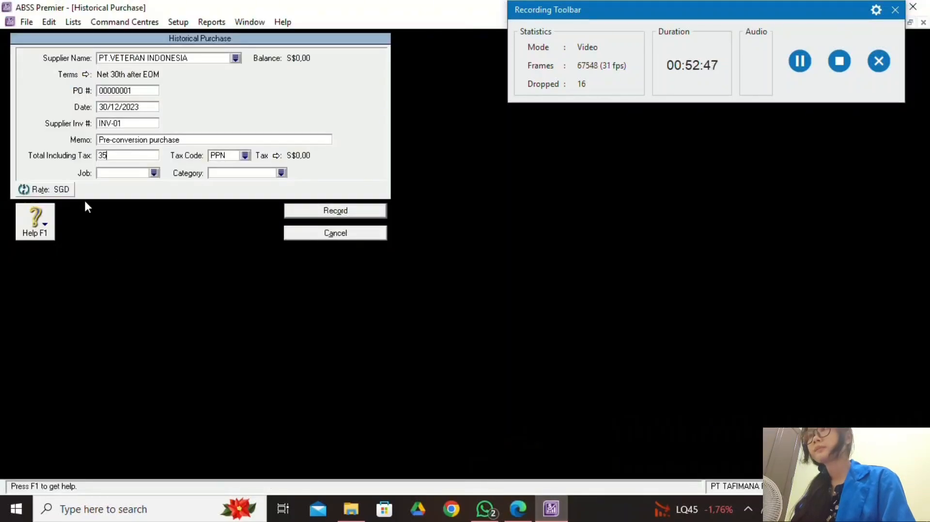
Assign job P and the Overseas category O to the purchase.
click(154, 173)
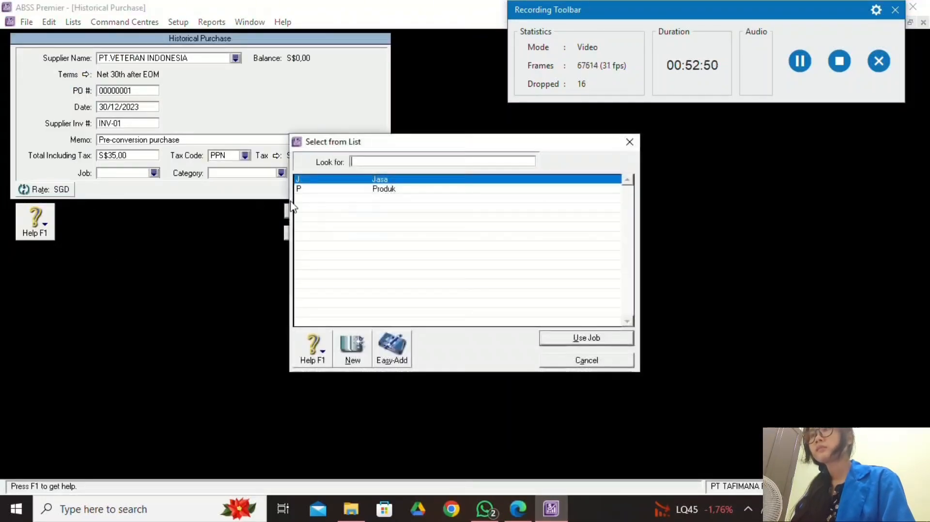
text(P)
click(557, 337)
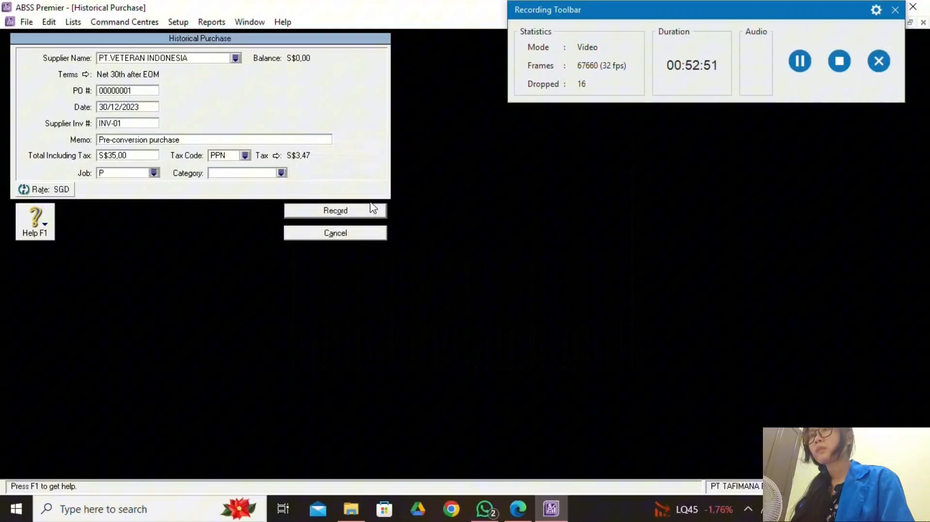
click(281, 173)
text(O)
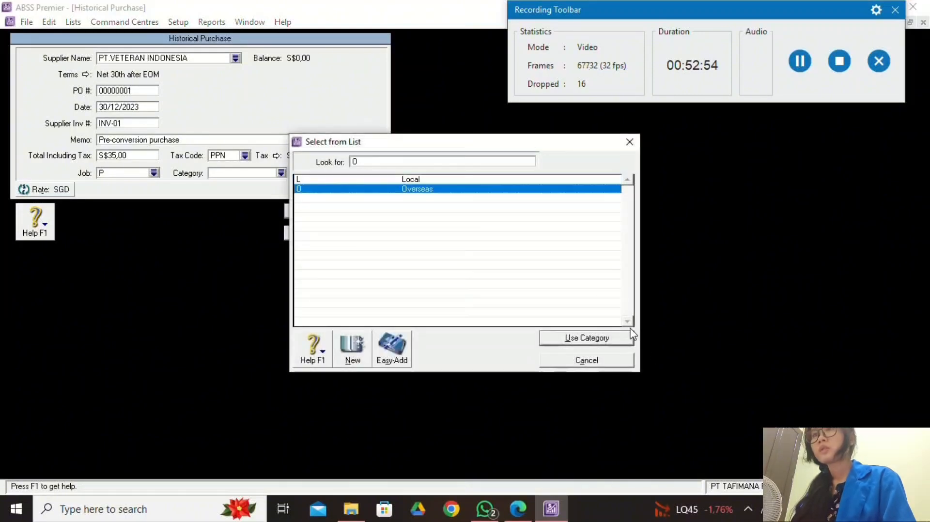
click(615, 338)
Apply the Non-Taxable tax code N-T and record the historical purchase.
key(alt+Tab)
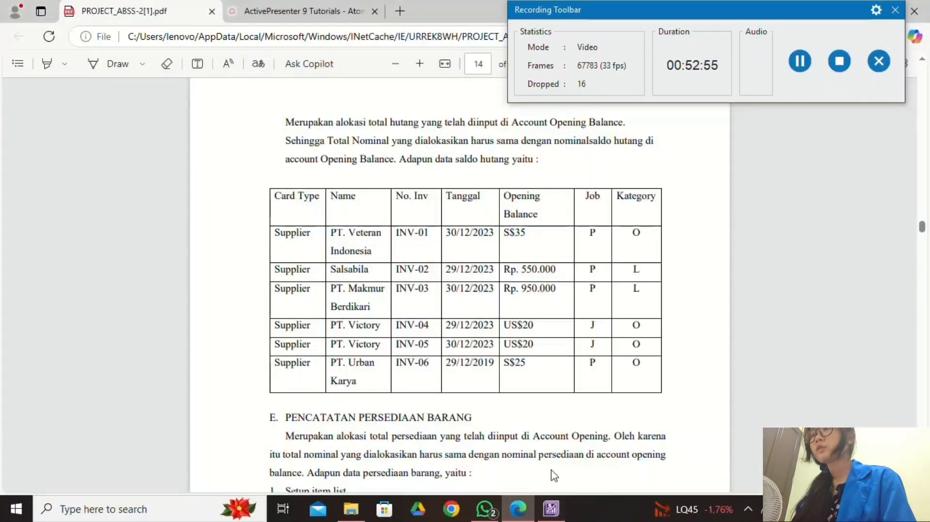
click(551, 508)
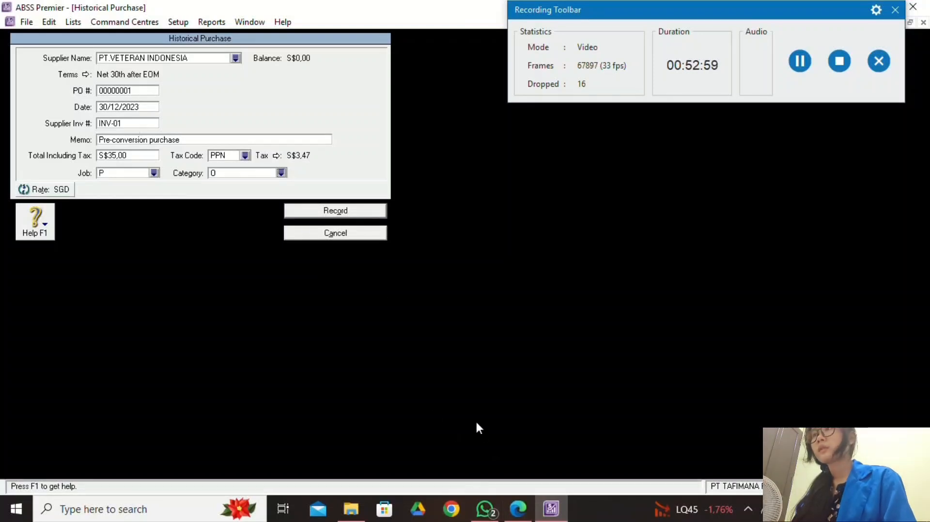
click(517, 509)
click(550, 508)
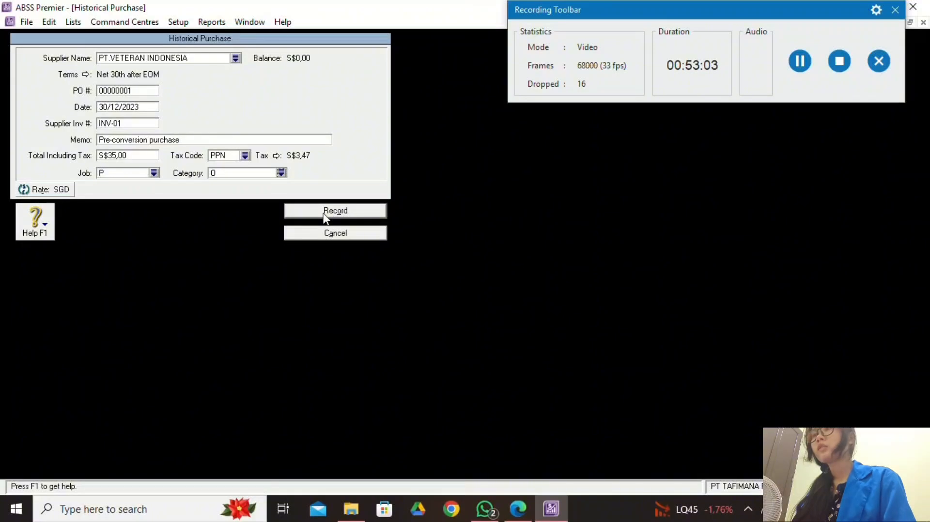
click(246, 155)
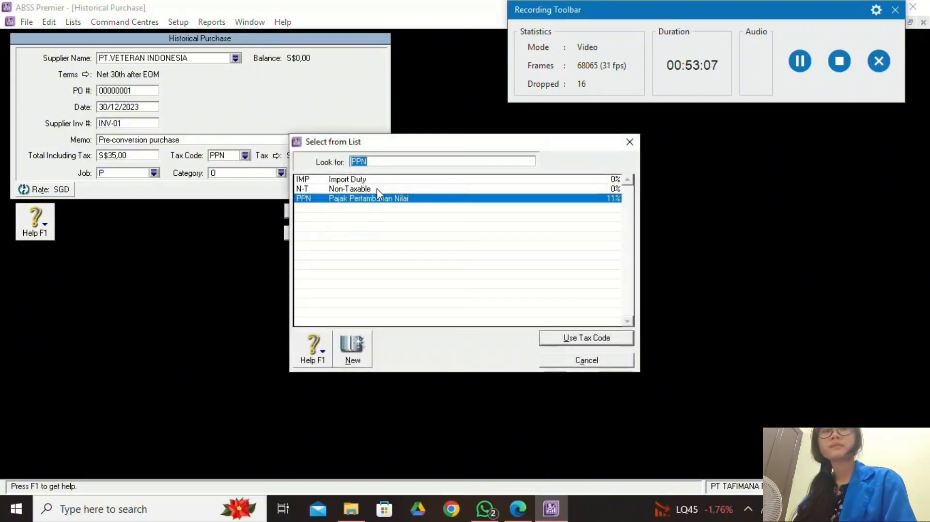
text(N-T)
click(585, 338)
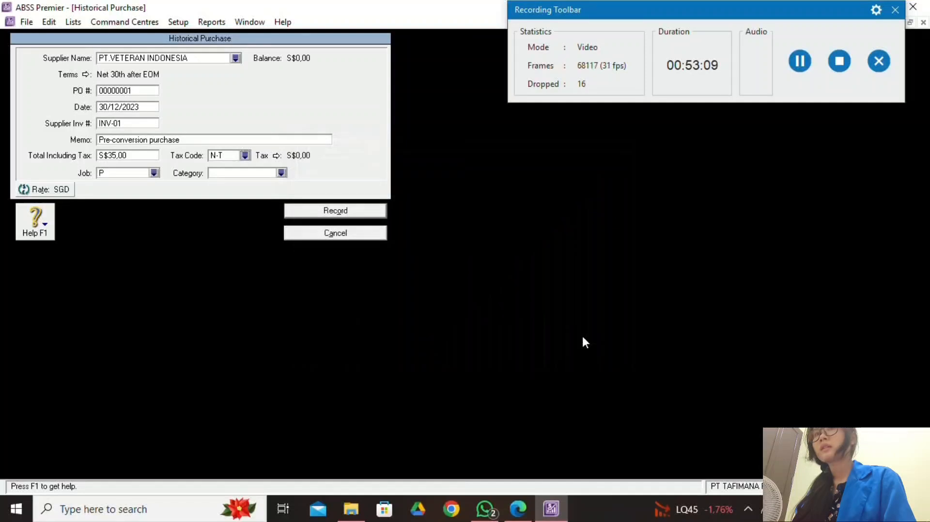
click(334, 213)
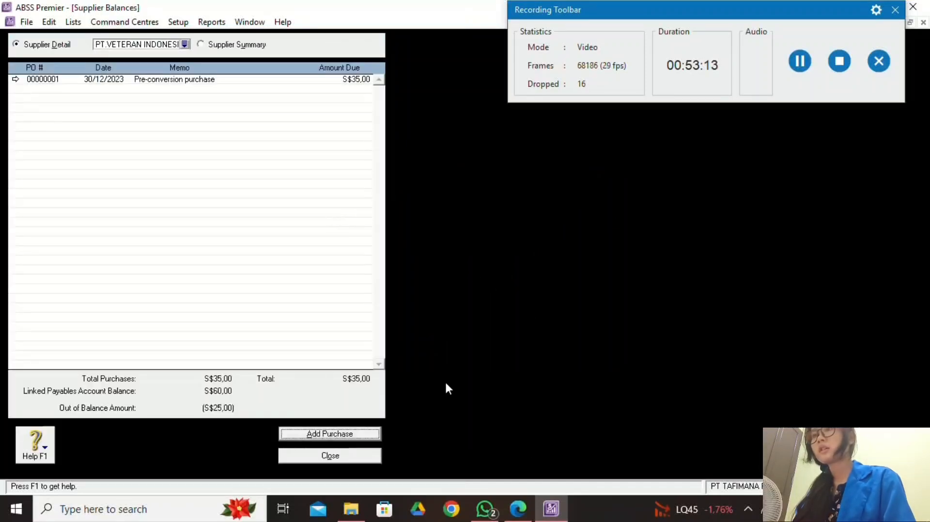
Switch the supplier balances to SALSABILA and start a new historical purchase.
click(518, 509)
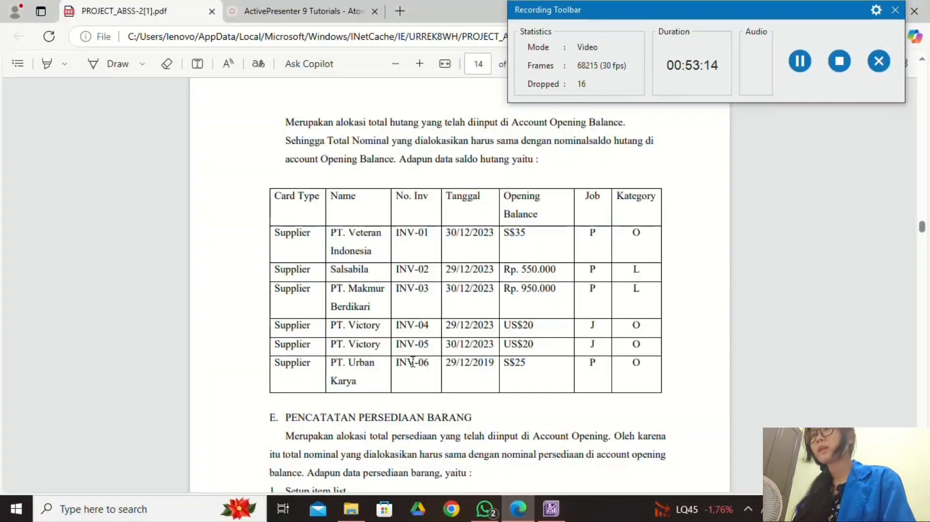
click(551, 509)
click(185, 44)
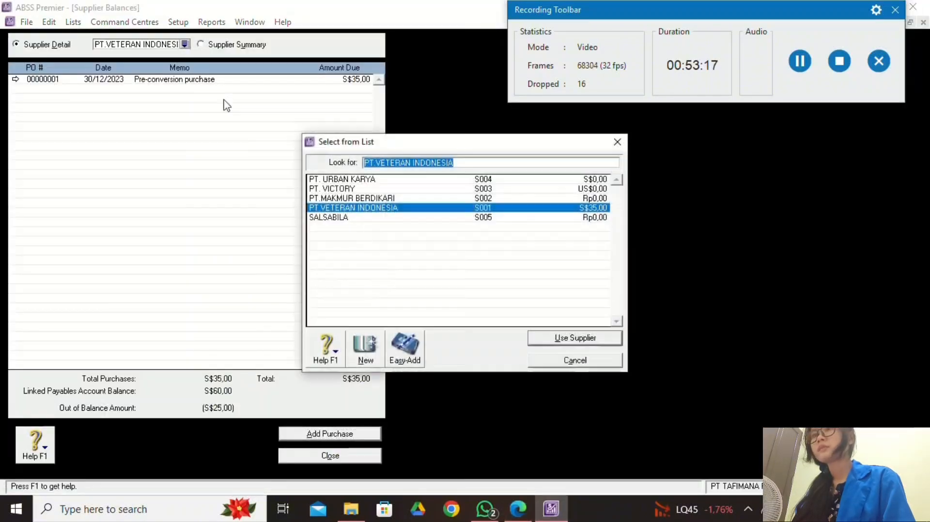
click(380, 217)
click(531, 338)
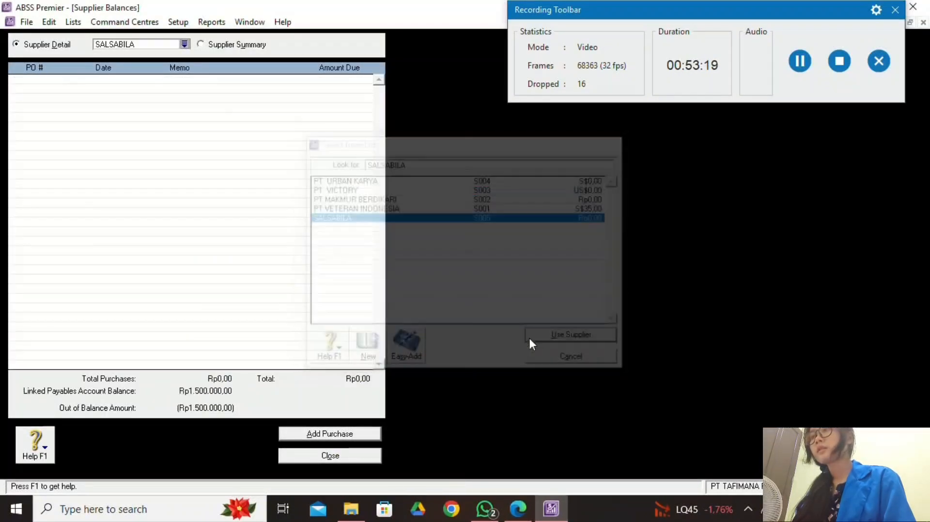
click(371, 434)
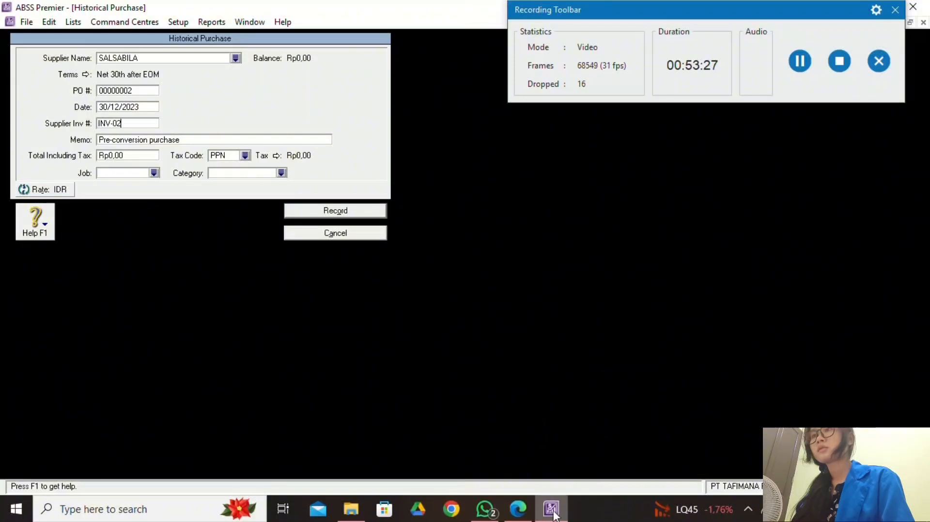
Change the purchase date to 29/12/2023.
click(518, 508)
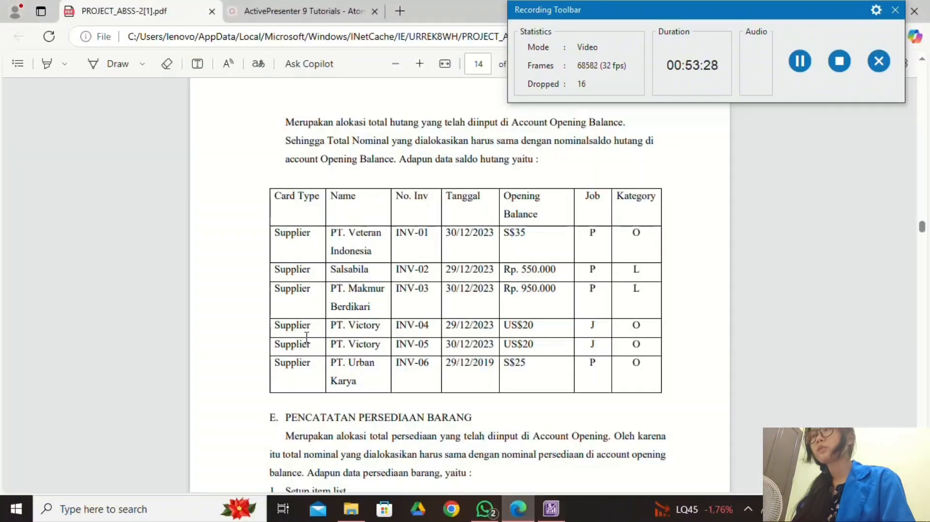
click(551, 508)
click(107, 109)
click(107, 107)
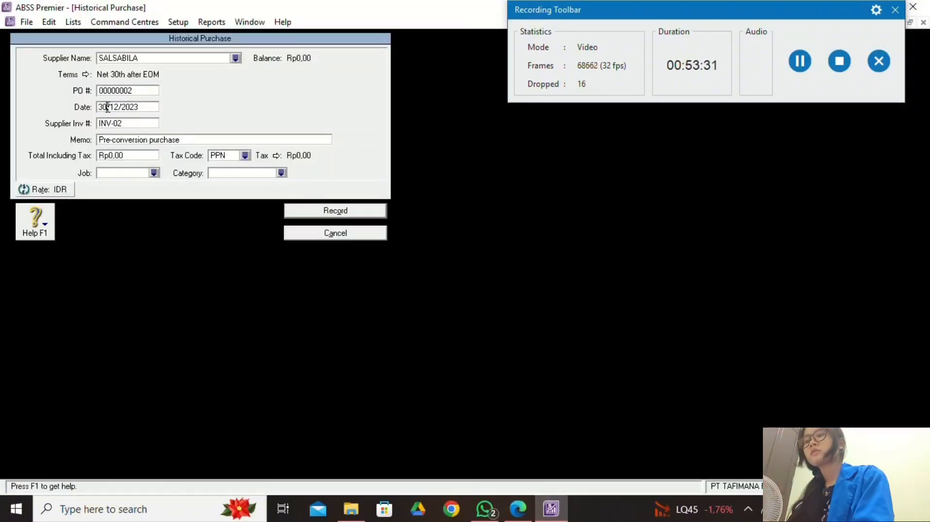
key(BackSpace)
key(BackSpace)
text(29)
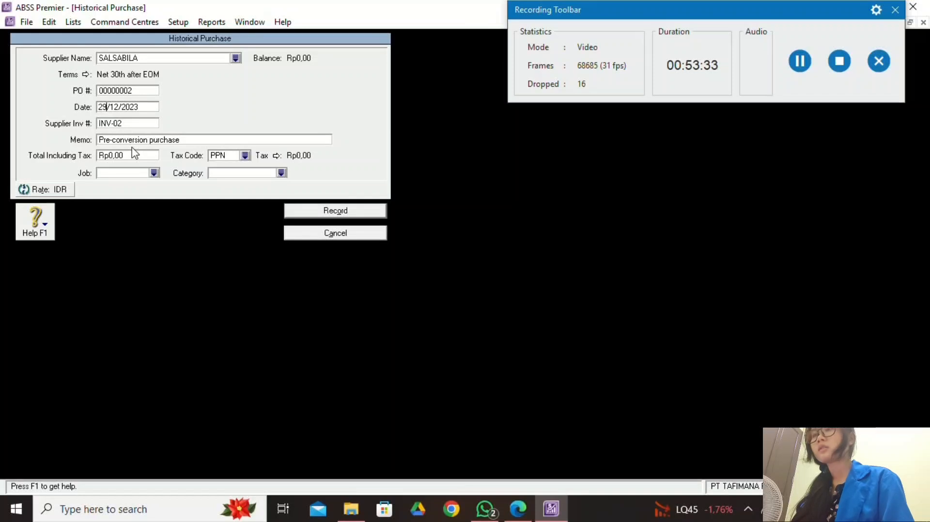
Enter a total of Rp550.000 with the Non-Taxable tax code N-T.
click(518, 508)
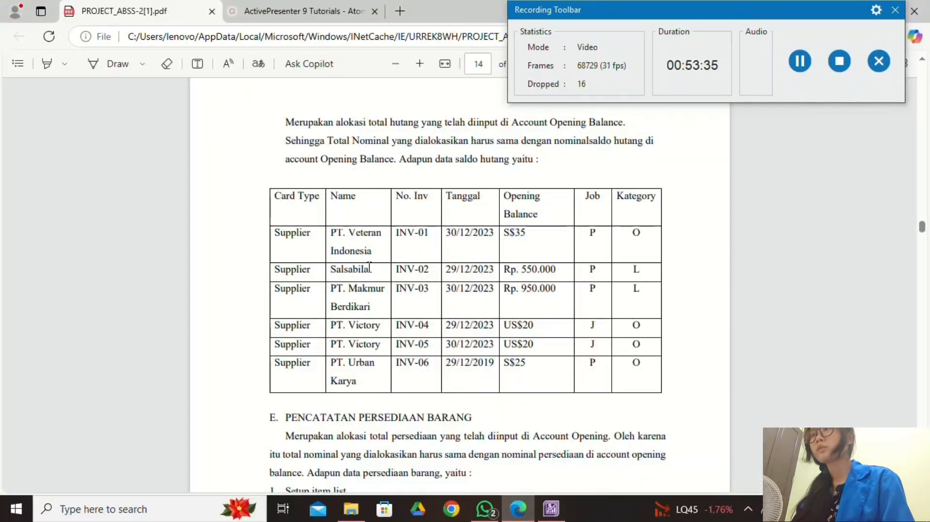
click(551, 509)
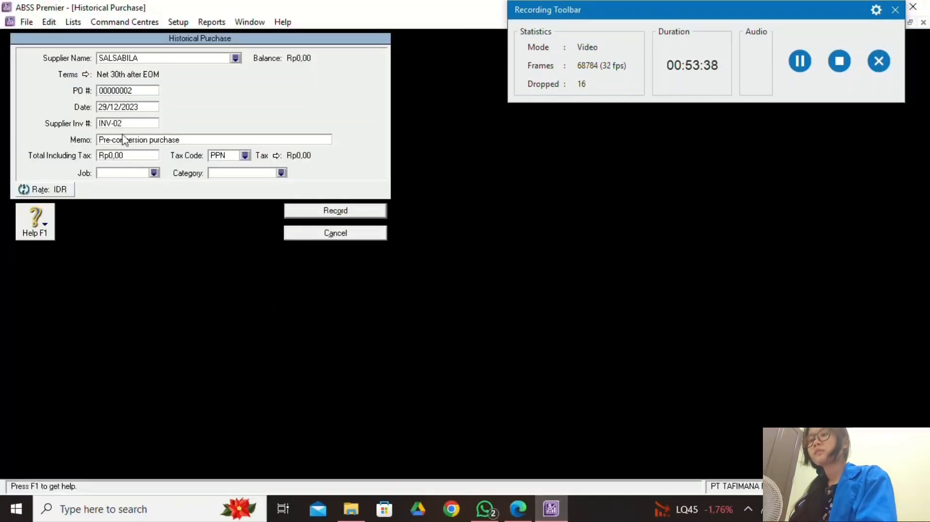
click(137, 154)
text(550000)
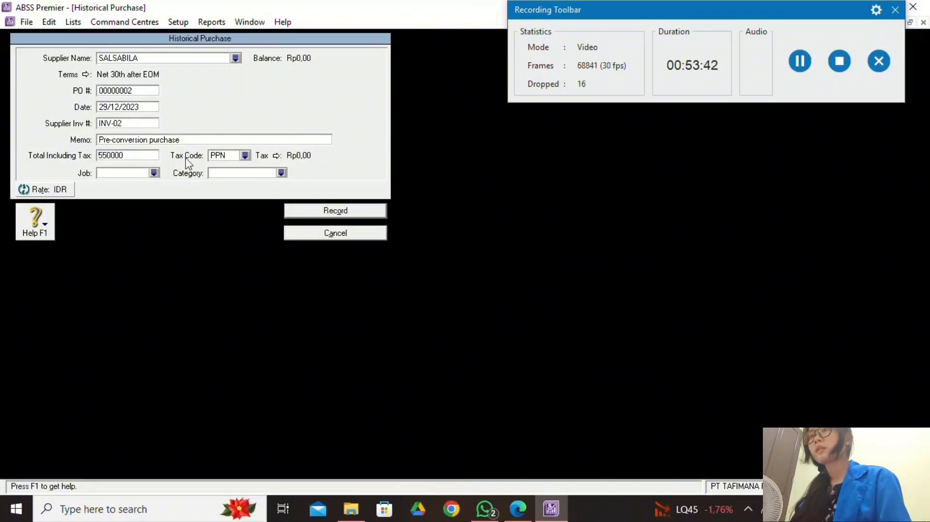
click(245, 156)
click(348, 188)
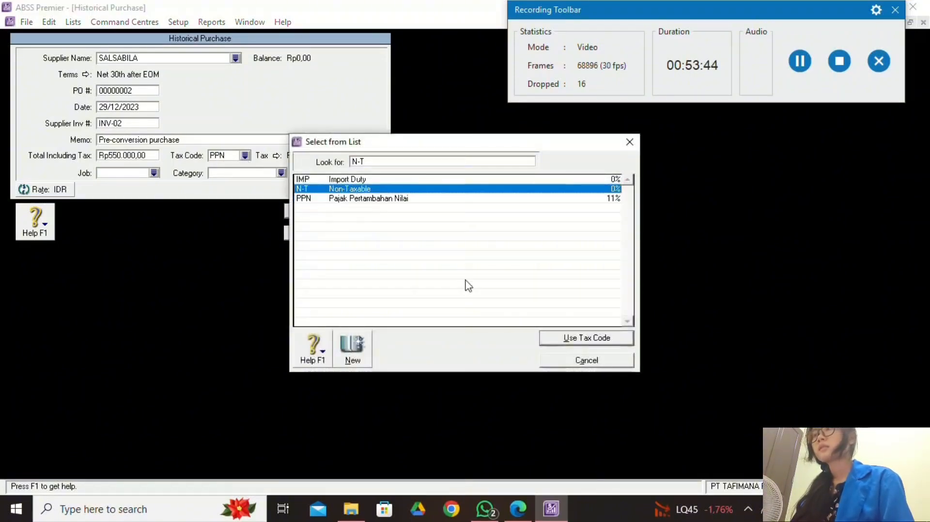
click(570, 341)
Assign job P and the Local category L, then record SALSABILA's purchase.
click(528, 517)
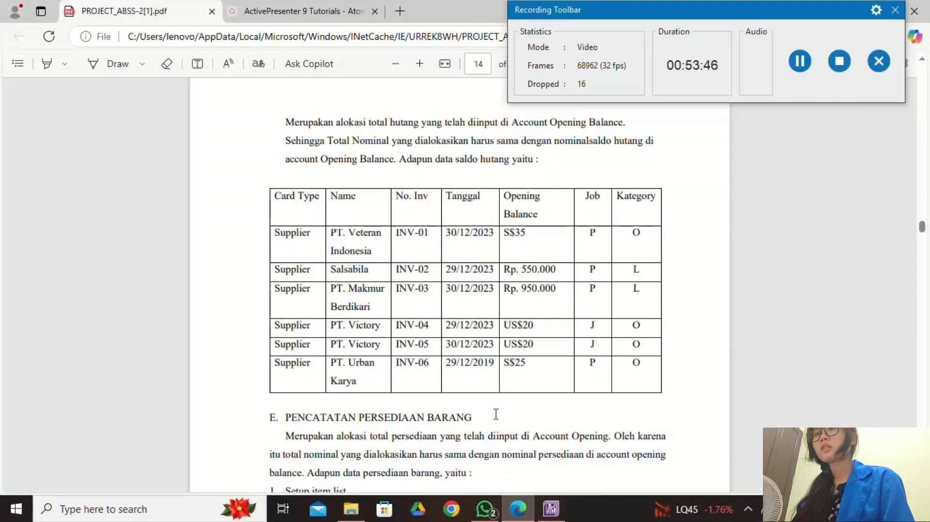
click(551, 508)
click(154, 172)
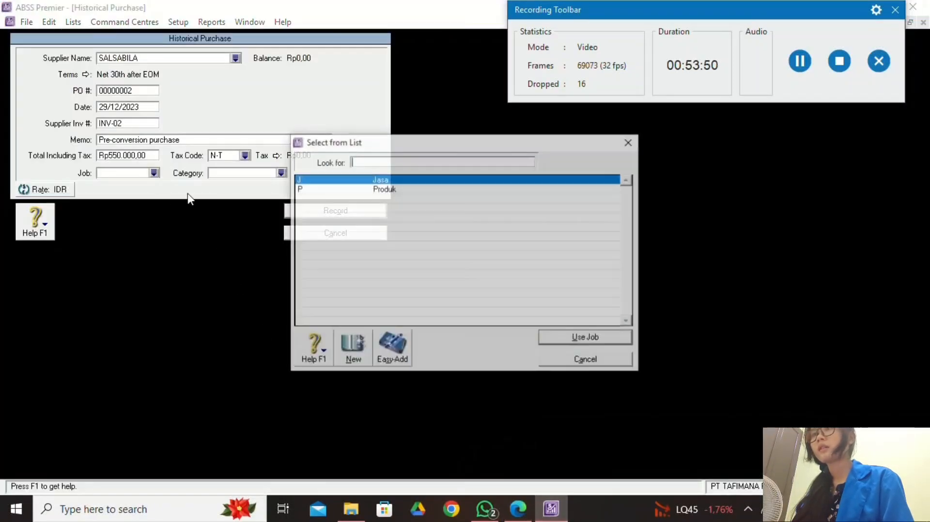
text(P)
click(596, 336)
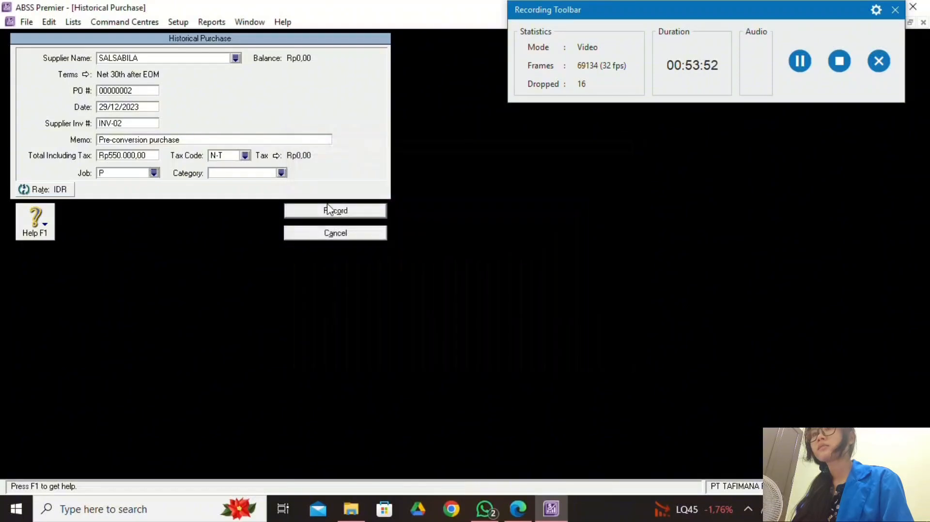
click(281, 173)
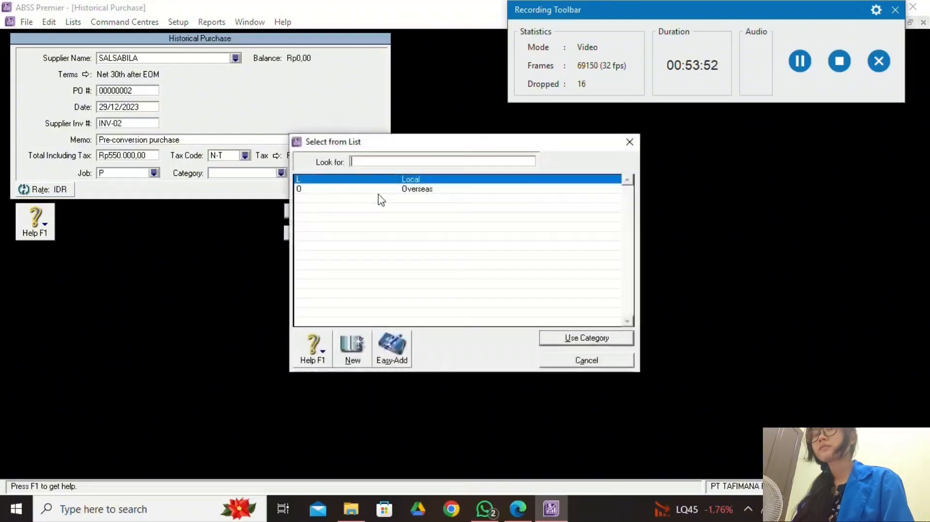
click(605, 338)
click(517, 508)
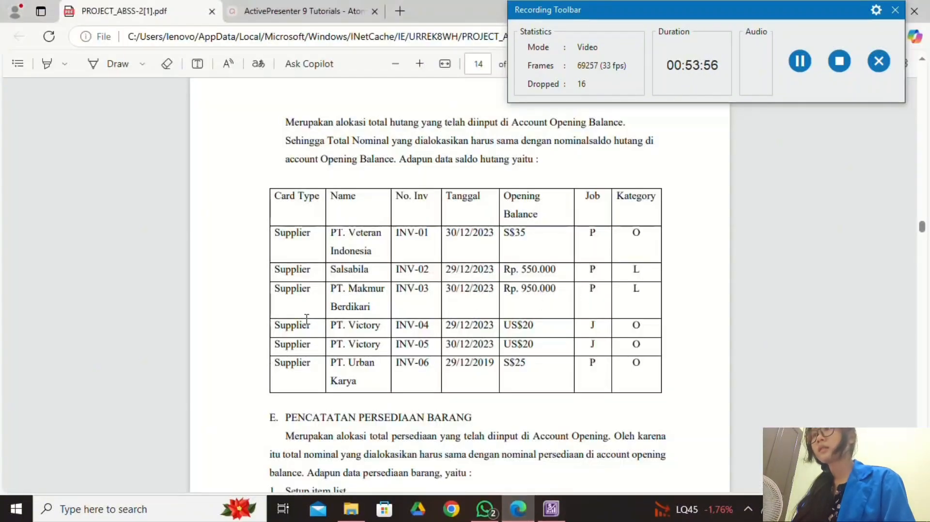
click(551, 509)
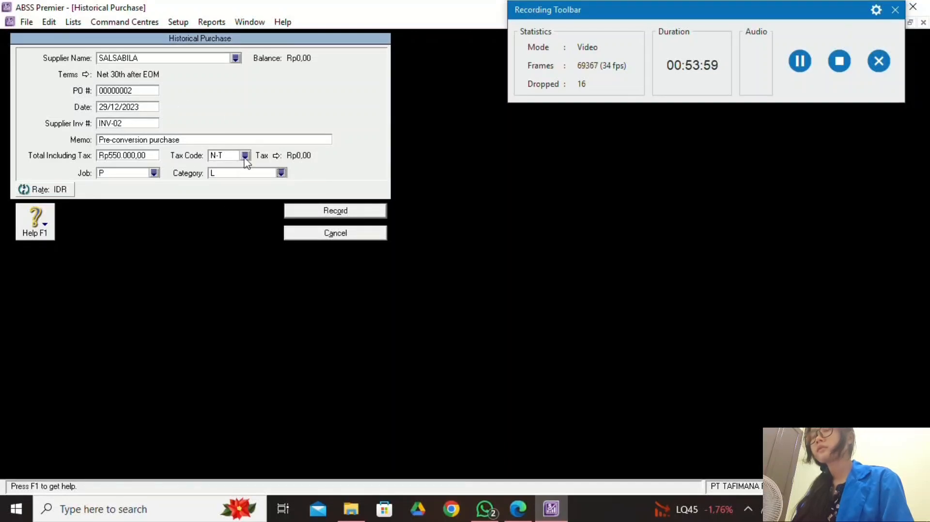
click(361, 213)
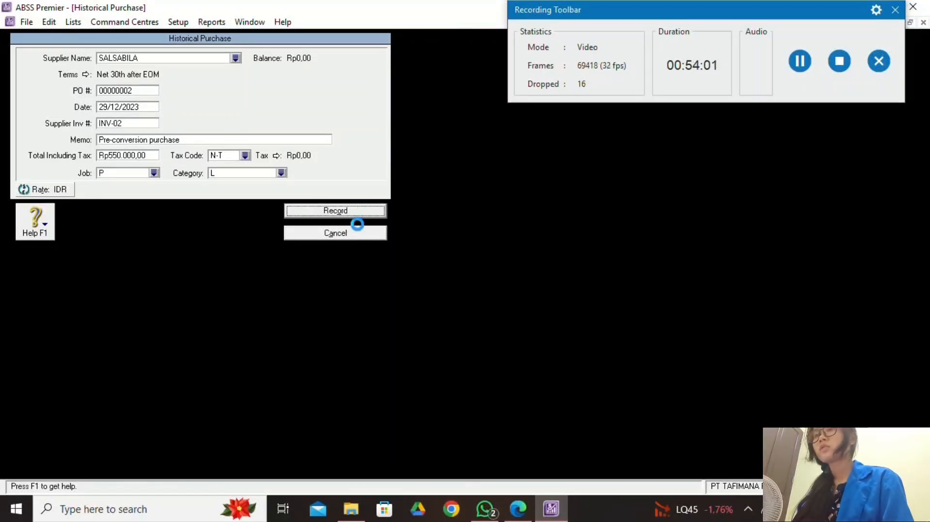
Switch the supplier balances to PT.MAKMUR BERDIKARI and start a new historical purchase.
click(518, 508)
click(551, 509)
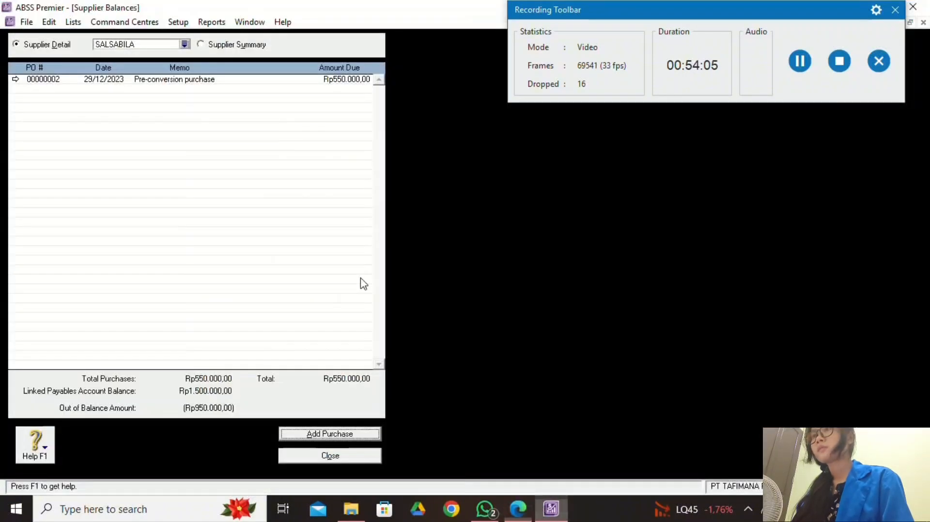
click(184, 44)
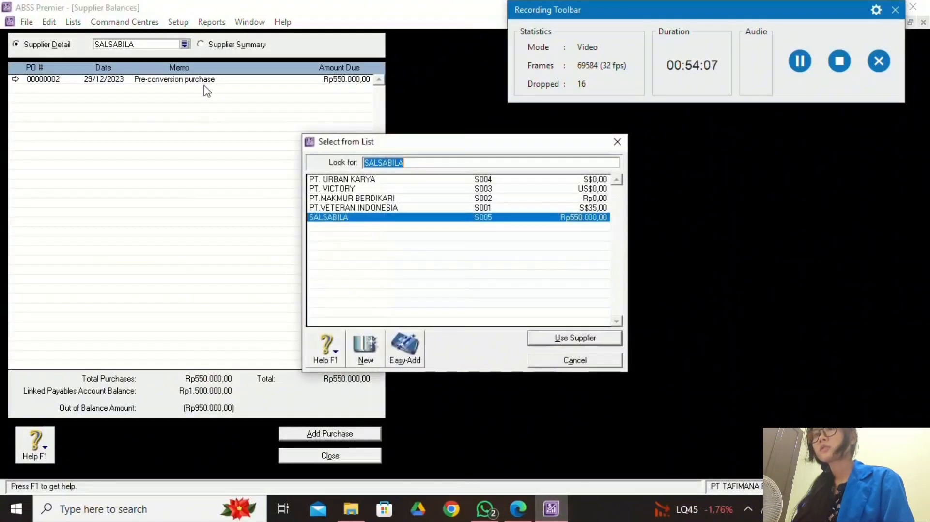
click(387, 198)
click(556, 339)
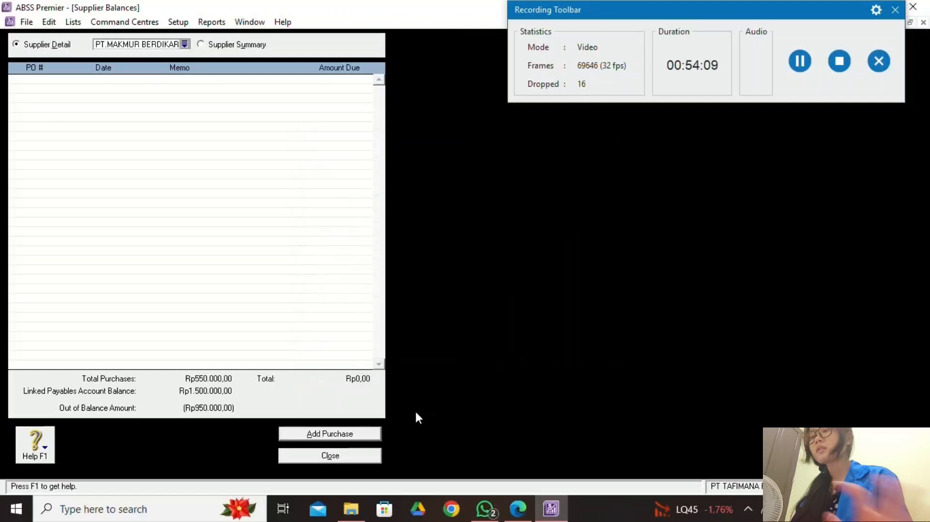
click(363, 434)
Enter supplier invoice INV-03 dated 30/12/2023.
key(Tab)
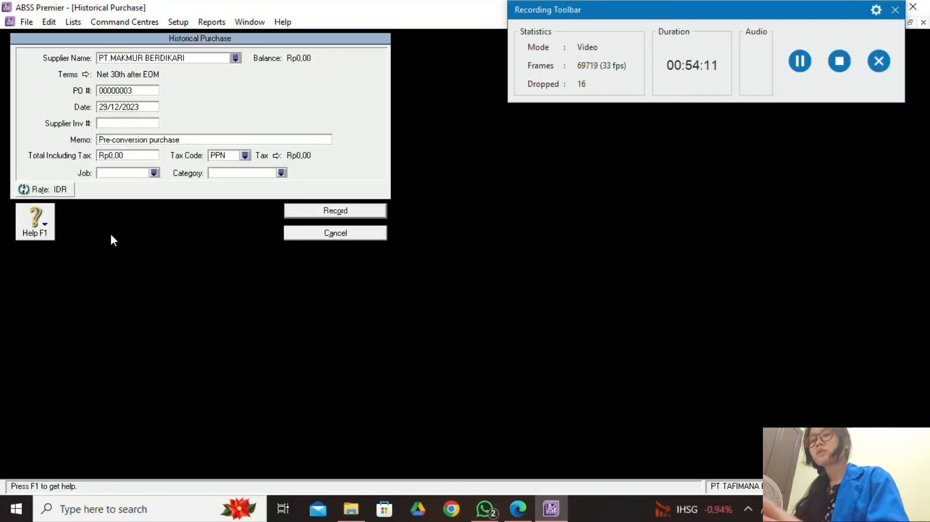
text(INV-03)
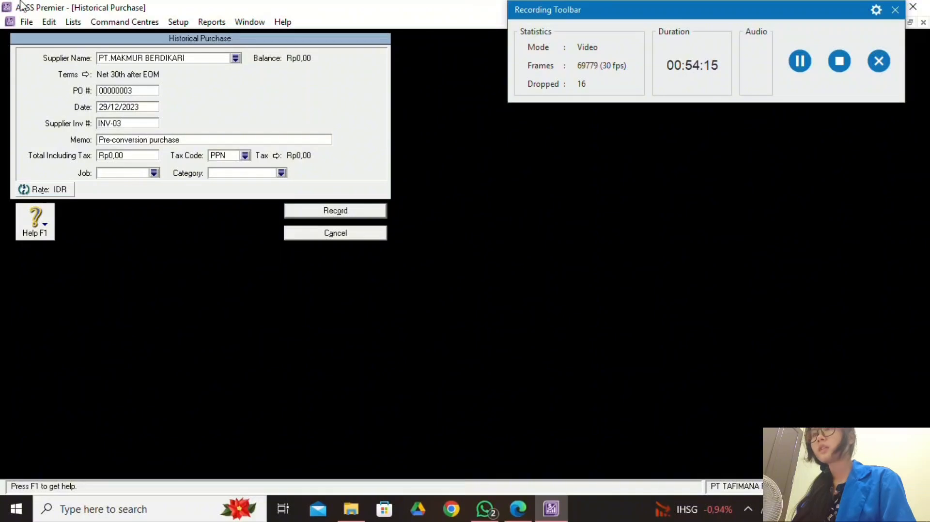
click(517, 508)
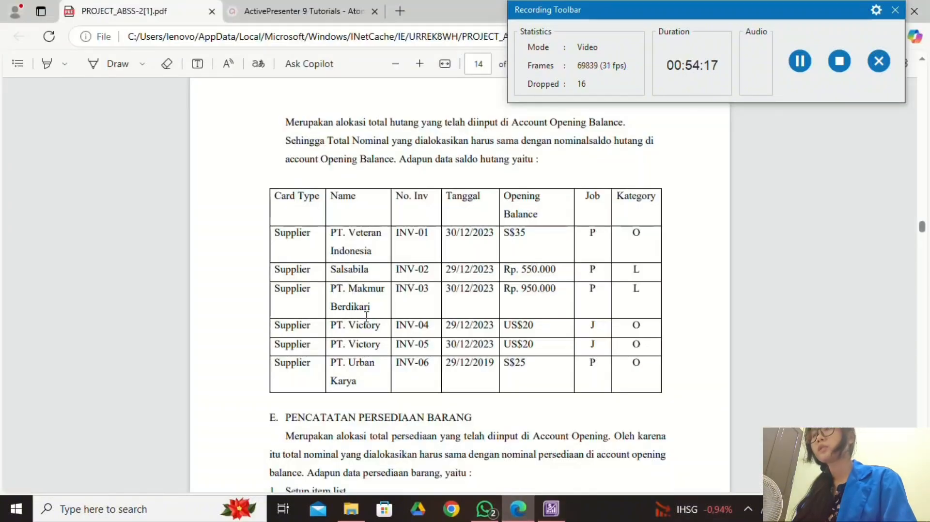
click(551, 509)
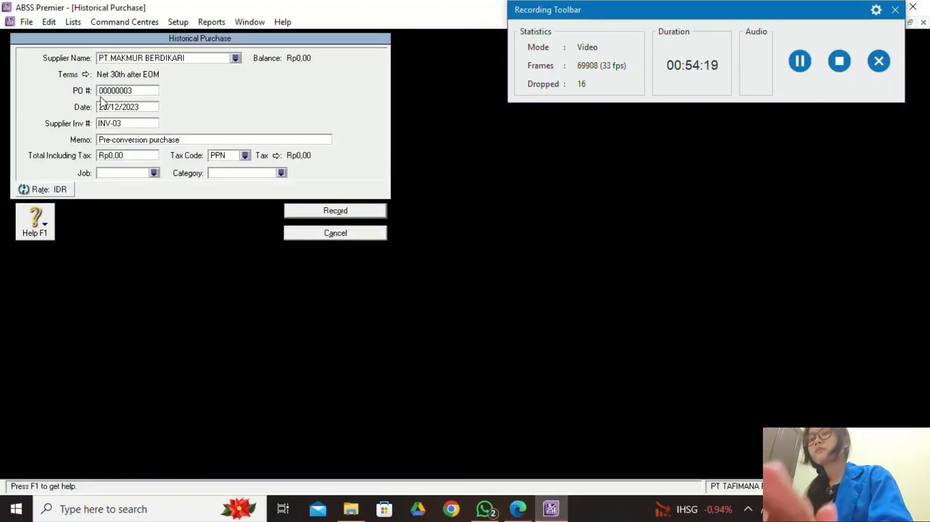
key(BackSpace)
key(BackSpace)
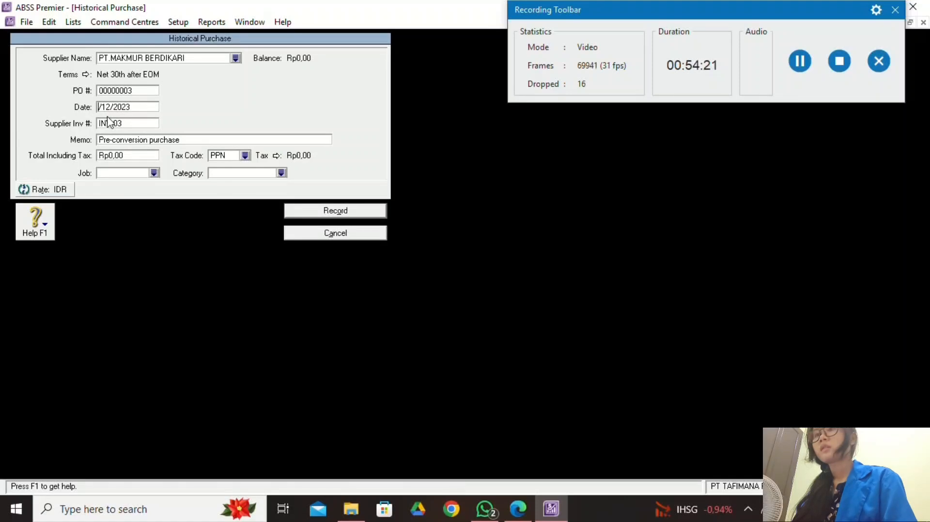
text(30)
click(517, 508)
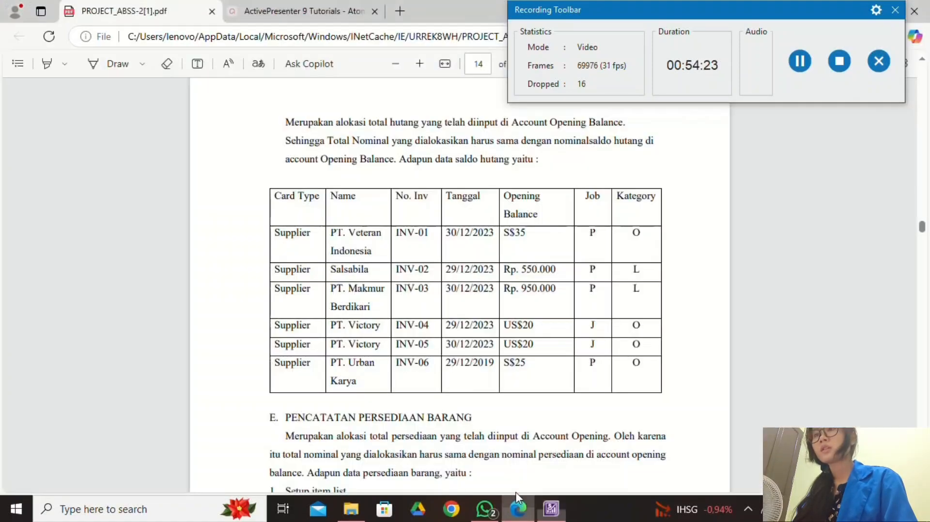
click(552, 507)
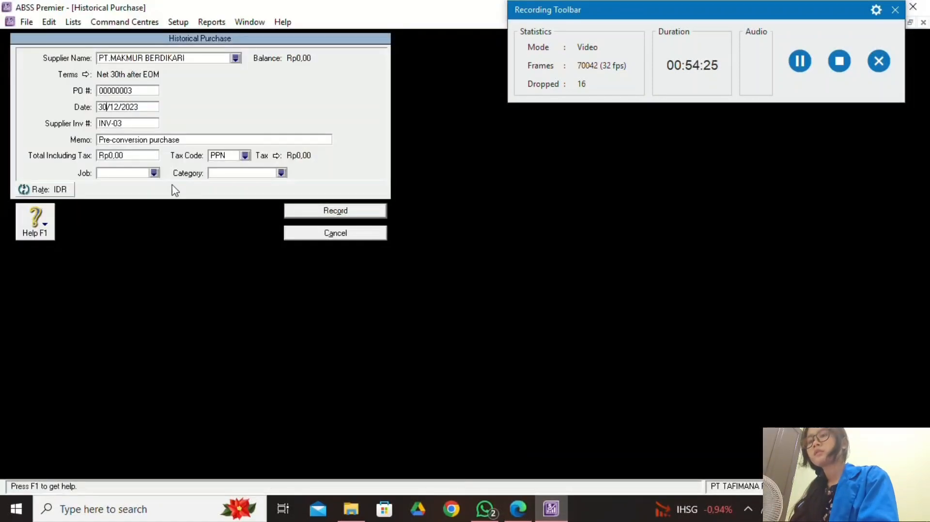
Enter a total of Rp950.000 with the Non-Taxable tax code N-T.
click(133, 157)
text(9)
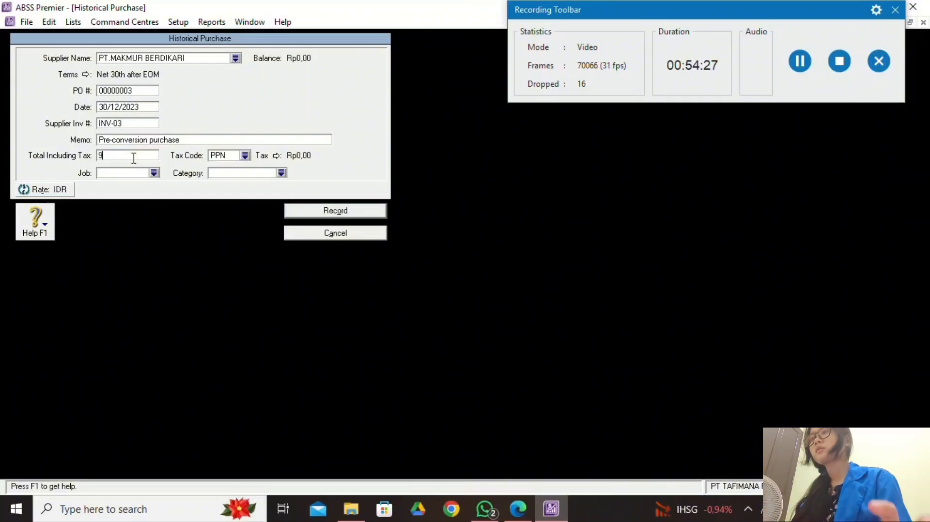
text(50.000)
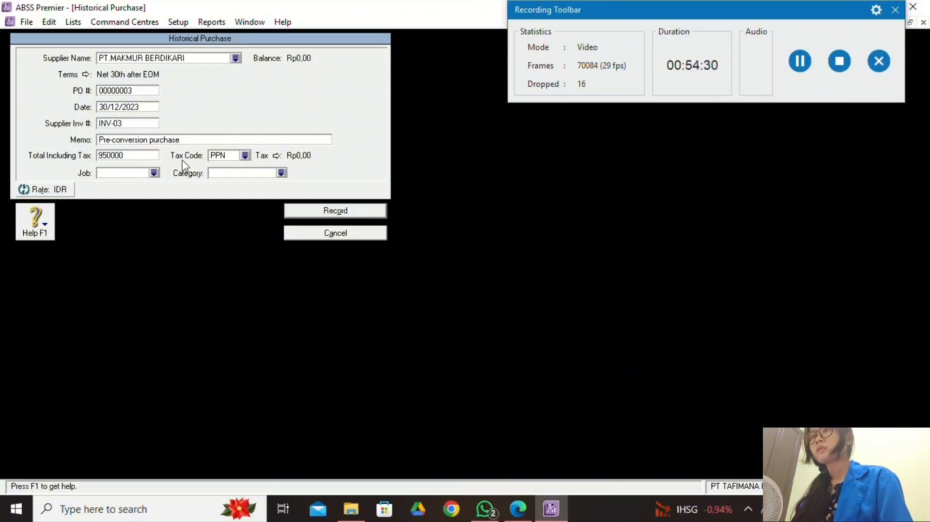
click(245, 155)
text(N-T)
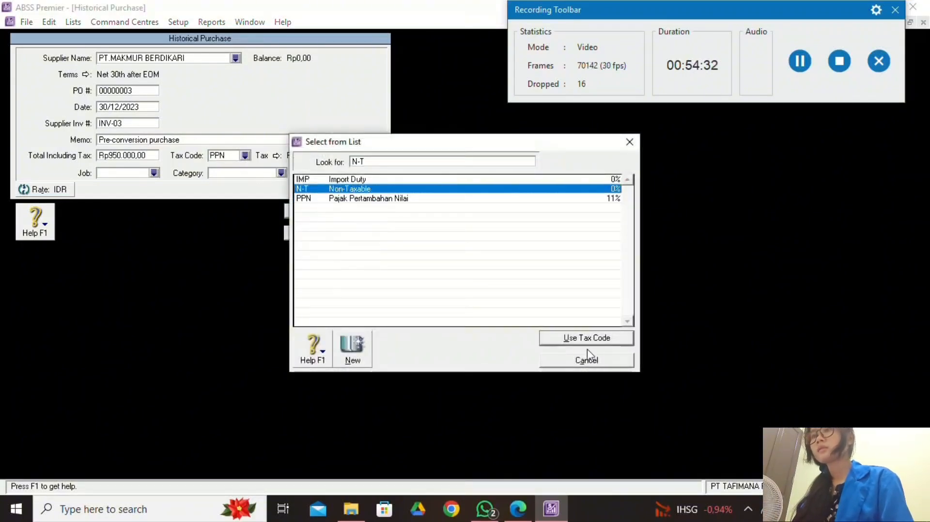
click(586, 339)
click(518, 508)
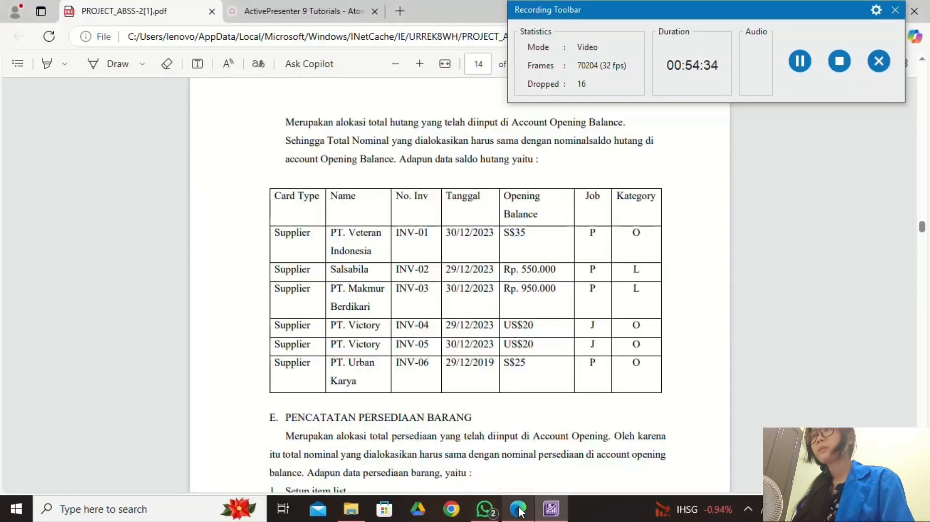
click(551, 508)
Assign job P and the Local category L, then record the purchase.
click(154, 172)
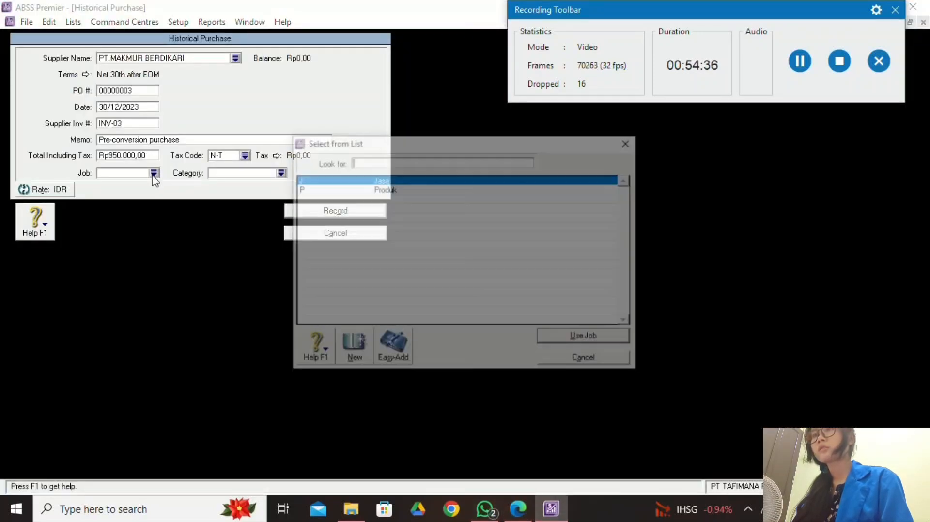
click(394, 190)
click(577, 336)
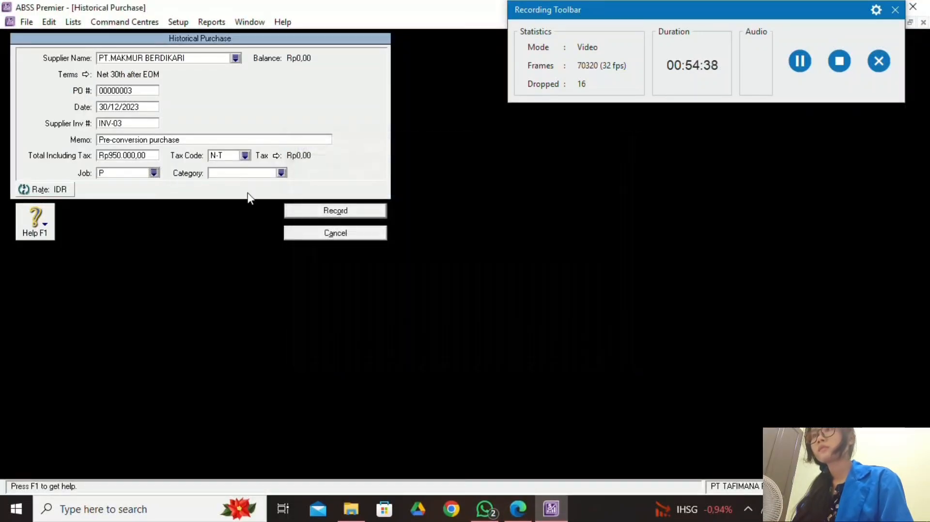
click(282, 173)
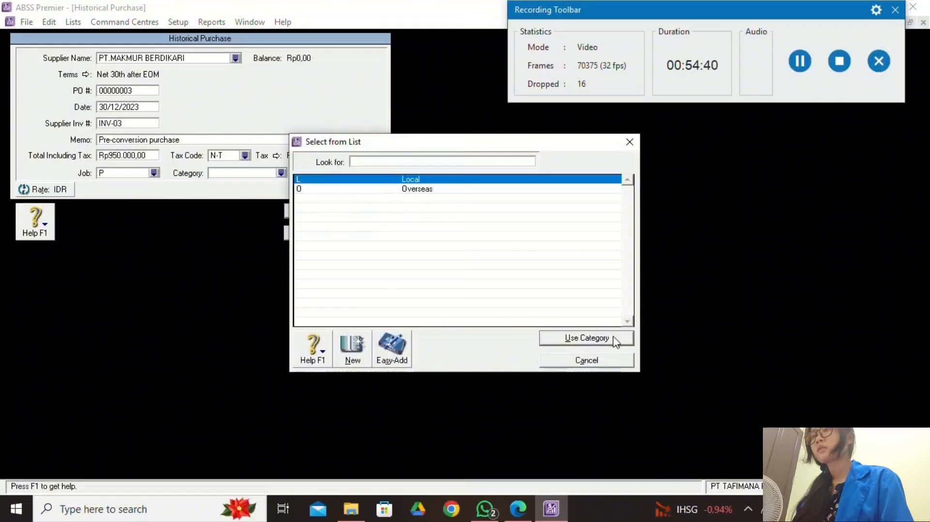
click(614, 339)
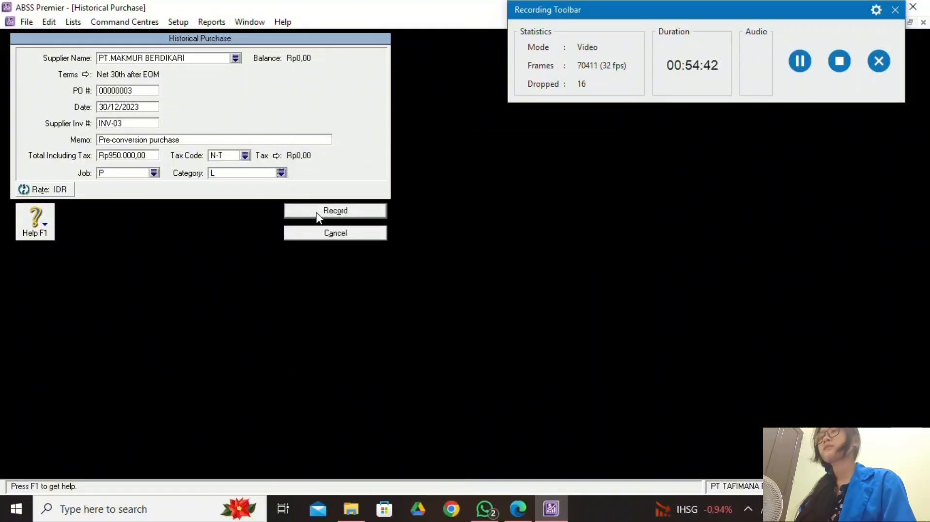
click(335, 211)
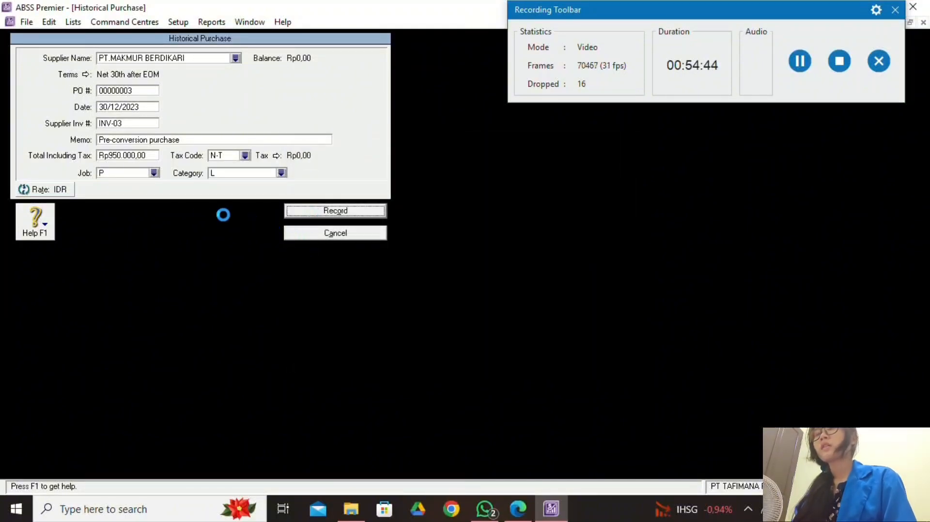
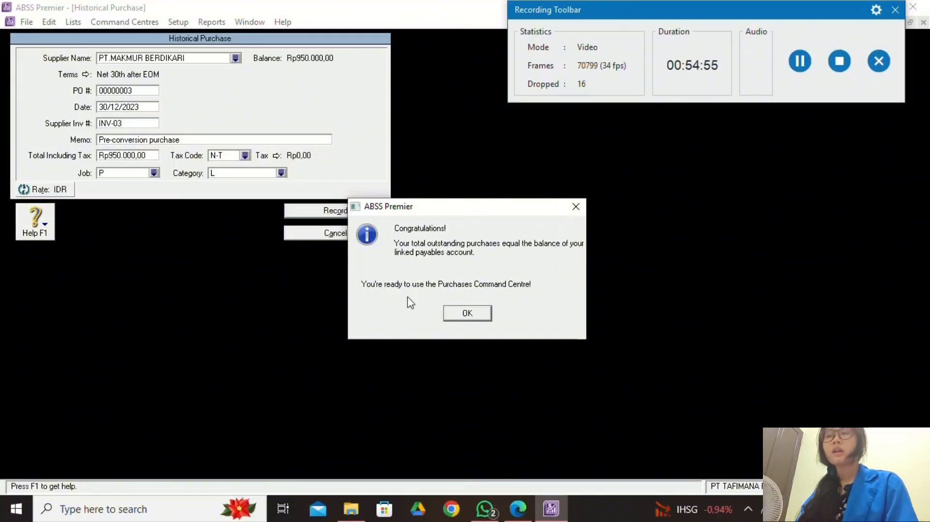
Dismiss the congratulations message confirming the payables are balanced at Rp0,00.
click(482, 314)
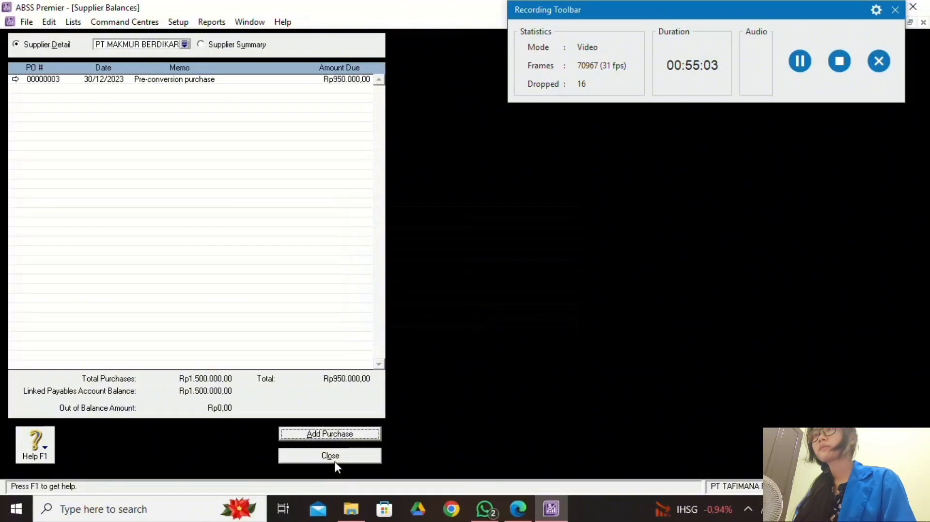
Close and reopen Supplier Balances from Setup > Balances, checking the supplier data in the PDF.
click(336, 457)
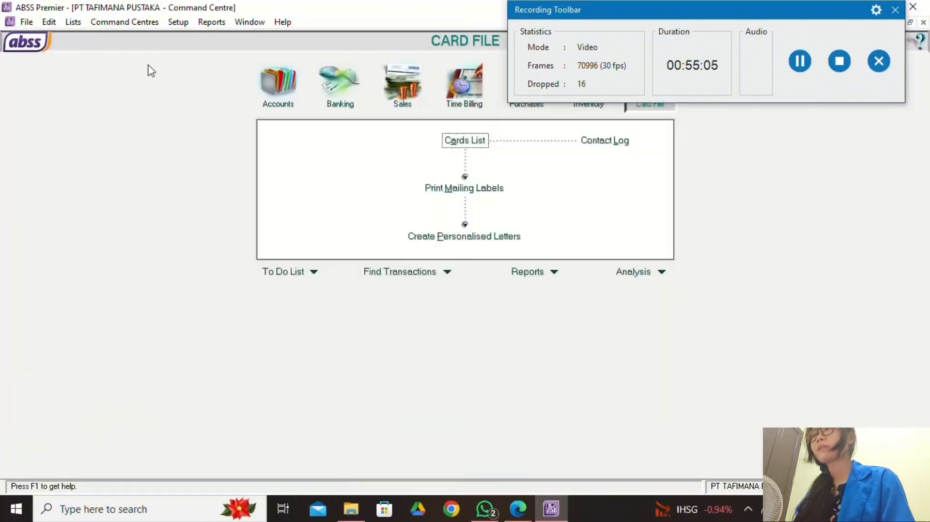
click(178, 22)
mouse_move(238, 53)
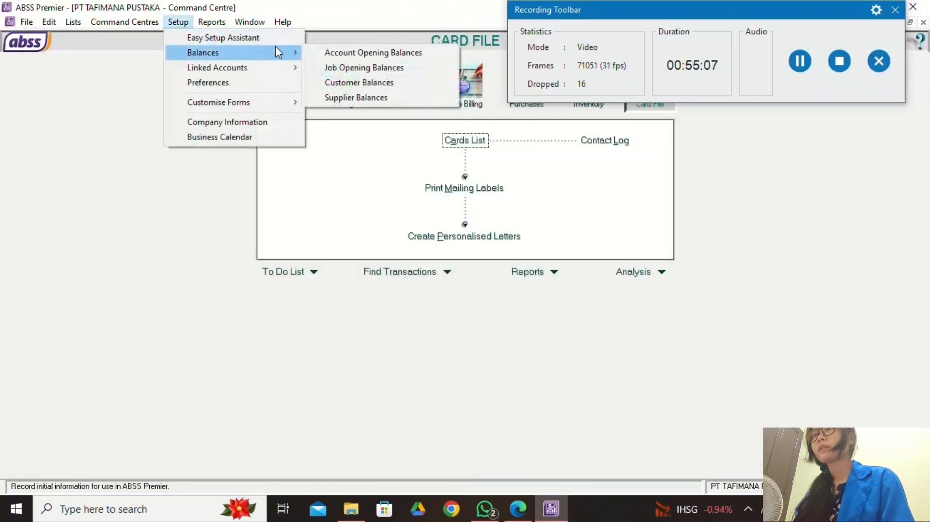
click(361, 98)
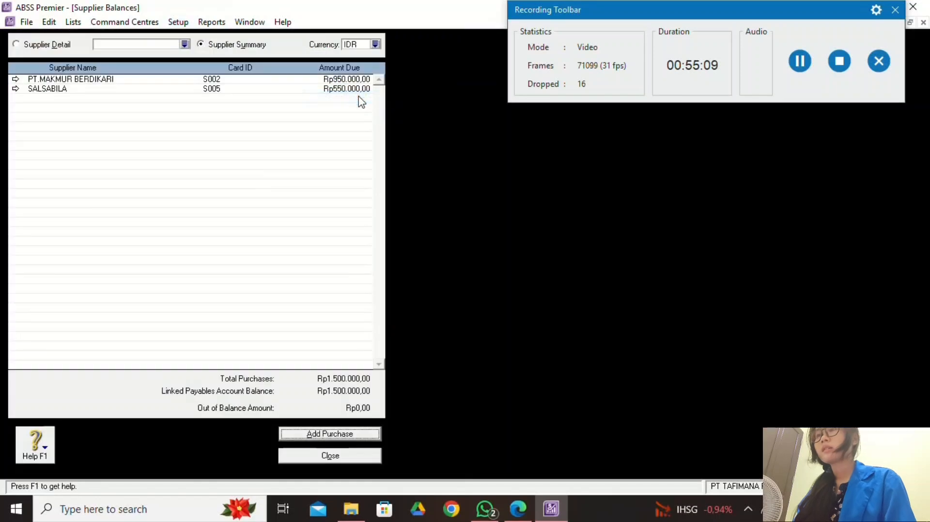
click(517, 511)
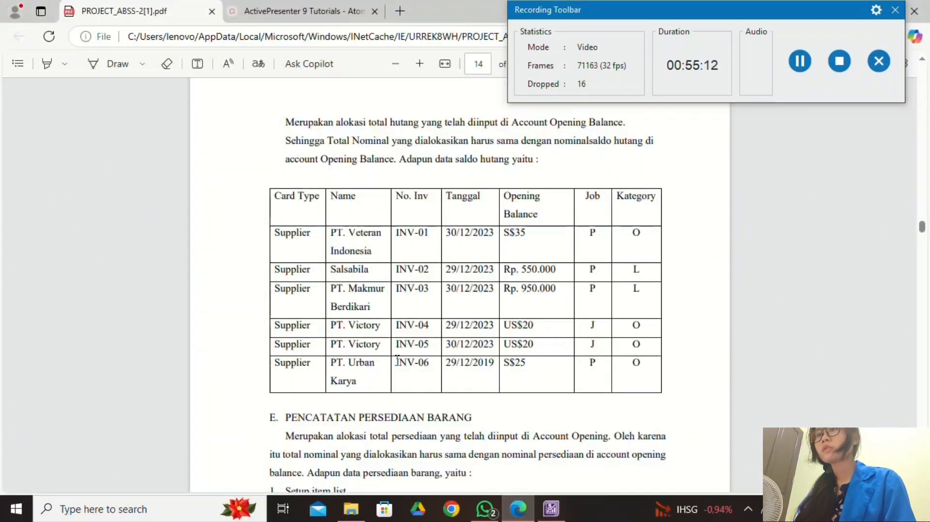
key(alt+Tab)
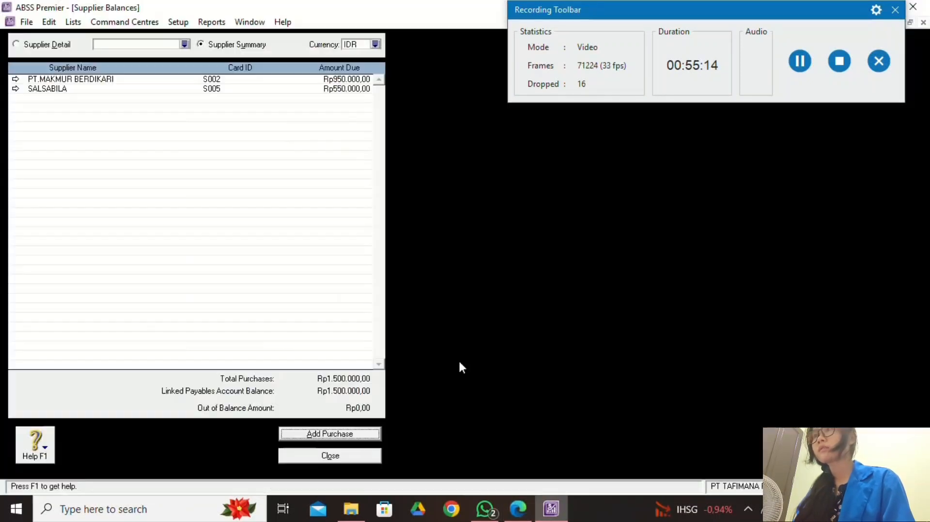
Switch the Supplier Balances currency to USD to list PT. VICTORY.
click(375, 44)
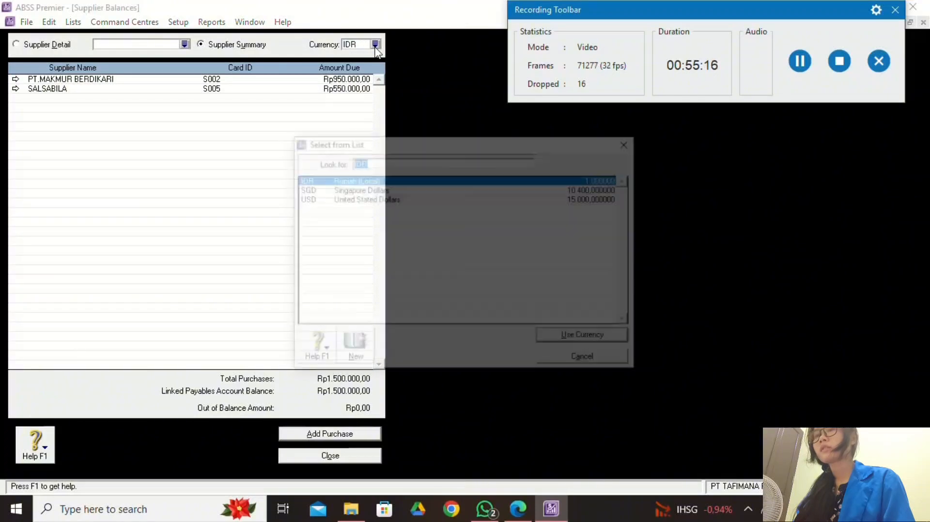
click(412, 190)
click(415, 199)
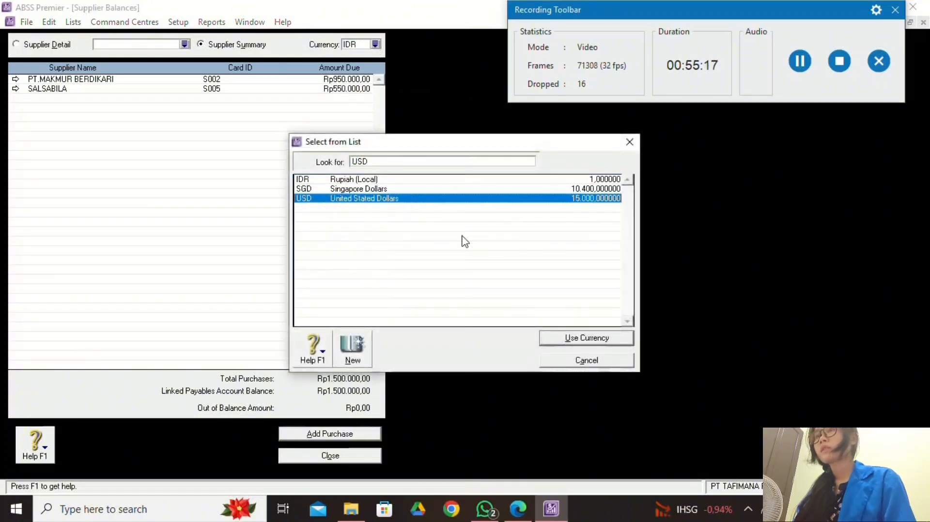
click(561, 338)
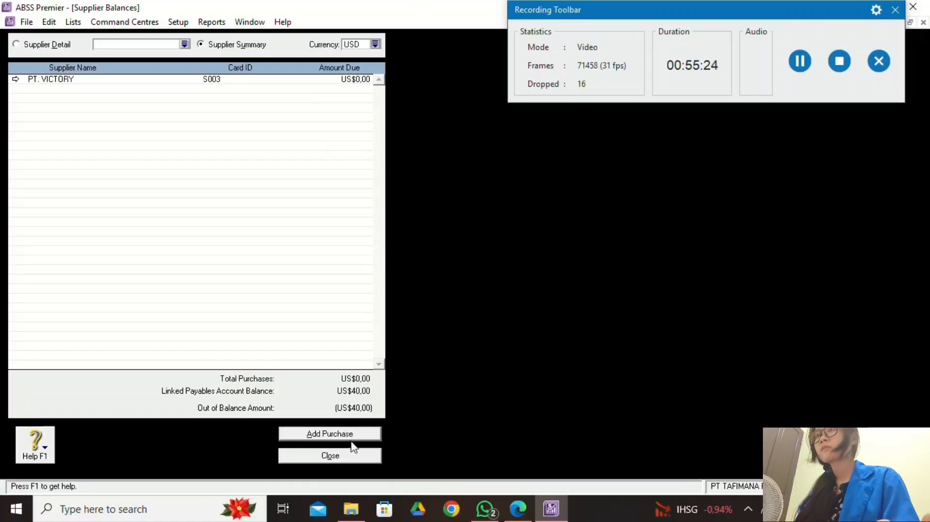
Open PT. VICTORY's balances and start a new historical purchase.
double_click(305, 81)
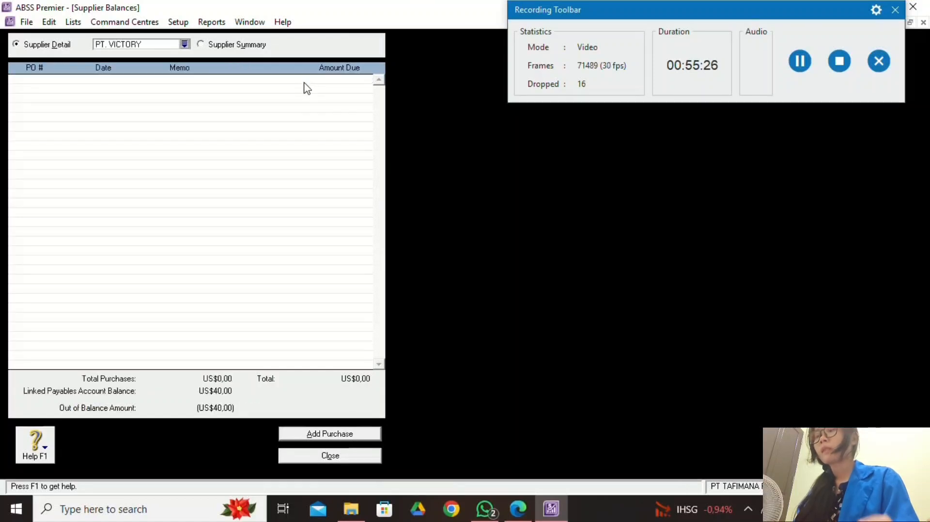
click(329, 434)
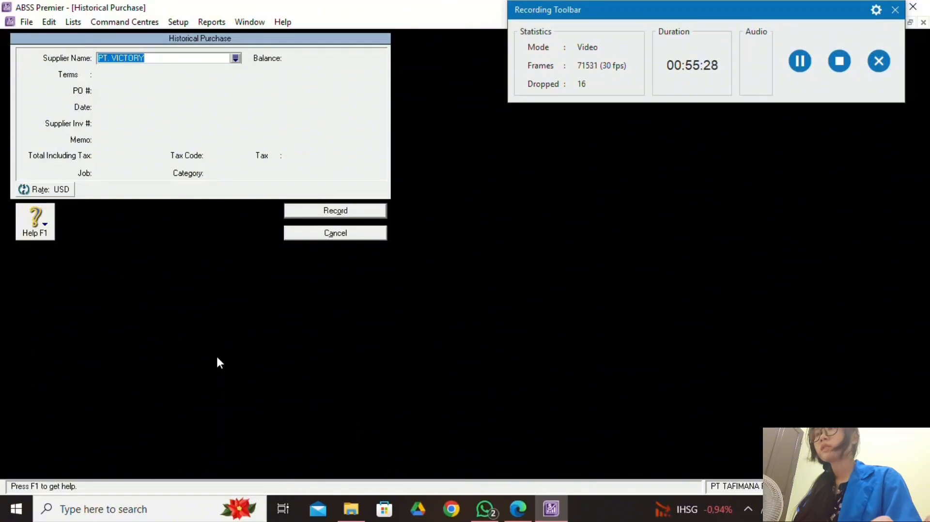
key(Tab)
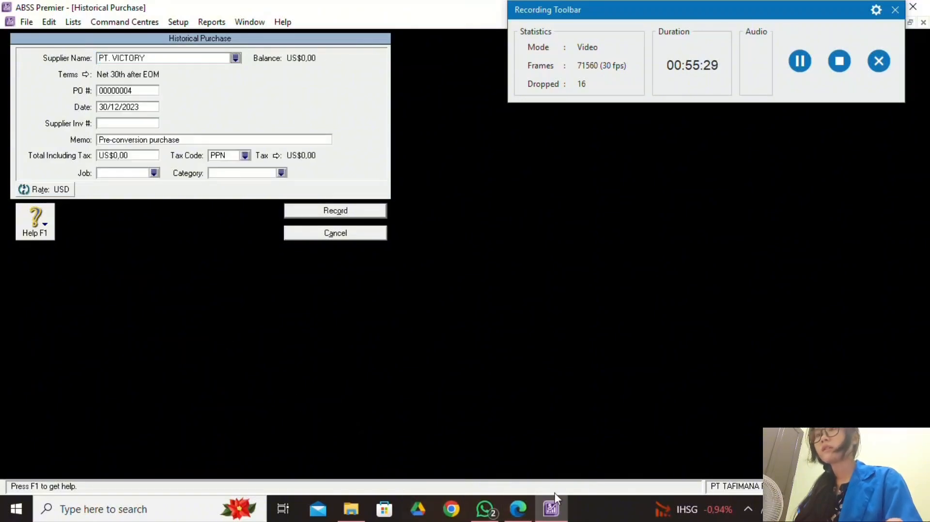
click(518, 508)
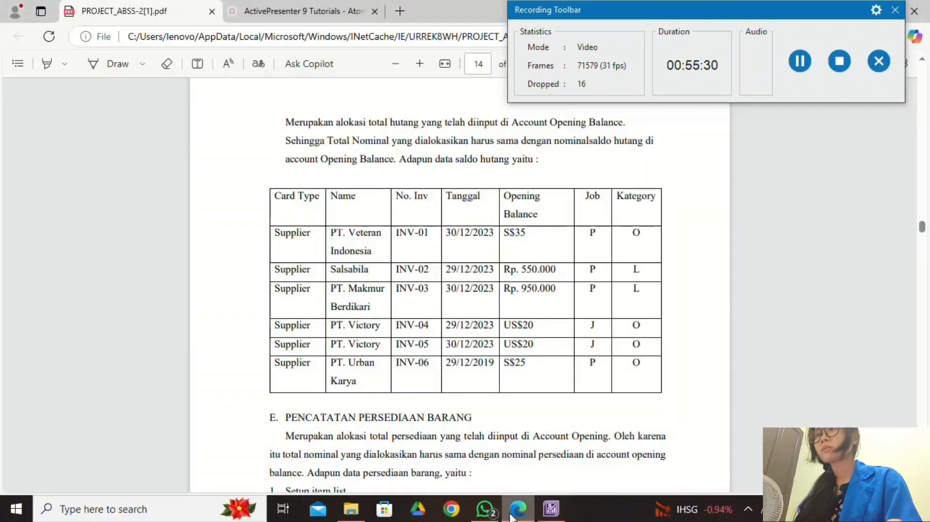
click(557, 516)
Enter supplier invoice INV-04 dated 29/12/2023.
click(130, 124)
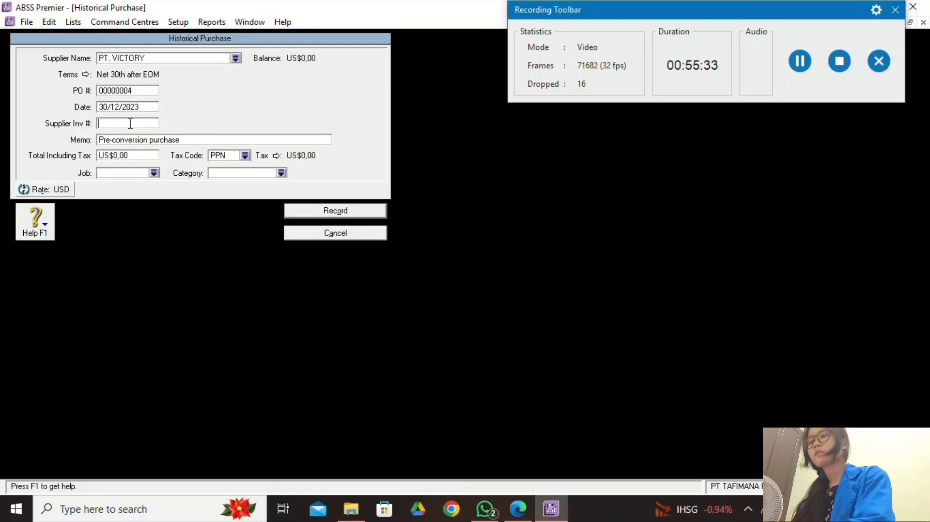
text(INV-04)
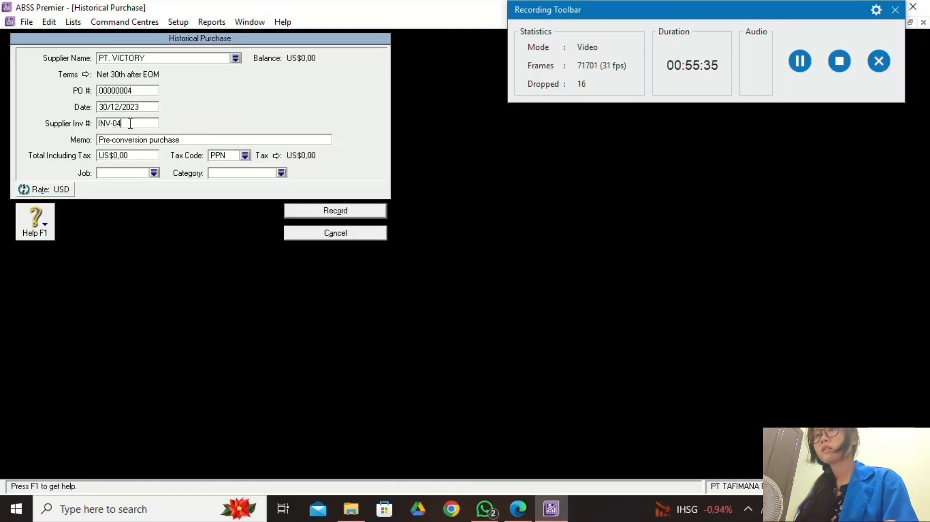
click(518, 509)
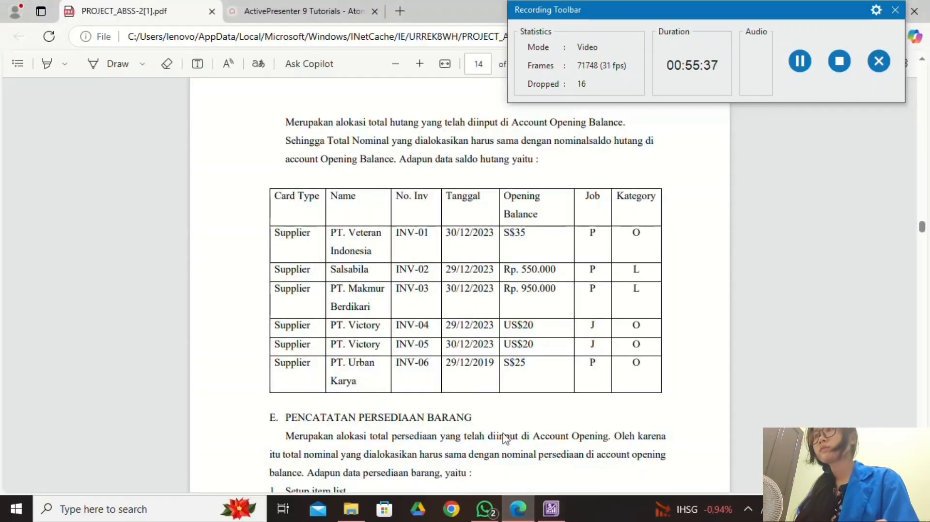
click(539, 508)
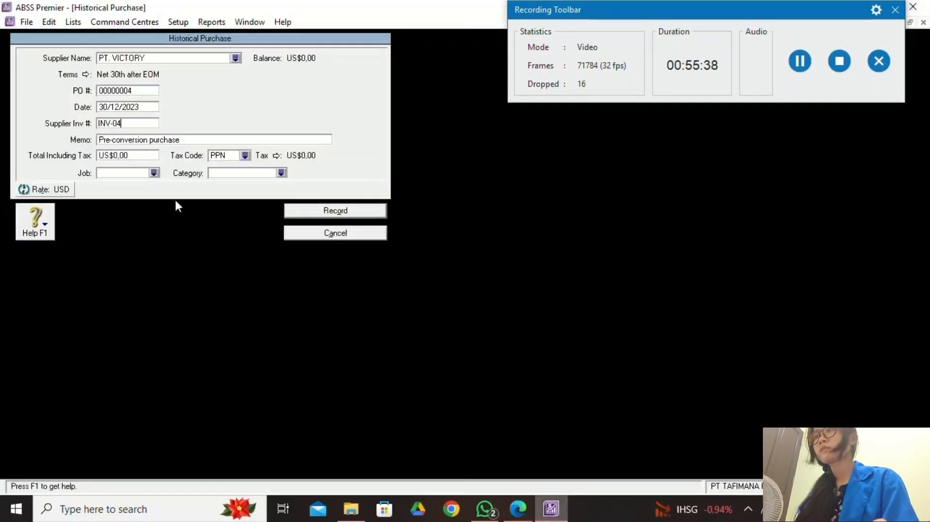
click(107, 107)
click(106, 107)
key(BackSpace)
key(BackSpace)
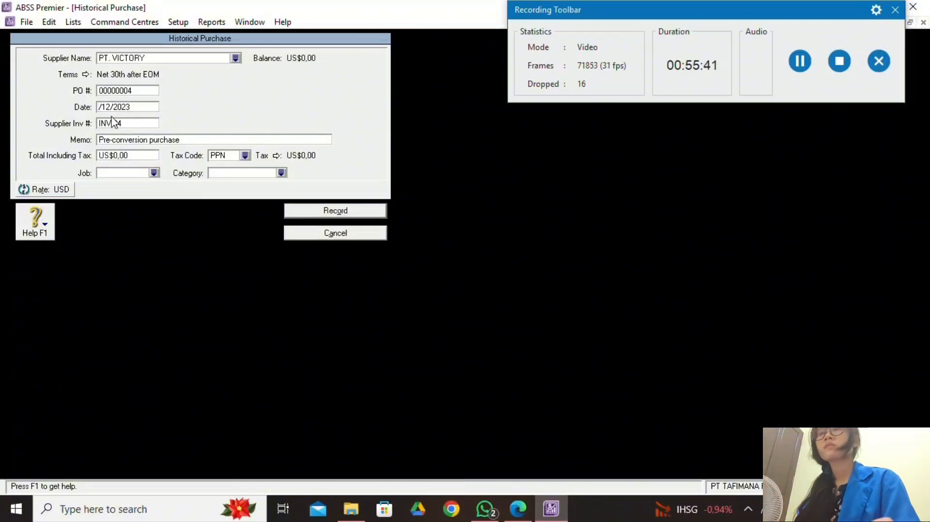
text(29)
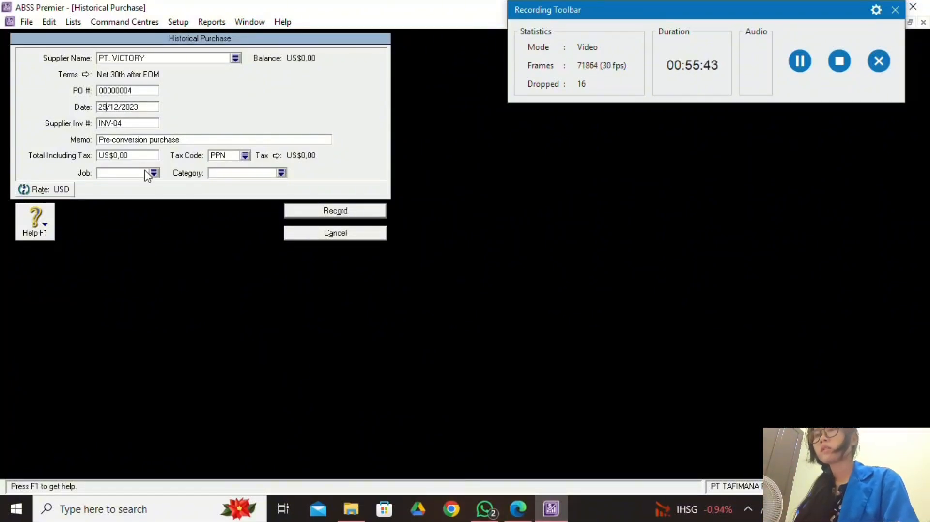
Enter a total of US$20 with the Non-Taxable tax code N-T.
click(528, 506)
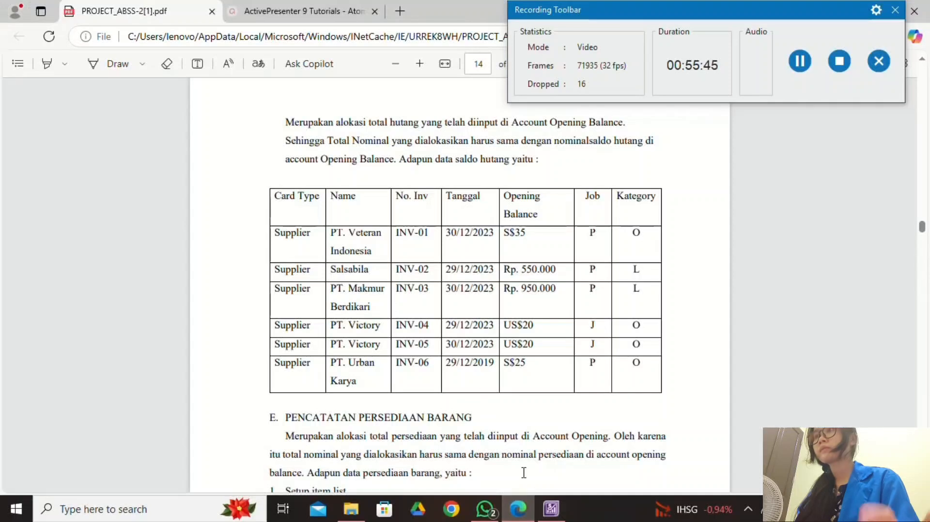
click(551, 508)
click(137, 156)
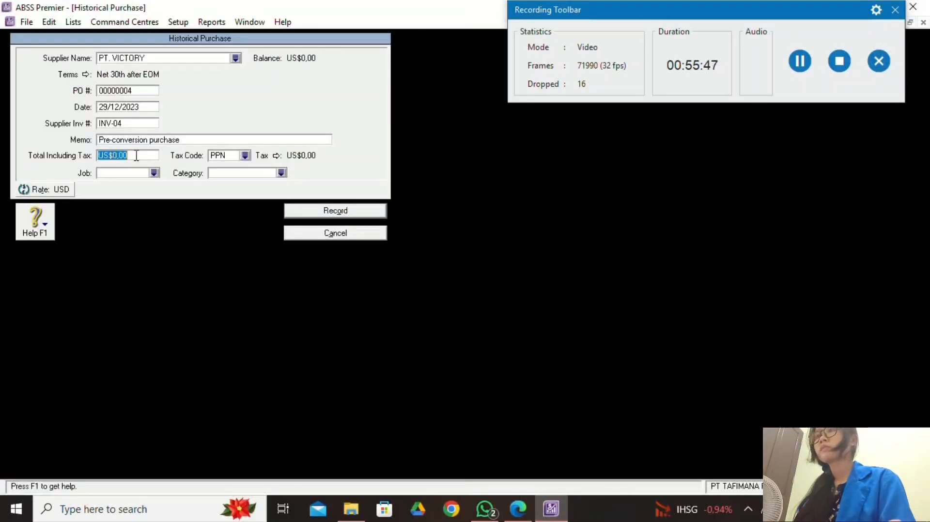
text(20)
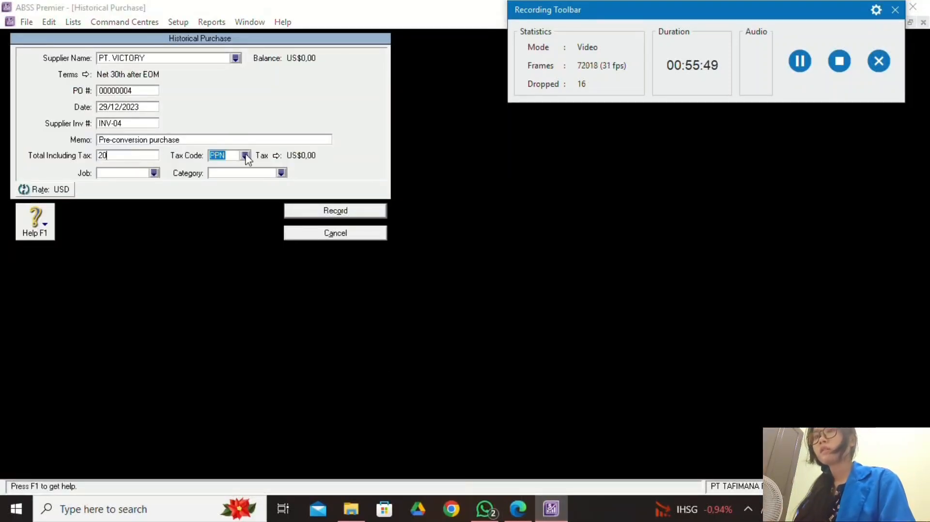
click(245, 155)
text(N-T)
click(601, 342)
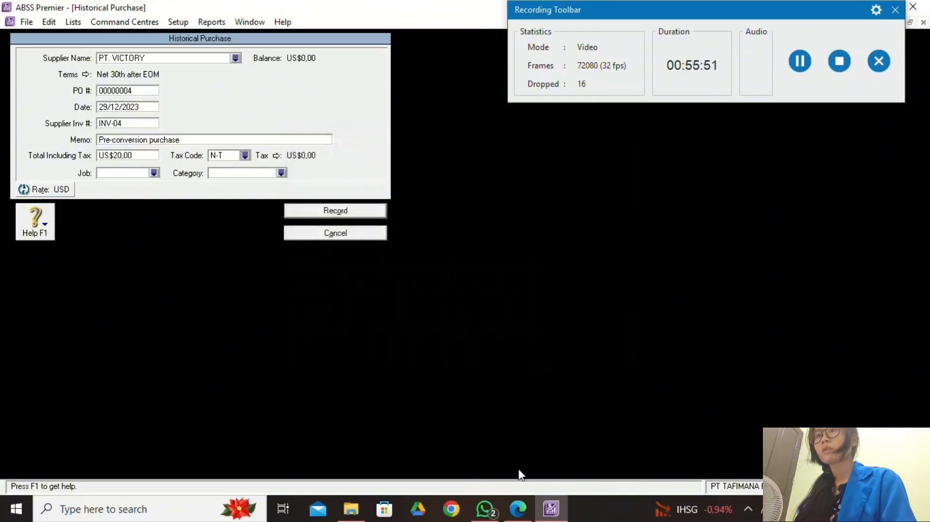
Assign job J and the Overseas category O, then record the purchase.
click(518, 508)
click(553, 513)
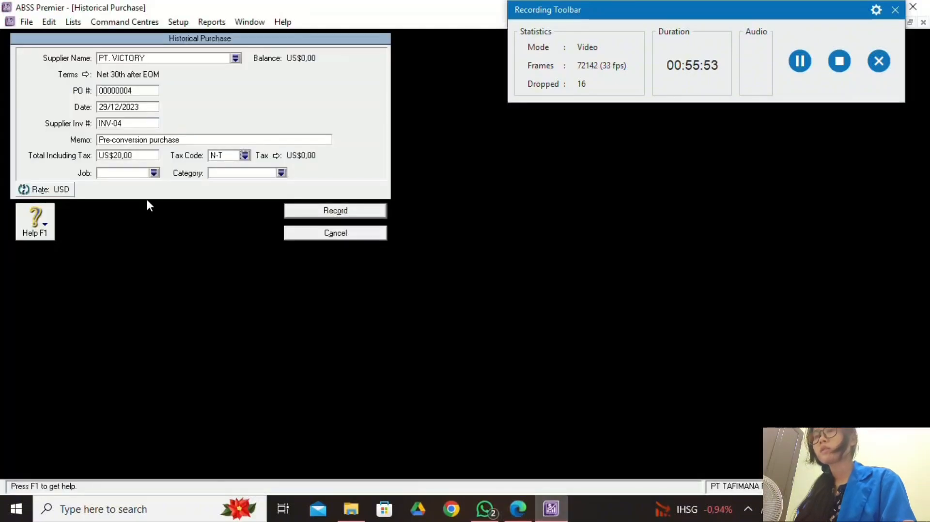
click(154, 172)
click(562, 339)
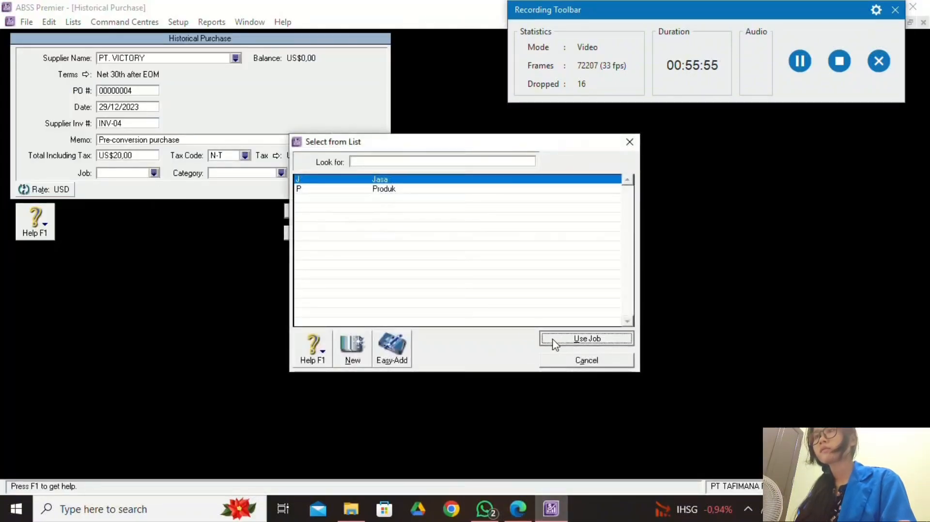
click(281, 173)
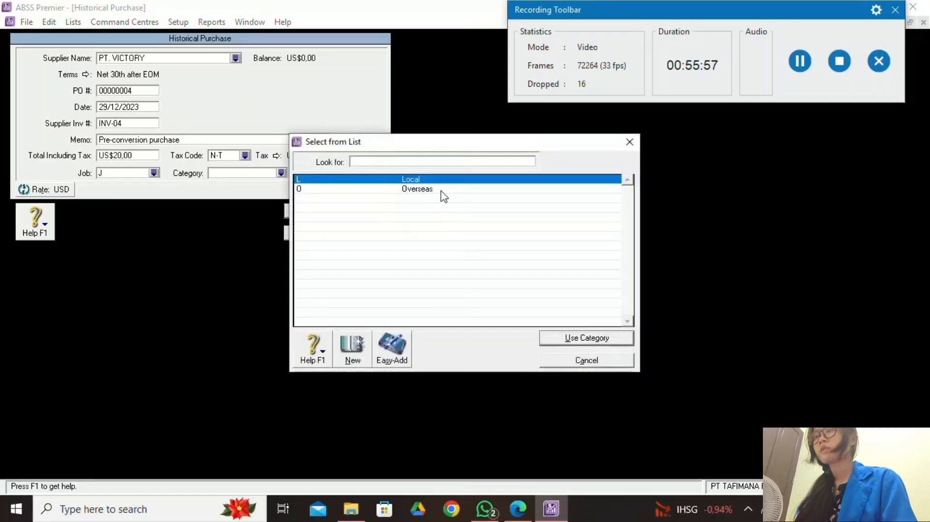
text(O)
click(548, 339)
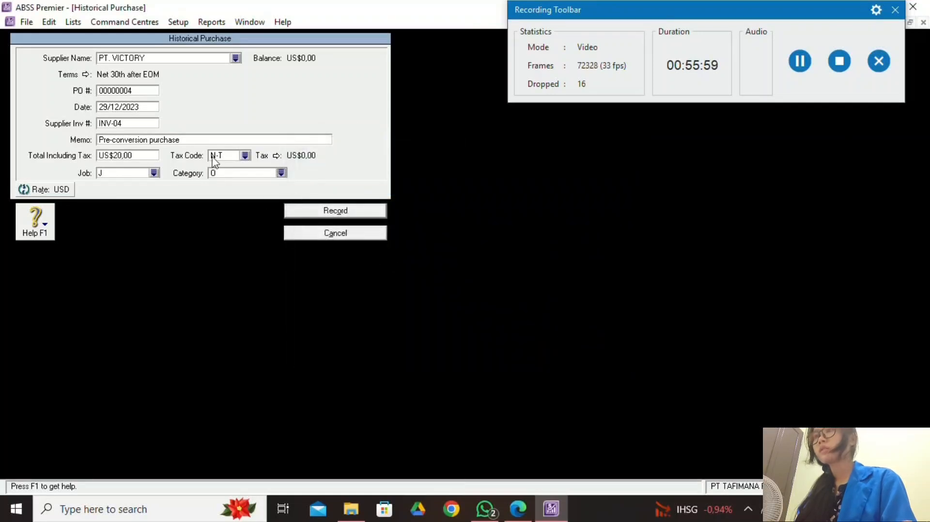
click(367, 211)
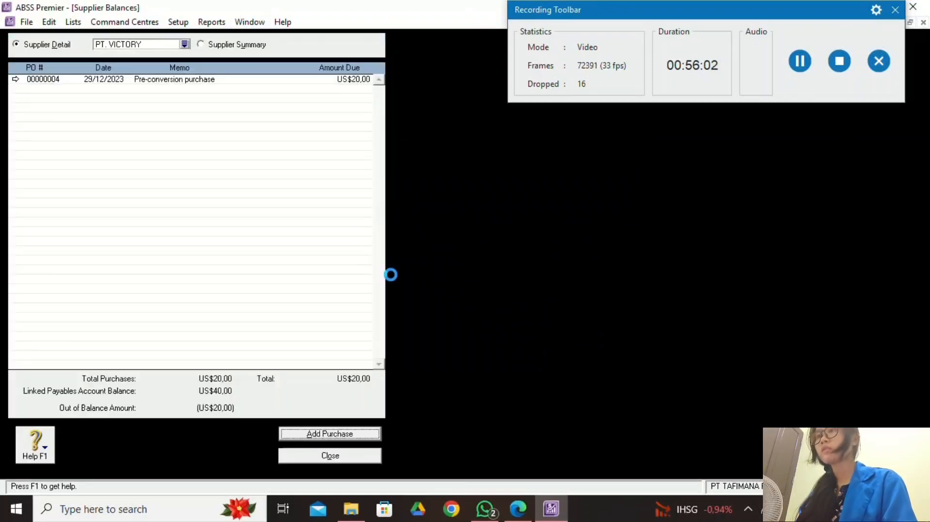
Start another PT. VICTORY historical purchase dated 30/12/2023.
click(336, 436)
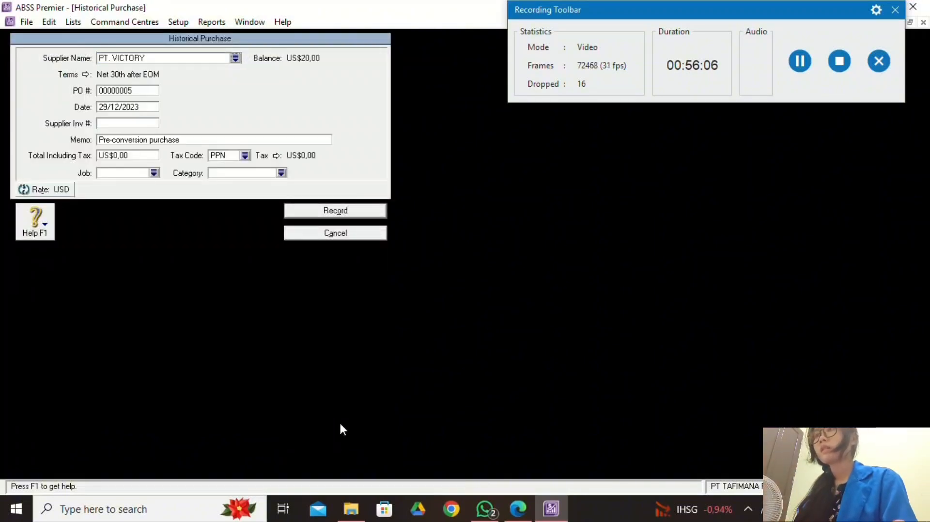
click(107, 107)
key(BackSpace)
key(BackSpace)
text(30)
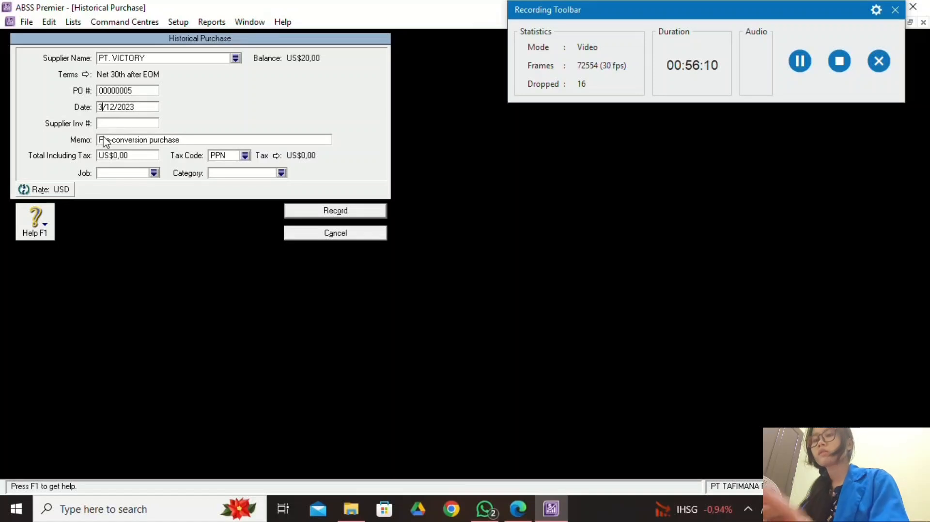
Enter supplier invoice number INV-05, checking the reference PDF.
click(111, 124)
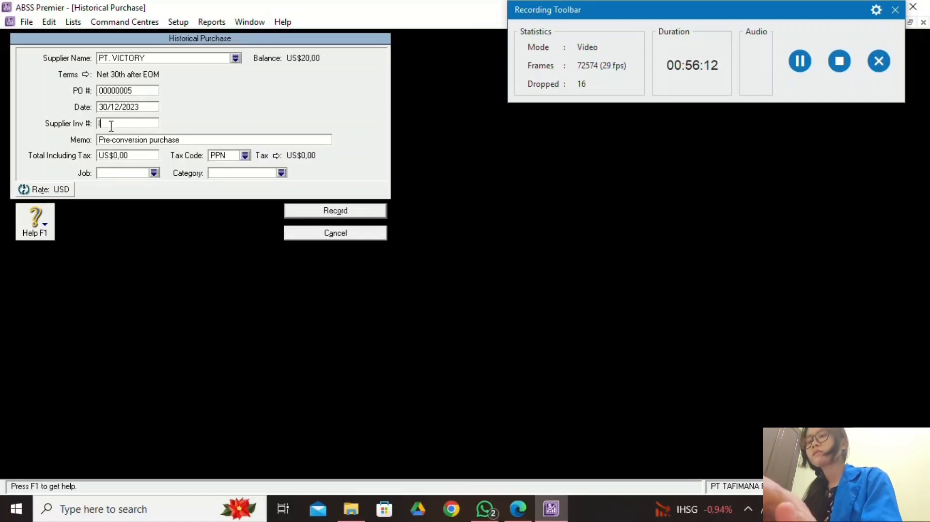
text(IN)
text(V29)
key(BackSpace)
key(BackSpace)
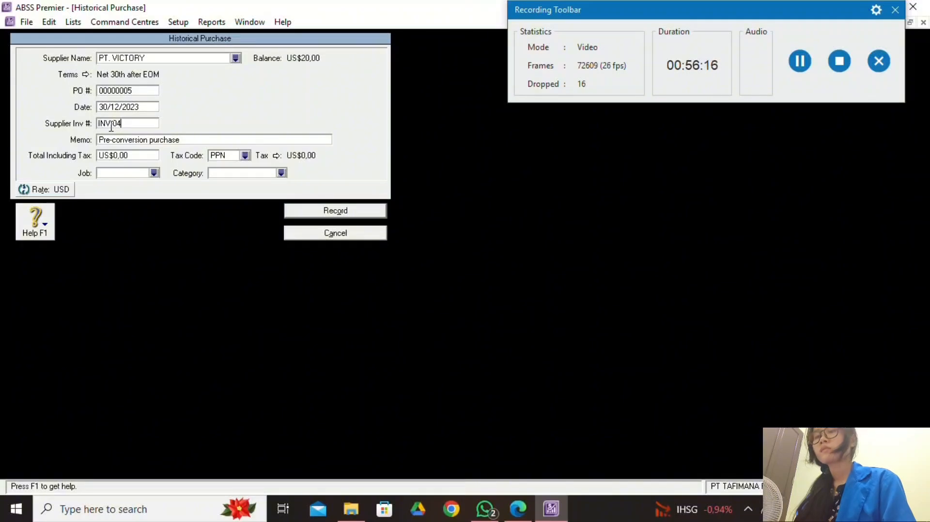
click(518, 509)
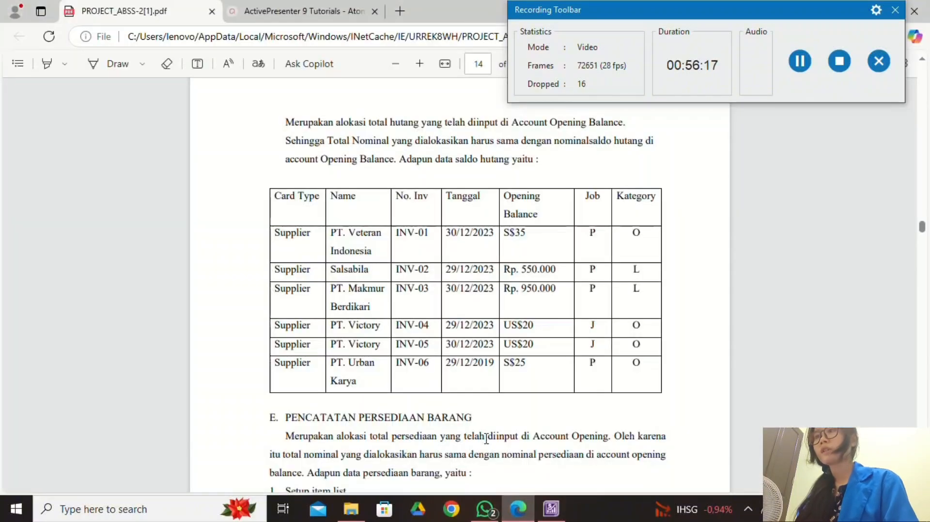
click(551, 509)
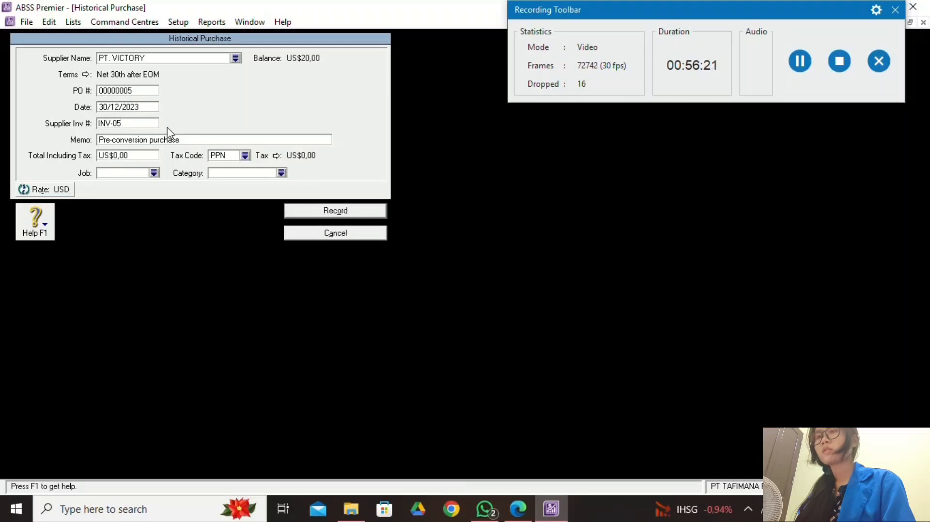
click(517, 509)
click(552, 511)
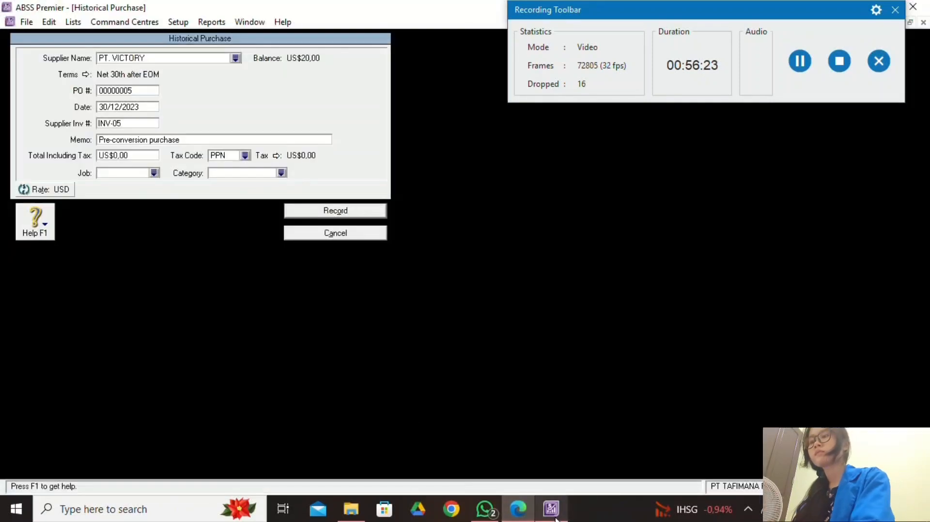
Enter a total of US$20 with tax code N-T.
click(128, 156)
text(20)
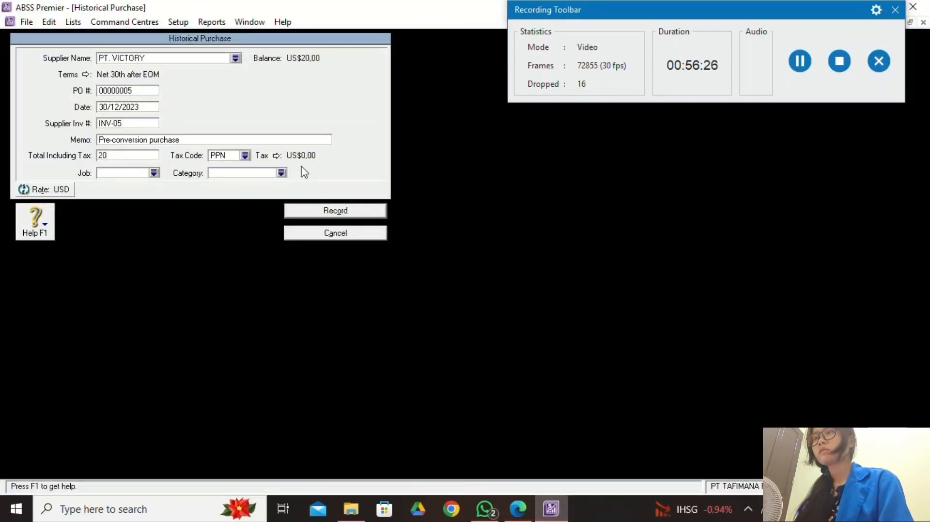
click(245, 155)
text(N-T)
click(608, 340)
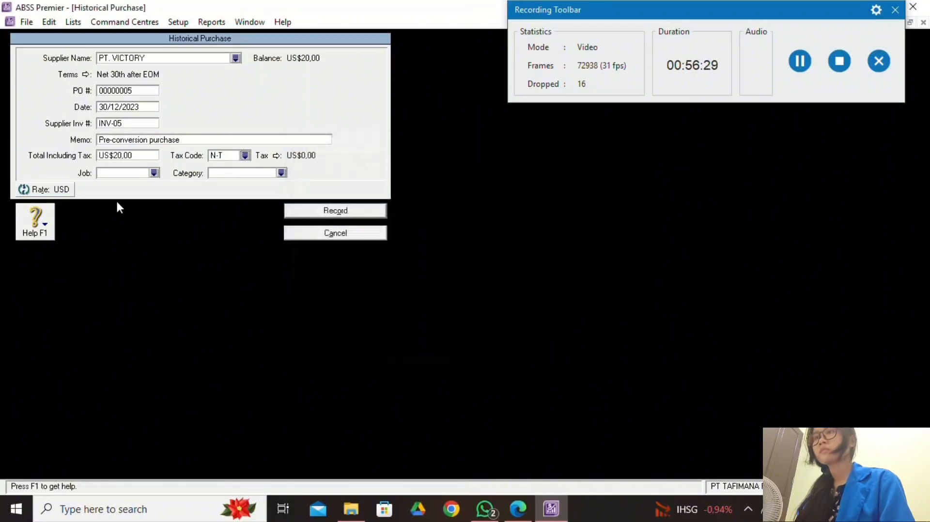
Assign job J and category O, record the purchase and dismiss the confirmation.
click(154, 173)
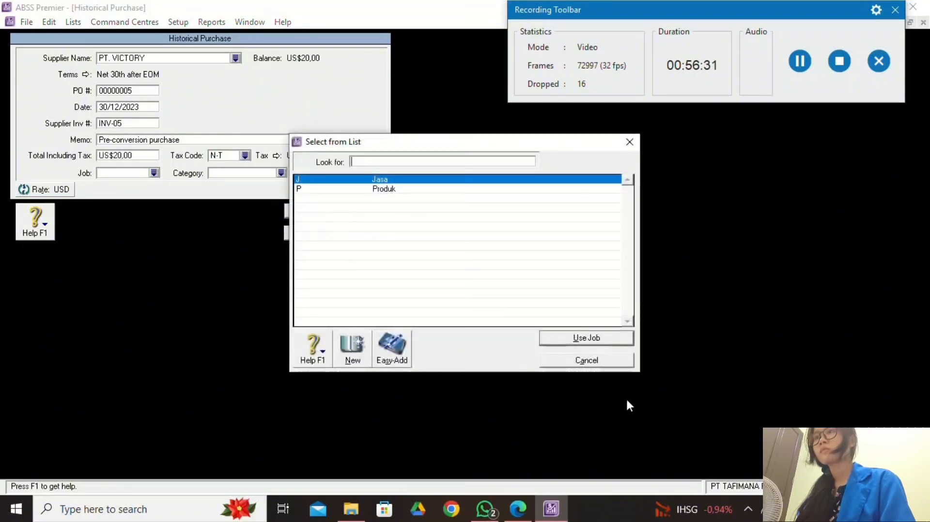
click(604, 337)
click(281, 173)
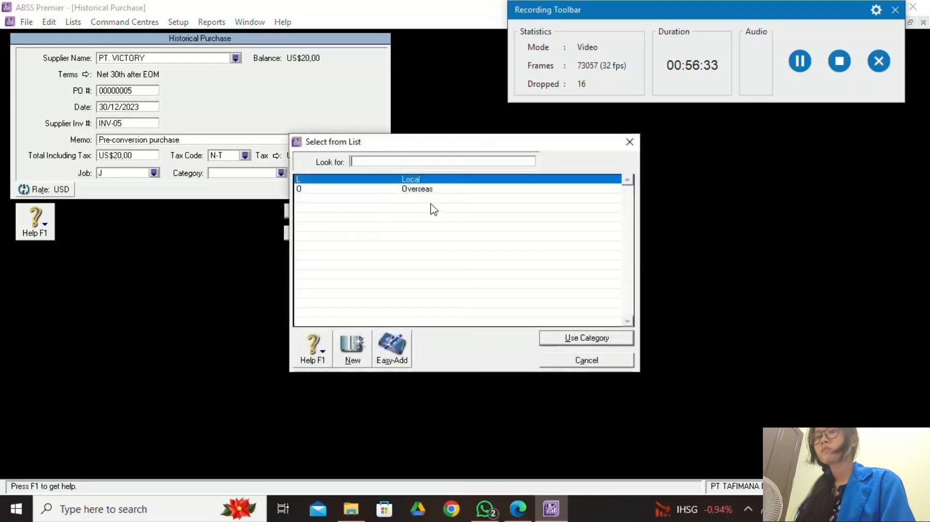
click(438, 189)
click(618, 340)
click(513, 510)
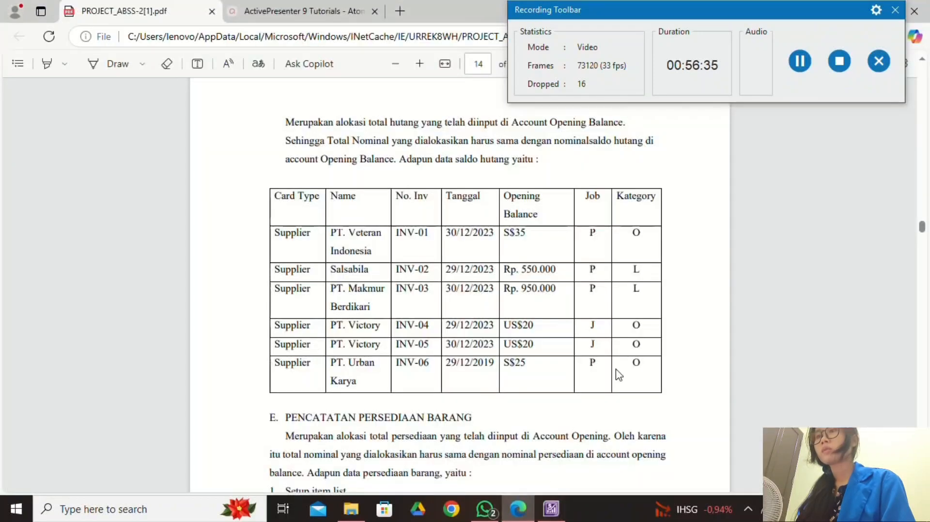
click(552, 509)
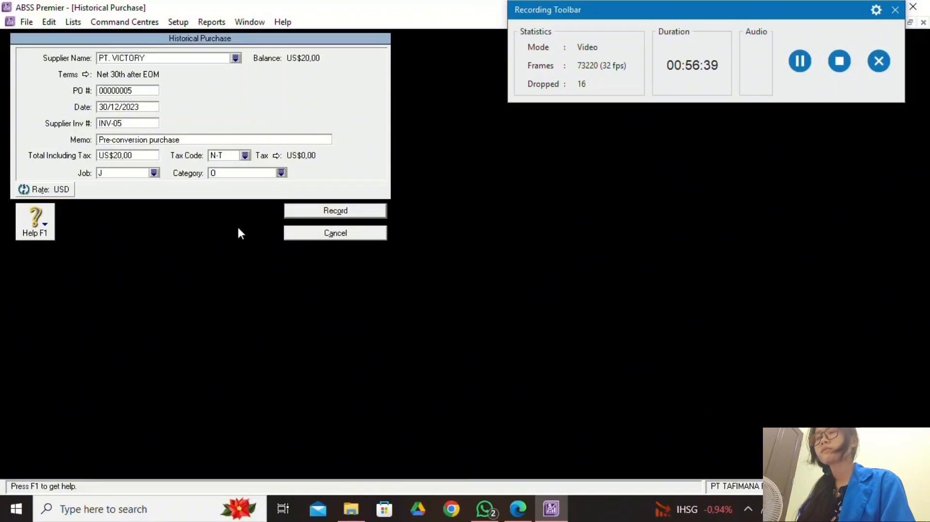
click(308, 211)
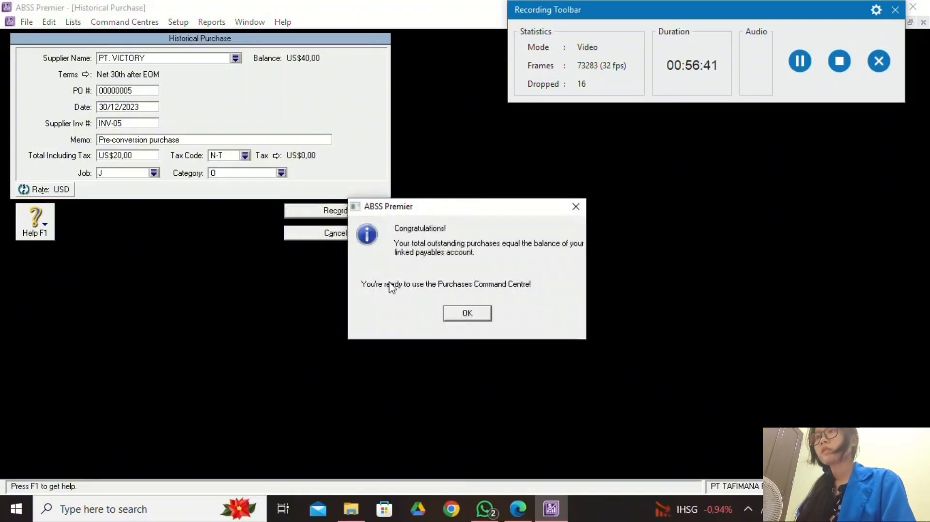
click(459, 316)
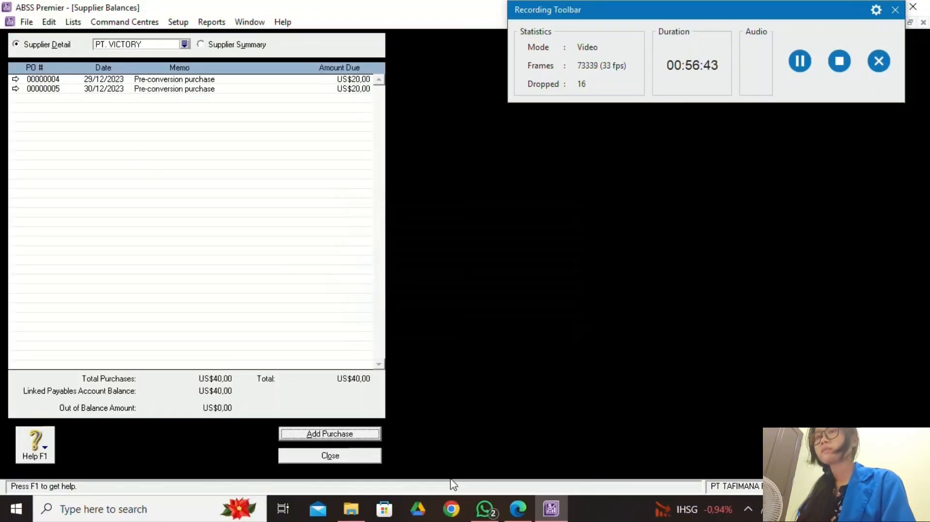
click(507, 512)
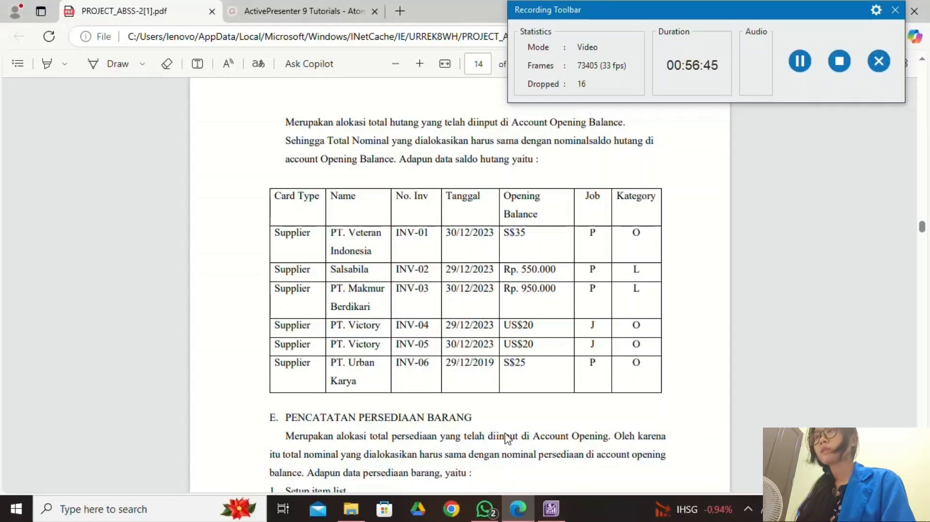
Select supplier PT. URBAN KARYA and start a new historical purchase.
click(551, 509)
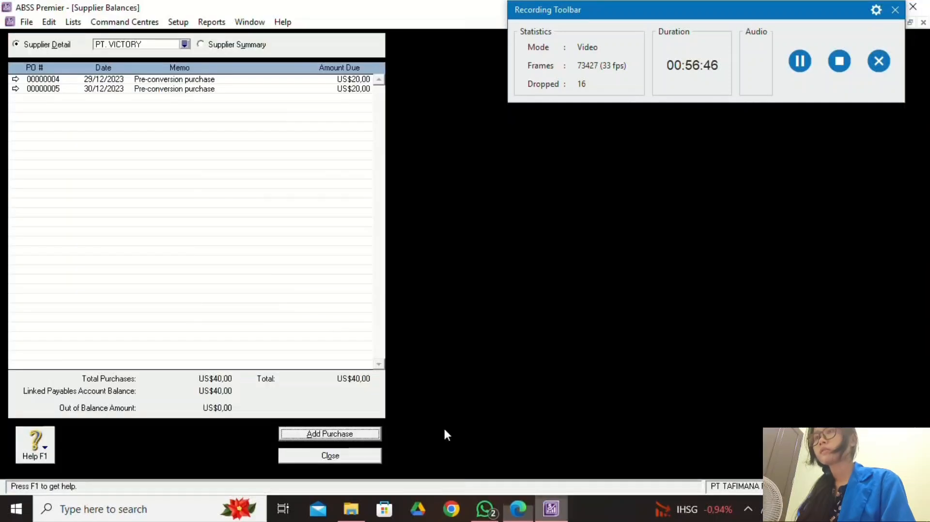
click(185, 45)
key(Up)
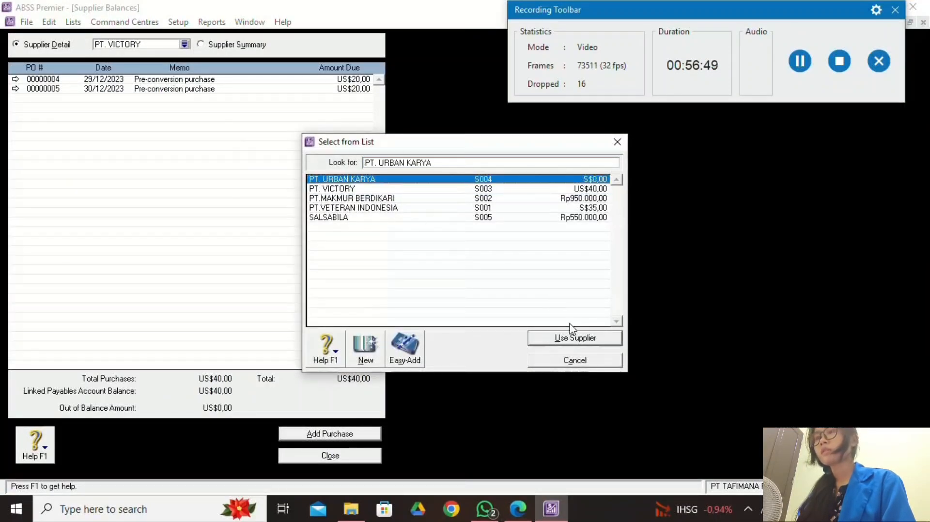
click(573, 337)
click(366, 435)
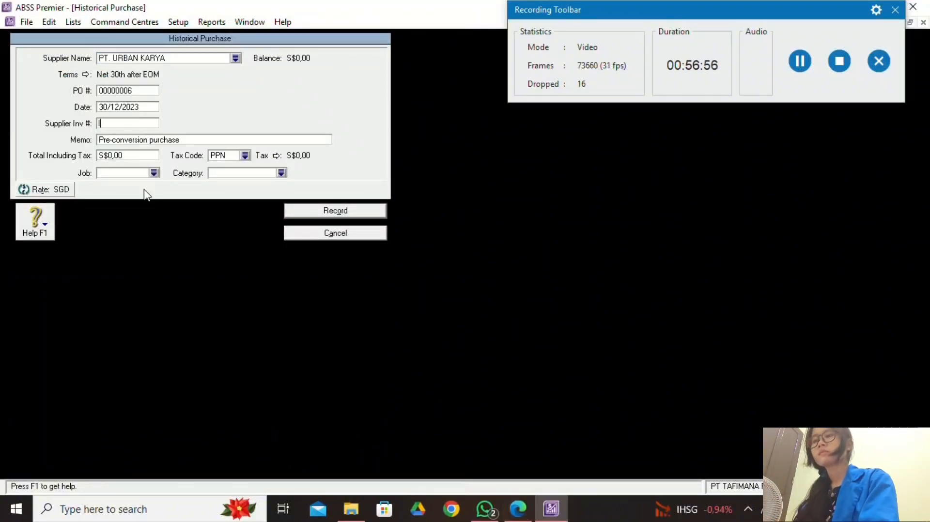
Enter supplier invoice INV-06 dated 29/12/2023.
text(INV-06)
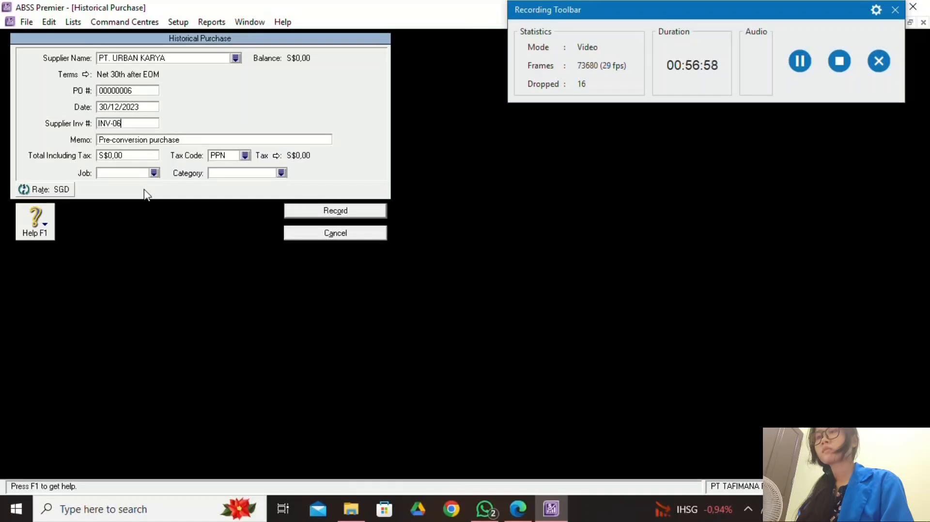
click(518, 508)
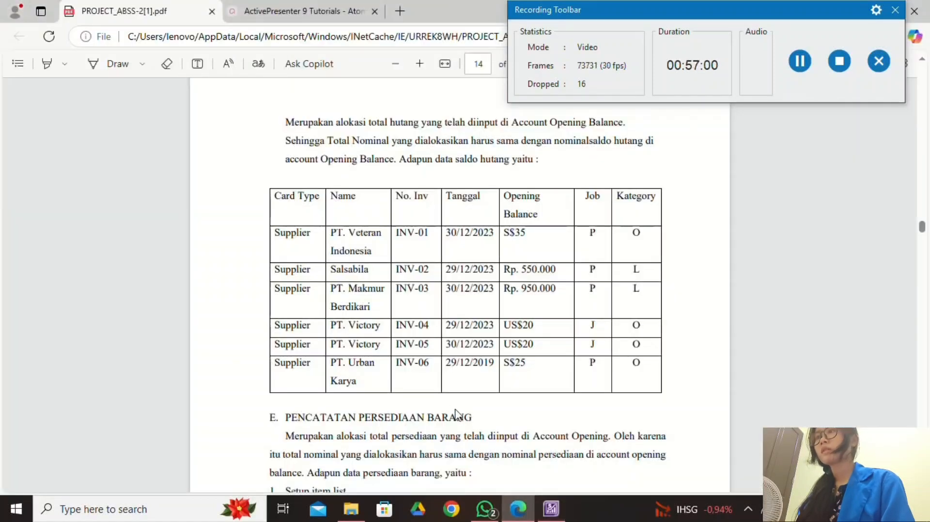
click(551, 507)
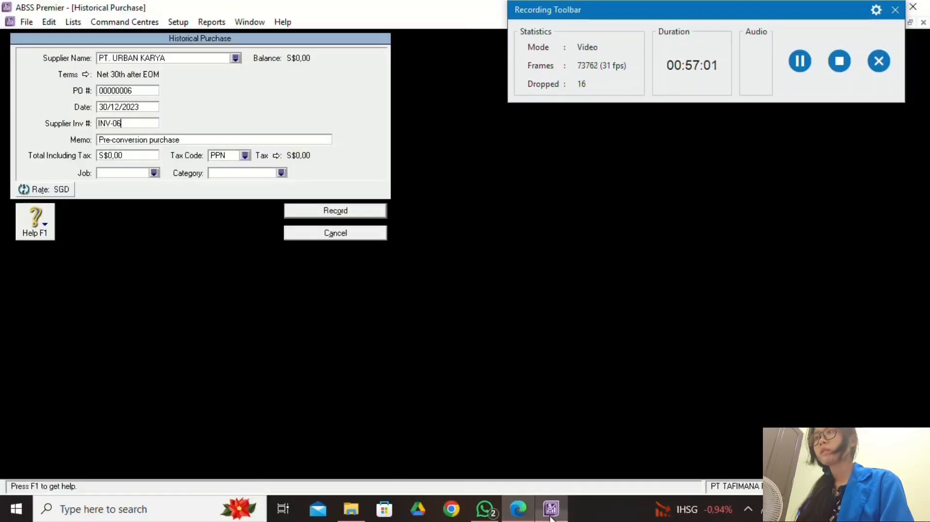
click(108, 110)
click(110, 110)
key(BackSpace)
key(BackSpace)
text(2)
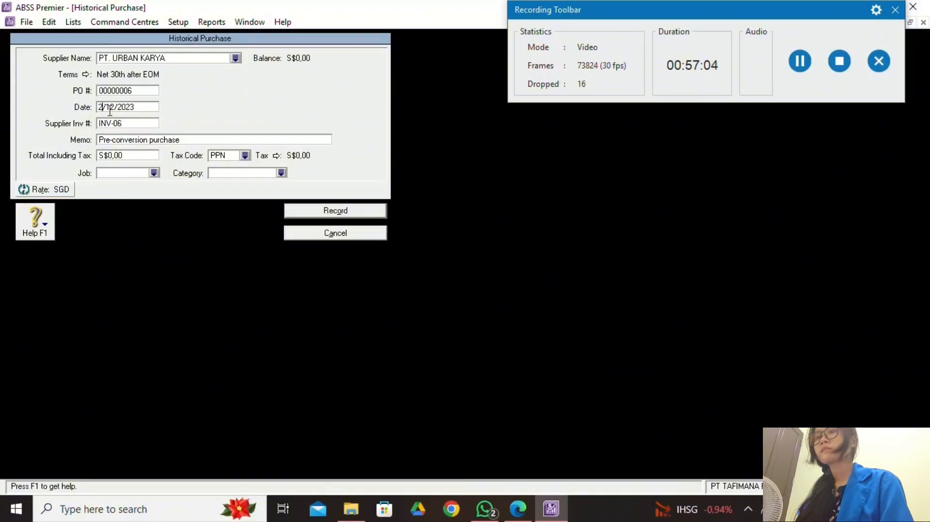
text(9)
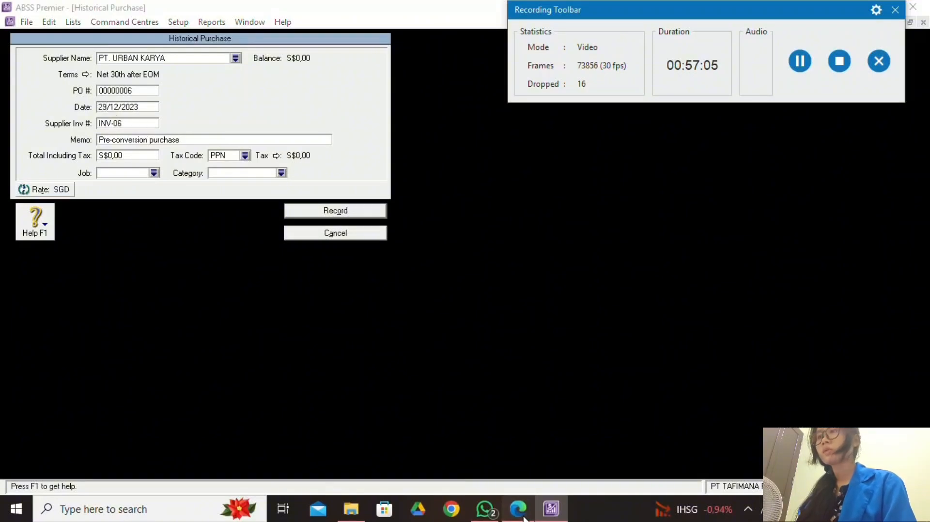
click(528, 509)
click(531, 511)
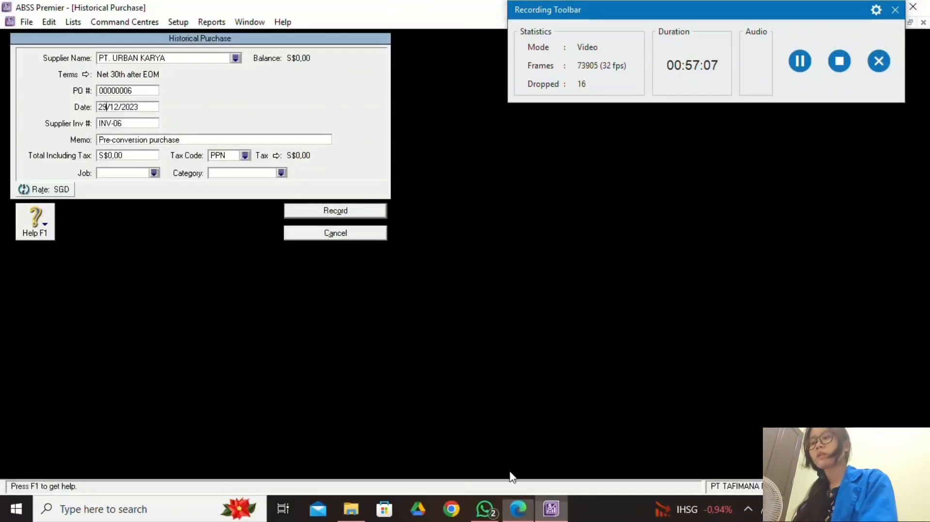
Enter a total of S$25 with the N-T tax code.
click(142, 156)
text(25)
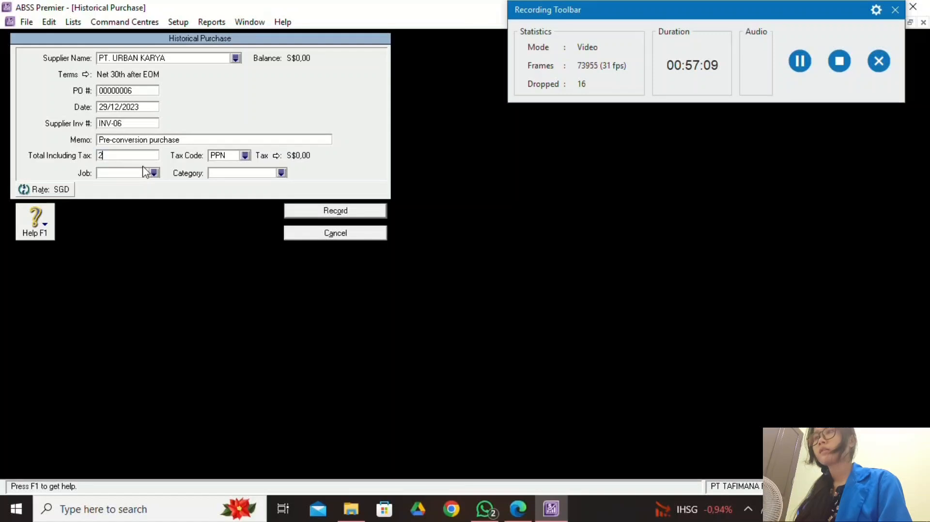
click(245, 155)
click(344, 189)
click(569, 340)
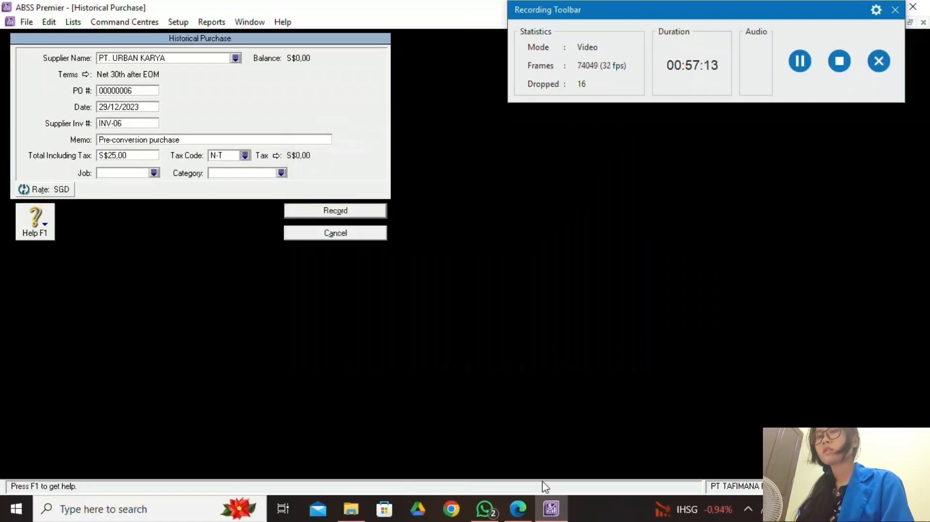
click(527, 504)
click(551, 509)
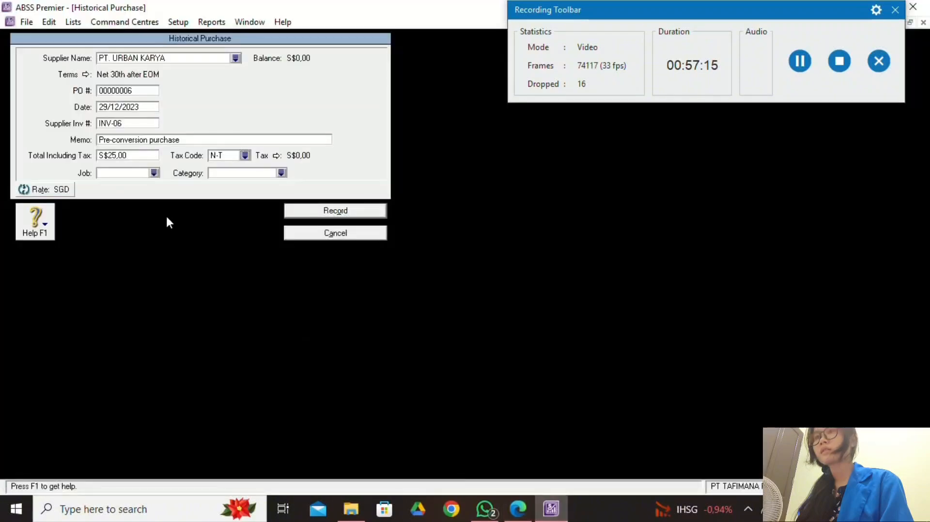
Assign job P and category O, record the purchase and dismiss the congratulations message.
click(154, 173)
text(P)
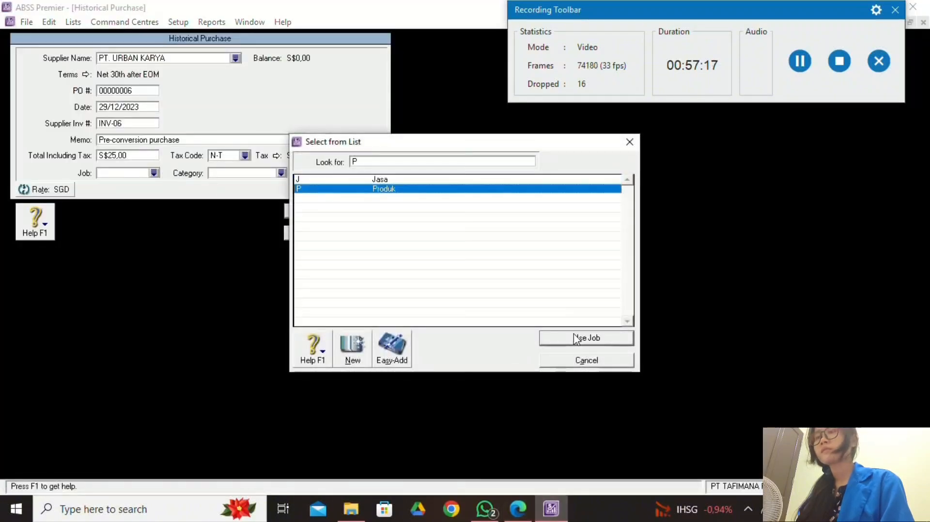
click(569, 339)
click(281, 173)
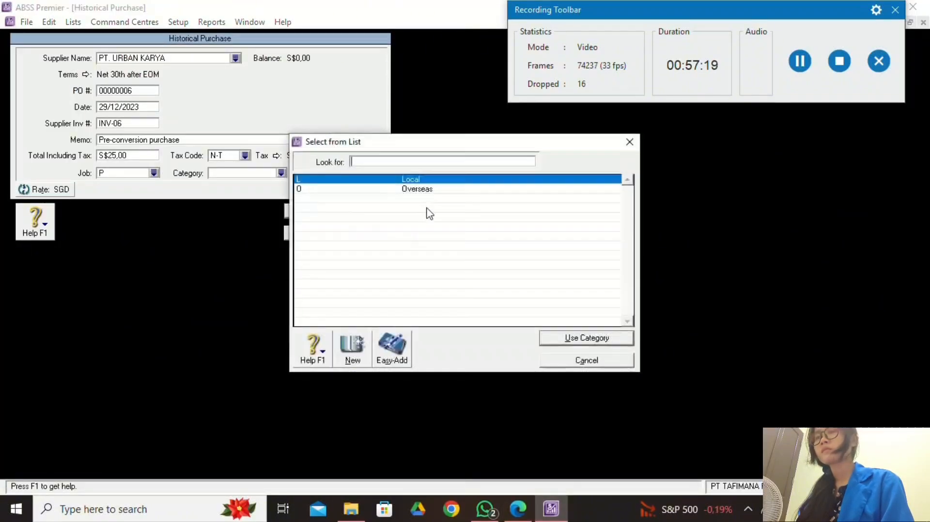
text(O)
click(583, 338)
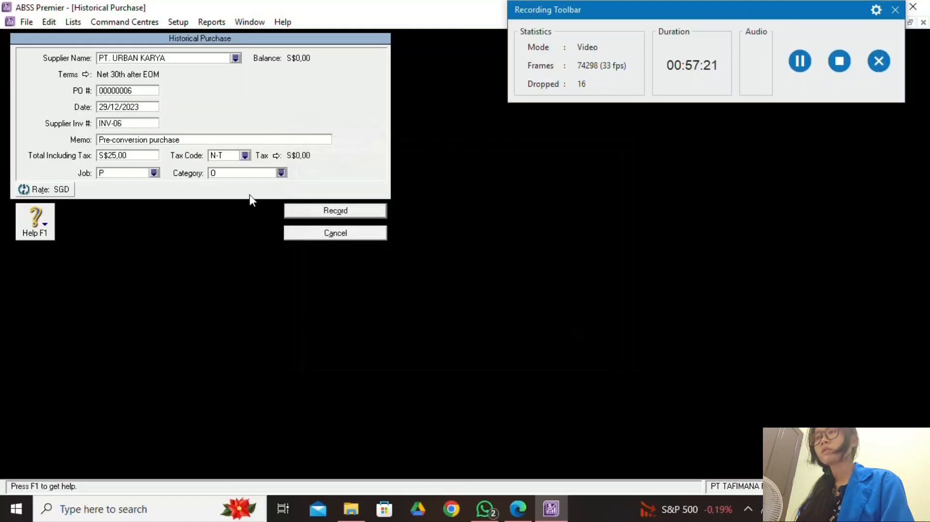
click(301, 212)
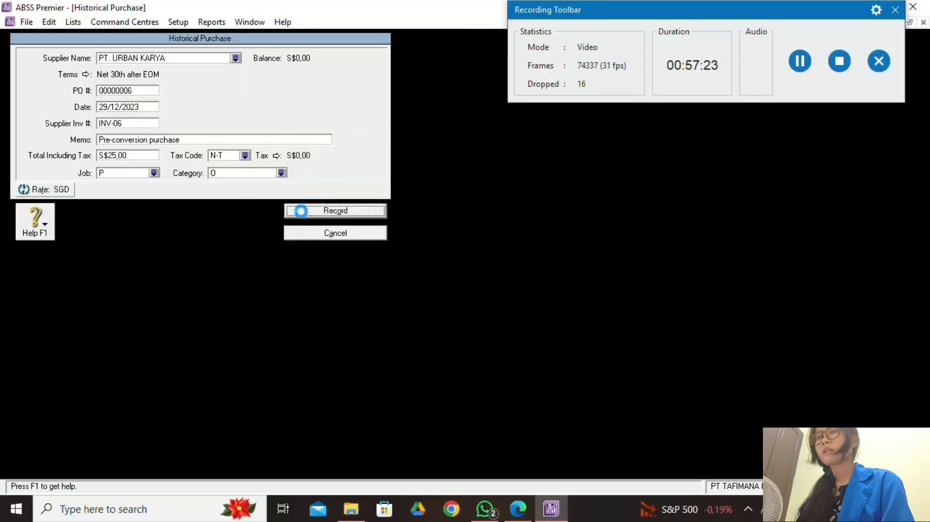
click(488, 318)
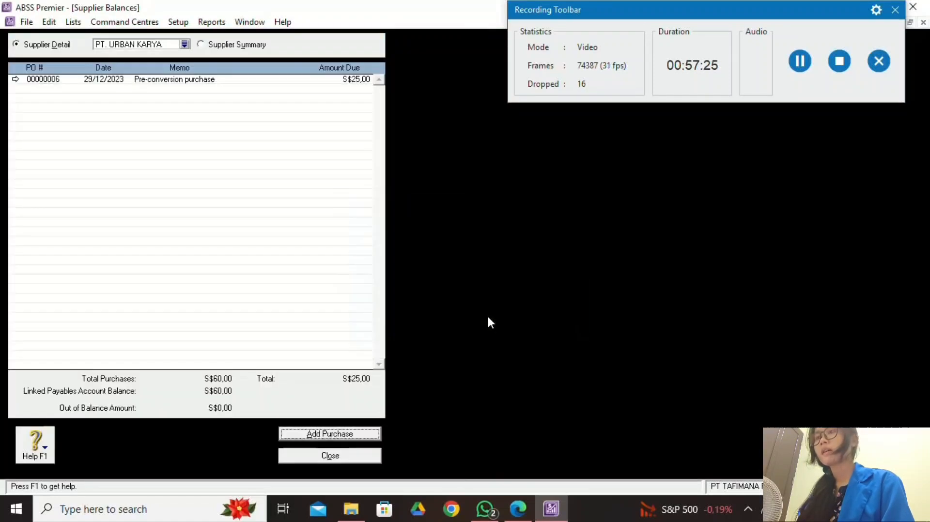
Close Supplier Balances and review the inventory item table in the assignment PDF.
click(346, 461)
click(518, 509)
scroll(375, 399, down, 1)
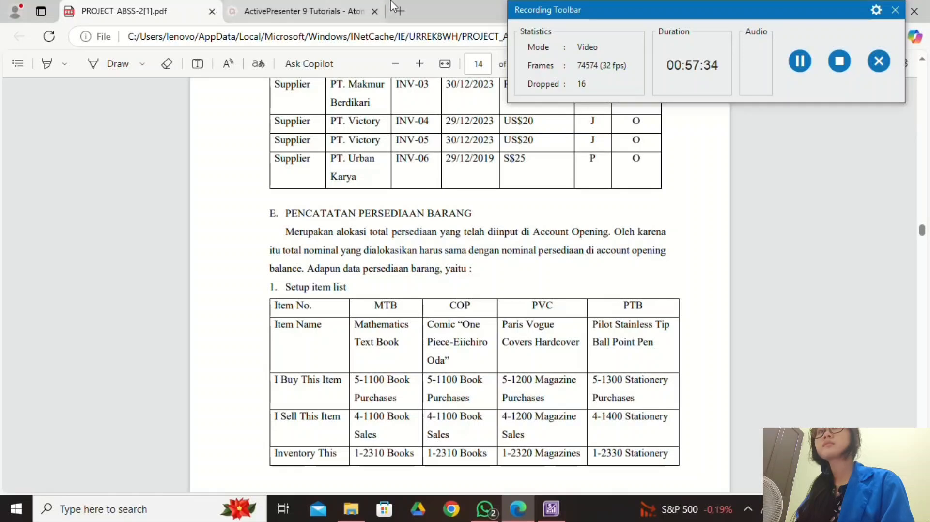
click(802, 64)
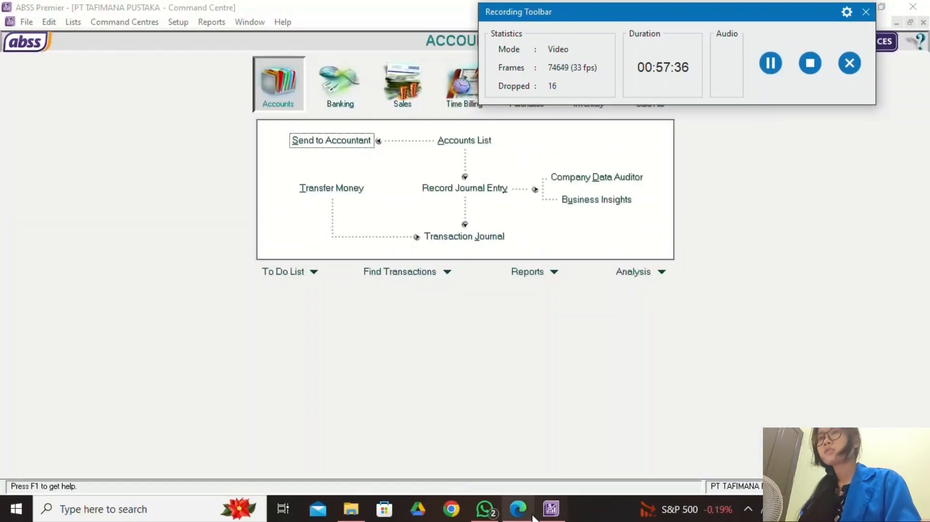
click(531, 515)
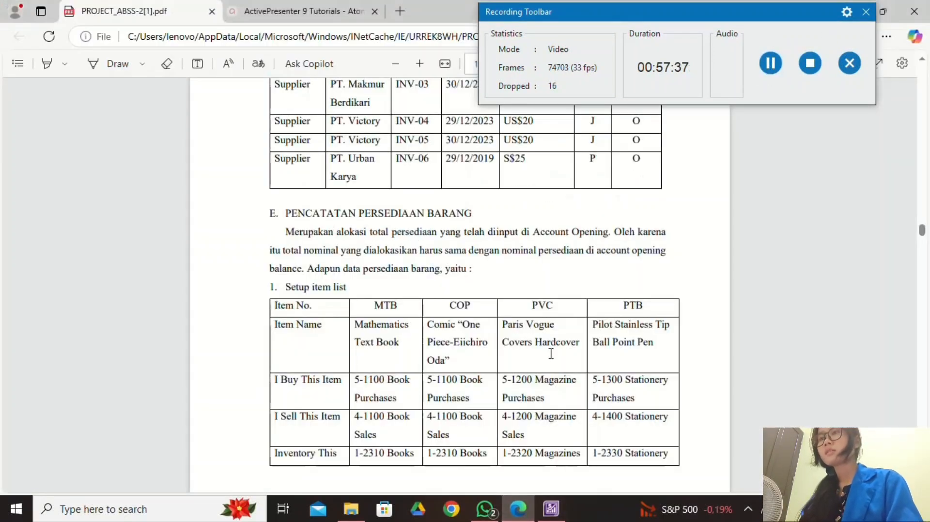
click(551, 509)
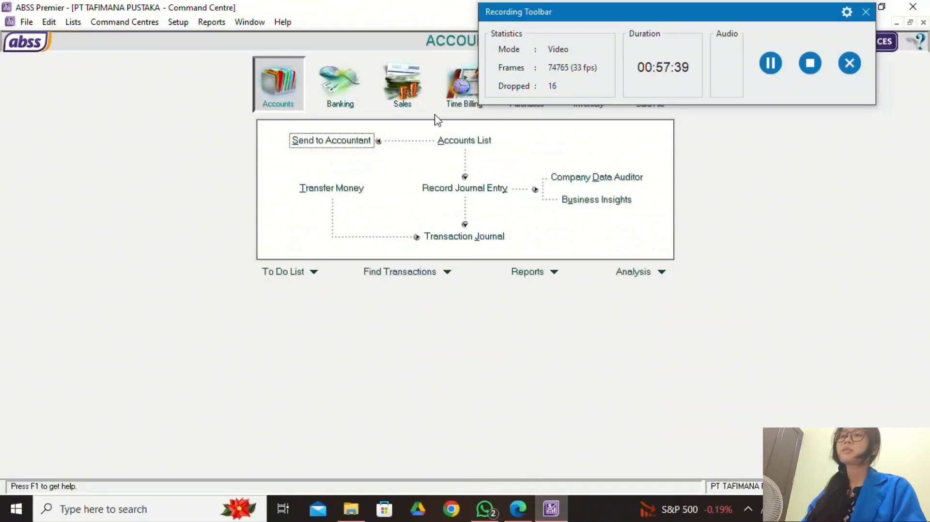
Open the Items List from the Inventory command centre.
drag(638, 15, 205, 41)
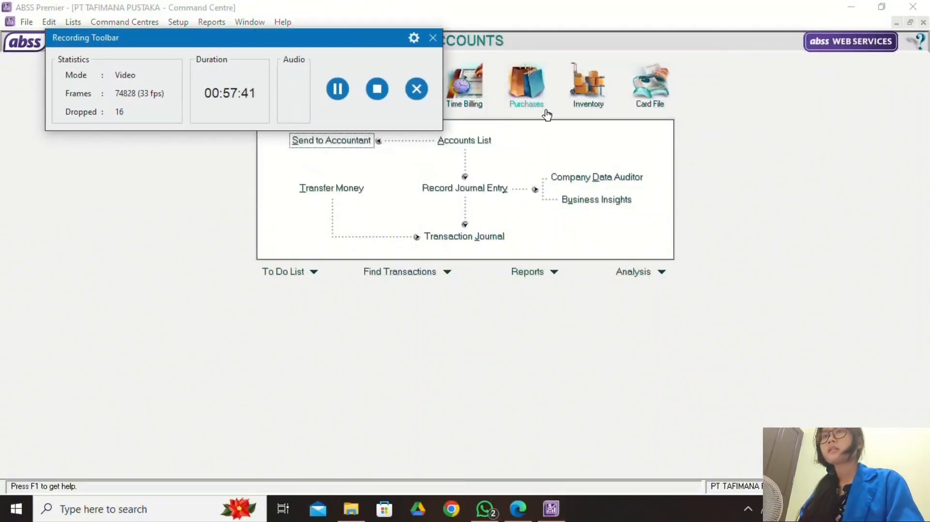
click(589, 91)
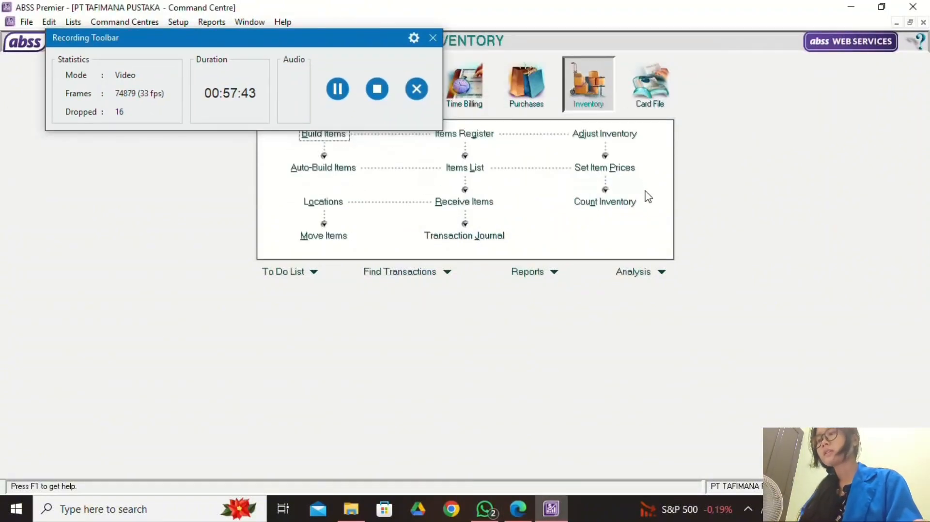
click(444, 175)
drag(286, 34, 698, 25)
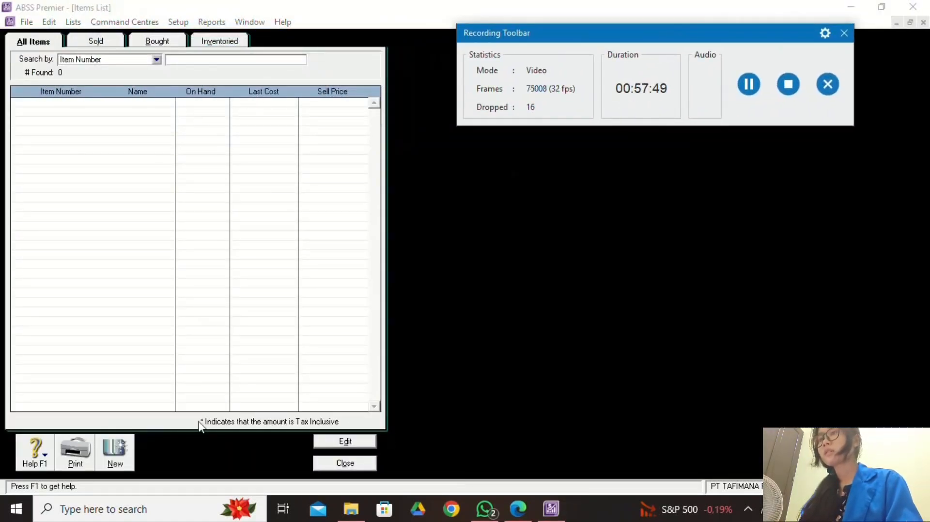
Start a new inventory item and copy the Mathematics Text Book name from the PDF table.
click(115, 460)
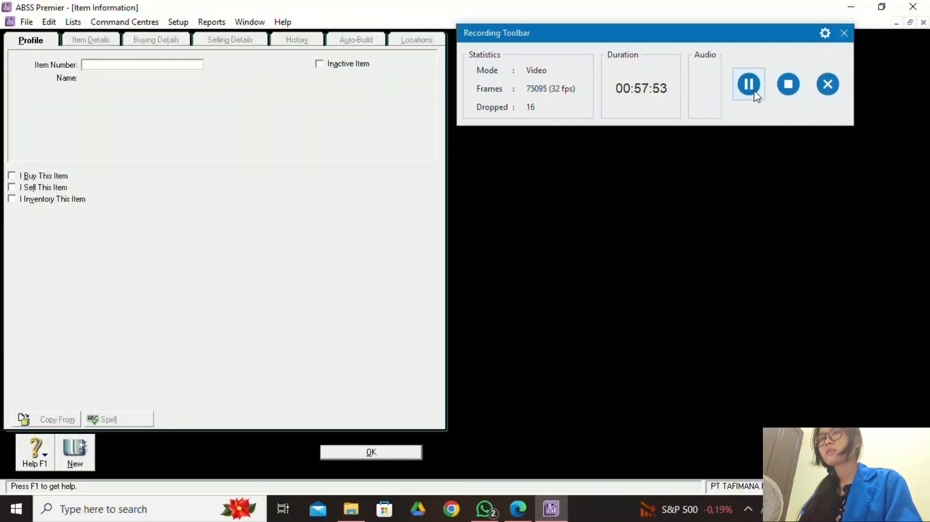
click(751, 95)
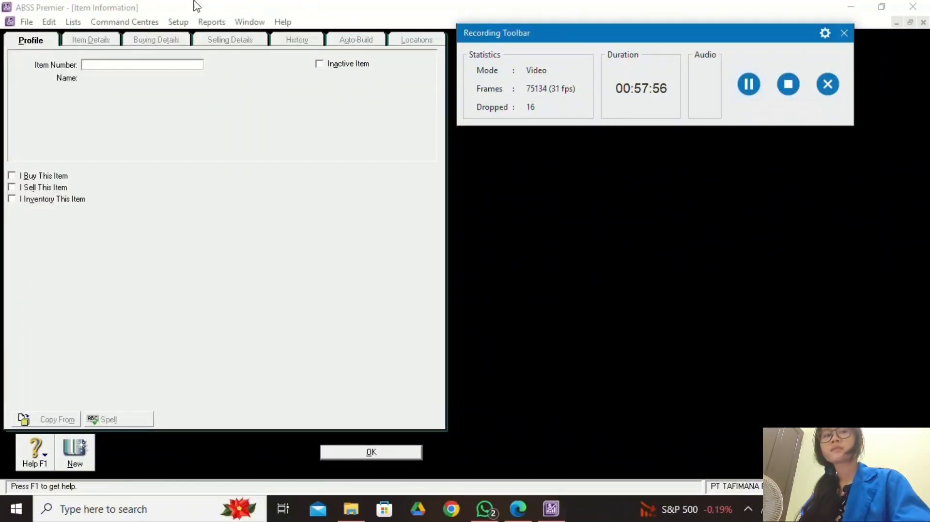
click(143, 65)
click(518, 509)
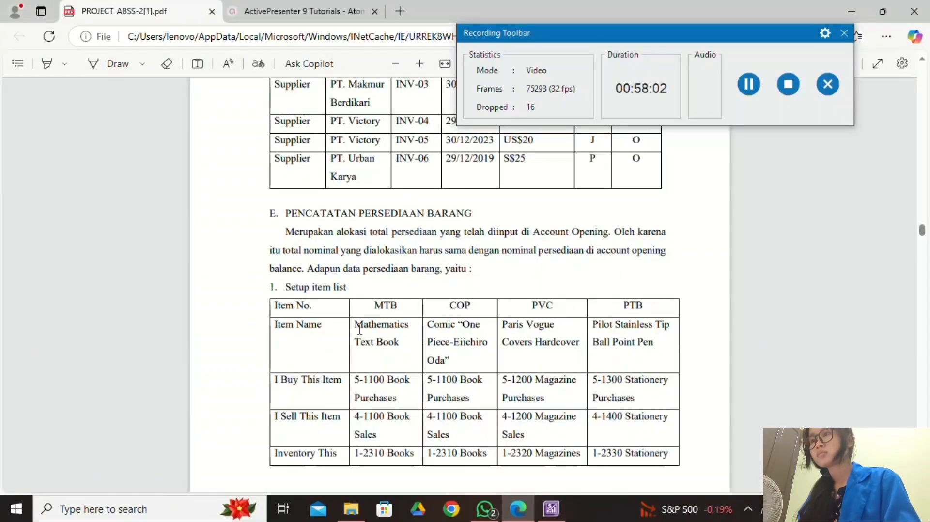
drag(355, 324, 415, 337)
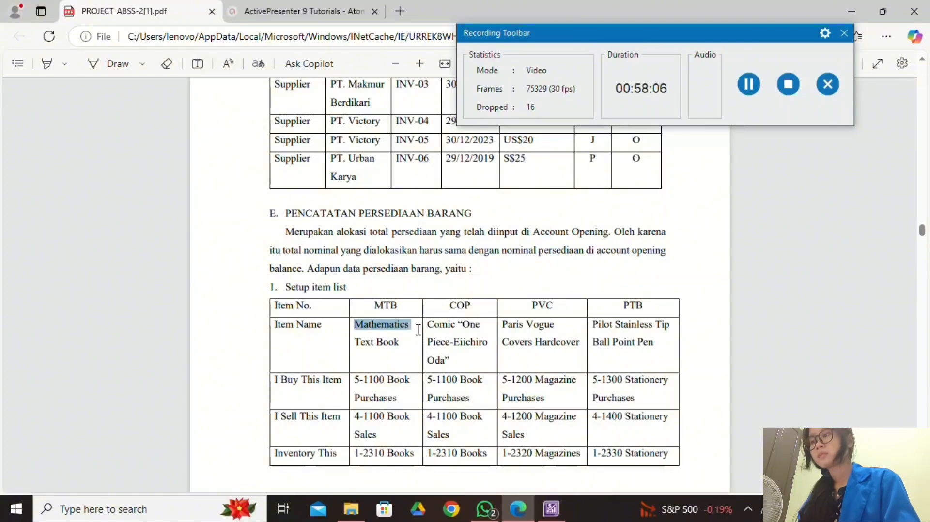
mouse_move(418, 329)
mouse_down()
mouse_move(409, 342)
mouse_move(424, 345)
mouse_up()
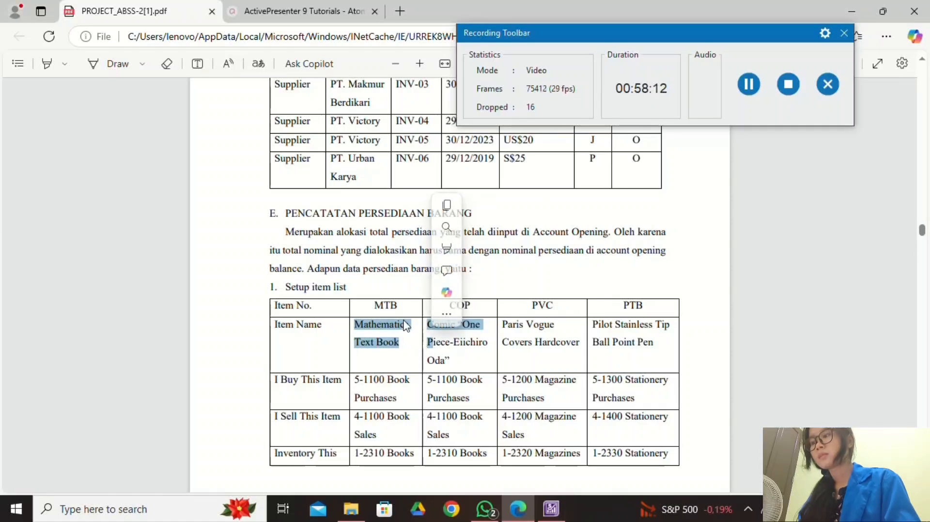
click(404, 348)
drag(354, 323, 402, 345)
click(431, 210)
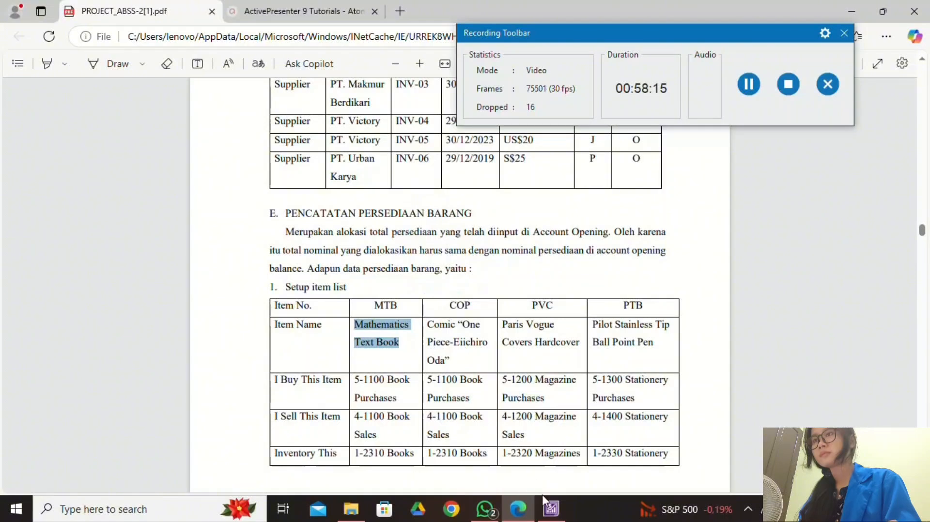
click(550, 508)
Enter item number MTB with the name MATHEMATIC TEXT BOOK.
text(M)
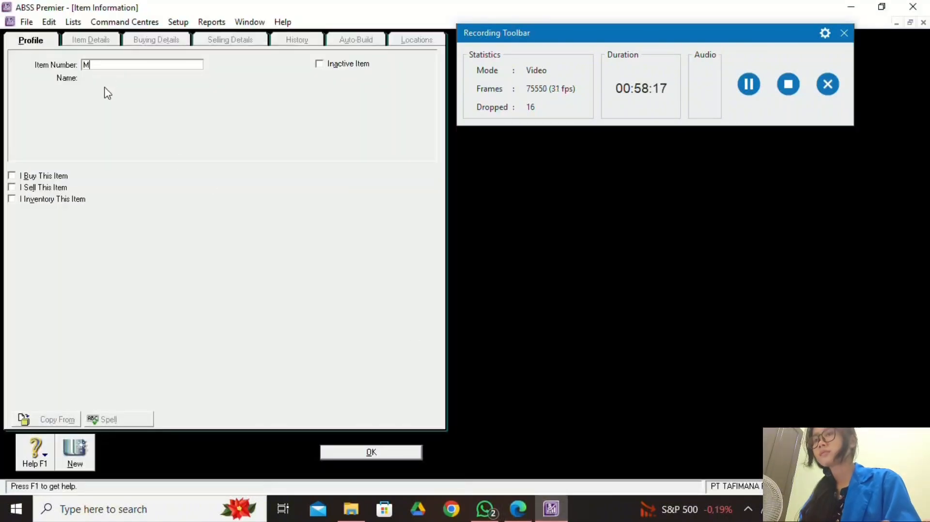
text(TB)
key(Tab)
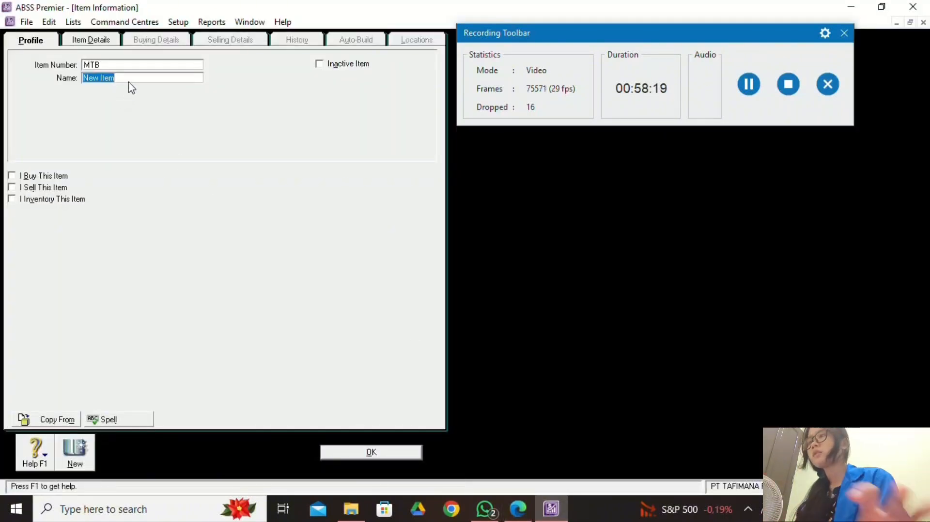
right_click(131, 87)
click(160, 153)
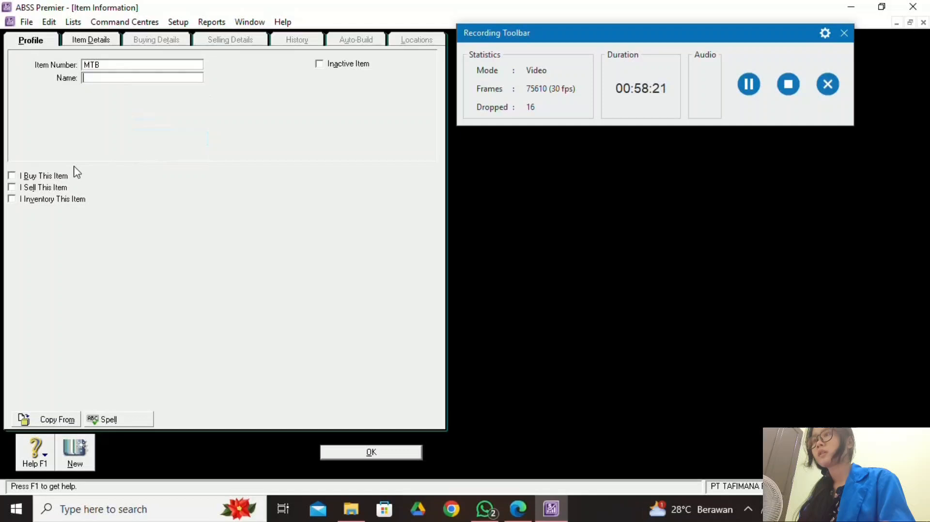
right_click(104, 80)
click(135, 137)
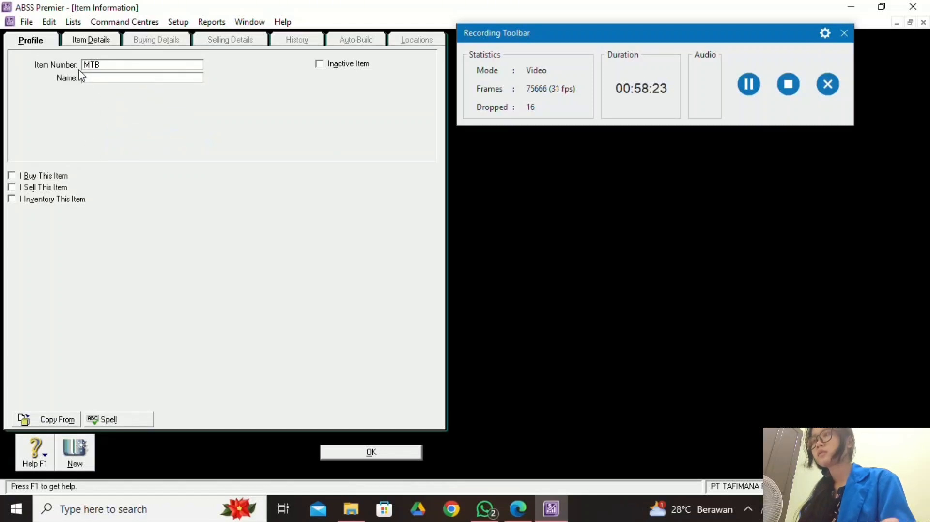
right_click(100, 80)
click(139, 138)
click(518, 508)
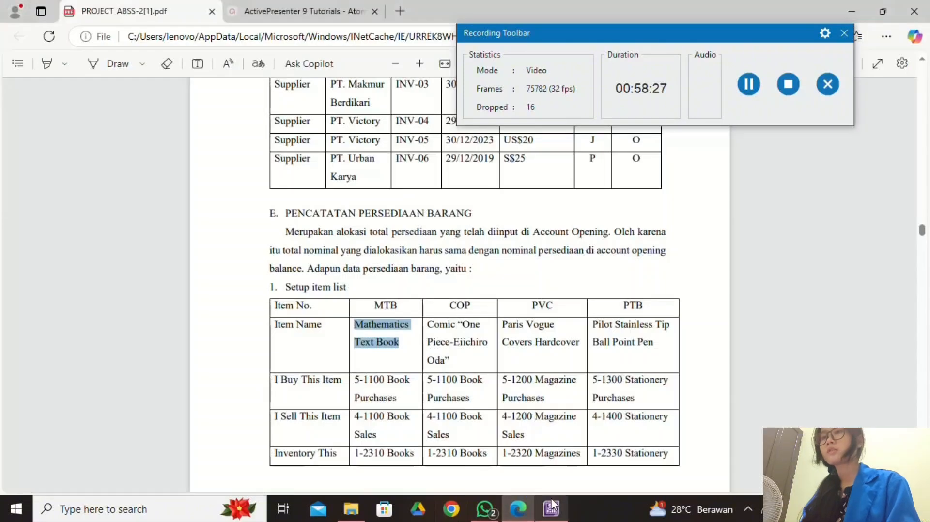
click(552, 509)
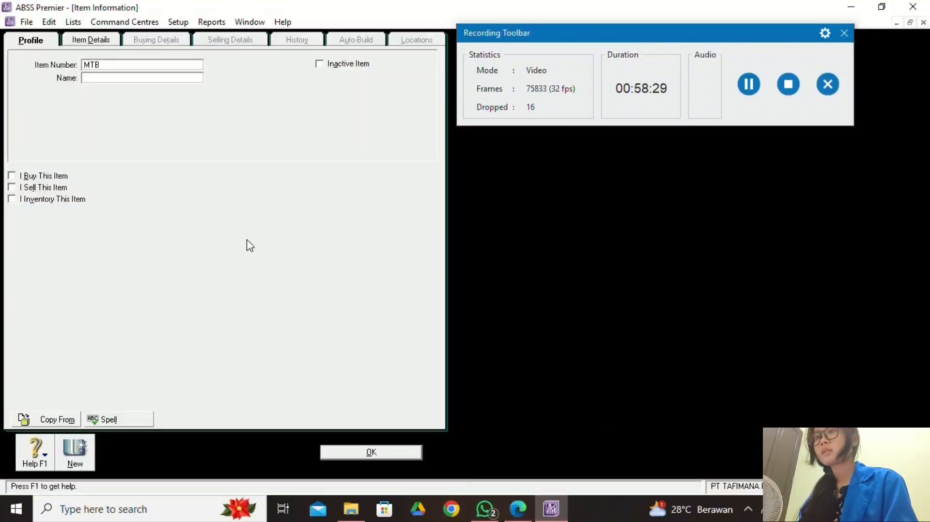
text(MATHE)
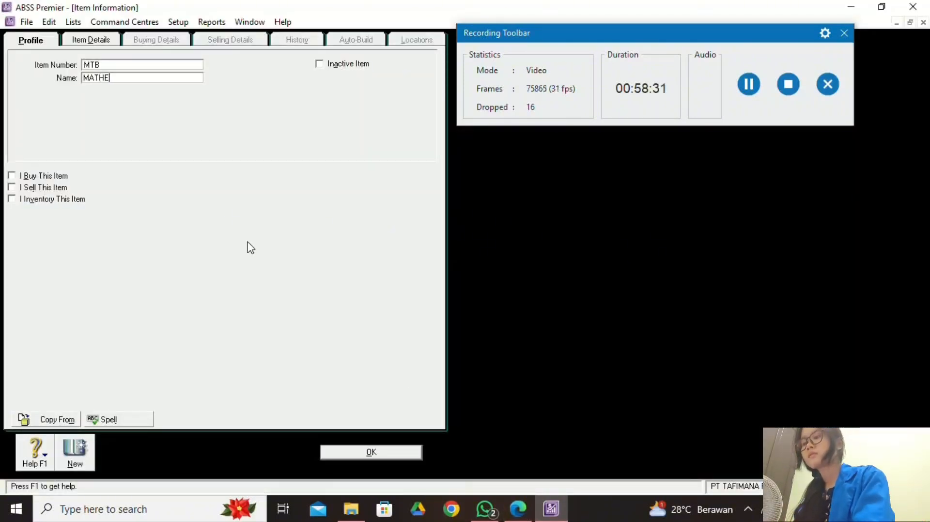
text(MATIC T)
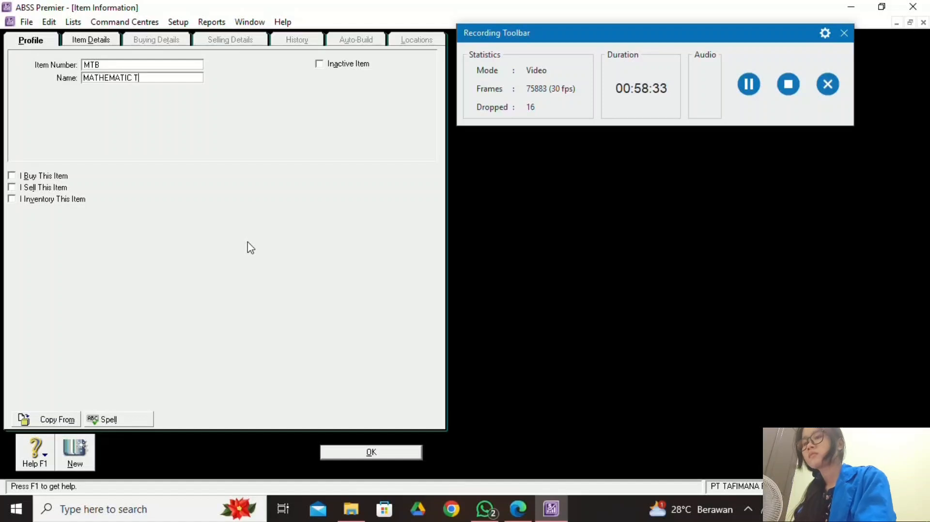
text(EXT BOOK)
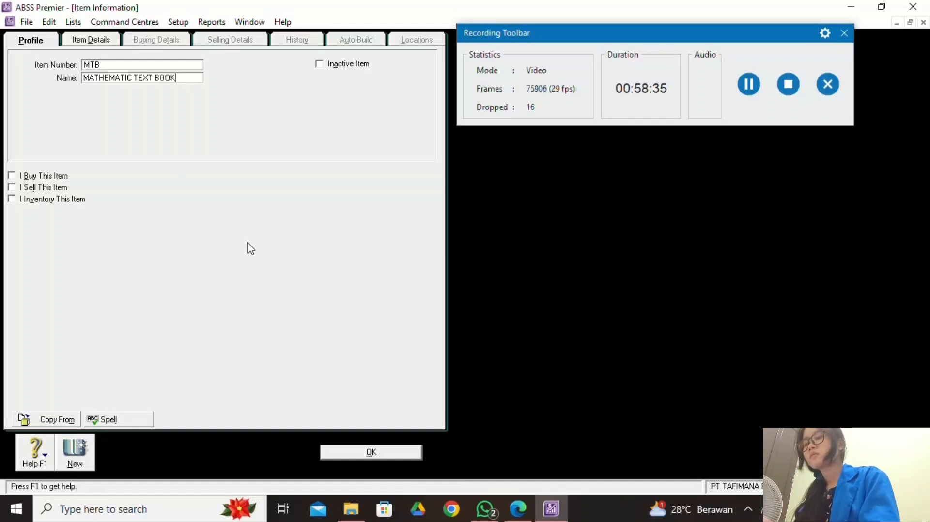
Tick I Buy, I Sell and I Inventory This Item for MTB.
click(518, 509)
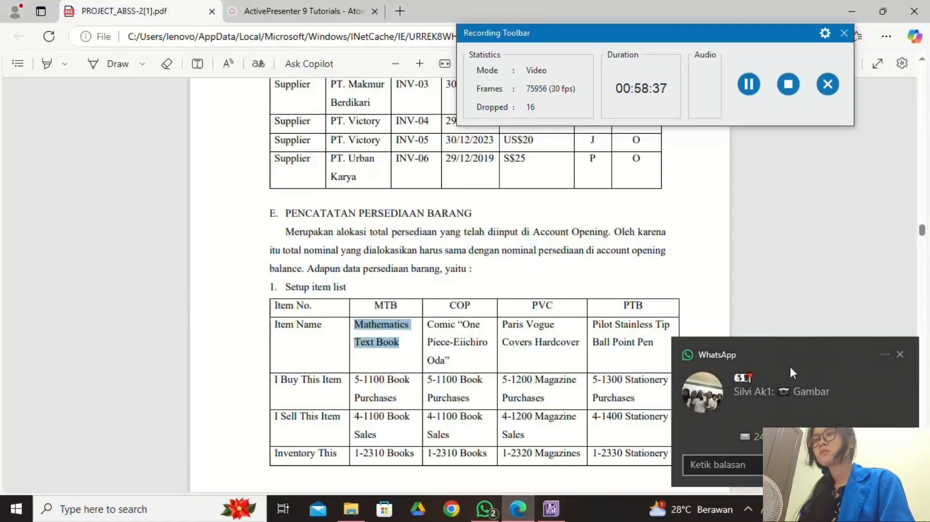
click(901, 354)
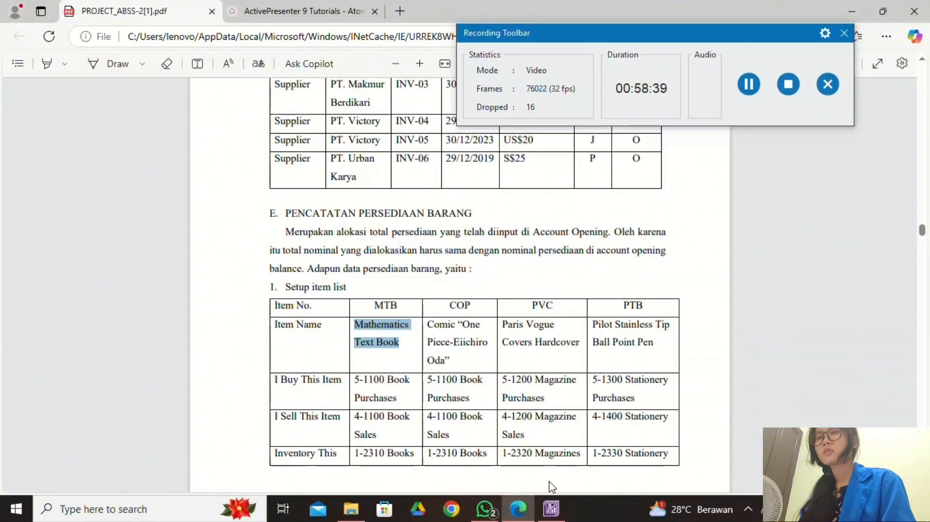
click(552, 508)
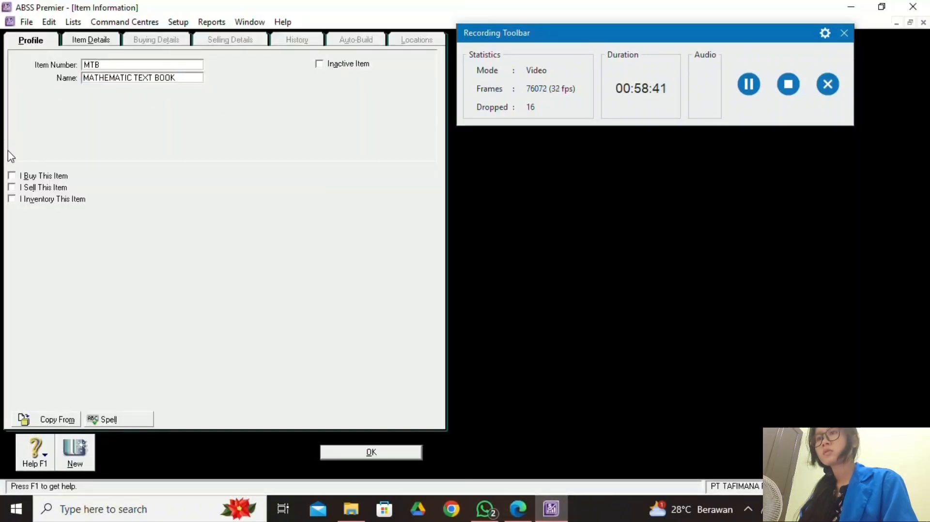
click(11, 176)
click(12, 188)
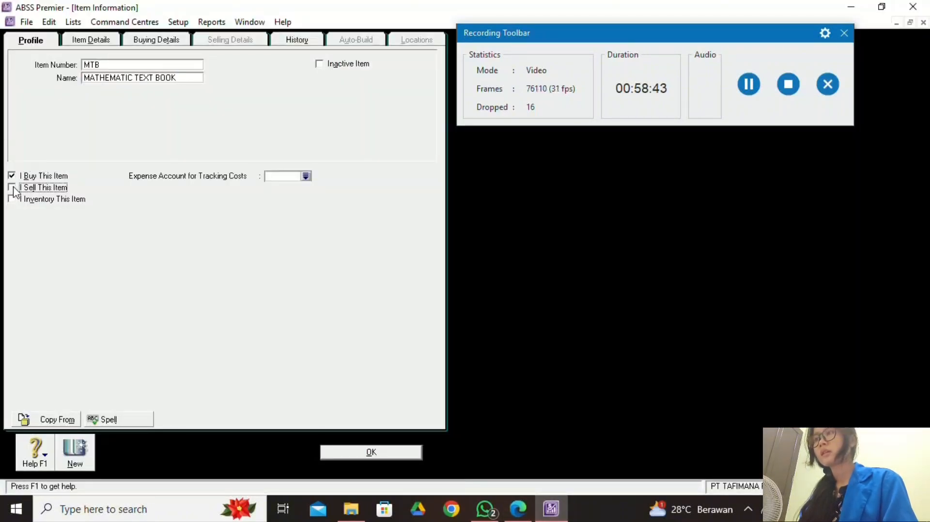
click(12, 199)
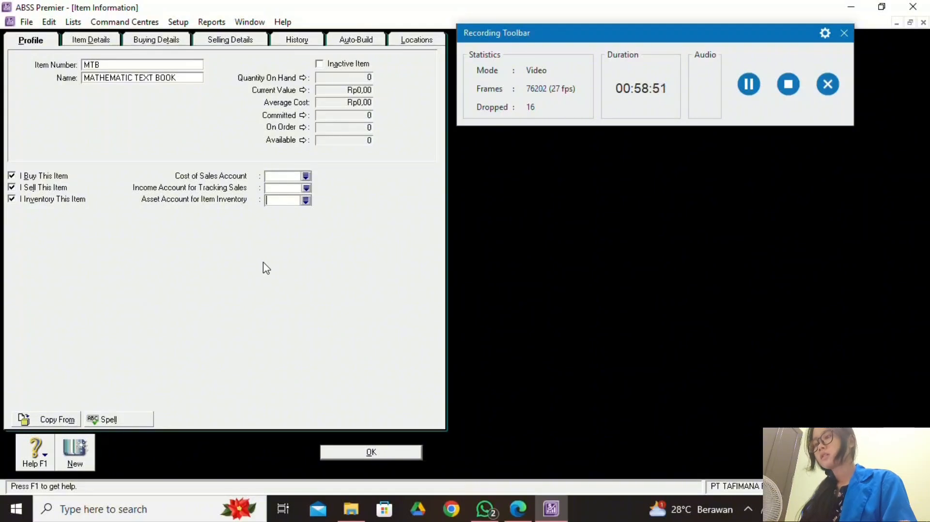
Assign MTB the accounts 5-1100 Book Purchases, 4-1100 Book Sales and 1-2310 Books.
click(305, 177)
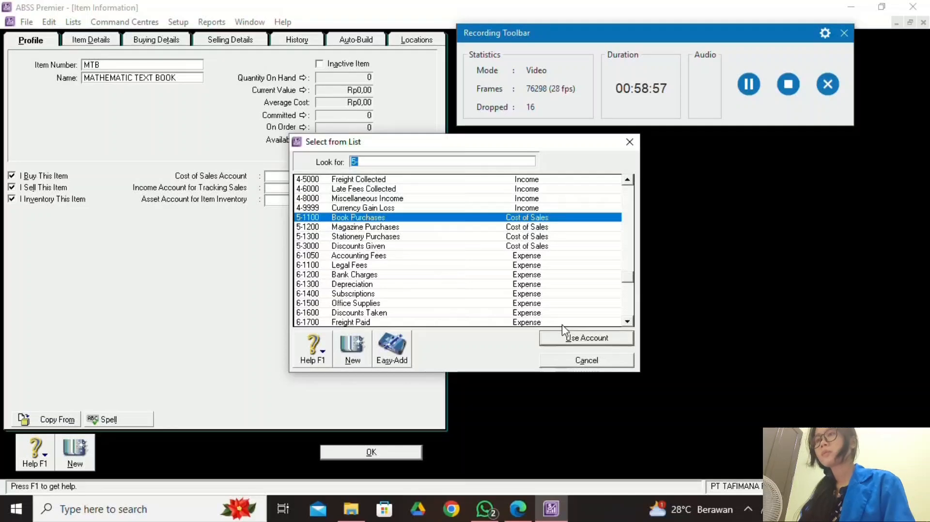
click(570, 340)
key(Tab)
text(4)
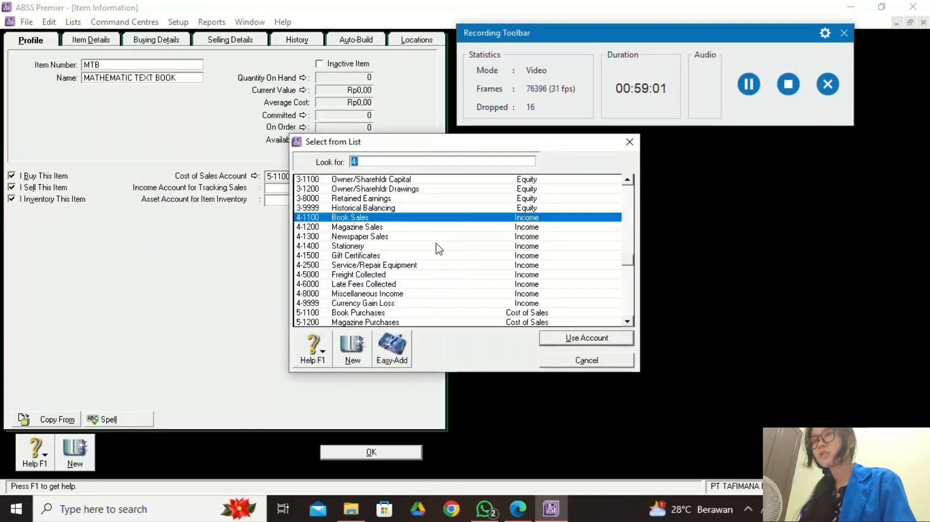
click(569, 340)
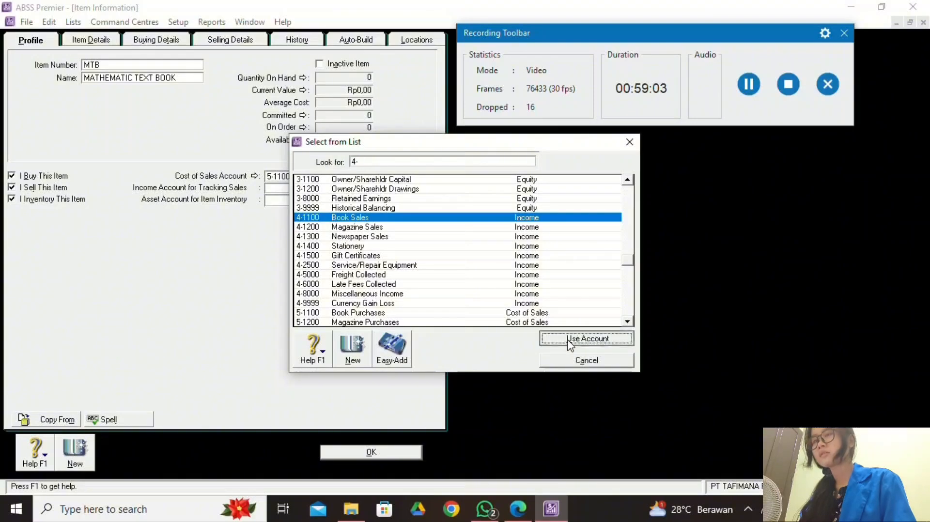
key(Tab)
text(1)
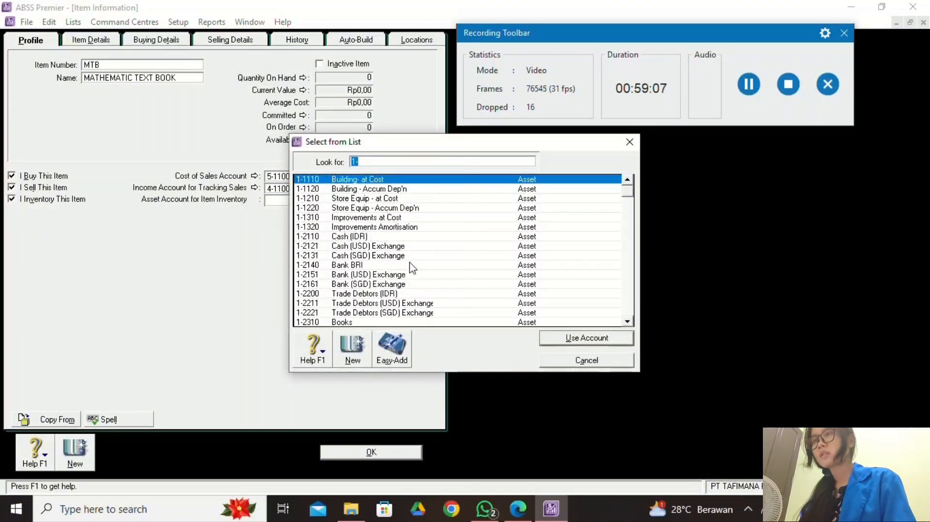
scroll(412, 269, down, 1)
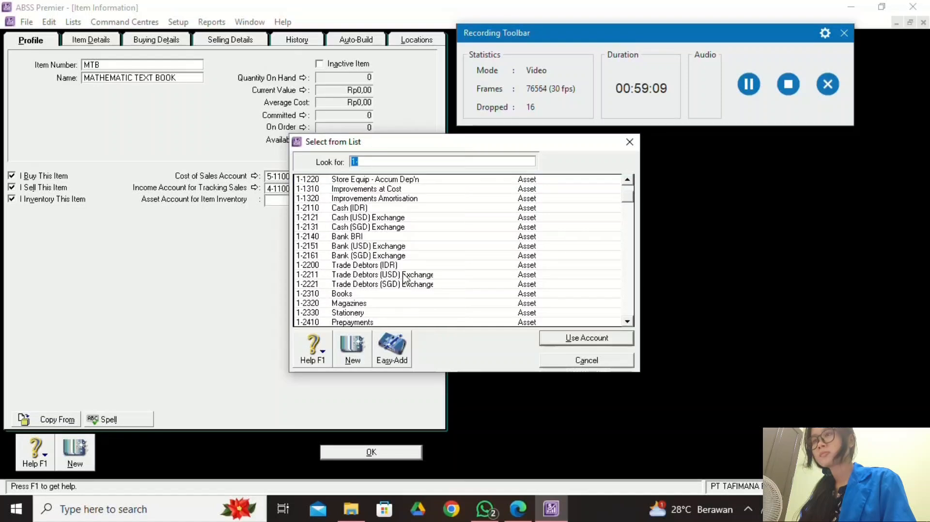
click(403, 294)
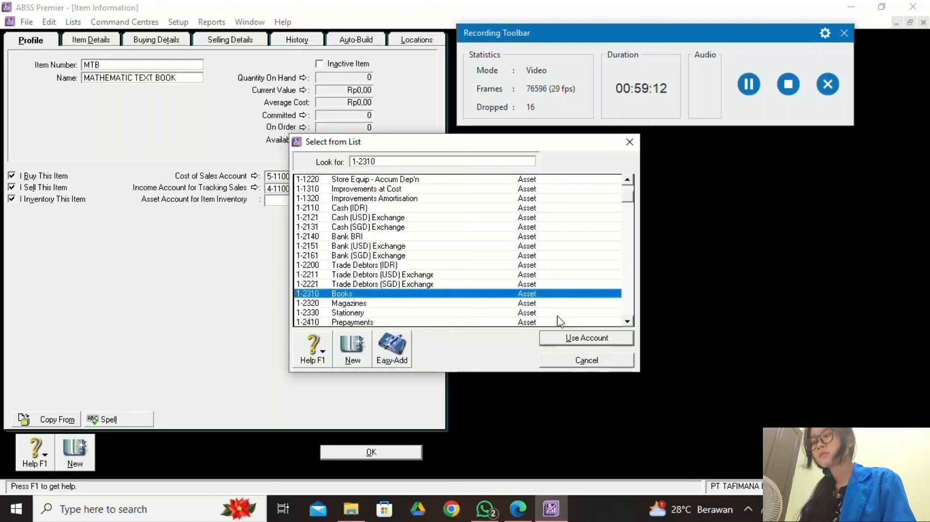
click(572, 342)
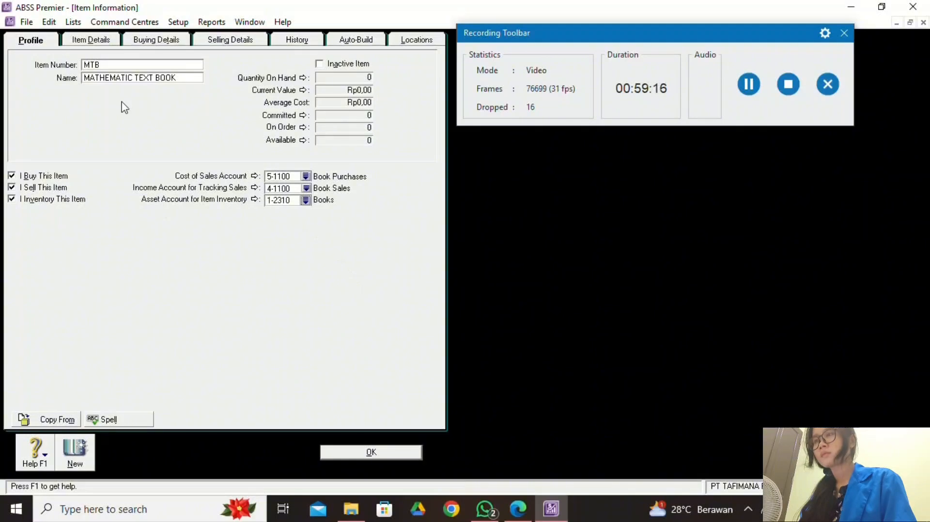
Check the project PDF and enter UNIT as MTB's buying unit of measure.
click(165, 47)
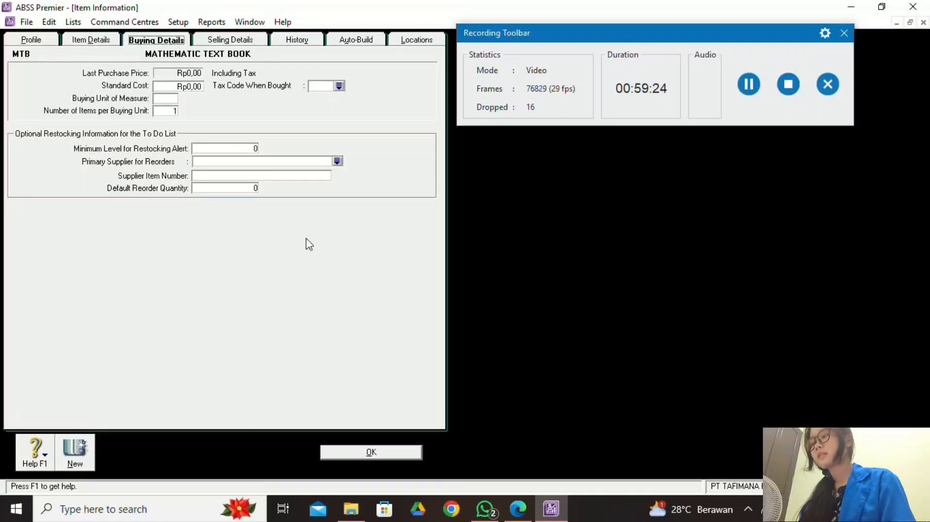
click(518, 507)
scroll(474, 422, down, 1)
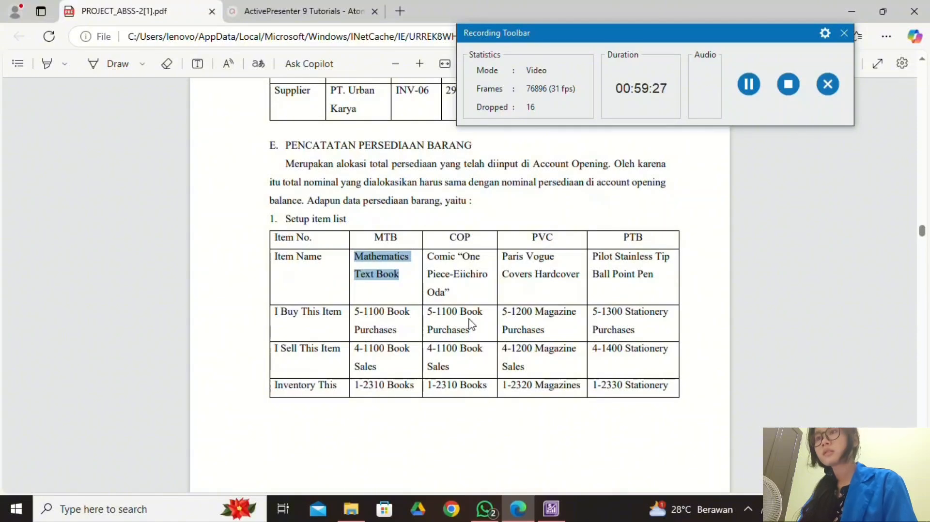
scroll(392, 409, down, 3)
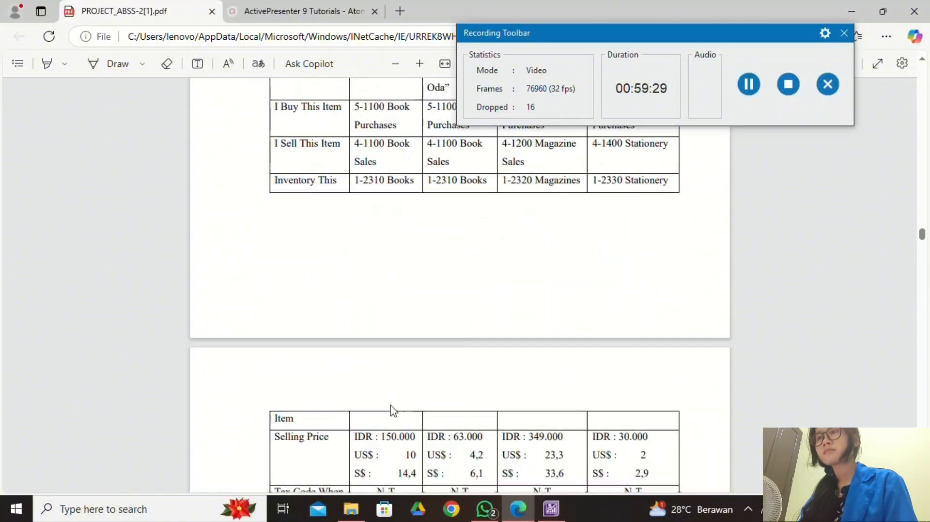
scroll(392, 409, down, 3)
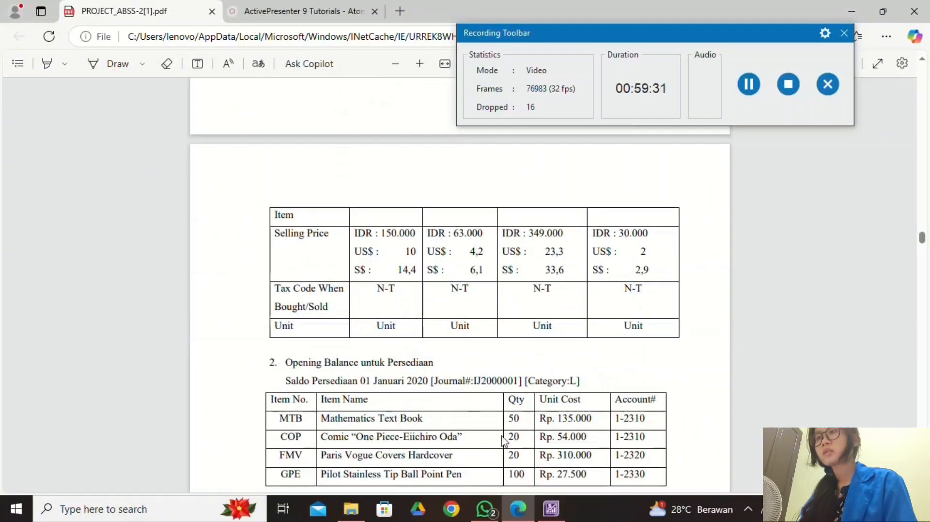
click(551, 509)
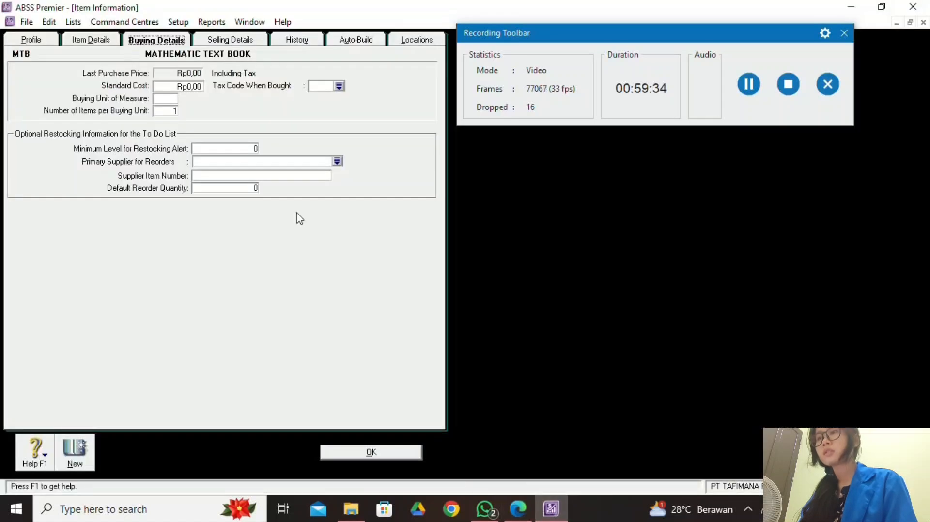
click(173, 99)
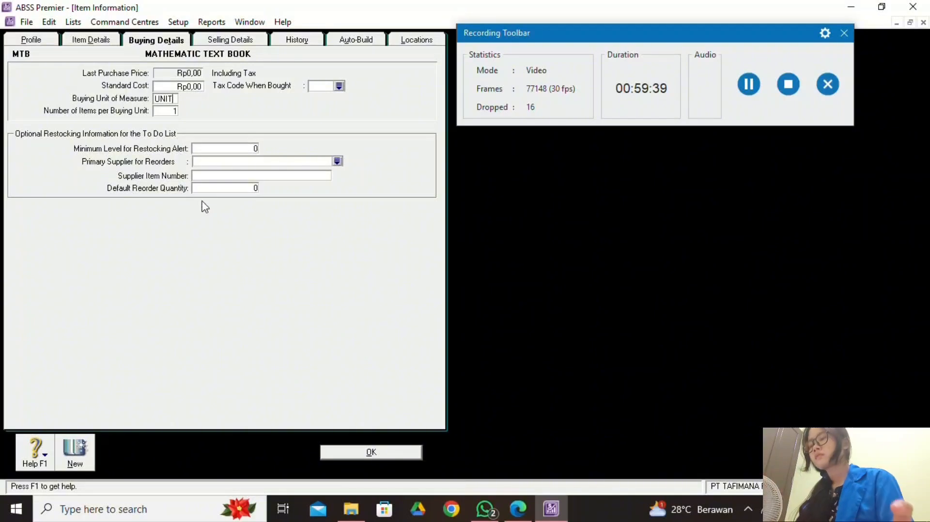
Set MTB's purchase tax code to N-T Non-Taxable.
click(339, 86)
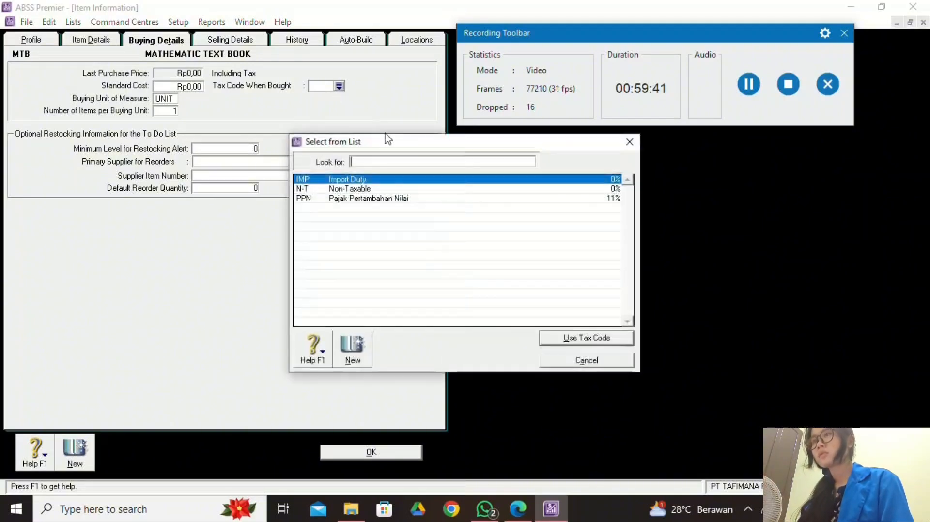
text(N-T)
click(602, 338)
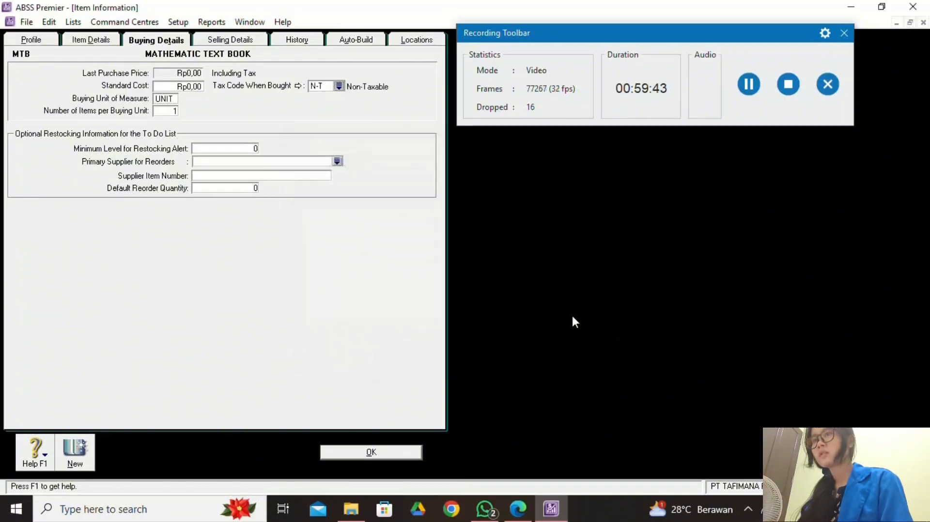
click(223, 45)
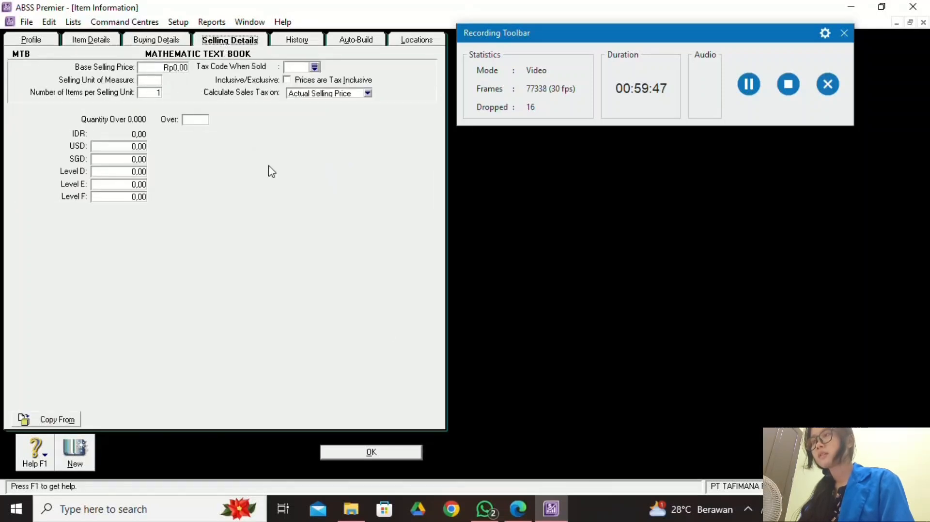
Enter MTB's base selling price Rp150.000,00 with sales tax code N-T Non-Taxable.
click(518, 509)
scroll(428, 356, up, 3)
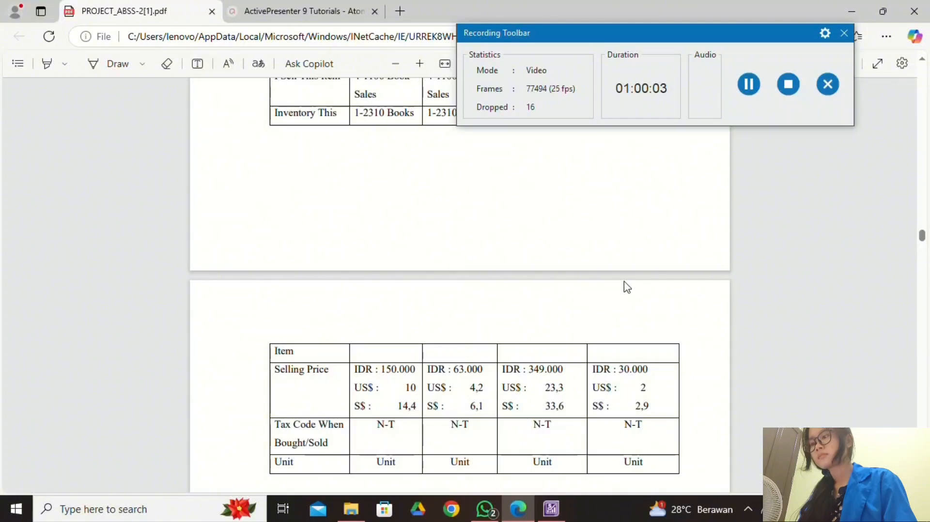
click(551, 510)
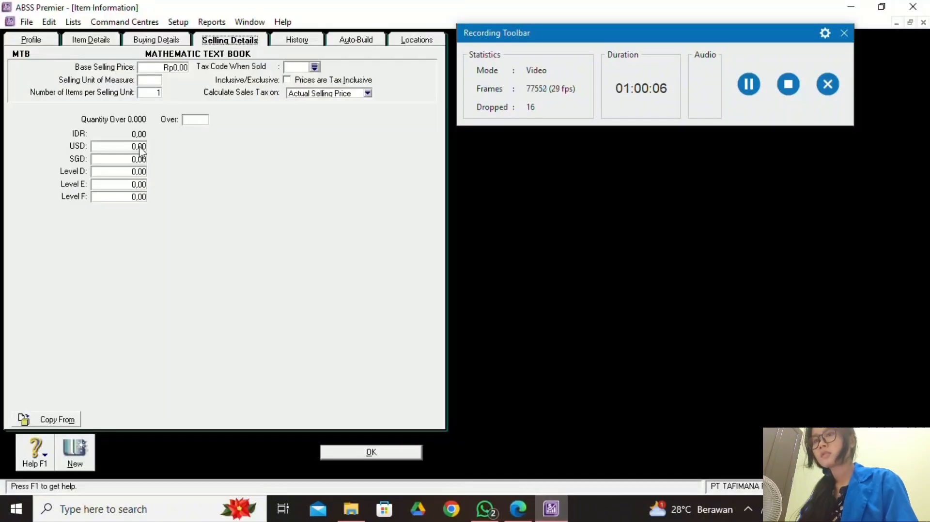
click(181, 66)
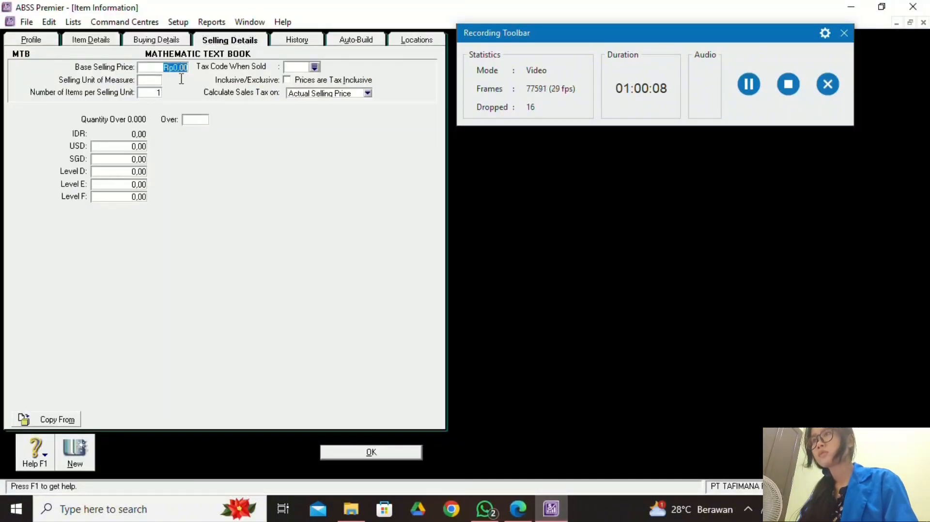
text(1500)
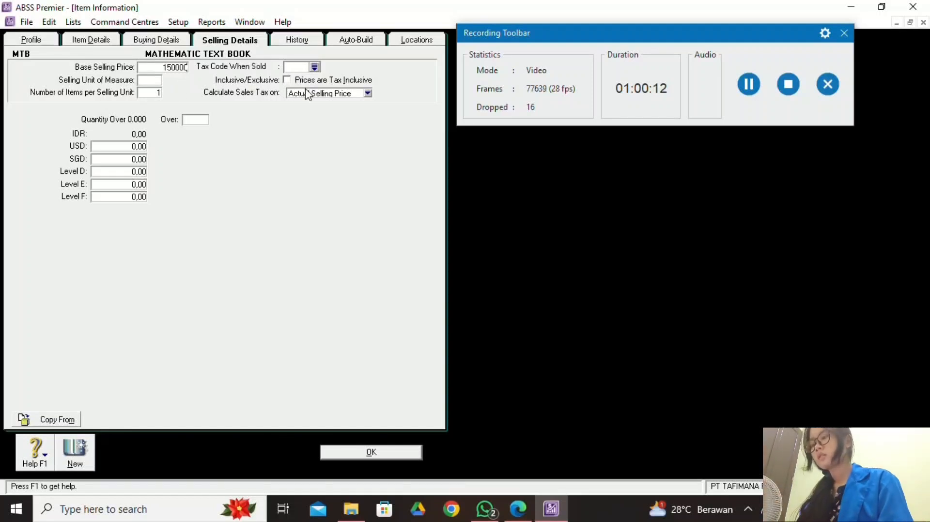
click(315, 67)
click(396, 189)
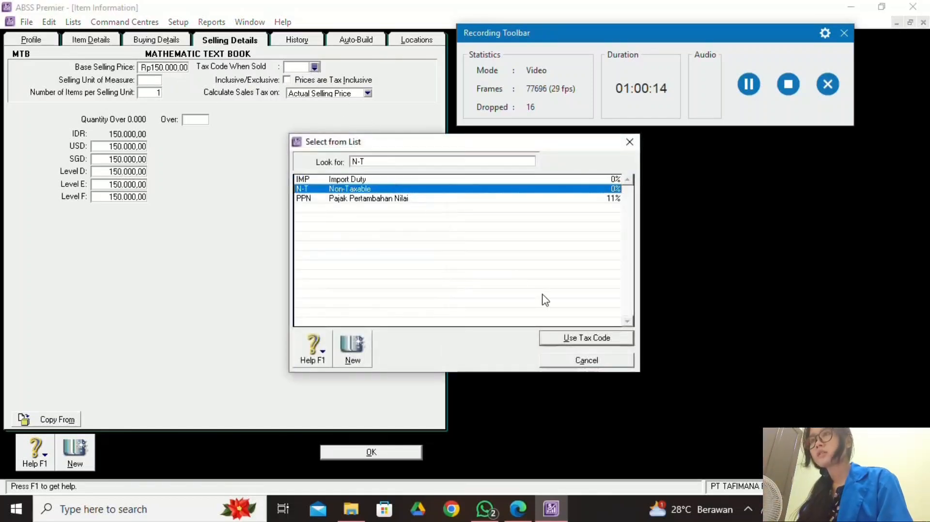
click(564, 339)
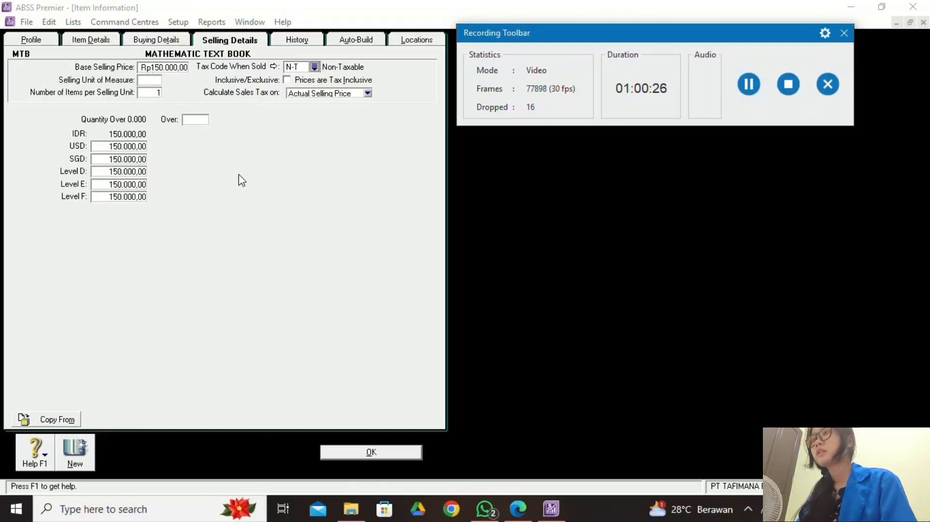
click(551, 518)
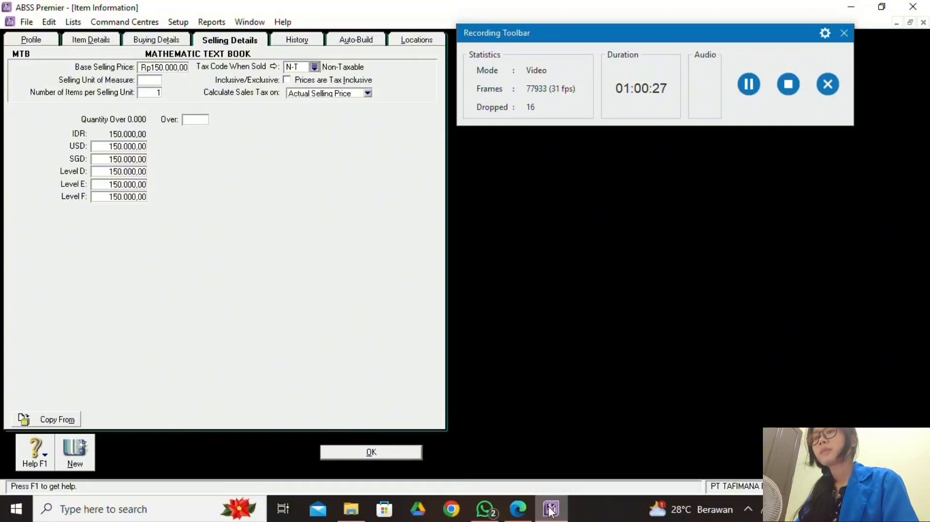
Set MTB's USD selling price to 10,00.
click(518, 509)
scroll(484, 431, down, 2)
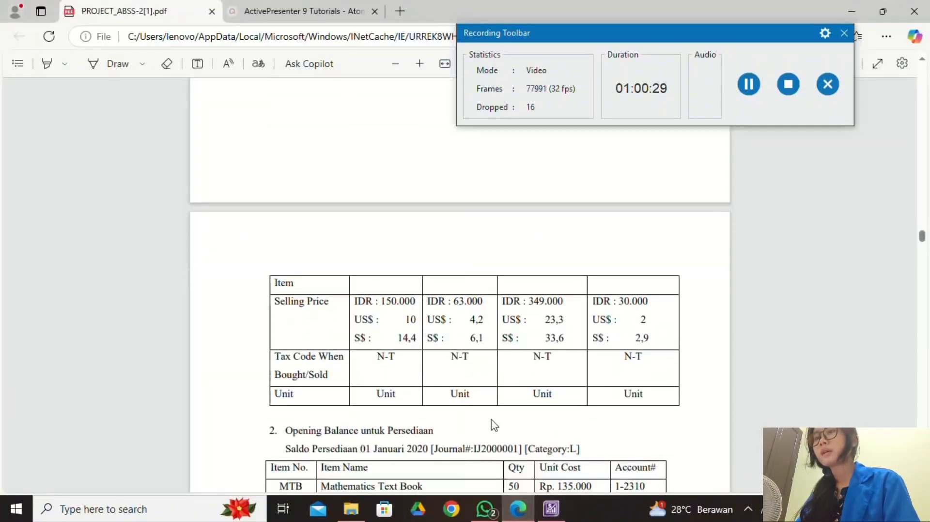
click(551, 508)
click(137, 147)
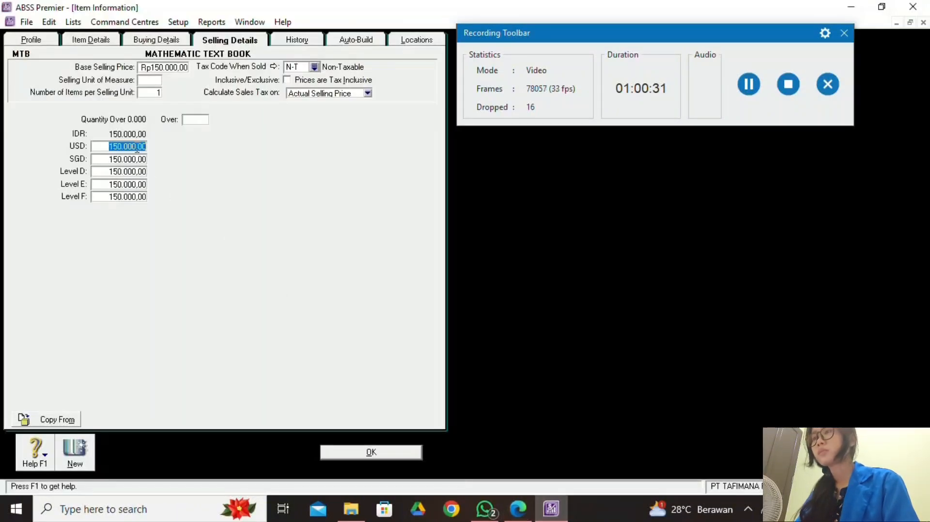
text(10)
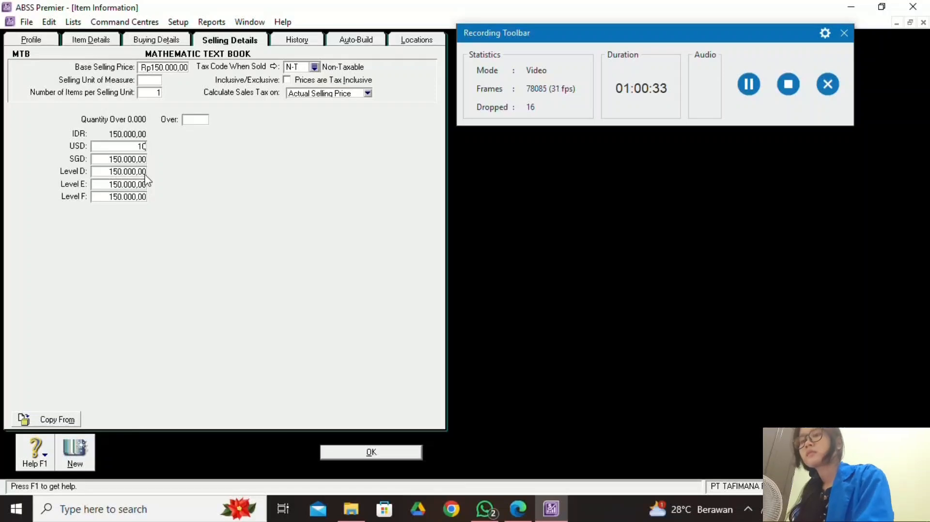
click(135, 156)
Enter SGD price 14,40 and clear price Levels D, E and F.
click(529, 513)
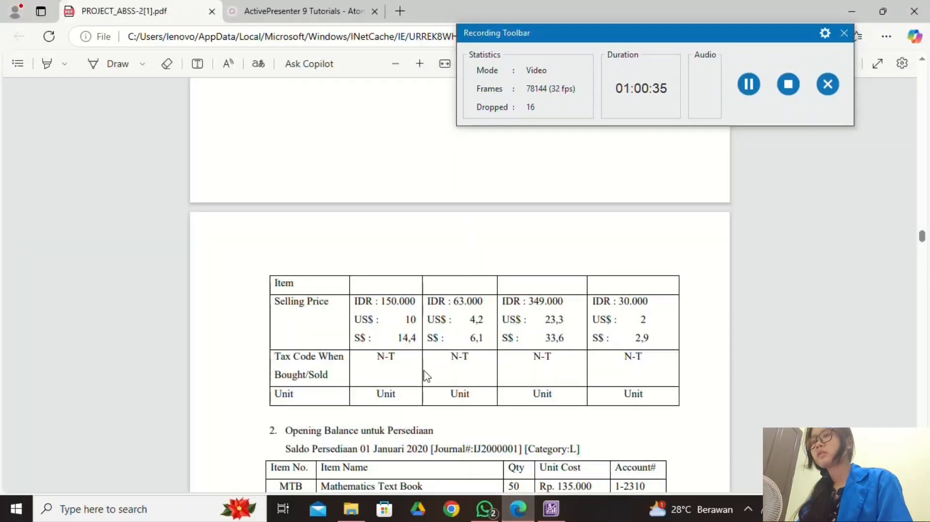
click(550, 509)
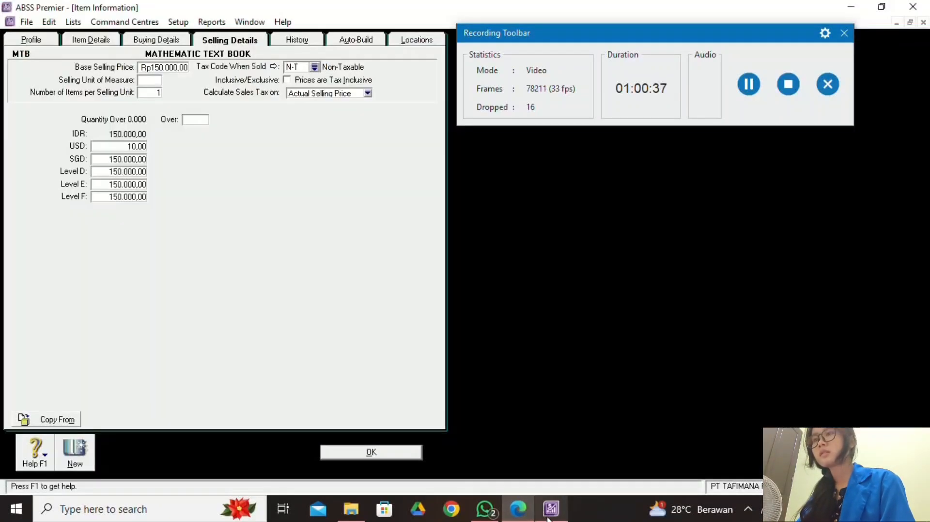
text(1)
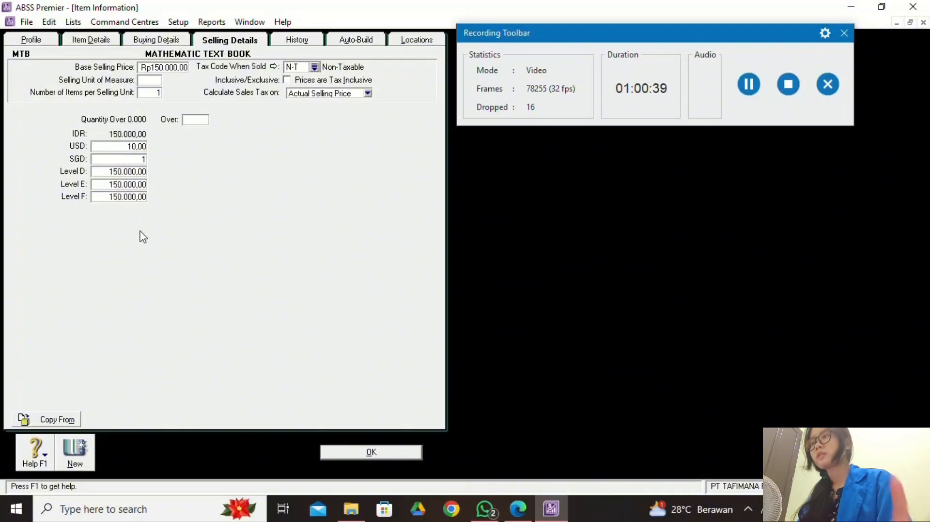
text(4,4)
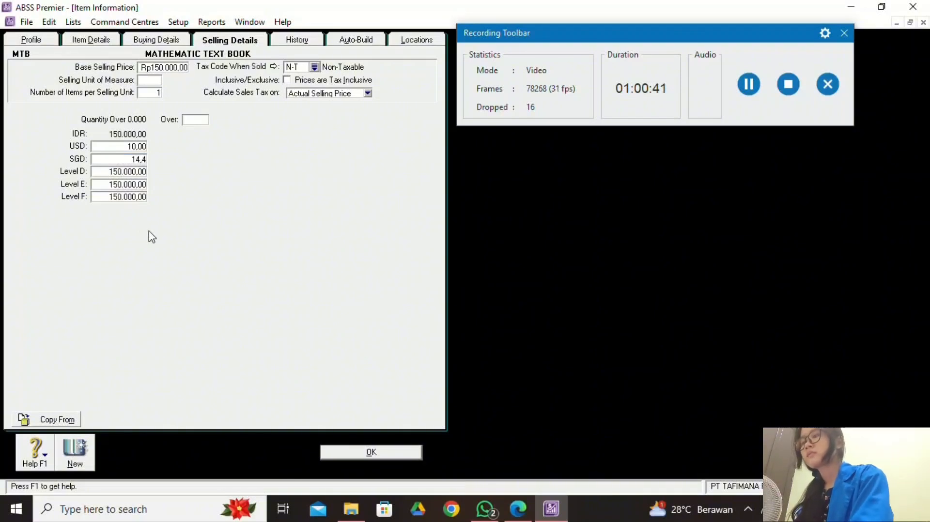
click(133, 172)
key(BackSpace)
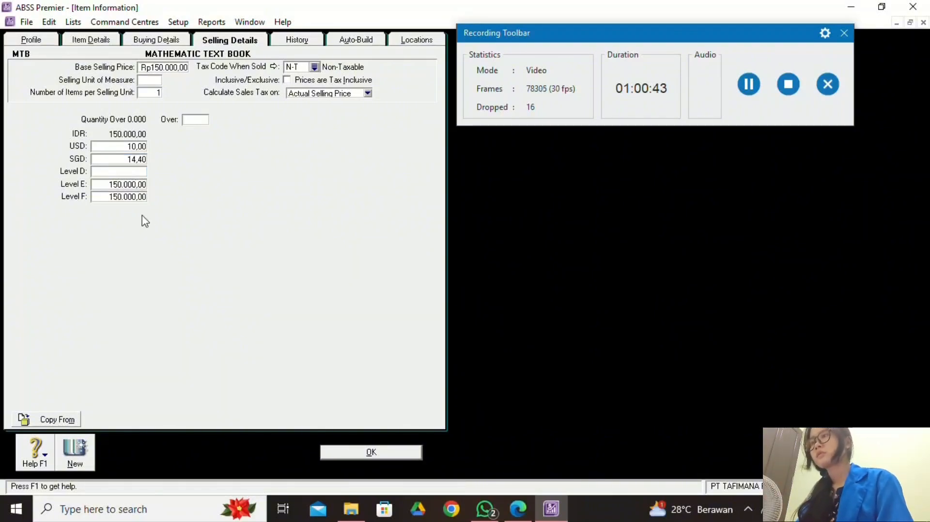
key(Tab)
key(BackSpace)
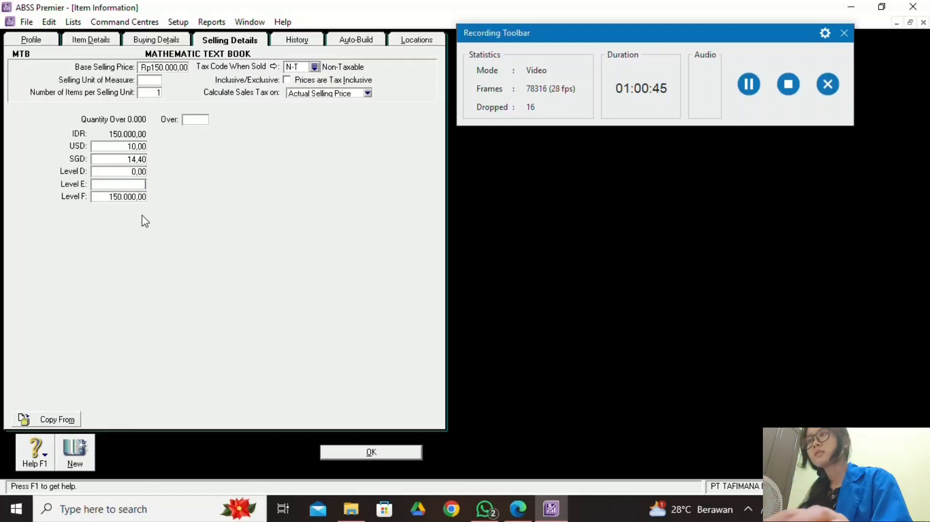
key(Tab)
key(BackSpace)
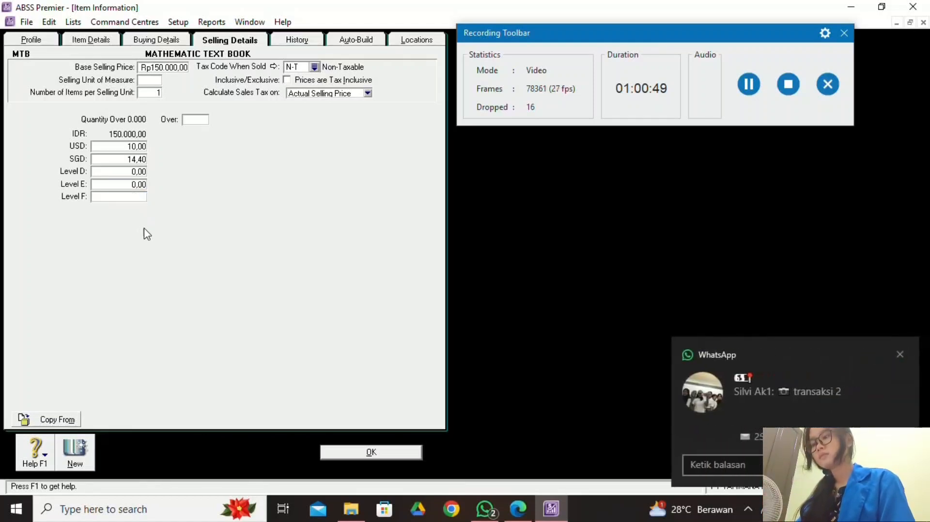
click(898, 354)
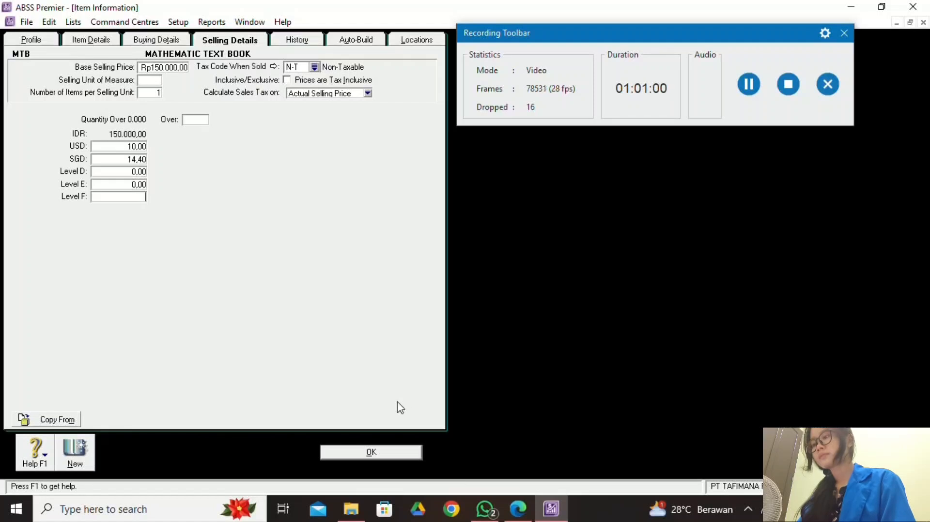
Review MTB's history, auto-build and locations tabs, then save the MTB item.
click(319, 43)
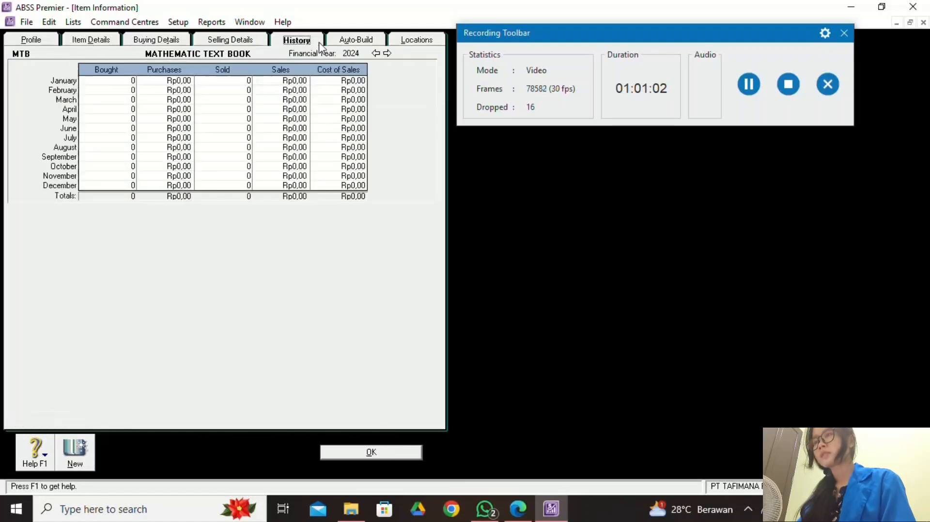
click(368, 43)
click(394, 44)
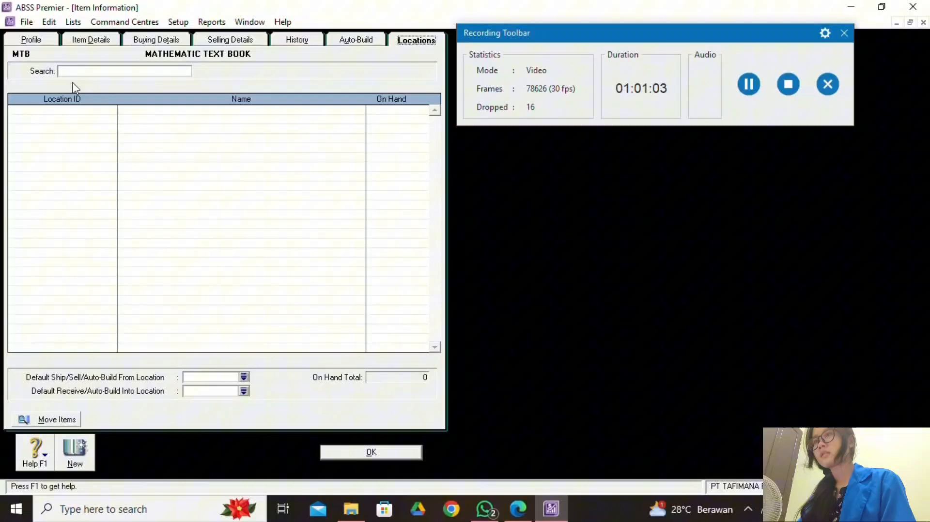
click(53, 44)
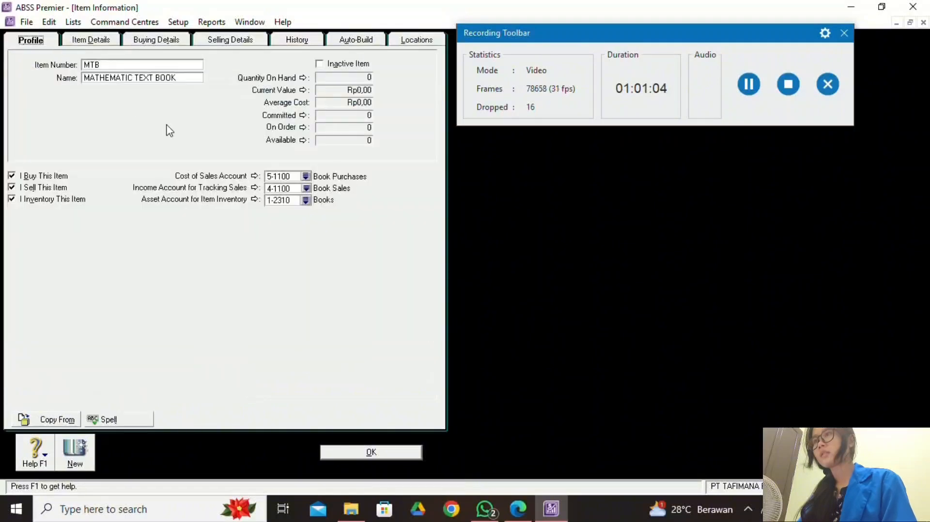
click(375, 454)
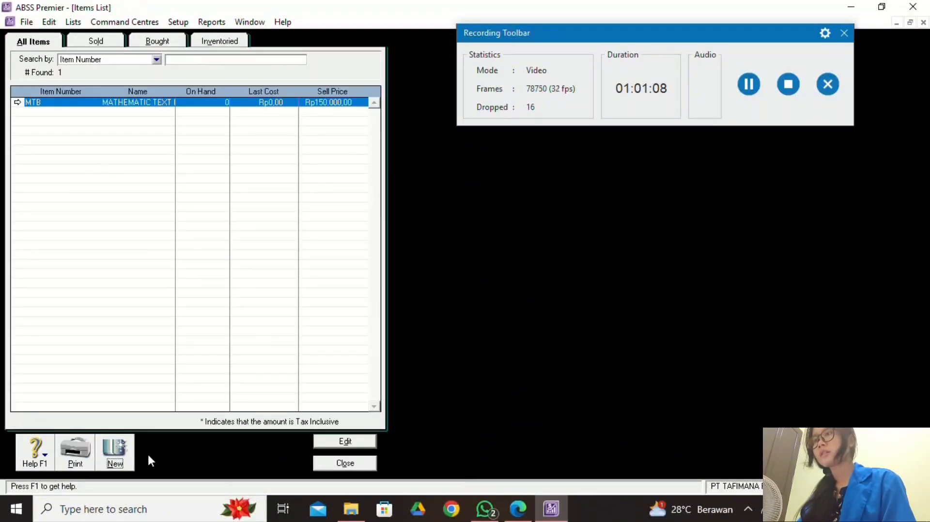
Start a new inventory item with item number COP.
click(115, 453)
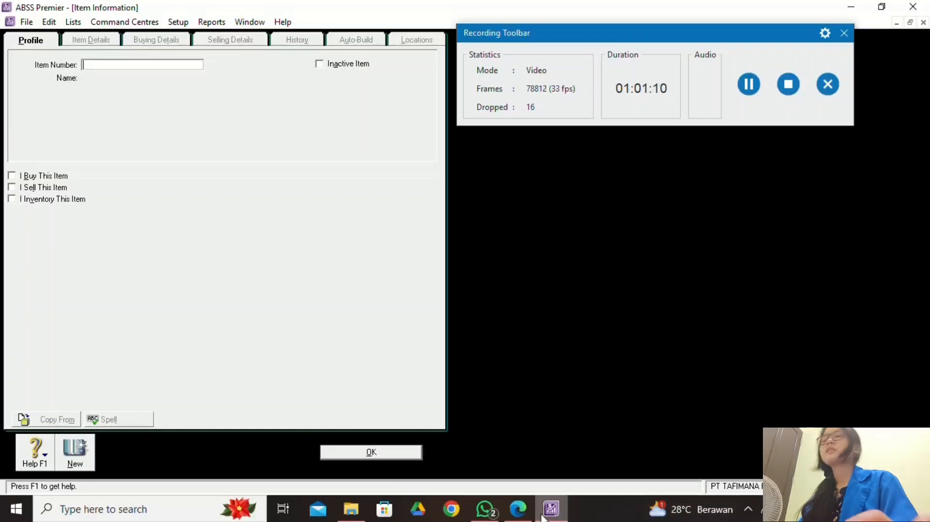
click(517, 509)
scroll(470, 334, up, 5)
scroll(476, 331, down, 3)
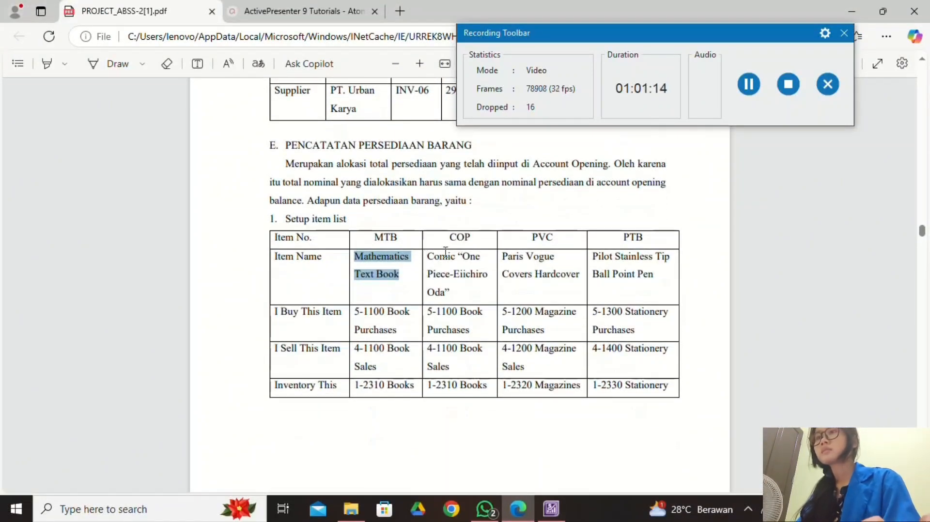
click(550, 508)
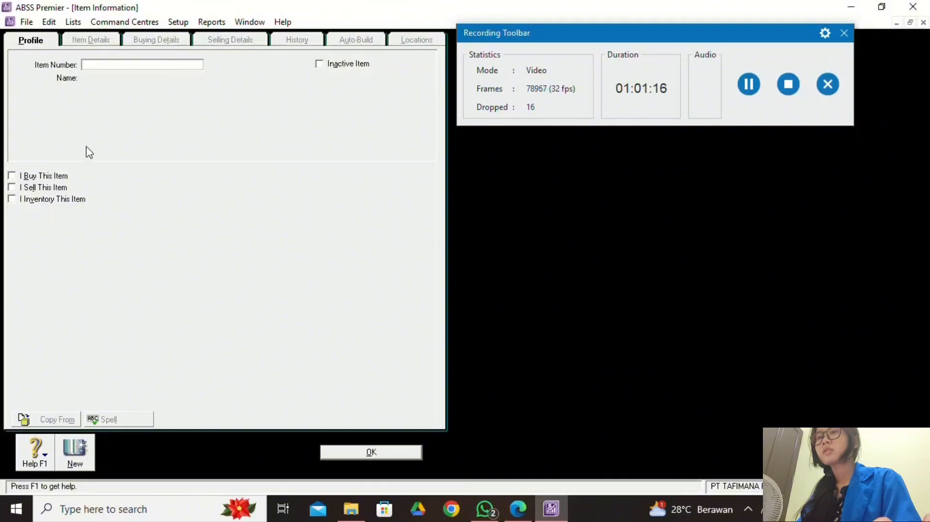
text(COP)
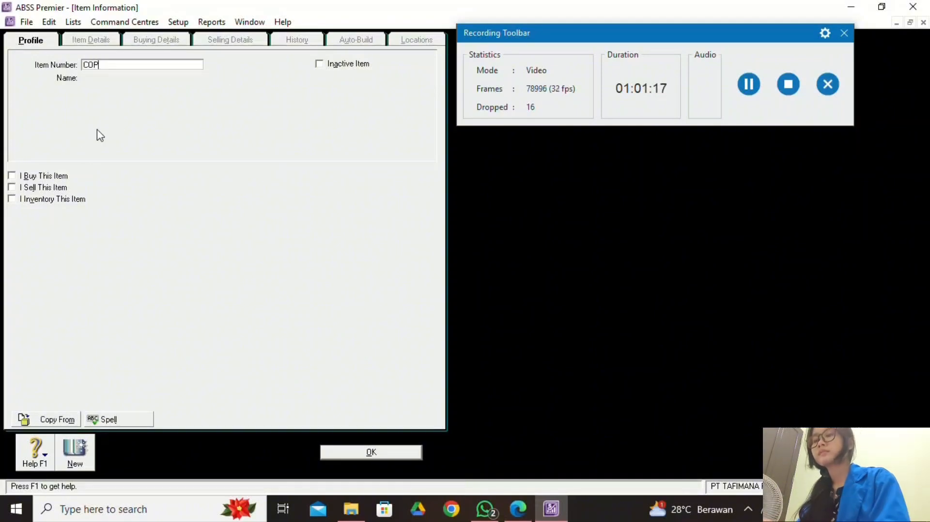
key(Tab)
Name the item COMIC "ONE PIECE EIICHIRO ODA", checking the spelling against the PDF.
click(518, 508)
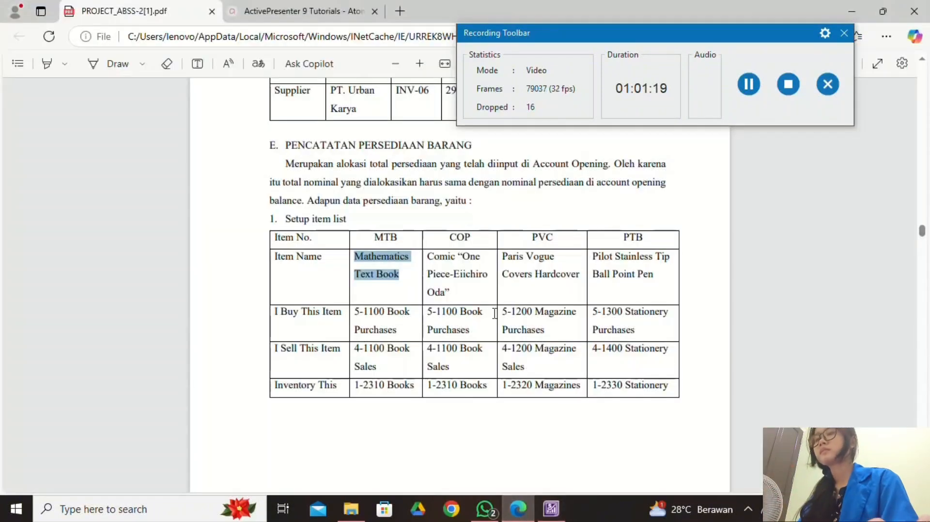
click(565, 517)
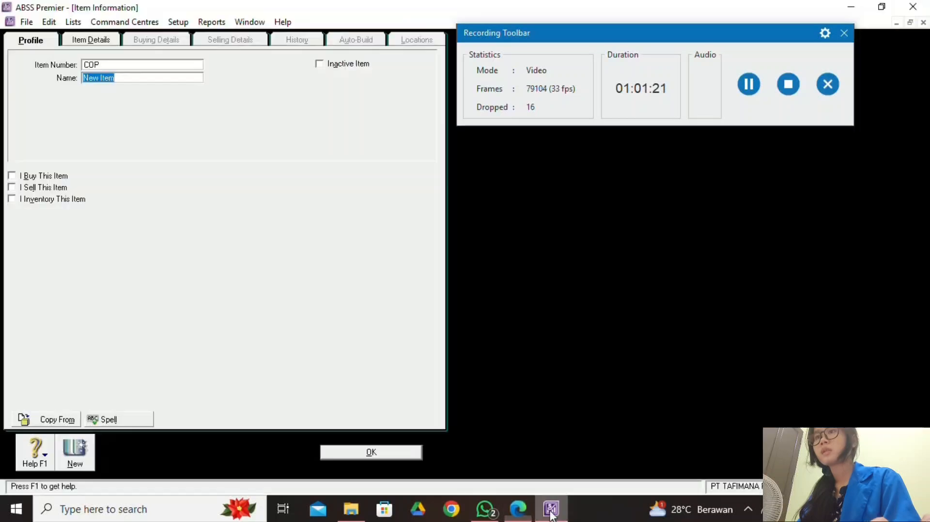
text(COMI)
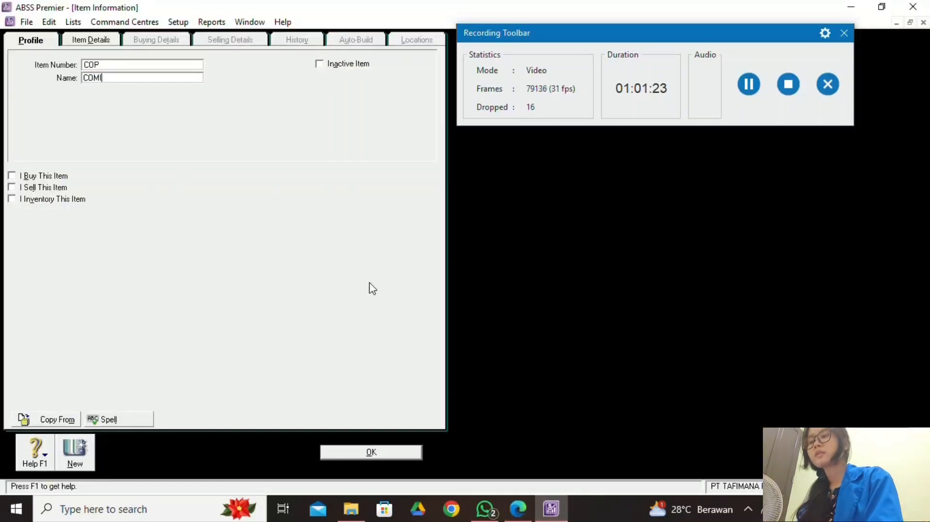
text(C "O)
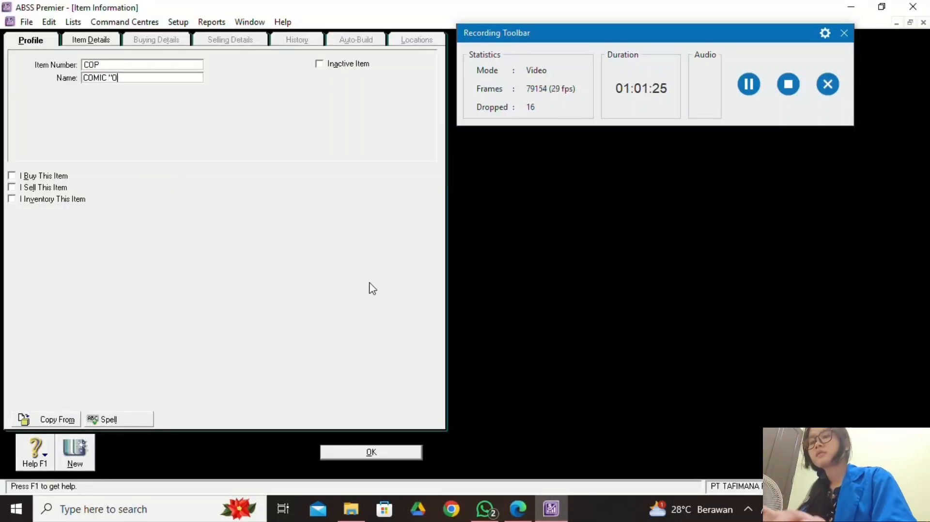
text(NE PIECE)
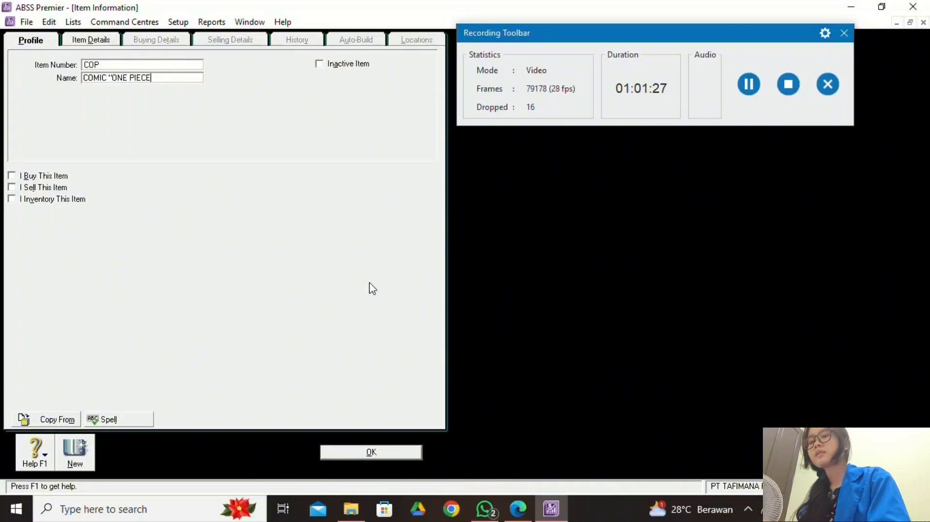
click(518, 508)
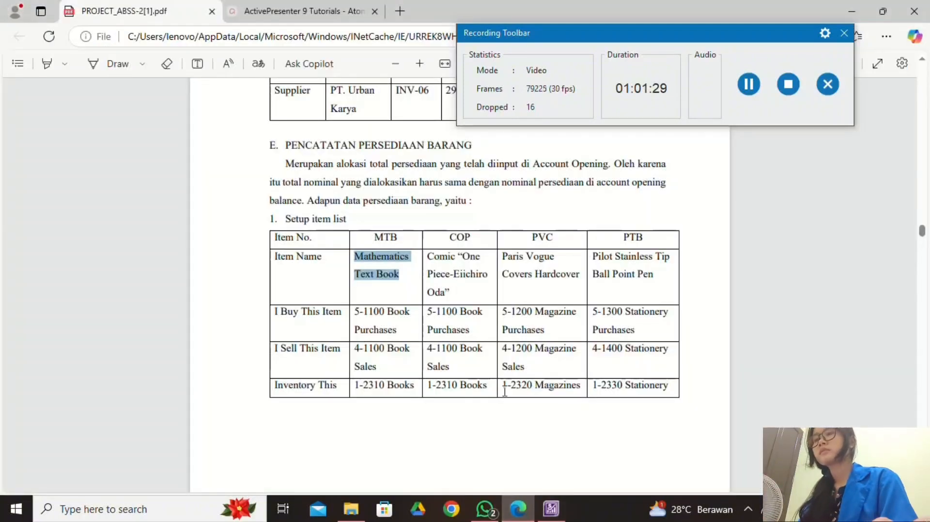
click(552, 509)
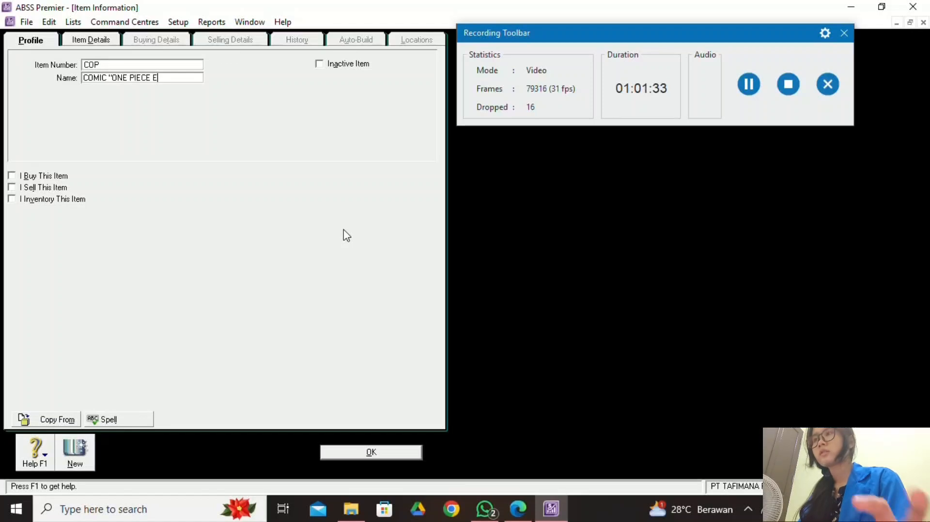
text(IICHIRO)
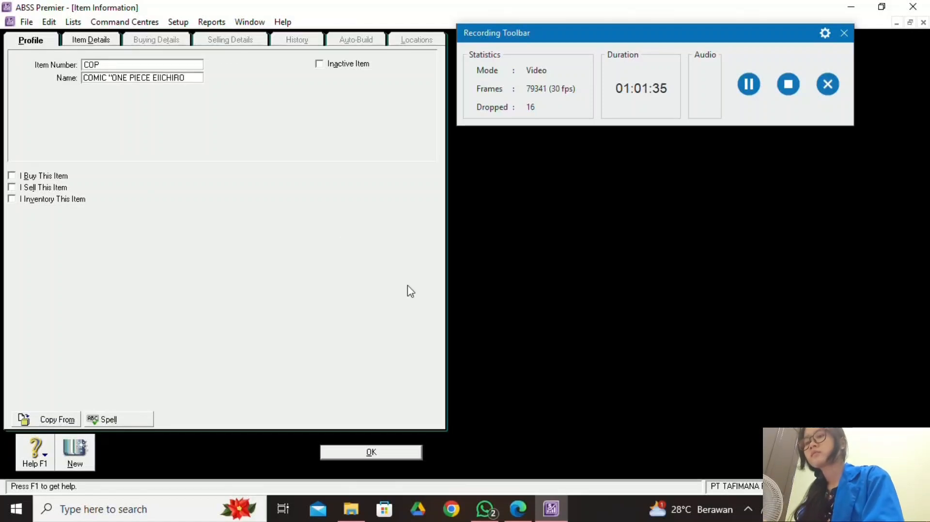
click(518, 508)
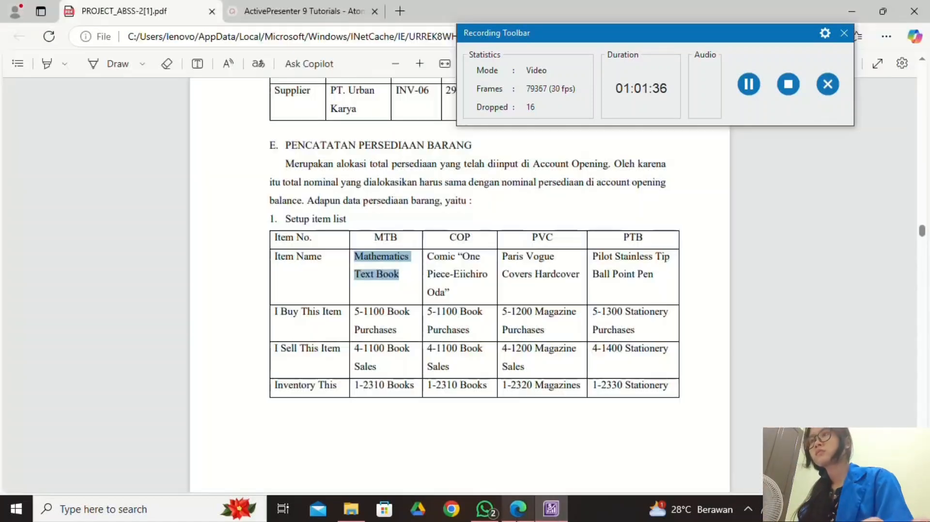
click(562, 503)
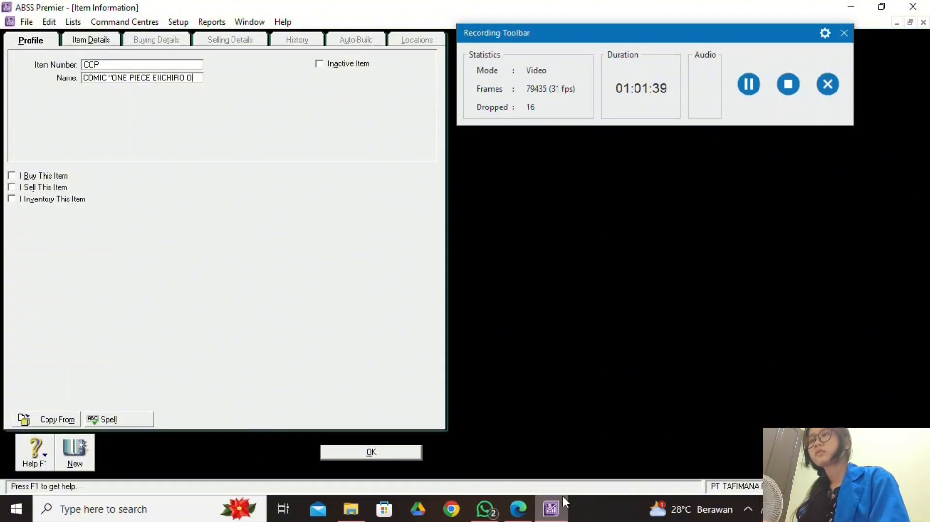
text(HIRO ODA")
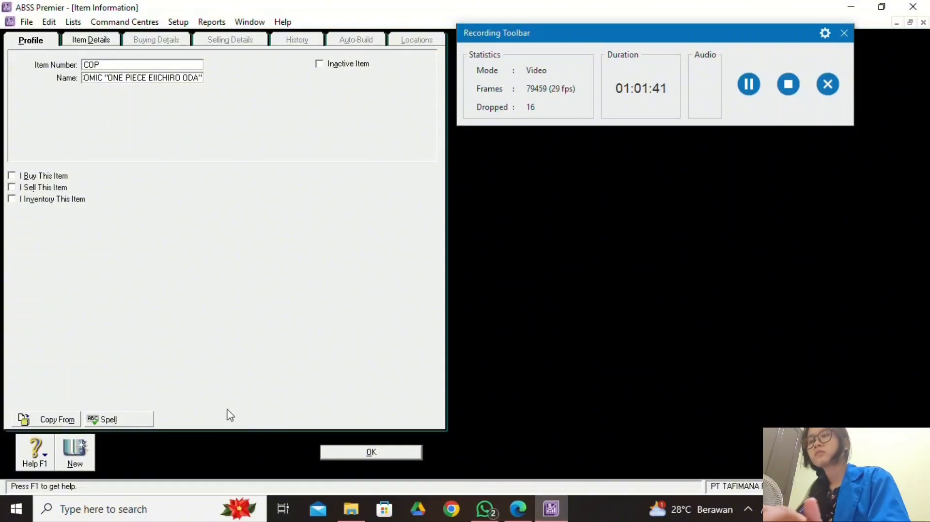
Mark COP as an item that is bought, sold and inventoried.
click(12, 176)
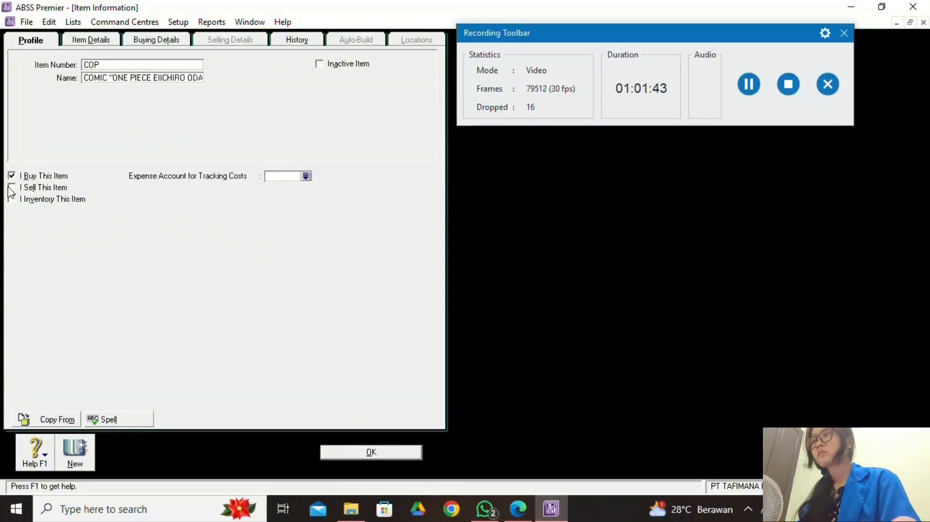
click(12, 188)
click(11, 199)
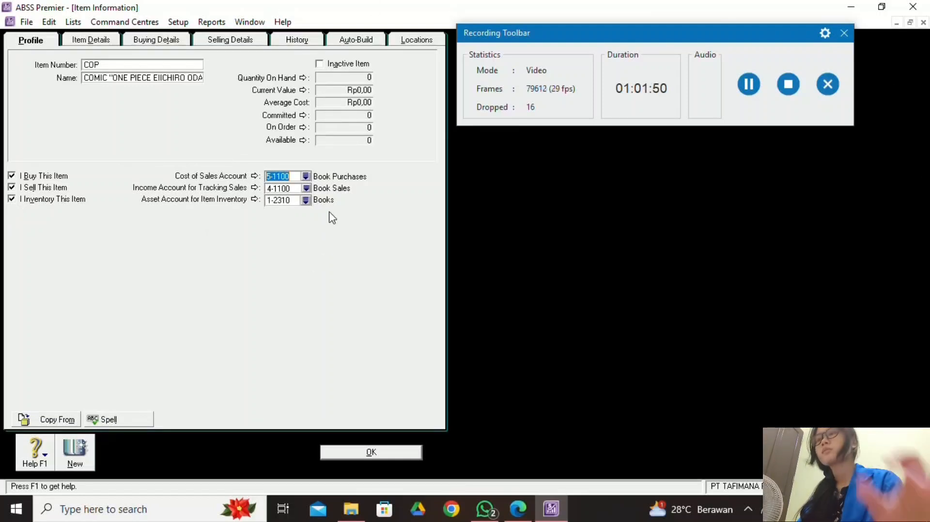
click(92, 39)
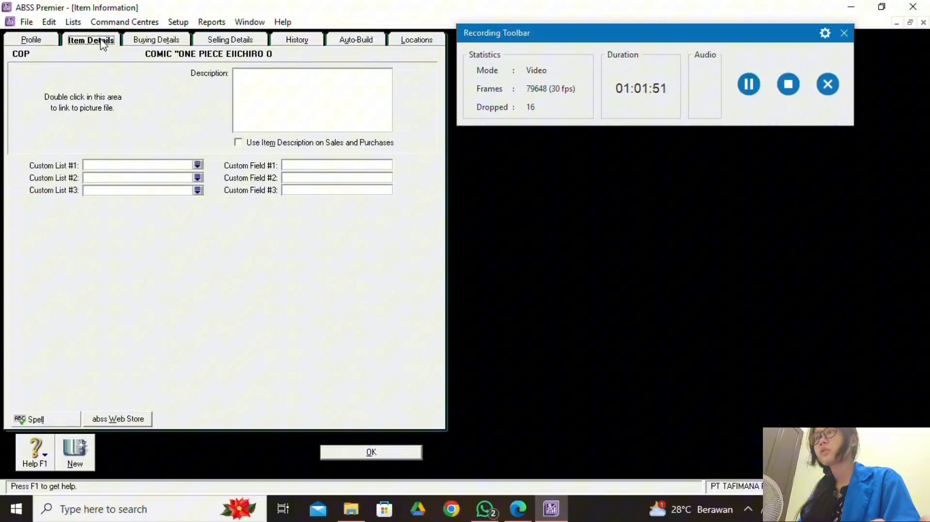
Replace COP's base selling price with Rp63.000,00.
click(157, 40)
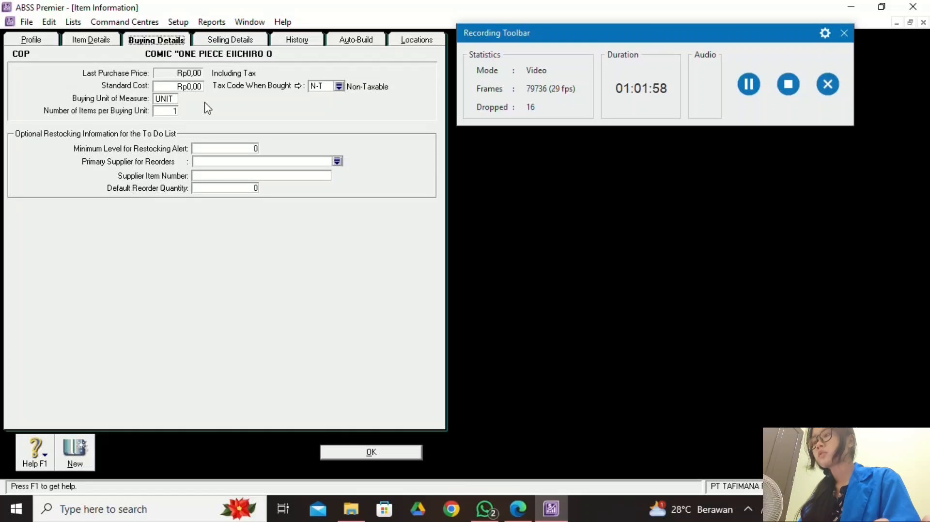
click(226, 40)
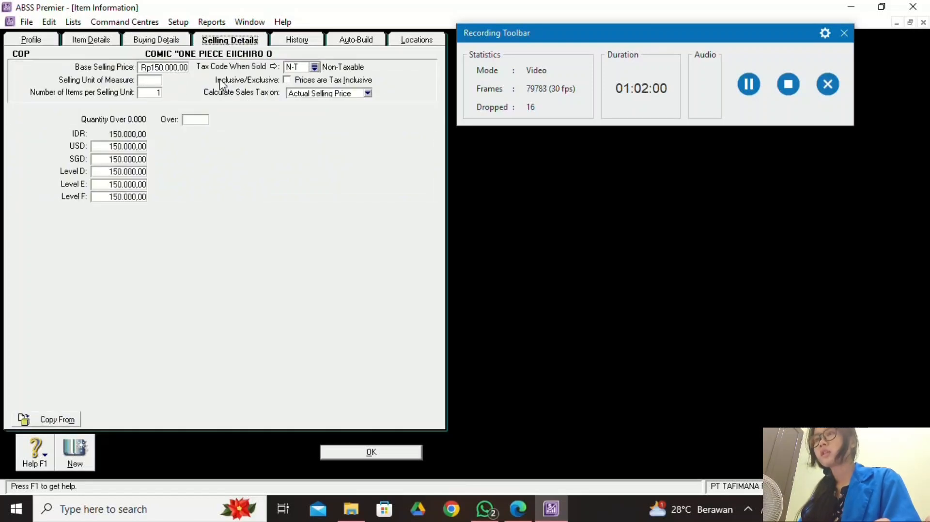
click(517, 509)
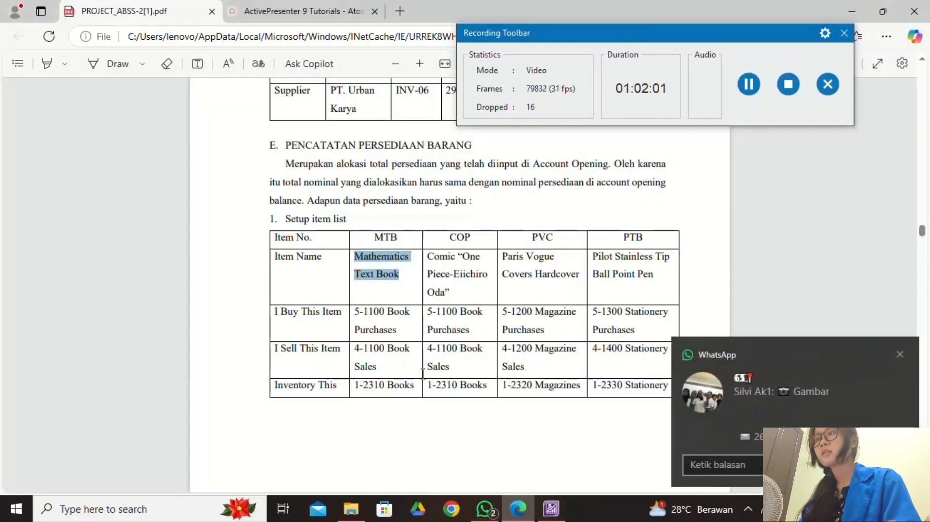
click(899, 354)
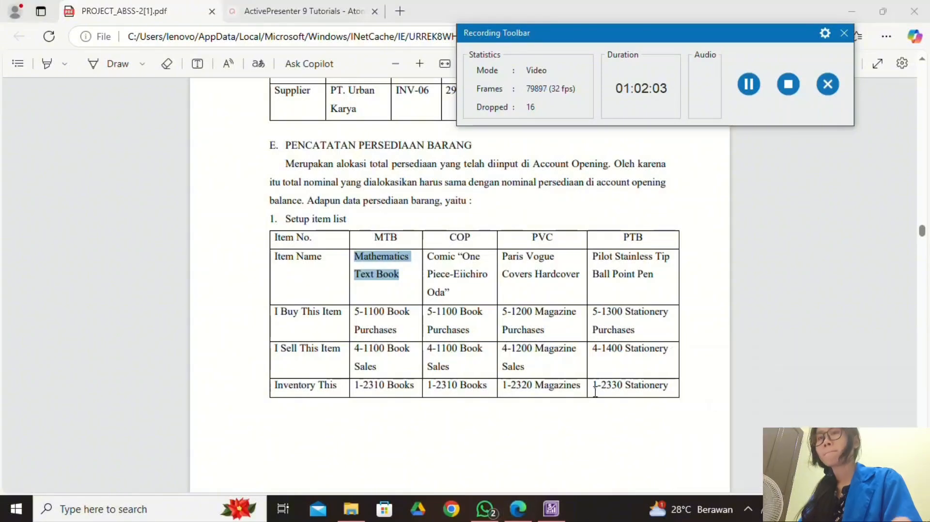
scroll(595, 391, down, 4)
scroll(596, 391, down, 3)
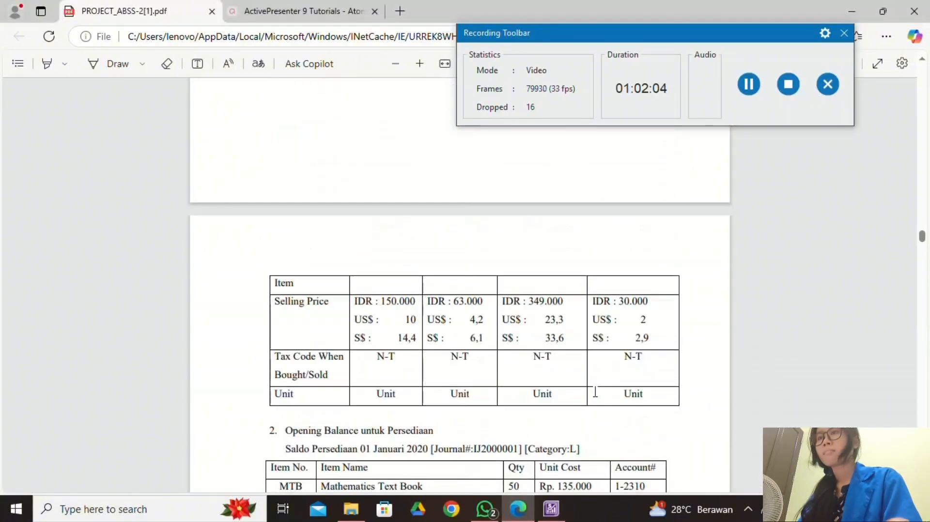
click(551, 508)
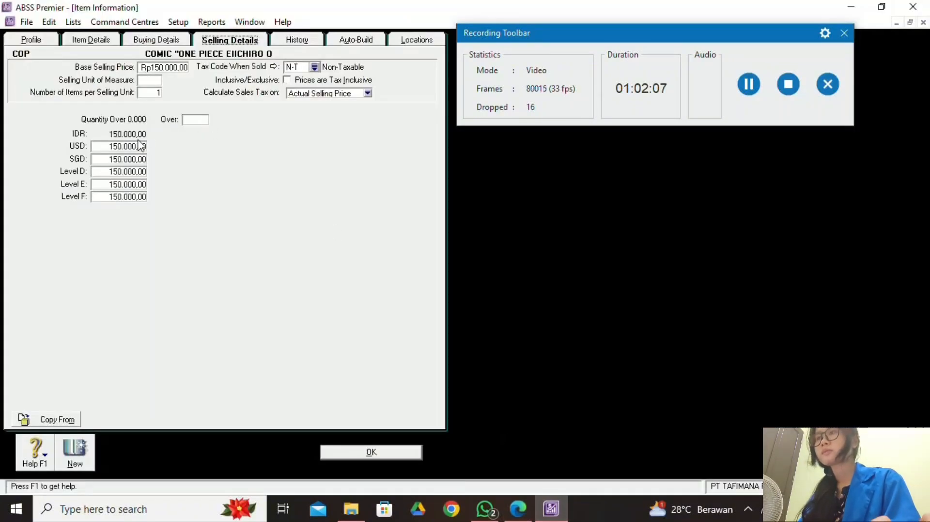
click(173, 67)
key(BackSpace)
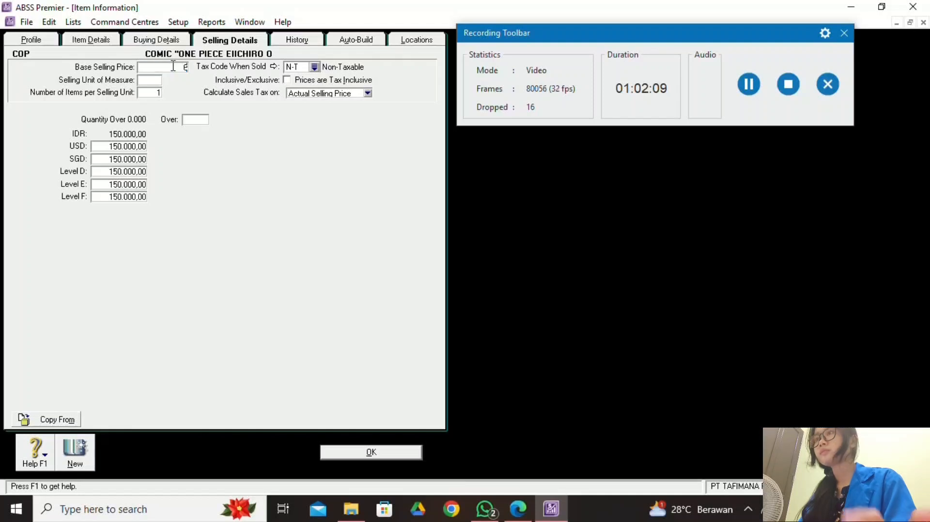
text(65000)
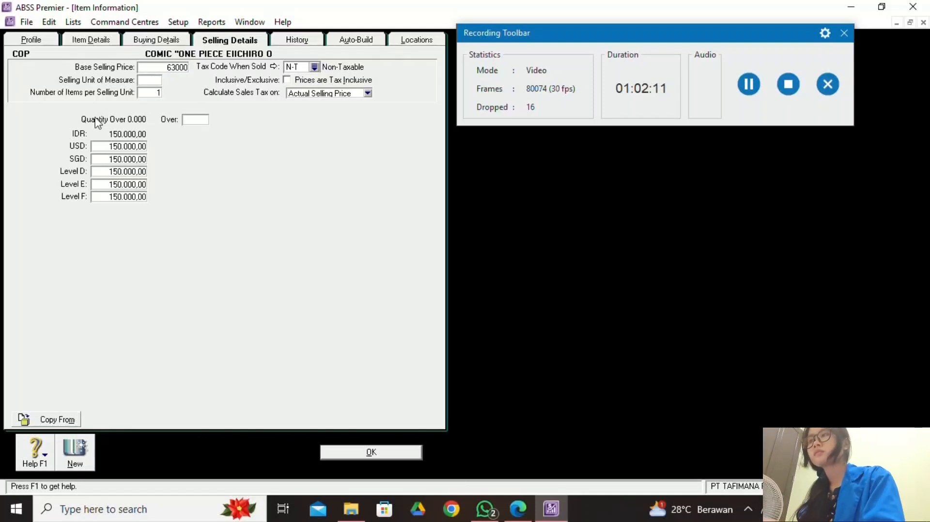
click(119, 148)
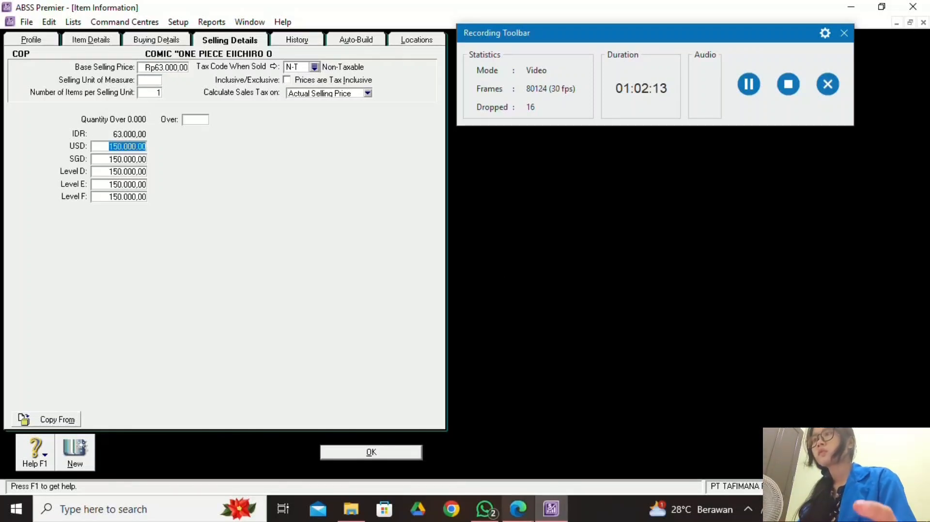
Set COP's foreign prices to USD 4,20 and SGD 6,10.
click(518, 508)
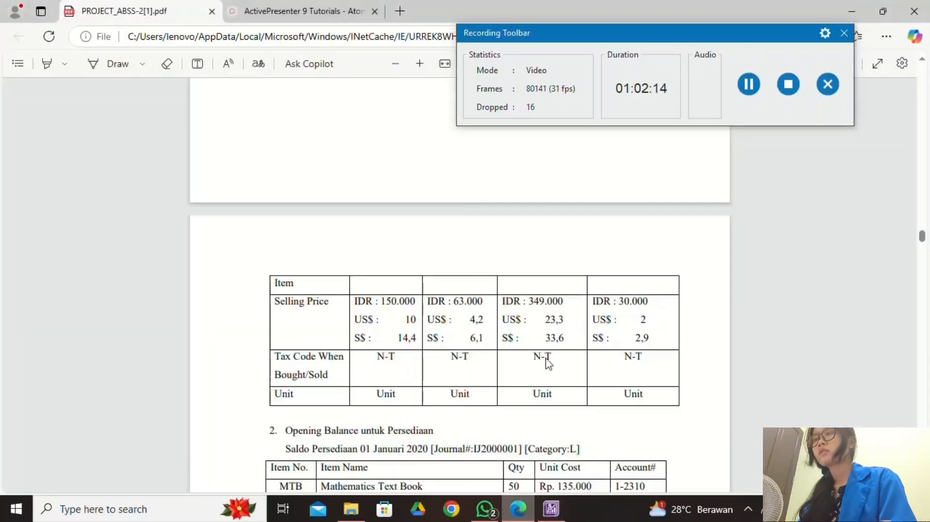
click(551, 509)
text(4,)
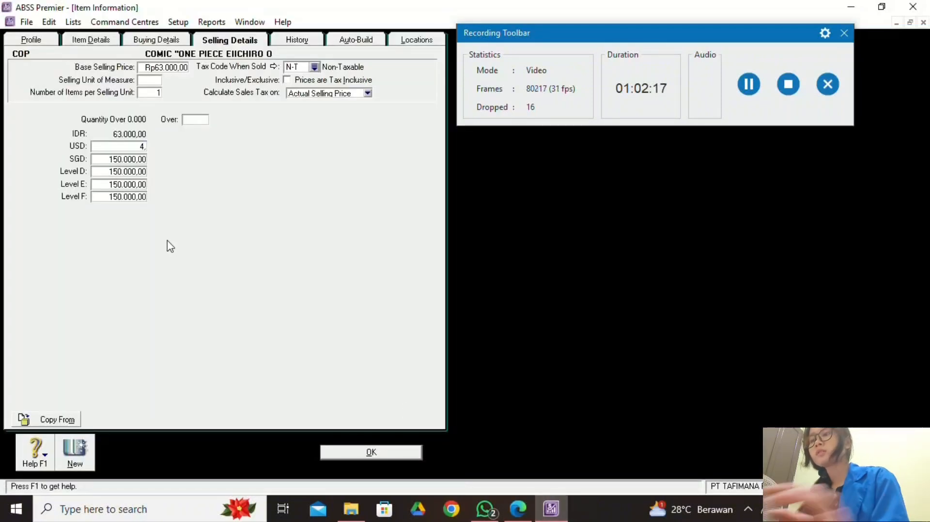
text(2)
key(Tab)
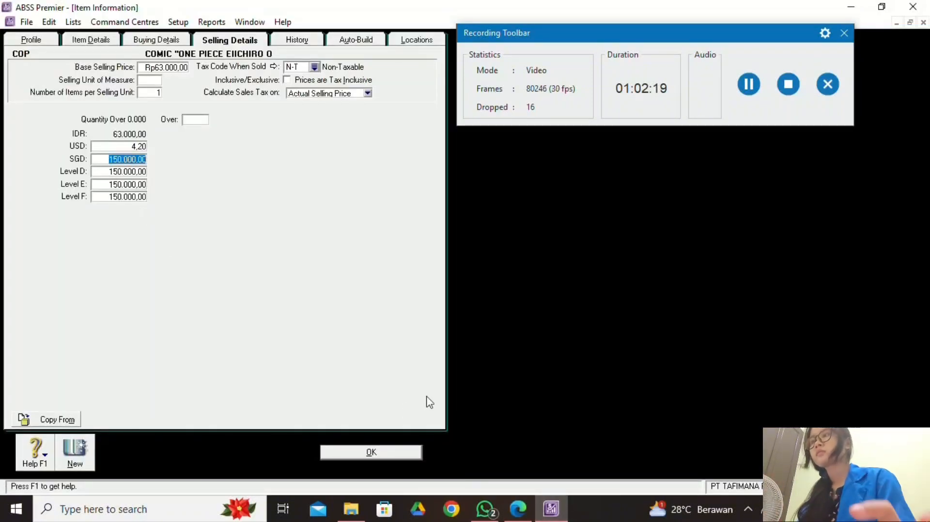
click(517, 509)
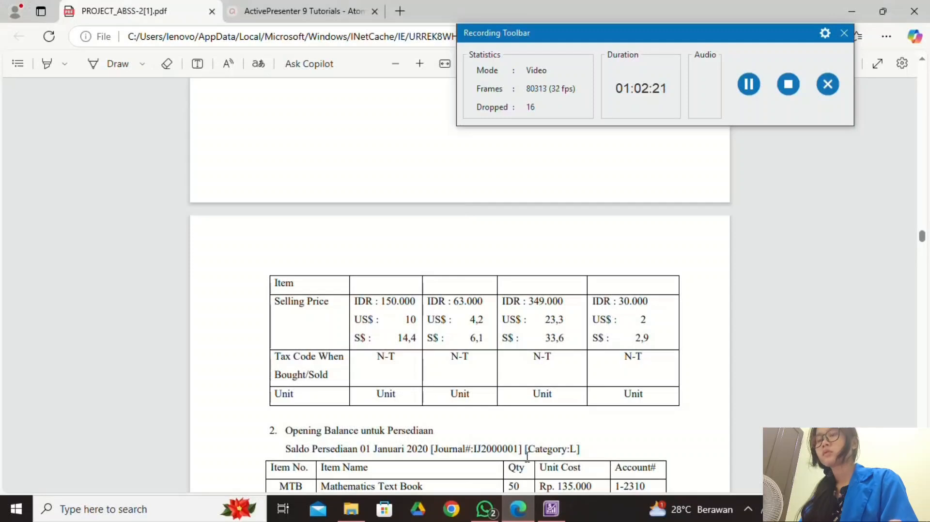
click(551, 508)
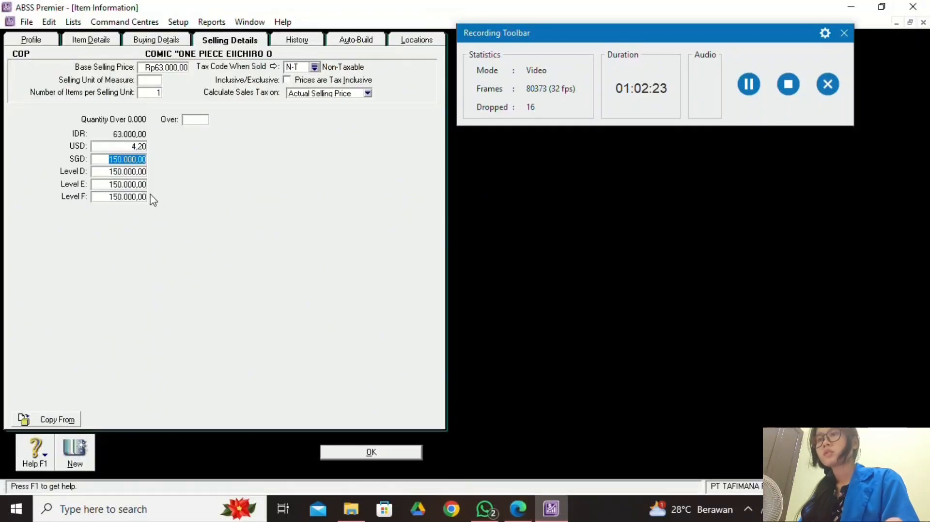
text(6,1)
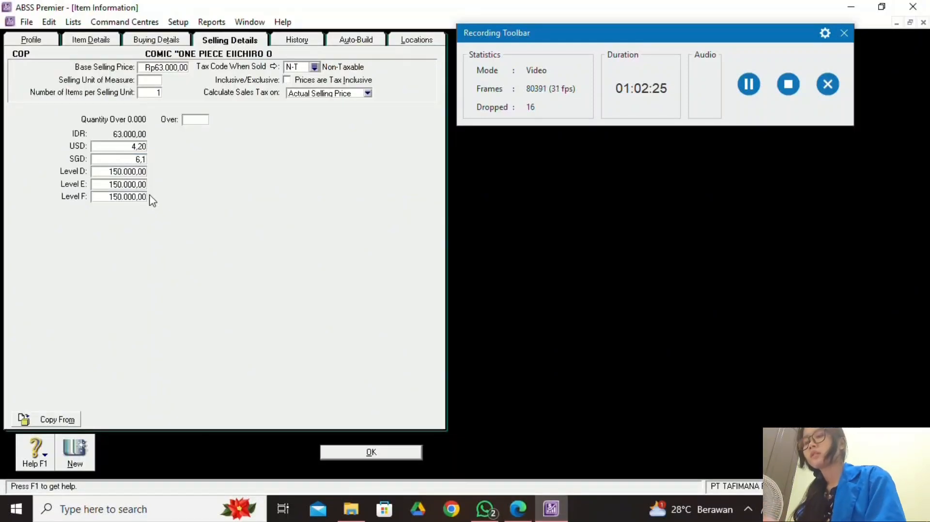
Clear price Levels D, E and F to zero and save the COP item.
click(145, 172)
key(Delete)
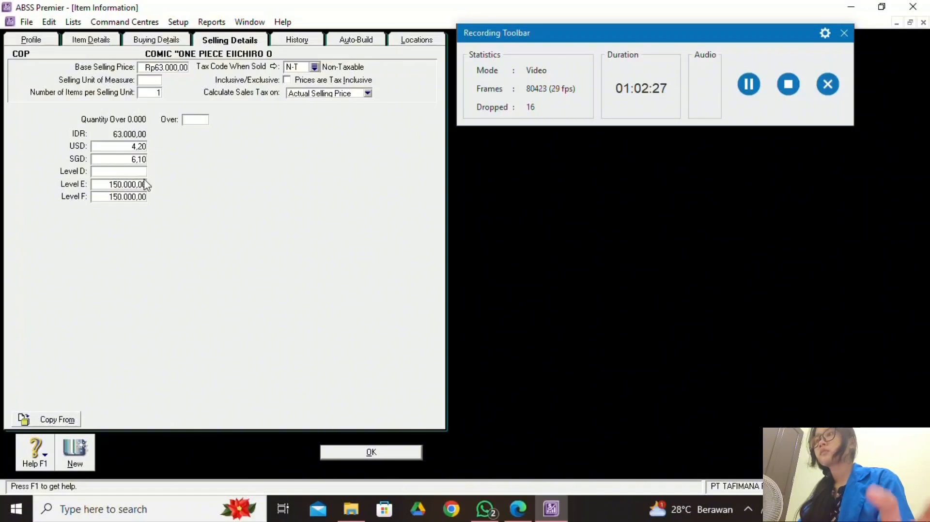
key(Tab)
key(Delete)
key(Tab)
key(Delete)
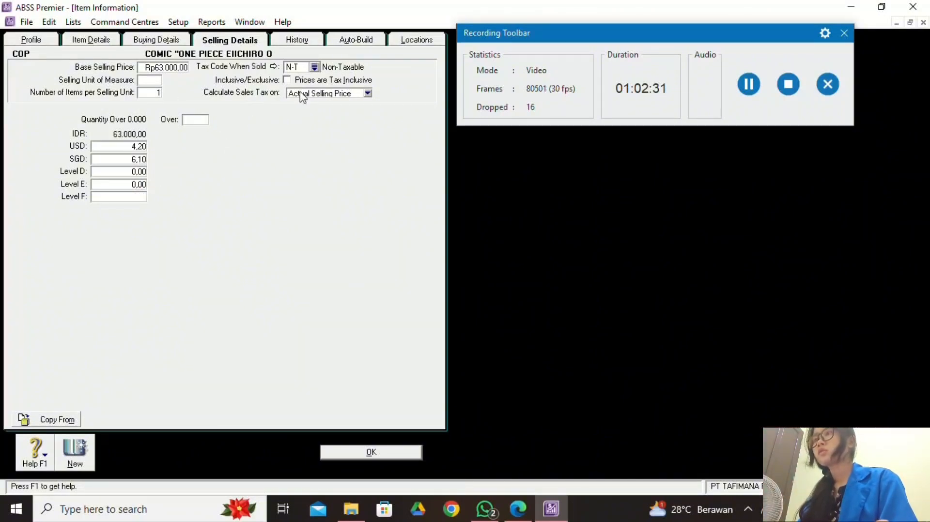
click(138, 173)
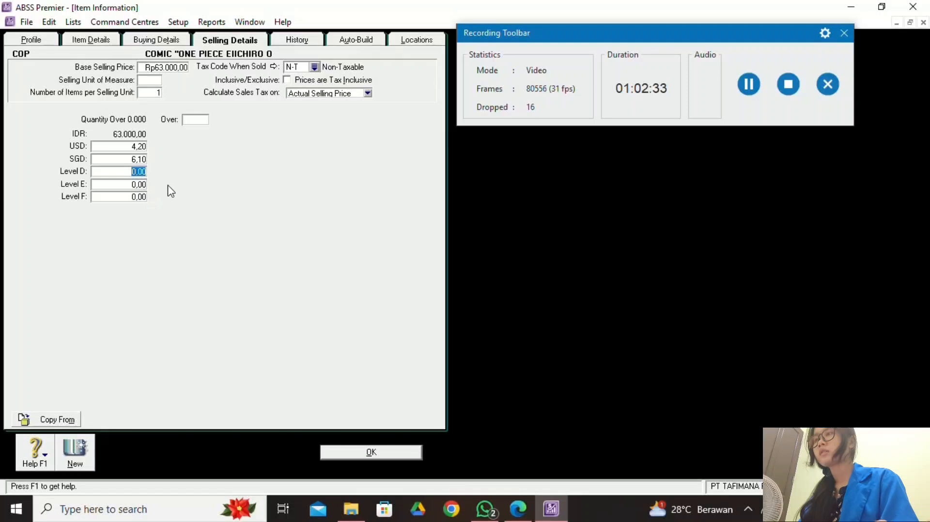
click(528, 512)
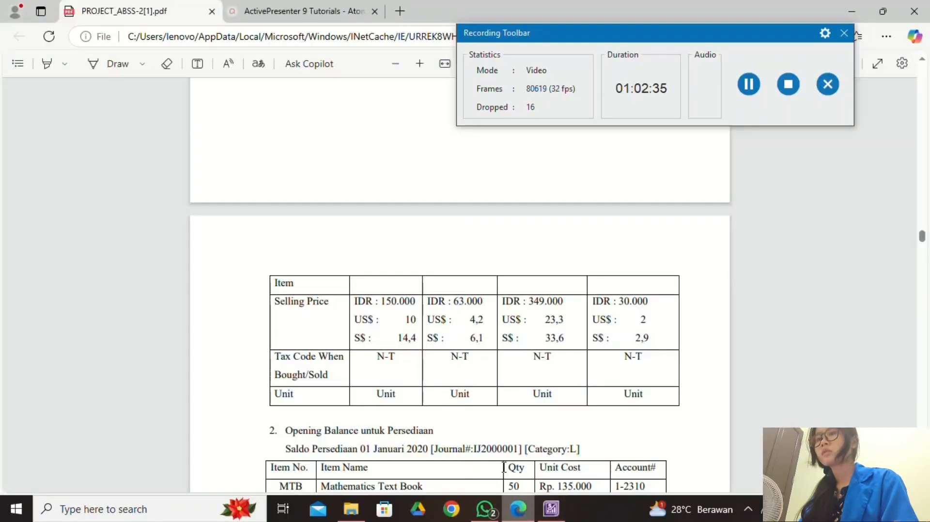
click(545, 512)
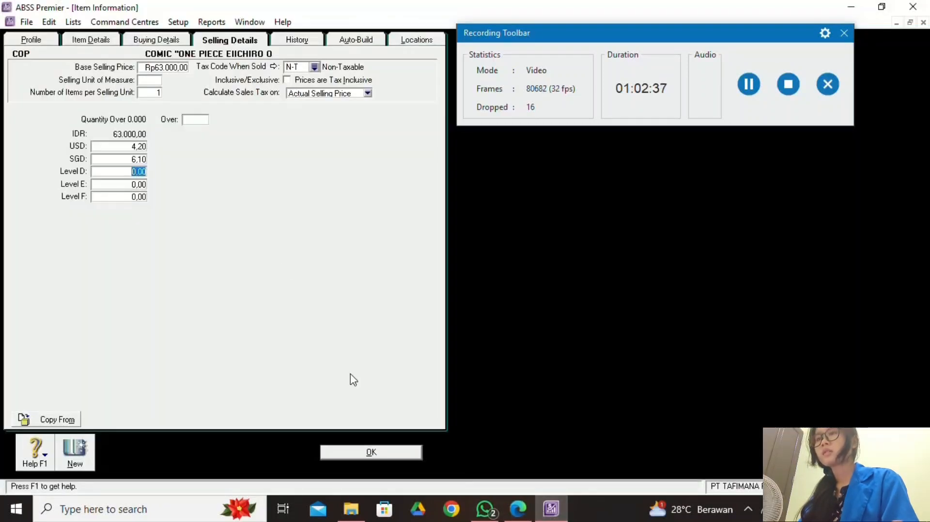
click(369, 451)
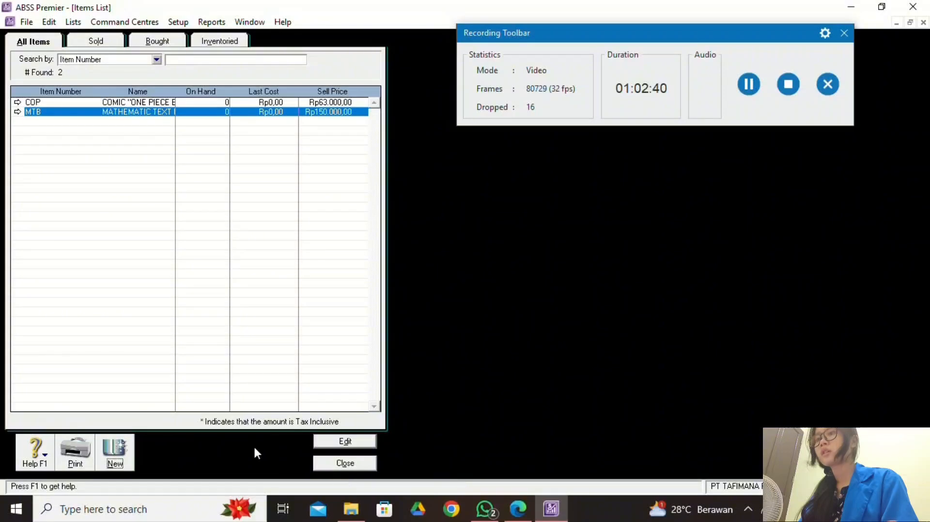
Check the next item in the PDF and discard the blank new item form.
click(117, 455)
click(518, 509)
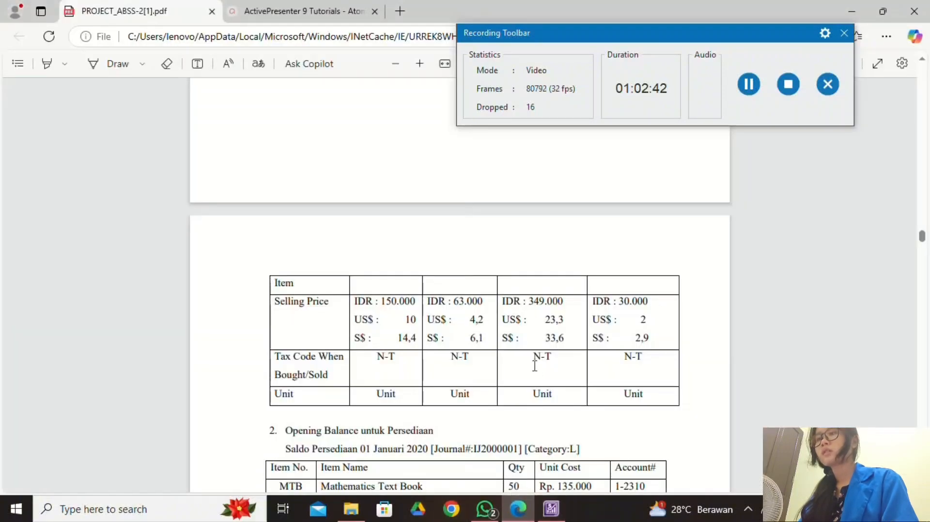
scroll(533, 370, up, 5)
scroll(533, 370, down, 2)
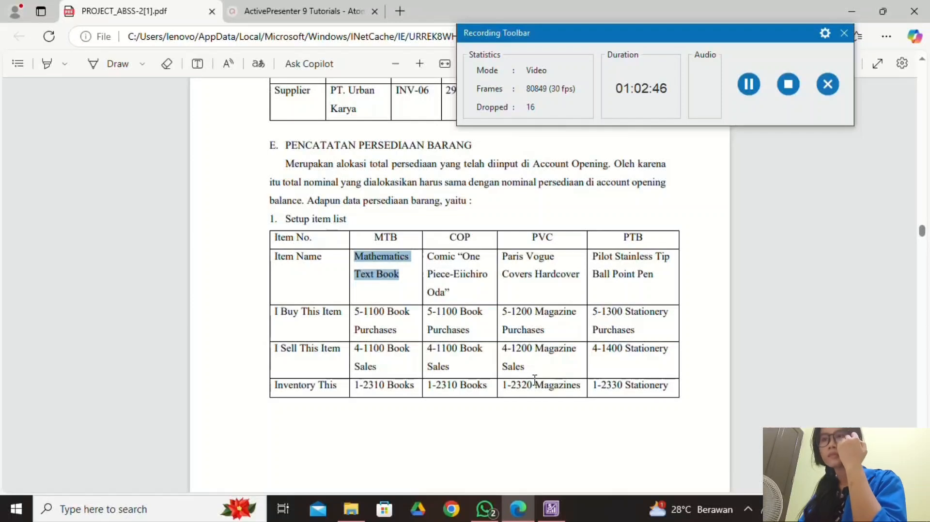
click(551, 508)
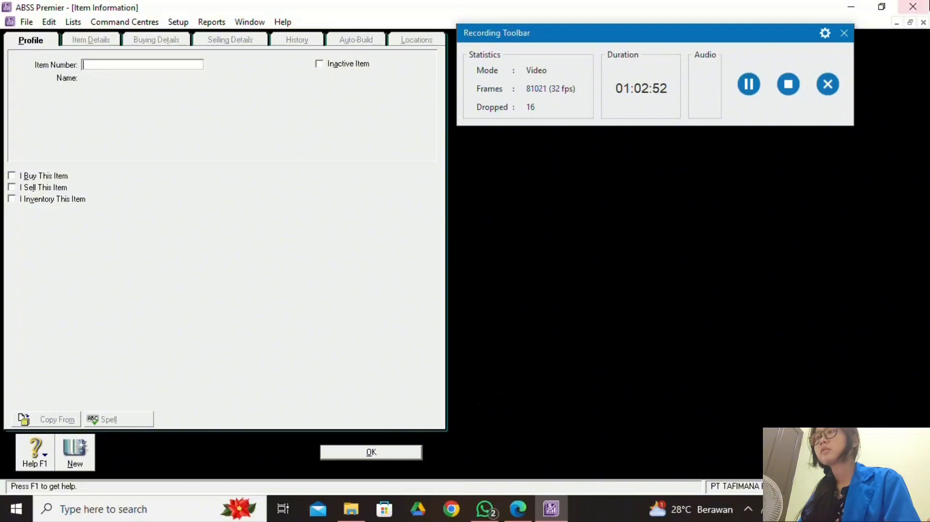
click(922, 22)
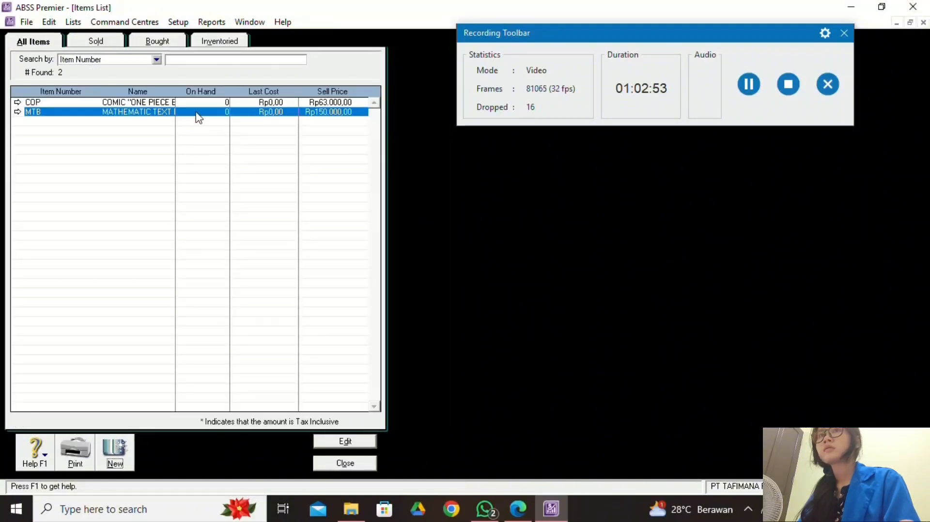
Reopen the MTB item, compare it with the PDF table, and save it.
double_click(147, 113)
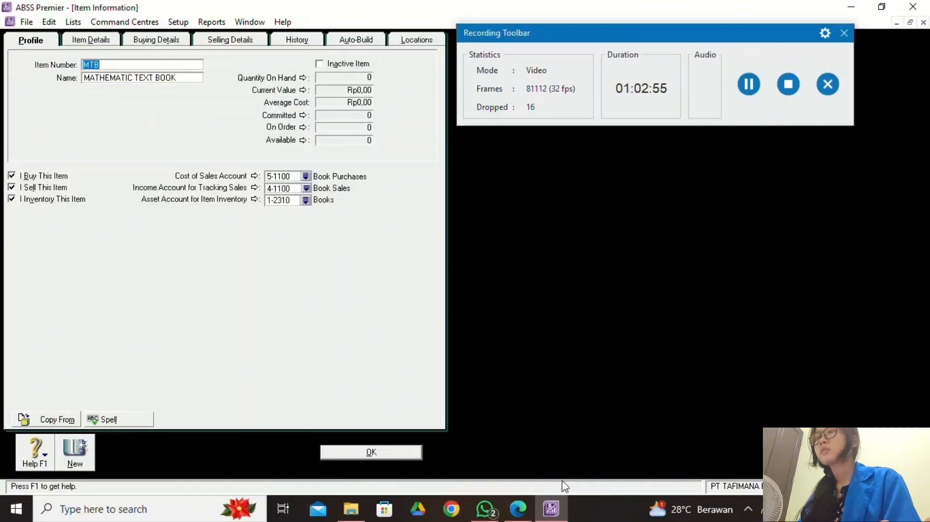
click(518, 508)
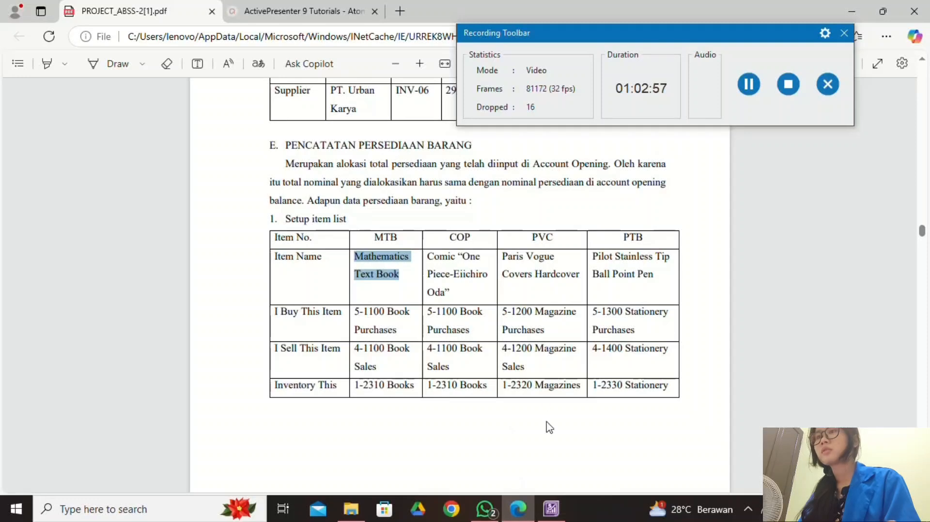
click(551, 509)
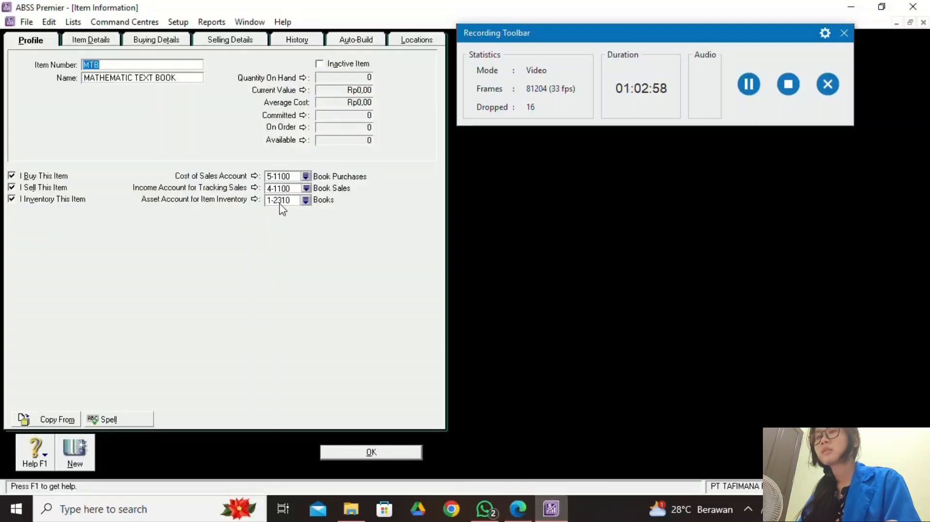
click(517, 509)
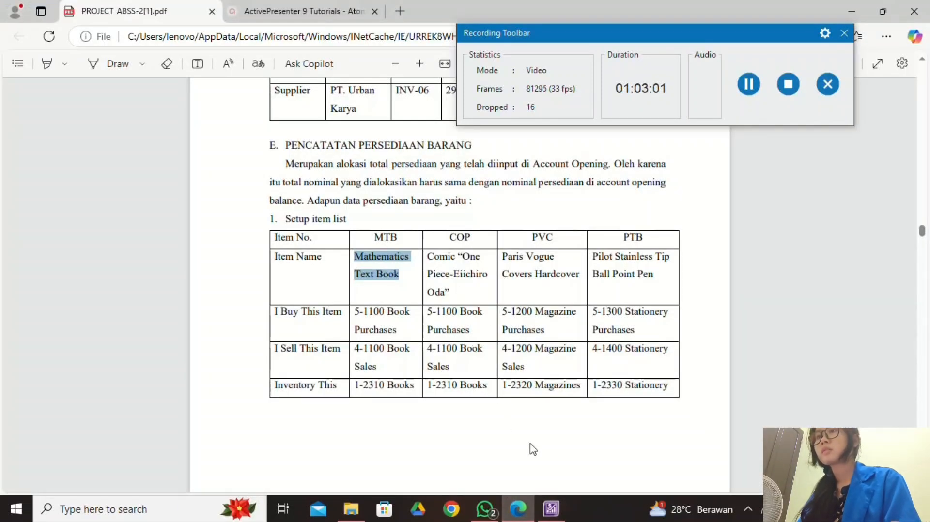
click(551, 509)
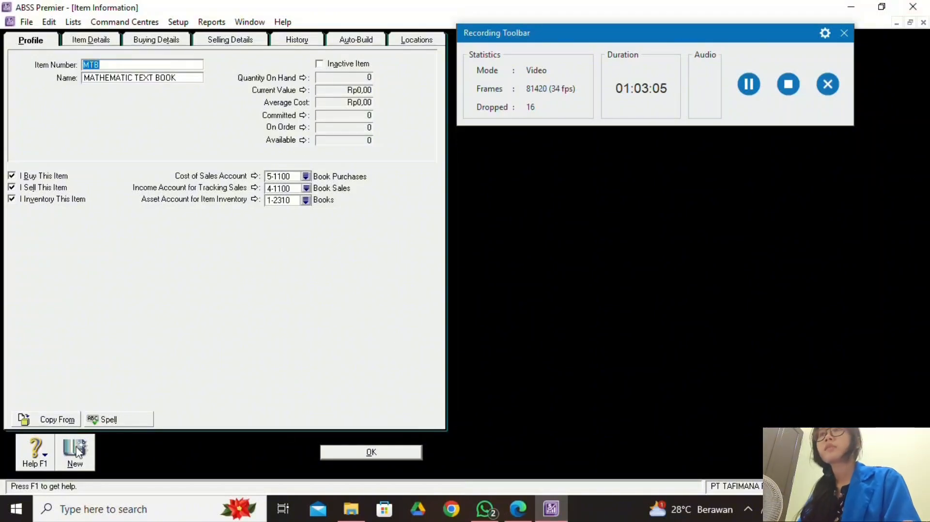
click(388, 456)
Start a new inventory item with item number PVC.
click(121, 459)
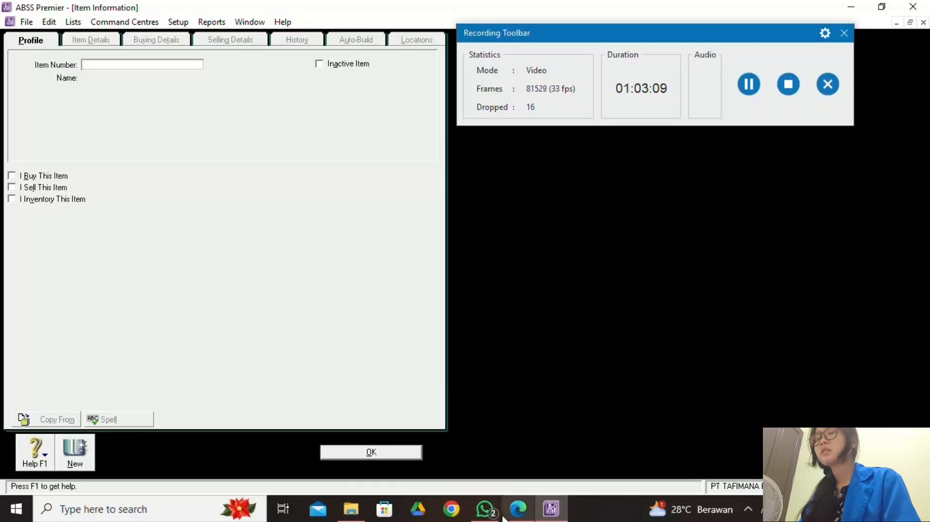
click(518, 509)
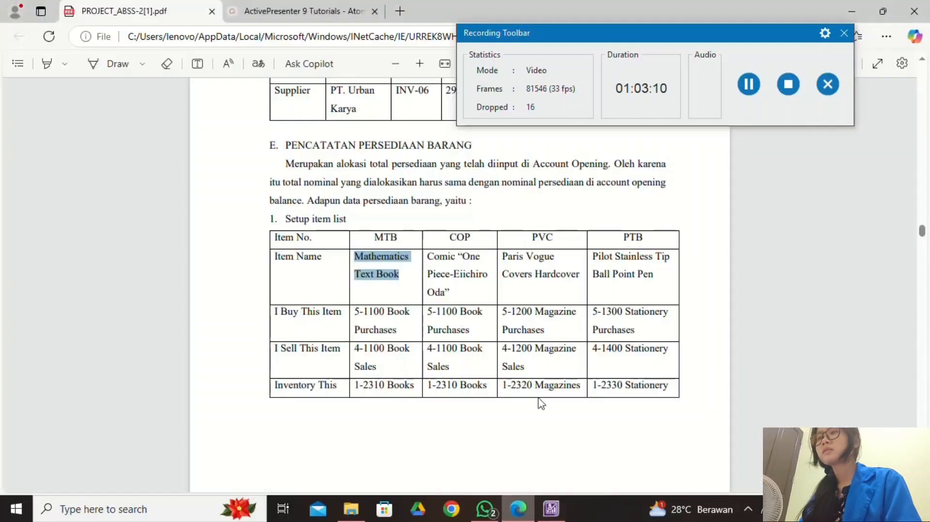
click(557, 516)
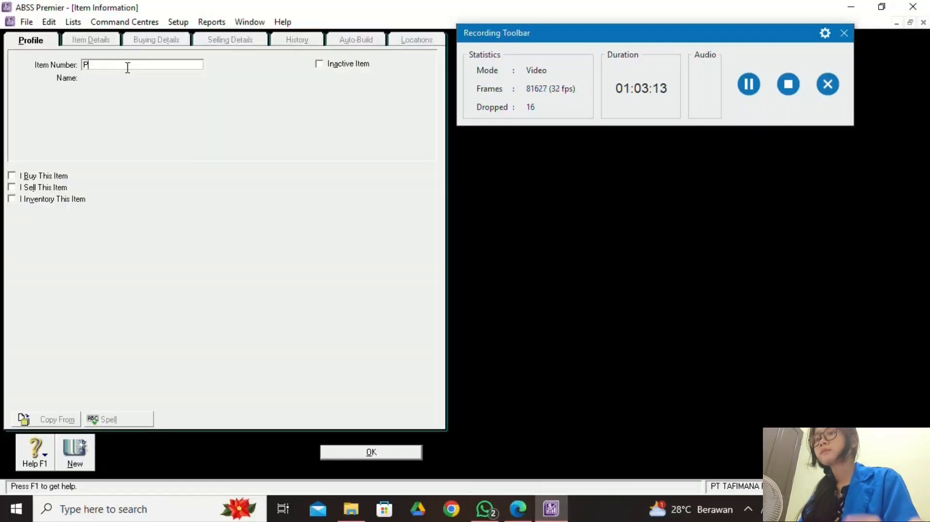
key(Tab)
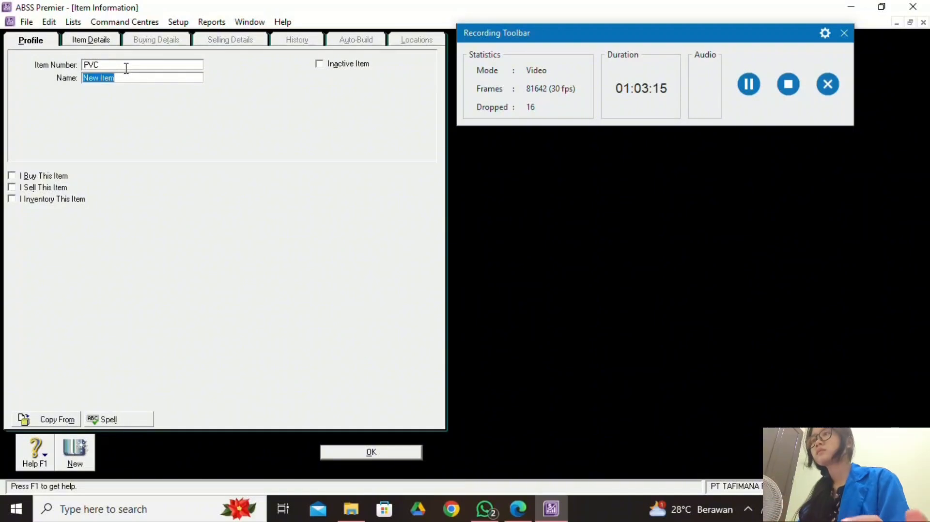
click(518, 508)
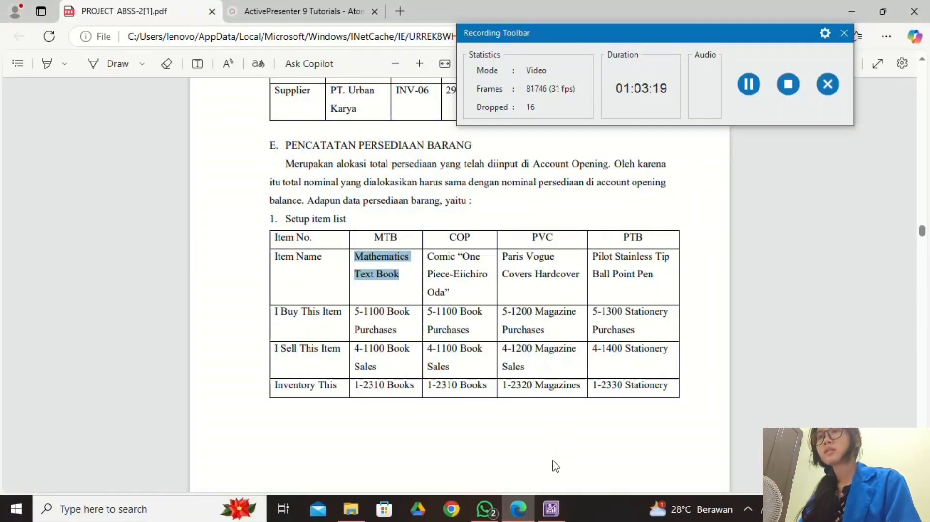
click(551, 509)
Name the item PARIS VOGUE COVERS HARDCOVER.
text(PARIS VOGUE)
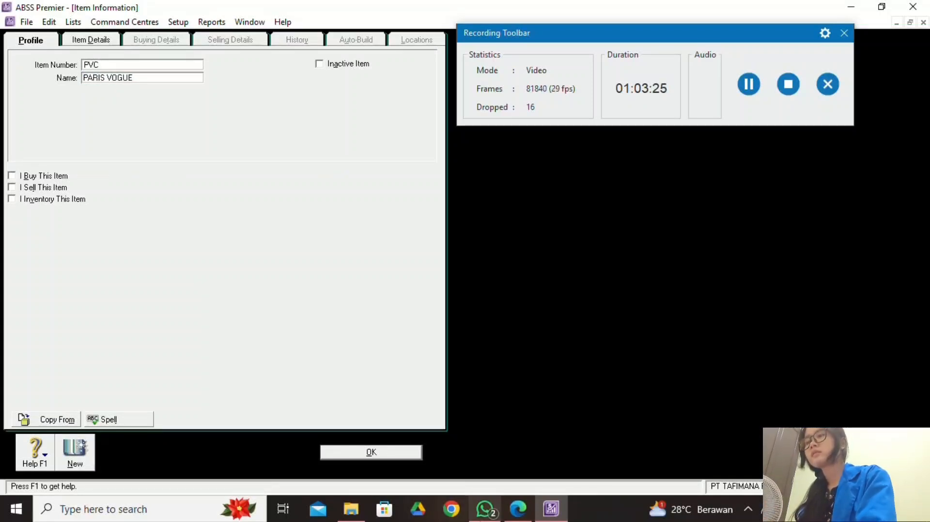
click(518, 508)
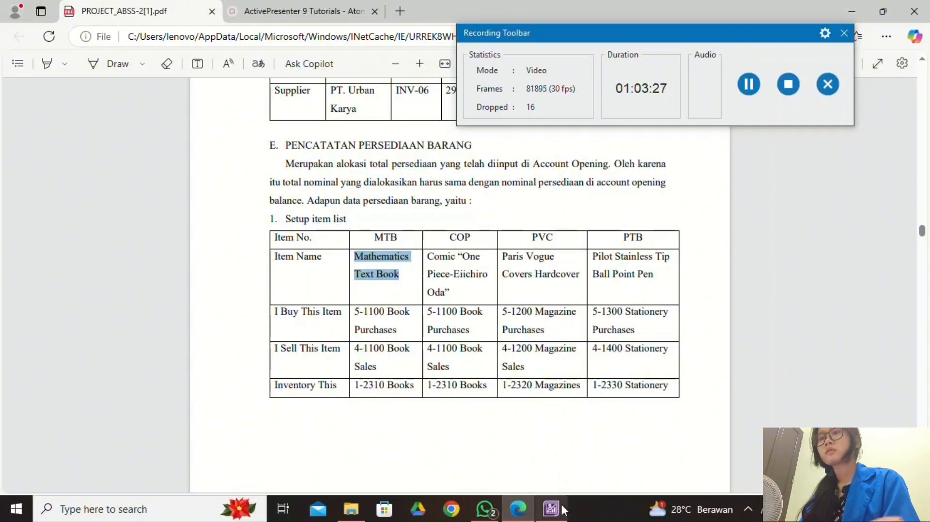
click(538, 414)
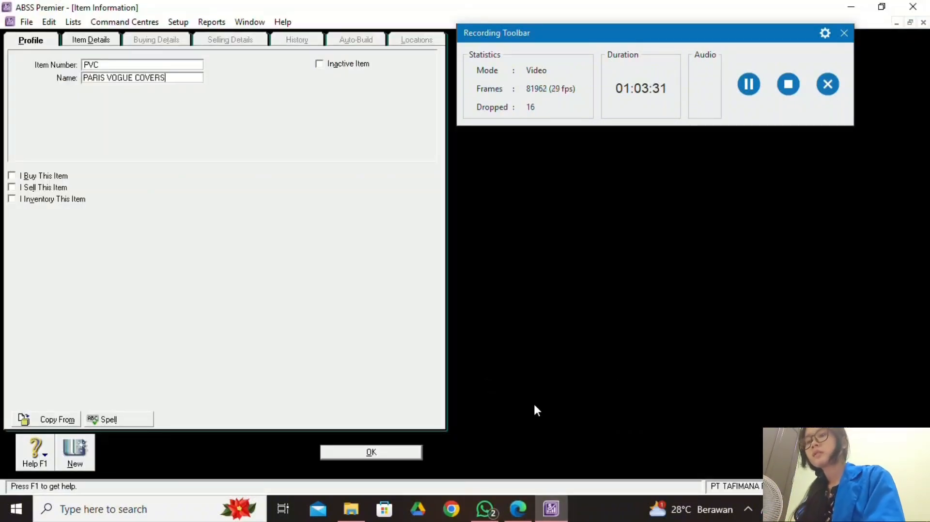
text(OVER)
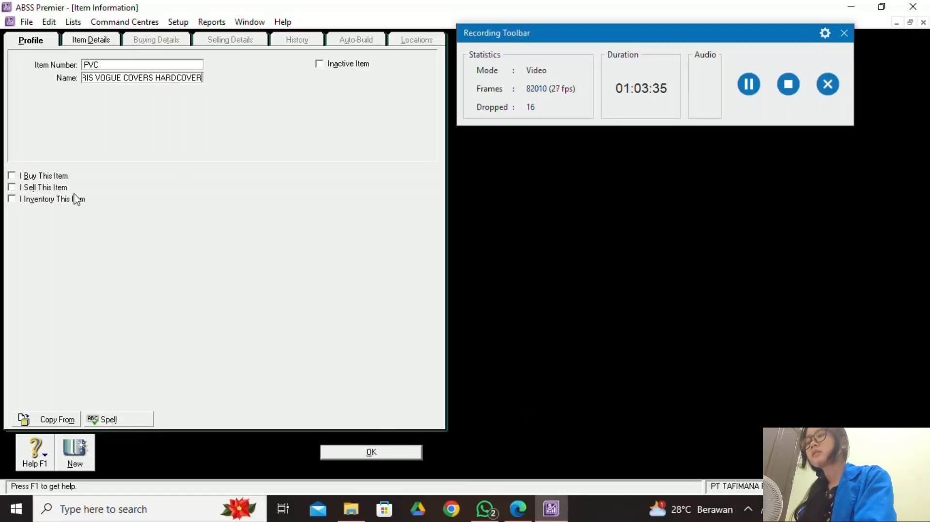
Mark PVC as an item that is bought, sold and inventoried.
click(21, 174)
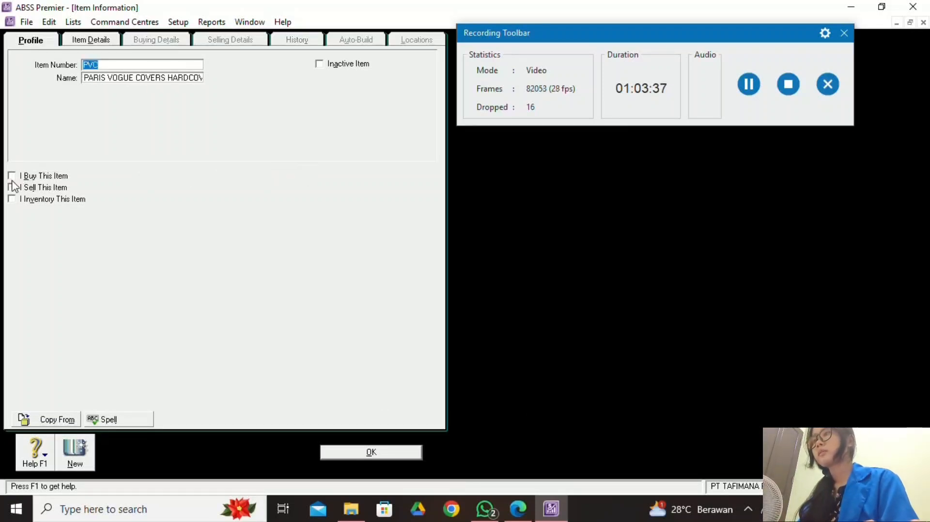
click(12, 190)
click(13, 188)
click(12, 199)
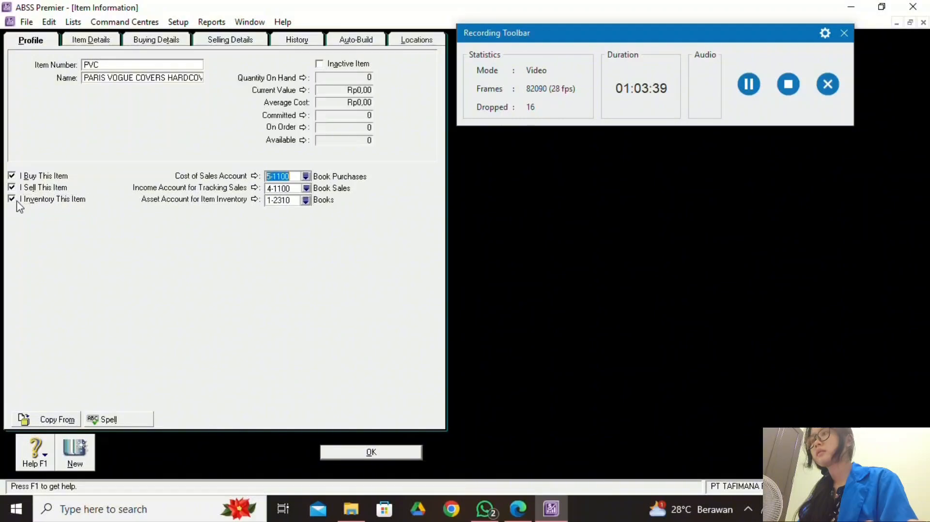
Set PVC's cost of sales account to 5-1200 Magazine Purchases.
click(530, 514)
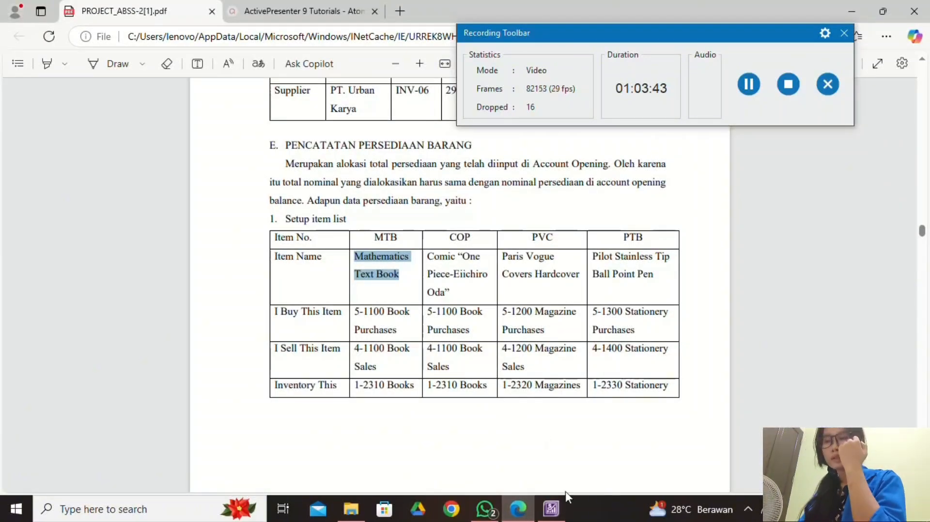
click(554, 516)
click(307, 177)
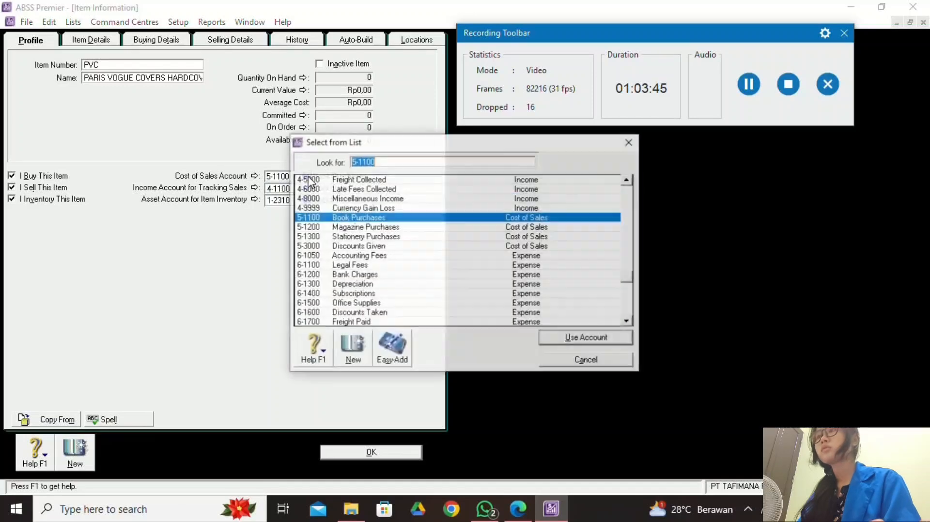
click(350, 227)
click(571, 338)
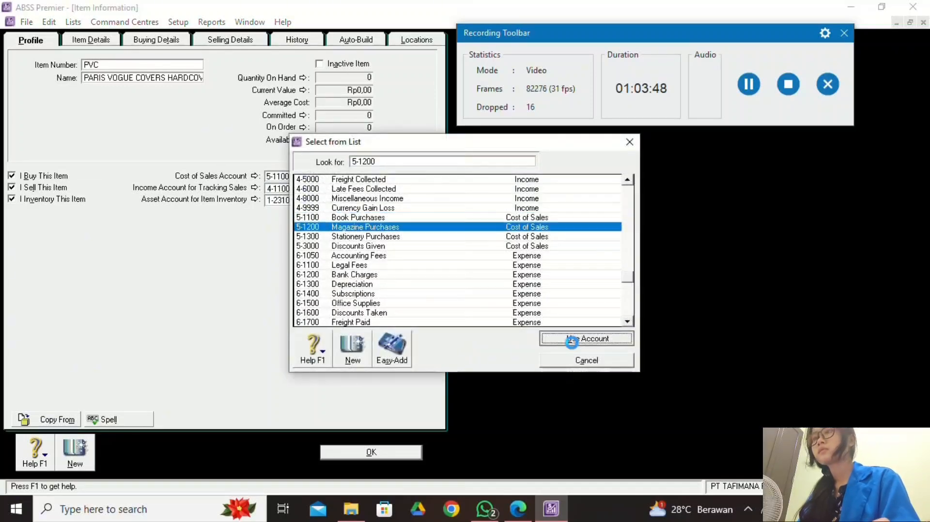
click(515, 517)
click(551, 507)
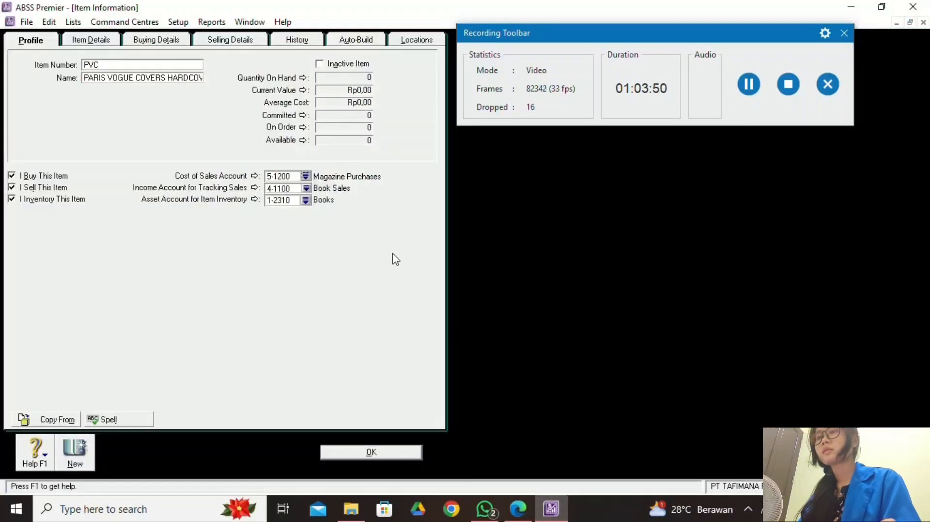
Set PVC's income account to 4-1200 Magazine Sales and asset account to 1-2320 Magazines.
click(306, 188)
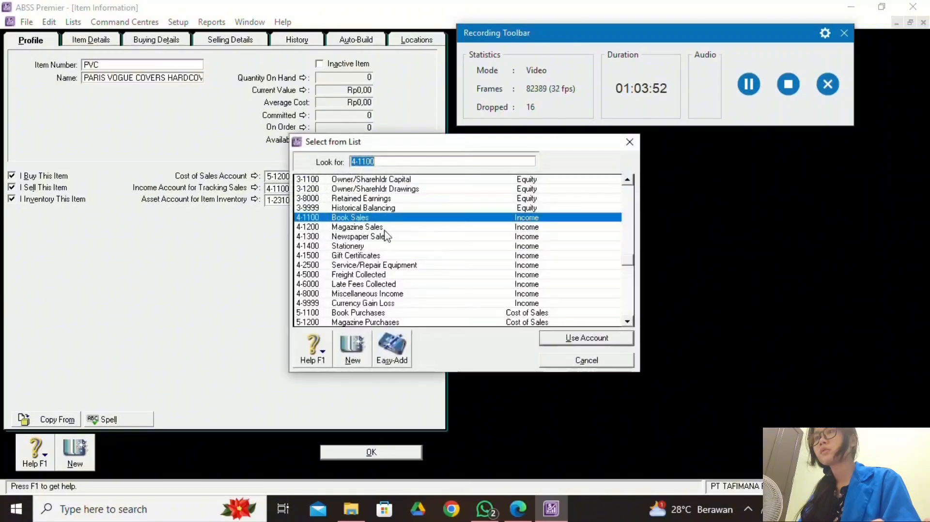
click(382, 227)
click(592, 339)
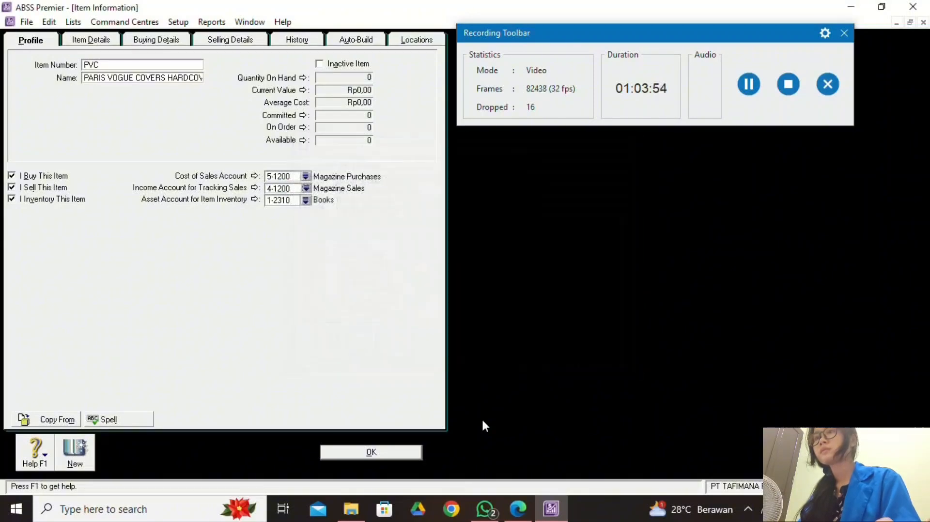
click(305, 200)
click(387, 227)
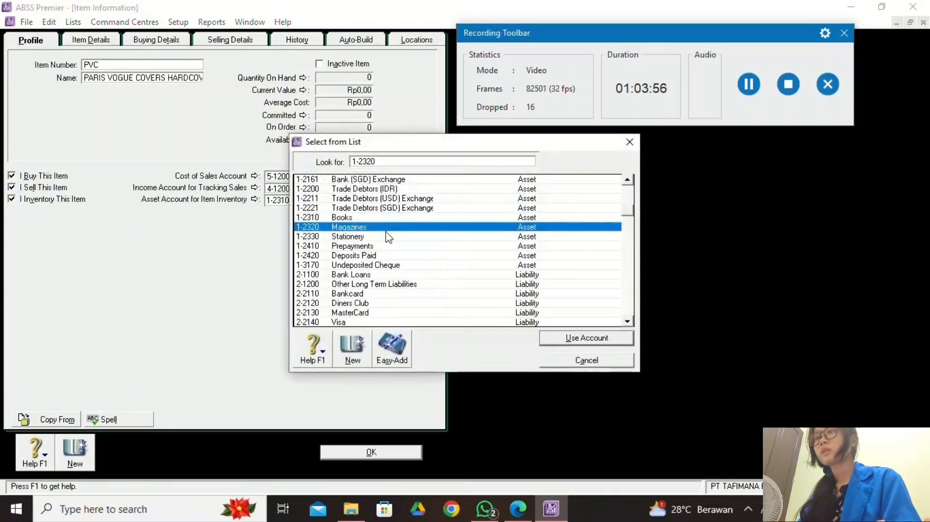
click(549, 345)
click(116, 41)
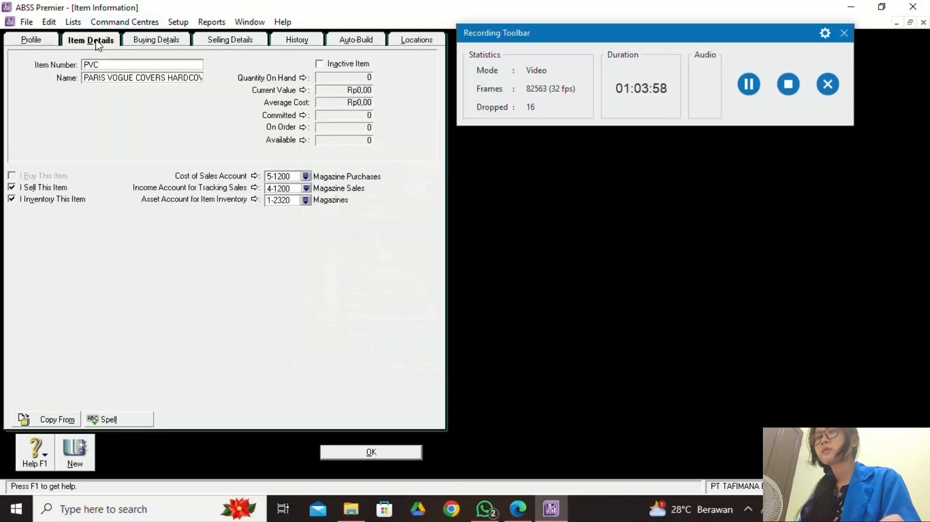
click(139, 41)
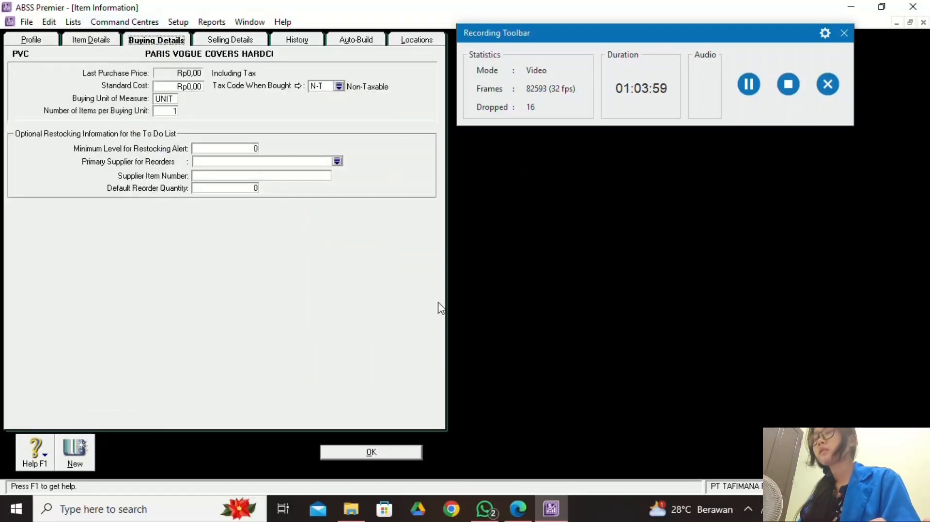
Set PVC's base selling price to Rp349.000,00 after checking it in the PDF.
click(518, 509)
scroll(527, 439, down, 6)
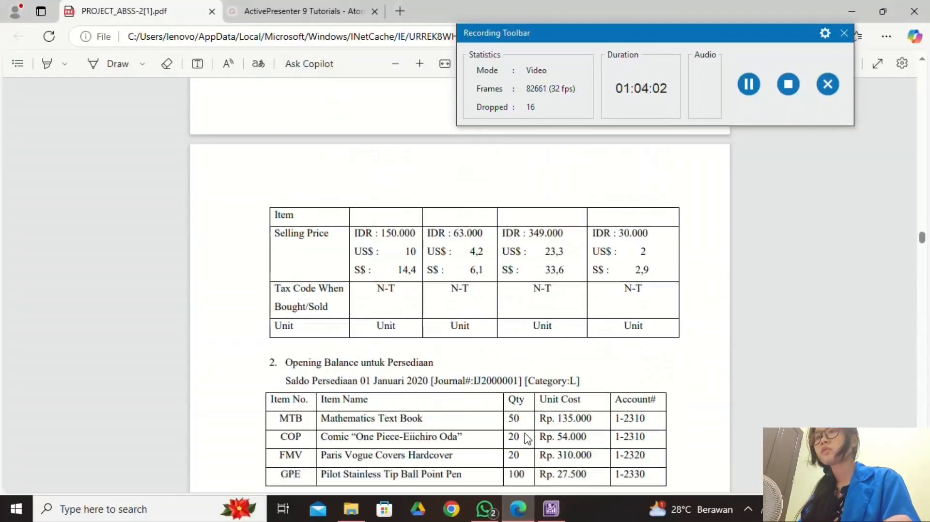
click(551, 509)
click(230, 40)
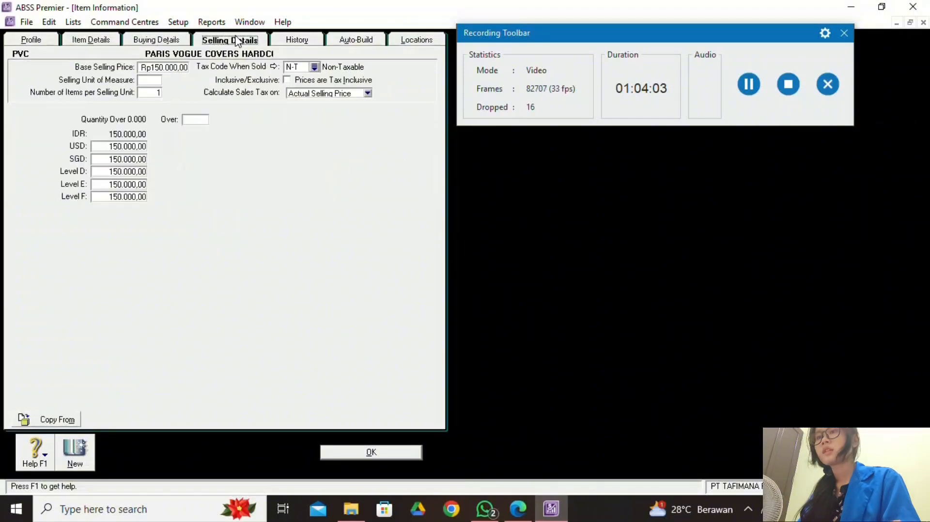
click(518, 508)
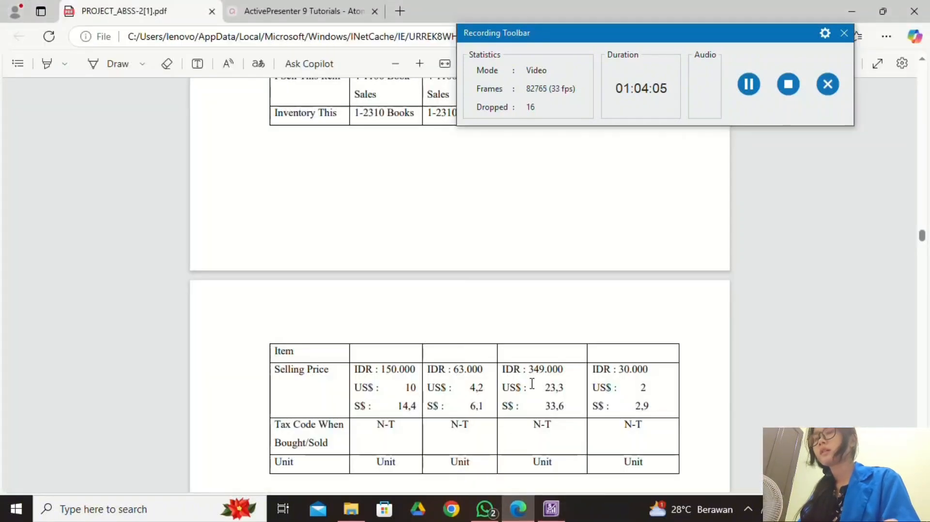
click(551, 509)
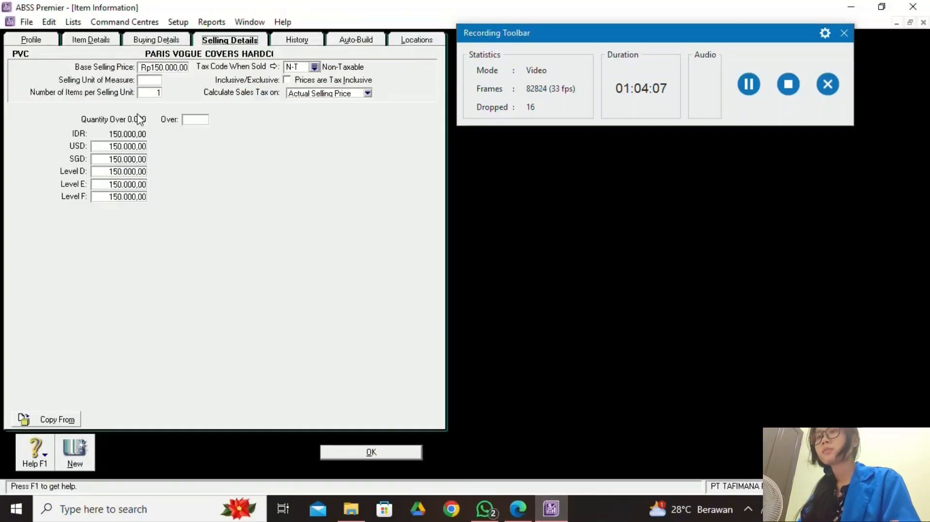
click(153, 67)
text(34)
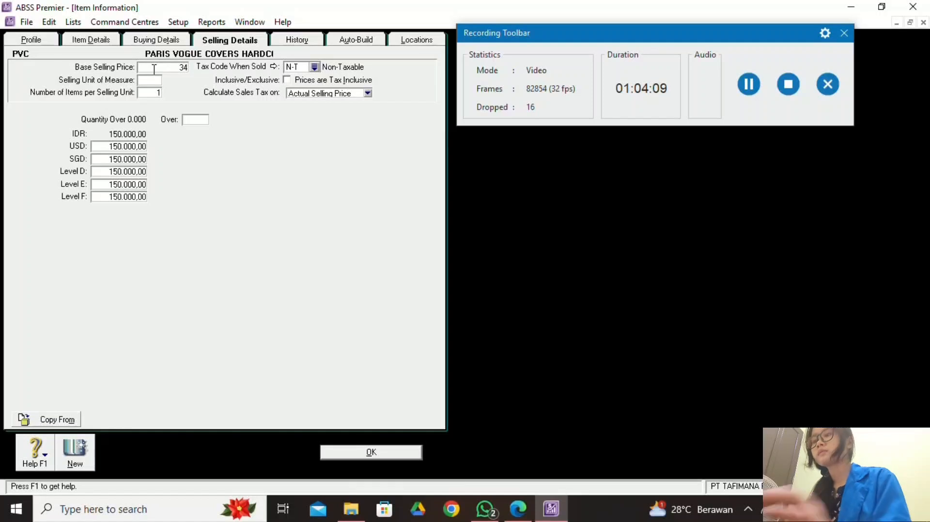
text(90000)
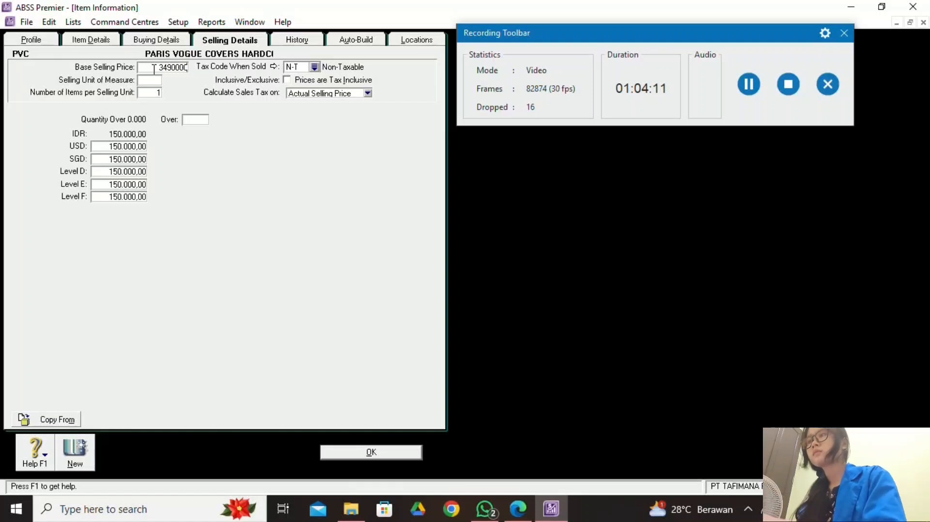
click(139, 148)
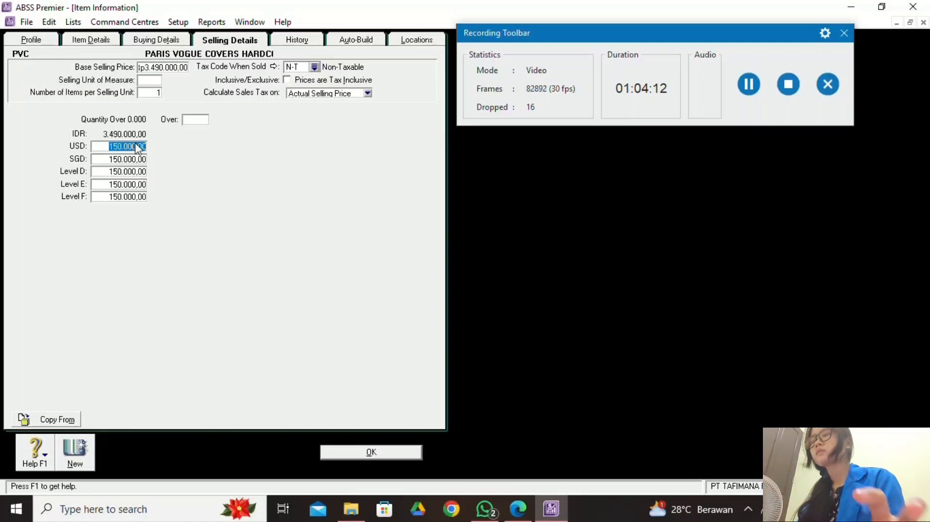
click(179, 67)
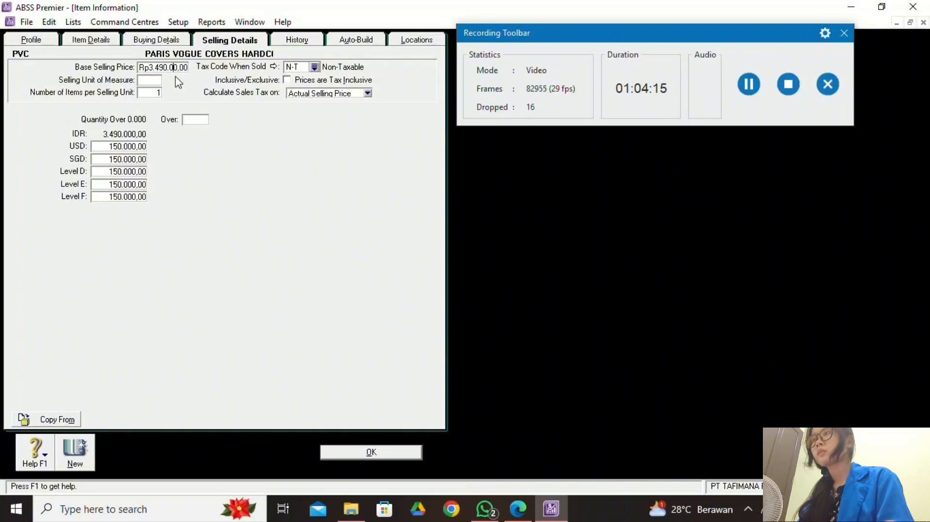
key(BackSpace)
Enter PVC's foreign prices: USD 23,30 and SGD 33,60.
click(138, 154)
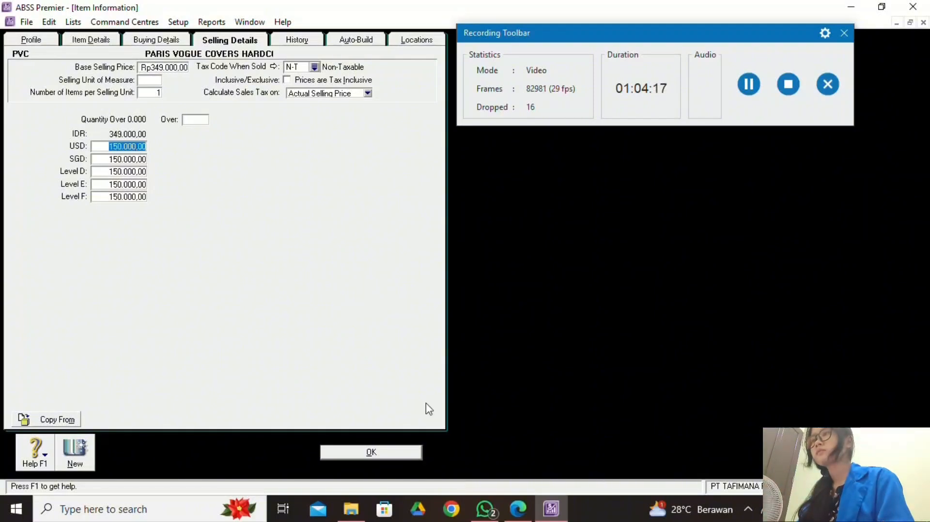
mouse_move(518, 509)
click(583, 432)
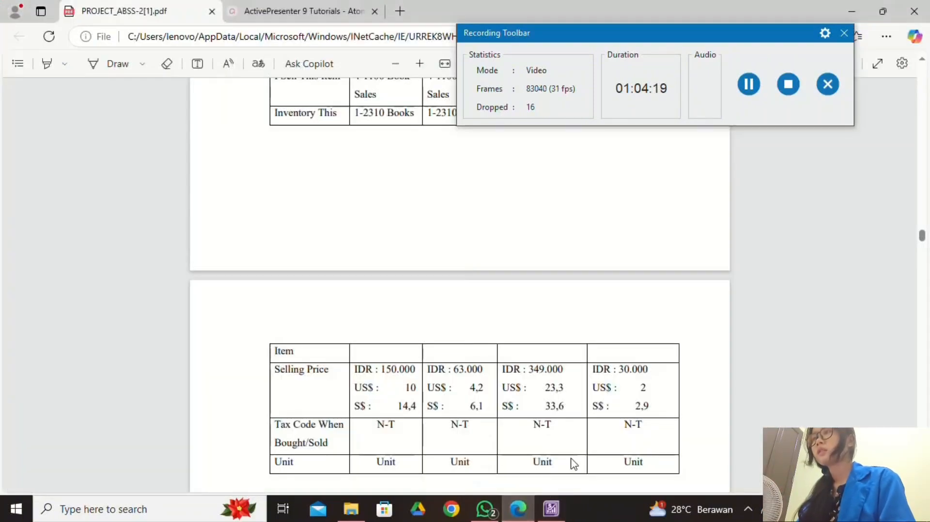
click(551, 509)
text(23,)
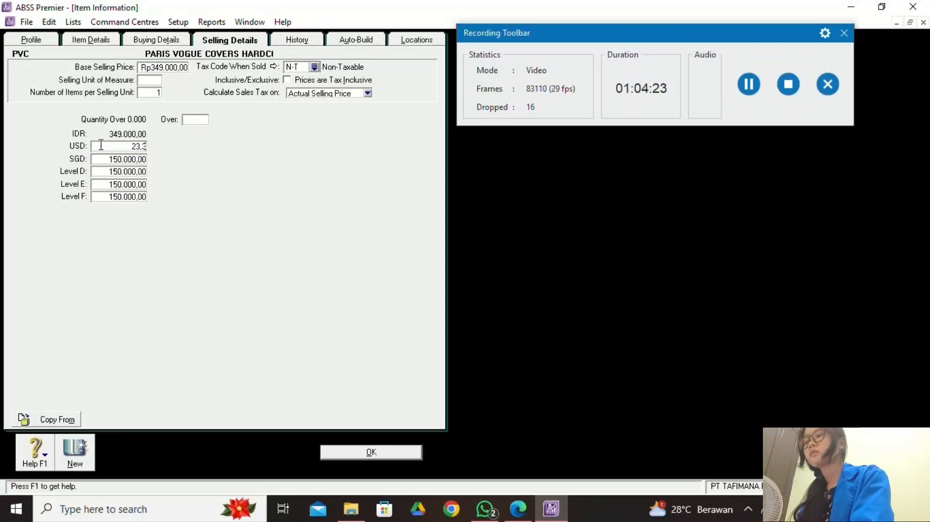
text(3)
key(Tab)
click(518, 508)
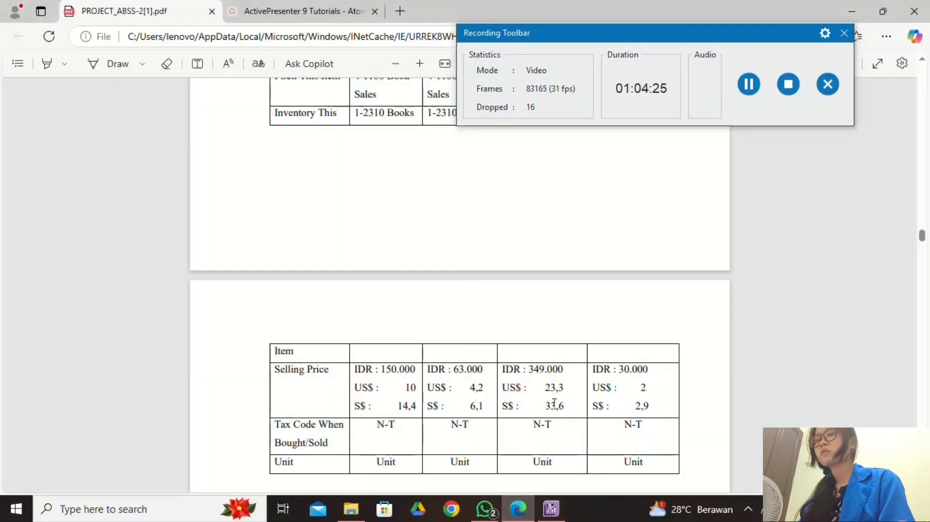
click(551, 508)
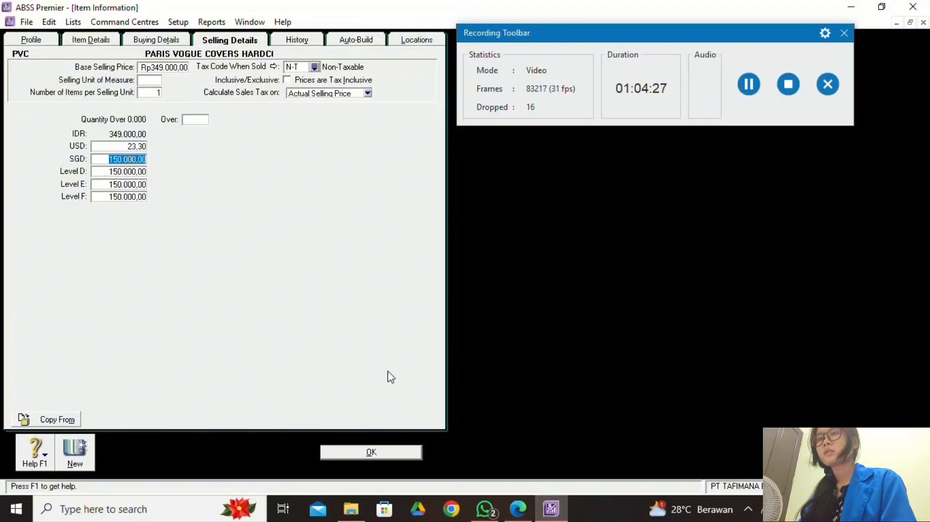
text(33,6)
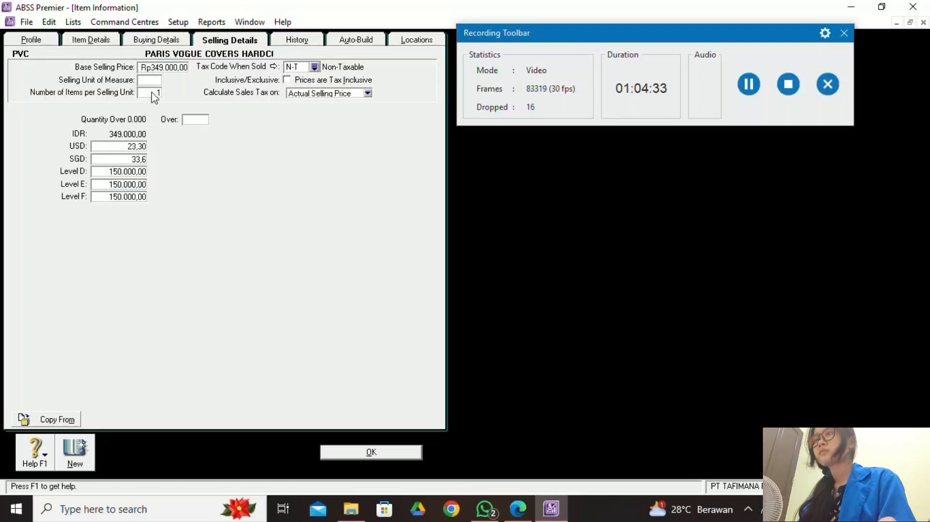
key(Tab)
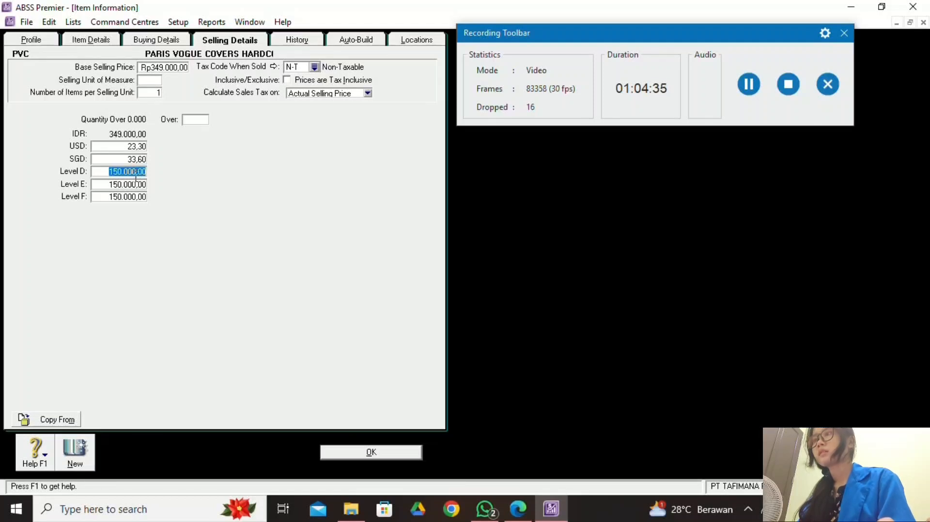
Clear the Level D, E and F selling prices for PVC.
key(BackSpace)
key(Tab)
key(BackSpace)
key(Tab)
key(BackSpace)
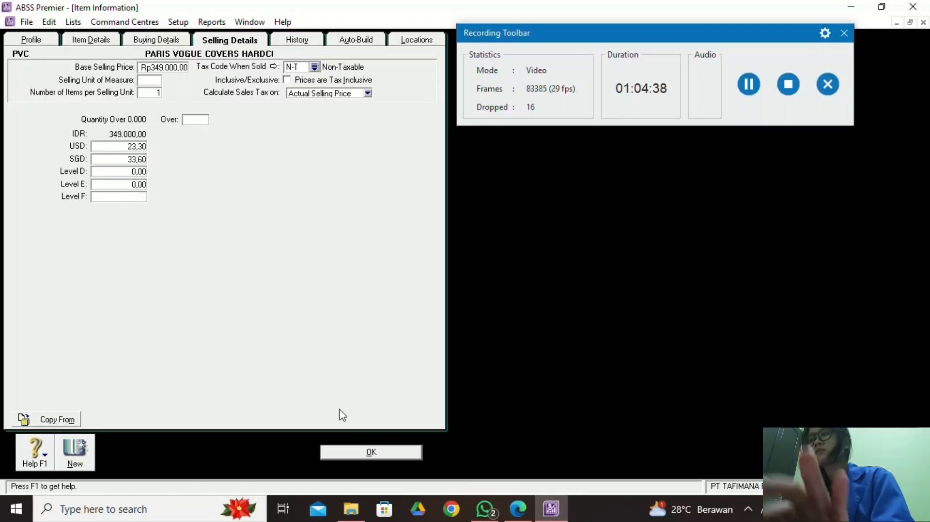
Save PVC and start a new inventory item numbered PTB.
click(374, 455)
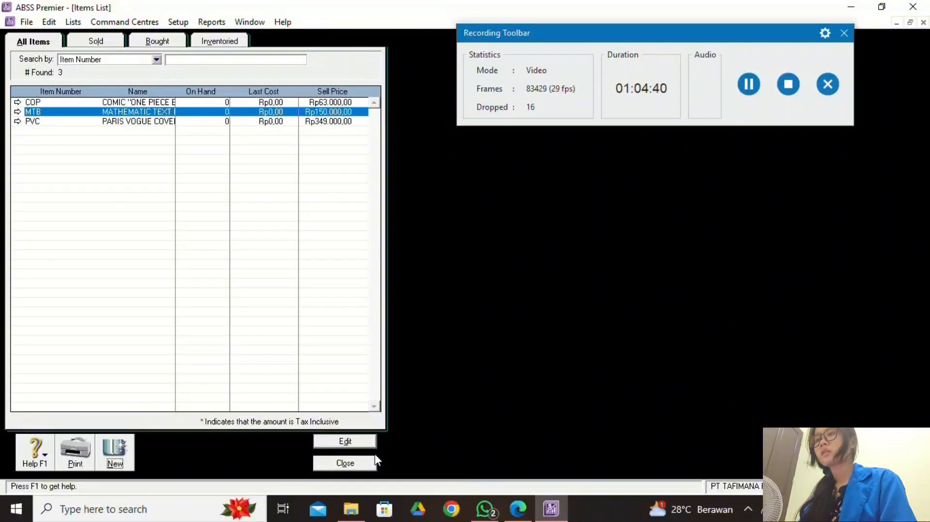
click(115, 453)
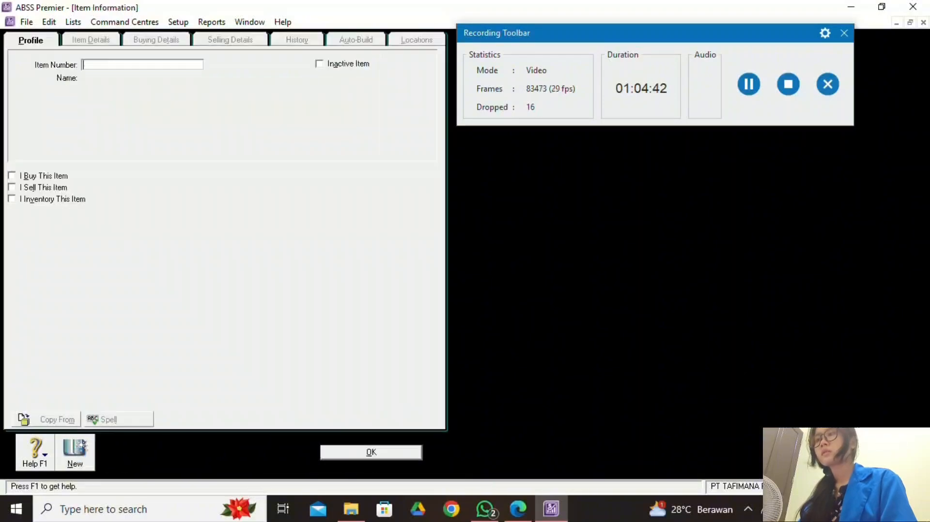
click(517, 508)
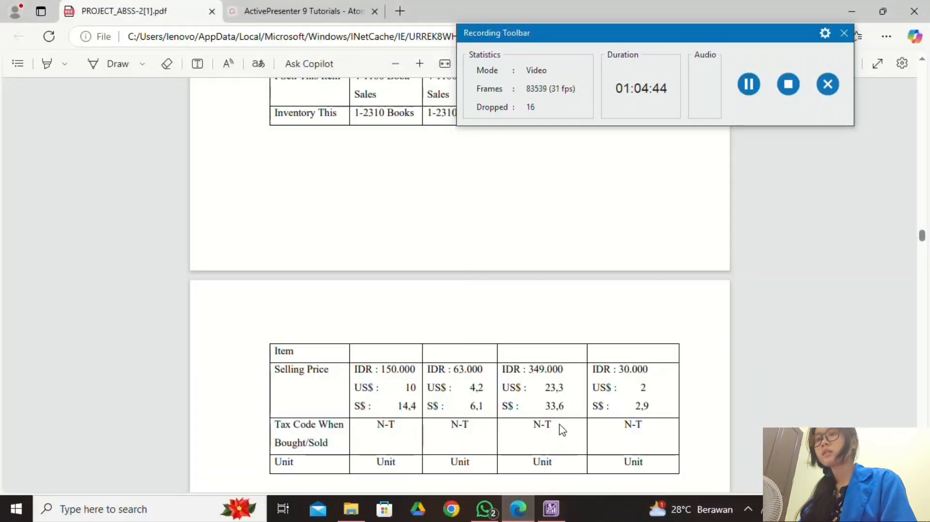
scroll(557, 426, up, 5)
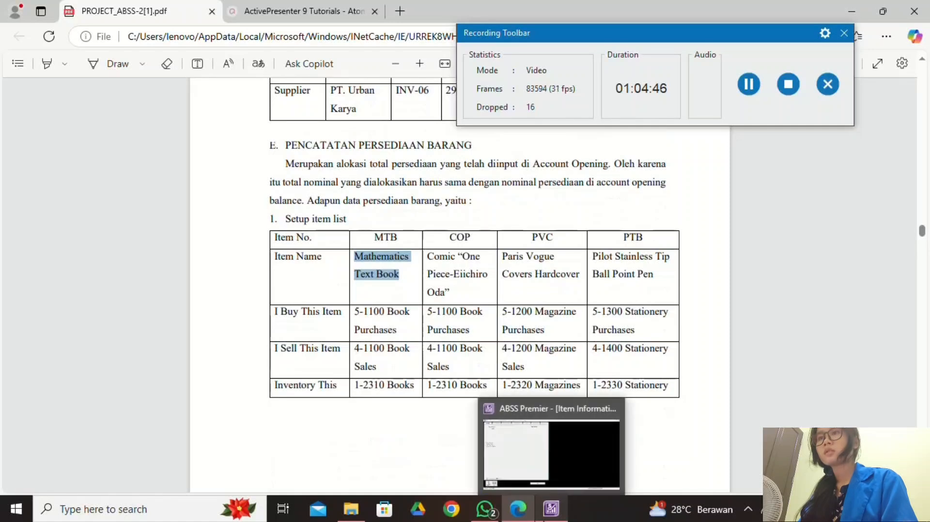
click(551, 510)
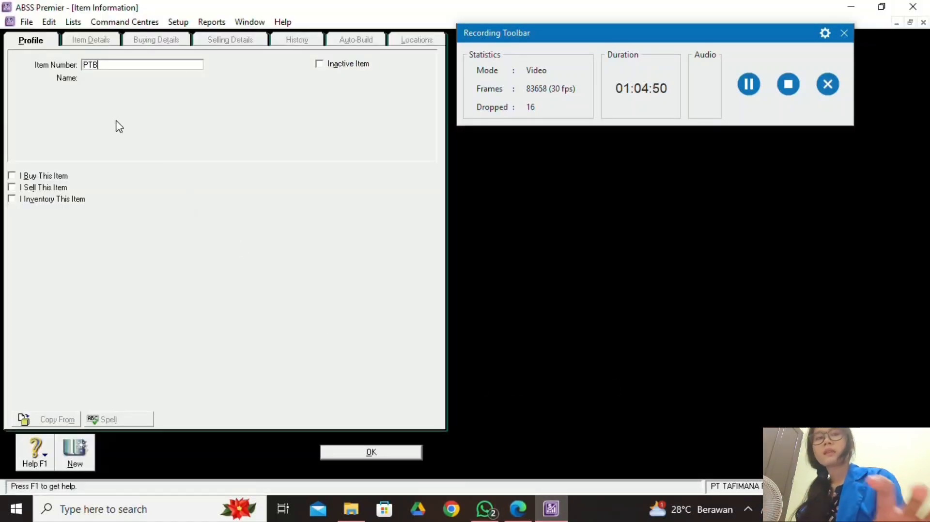
key(Tab)
Name the PTB item 'PILOT STAINLEES TIP BALL POINT', checking the PDF.
click(518, 509)
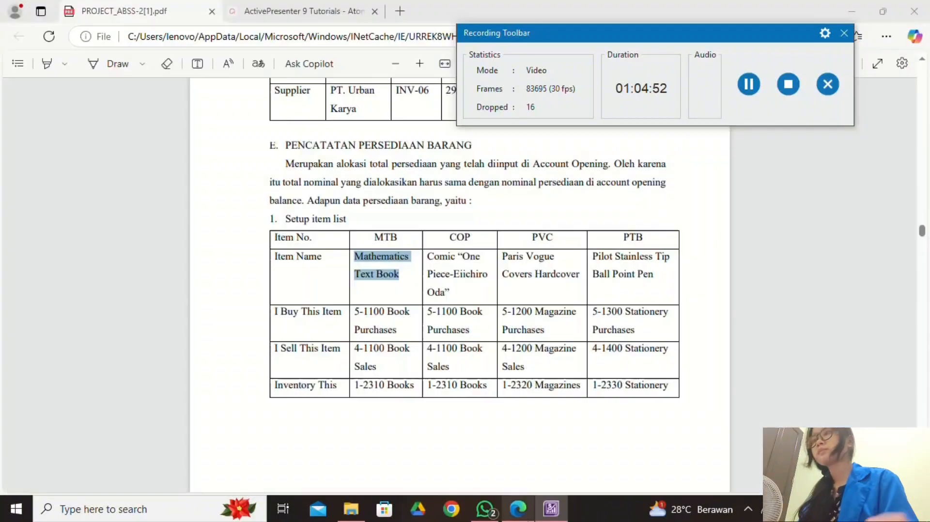
click(551, 509)
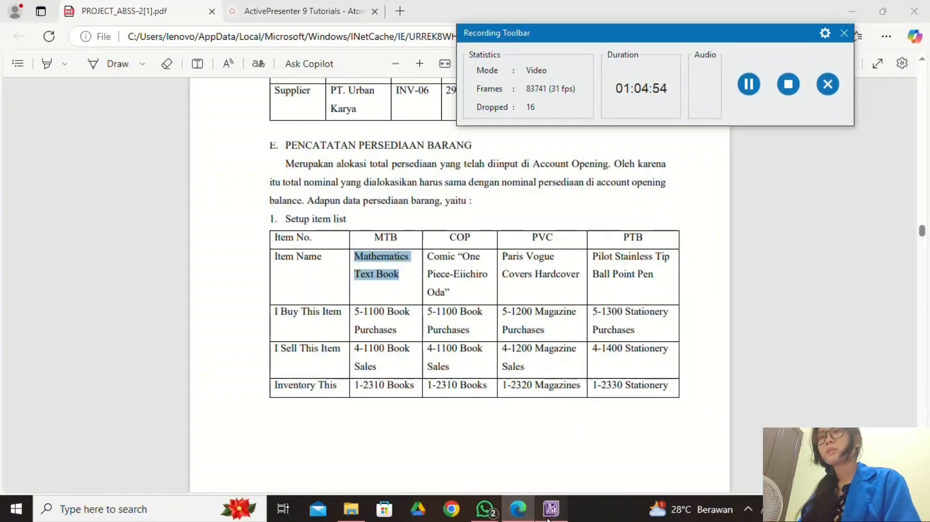
text(Pl)
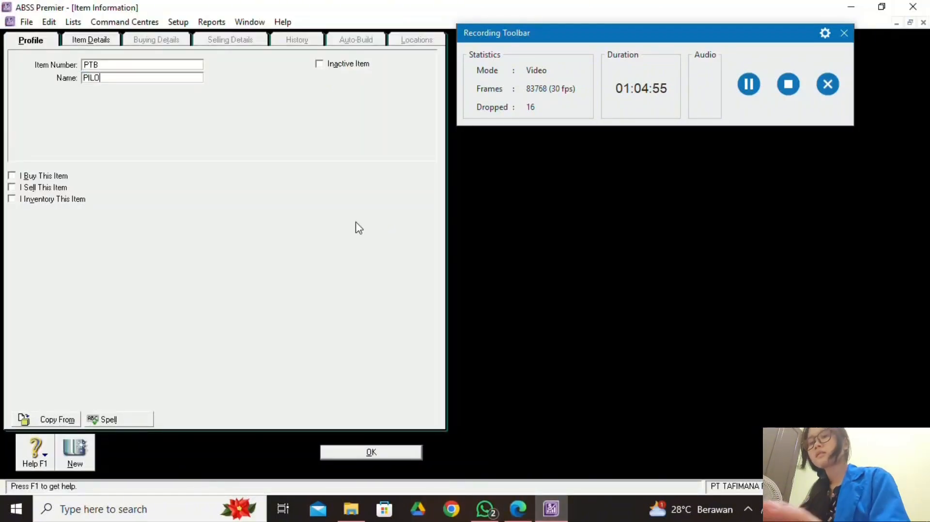
text(LOT STAINLES)
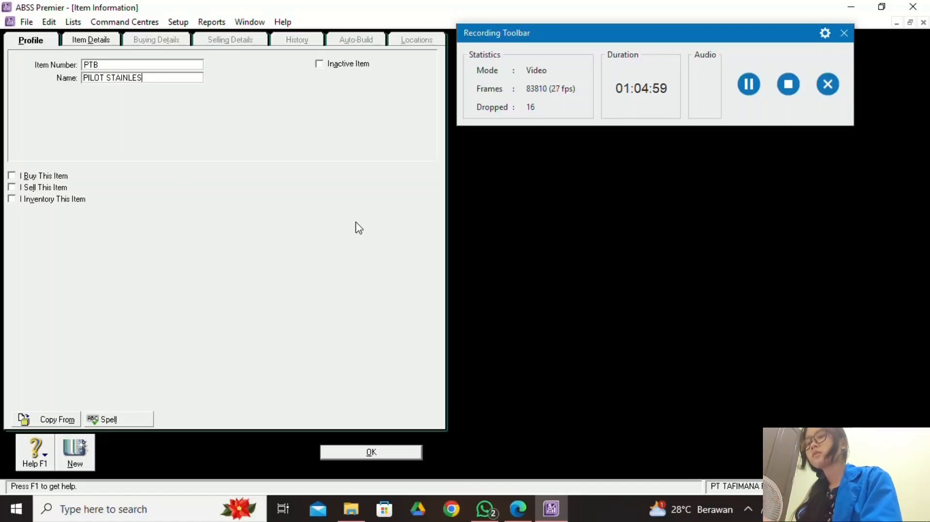
click(518, 508)
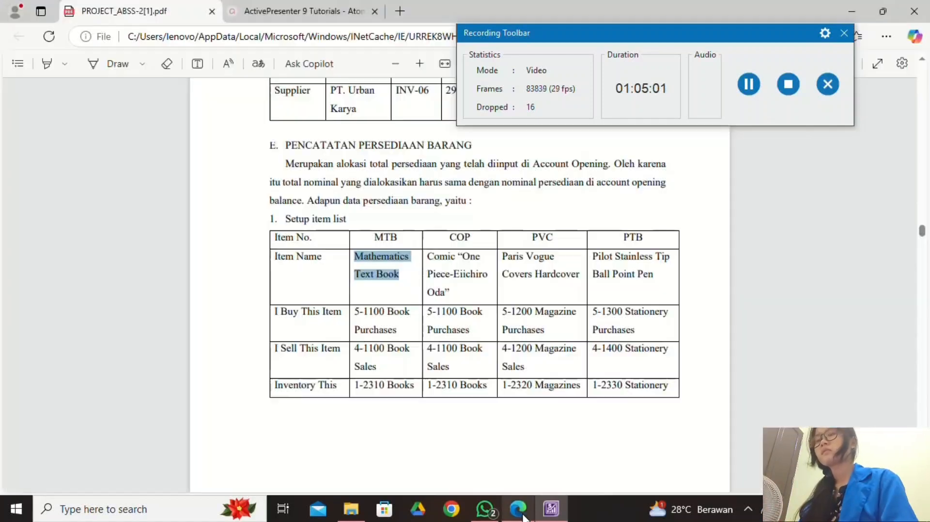
click(551, 509)
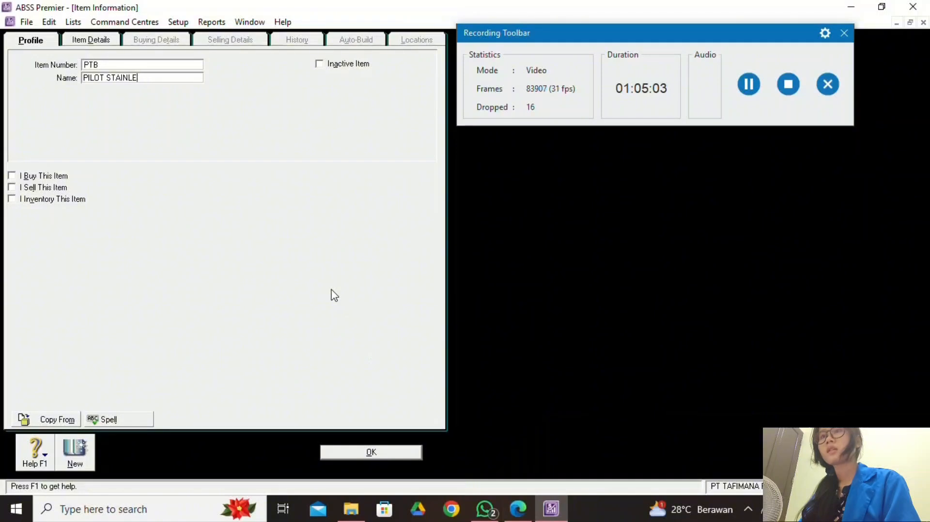
click(518, 508)
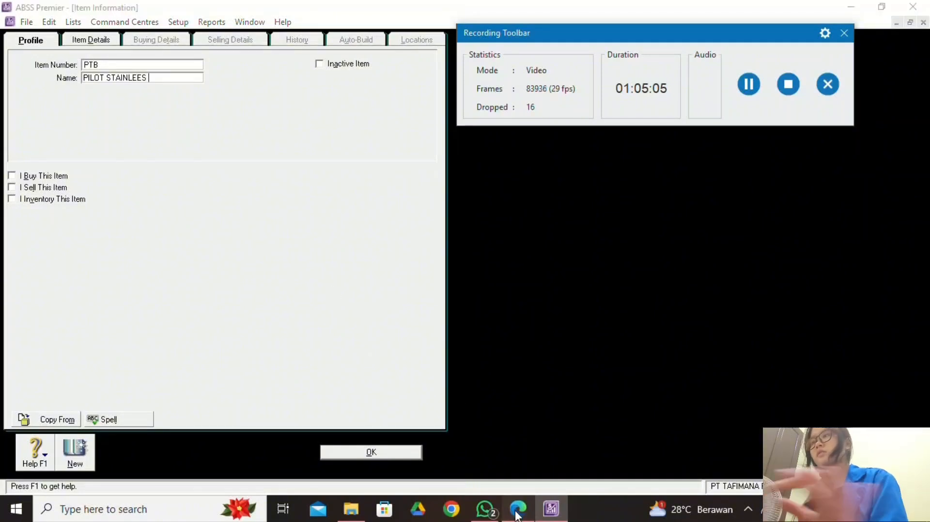
click(544, 514)
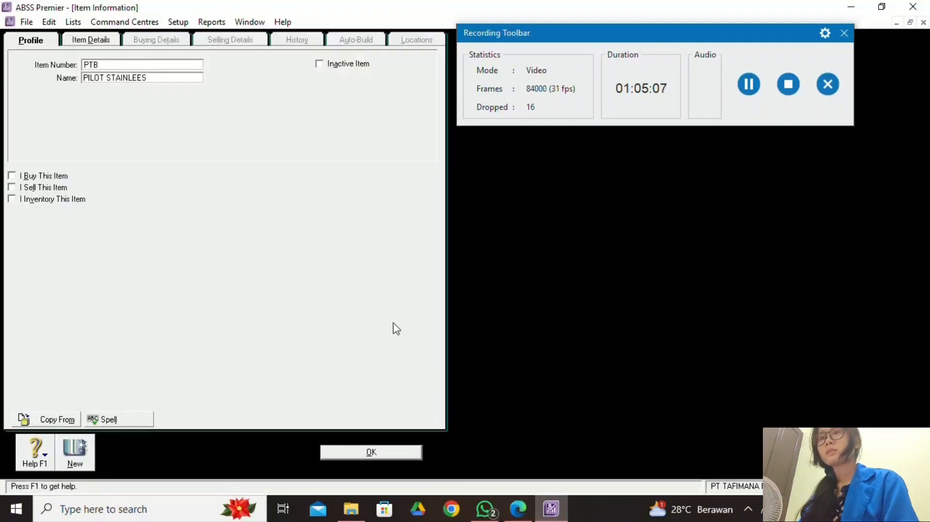
text(BALL)
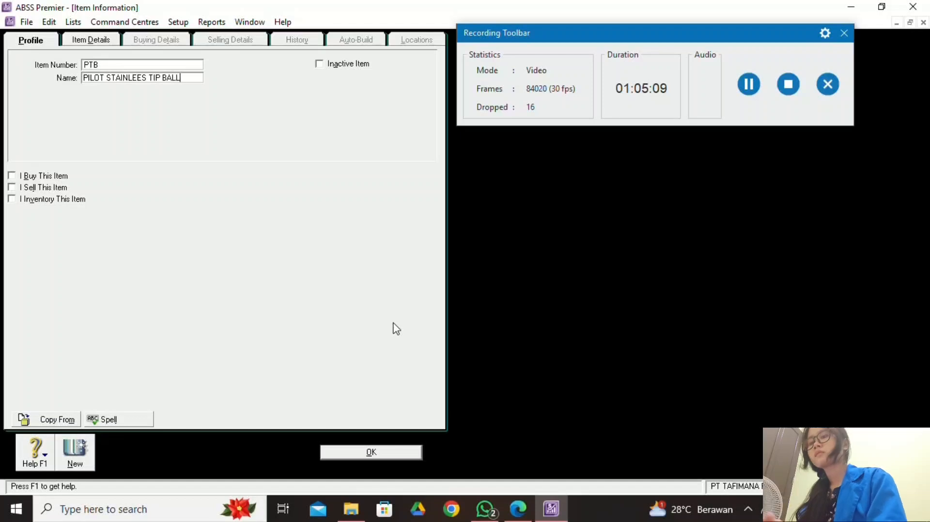
text( POINT)
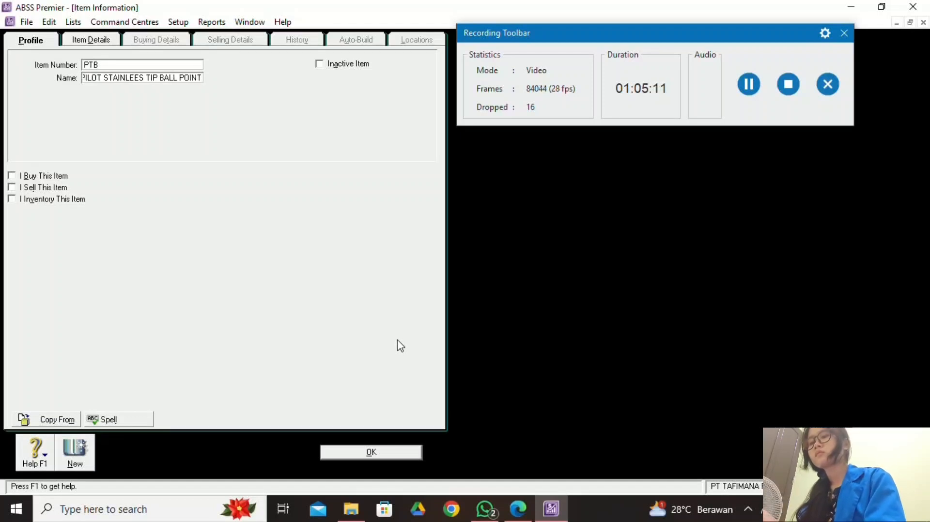
click(518, 508)
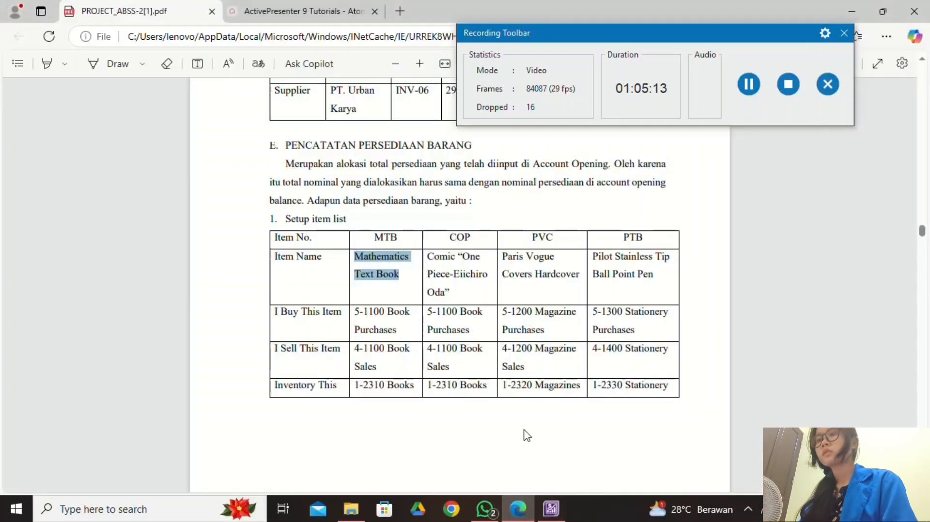
click(551, 510)
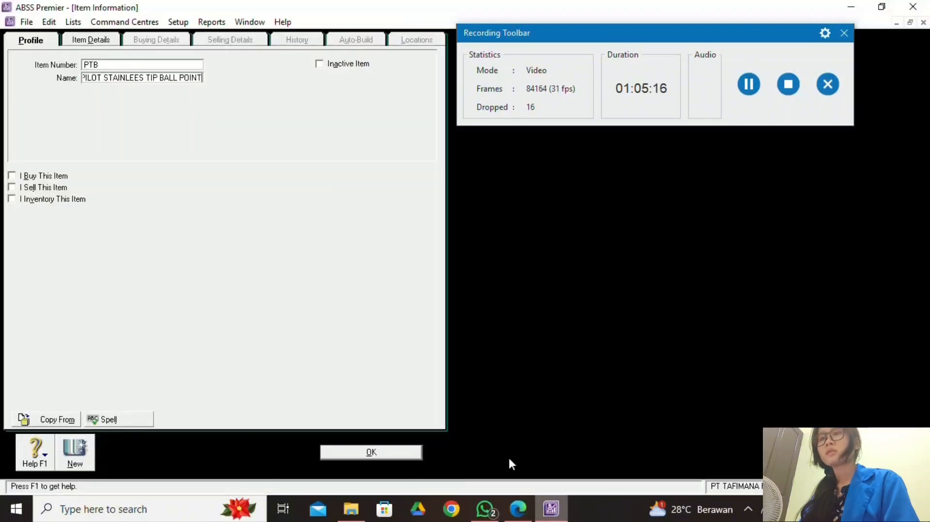
Mark PTB as bought, sold and inventoried, with 5-1300 Stationery Purchases as cost of sales.
click(12, 176)
click(12, 187)
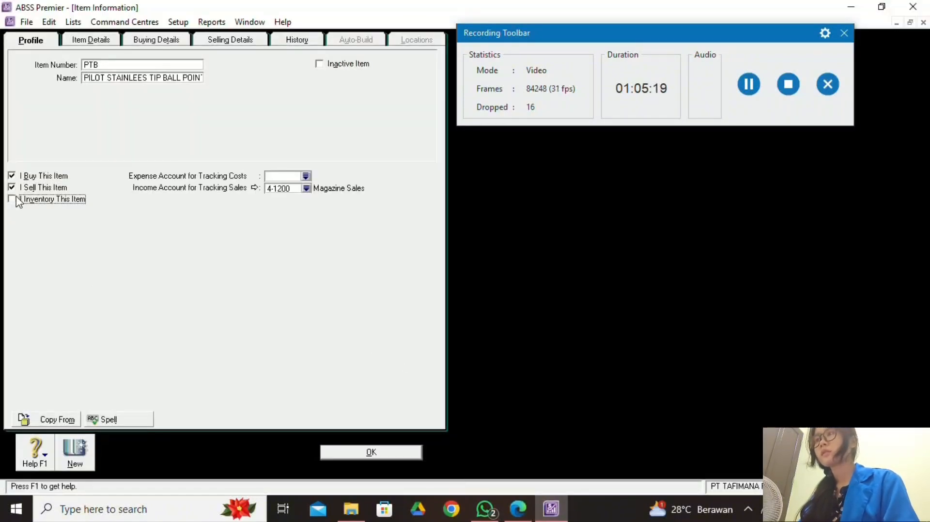
click(17, 199)
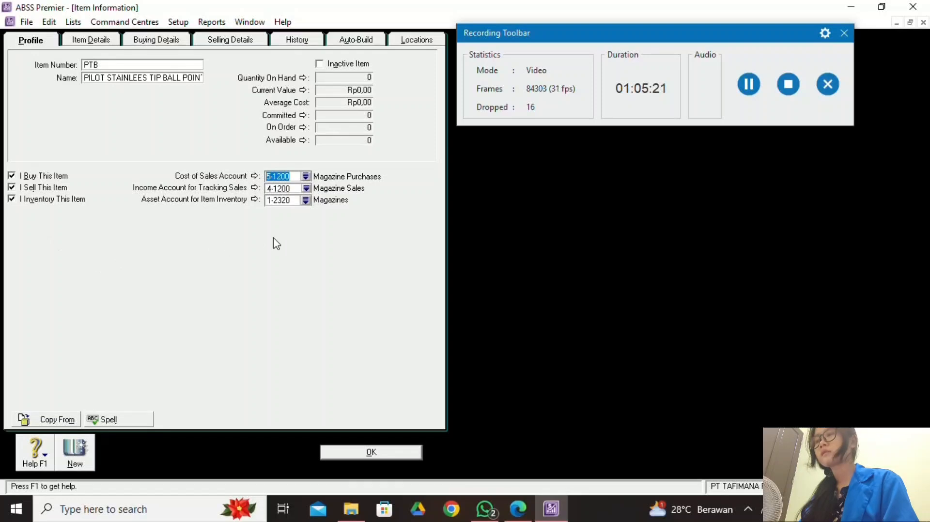
click(529, 510)
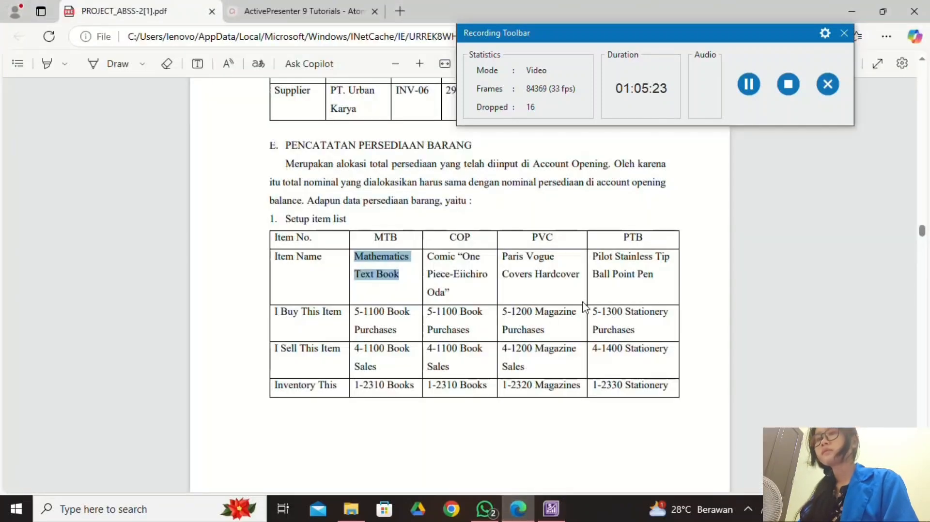
click(551, 508)
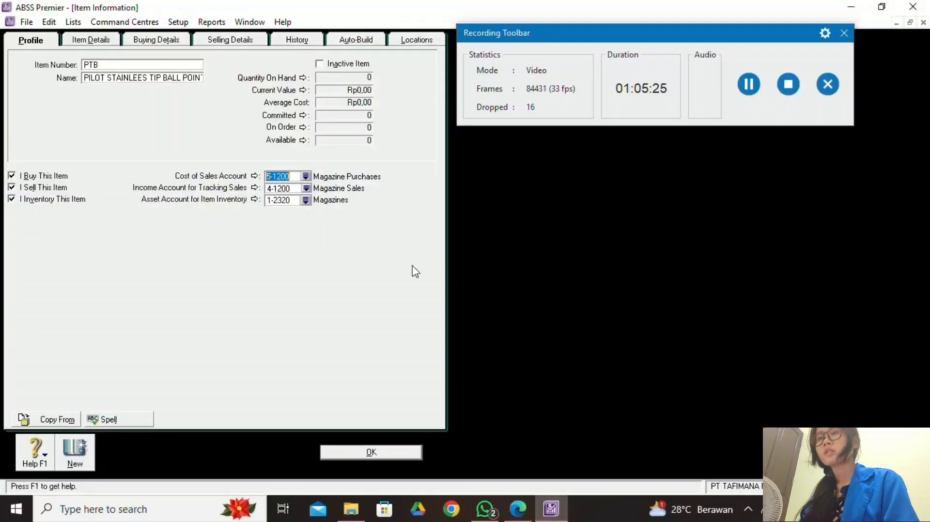
click(302, 176)
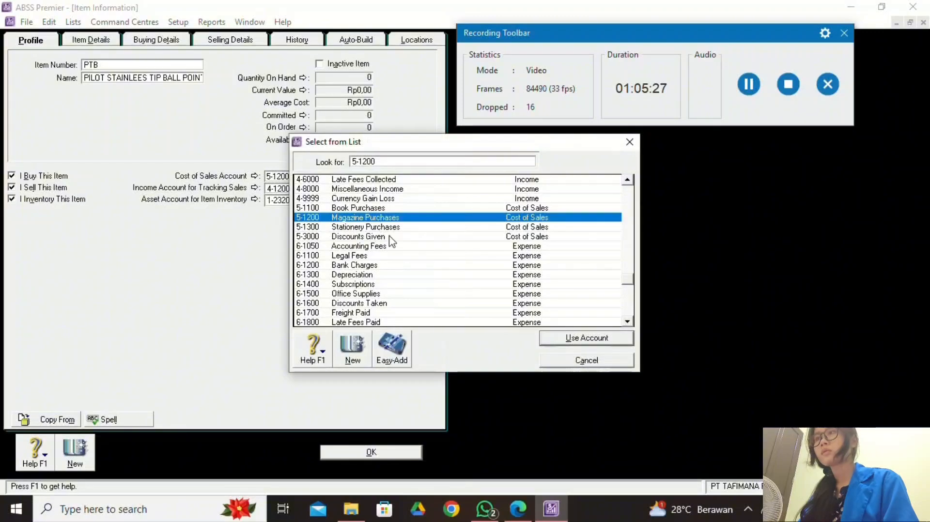
click(396, 227)
click(587, 339)
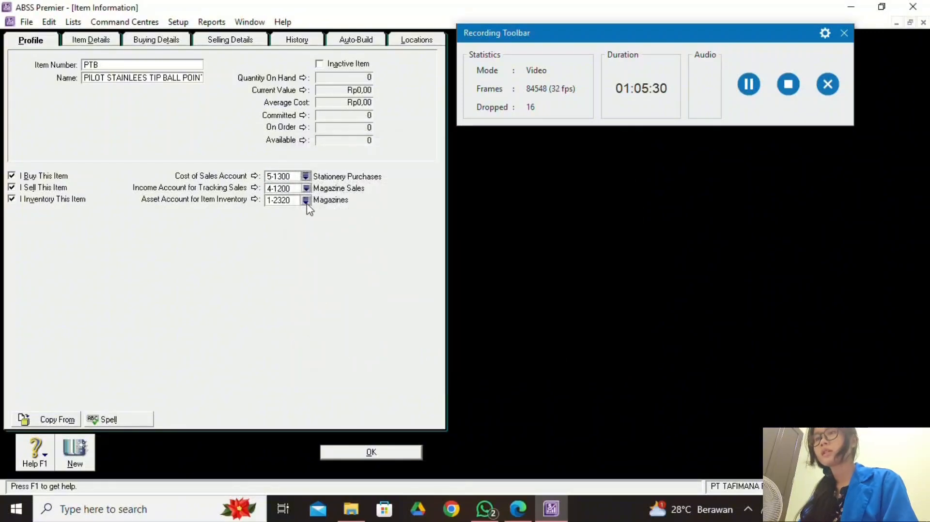
Assign 4-1400 Stationery as income account and 1-2330 Stationery as inventory account.
click(308, 189)
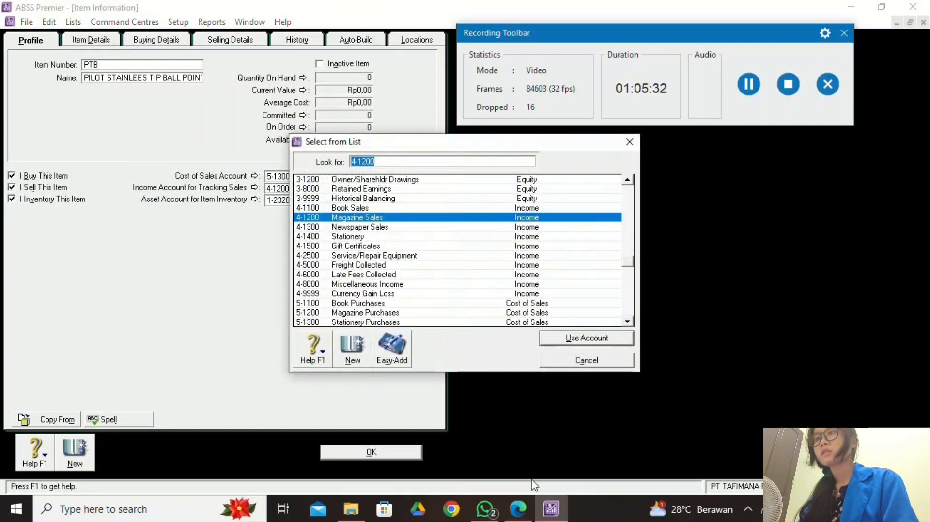
click(527, 511)
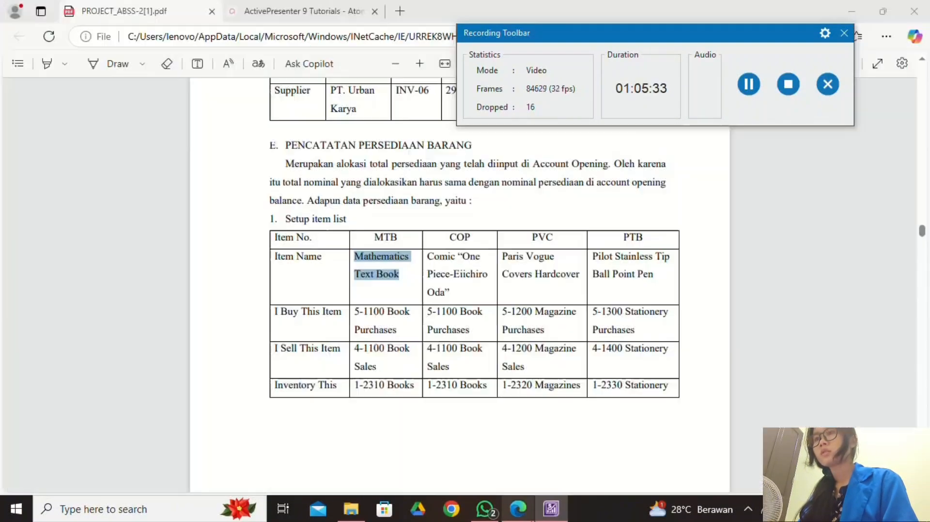
click(551, 508)
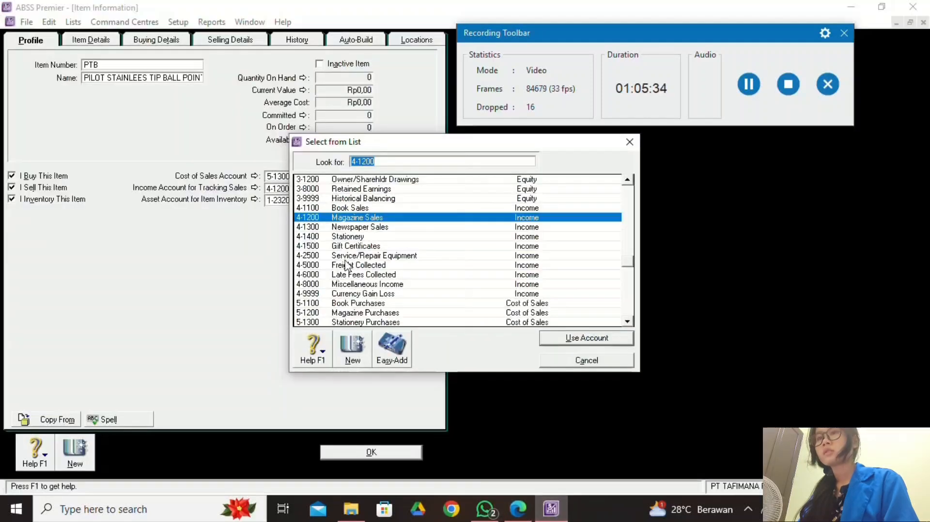
click(554, 337)
click(520, 508)
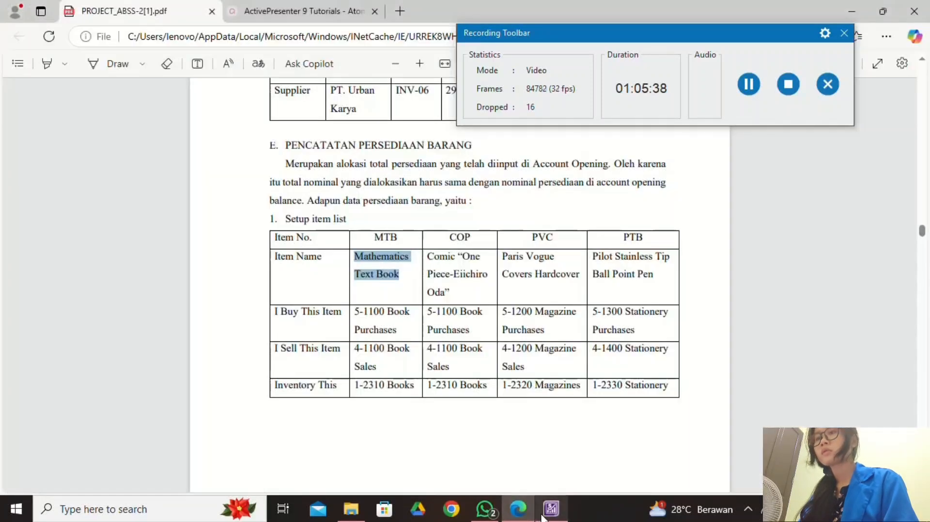
click(547, 513)
click(306, 201)
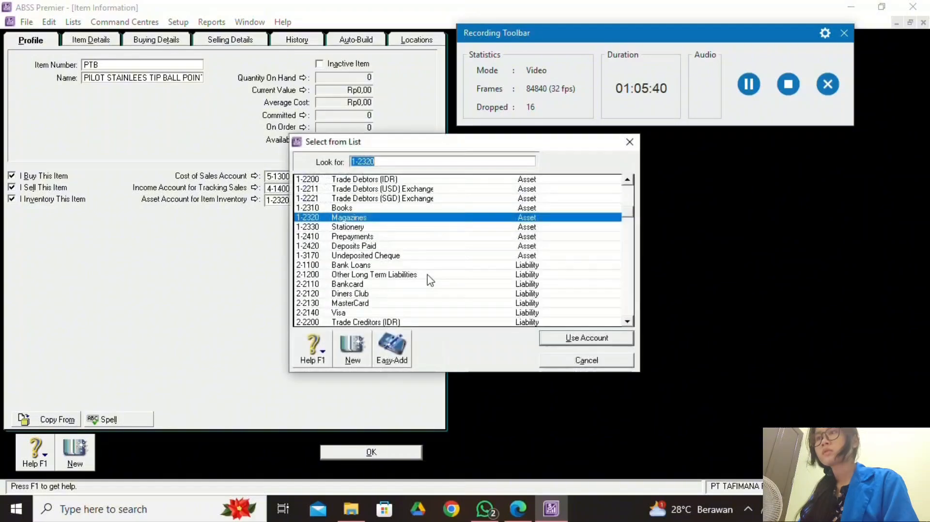
click(389, 228)
click(555, 338)
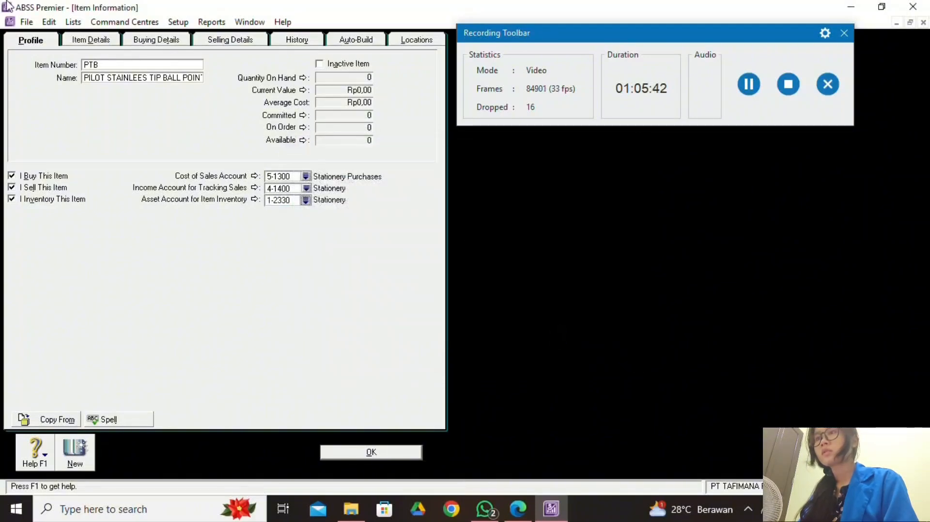
click(94, 41)
Set PTB's base selling price to Rp30.000 on the Selling Details tab.
click(140, 42)
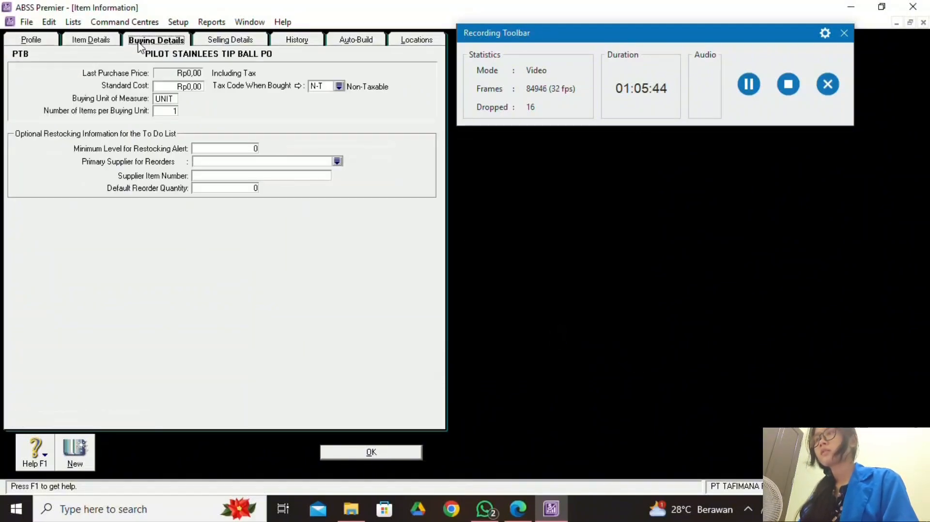
click(220, 39)
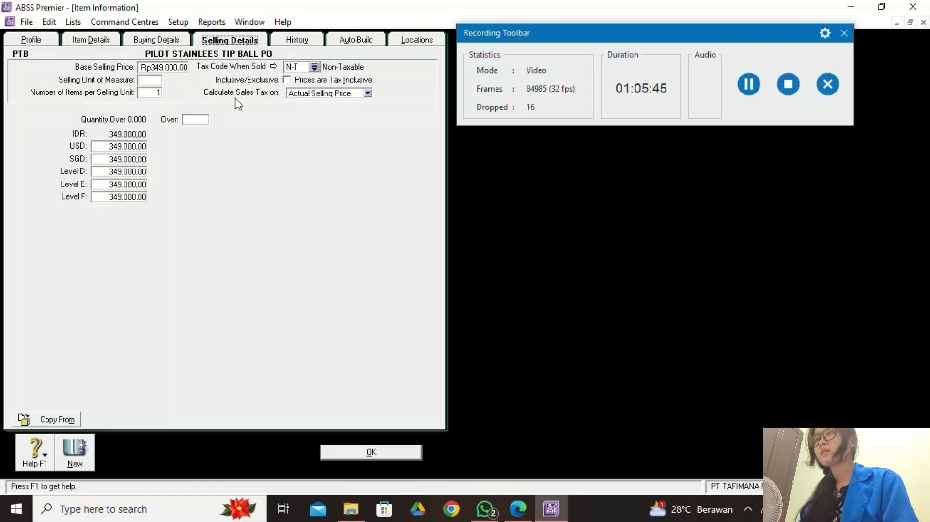
click(518, 508)
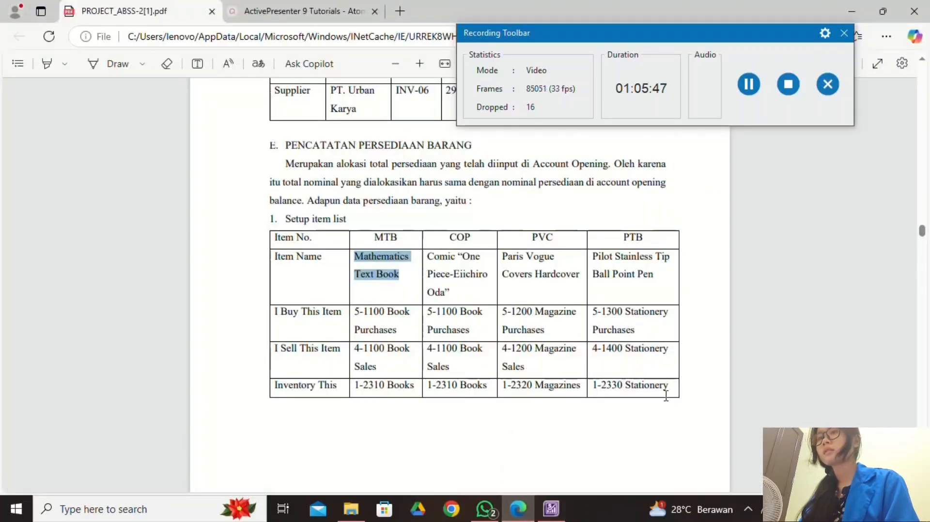
scroll(667, 398, down, 5)
scroll(667, 400, down, 4)
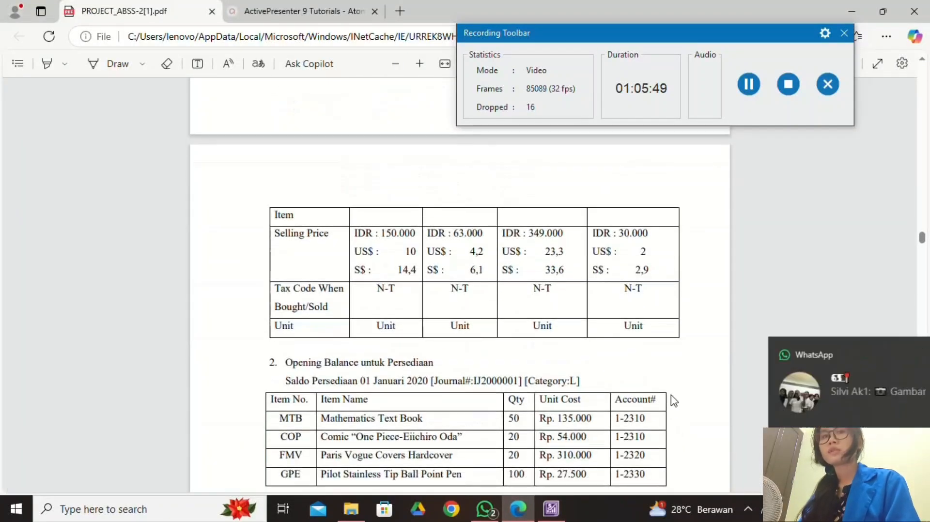
click(899, 354)
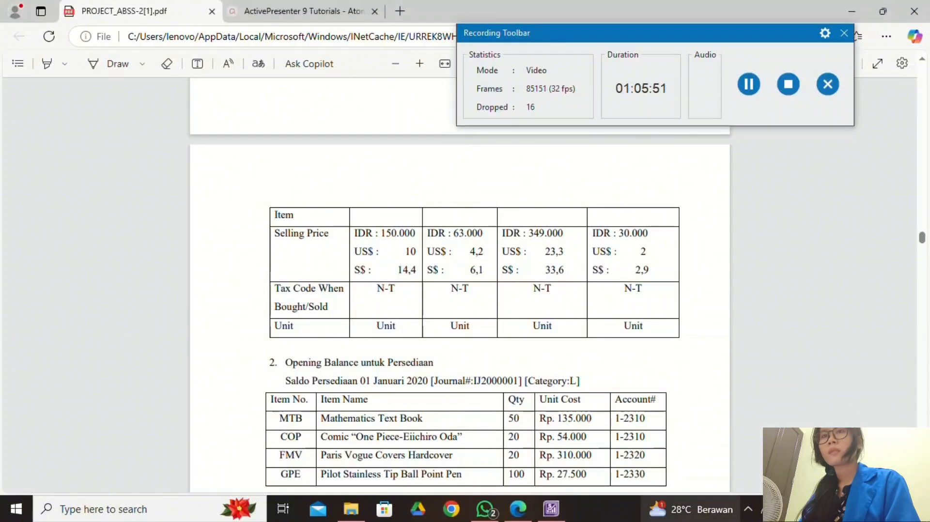
click(551, 508)
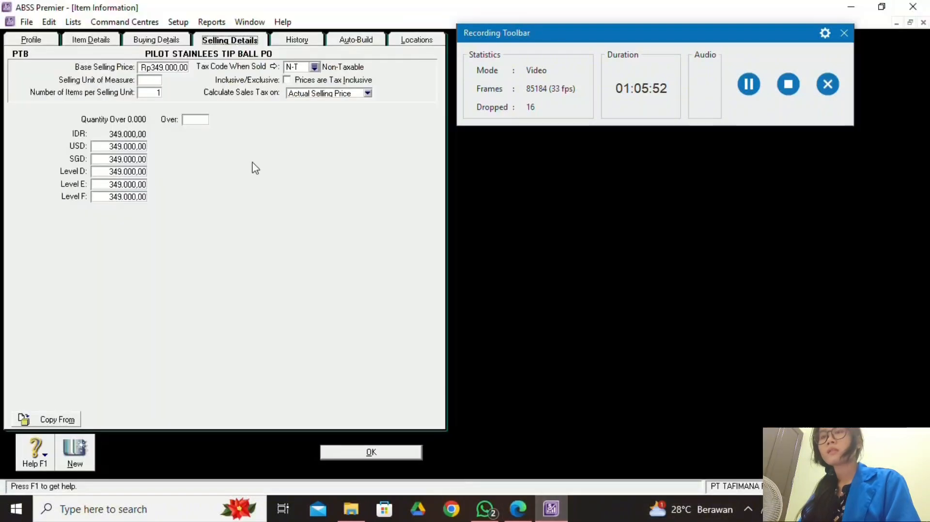
click(158, 68)
text(3000)
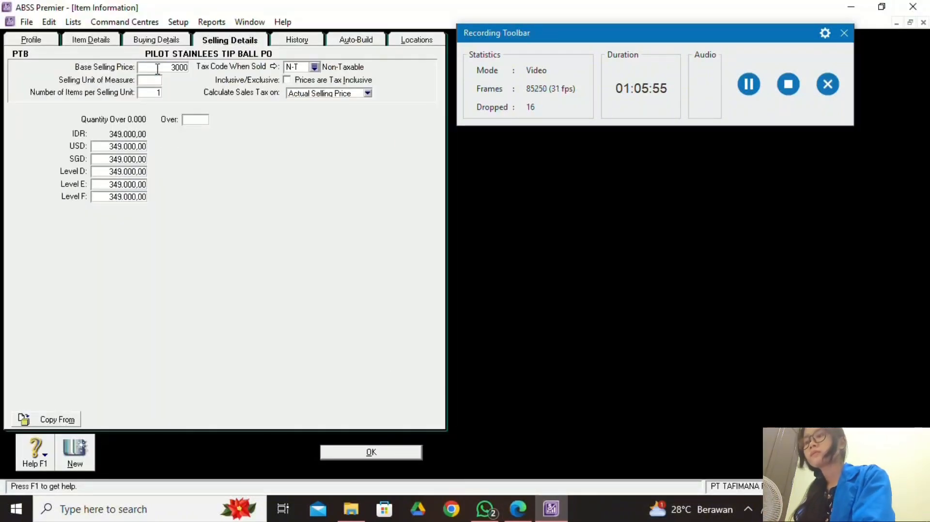
text(0)
key(Tab)
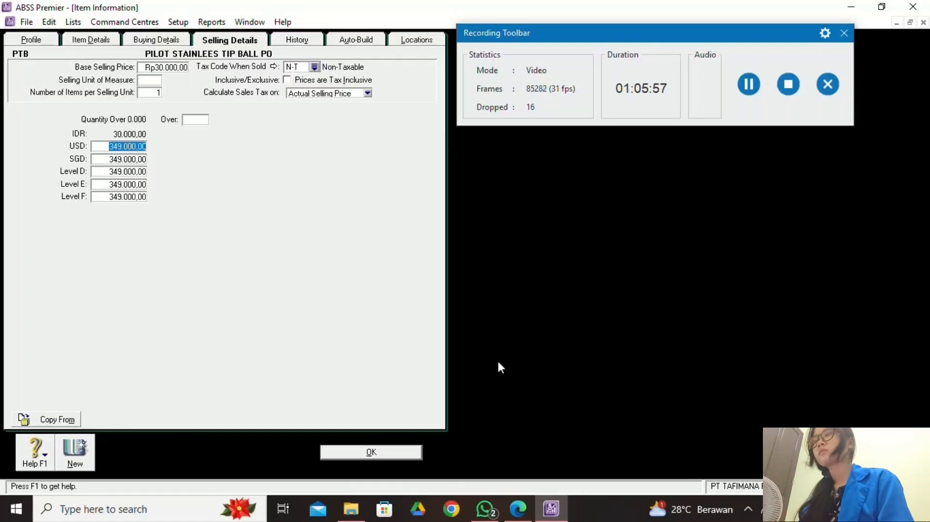
Enter PTB's foreign prices: USD 2,00 and SGD 2,90.
click(518, 508)
click(554, 507)
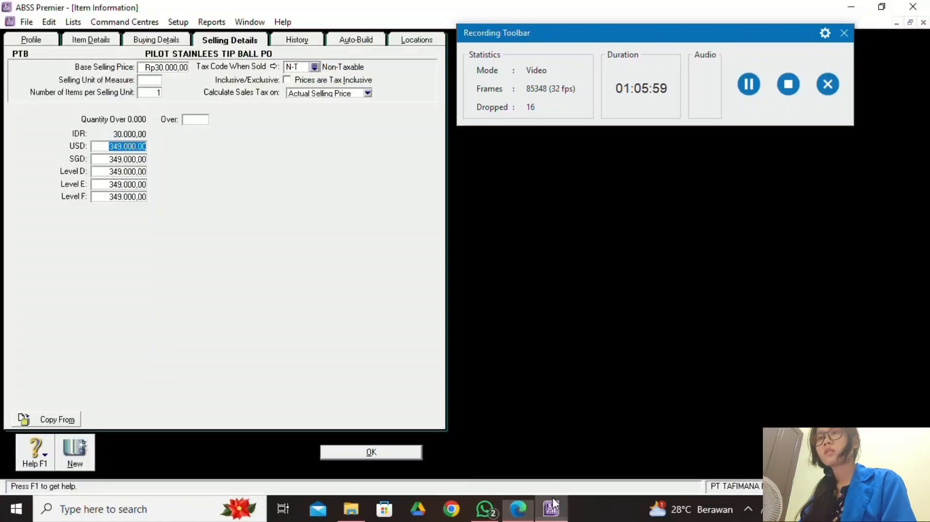
text(2)
mouse_move(555, 506)
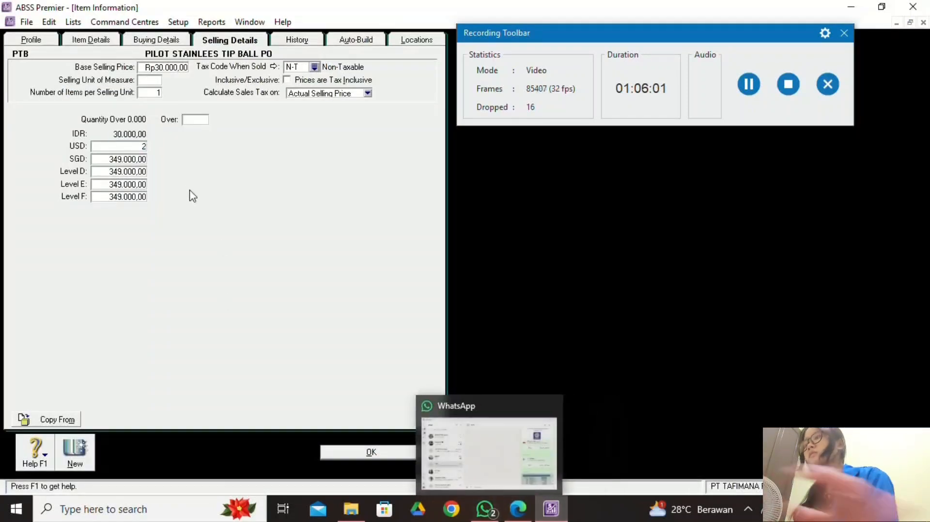
key(Tab)
click(518, 509)
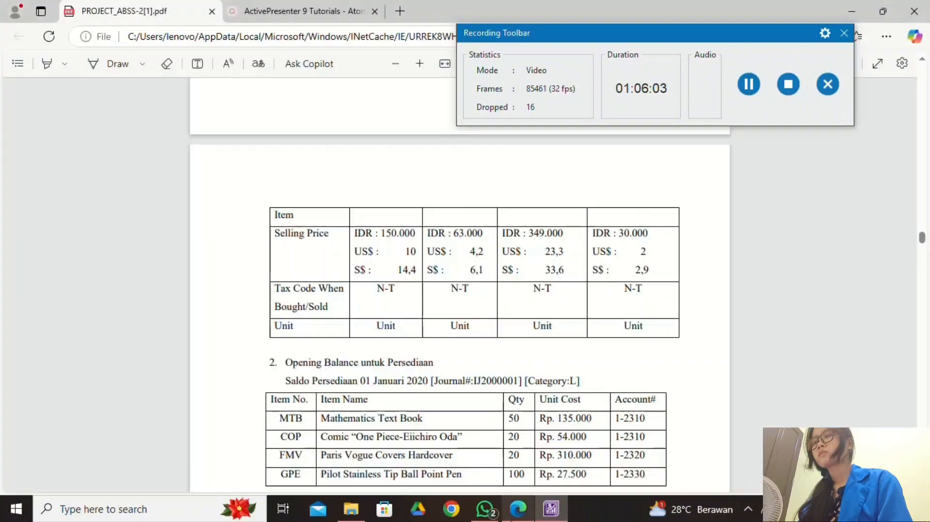
click(552, 507)
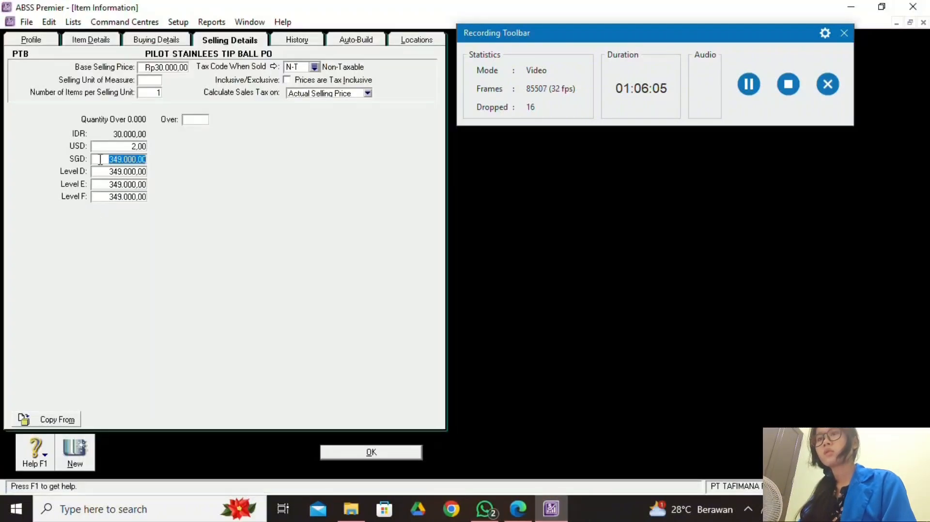
text(2)
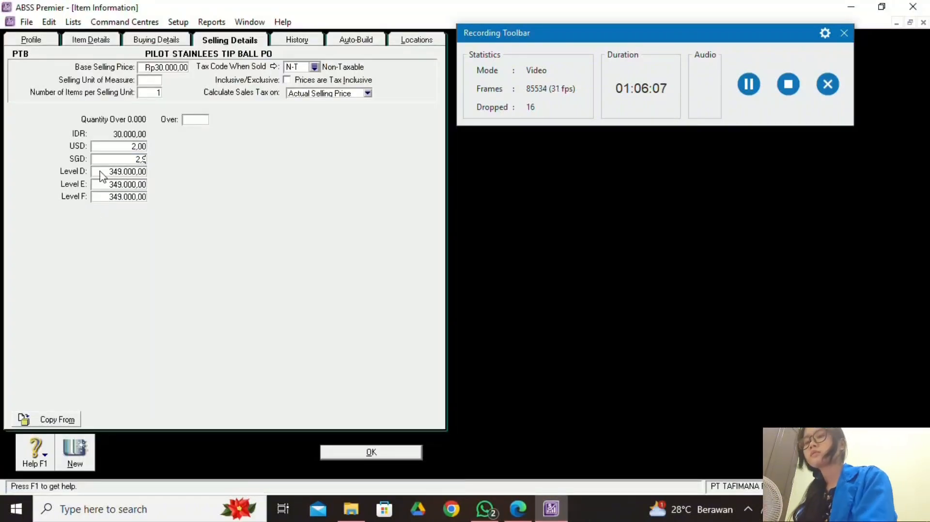
text(,9)
key(Tab)
Zero PTB's Level D, E and F prices and verify against the PDF.
key(BackSpace)
key(Tab)
key(BackSpace)
key(Tab)
key(BackSpace)
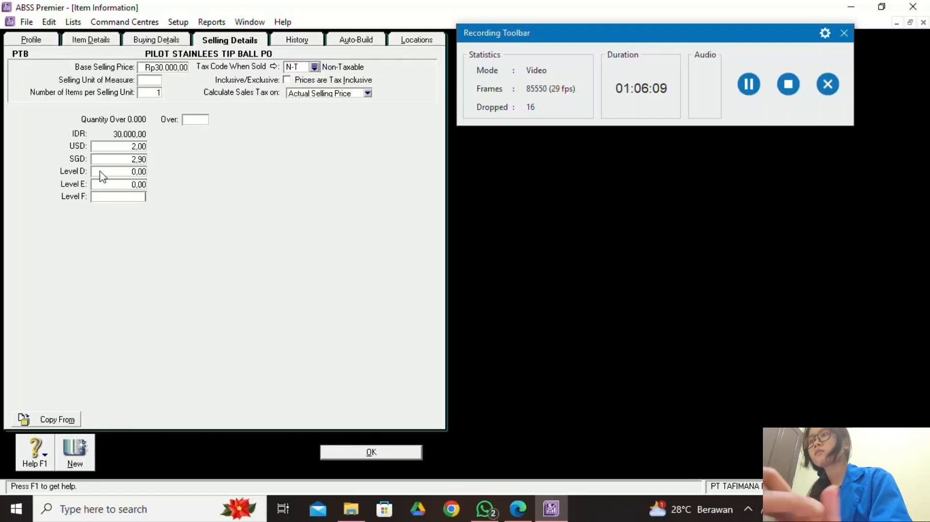
click(517, 508)
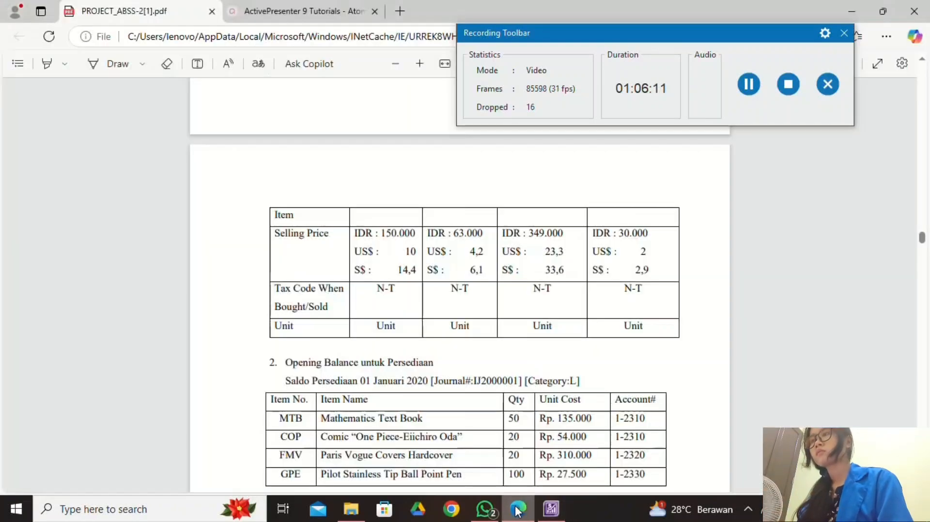
click(551, 509)
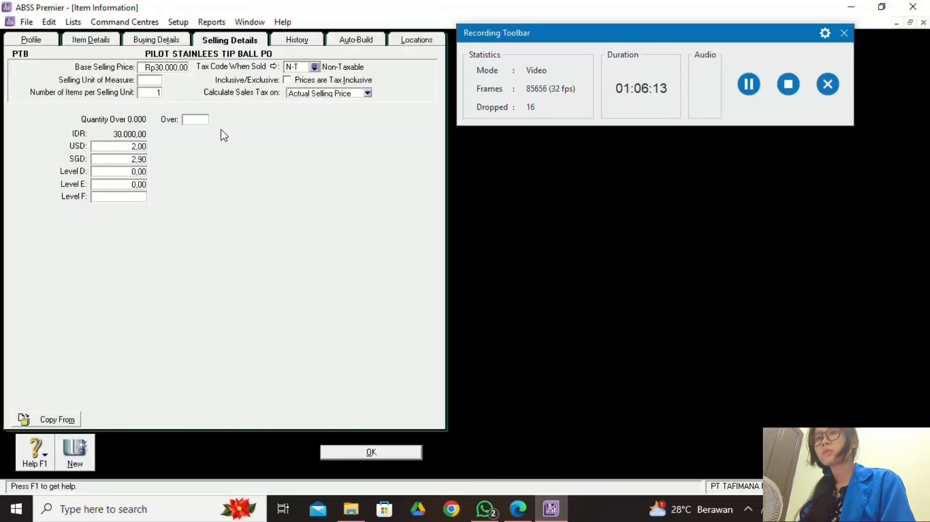
click(173, 45)
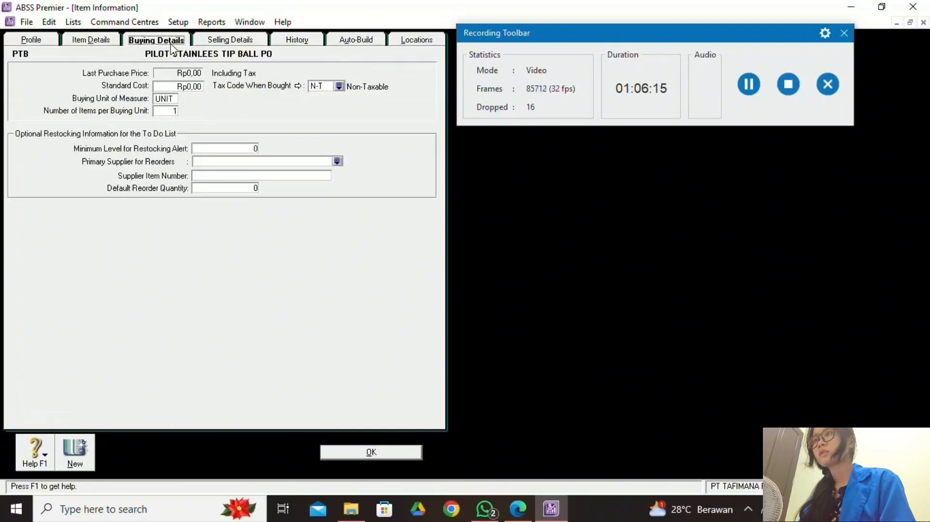
click(207, 44)
Save PTB to the Items List and scroll the project PDF's item table.
click(387, 455)
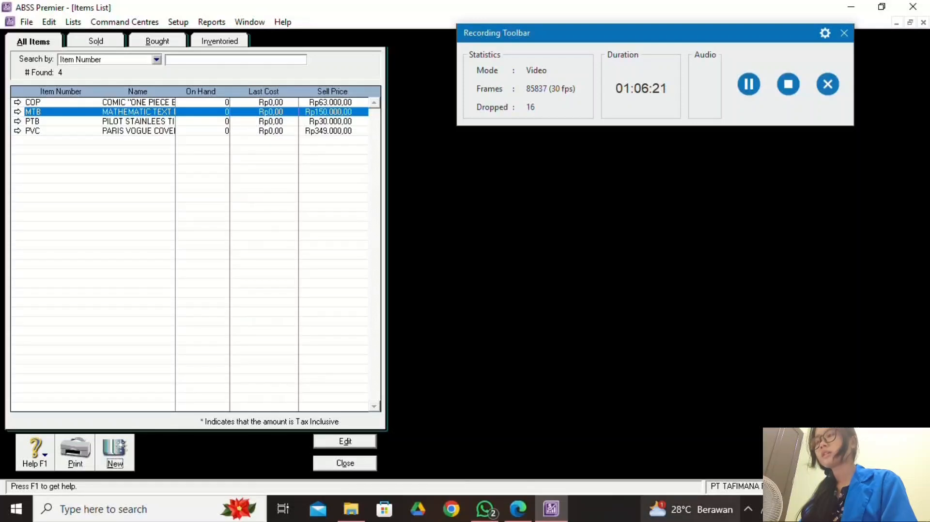
click(518, 508)
scroll(392, 355, up, 10)
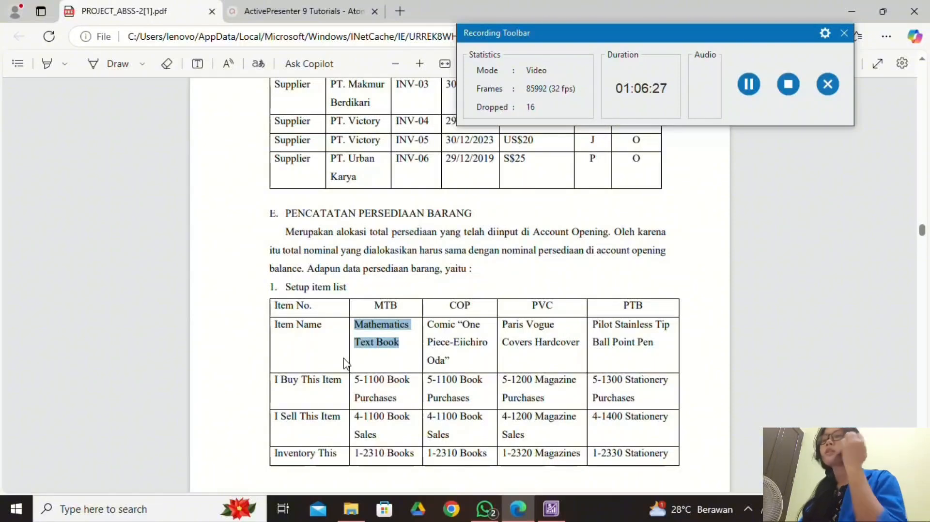
scroll(427, 361, down, 10)
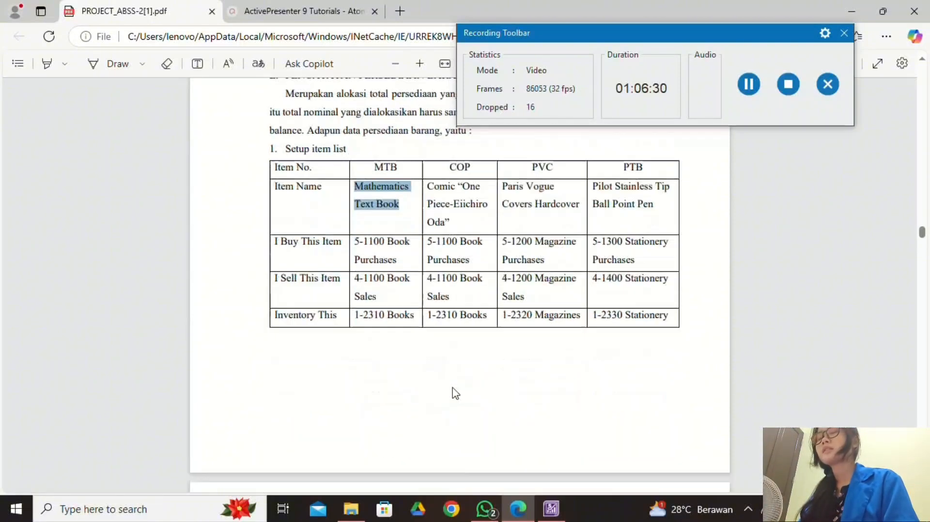
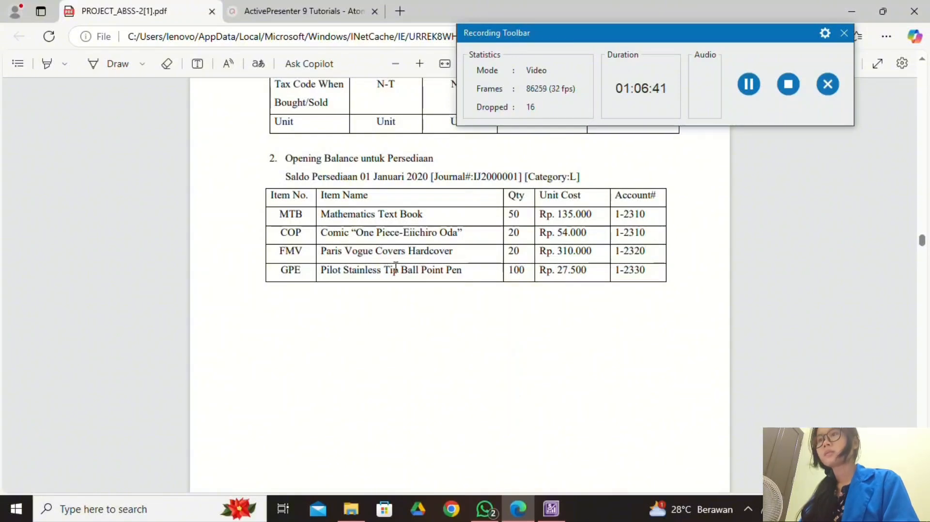
Review the PDF's Opening Balance untuk Persediaan table, then bring ABSS Premier's Items List forward.
scroll(453, 312, up, 10)
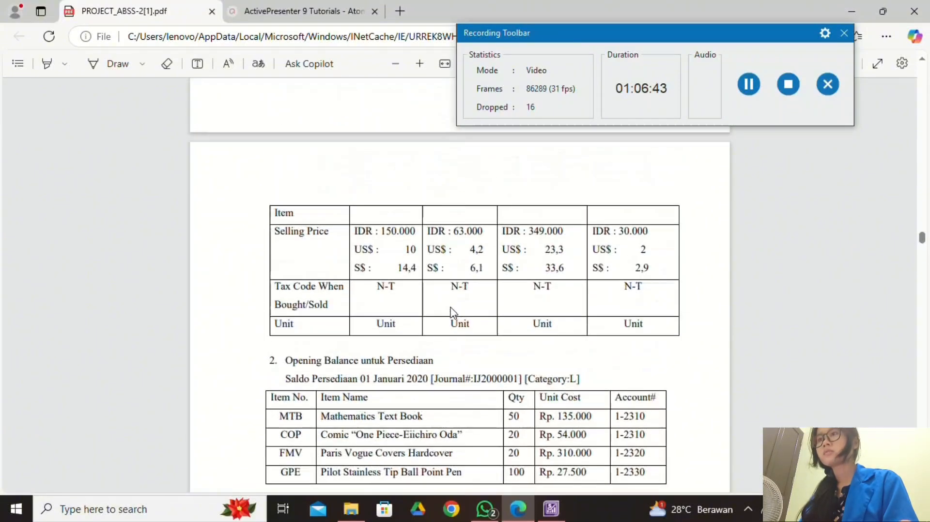
scroll(452, 312, down, 10)
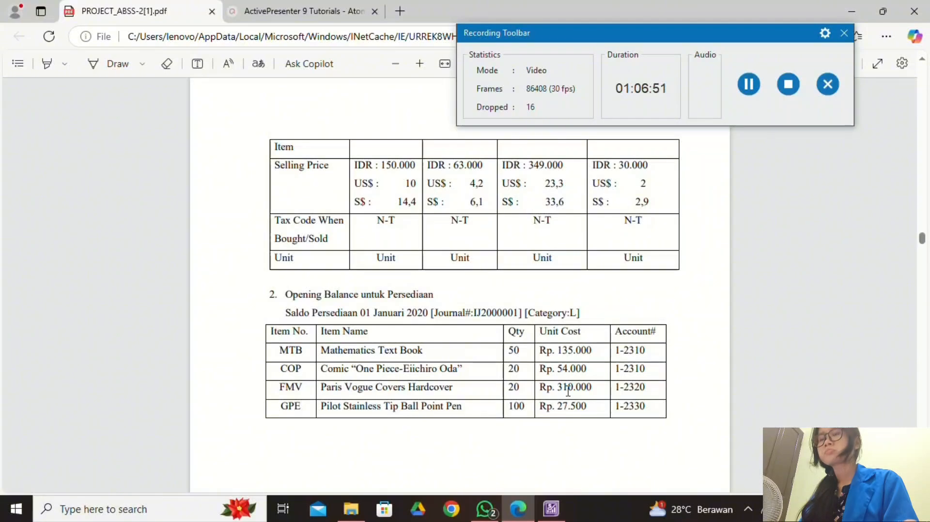
scroll(568, 391, up, 2)
scroll(568, 391, up, 12)
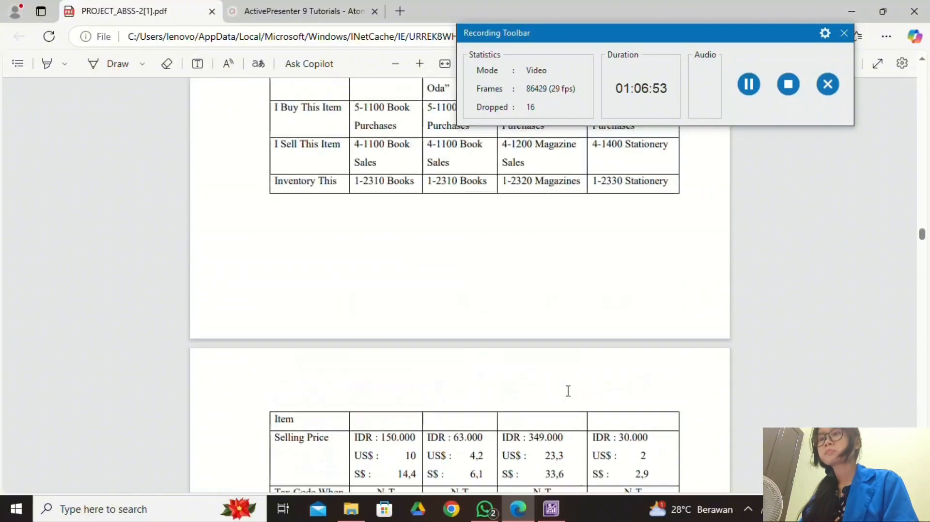
scroll(568, 392, down, 12)
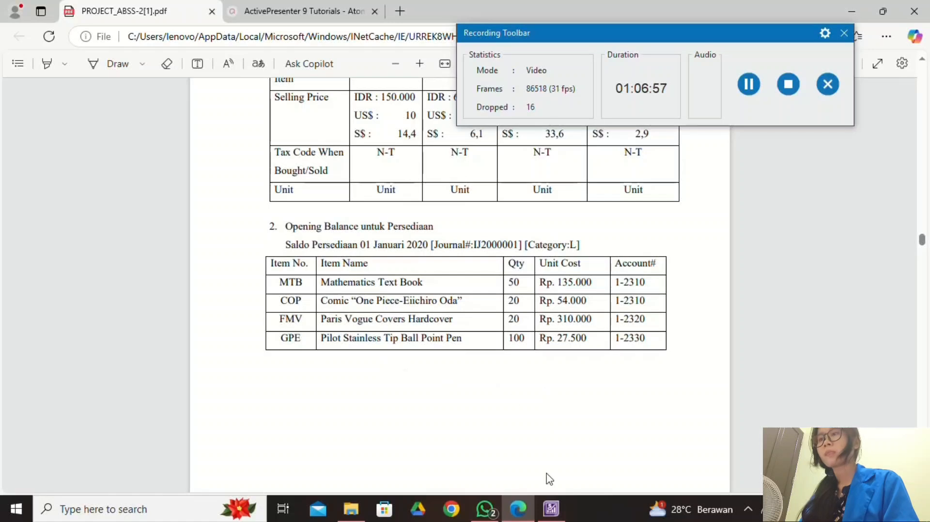
click(551, 513)
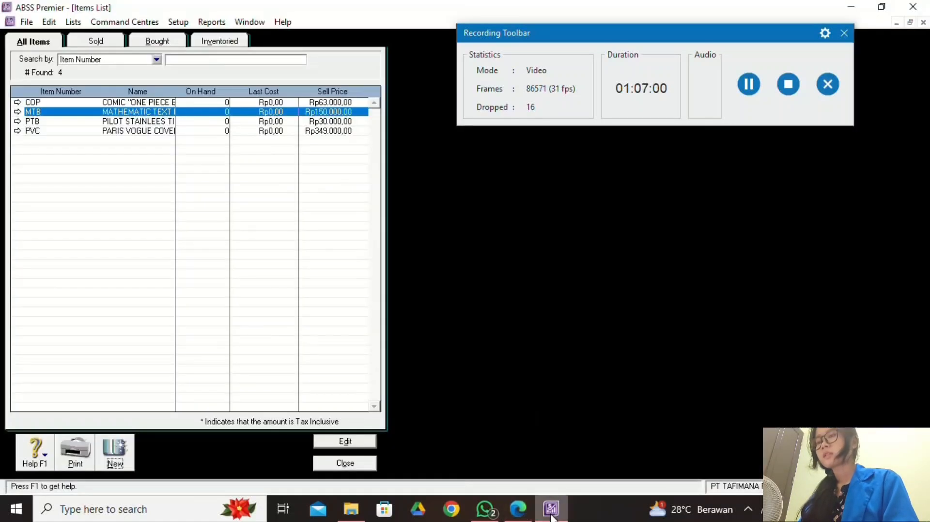
Close the Items List and open Count Inventory, checking the PDF's opening quantities.
click(360, 463)
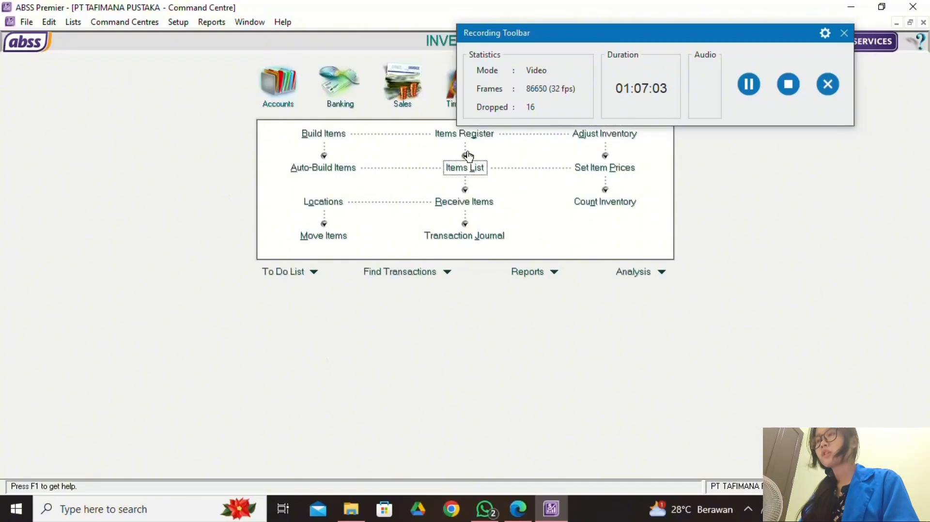
drag(551, 40, 568, 328)
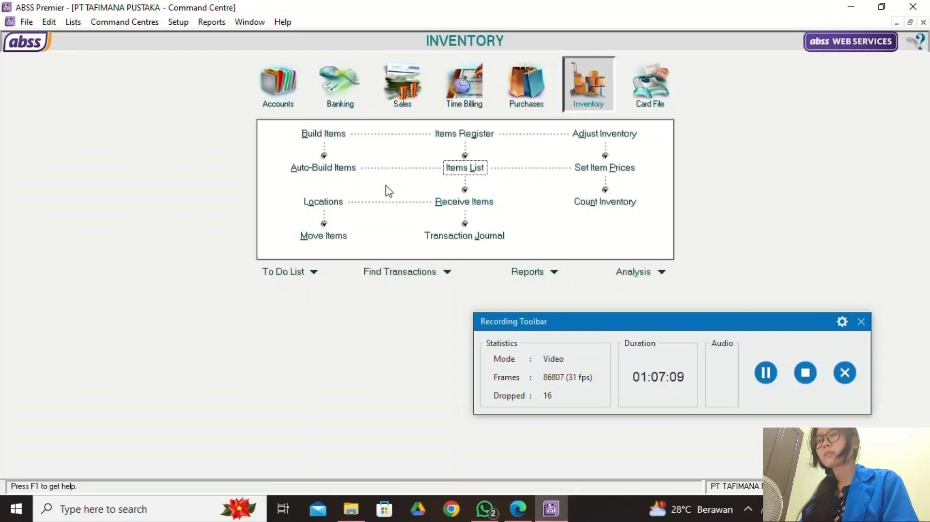
click(604, 202)
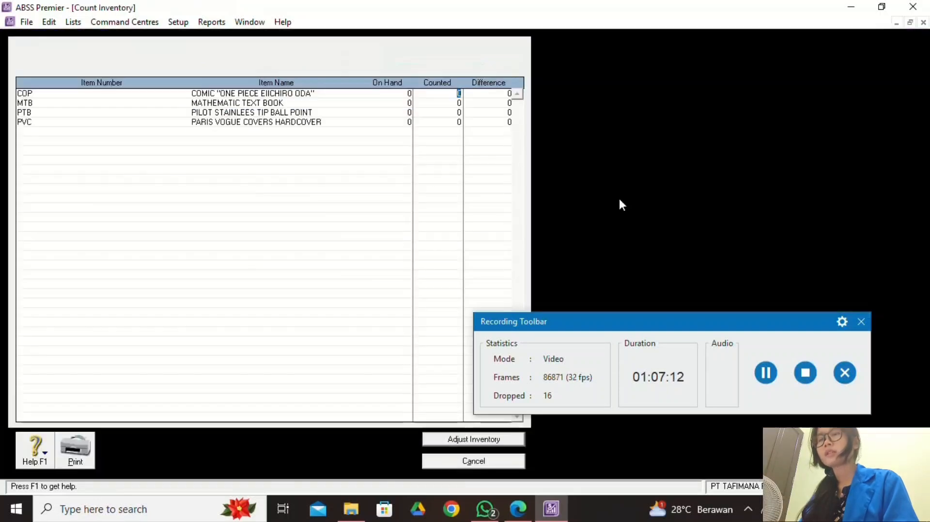
drag(701, 328, 803, 8)
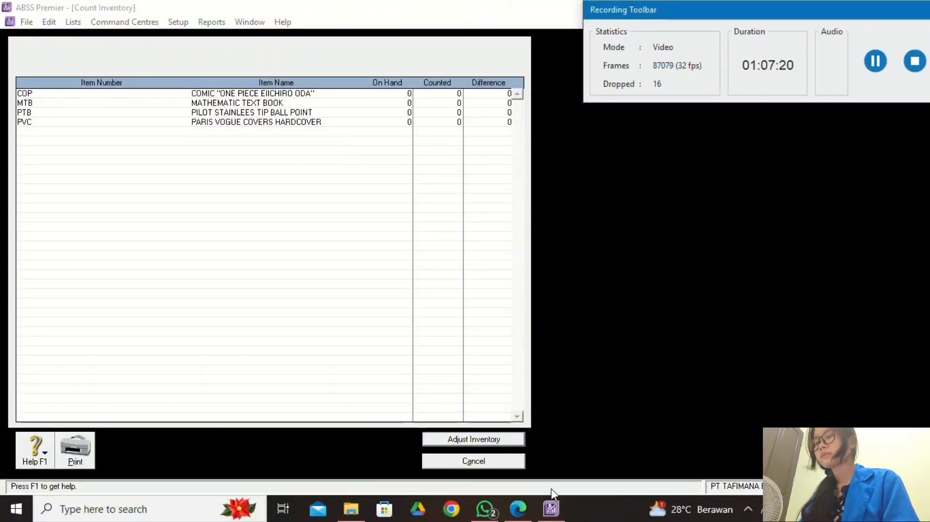
click(518, 508)
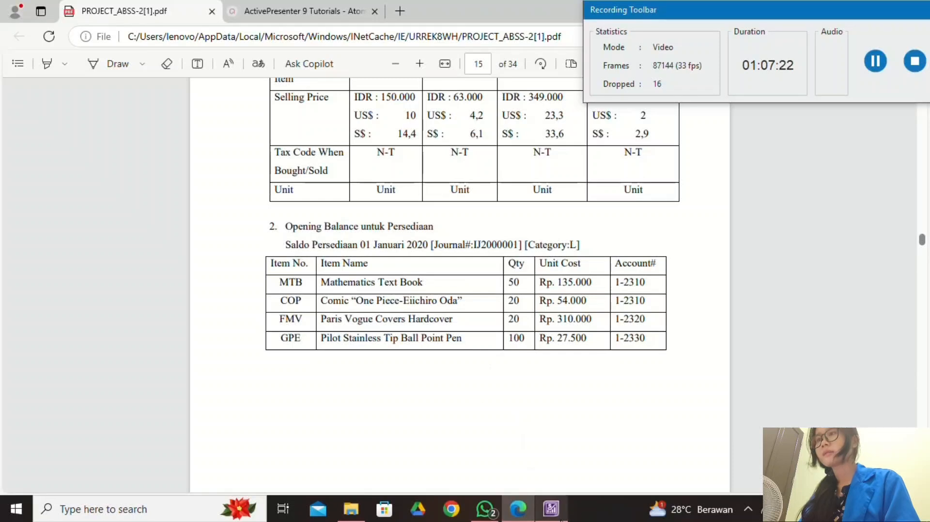
click(551, 509)
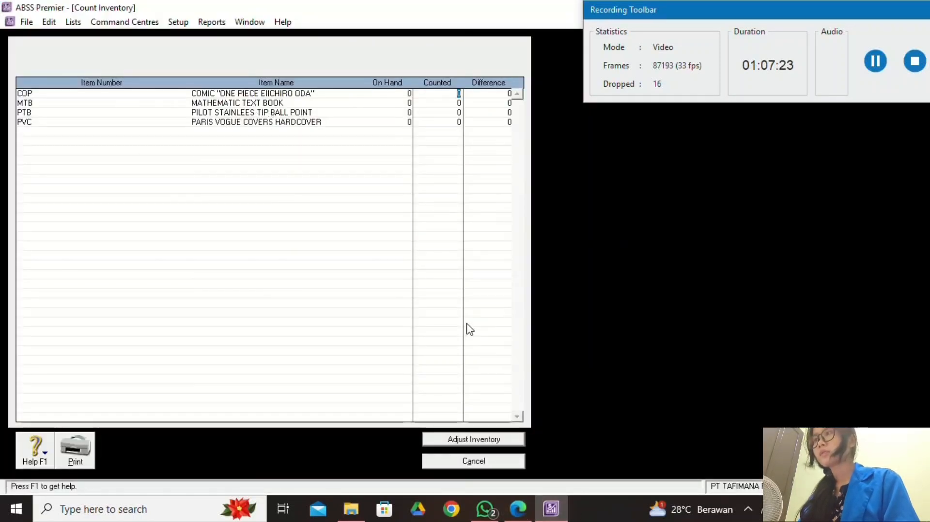
click(517, 508)
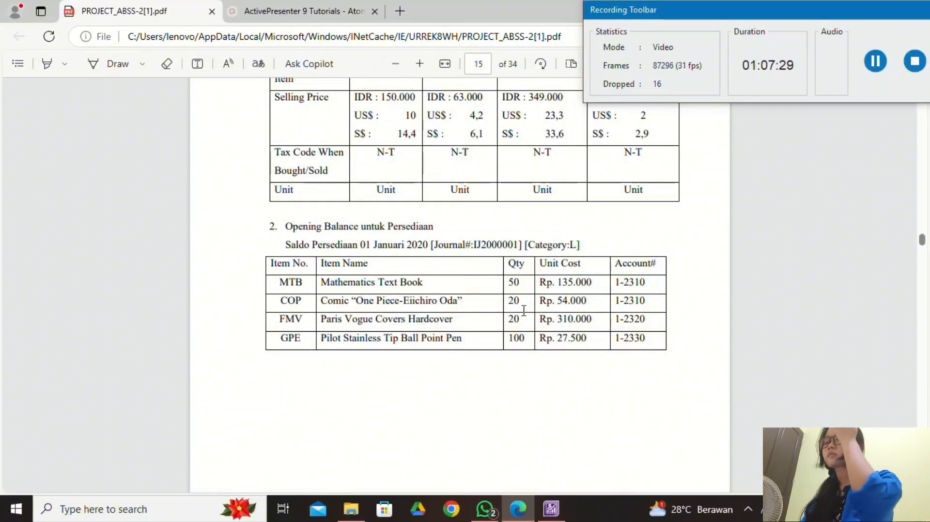
click(551, 508)
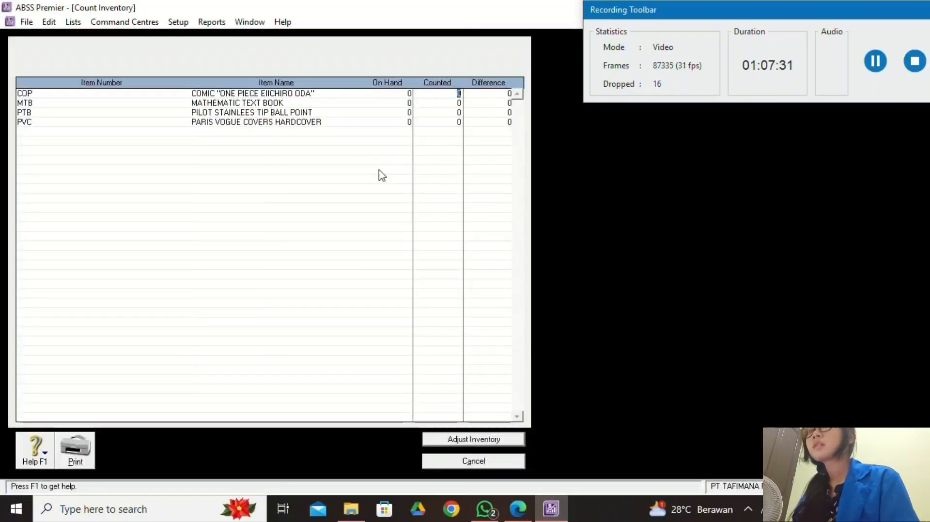
Enter counted quantities of 50 for MTB and 20 for COP.
click(460, 103)
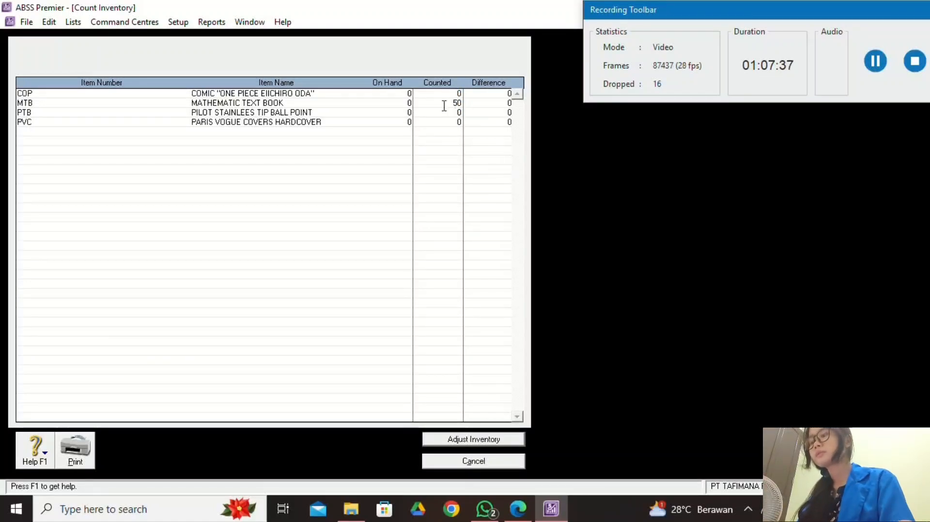
click(528, 507)
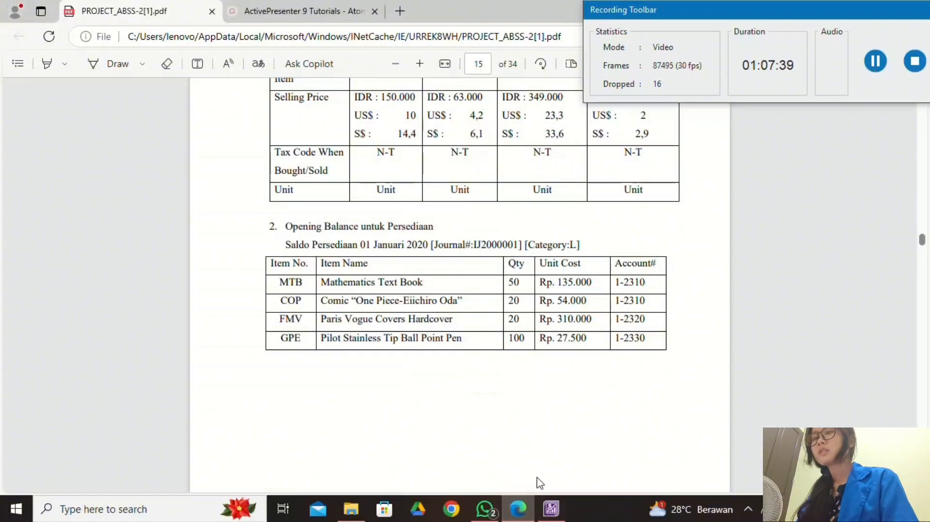
click(544, 517)
text(50)
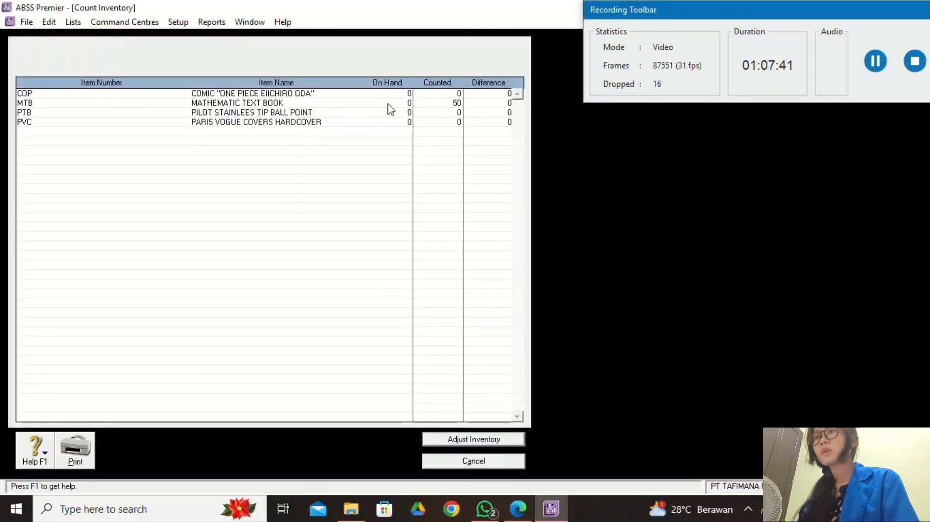
click(458, 93)
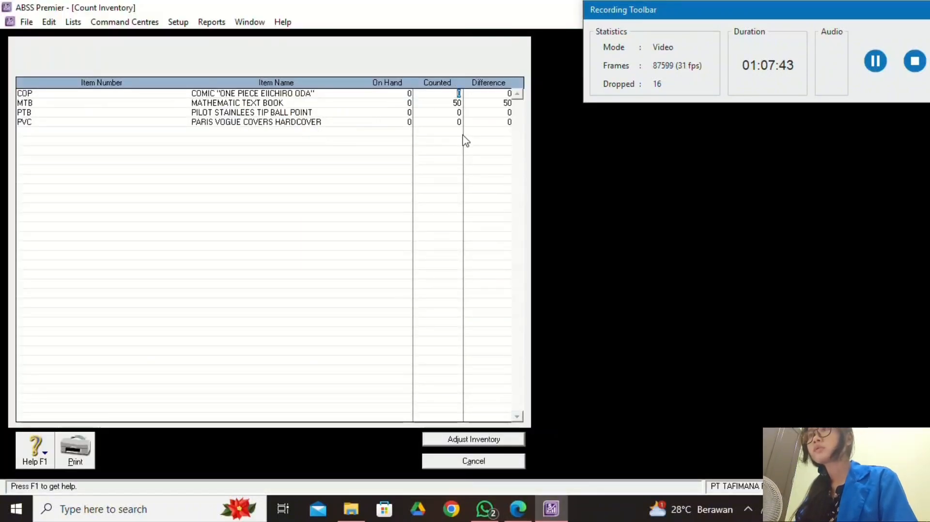
text(20)
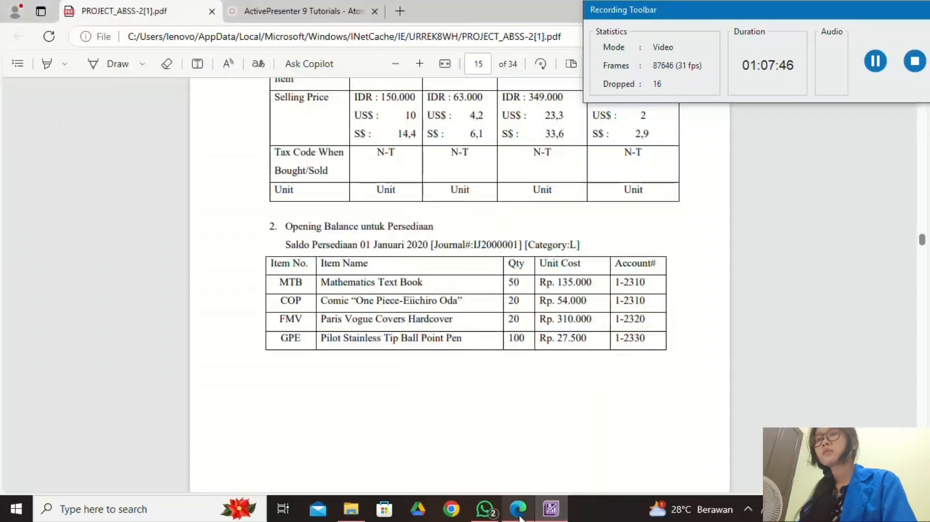
click(518, 509)
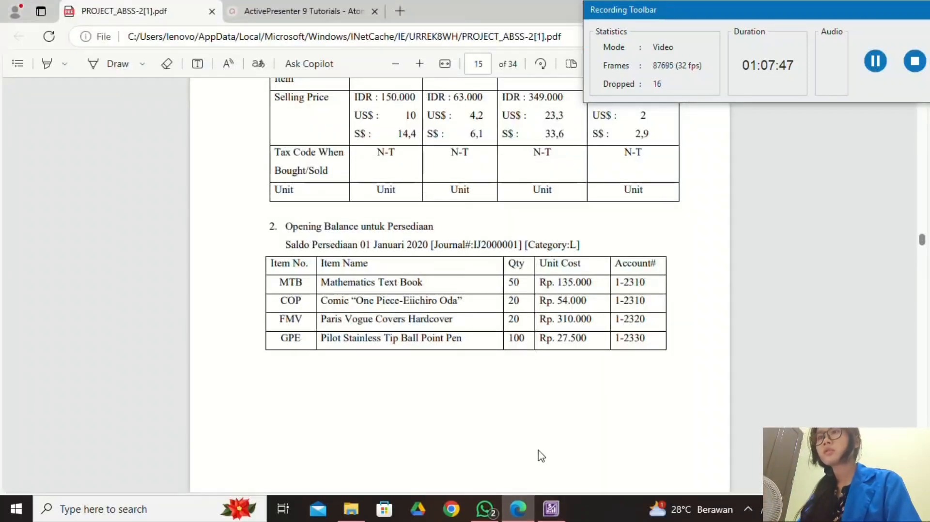
click(551, 509)
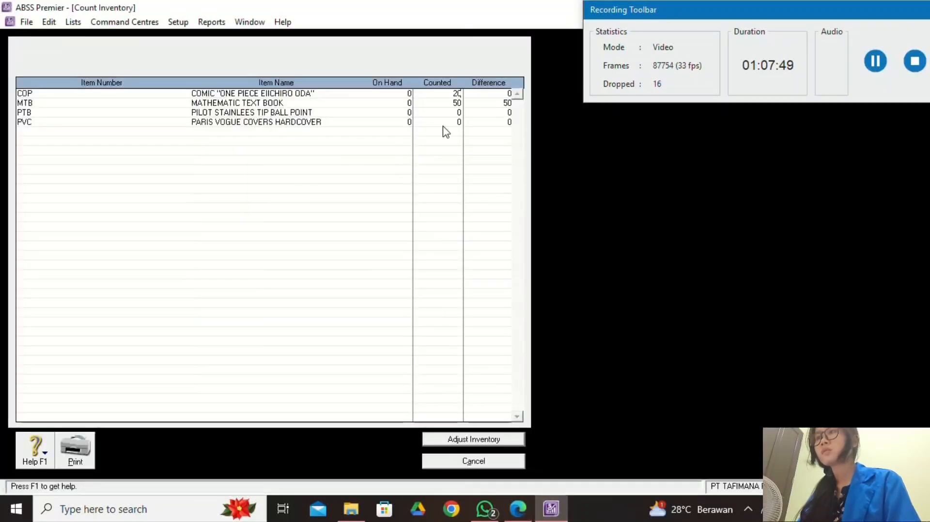
Enter counted quantities of 20 for PVC and 100 for PTB.
click(459, 123)
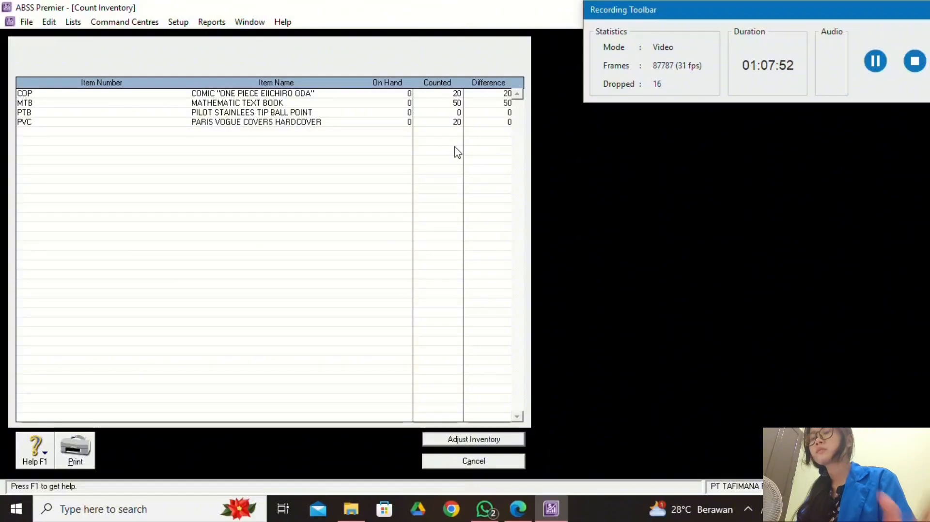
text(20)
click(518, 509)
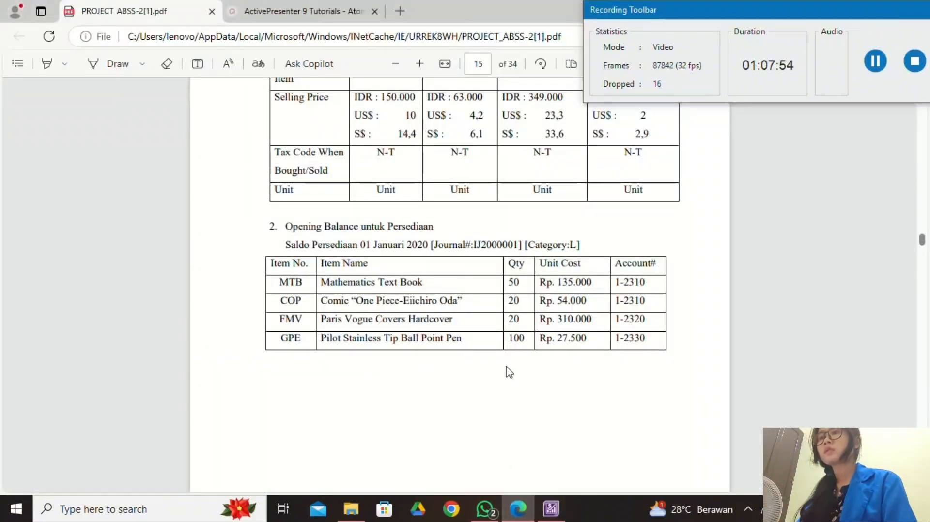
click(551, 509)
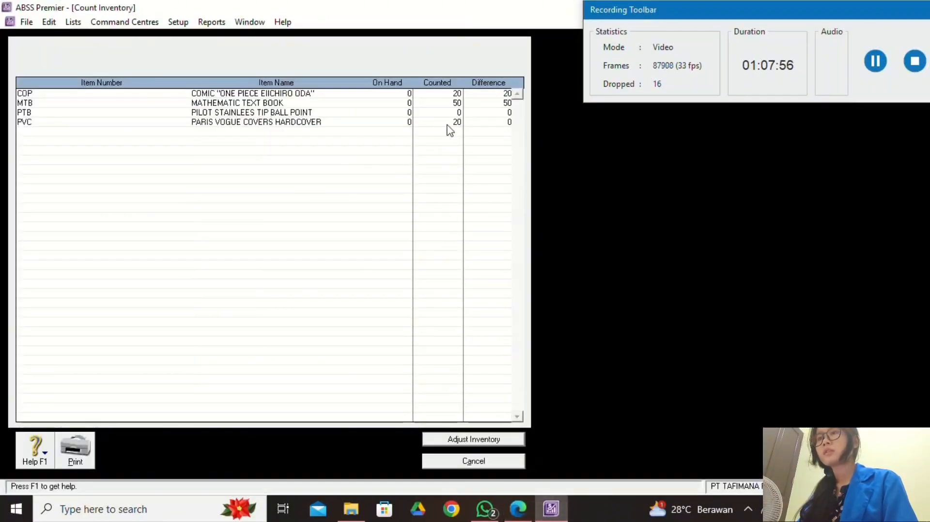
click(457, 113)
text(100)
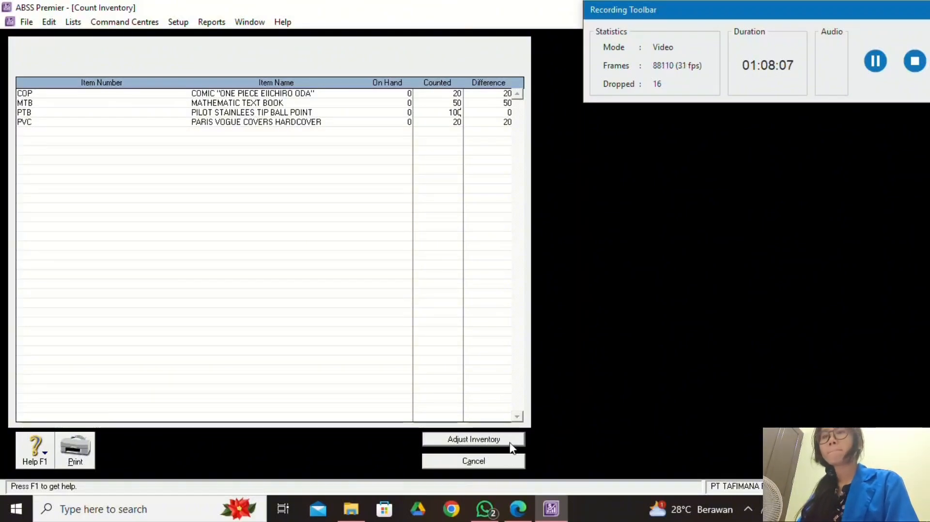
click(900, 354)
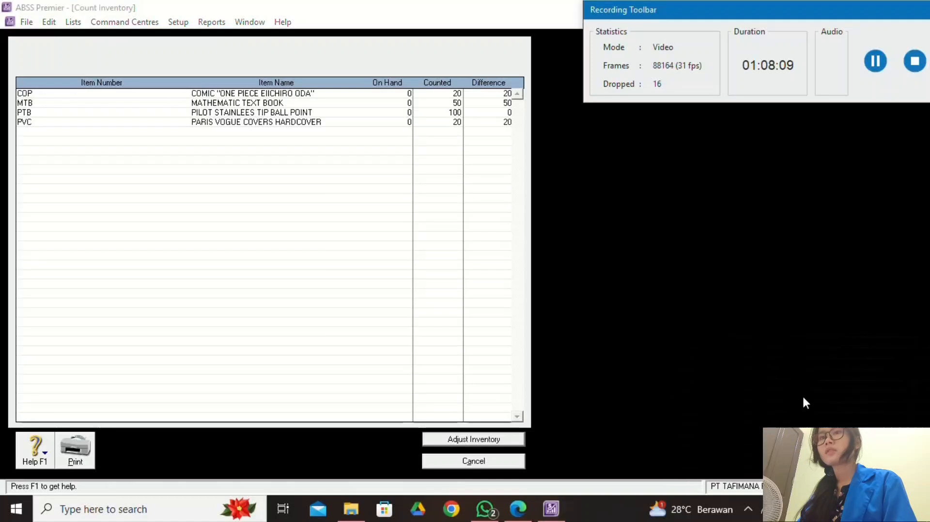
Turn the counts into opening-balance adjustment IJ000001 without a default adjustment account.
click(516, 442)
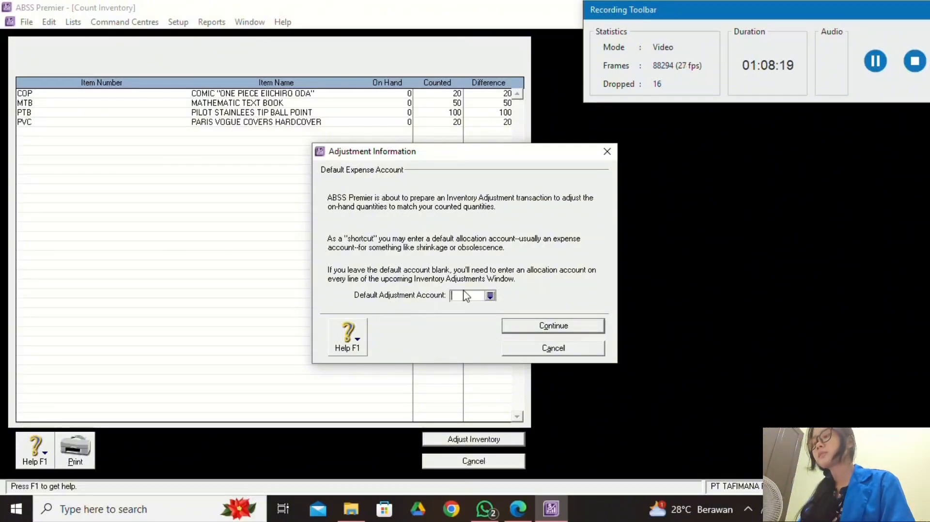
click(581, 332)
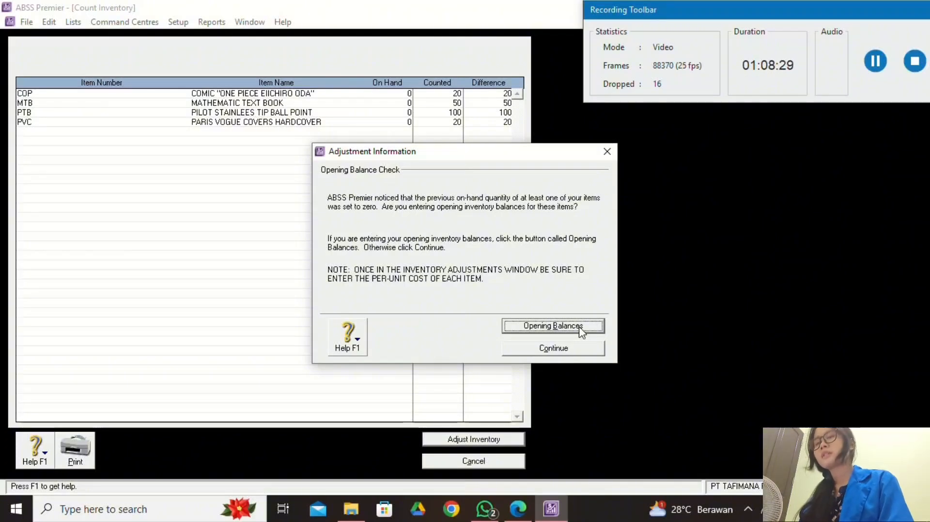
click(552, 326)
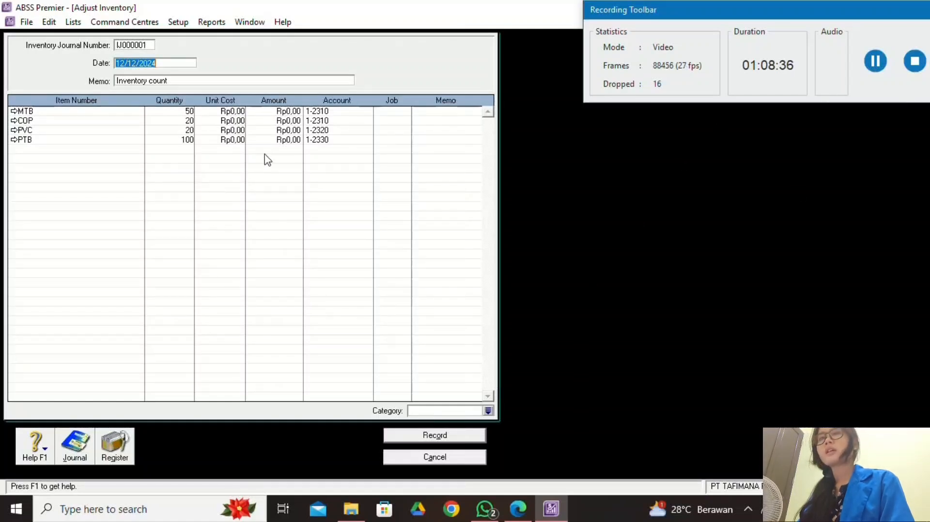
Enter MTB's unit cost of 135.000 on the adjustment.
click(877, 49)
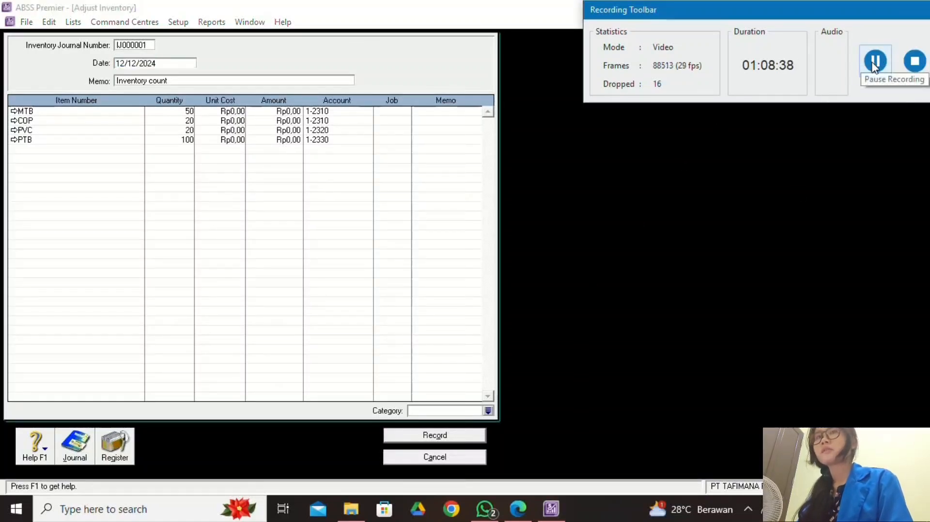
click(518, 509)
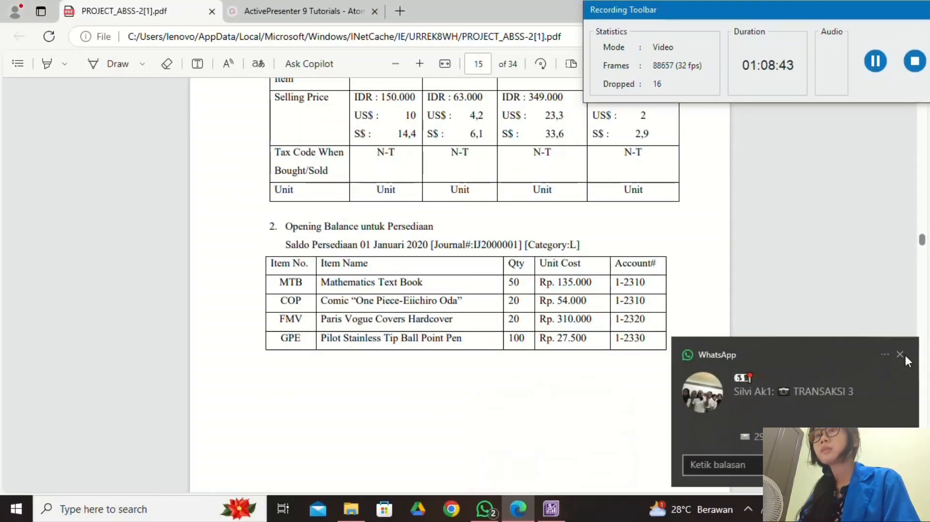
click(900, 354)
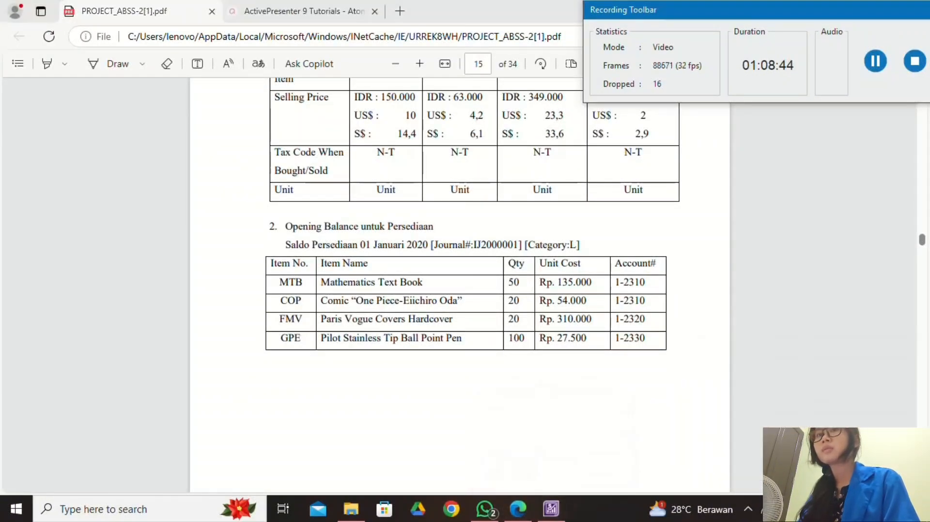
click(552, 508)
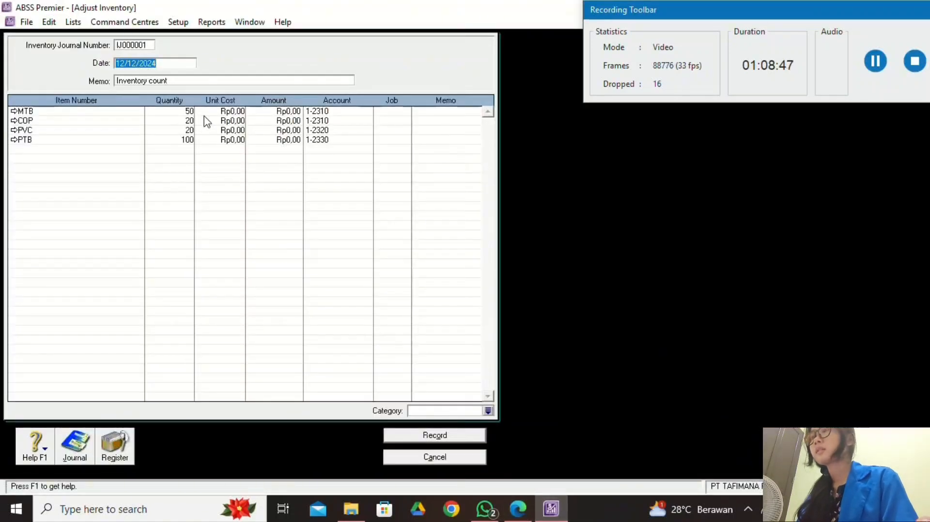
click(239, 111)
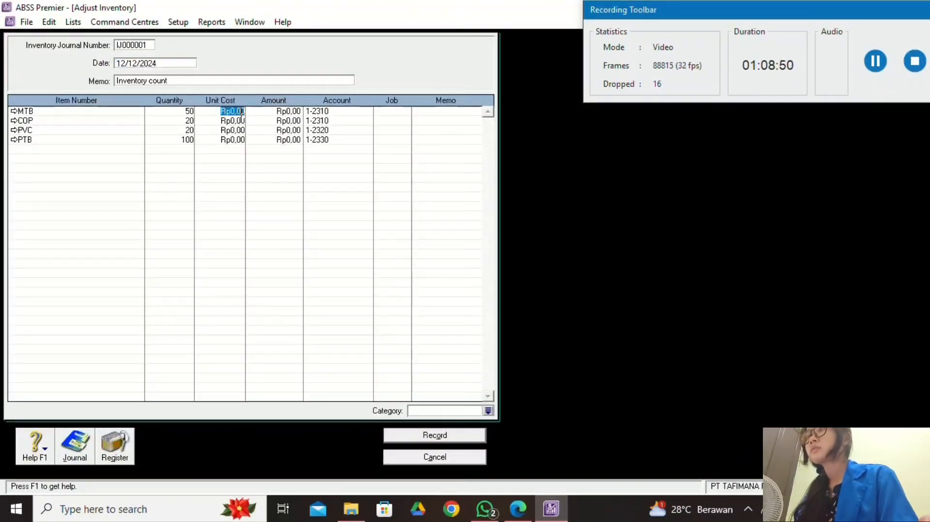
text(135000)
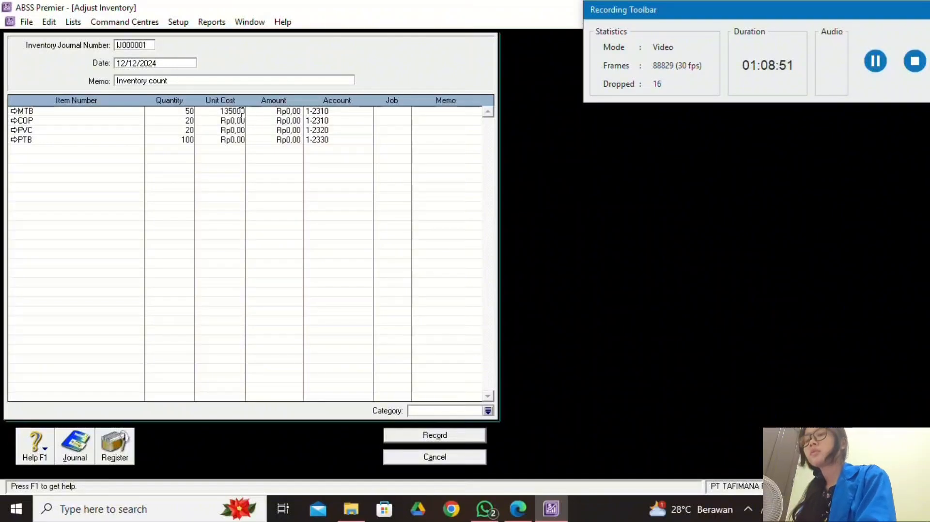
click(240, 121)
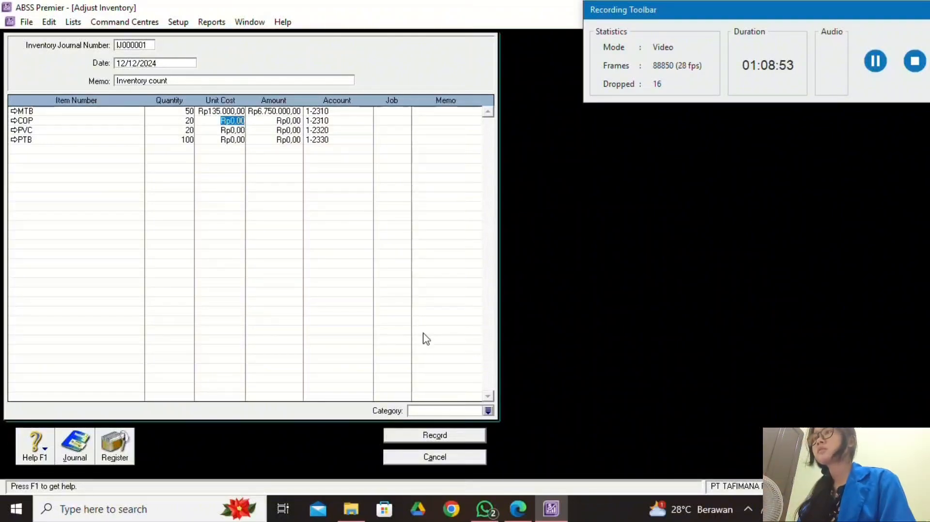
Enter COP's unit cost of 54.000 after checking the PDF.
click(518, 508)
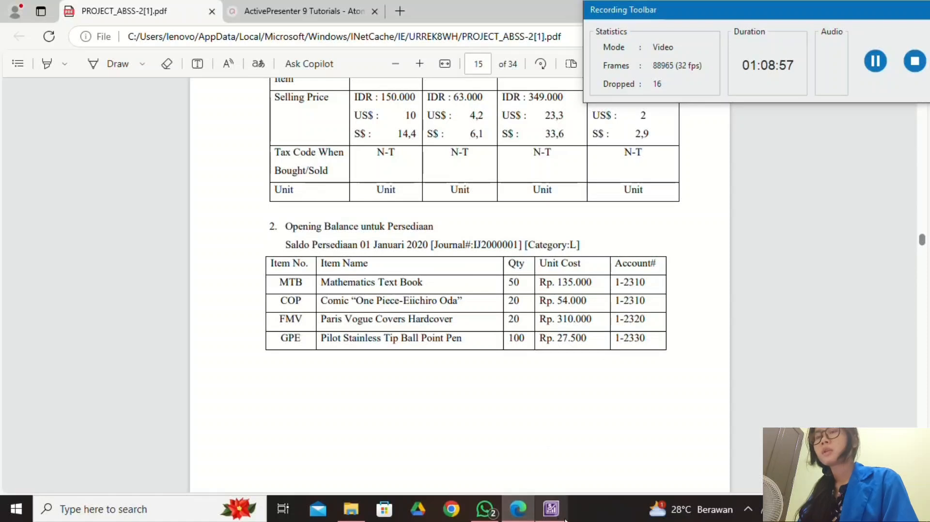
click(551, 509)
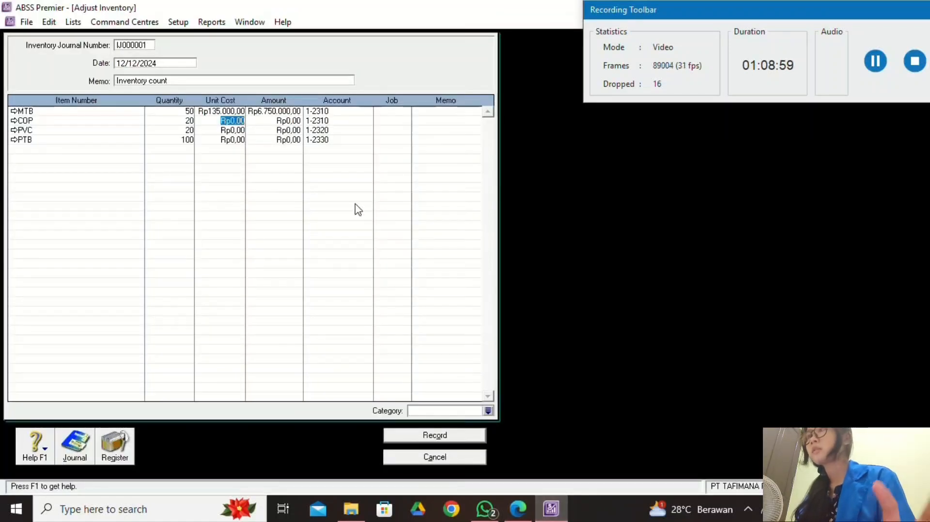
text(5400)
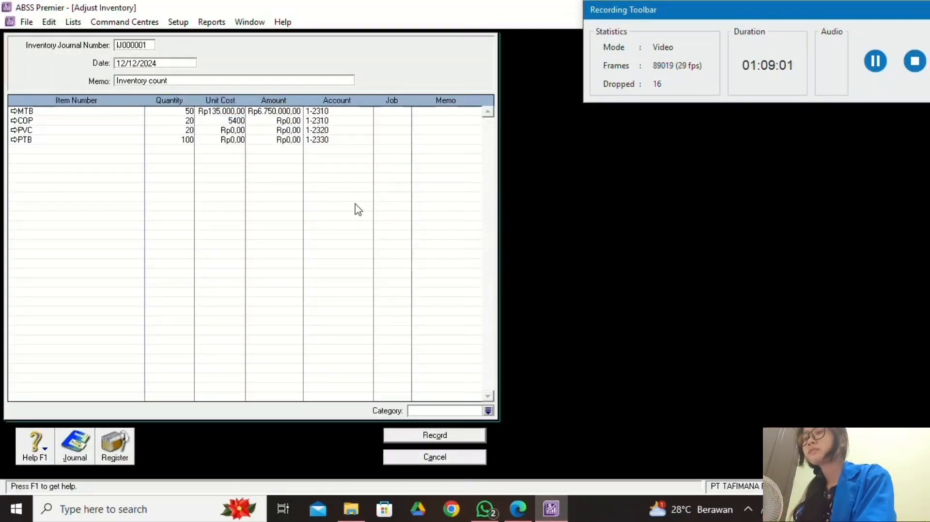
text(0)
click(236, 130)
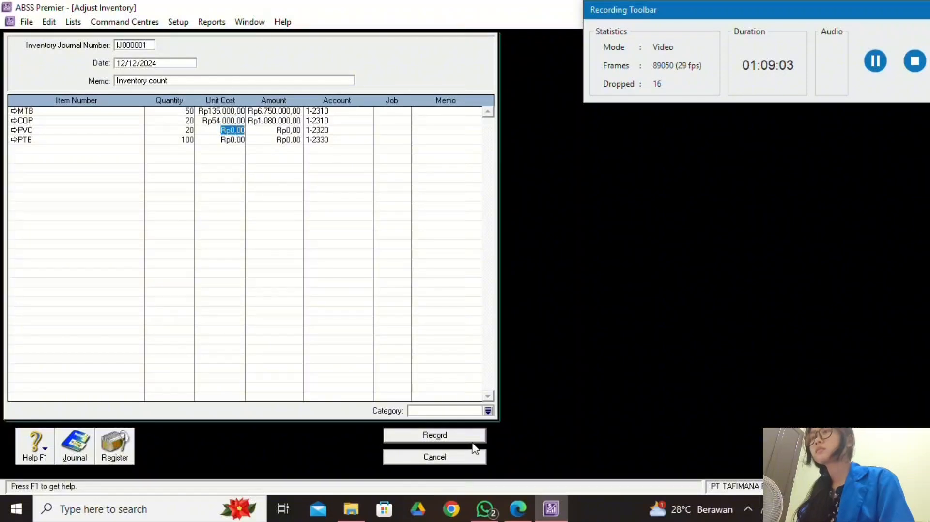
click(517, 508)
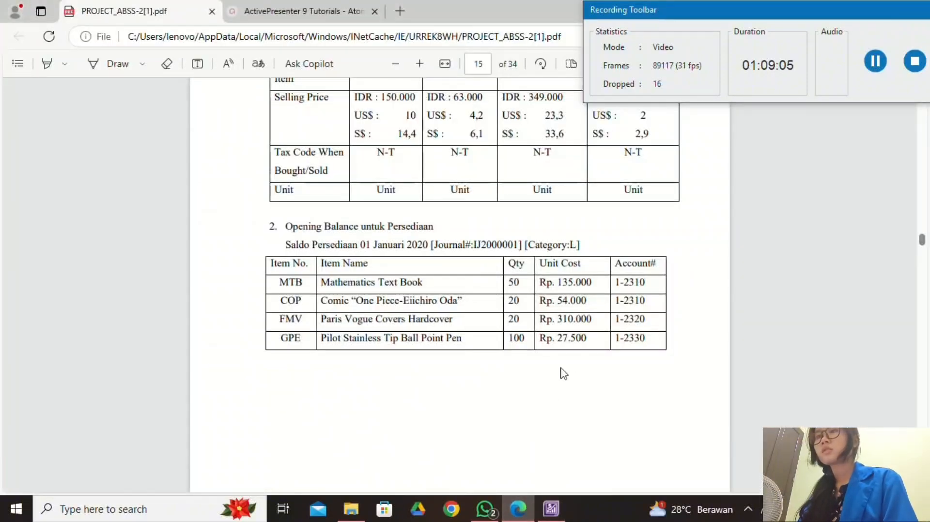
click(552, 509)
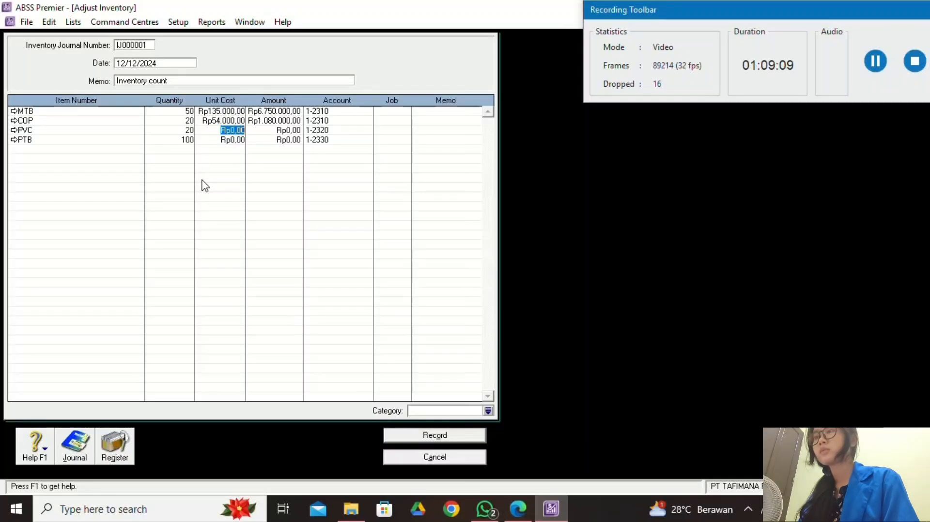
Enter PVC's unit cost of 310.000 from the PDF table.
click(517, 510)
scroll(455, 359, up, 5)
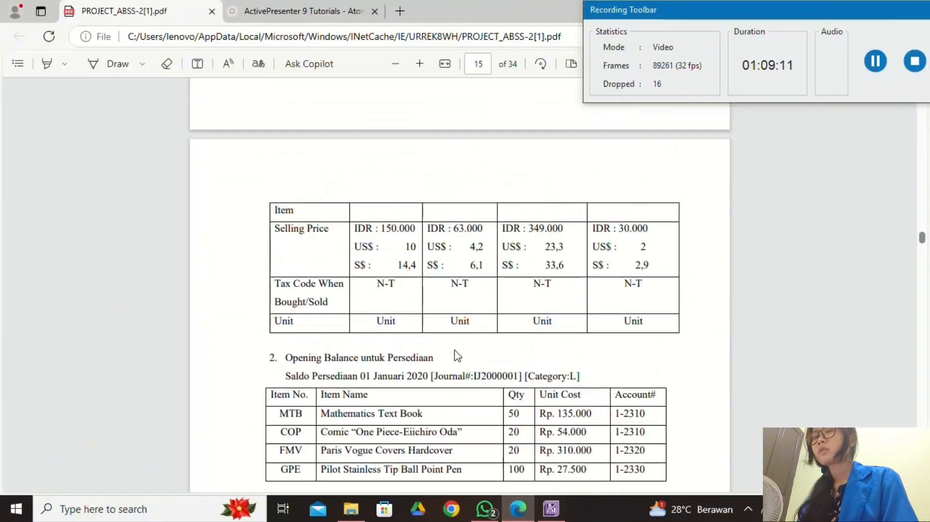
scroll(455, 348, up, 5)
scroll(454, 350, down, 6)
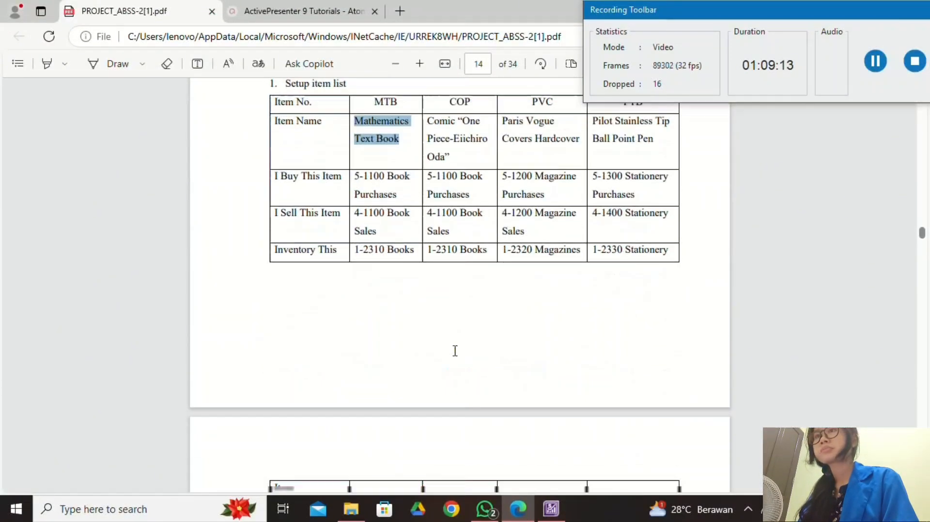
scroll(455, 350, down, 3)
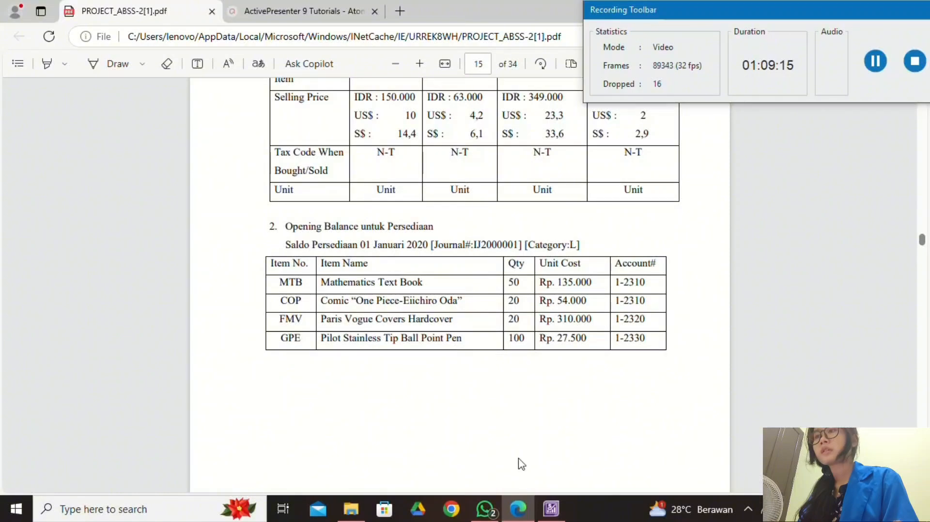
click(550, 509)
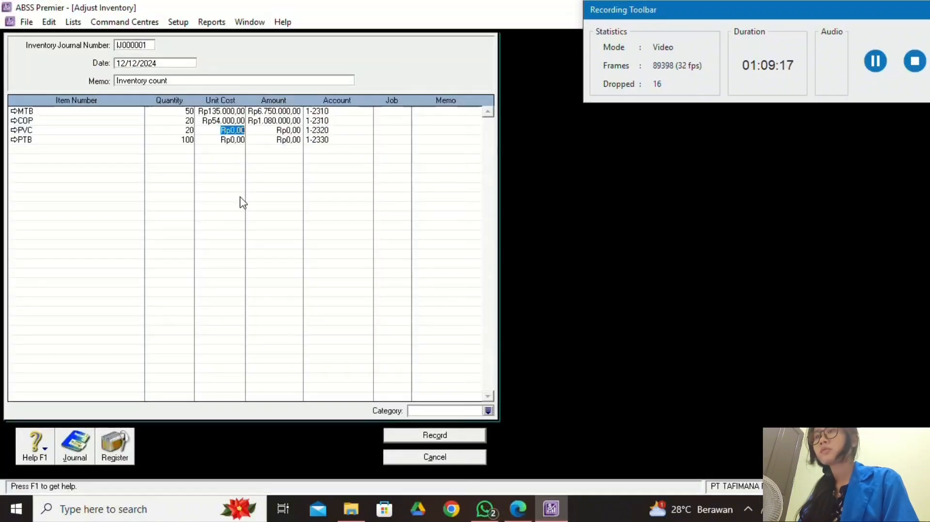
text(310000)
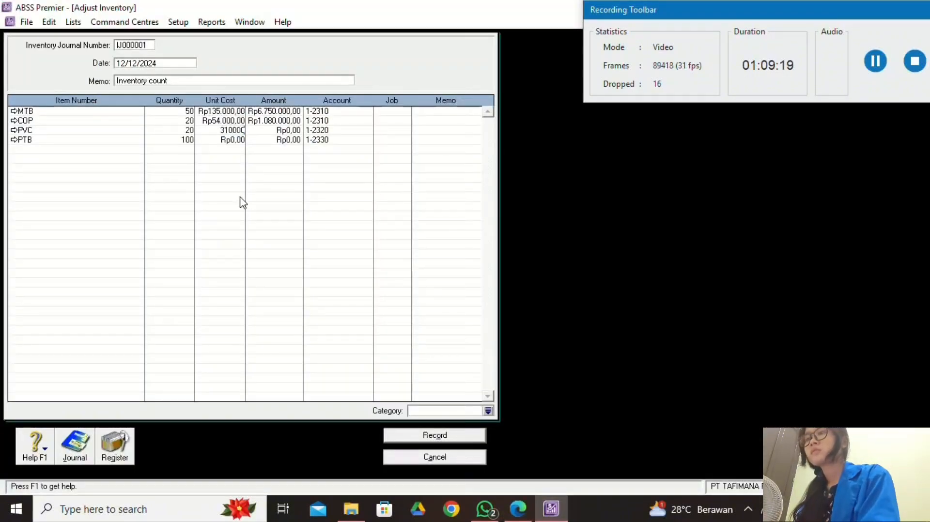
click(237, 140)
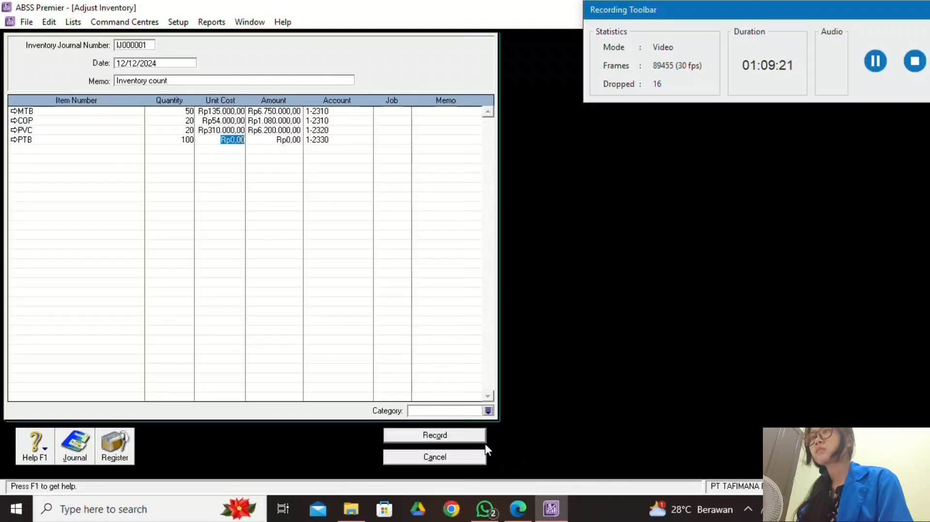
Enter PTB's unit cost of 27.500 from the PDF table.
key(alt+Tab)
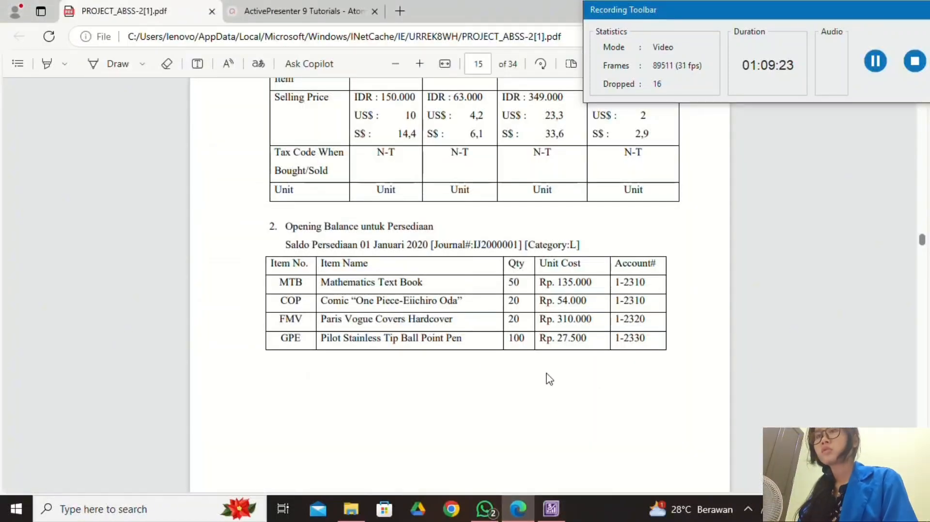
scroll(548, 378, up, 10)
scroll(549, 379, down, 7)
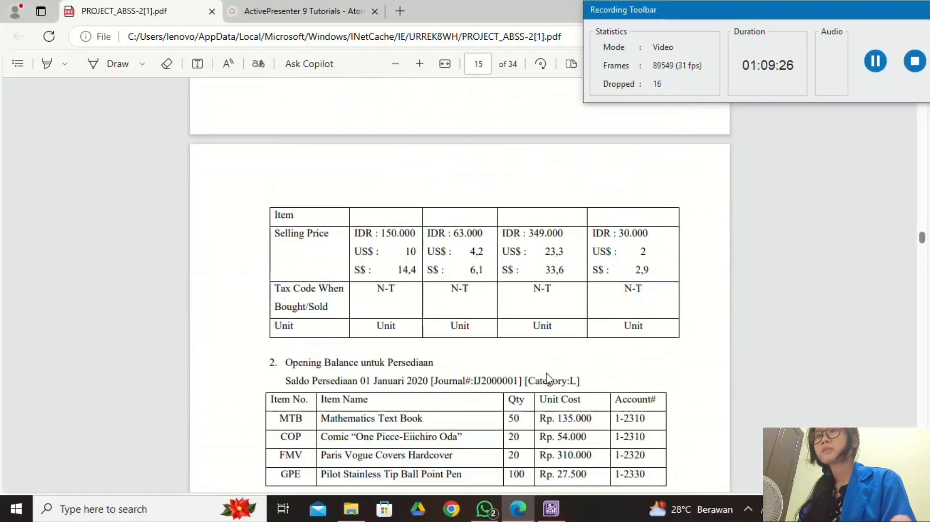
scroll(548, 379, down, 4)
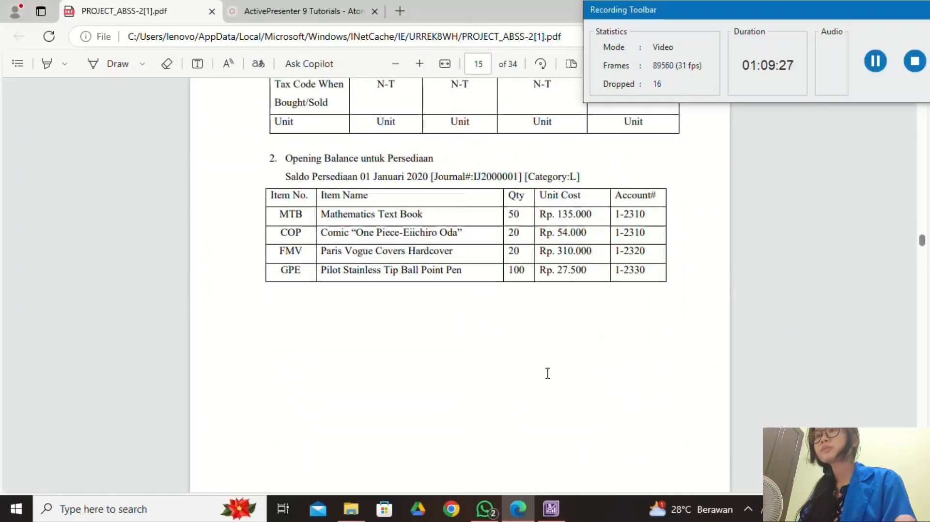
click(551, 508)
text(2)
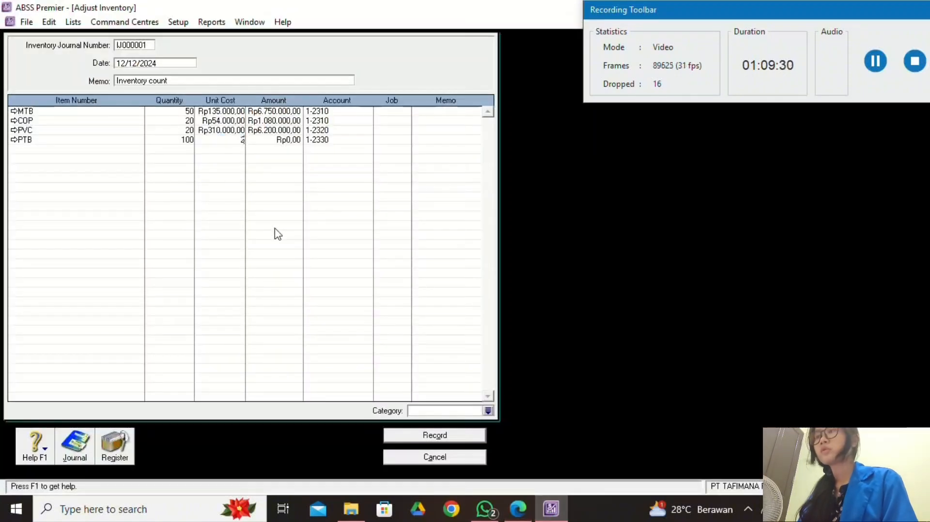
text(7500)
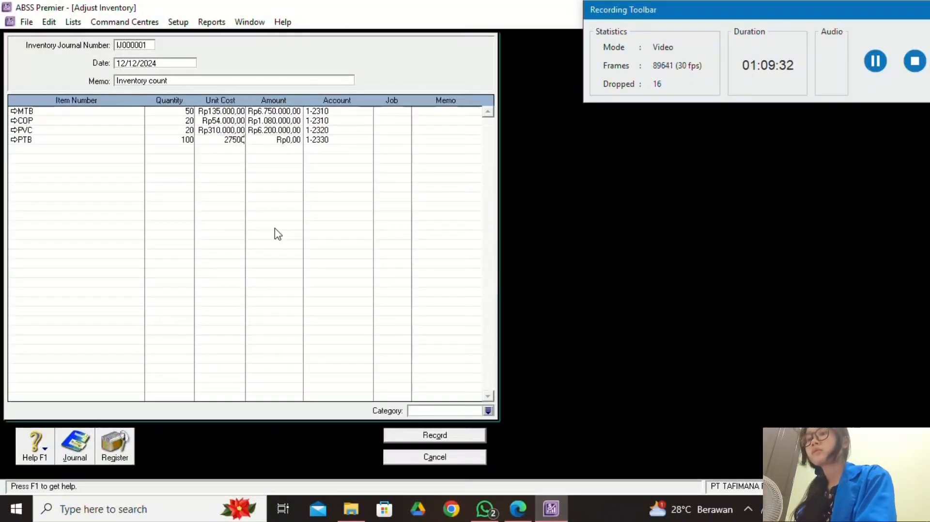
click(338, 112)
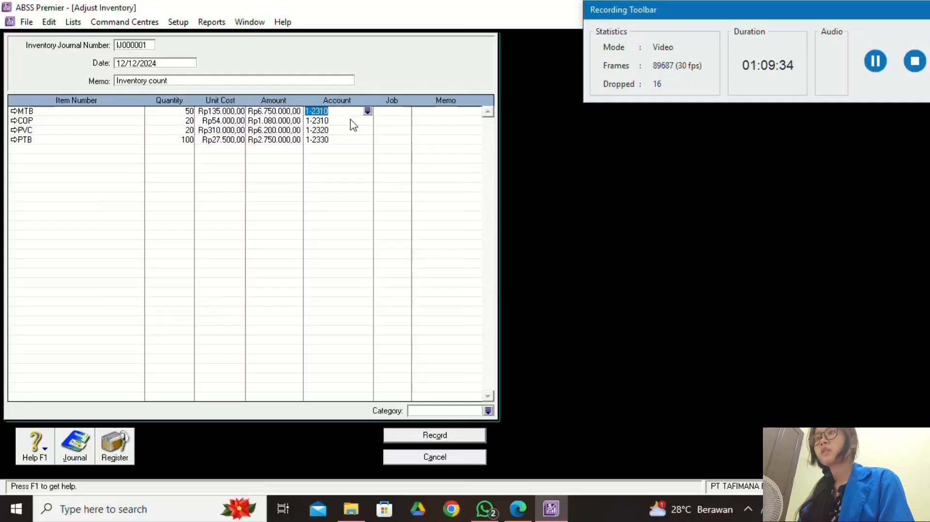
Verify the four unit costs against the PDF, totalling Rp16.780.000.
click(527, 508)
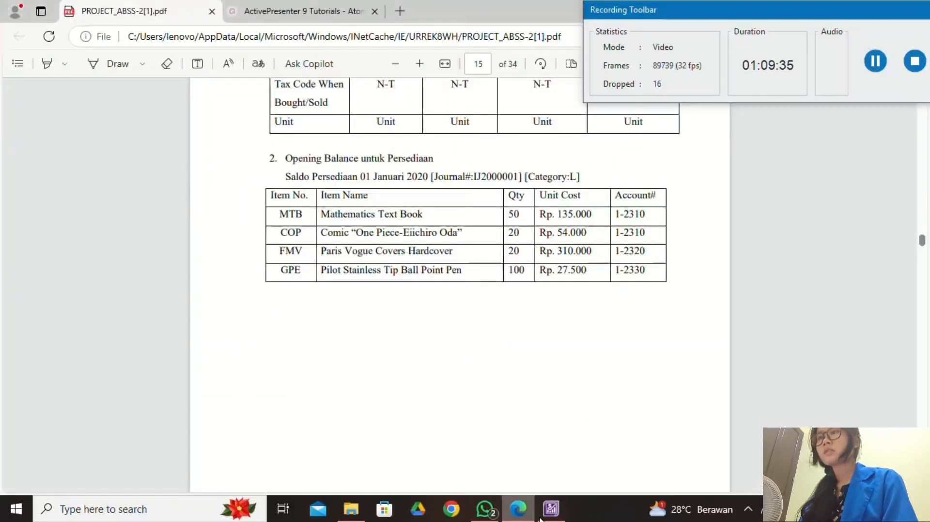
click(551, 509)
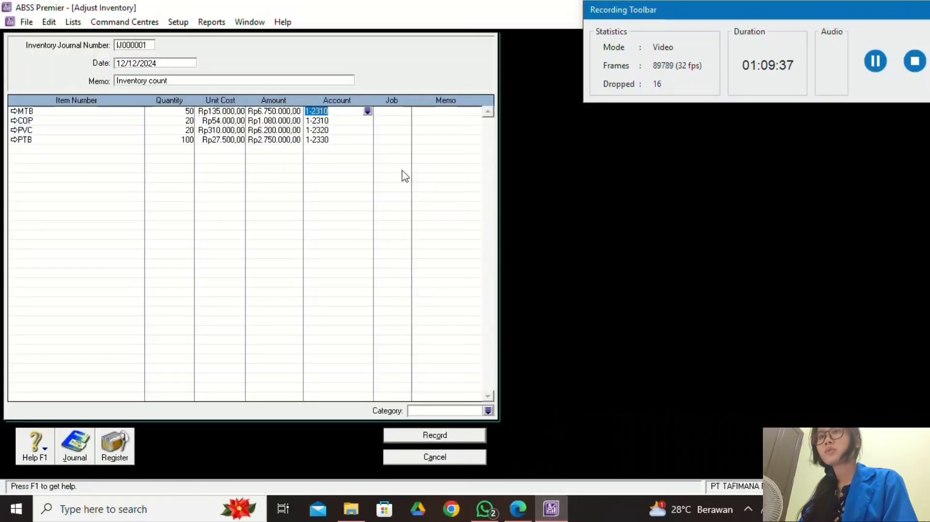
click(512, 508)
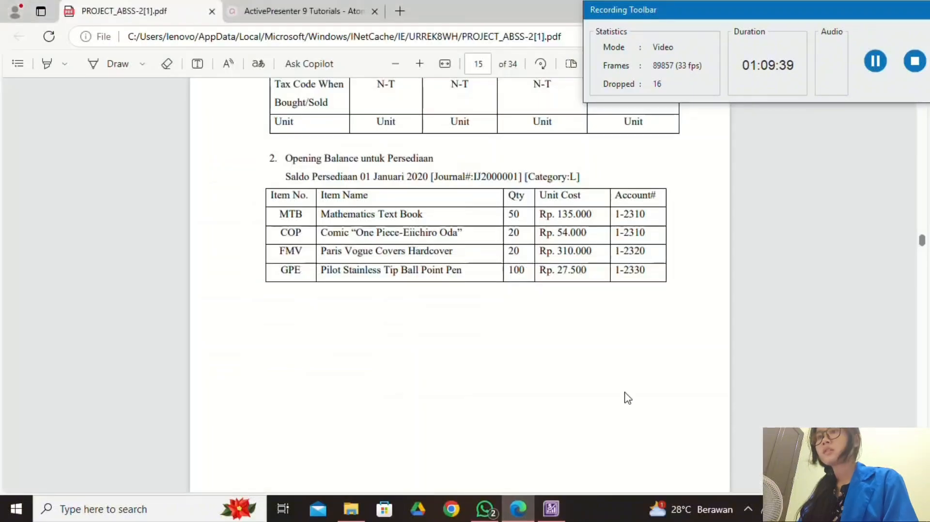
click(554, 515)
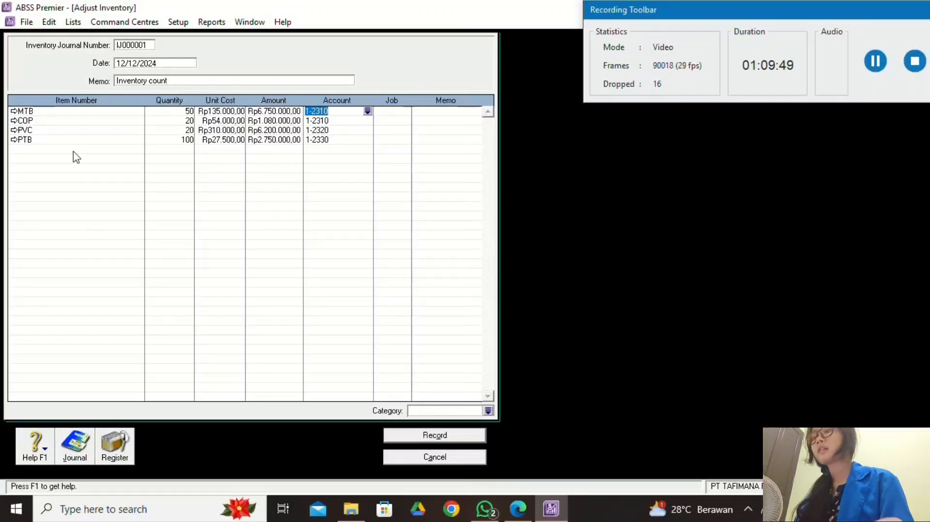
click(518, 508)
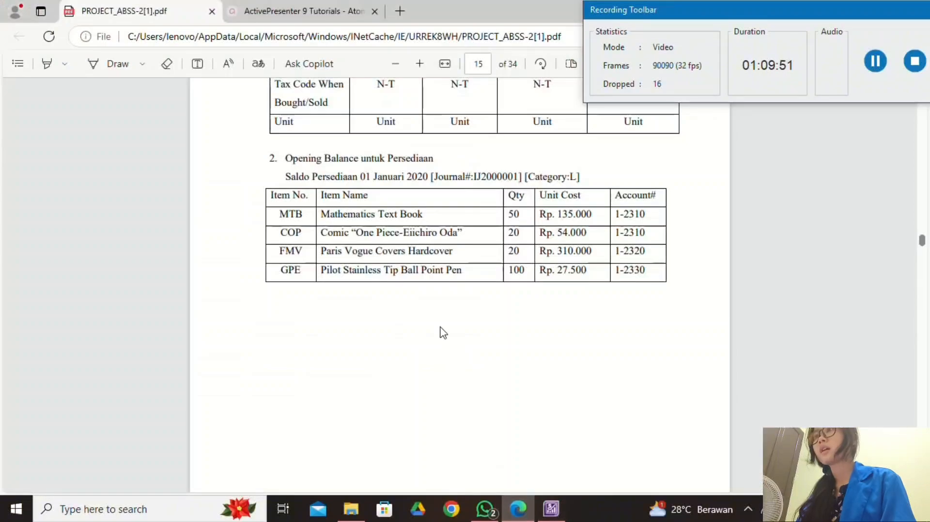
scroll(440, 333, up, 4)
scroll(463, 353, down, 3)
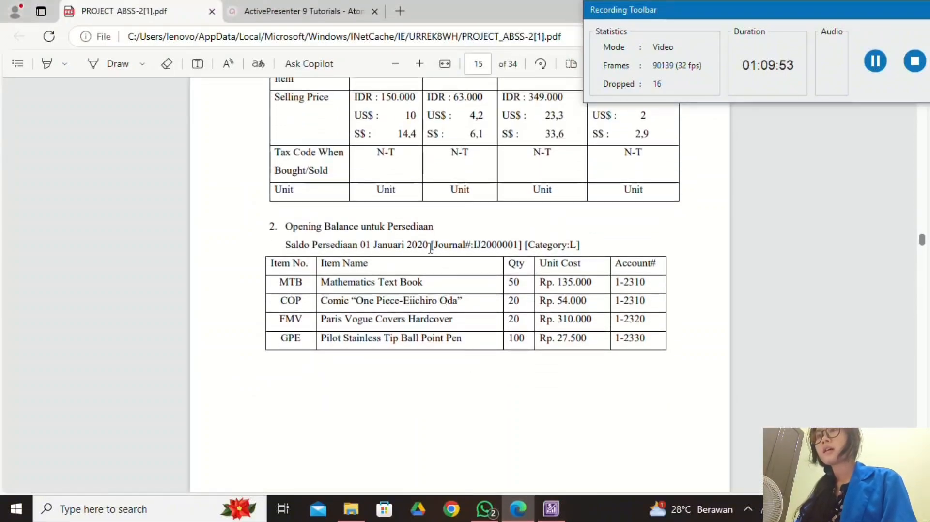
click(551, 509)
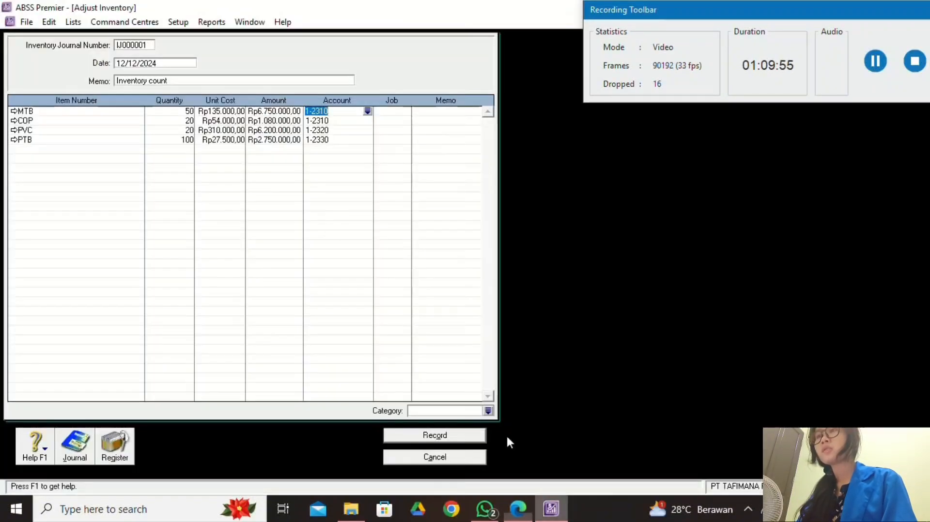
click(125, 63)
Change the journal date from 01/12/2024 to 01/01/2024.
click(125, 64)
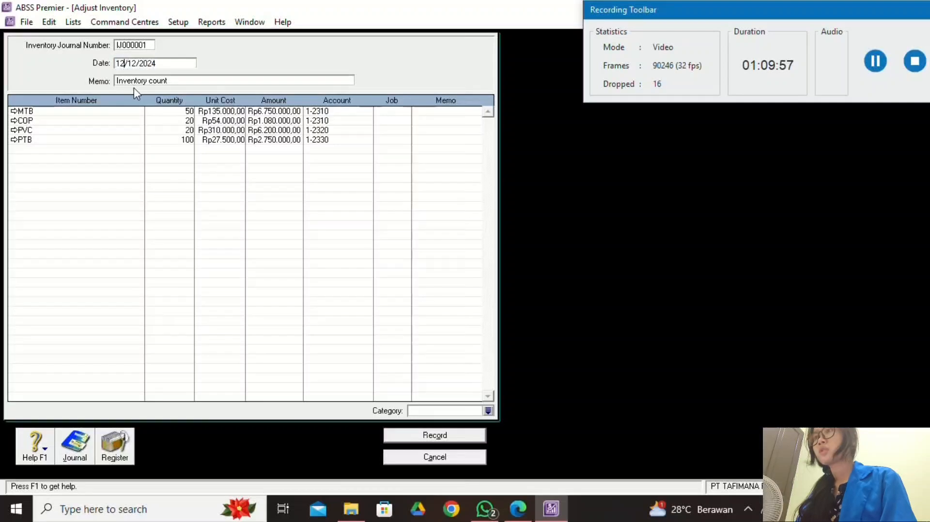
key(BackSpace)
key(BackSpace)
text(01)
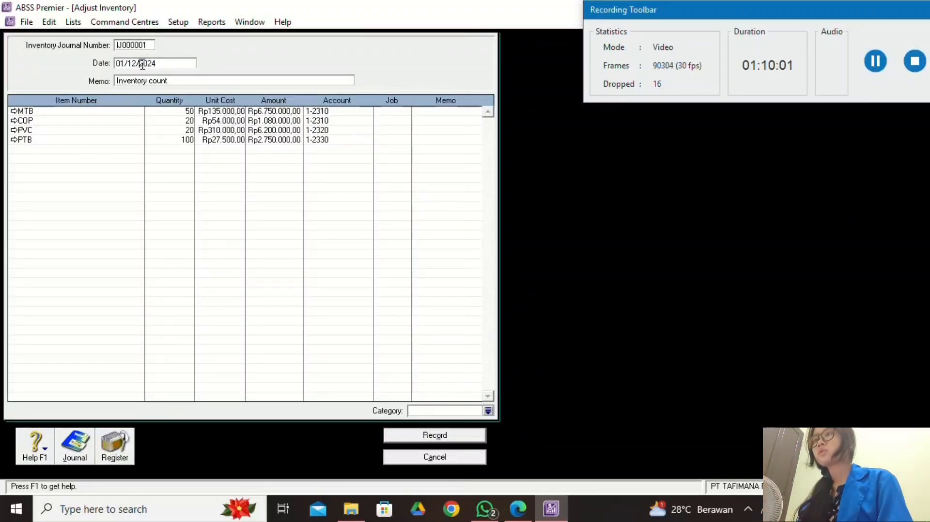
key(BackSpace)
key(BackSpace)
text(01)
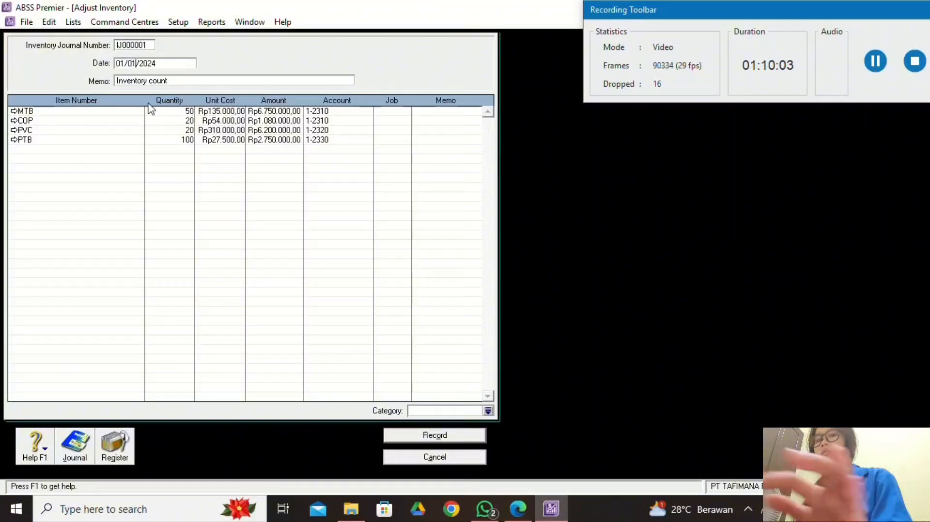
click(517, 508)
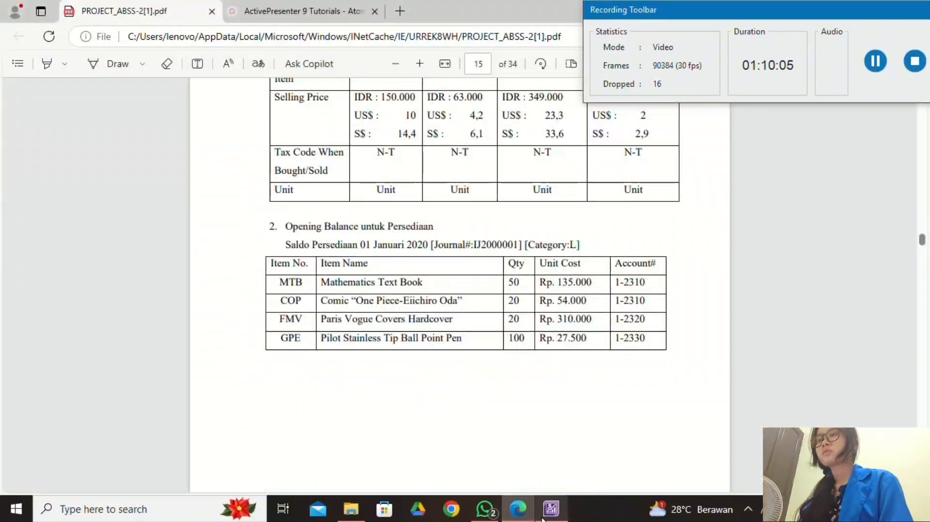
click(542, 519)
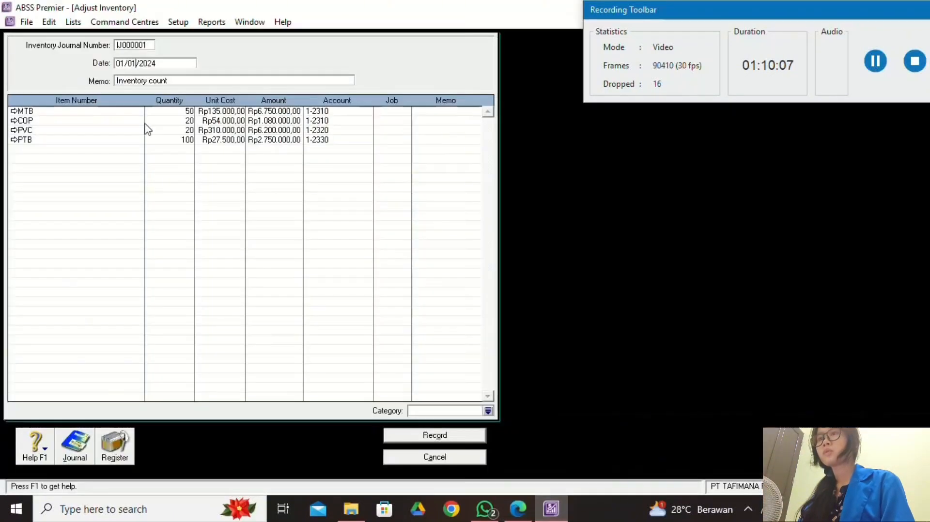
click(173, 62)
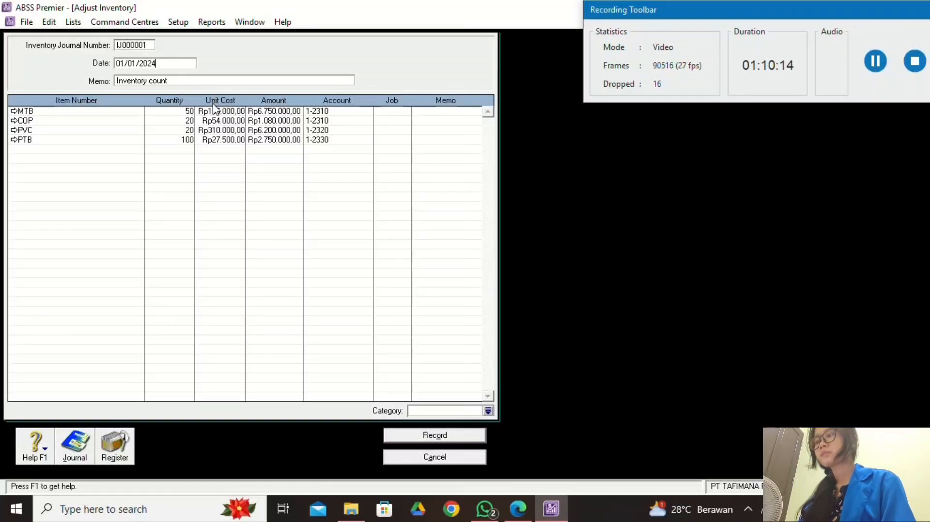
Keep journal number IJ000001, checking the header fields against the PDF.
click(526, 512)
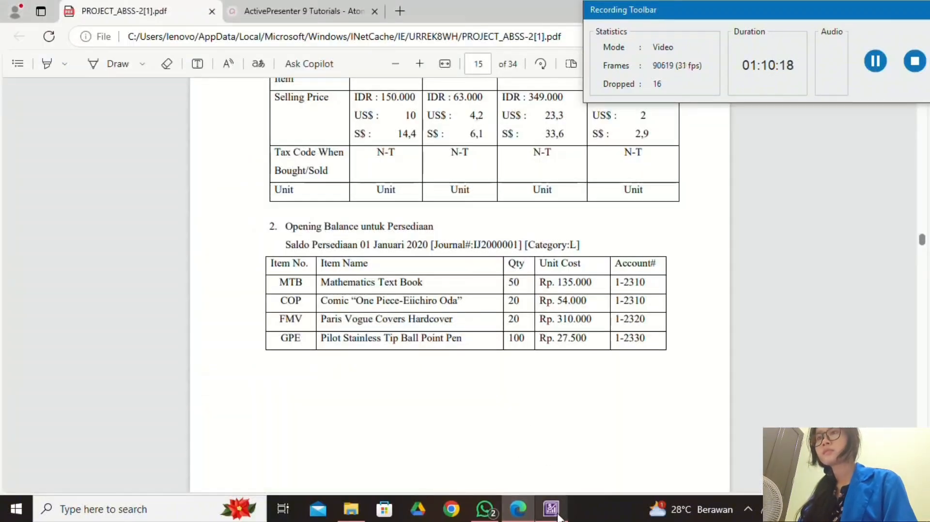
scroll(531, 396, up, 4)
scroll(531, 396, down, 4)
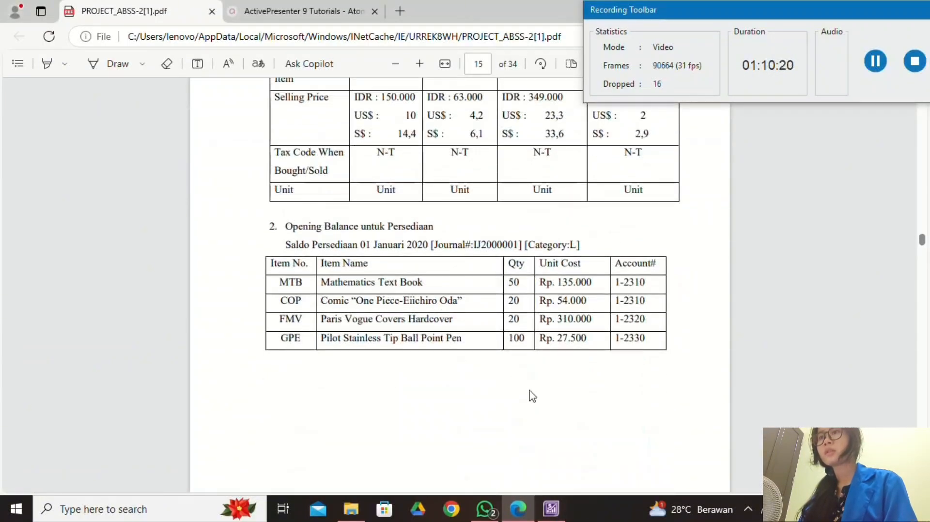
click(553, 509)
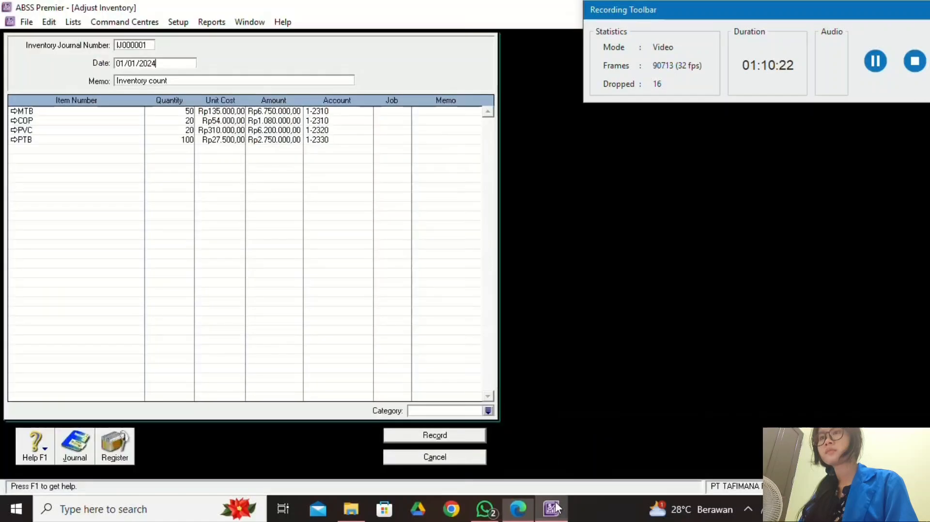
click(197, 81)
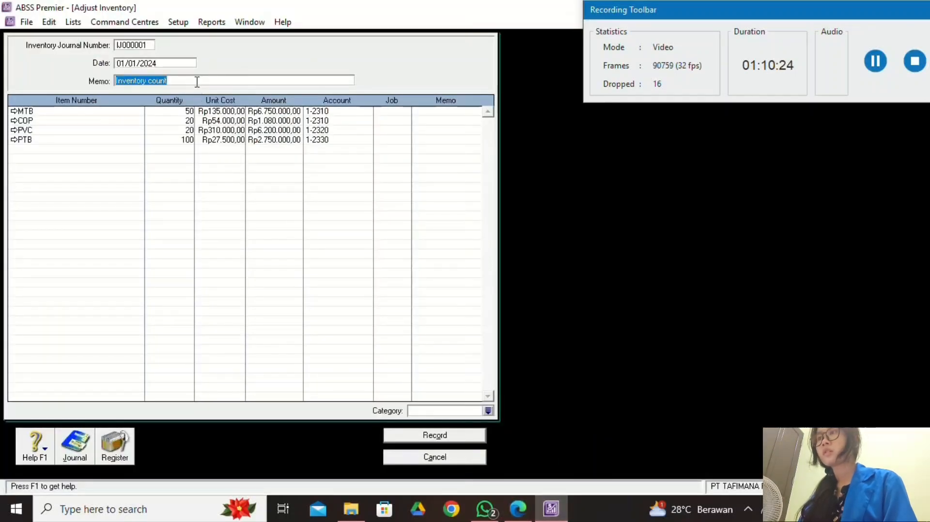
click(518, 508)
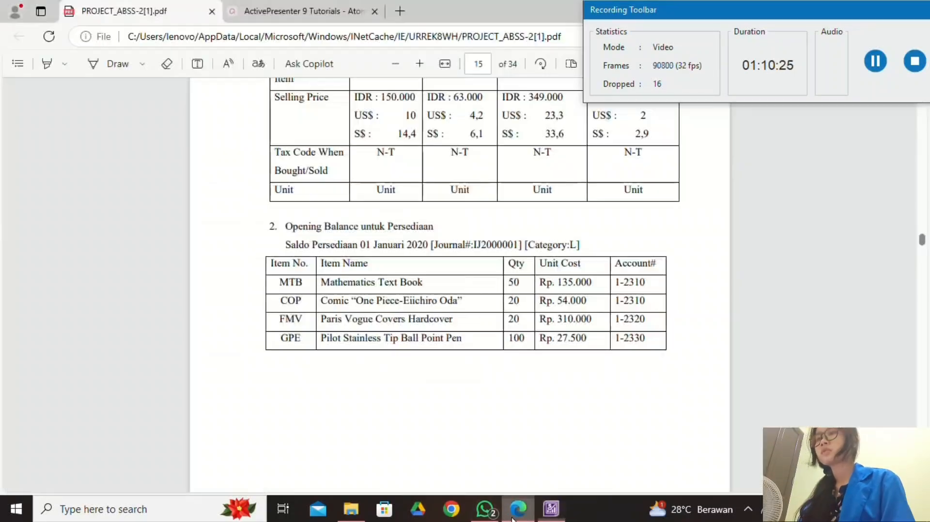
click(547, 513)
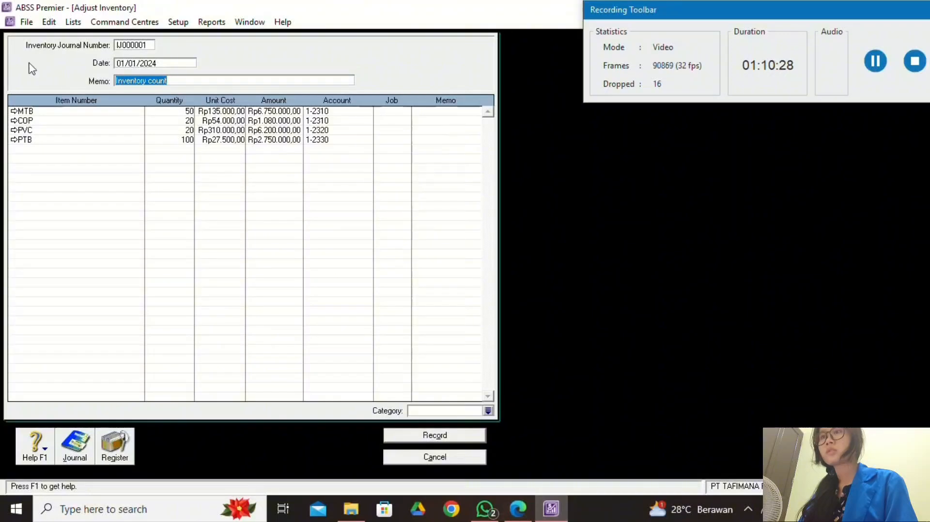
click(125, 46)
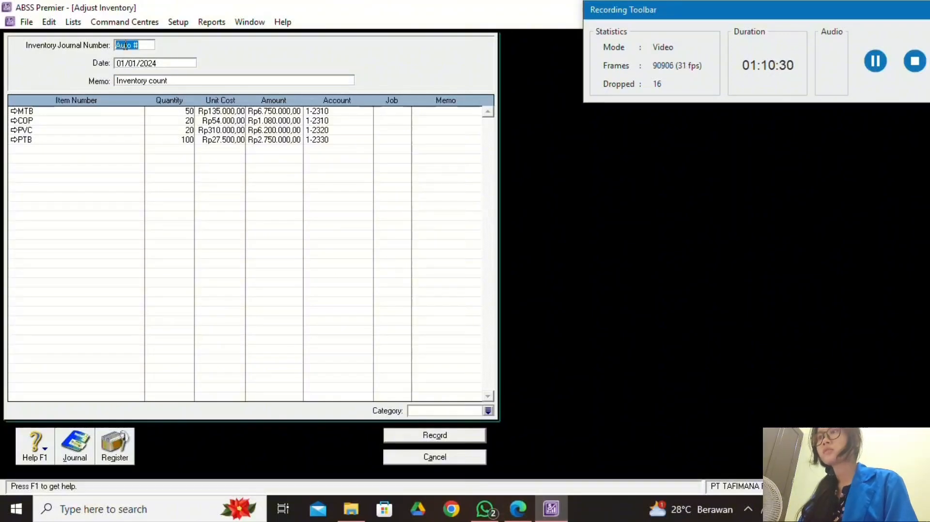
click(217, 82)
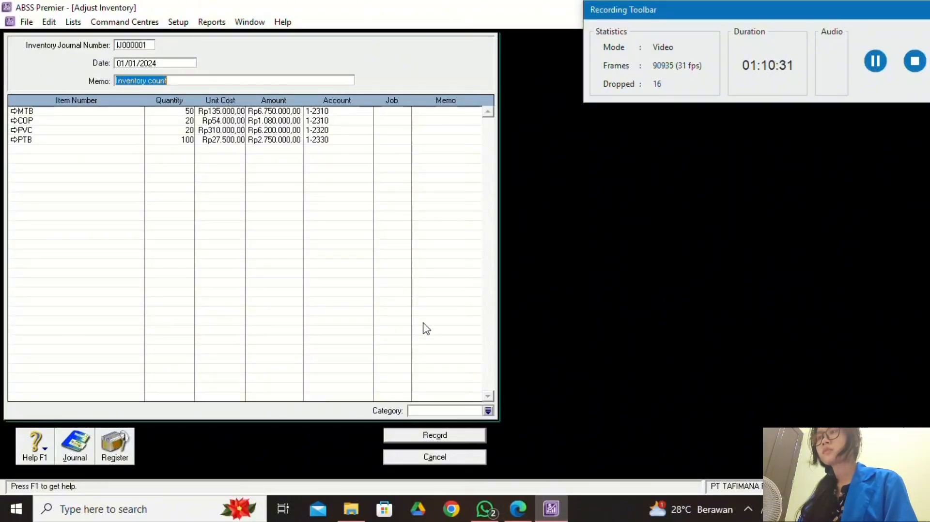
click(517, 506)
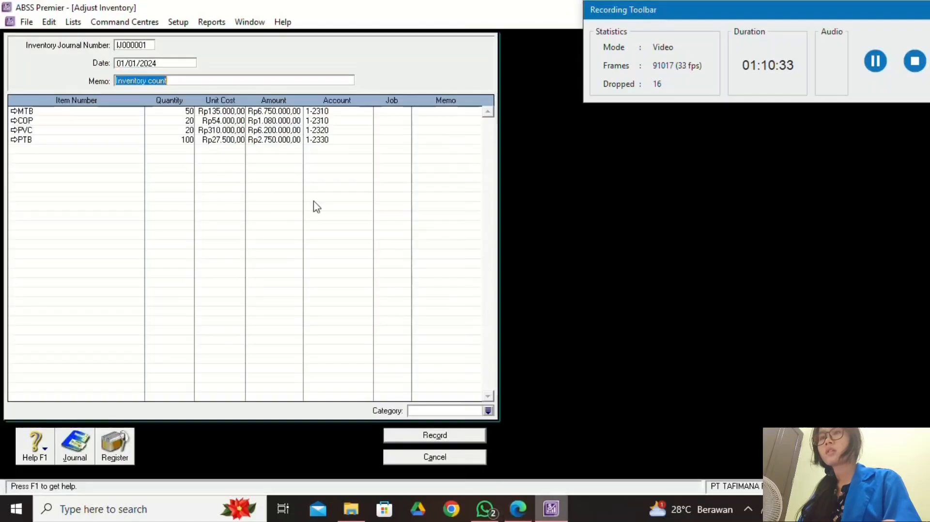
click(551, 508)
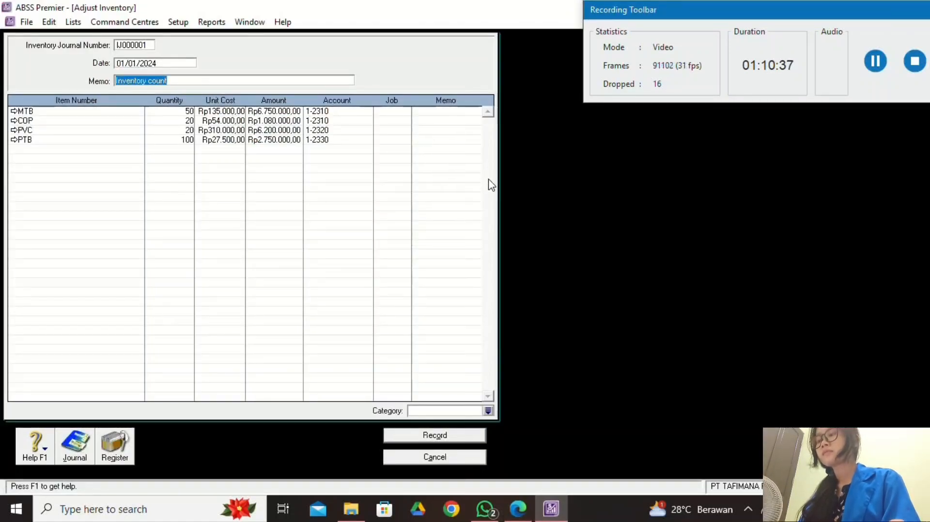
Assign category L (Local) to the journal.
click(487, 413)
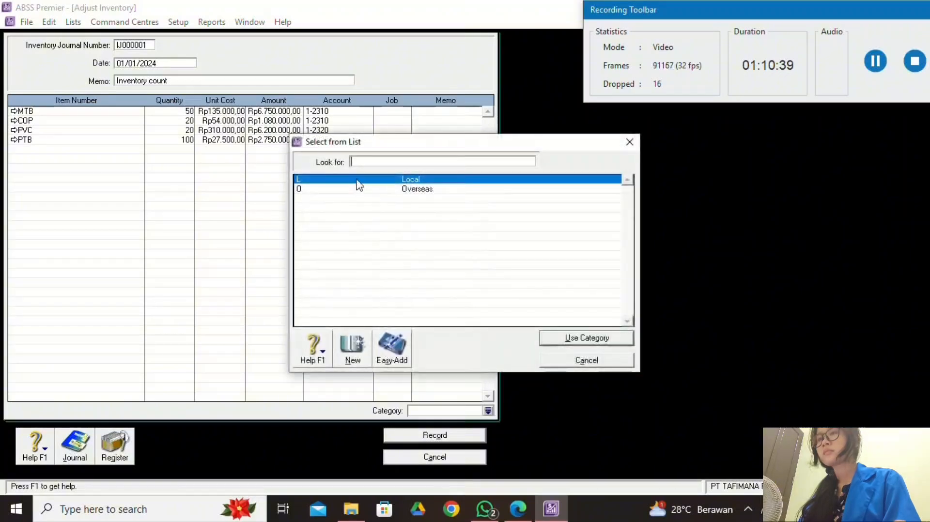
click(597, 341)
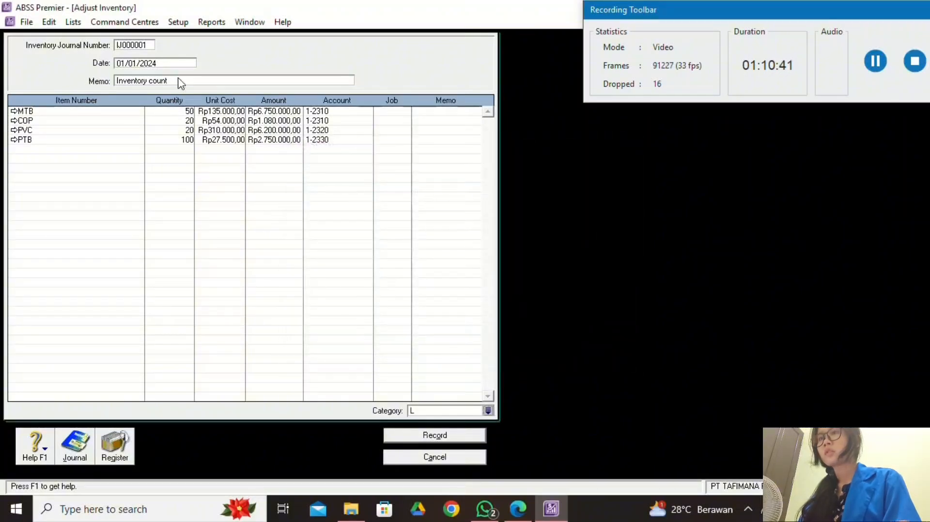
click(513, 511)
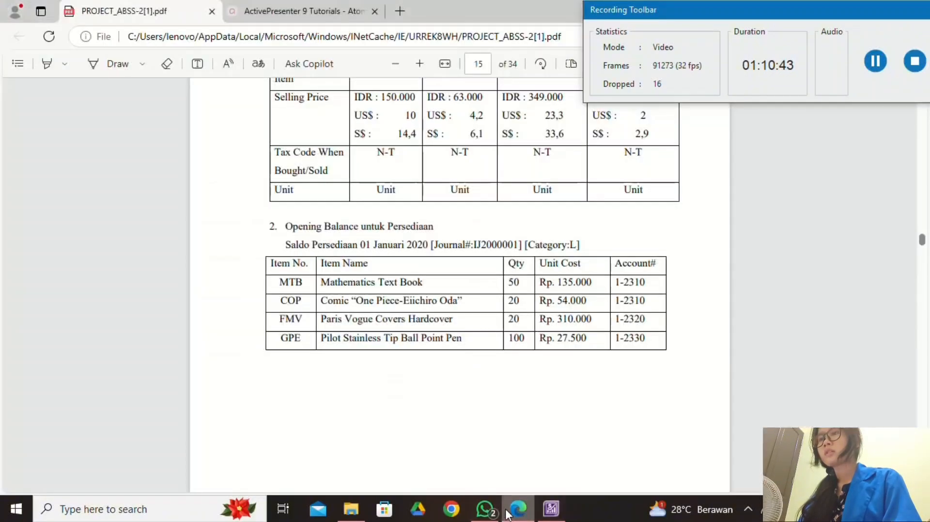
click(543, 508)
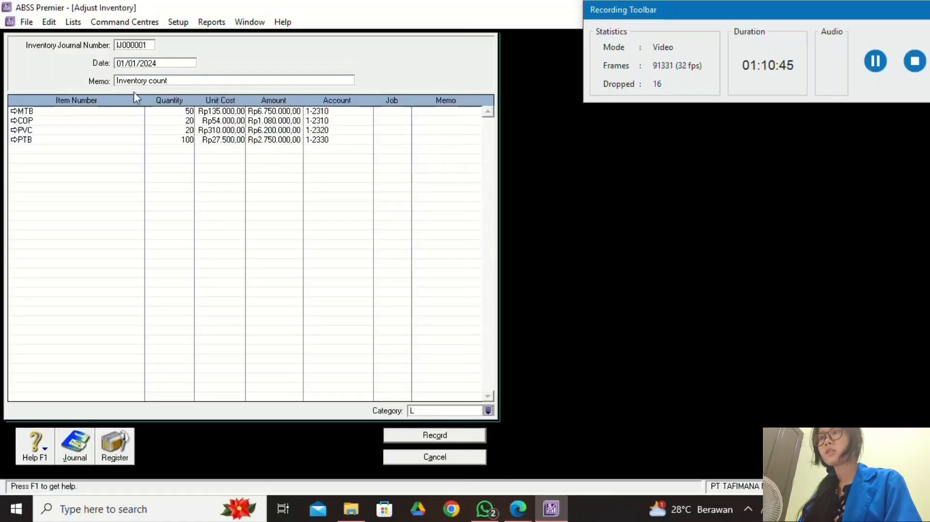
Replace the memo with OPENING BALANCE PERSEDIAAN.
click(177, 83)
text(OPE)
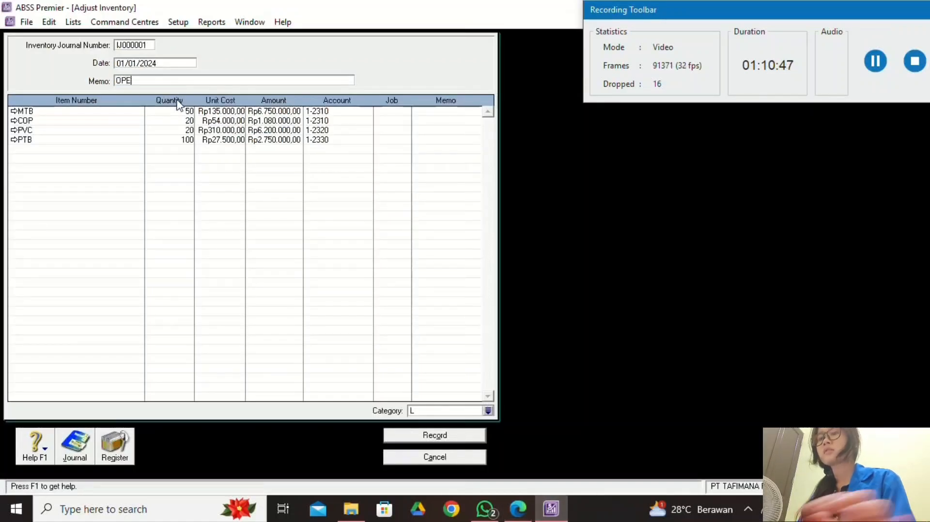
text(NING BAL)
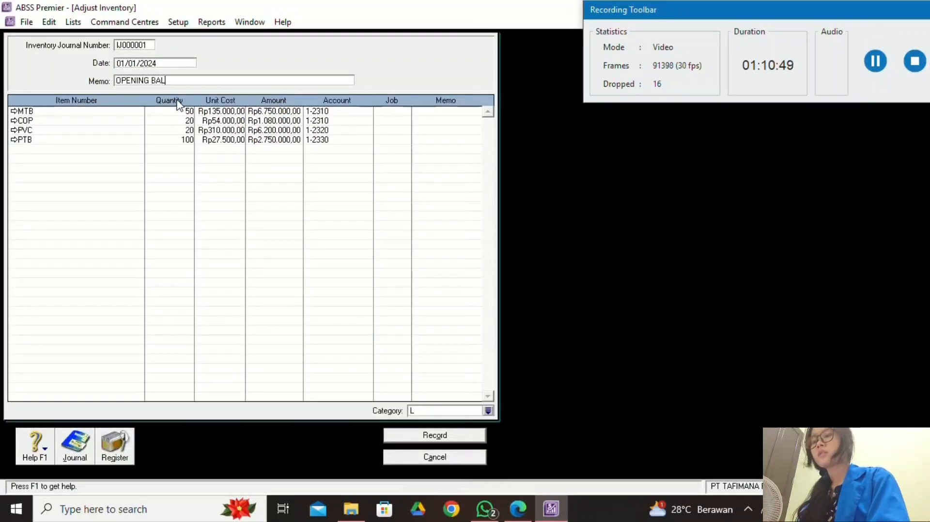
text(ANCE PERSEDIAAN)
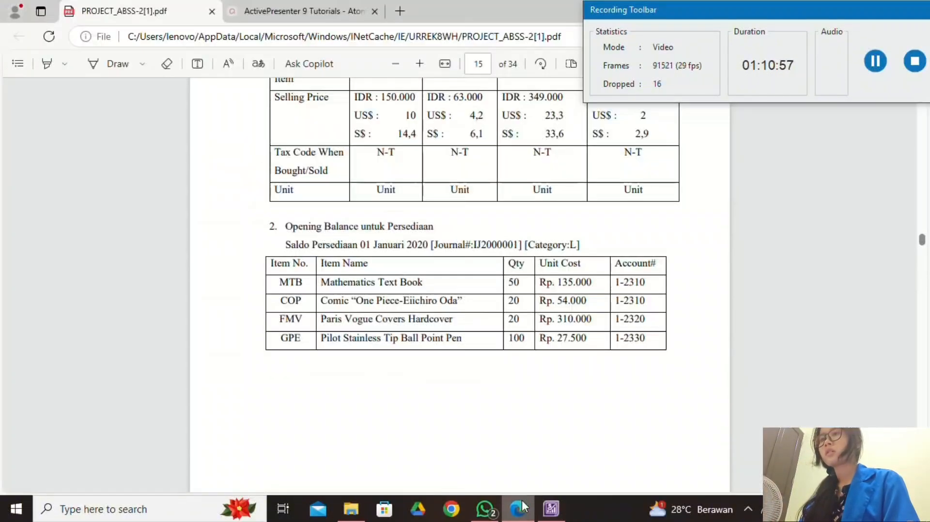
click(517, 508)
scroll(559, 397, down, 5)
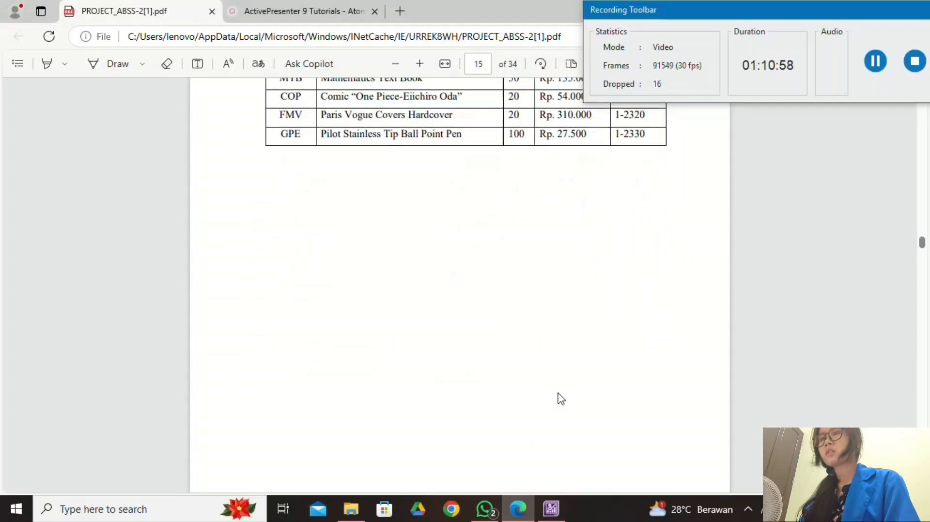
scroll(560, 398, down, 5)
scroll(560, 398, up, 5)
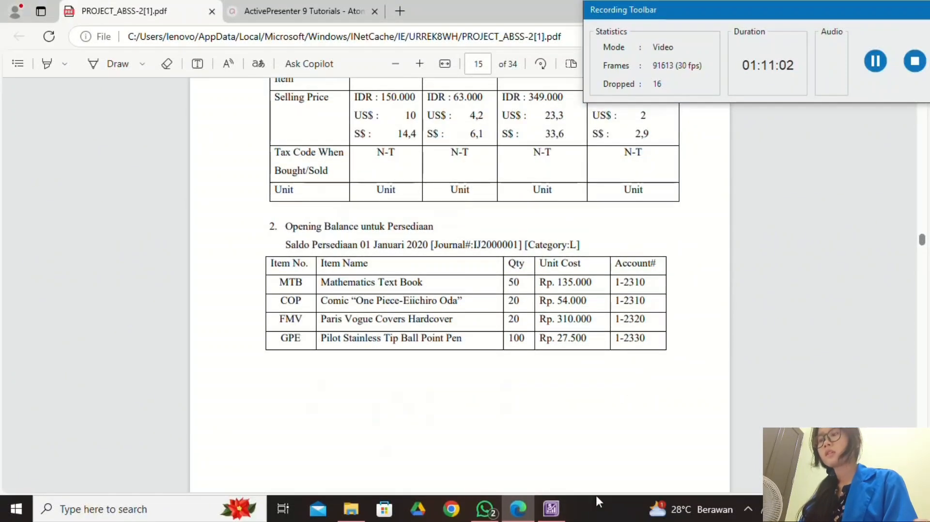
click(562, 512)
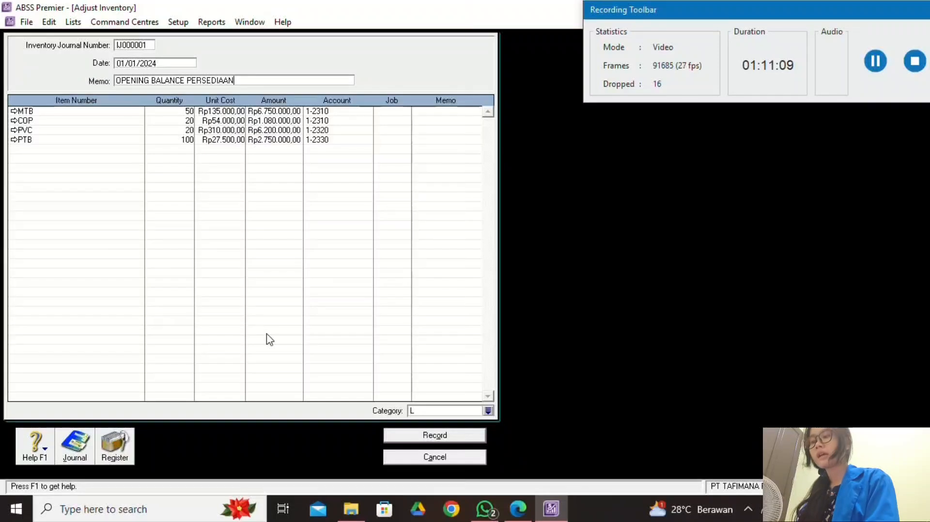
key(ctrl+r)
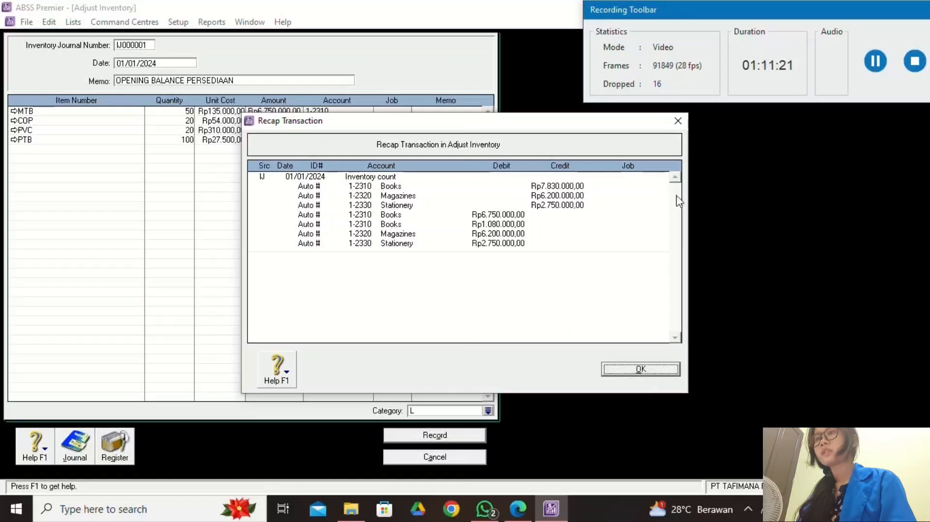
click(677, 121)
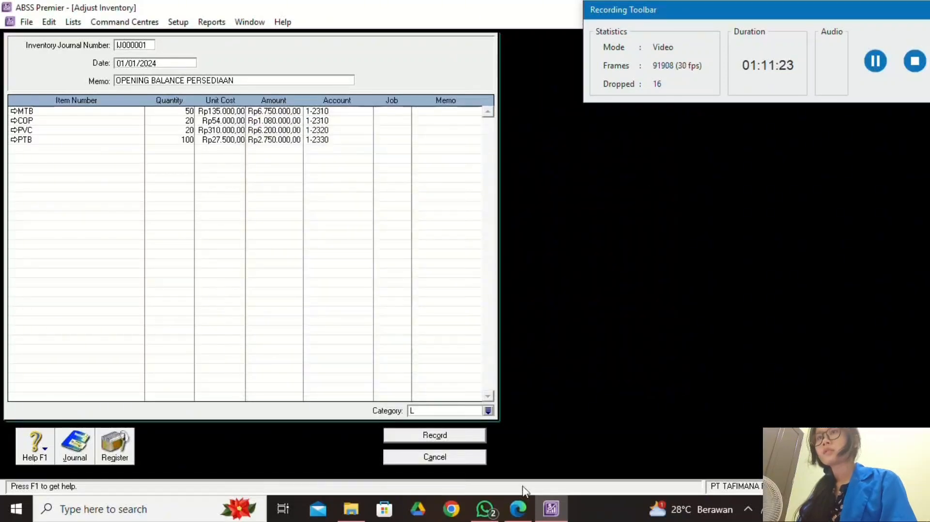
click(521, 506)
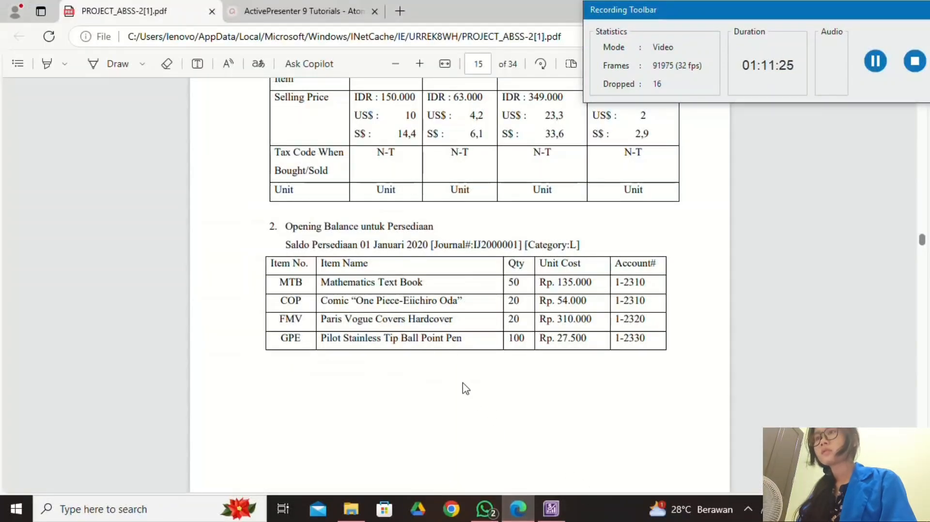
scroll(463, 387, up, 10)
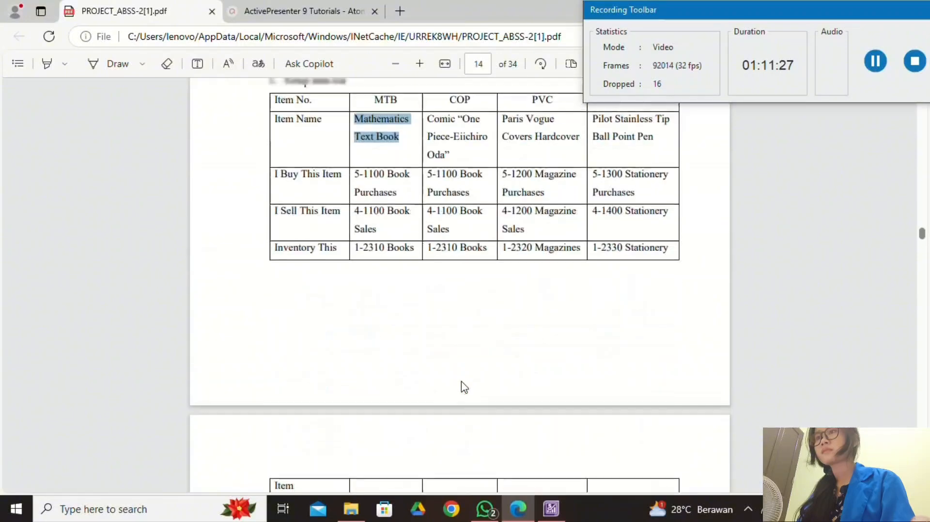
scroll(462, 385, down, 9)
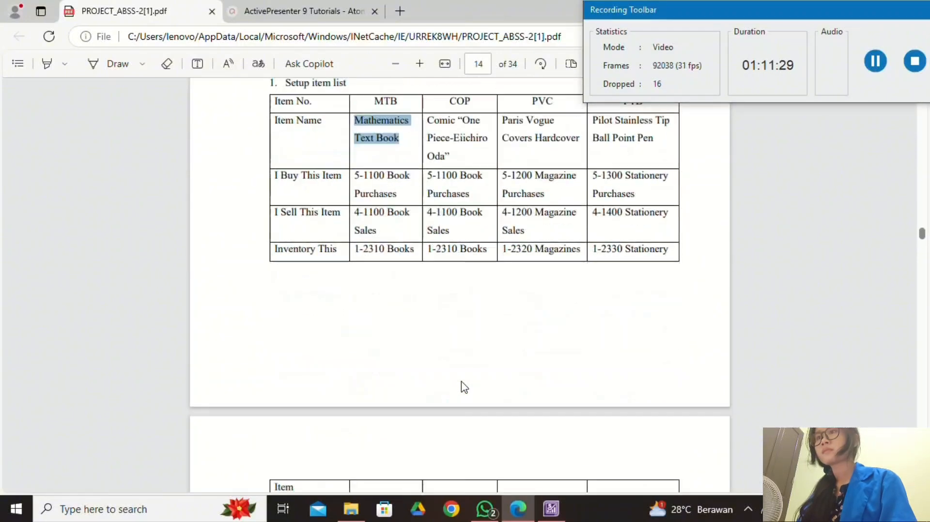
click(551, 508)
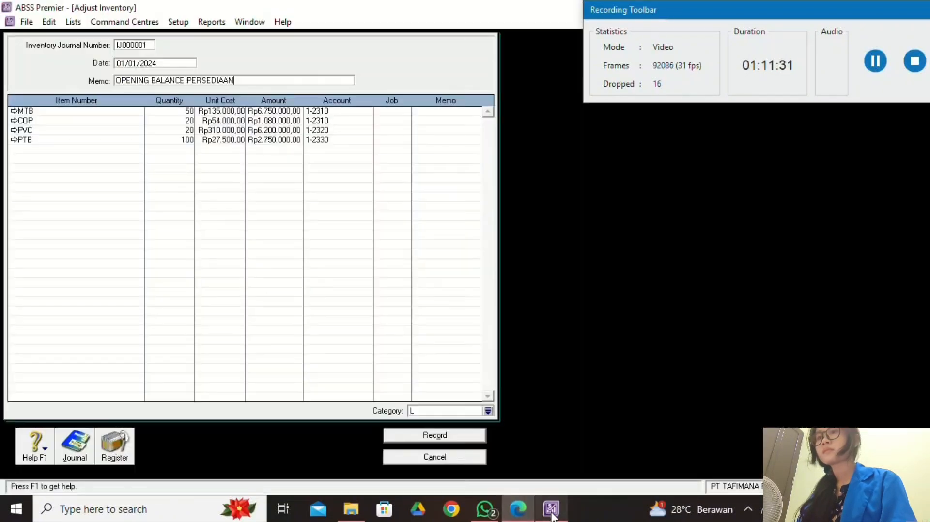